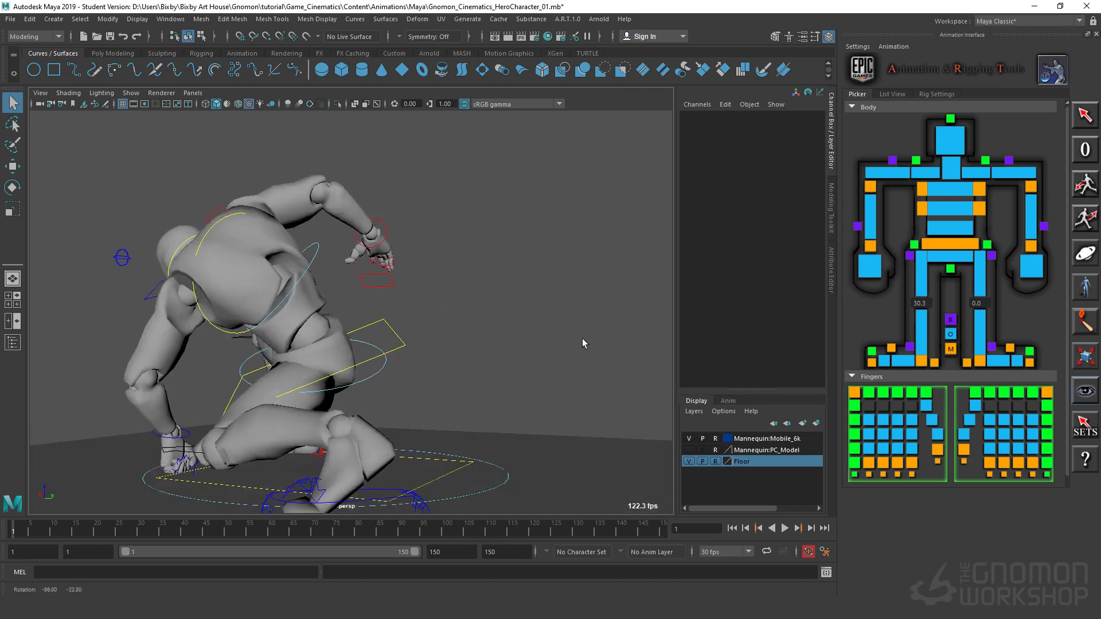
# Step: Examine the mannequin's crouching pose from several angles and distances
pyautogui.keyDown('alt'); pyautogui.moveTo(340, 396); pyautogui.dragTo(316, 384, button='middle'); pyautogui.keyUp('alt')
pyautogui.keyDown('alt'); pyautogui.moveTo(317, 384); pyautogui.dragTo(317, 393, button='right'); pyautogui.keyUp('alt')
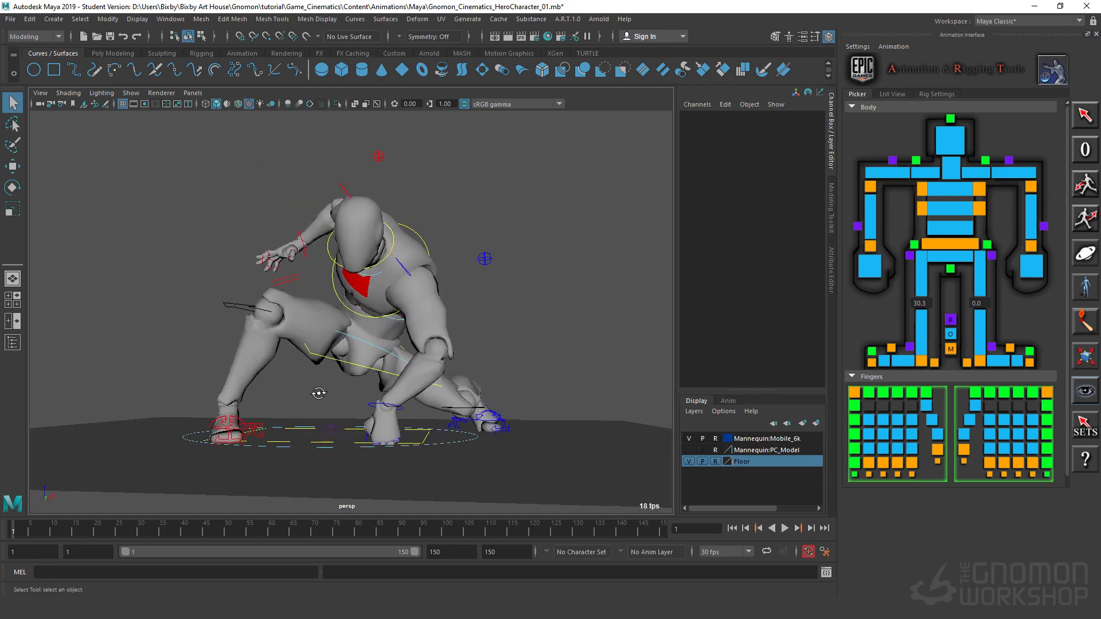
pyautogui.keyDown('alt'); pyautogui.moveTo(317, 394); pyautogui.dragTo(331, 423); pyautogui.keyUp('alt')
pyautogui.keyDown('alt'); pyautogui.moveTo(331, 423); pyautogui.dragTo(376, 426, button='right'); pyautogui.keyUp('alt')
pyautogui.keyDown('alt'); pyautogui.moveTo(452, 418); pyautogui.dragTo(453, 395, button='middle'); pyautogui.keyUp('alt')
pyautogui.keyDown('alt'); pyautogui.moveTo(452, 395); pyautogui.dragTo(472, 384); pyautogui.keyUp('alt')
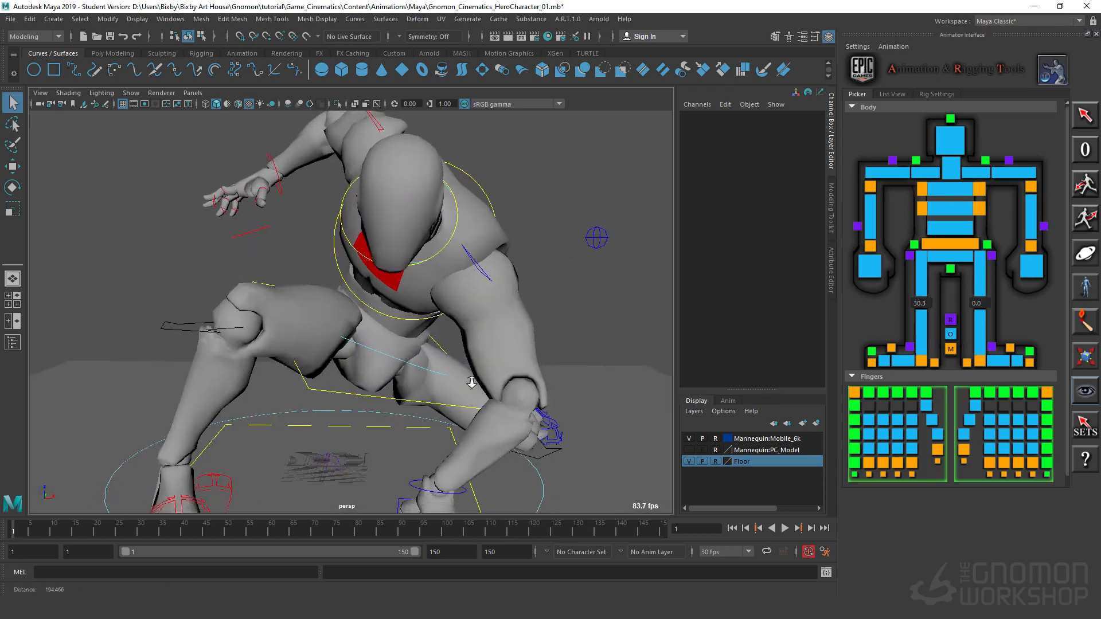
pyautogui.keyDown('alt'); pyautogui.moveTo(472, 384); pyautogui.dragTo(367, 389, button='right'); pyautogui.keyUp('alt')
pyautogui.keyDown('alt'); pyautogui.moveTo(367, 389); pyautogui.dragTo(289, 392); pyautogui.keyUp('alt')
pyautogui.keyDown('alt'); pyautogui.moveTo(289, 393); pyautogui.dragTo(245, 395, button='right'); pyautogui.keyUp('alt')
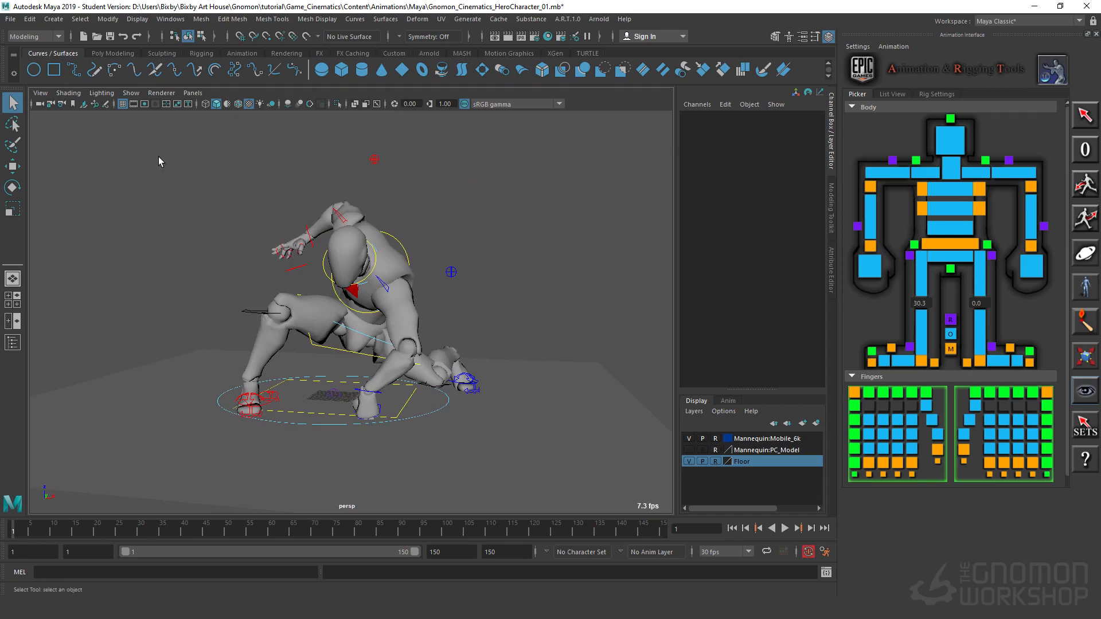
# Step: Select all the mannequin's rig controls, then start the playback range at frame 100 and move the current time there
pyautogui.moveTo(125, 135); pyautogui.dragTo(561, 439)
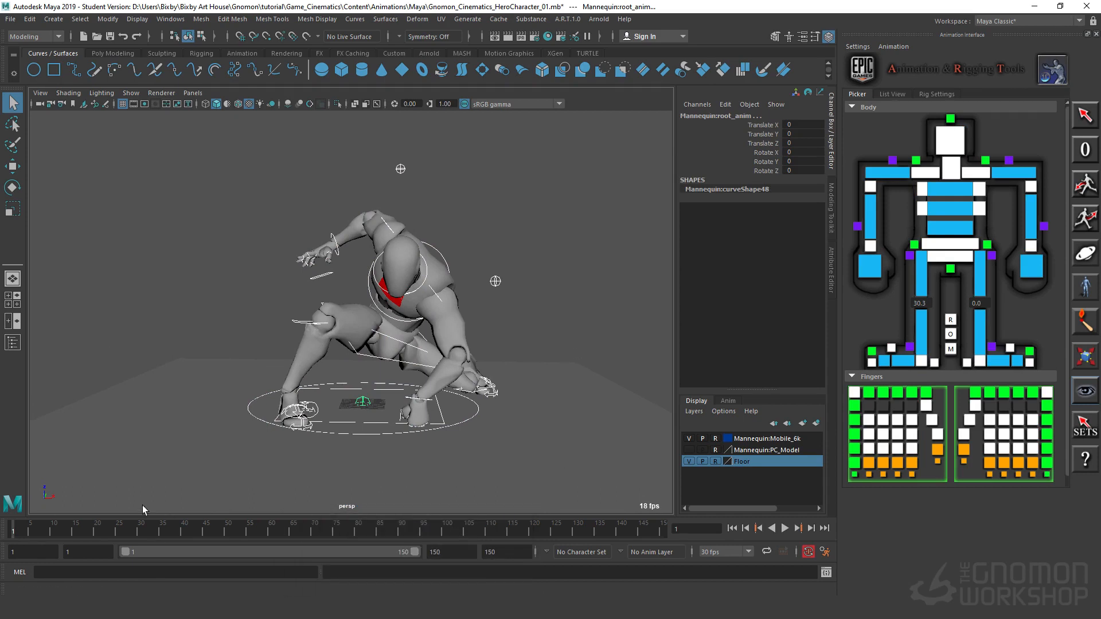
pyautogui.doubleClick(43, 554)
pyautogui.write('100')
pyautogui.press('Return')
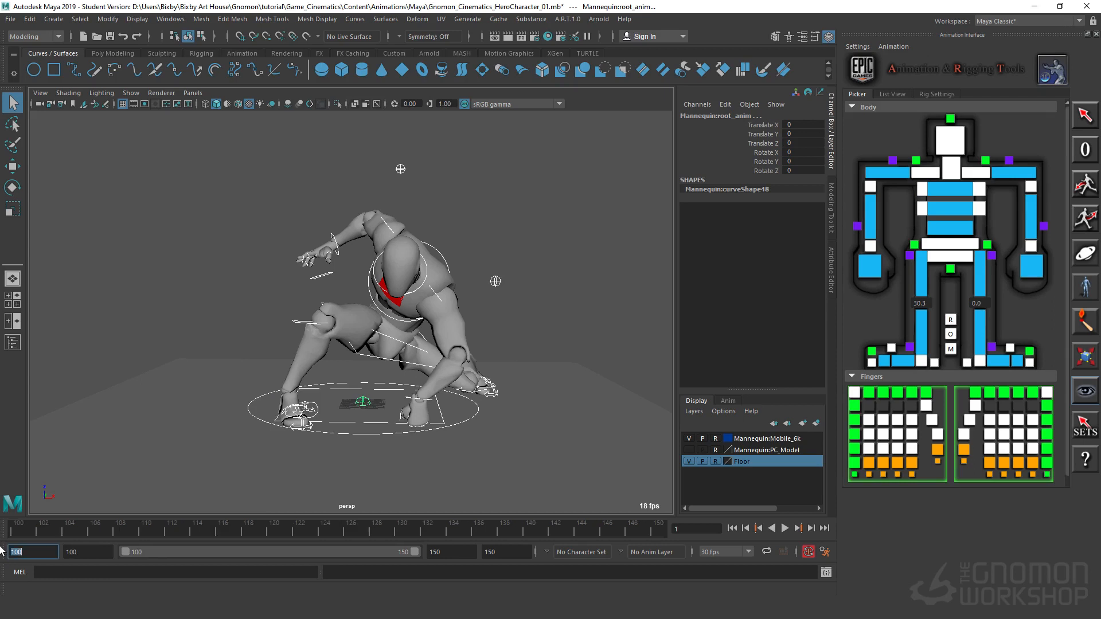
pyautogui.moveTo(61, 532); pyautogui.dragTo(1, 528)
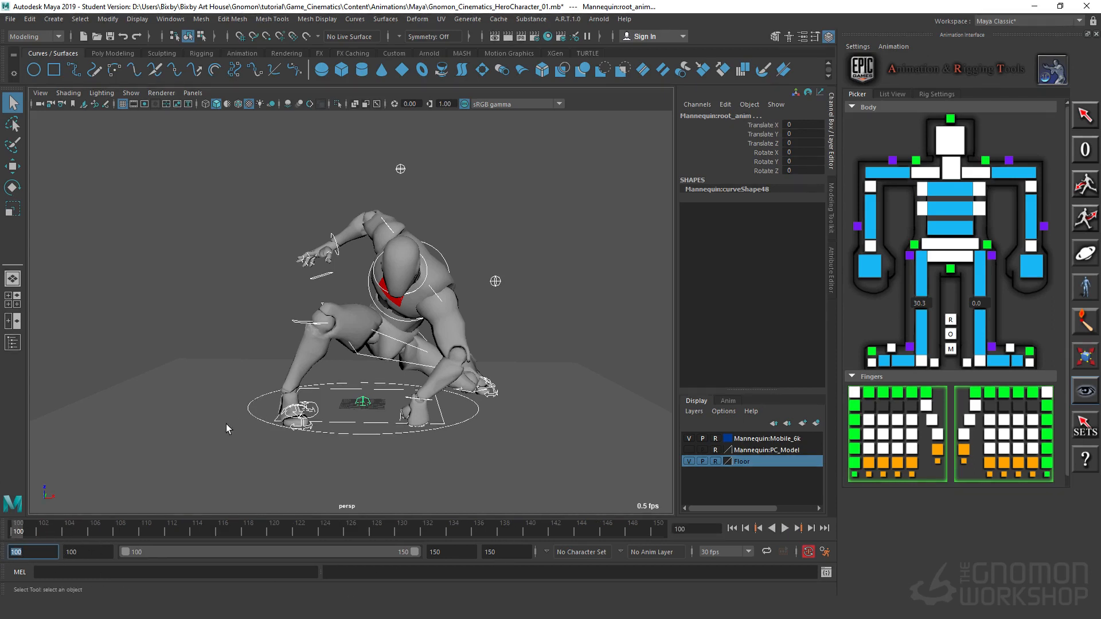
# Step: Reselect all the rig controls and end the playback range at frame 110
pyautogui.click(155, 350)
pyautogui.moveTo(216, 136); pyautogui.dragTo(617, 484)
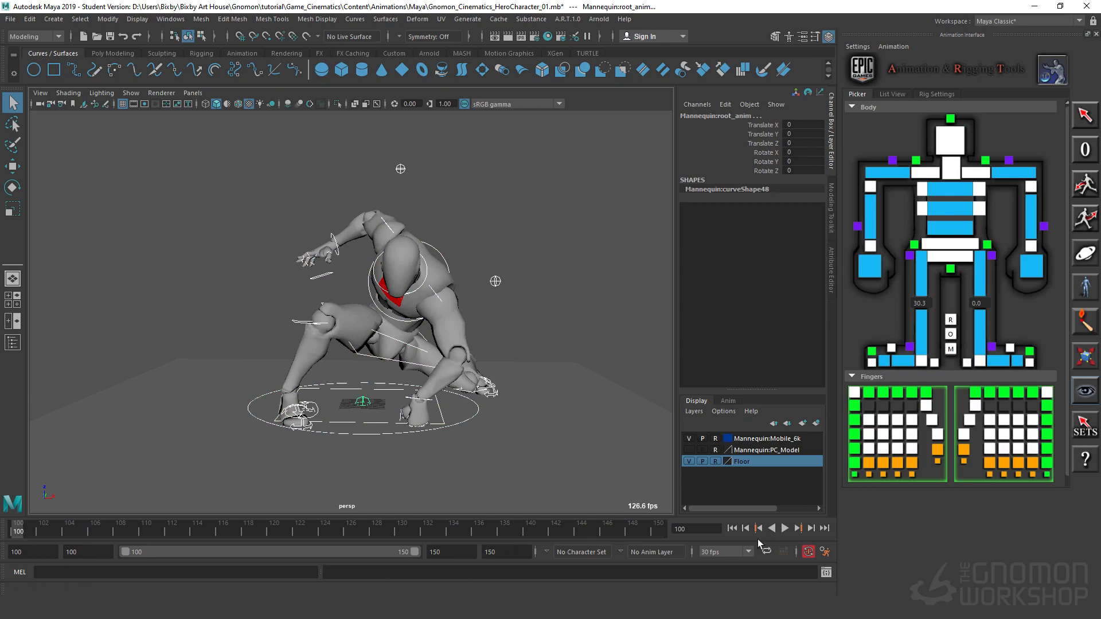
pyautogui.doubleClick(444, 552)
pyautogui.write('110')
pyautogui.press('Return')
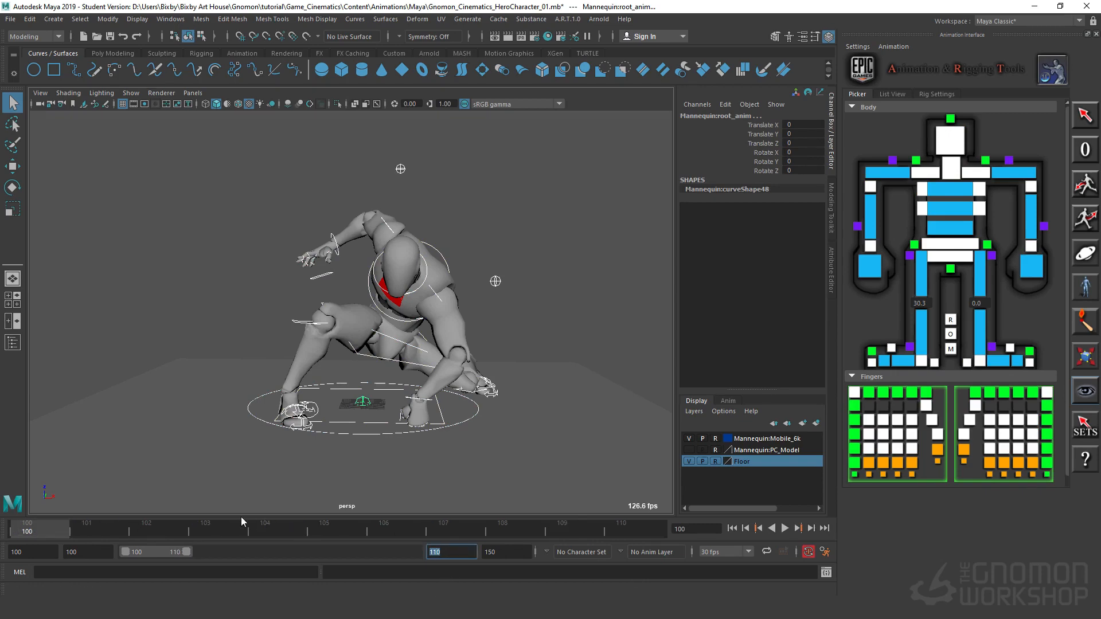
# Step: Play back the frame range briefly and inspect the landing pose from behind, from floor level and from the front
pyautogui.keyDown('alt'); pyautogui.moveTo(529, 377); pyautogui.dragTo(545, 321); pyautogui.keyUp('alt')
pyautogui.hotkey('alt', 'v')
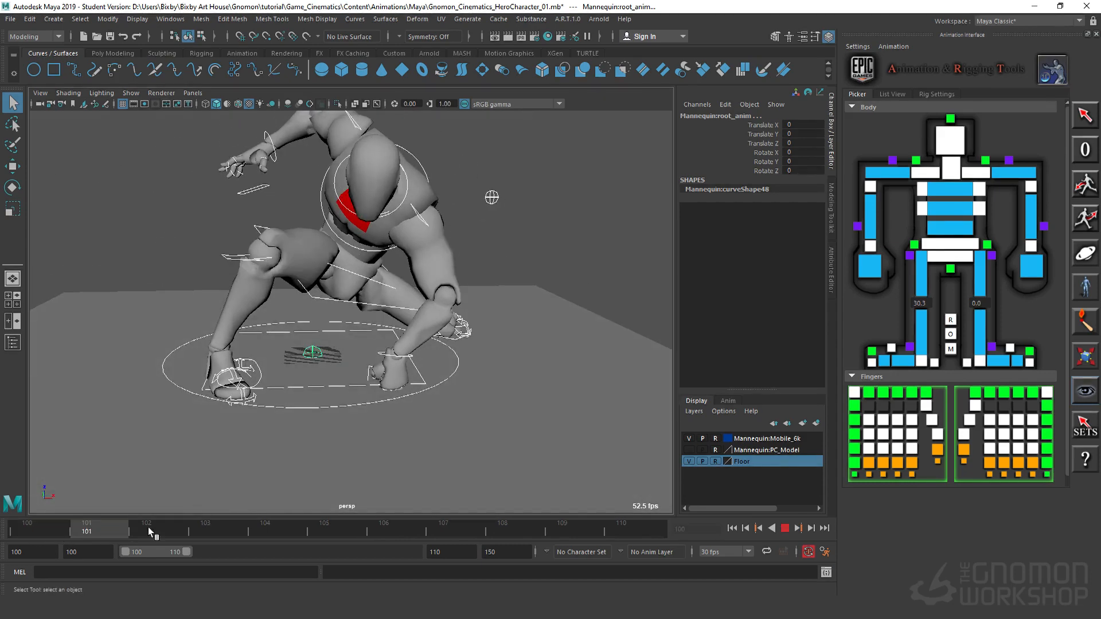
pyautogui.hotkey('alt', 'v')
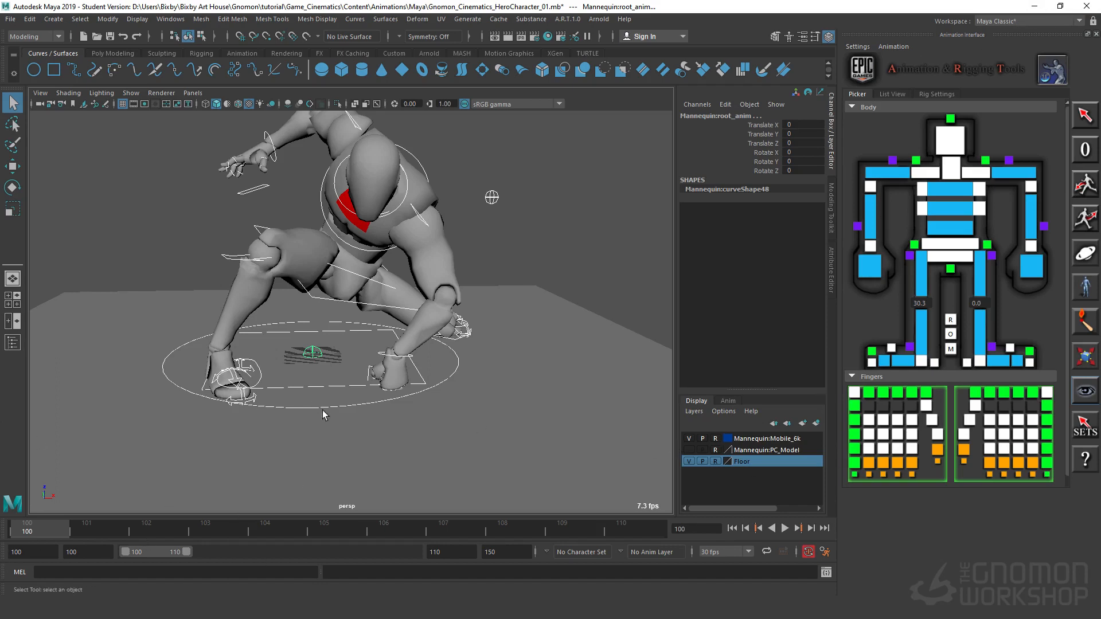
pyautogui.keyDown('alt'); pyautogui.moveTo(323, 410); pyautogui.dragTo(151, 252); pyautogui.keyUp('alt')
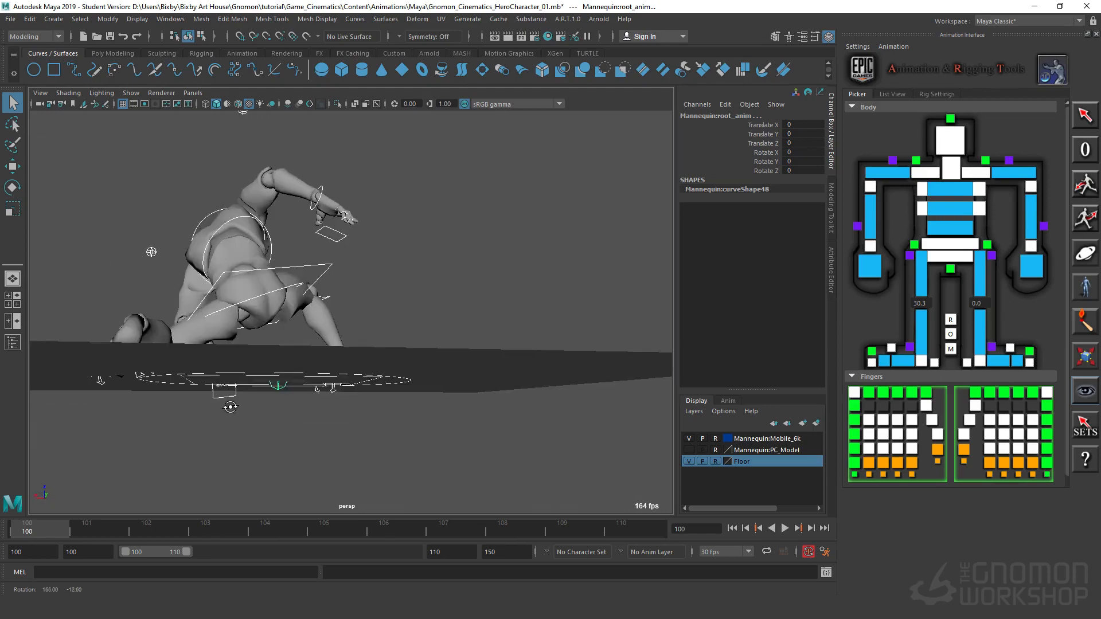
pyautogui.keyDown('alt'); pyautogui.moveTo(231, 407); pyautogui.dragTo(267, 424); pyautogui.keyUp('alt')
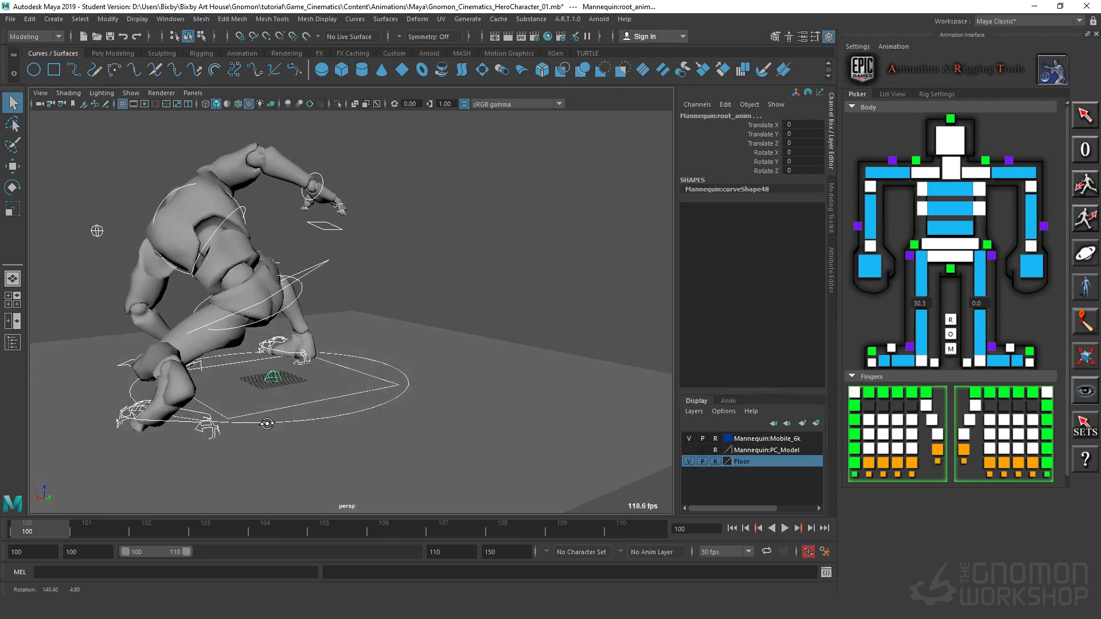
pyautogui.keyDown('alt'); pyautogui.moveTo(97, 231); pyautogui.dragTo(610, 221); pyautogui.keyUp('alt')
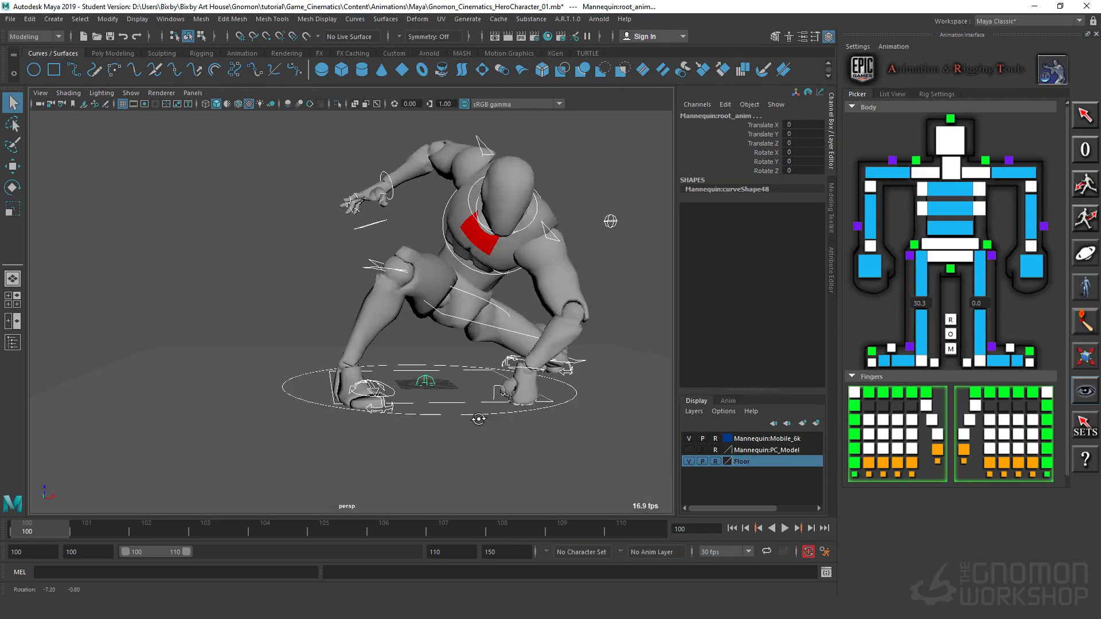
pyautogui.keyDown('alt'); pyautogui.moveTo(479, 419); pyautogui.dragTo(348, 414, button='middle'); pyautogui.keyUp('alt')
pyautogui.keyDown('alt'); pyautogui.moveTo(408, 423); pyautogui.dragTo(513, 376, button='right'); pyautogui.keyUp('alt')
pyautogui.keyDown('alt'); pyautogui.moveTo(514, 376); pyautogui.dragTo(474, 497, button='middle'); pyautogui.keyUp('alt')
pyautogui.keyDown('alt'); pyautogui.moveTo(475, 496); pyautogui.dragTo(350, 446, button='right'); pyautogui.keyUp('alt')
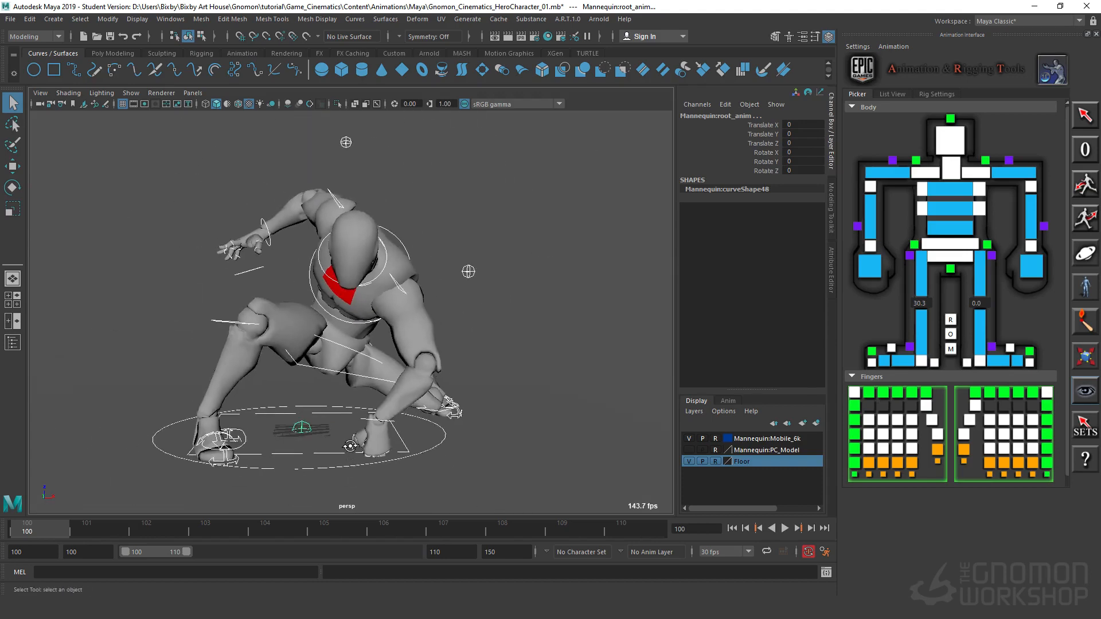
# Step: Move the current time to frame 102 and set a key there on all the selected rig controls
pyautogui.moveTo(43, 523); pyautogui.dragTo(162, 536)
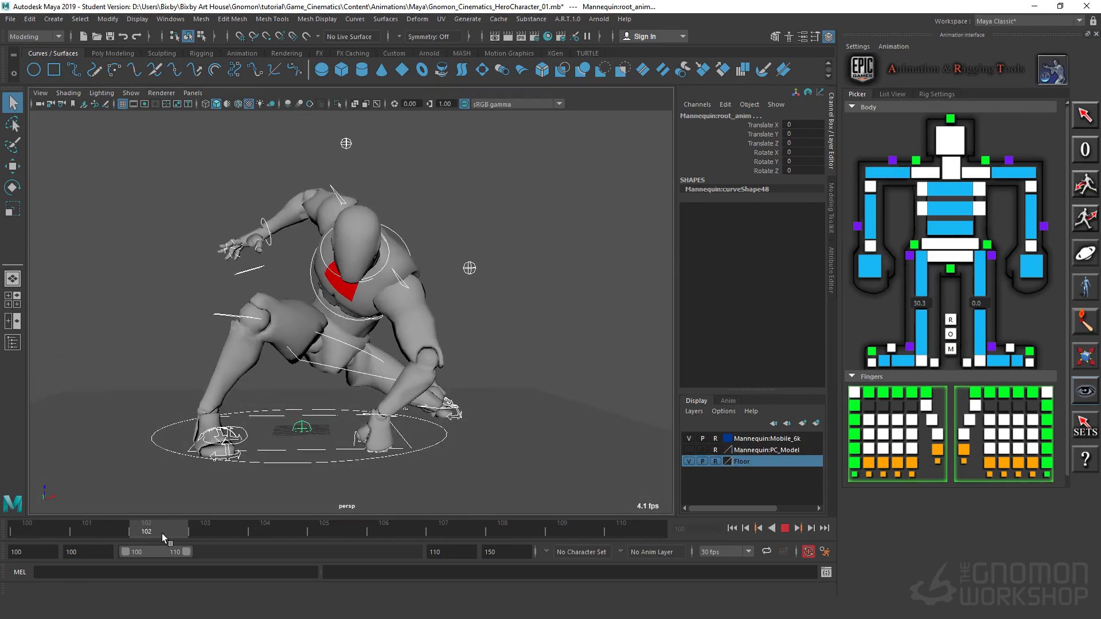
pyautogui.moveTo(547, 398)
pyautogui.keyDown('alt'); pyautogui.mouseDown(button='middle')
pyautogui.moveTo(598, 320)
pyautogui.moveTo(593, 384)
pyautogui.moveTo(546, 389)
pyautogui.mouseUp(button='middle'); pyautogui.keyUp('alt')
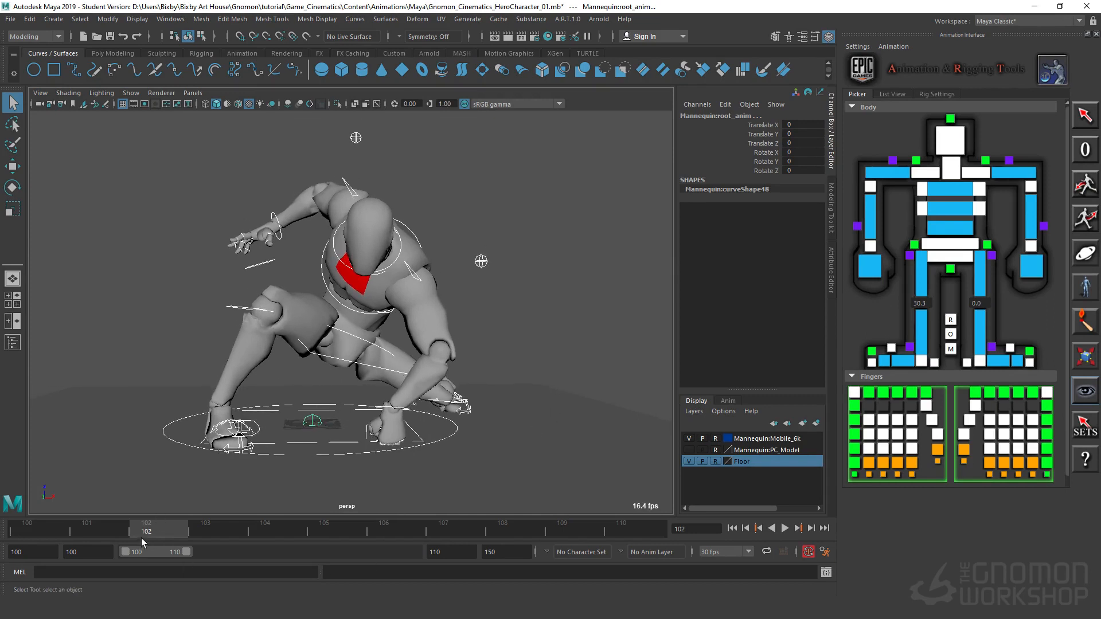
pyautogui.press('s')
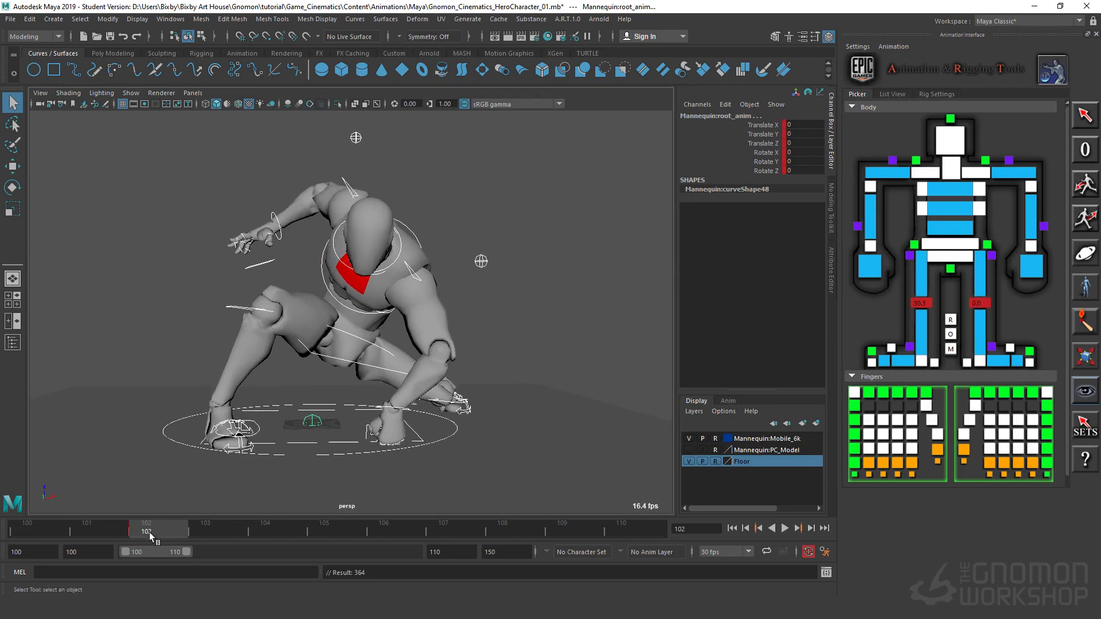
# Step: Move the current time to frame 101, just before the keyed landing pose
pyautogui.hotkey('alt', 'v')
pyautogui.moveTo(7, 532)
pyautogui.mouseDown()
pyautogui.moveTo(150, 533)
pyautogui.moveTo(23, 539)
pyautogui.mouseUp()
pyautogui.click(87, 533)
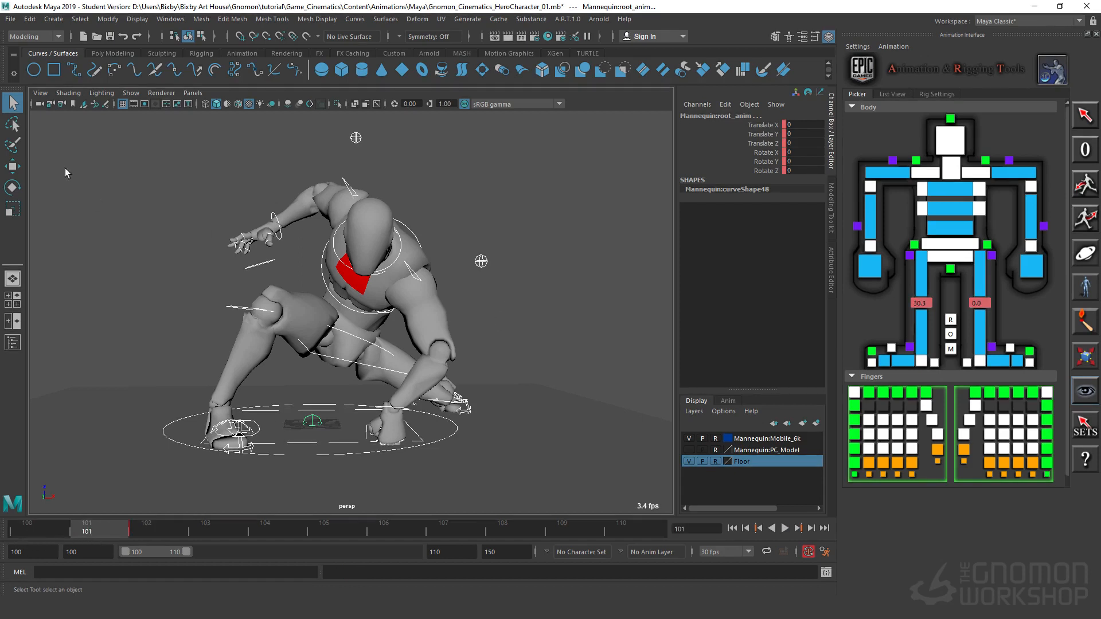
pyautogui.moveTo(76, 125); pyautogui.dragTo(459, 460)
pyautogui.click(229, 221)
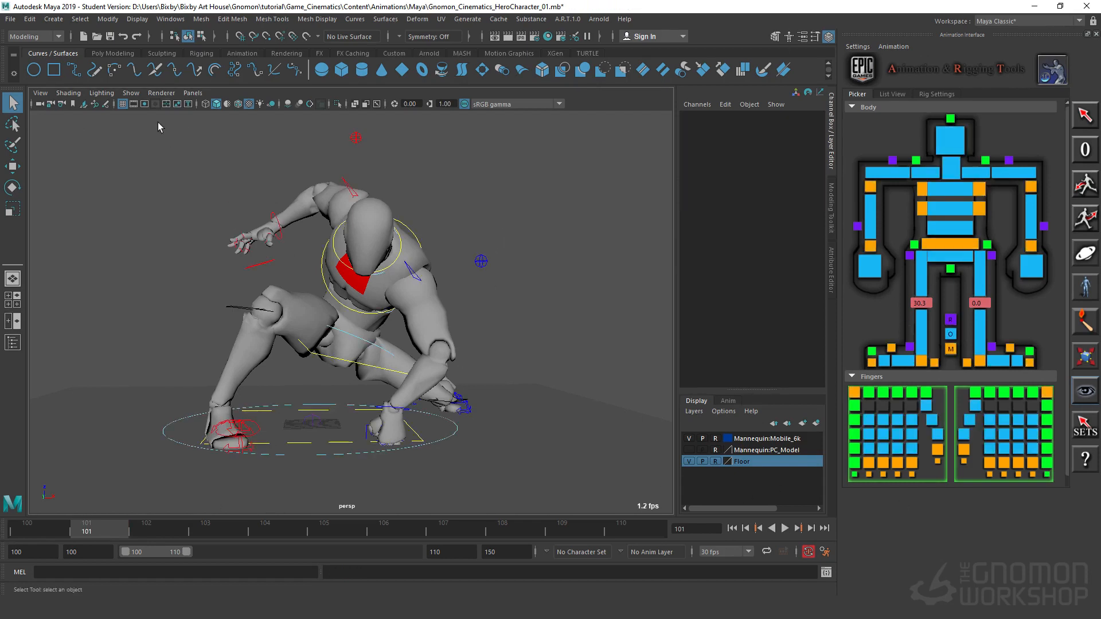
pyautogui.moveTo(157, 123); pyautogui.dragTo(555, 453)
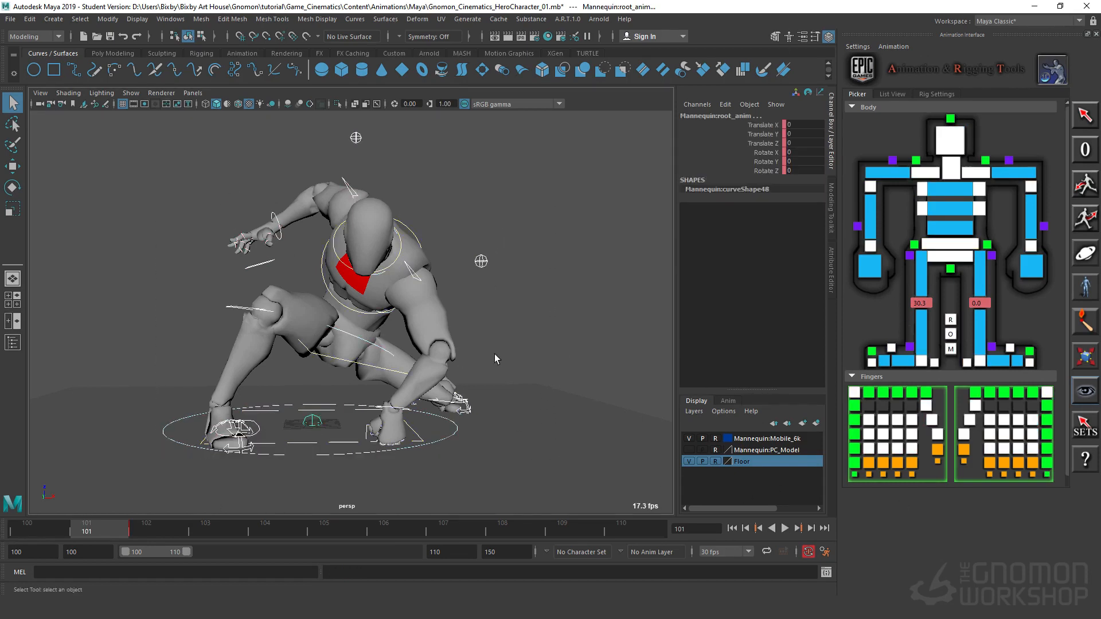
pyautogui.keyDown('alt'); pyautogui.moveTo(495, 353); pyautogui.dragTo(475, 449); pyautogui.keyUp('alt')
pyautogui.click(449, 442)
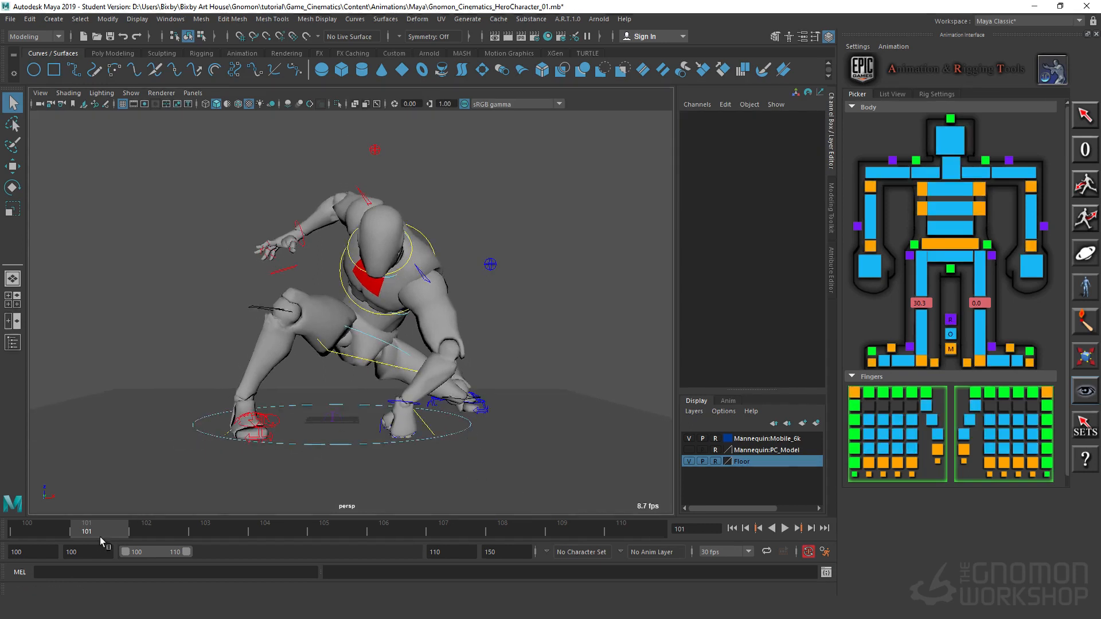
pyautogui.hotkey('alt', 'v')
pyautogui.hotkey('alt', 'v')
pyautogui.moveTo(149, 124); pyautogui.dragTo(606, 478)
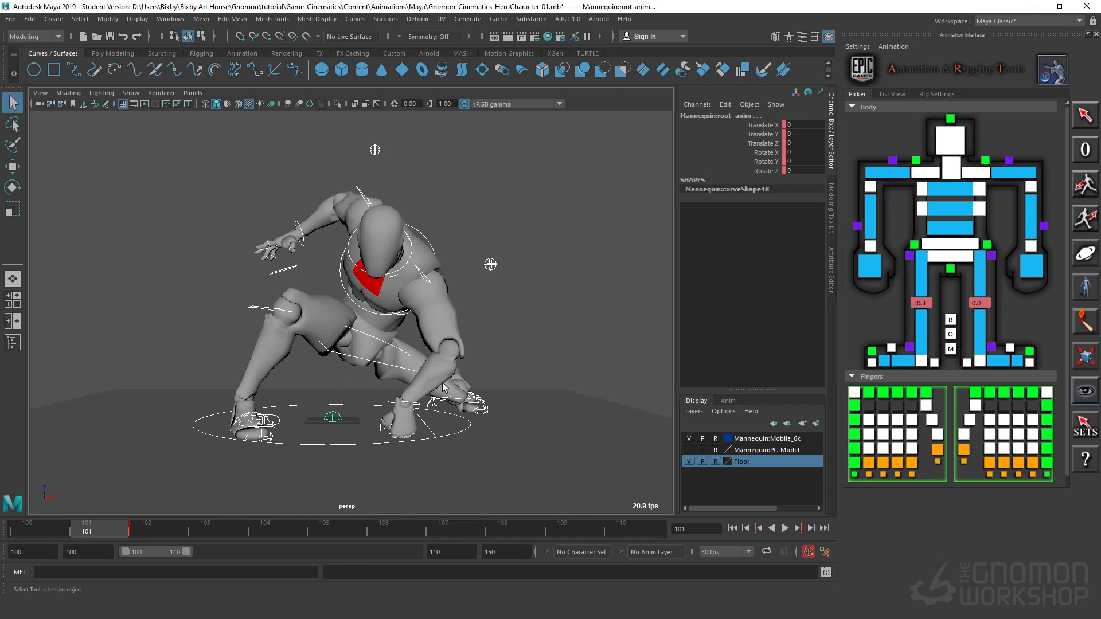
pyautogui.moveTo(509, 428)
pyautogui.keyDown('alt'); pyautogui.mouseDown()
pyautogui.moveTo(541, 420)
pyautogui.moveTo(494, 430)
pyautogui.mouseUp(); pyautogui.keyUp('alt')
pyautogui.keyDown('alt'); pyautogui.moveTo(495, 430); pyautogui.dragTo(416, 437, button='right'); pyautogui.keyUp('alt')
pyautogui.keyDown('alt'); pyautogui.moveTo(417, 437); pyautogui.dragTo(483, 435); pyautogui.keyUp('alt')
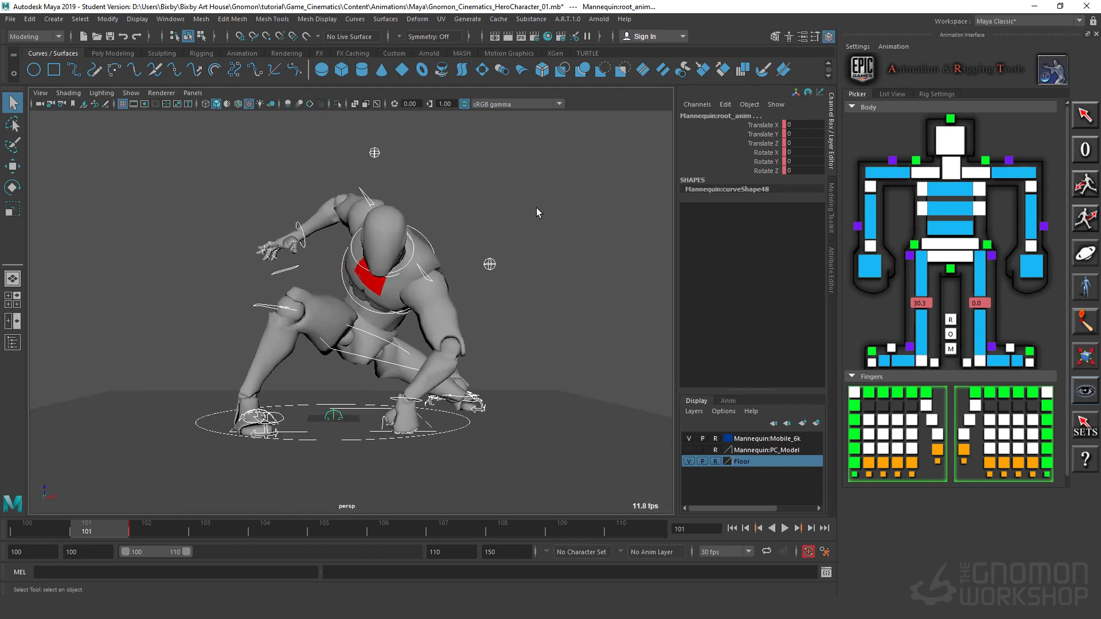
# Step: Select the left wrist IK control and review its pose across frames 101 to 104, returning to frame 101
pyautogui.click(396, 454)
pyautogui.click(420, 404)
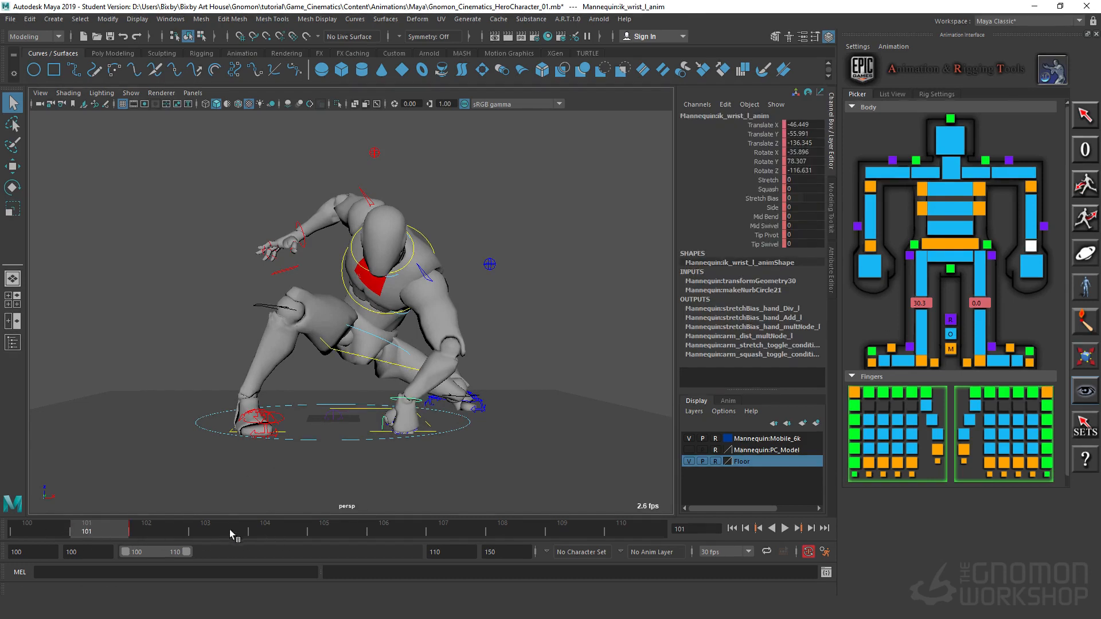
pyautogui.moveTo(143, 536); pyautogui.dragTo(286, 538)
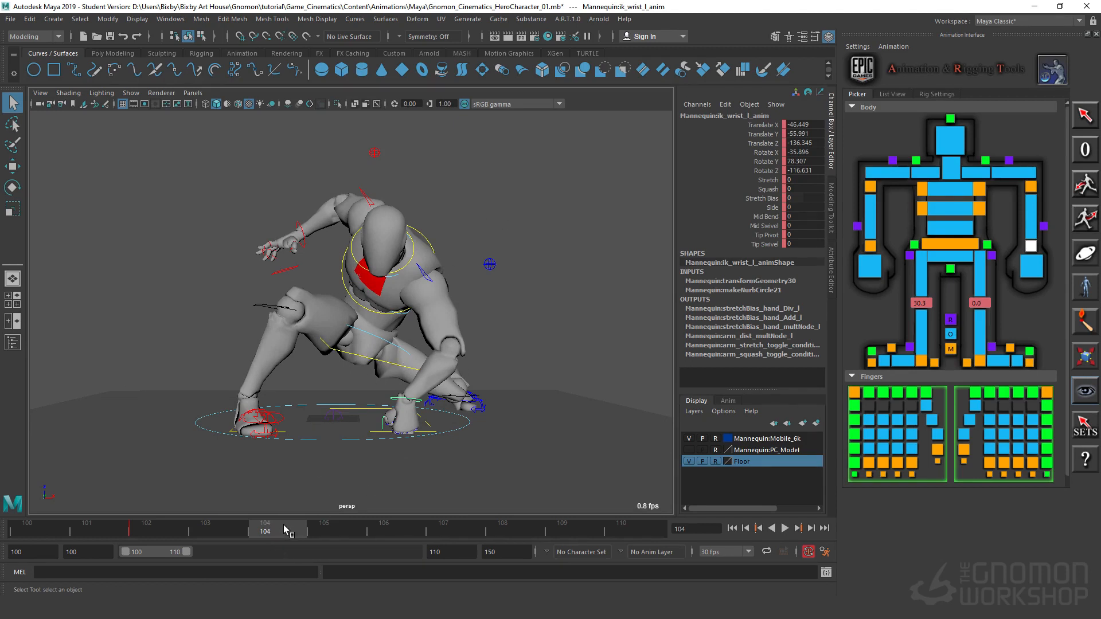
pyautogui.click(217, 530)
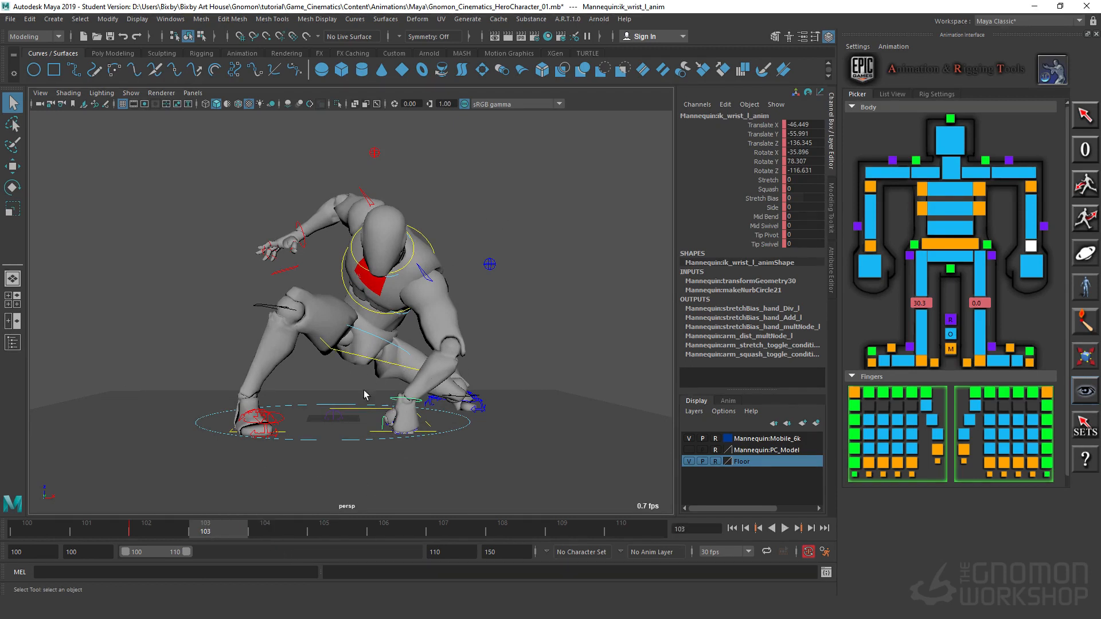
pyautogui.click(159, 535)
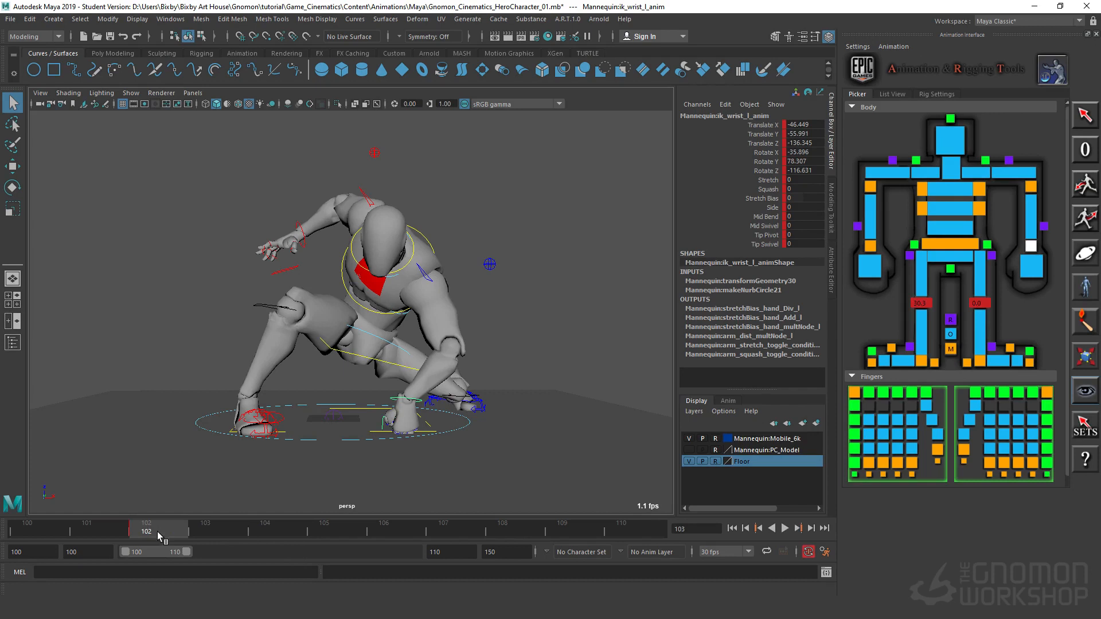
pyautogui.click(263, 537)
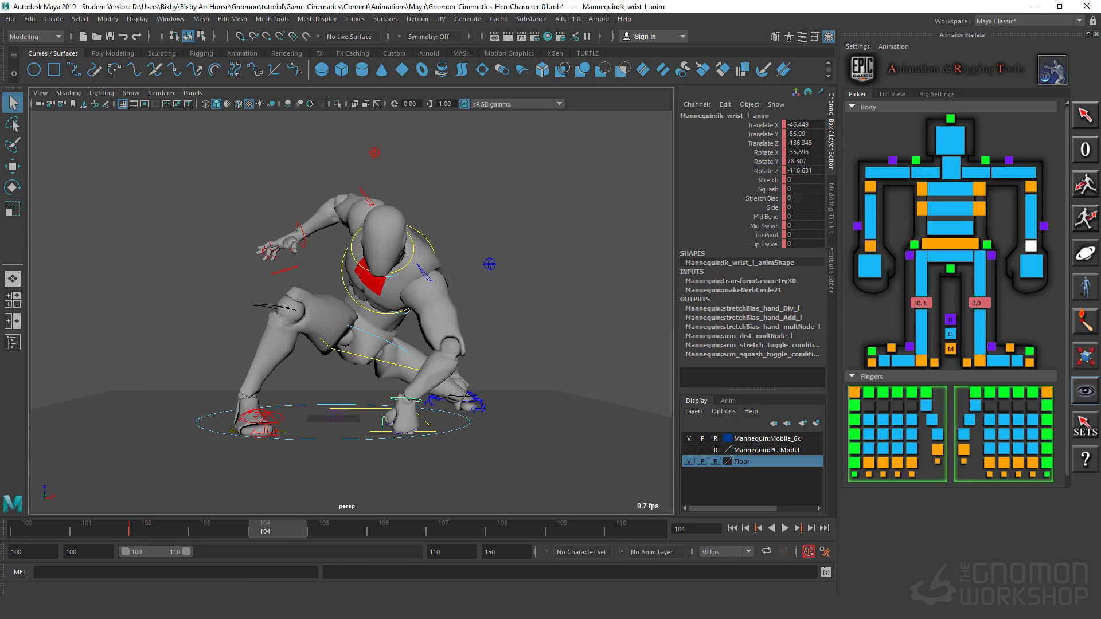
pyautogui.click(106, 531)
# Step: Select the mannequin's main body control at the hips and set all its translate and rotate channels to 0
pyautogui.keyDown('alt'); pyautogui.moveTo(377, 395); pyautogui.dragTo(430, 443, button='middle'); pyautogui.keyUp('alt')
pyautogui.keyDown('alt'); pyautogui.moveTo(430, 443); pyautogui.dragTo(376, 406, button='right'); pyautogui.keyUp('alt')
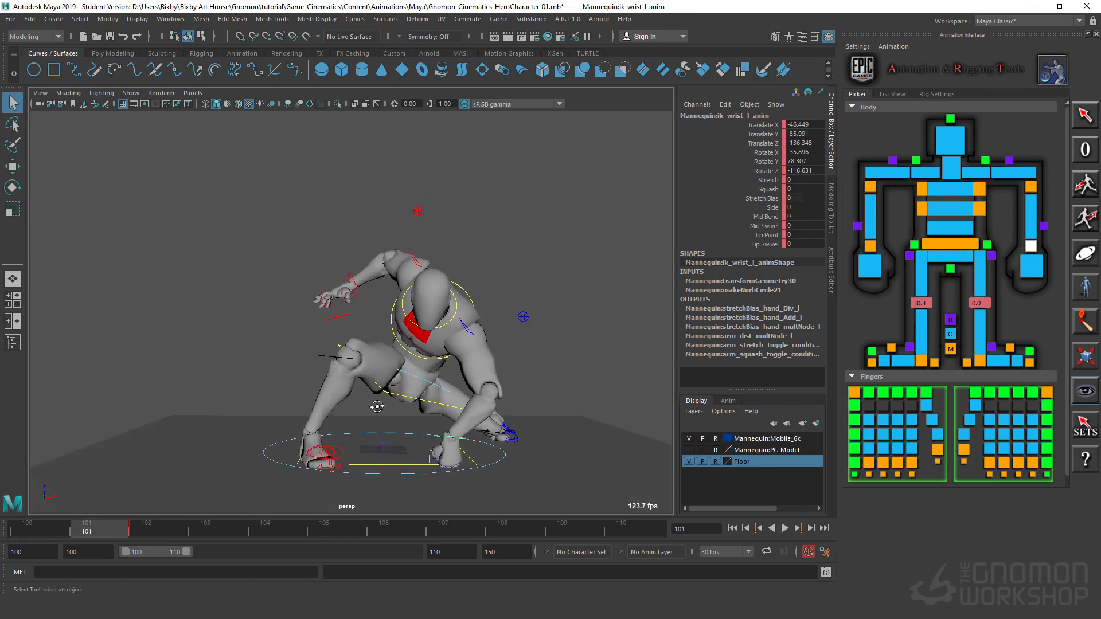
pyautogui.keyDown('alt'); pyautogui.moveTo(376, 406); pyautogui.dragTo(372, 382); pyautogui.keyUp('alt')
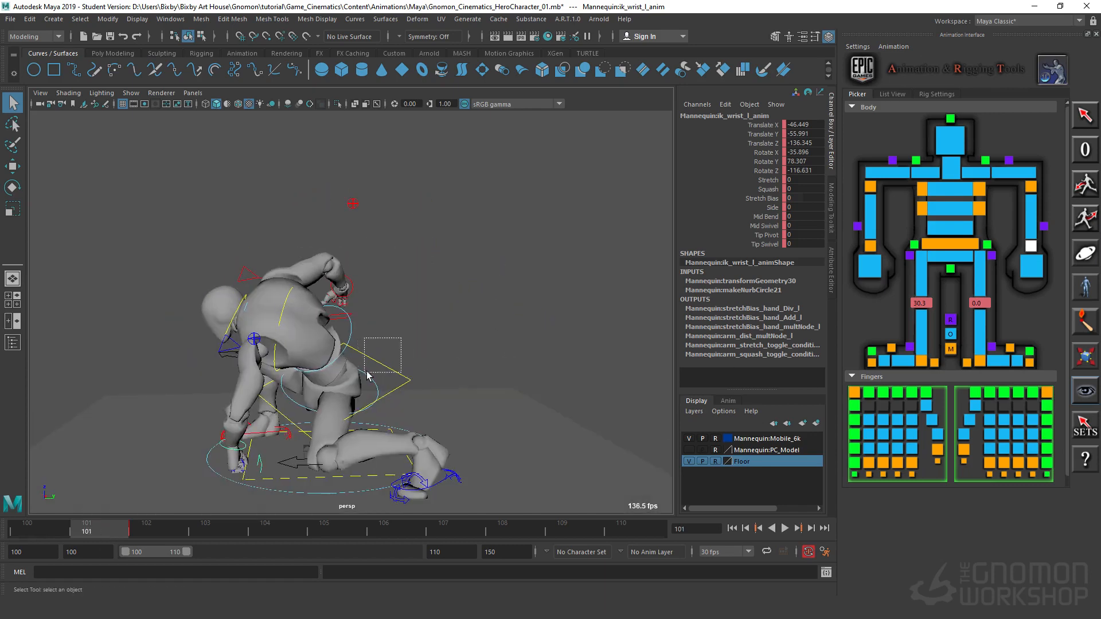
pyautogui.click(399, 373)
pyautogui.moveTo(806, 125); pyautogui.dragTo(808, 177)
pyautogui.write('0')
pyautogui.press('Return')
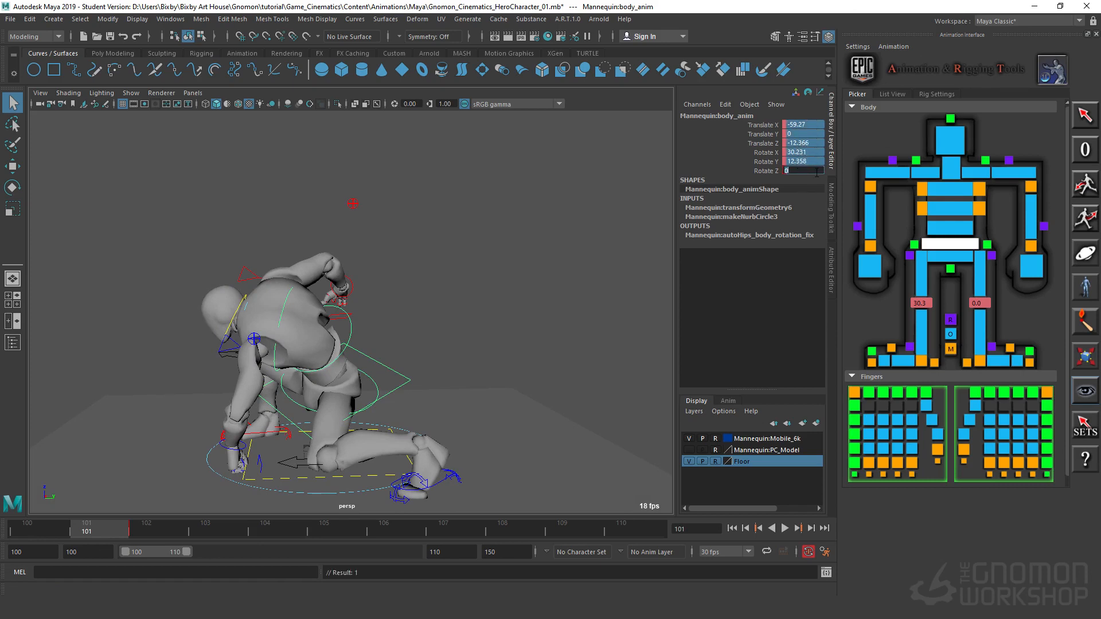
# Step: Select the hip, mid-spine and chest IK controls together and set all their translate and rotate channels to 0
pyautogui.click(376, 200)
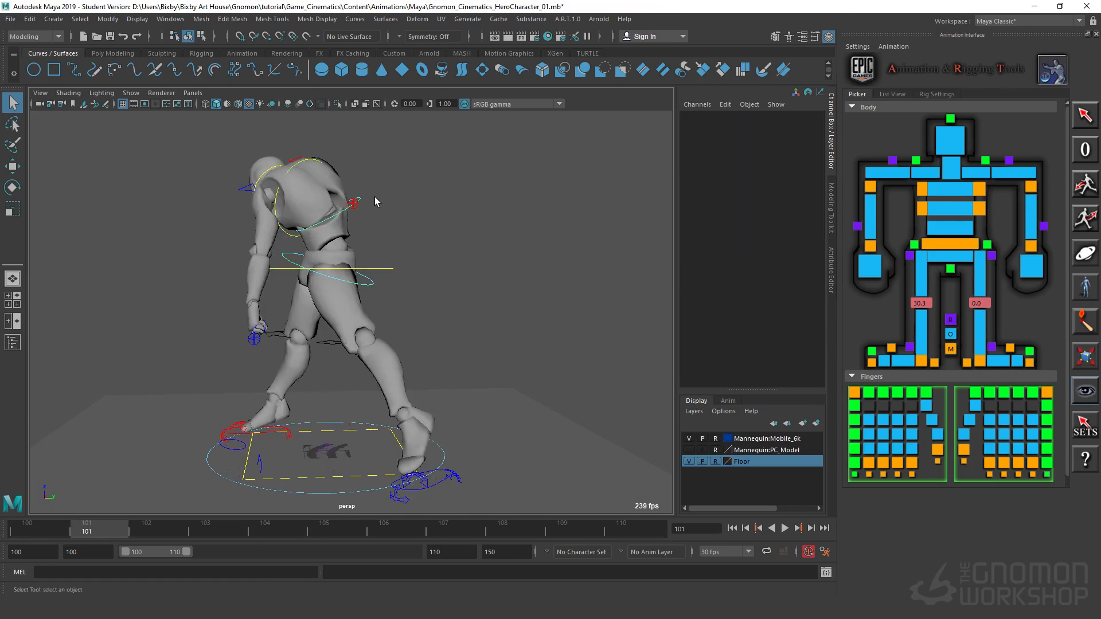
pyautogui.click(357, 202)
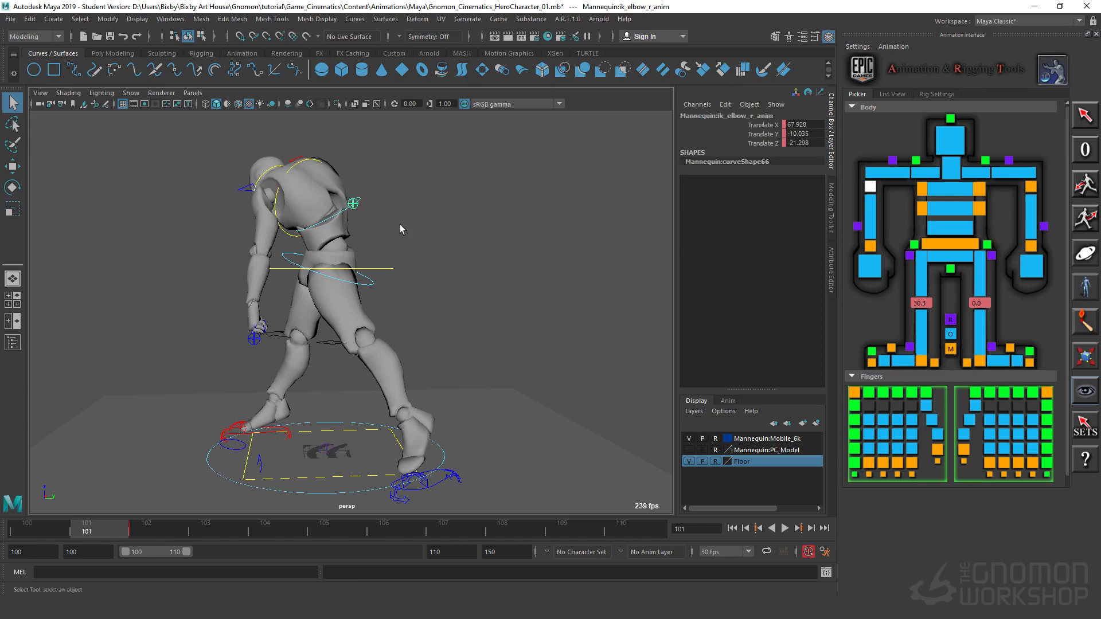
pyautogui.click(331, 198)
pyautogui.click(333, 223)
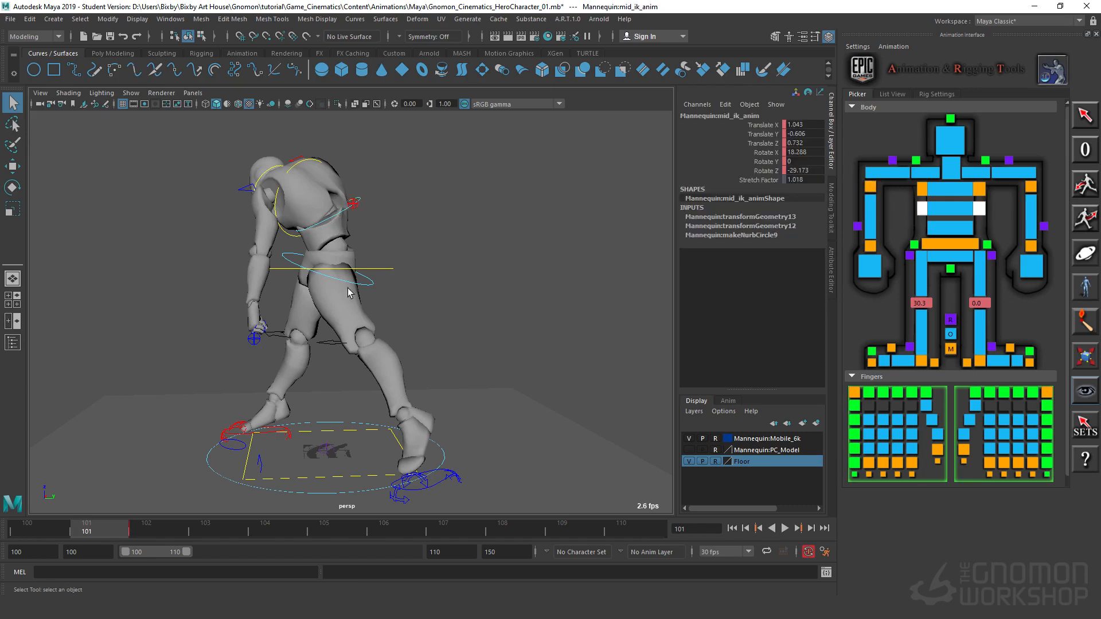
pyautogui.click(287, 232)
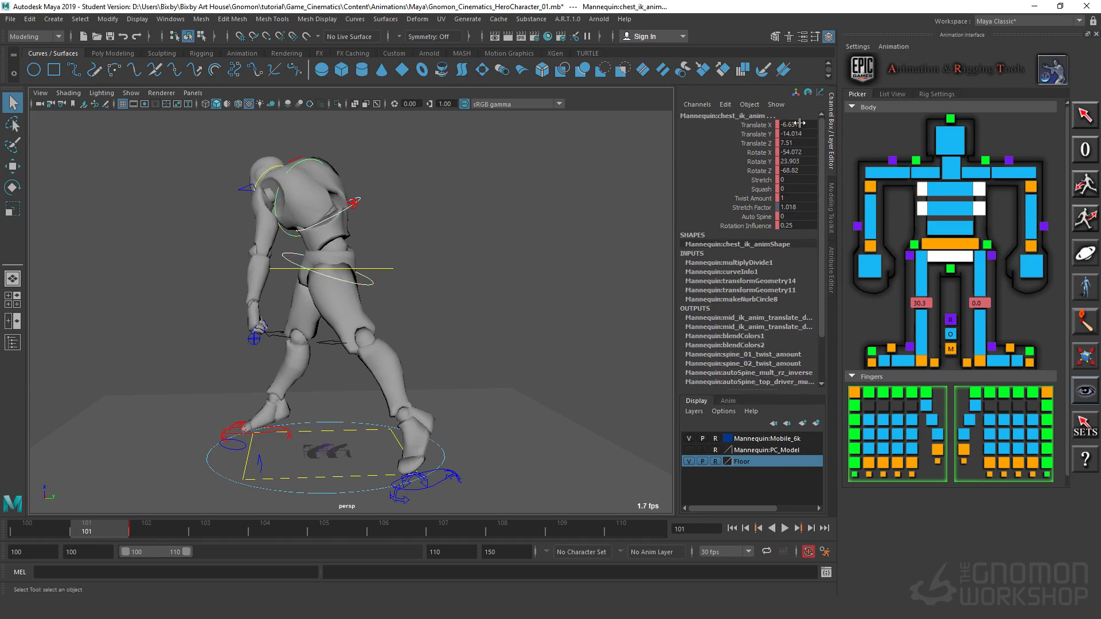
pyautogui.moveTo(799, 124); pyautogui.dragTo(800, 165)
pyautogui.doubleClick(800, 171)
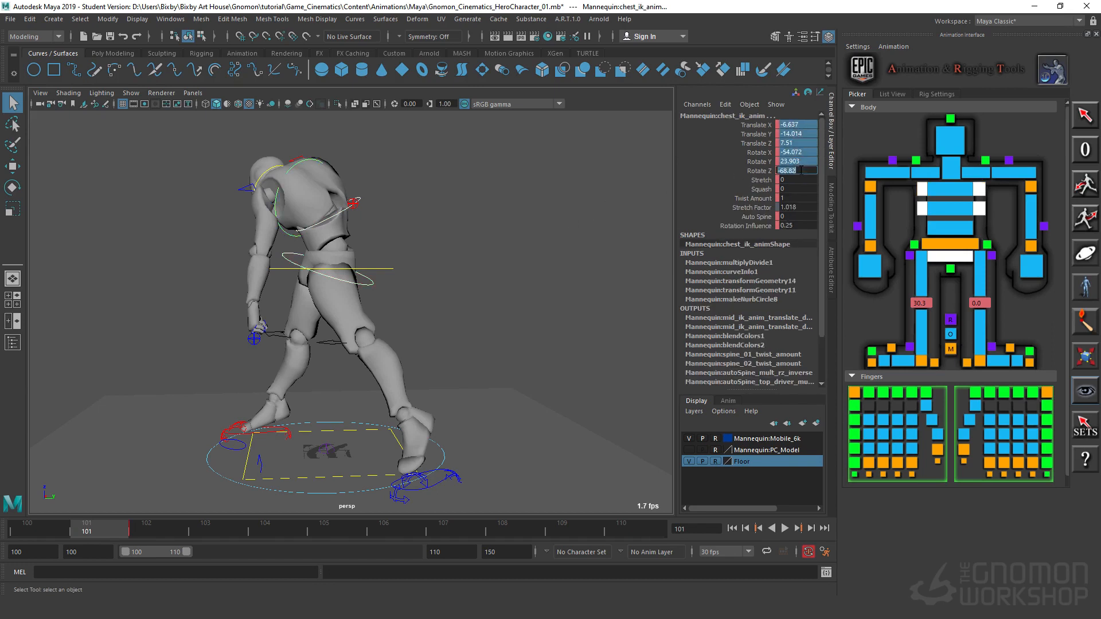
pyautogui.write('0')
pyautogui.press('Return')
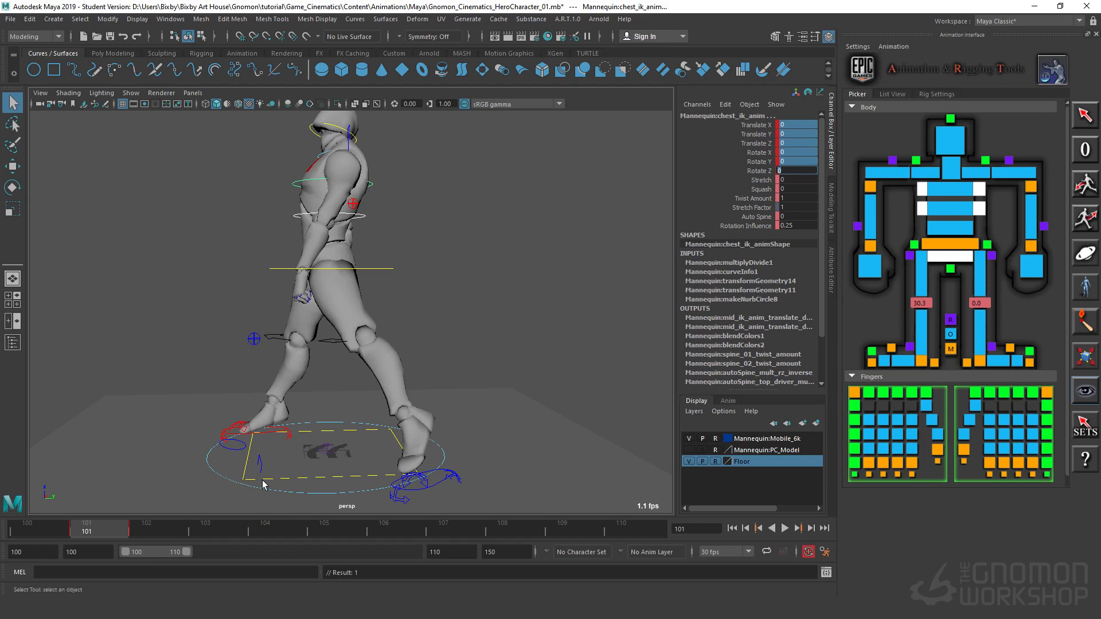
# Step: Select the head and neck FK controls together and set all their translate and rotate channels to 0
pyautogui.moveTo(130, 538); pyautogui.dragTo(122, 538)
pyautogui.keyDown('alt'); pyautogui.moveTo(334, 293); pyautogui.dragTo(414, 322); pyautogui.keyUp('alt')
pyautogui.keyDown('alt'); pyautogui.moveTo(414, 322); pyautogui.dragTo(531, 323, button='right'); pyautogui.keyUp('alt')
pyautogui.keyDown('alt'); pyautogui.moveTo(414, 389); pyautogui.dragTo(411, 298, button='middle'); pyautogui.keyUp('alt')
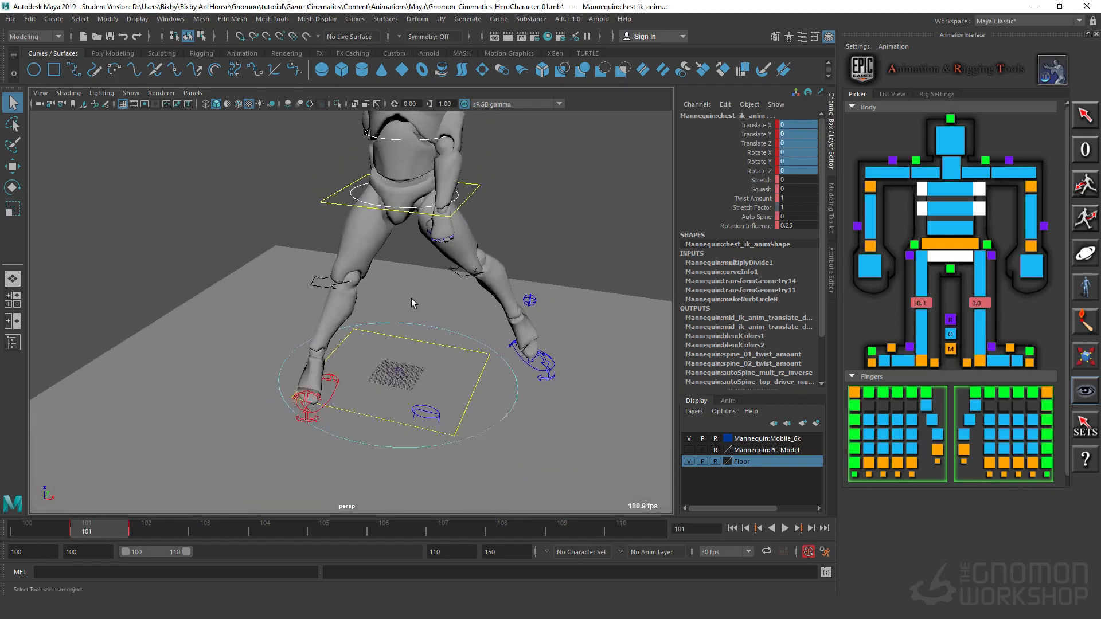
pyautogui.keyDown('alt'); pyautogui.moveTo(413, 314); pyautogui.dragTo(427, 286); pyautogui.keyUp('alt')
pyautogui.keyDown('alt'); pyautogui.moveTo(360, 373); pyautogui.dragTo(357, 398); pyautogui.keyUp('alt')
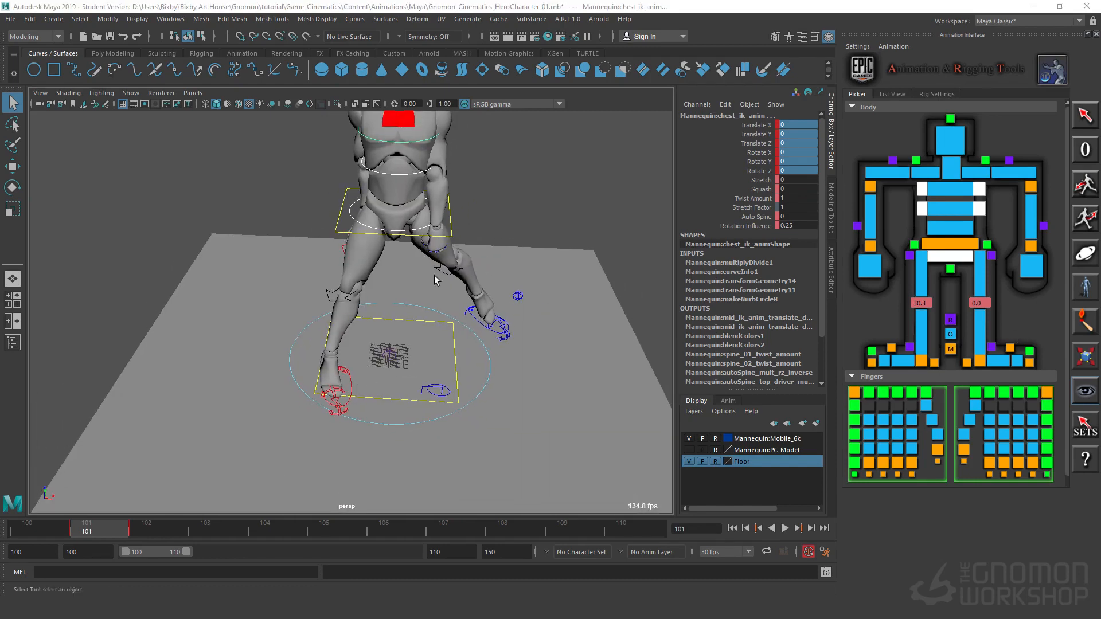
pyautogui.keyDown('alt'); pyautogui.moveTo(435, 275); pyautogui.dragTo(469, 321, button='middle'); pyautogui.keyUp('alt')
pyautogui.keyDown('alt'); pyautogui.moveTo(469, 321); pyautogui.dragTo(460, 247); pyautogui.keyUp('alt')
pyautogui.keyDown('alt'); pyautogui.moveTo(456, 155); pyautogui.dragTo(415, 230, button='middle'); pyautogui.keyUp('alt')
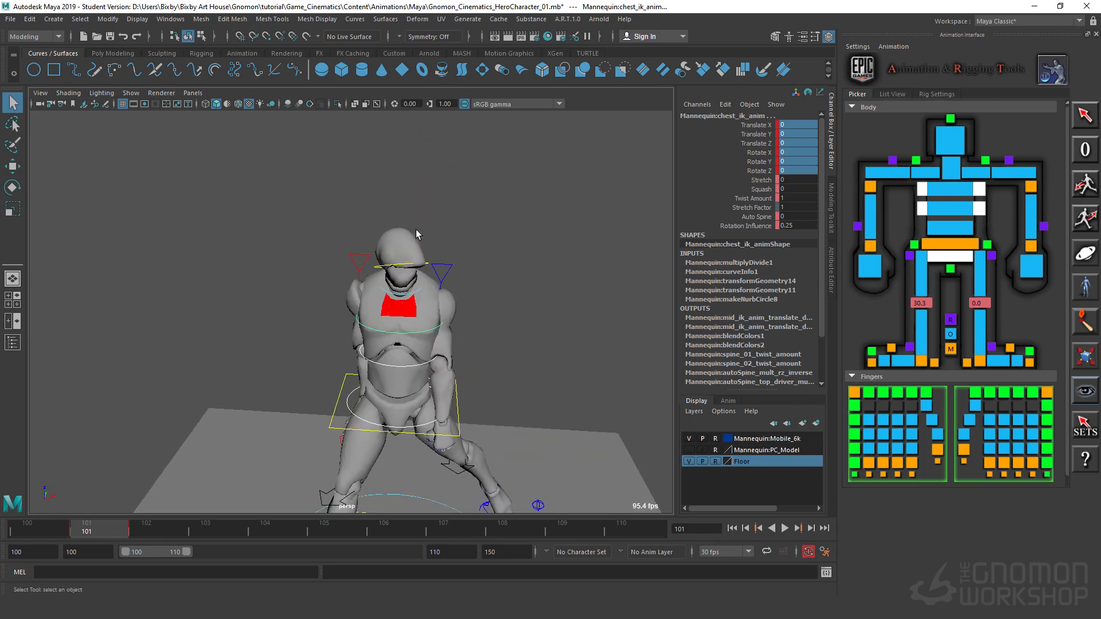
pyautogui.click(384, 266)
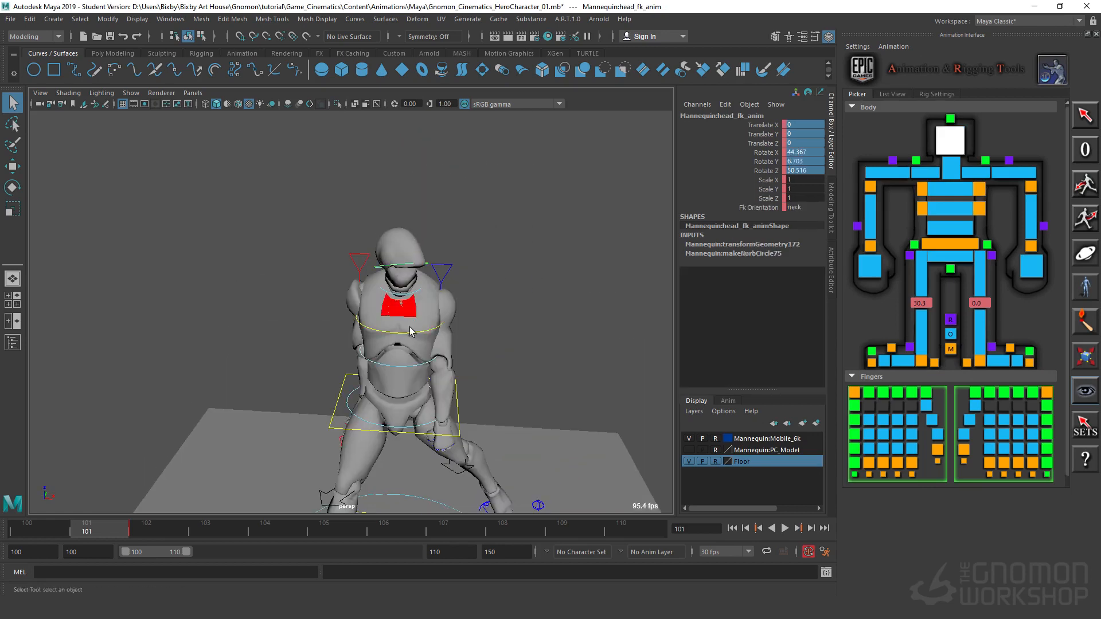
pyautogui.click(412, 296)
pyautogui.moveTo(792, 119); pyautogui.dragTo(796, 171)
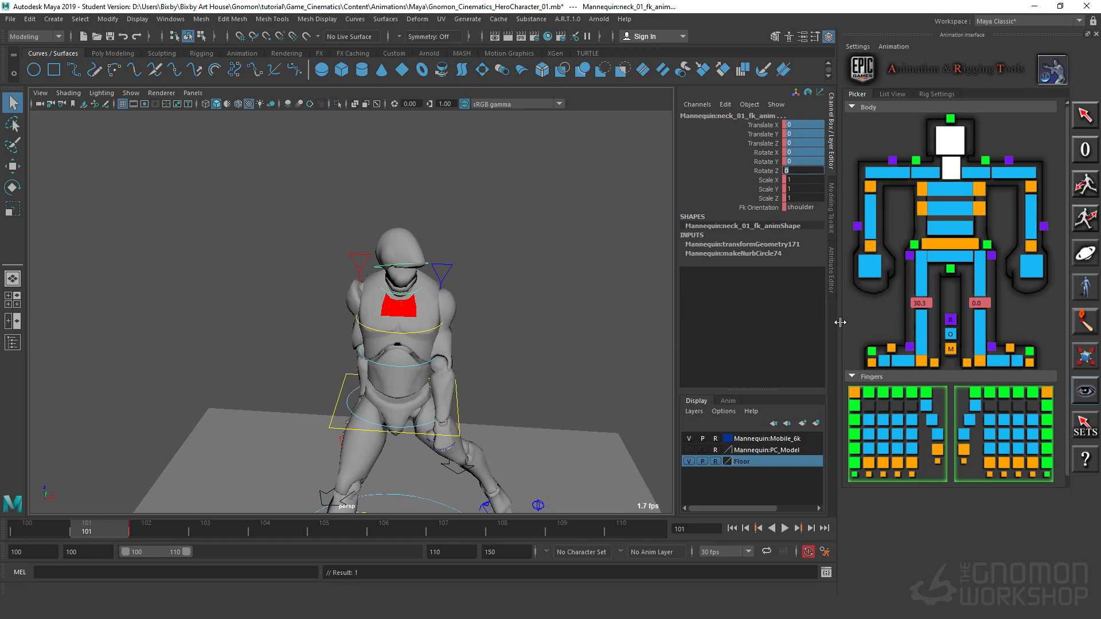
# Step: Select the right and left wrist IK controls together and set all their translate and rotate channels to 0
pyautogui.keyDown('alt'); pyautogui.moveTo(506, 334); pyautogui.dragTo(563, 396); pyautogui.keyUp('alt')
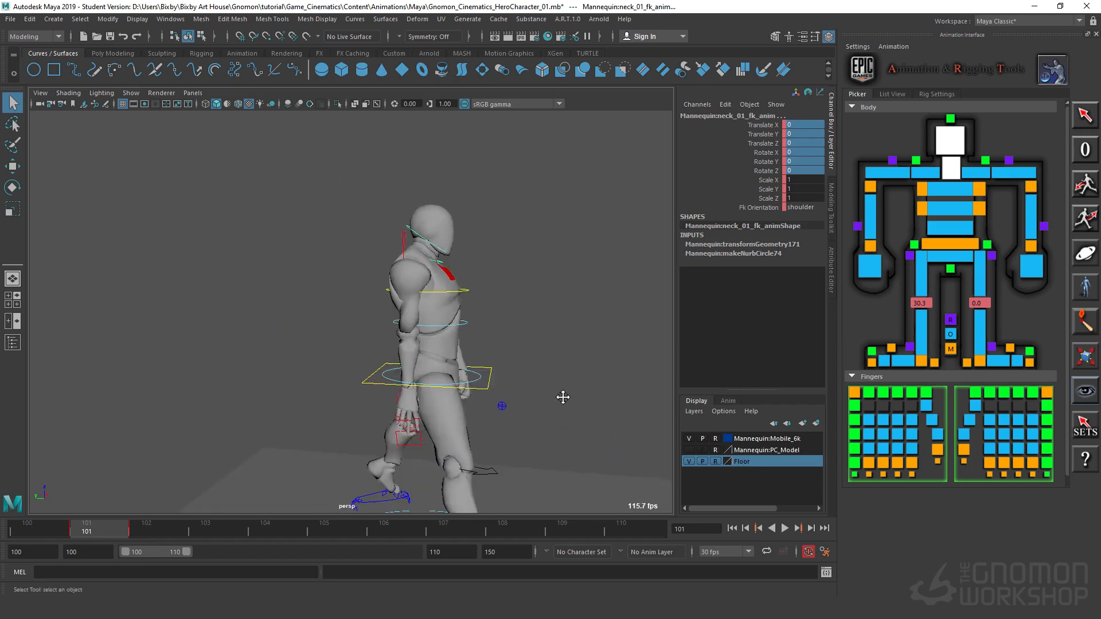
pyautogui.keyDown('alt'); pyautogui.moveTo(563, 396); pyautogui.dragTo(425, 307, button='middle'); pyautogui.keyUp('alt')
pyautogui.keyDown('alt'); pyautogui.moveTo(425, 307); pyautogui.dragTo(442, 322); pyautogui.keyUp('alt')
pyautogui.keyDown('alt'); pyautogui.moveTo(443, 322); pyautogui.dragTo(459, 352, button='right'); pyautogui.keyUp('alt')
pyautogui.keyDown('alt'); pyautogui.moveTo(459, 353); pyautogui.dragTo(529, 374); pyautogui.keyUp('alt')
pyautogui.keyDown('alt'); pyautogui.moveTo(529, 374); pyautogui.dragTo(526, 374, button='middle'); pyautogui.keyUp('alt')
pyautogui.moveTo(526, 374)
pyautogui.keyDown('alt'); pyautogui.mouseDown()
pyautogui.moveTo(596, 407)
pyautogui.moveTo(524, 363)
pyautogui.mouseUp(); pyautogui.keyUp('alt')
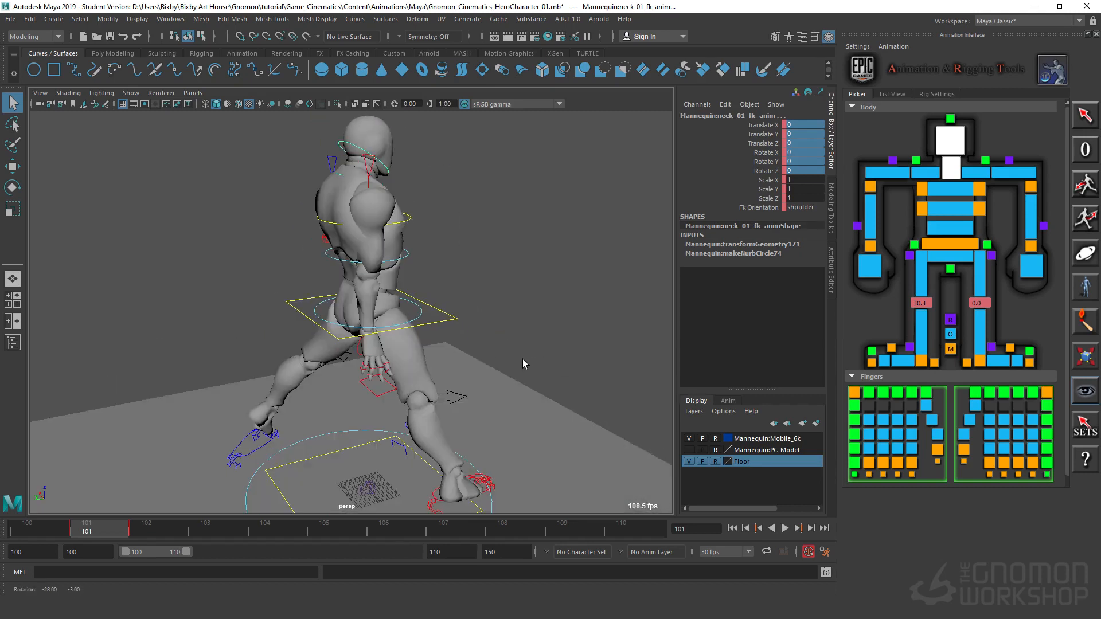
pyautogui.click(359, 363)
pyautogui.keyDown('alt'); pyautogui.moveTo(359, 362); pyautogui.dragTo(436, 281); pyautogui.keyUp('alt')
pyautogui.keyDown('alt'); pyautogui.moveTo(435, 281); pyautogui.dragTo(590, 279, button='right'); pyautogui.keyUp('alt')
pyautogui.keyDown('alt'); pyautogui.moveTo(440, 283); pyautogui.dragTo(529, 315, button='middle'); pyautogui.keyUp('alt')
pyautogui.keyDown('alt'); pyautogui.moveTo(416, 381); pyautogui.dragTo(466, 366); pyautogui.keyUp('alt')
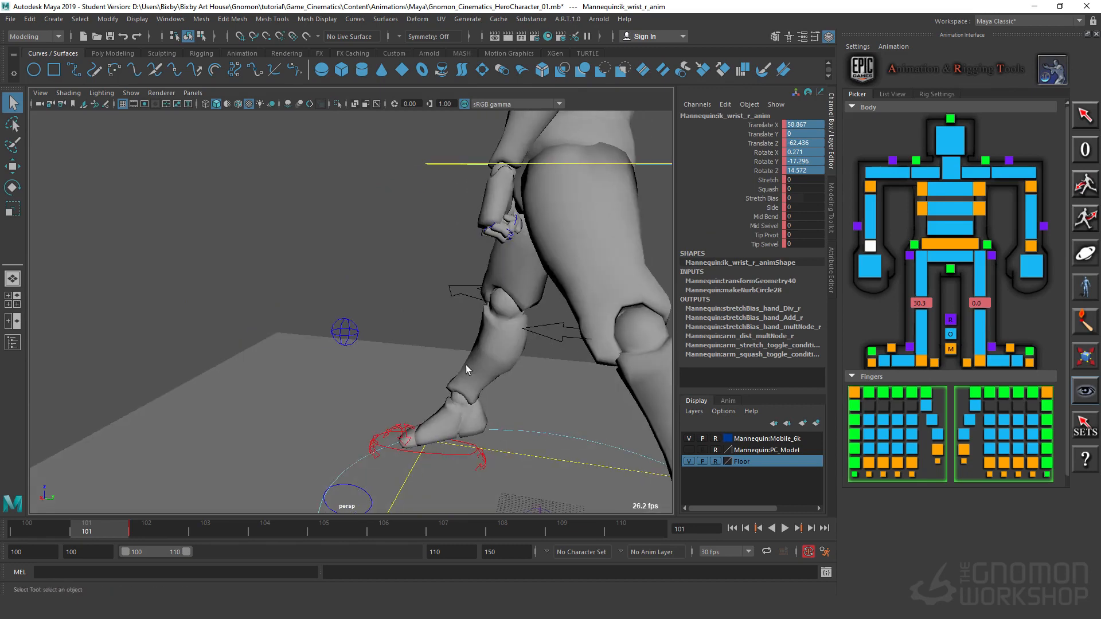
pyautogui.keyDown('shift'); pyautogui.click(1031, 246); pyautogui.keyUp('shift')
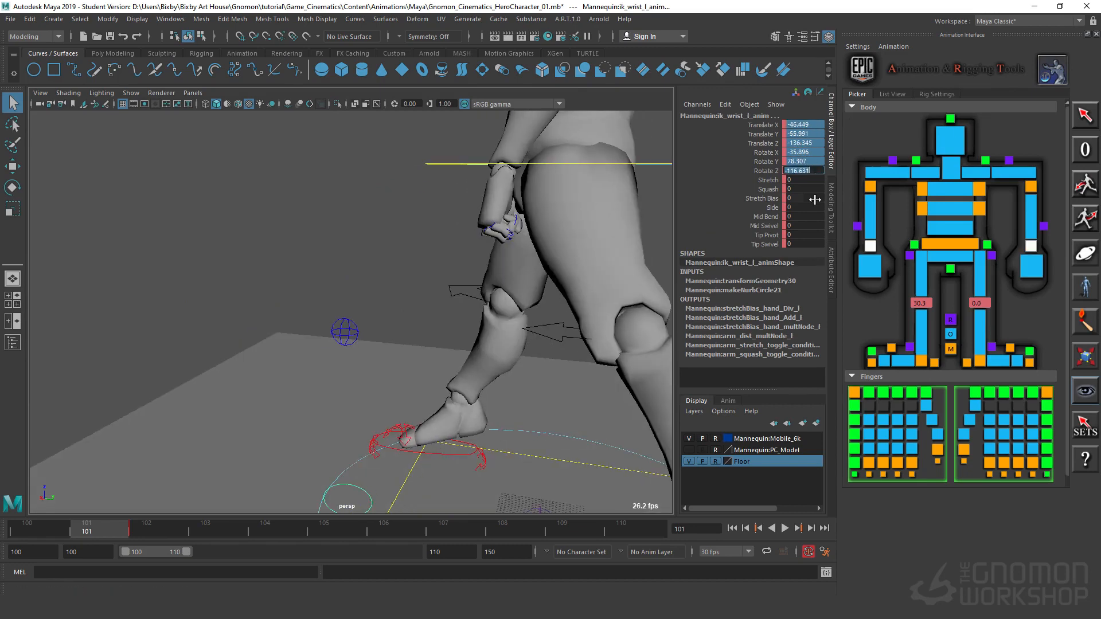
pyautogui.write('0')
pyautogui.press('Return')
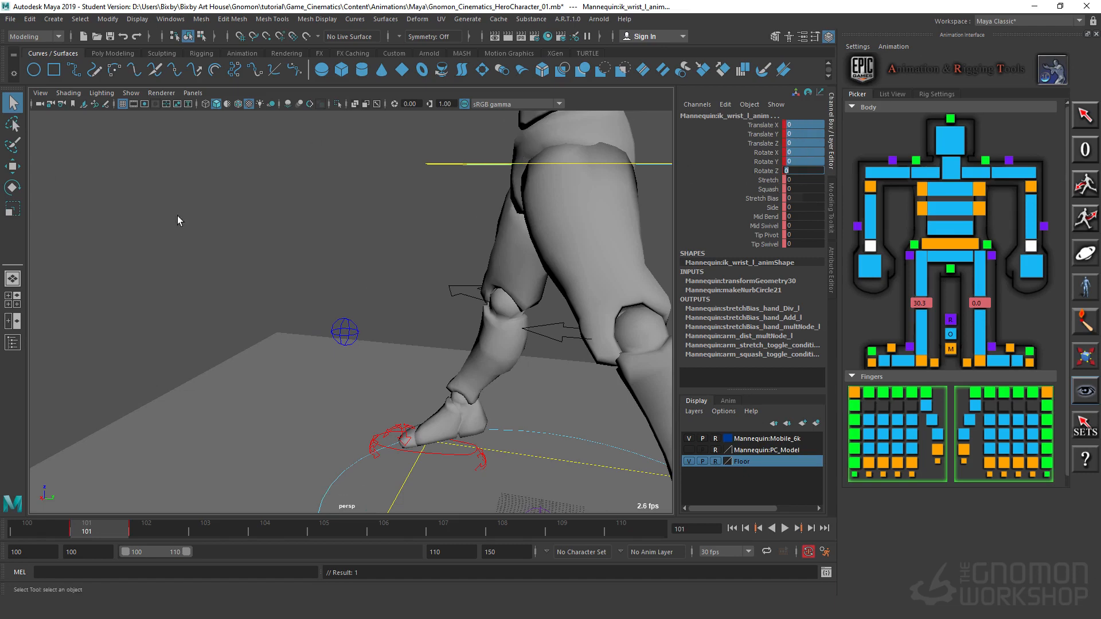
# Step: Move the right foot IK control in under the body, to about Translate X 18.2 and Translate Y 10
pyautogui.keyDown('alt'); pyautogui.moveTo(457, 329); pyautogui.dragTo(398, 390); pyautogui.keyUp('alt')
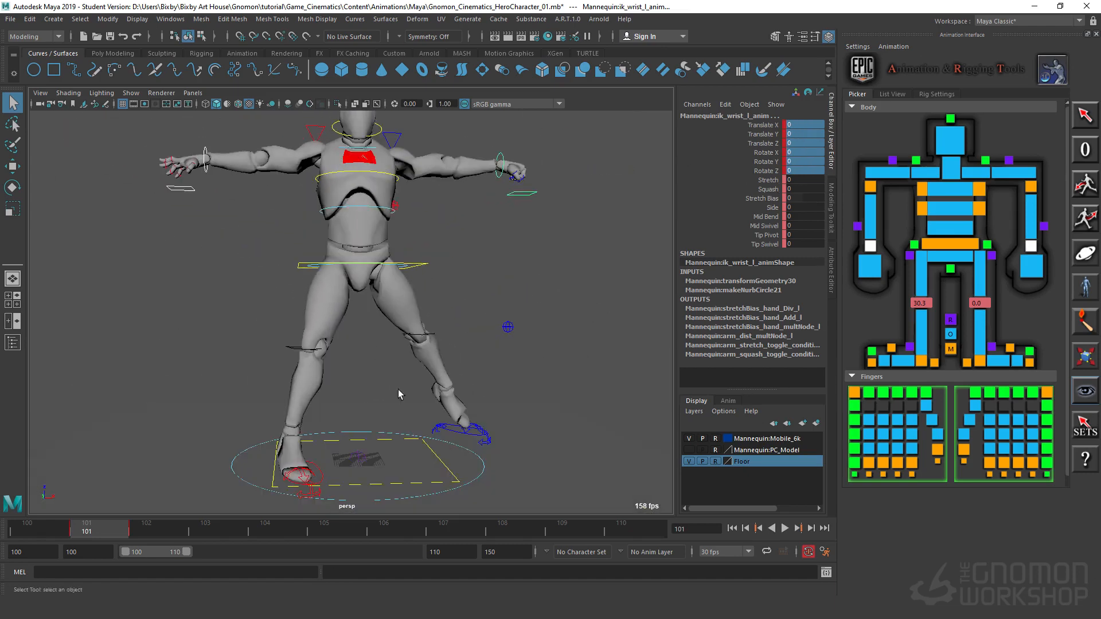
pyautogui.moveTo(154, 531); pyautogui.dragTo(104, 533)
pyautogui.keyDown('alt'); pyautogui.moveTo(321, 265); pyautogui.dragTo(387, 341); pyautogui.keyUp('alt')
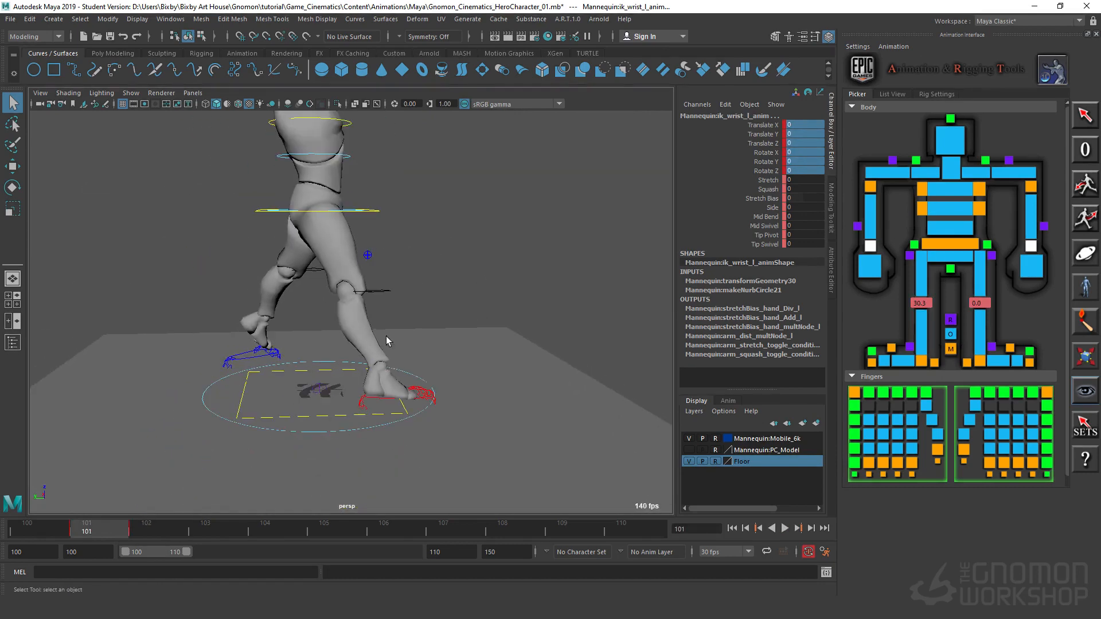
pyautogui.click(388, 400)
pyautogui.keyDown('alt'); pyautogui.moveTo(388, 402); pyautogui.dragTo(475, 337); pyautogui.keyUp('alt')
pyautogui.press('w')
pyautogui.keyDown('alt'); pyautogui.moveTo(483, 458); pyautogui.dragTo(463, 462); pyautogui.keyUp('alt')
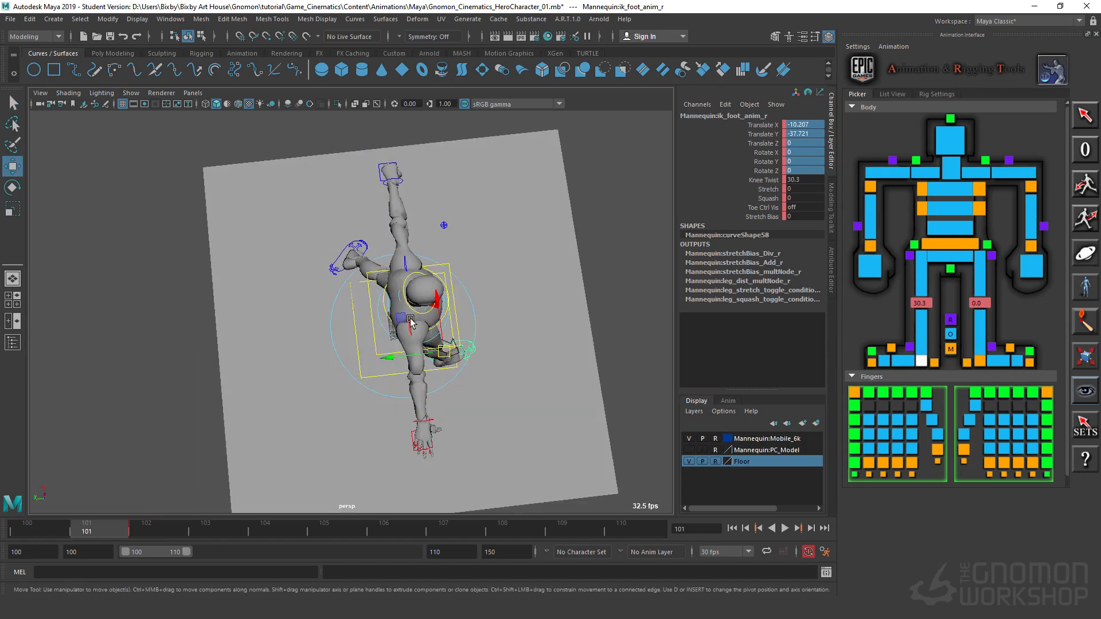
pyautogui.moveTo(406, 318); pyautogui.dragTo(342, 290)
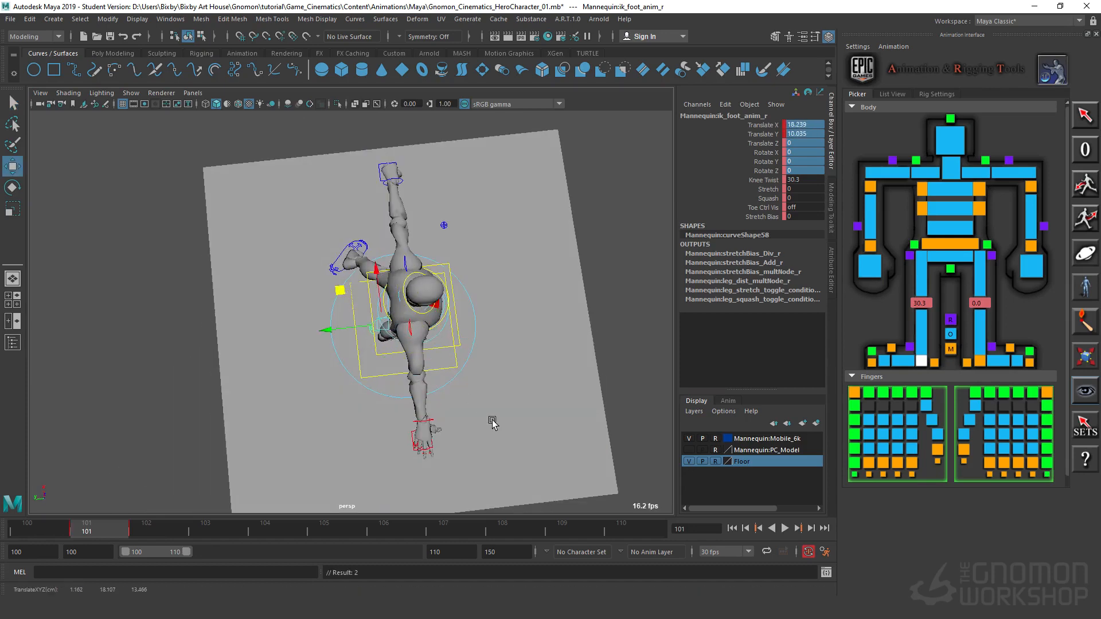
# Step: Rotate the right foot IK control so the toes point down, to about 42.6, 14.6 and -15.3 in X, Y and Z
pyautogui.keyDown('alt'); pyautogui.moveTo(490, 463); pyautogui.dragTo(453, 416); pyautogui.keyUp('alt')
pyautogui.keyDown('alt'); pyautogui.moveTo(452, 415); pyautogui.dragTo(482, 401, button='right'); pyautogui.keyUp('alt')
pyautogui.keyDown('alt'); pyautogui.moveTo(482, 401); pyautogui.dragTo(479, 194, button='middle'); pyautogui.keyUp('alt')
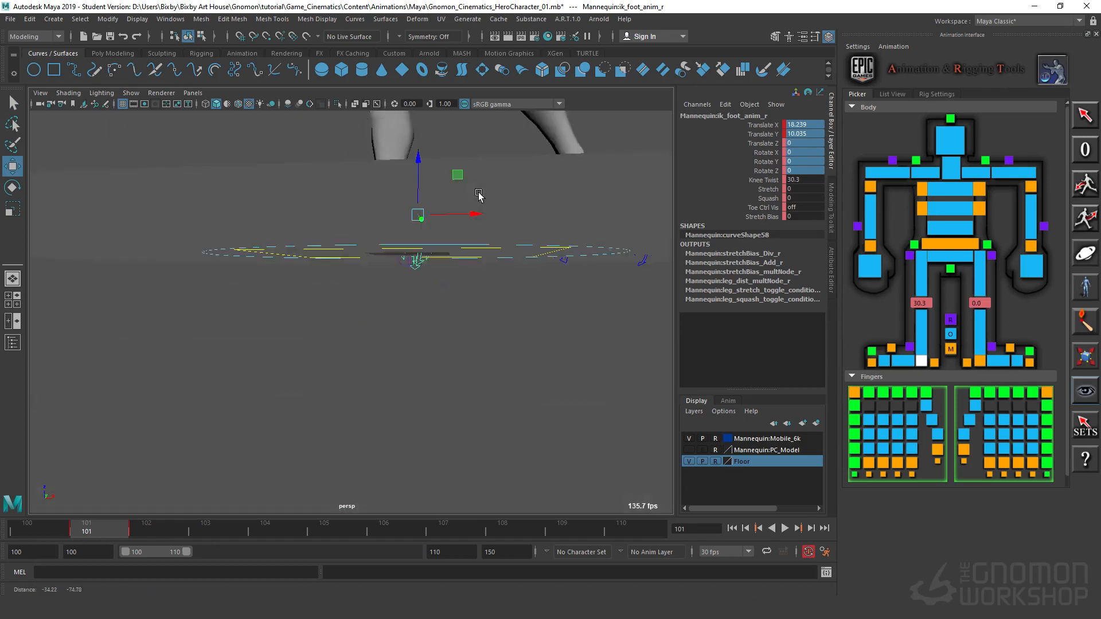
pyautogui.keyDown('alt'); pyautogui.moveTo(479, 194); pyautogui.dragTo(473, 229); pyautogui.keyUp('alt')
pyautogui.keyDown('alt'); pyautogui.moveTo(473, 230); pyautogui.dragTo(459, 265, button='middle'); pyautogui.keyUp('alt')
pyautogui.keyDown('alt'); pyautogui.moveTo(459, 265); pyautogui.dragTo(529, 304); pyautogui.keyUp('alt')
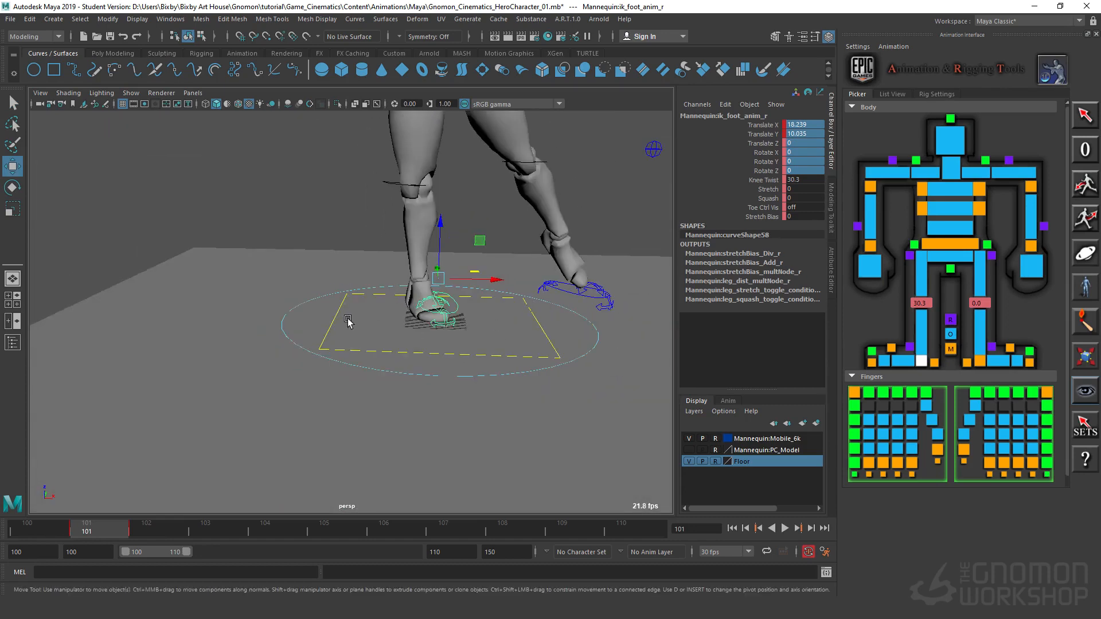
pyautogui.keyDown('alt'); pyautogui.moveTo(455, 275); pyautogui.dragTo(479, 347, button='middle'); pyautogui.keyUp('alt')
pyautogui.keyDown('alt'); pyautogui.moveTo(480, 348); pyautogui.dragTo(471, 375); pyautogui.keyUp('alt')
pyautogui.press('e')
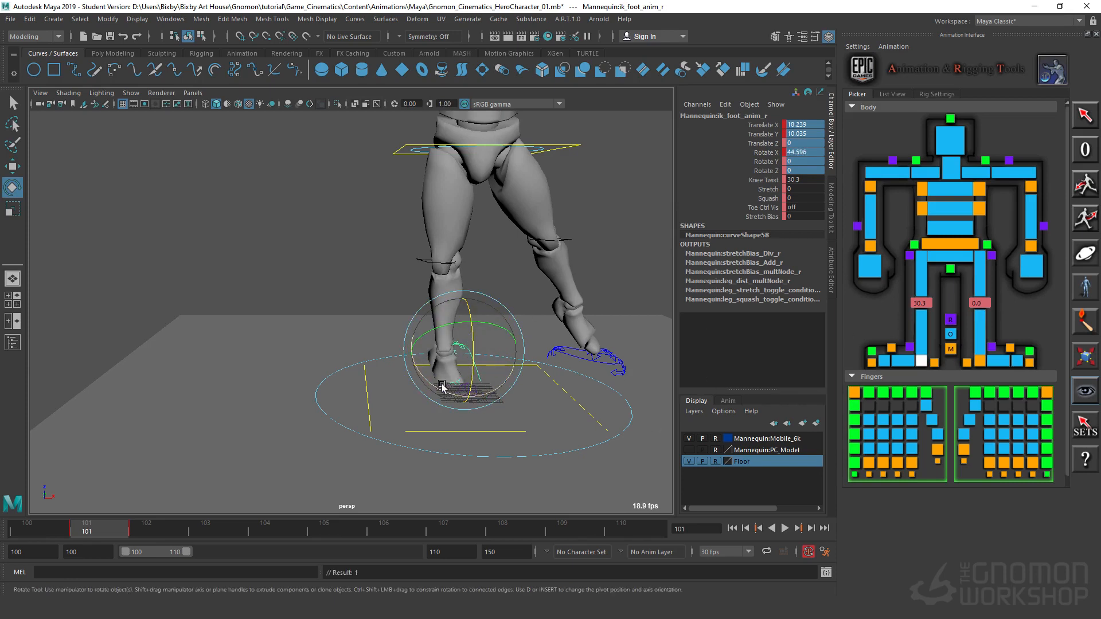
pyautogui.moveTo(450, 386); pyautogui.dragTo(418, 390)
# Step: Move the right foot IK control to about Translate Y -5.3 and Translate Z 6.1, and compare the pose with frame 102
pyautogui.press('w')
pyautogui.keyDown('alt'); pyautogui.moveTo(494, 317); pyautogui.dragTo(353, 296); pyautogui.keyUp('alt')
pyautogui.moveTo(329, 291); pyautogui.dragTo(356, 281, button='middle')
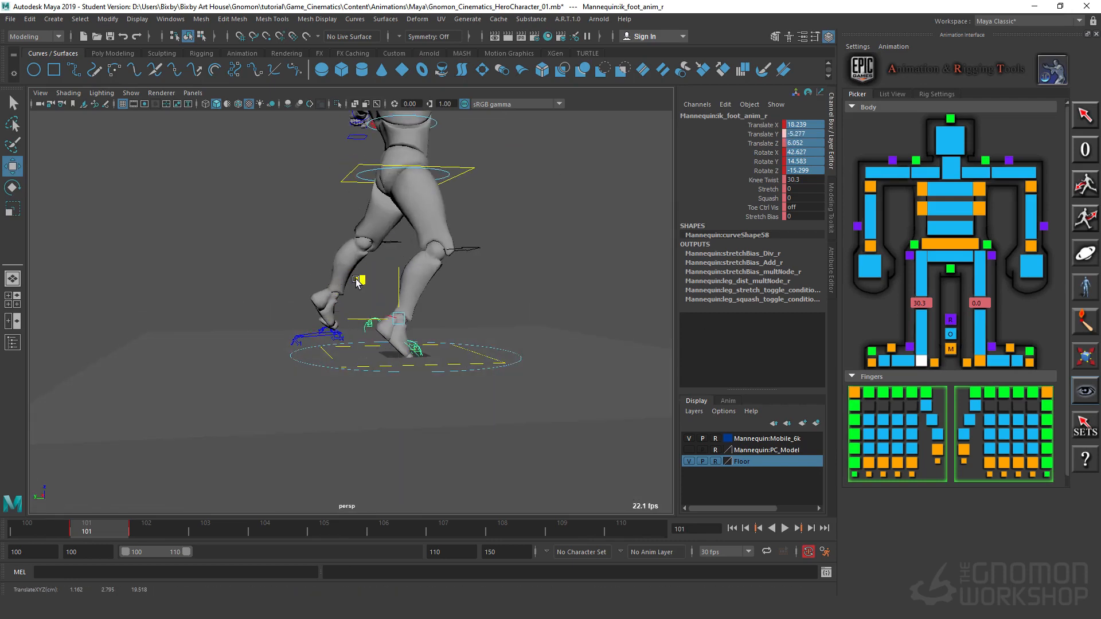
pyautogui.keyDown('alt'); pyautogui.moveTo(624, 348); pyautogui.dragTo(365, 356); pyautogui.keyUp('alt')
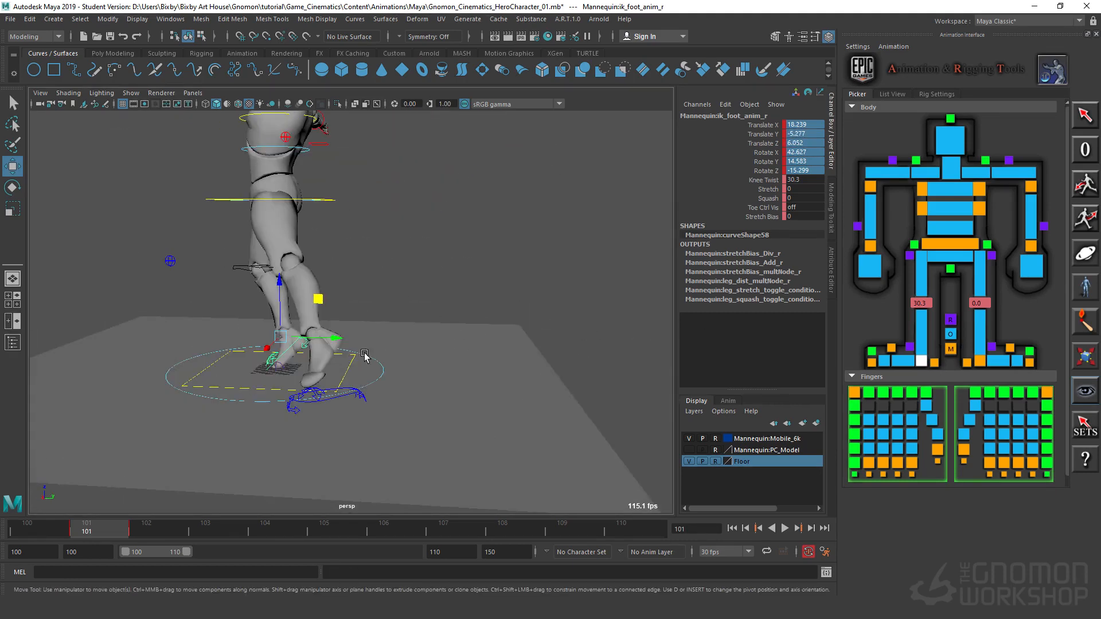
pyautogui.keyDown('alt'); pyautogui.moveTo(435, 294); pyautogui.dragTo(534, 323); pyautogui.keyUp('alt')
pyautogui.click(143, 534)
pyautogui.click(113, 525)
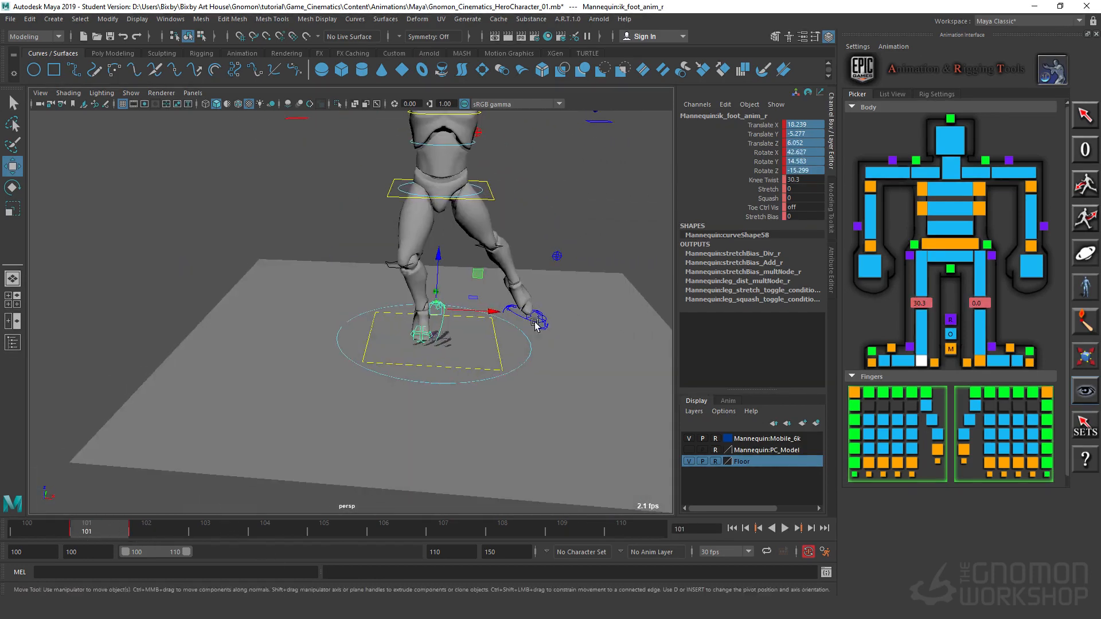
# Step: Select the main body control at the hips and raise it to about Translate X 17.4
pyautogui.keyDown('alt'); pyautogui.moveTo(464, 245); pyautogui.dragTo(486, 343, button='middle'); pyautogui.keyUp('alt')
pyautogui.keyDown('alt'); pyautogui.moveTo(487, 344); pyautogui.dragTo(489, 321, button='right'); pyautogui.keyUp('alt')
pyautogui.click(484, 303)
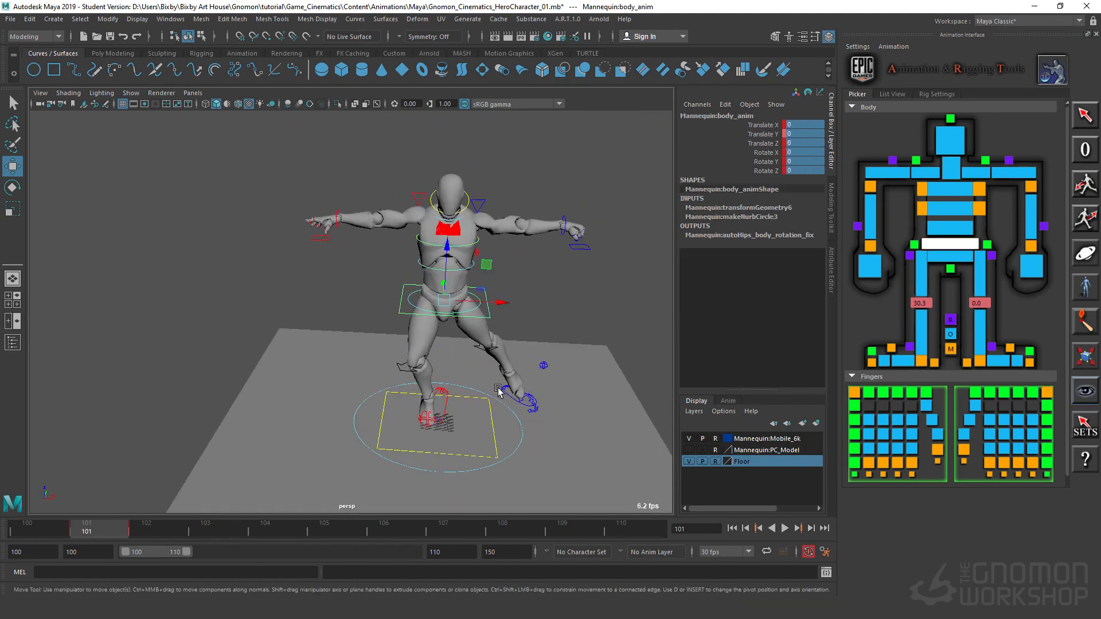
pyautogui.keyDown('alt'); pyautogui.moveTo(498, 388); pyautogui.dragTo(494, 359); pyautogui.keyUp('alt')
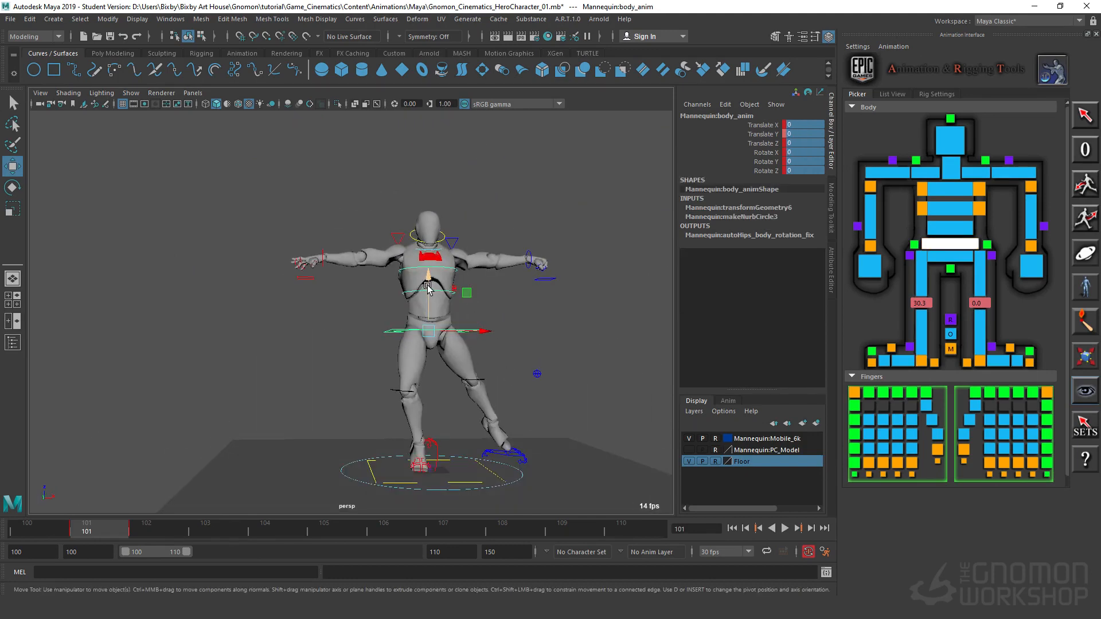
pyautogui.moveTo(428, 288); pyautogui.dragTo(434, 261)
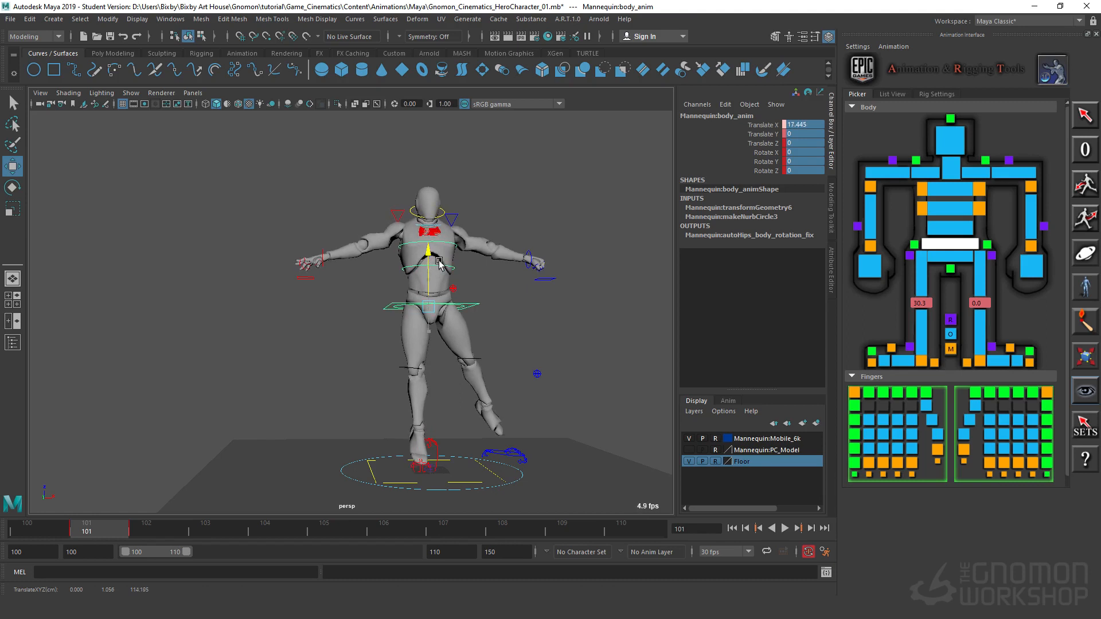
# Step: Select the right foot IK control and set its Knee Twist to 0
pyautogui.click(439, 453)
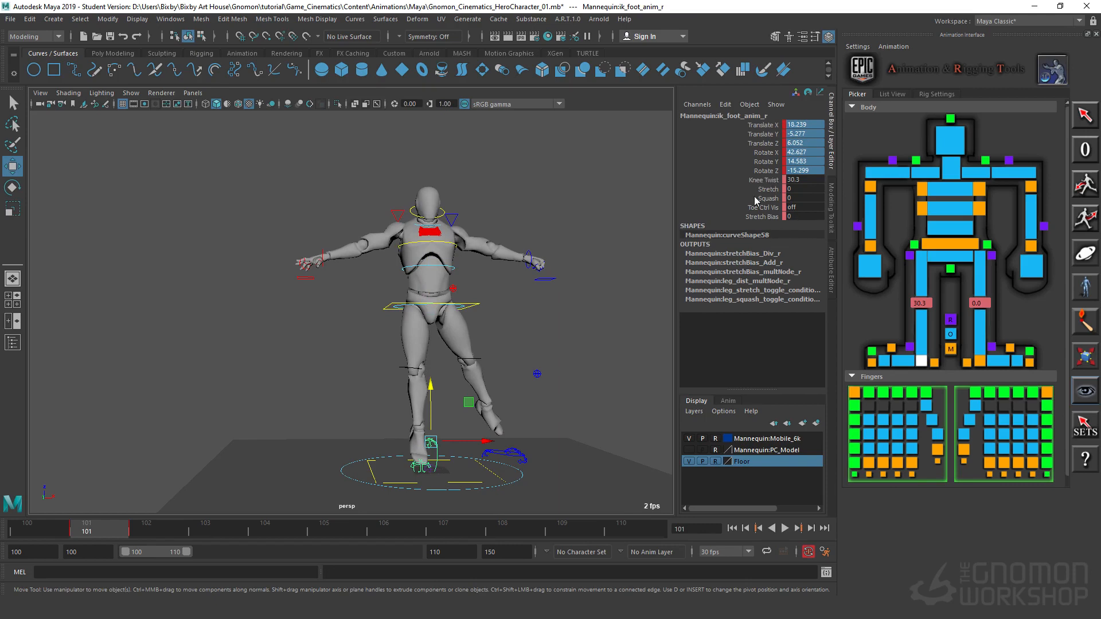
pyautogui.doubleClick(791, 181)
pyautogui.write('0')
pyautogui.press('Return')
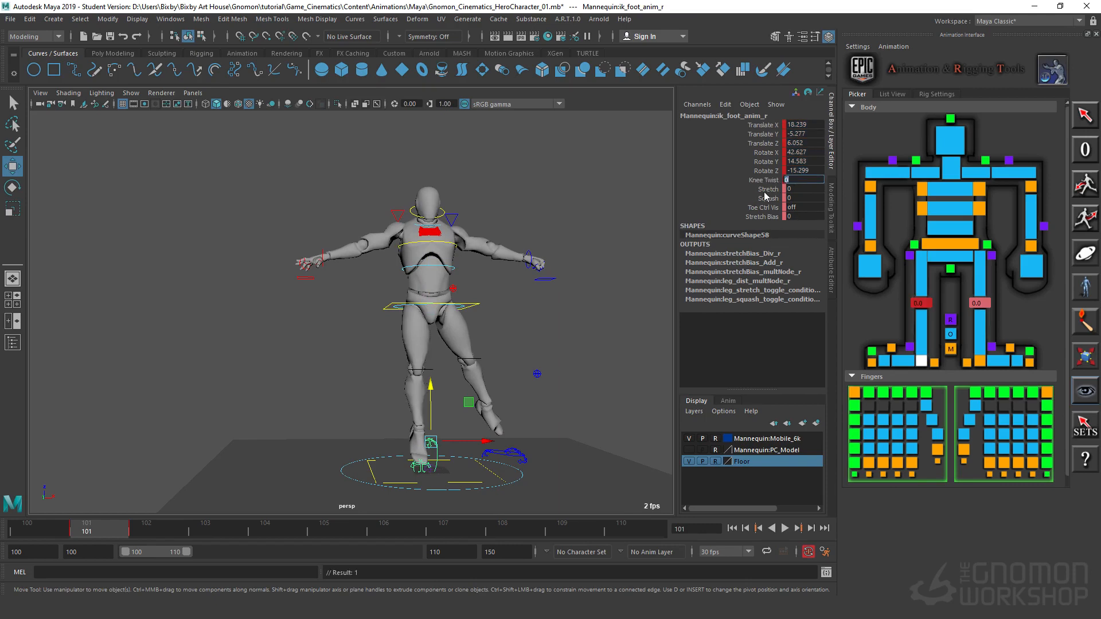
# Step: Shift the right foot IK control along its Y axis to about Translate Y 0.96
pyautogui.keyDown('alt'); pyautogui.moveTo(436, 355); pyautogui.dragTo(449, 393); pyautogui.keyUp('alt')
pyautogui.scroll(4, 449, 393)
pyautogui.keyDown('alt'); pyautogui.moveTo(450, 394); pyautogui.dragTo(509, 356, button='middle'); pyautogui.keyUp('alt')
pyautogui.keyDown('alt'); pyautogui.moveTo(509, 356); pyautogui.dragTo(346, 368); pyautogui.keyUp('alt')
pyautogui.keyDown('alt'); pyautogui.moveTo(491, 414); pyautogui.dragTo(385, 388); pyautogui.keyUp('alt')
pyautogui.scroll(-2, 414, 360)
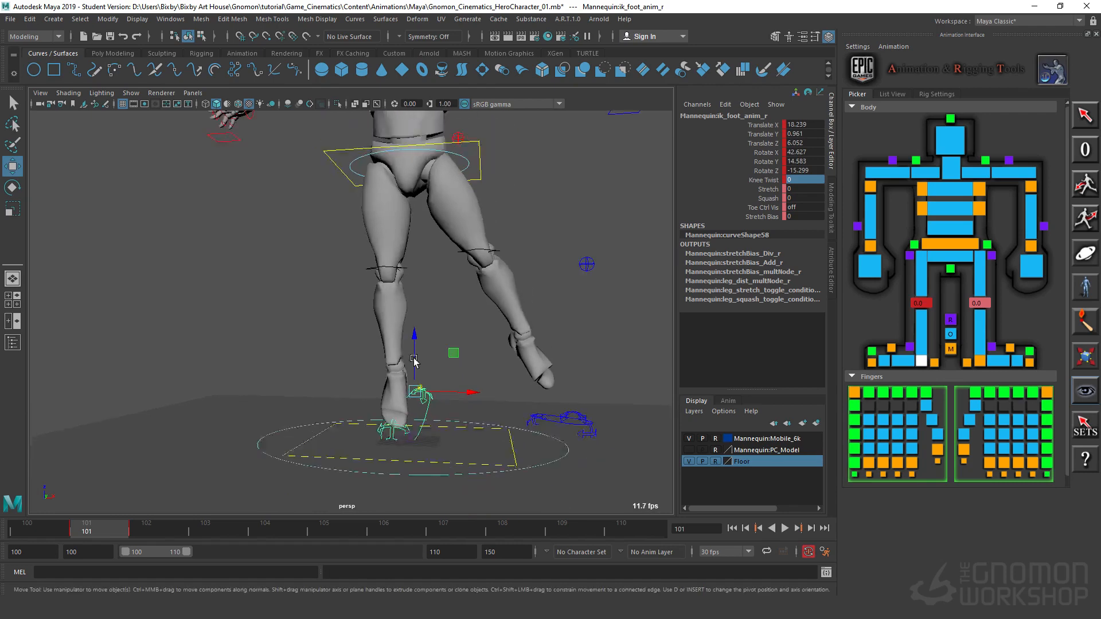
# Step: Select the left foot IK control and raise it inward toward the other leg, to about Translate X -5.7 and Translate Z 56.8
pyautogui.click(553, 423)
pyautogui.scroll(-4, 484, 397)
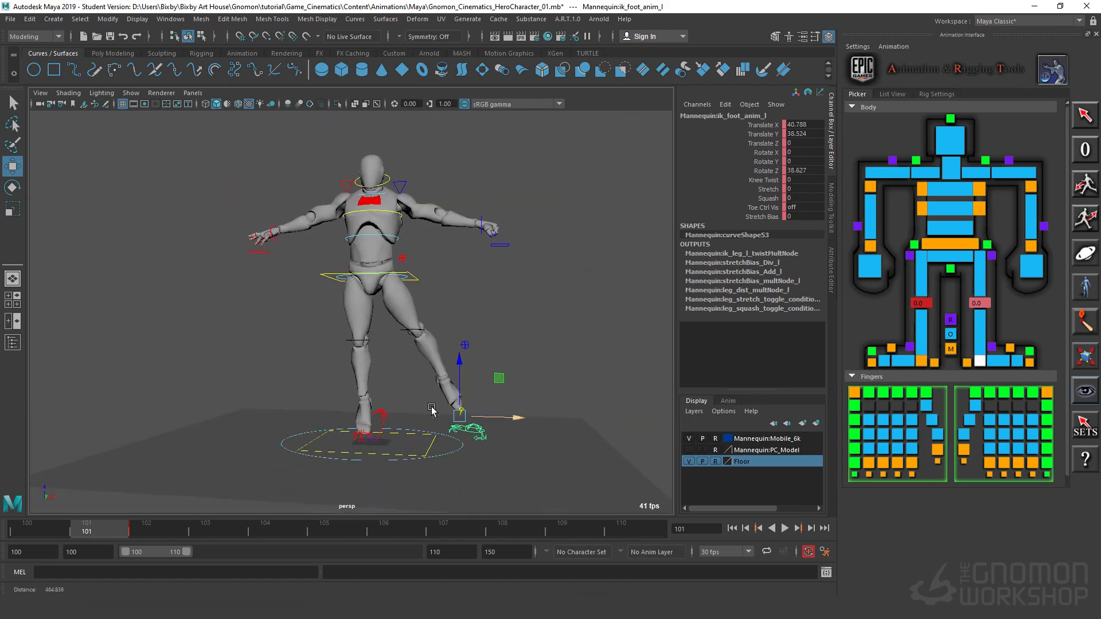
pyautogui.moveTo(507, 373); pyautogui.dragTo(433, 323, button='middle')
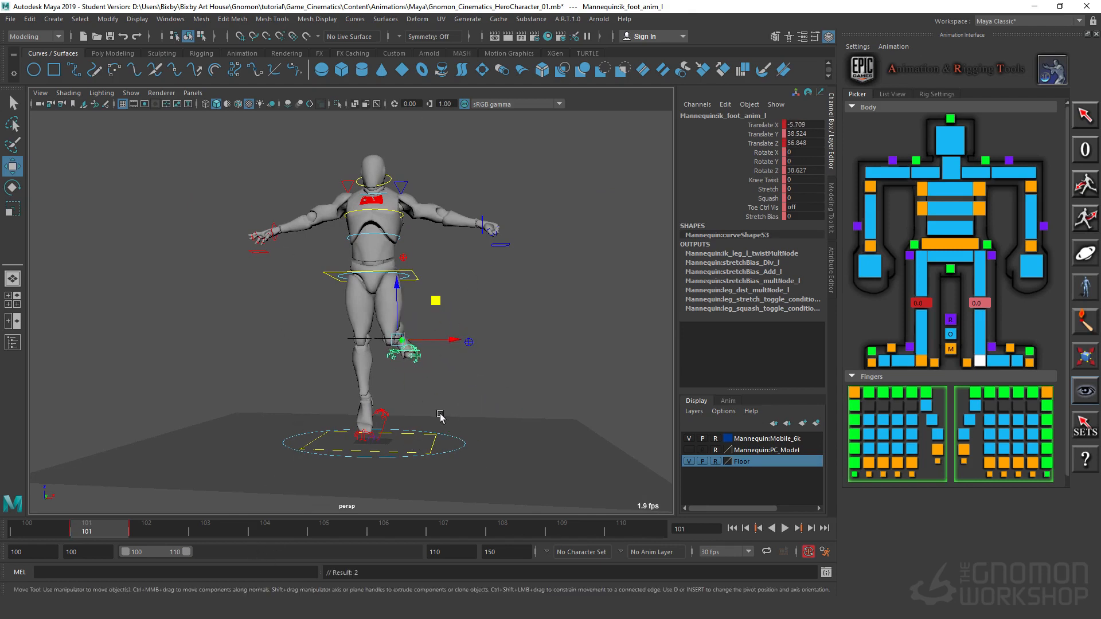
# Step: Move the raised left foot IK control along its Y axis to about Translate Y 6.1, bending the knee
pyautogui.keyDown('alt'); pyautogui.moveTo(440, 415); pyautogui.dragTo(499, 407); pyautogui.keyUp('alt')
pyautogui.scroll(4, 501, 409)
pyautogui.moveTo(504, 409)
pyautogui.keyDown('alt'); pyautogui.mouseDown()
pyautogui.moveTo(547, 414)
pyautogui.moveTo(490, 419)
pyautogui.mouseUp(); pyautogui.keyUp('alt')
pyautogui.keyDown('alt'); pyautogui.moveTo(491, 419); pyautogui.dragTo(238, 440, button='right'); pyautogui.keyUp('alt')
pyautogui.keyDown('alt'); pyautogui.moveTo(441, 356); pyautogui.dragTo(373, 356); pyautogui.keyUp('alt')
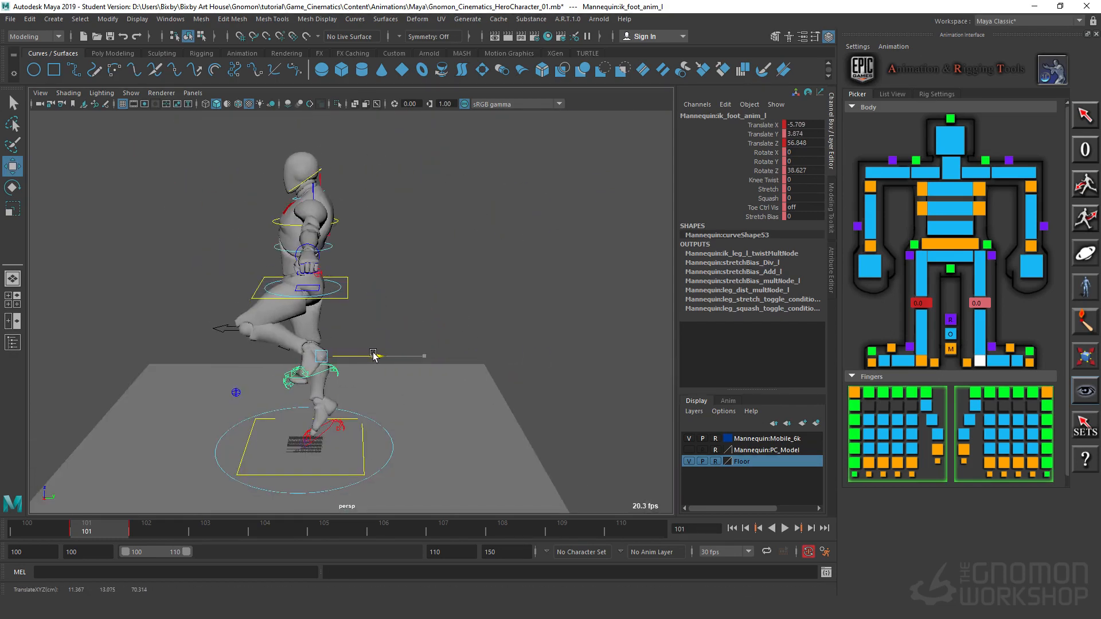
# Step: Set the left foot IK control's Knee Twist to about 51.1, turning the raised knee outward
pyautogui.click(761, 181)
pyautogui.moveTo(249, 405); pyautogui.dragTo(542, 363, button='middle')
pyautogui.keyDown('alt'); pyautogui.moveTo(215, 460); pyautogui.dragTo(363, 433); pyautogui.keyUp('alt')
pyautogui.keyDown('alt'); pyautogui.moveTo(362, 433); pyautogui.dragTo(447, 378, button='right'); pyautogui.keyUp('alt')
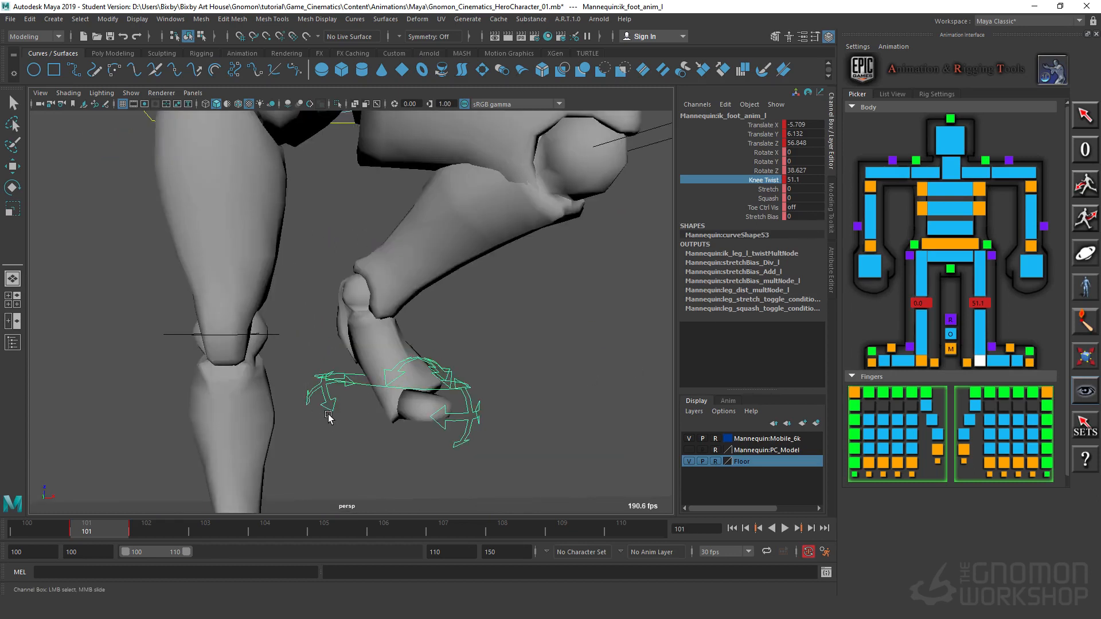
# Step: Select the left heel control and reset its Rotate X, Y and Z to 0
pyautogui.click(340, 392)
pyautogui.press('w')
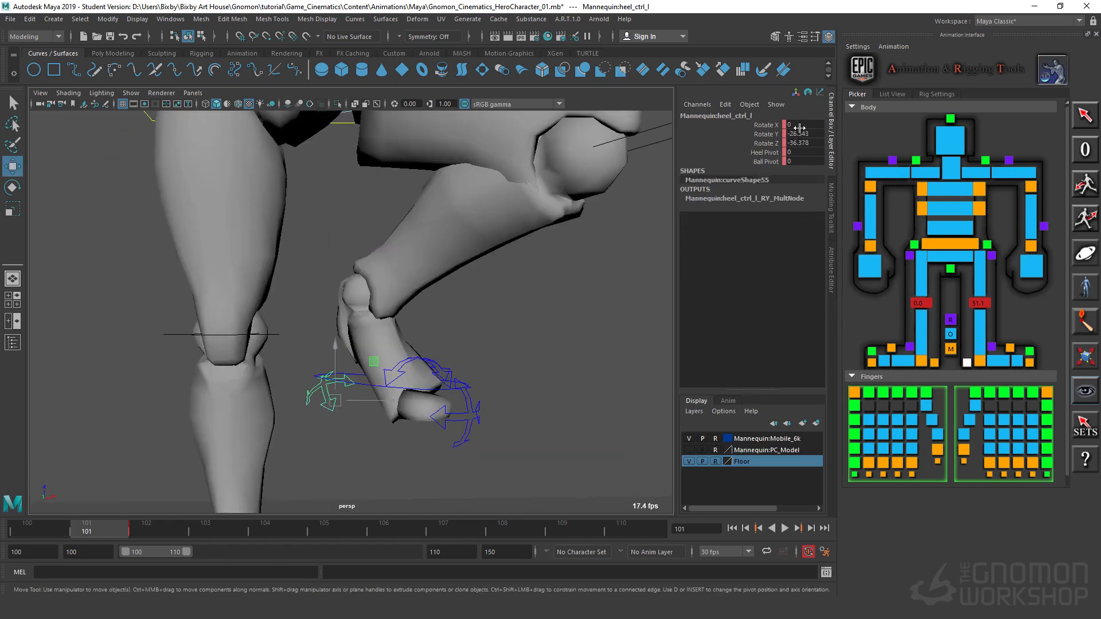
pyautogui.moveTo(803, 124); pyautogui.dragTo(803, 155)
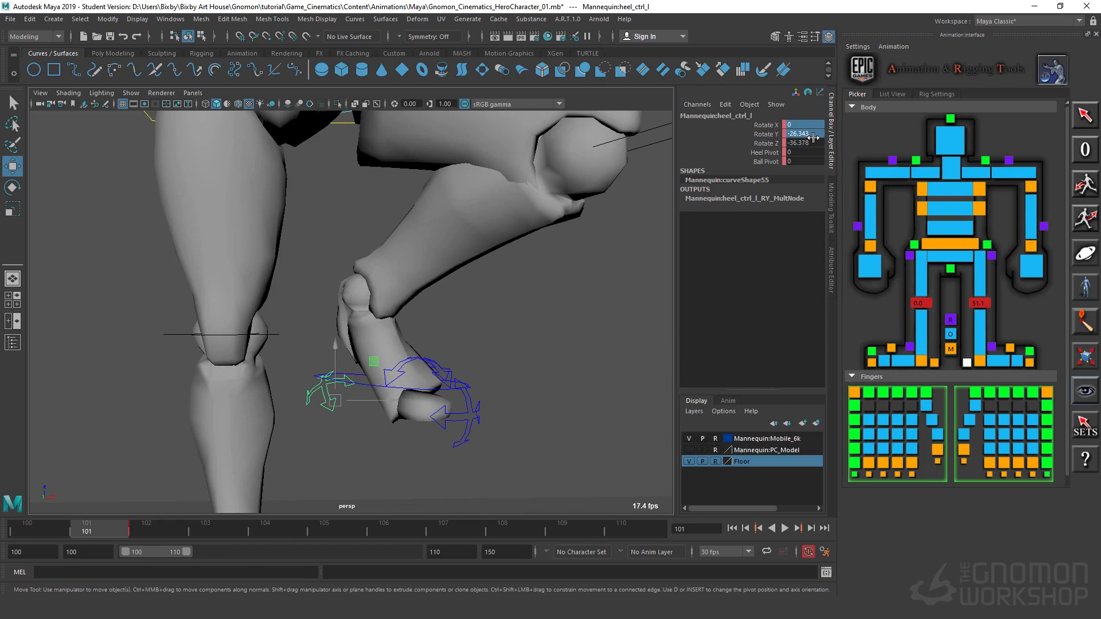
pyautogui.write('0')
pyautogui.press('Return')
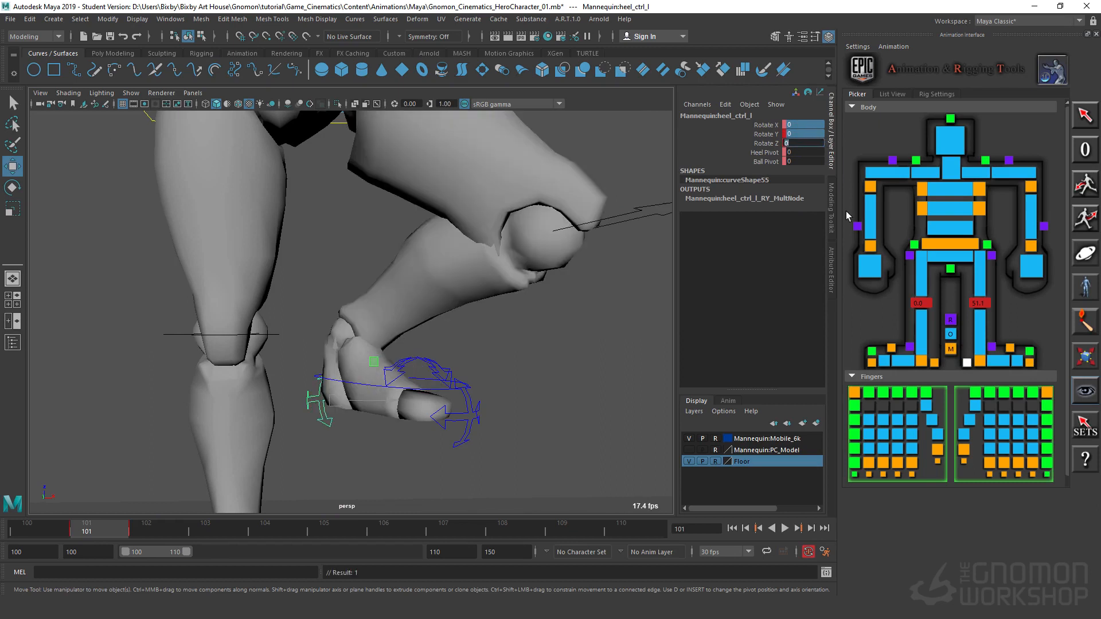
pyautogui.click(612, 351)
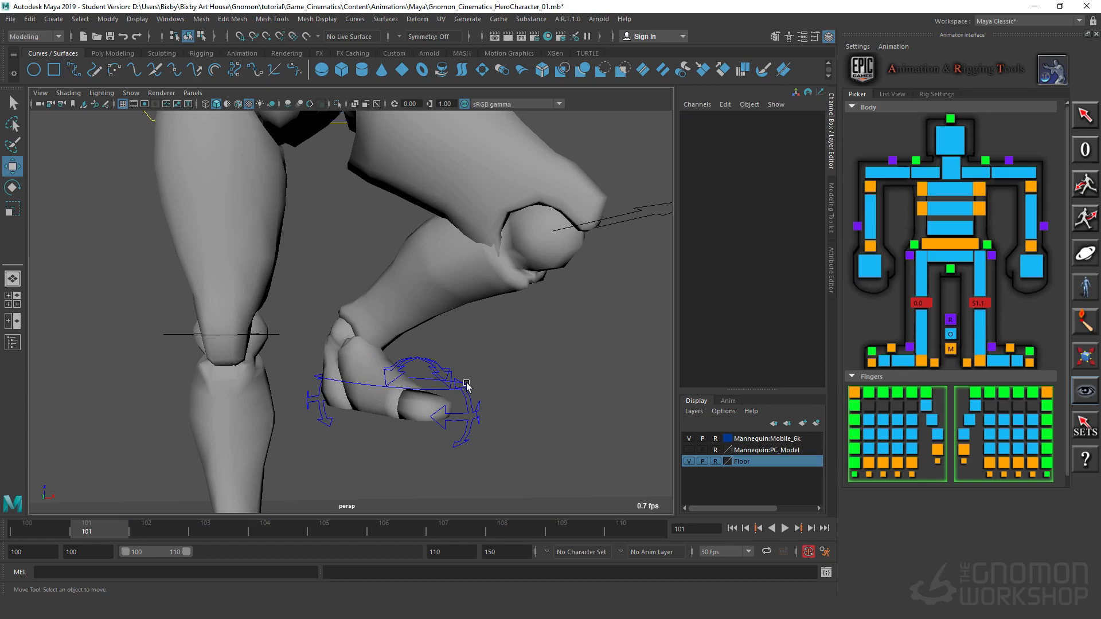
# Step: Rotate the left foot IK control to about Rotate X 110.6, Y 21 and Z 46.3, pointing the foot down
pyautogui.click(434, 392)
pyautogui.press('e')
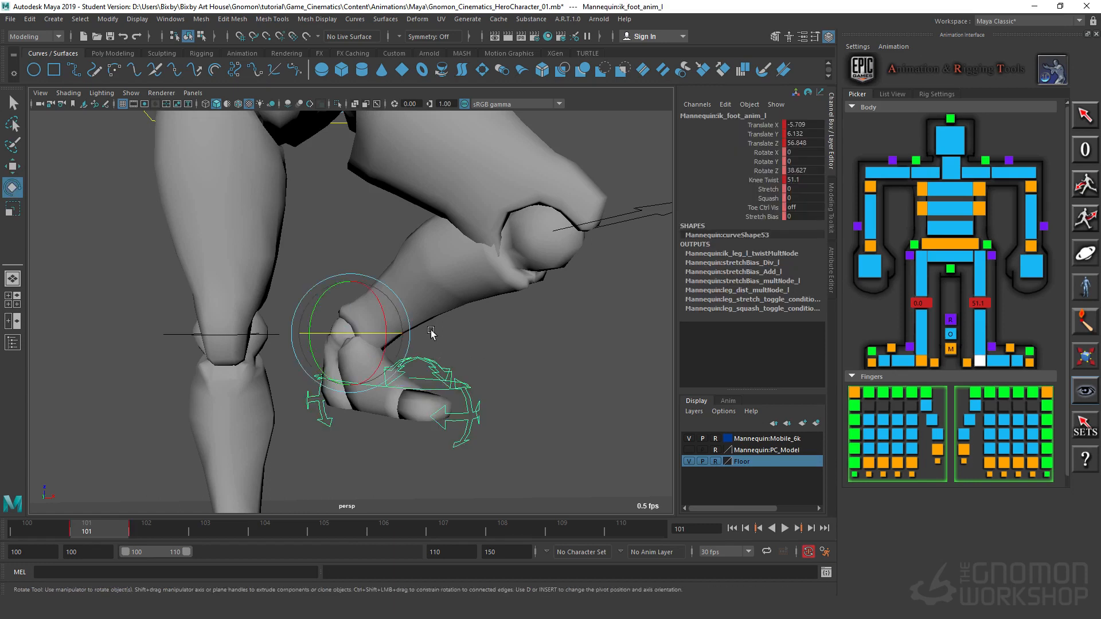
pyautogui.moveTo(385, 303); pyautogui.dragTo(340, 292)
# Step: Move the left foot IK control back behind the body, to about Translate X 6.9 and Translate Y -15.4
pyautogui.press('w')
pyautogui.keyDown('alt'); pyautogui.moveTo(459, 395); pyautogui.dragTo(240, 400); pyautogui.keyUp('alt')
pyautogui.keyDown('alt'); pyautogui.moveTo(570, 373); pyautogui.dragTo(492, 328); pyautogui.keyUp('alt')
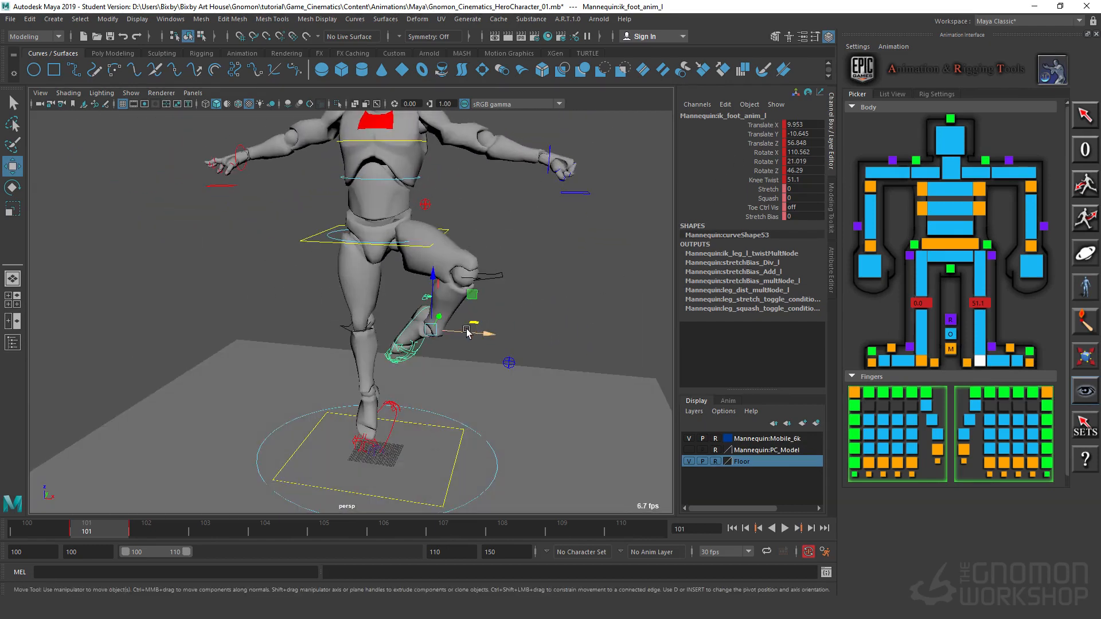
pyautogui.keyDown('alt'); pyautogui.moveTo(552, 353); pyautogui.dragTo(394, 384); pyautogui.keyUp('alt')
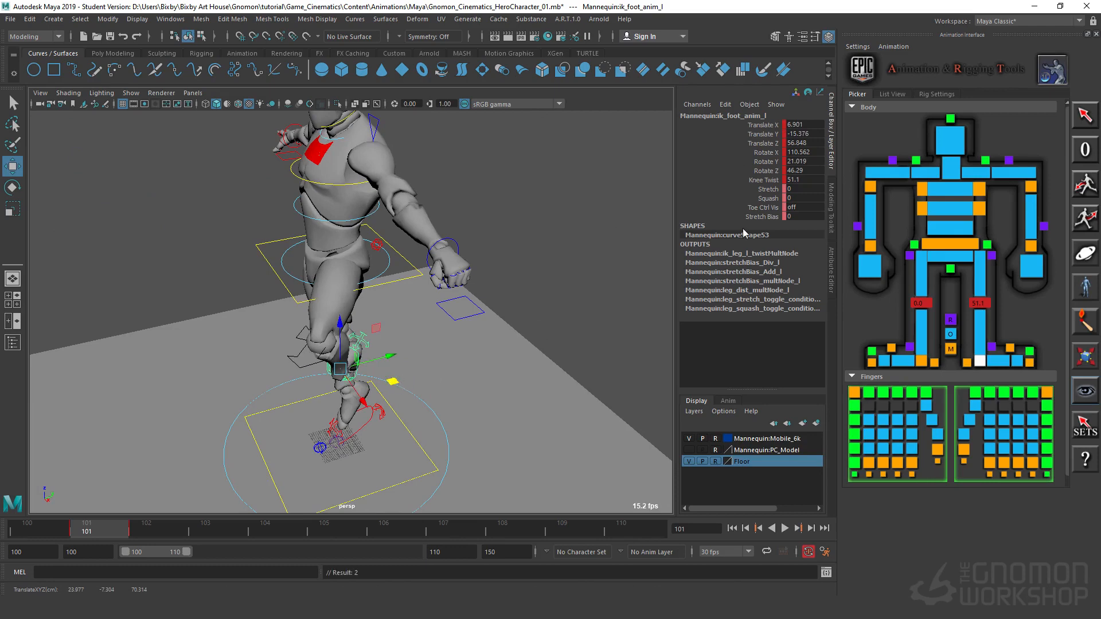
# Step: Reduce the left foot IK control's Knee Twist to about 26.8
pyautogui.click(765, 181)
pyautogui.moveTo(405, 374); pyautogui.dragTo(266, 398, button='middle')
pyautogui.keyDown('alt'); pyautogui.moveTo(267, 398); pyautogui.dragTo(367, 327); pyautogui.keyUp('alt')
# Step: Rotate the left foot IK control to about Rotate X 111.3, Y 17.4 and Z 14.6
pyautogui.press('e')
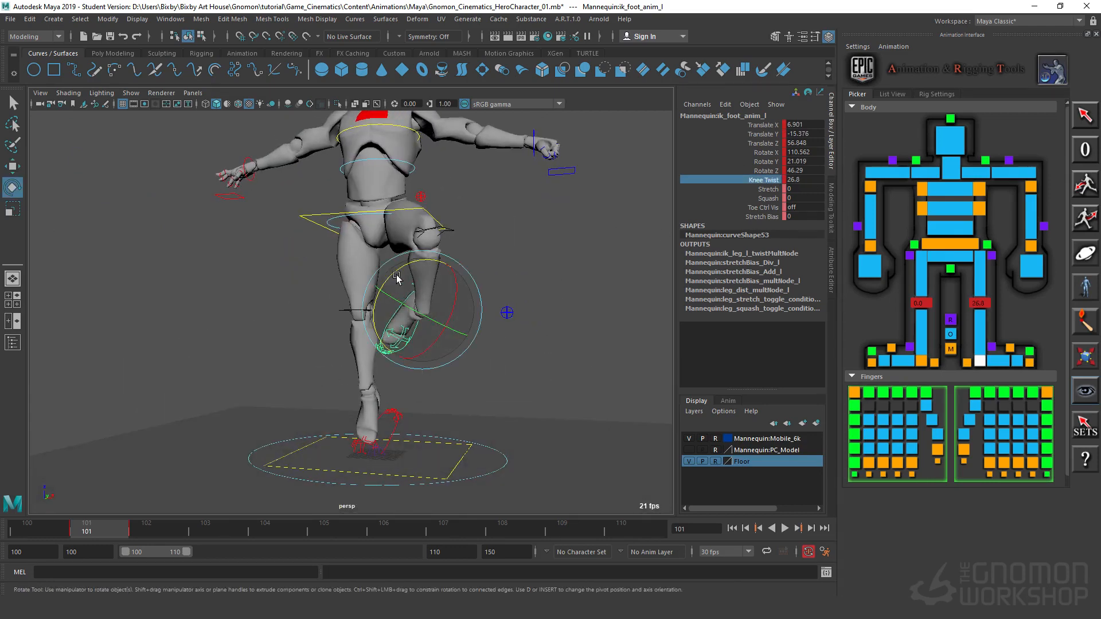
pyautogui.moveTo(391, 278); pyautogui.dragTo(467, 285)
pyautogui.keyDown('alt'); pyautogui.moveTo(329, 429); pyautogui.dragTo(371, 443); pyautogui.keyUp('alt')
pyautogui.keyDown('alt'); pyautogui.moveTo(372, 443); pyautogui.dragTo(290, 466, button='right'); pyautogui.keyUp('alt')
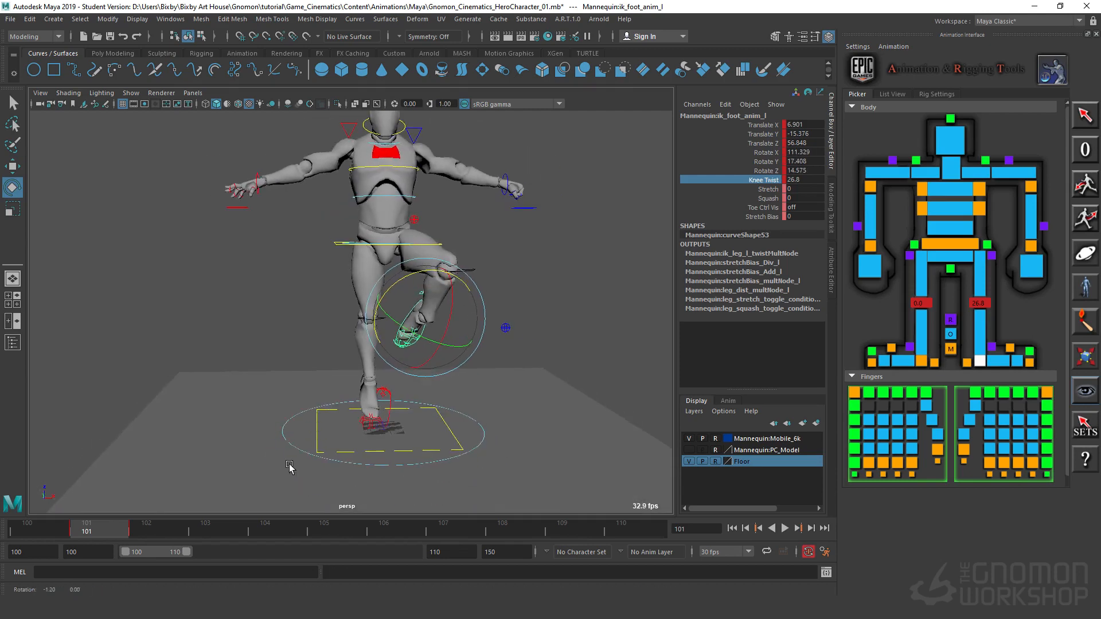
pyautogui.keyDown('alt'); pyautogui.moveTo(291, 466); pyautogui.dragTo(281, 466); pyautogui.keyUp('alt')
# Step: Compare the airborne pose at frame 101 with the crouched landing pose at frame 102
pyautogui.moveTo(121, 536)
pyautogui.mouseDown()
pyautogui.moveTo(141, 536)
pyautogui.moveTo(103, 537)
pyautogui.moveTo(141, 539)
pyautogui.moveTo(112, 528)
pyautogui.moveTo(148, 528)
pyautogui.moveTo(121, 544)
pyautogui.moveTo(139, 525)
pyautogui.mouseUp()
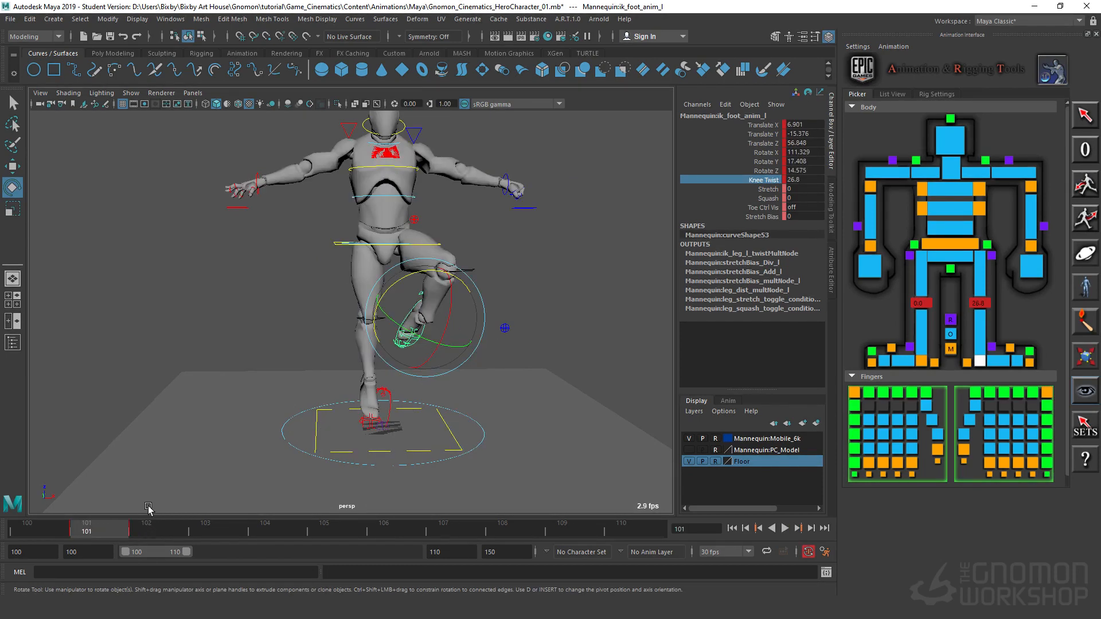
pyautogui.click(147, 530)
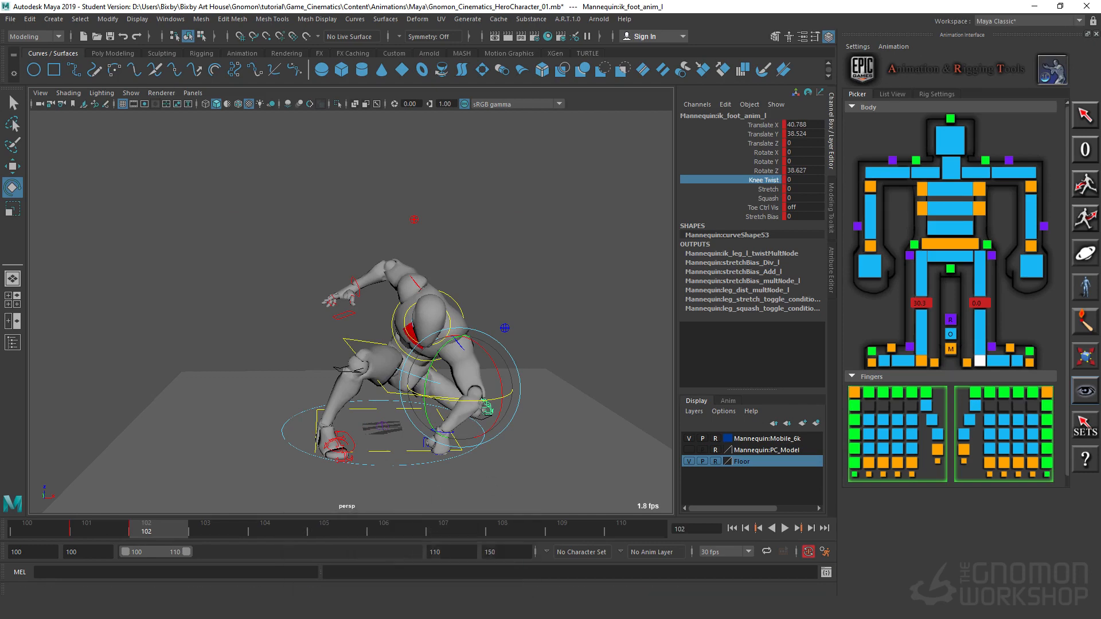
pyautogui.keyDown('alt'); pyautogui.moveTo(566, 475); pyautogui.dragTo(550, 438); pyautogui.keyUp('alt')
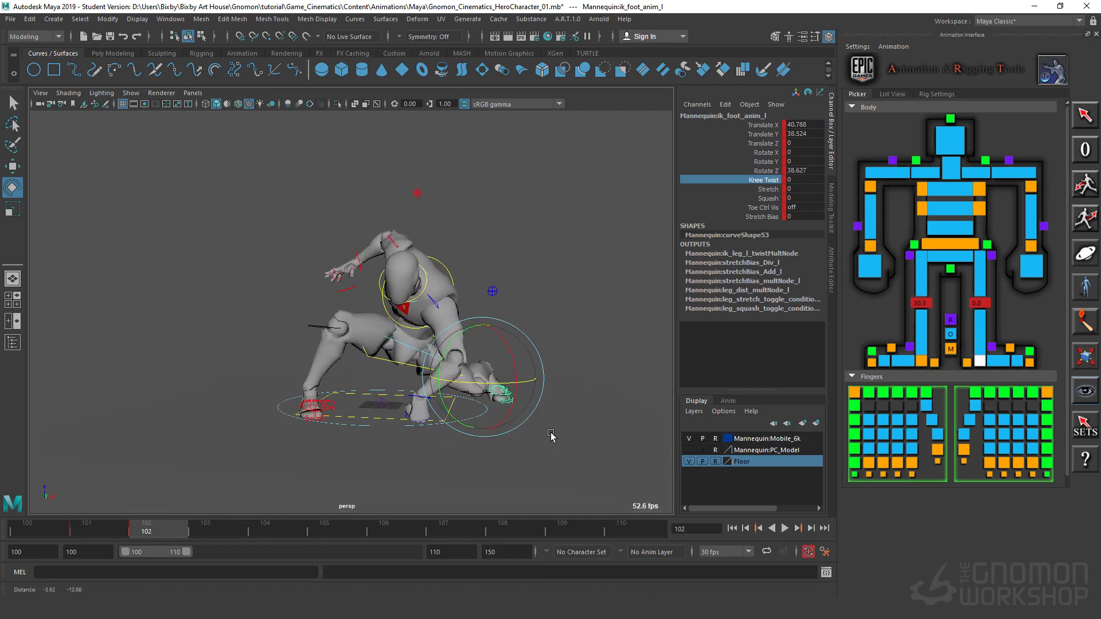
pyautogui.keyDown('alt'); pyautogui.moveTo(550, 437); pyautogui.dragTo(610, 437, button='right'); pyautogui.keyUp('alt')
pyautogui.keyDown('alt'); pyautogui.moveTo(609, 438); pyautogui.dragTo(529, 438, button='middle'); pyautogui.keyUp('alt')
pyautogui.keyDown('alt'); pyautogui.moveTo(528, 437); pyautogui.dragTo(536, 441); pyautogui.keyUp('alt')
pyautogui.keyDown('alt'); pyautogui.moveTo(536, 442); pyautogui.dragTo(529, 446, button='right'); pyautogui.keyUp('alt')
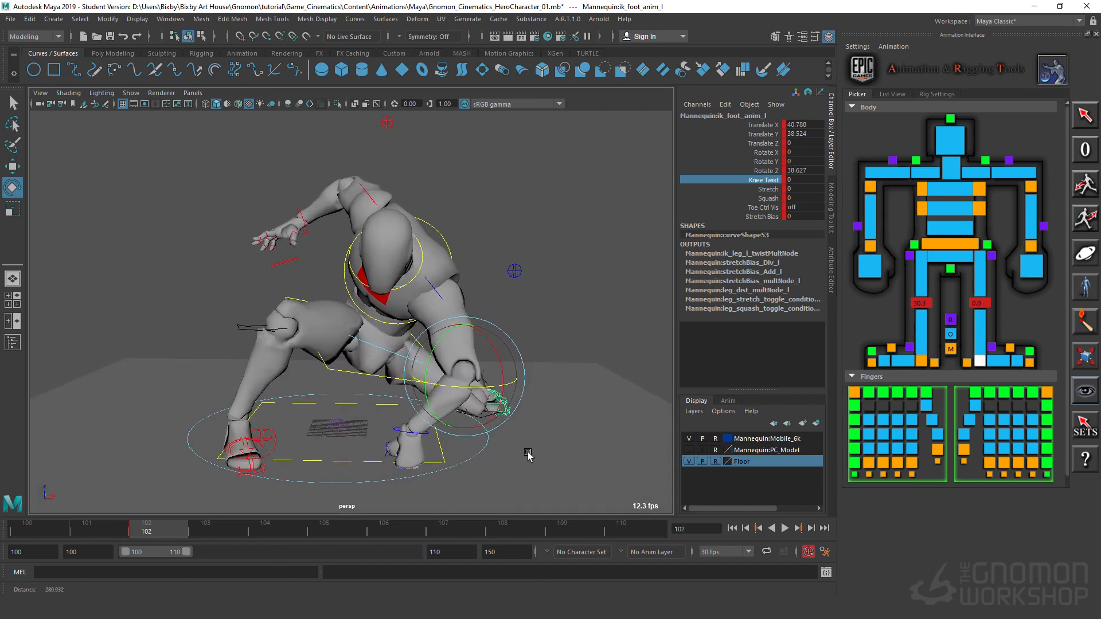
pyautogui.click(99, 527)
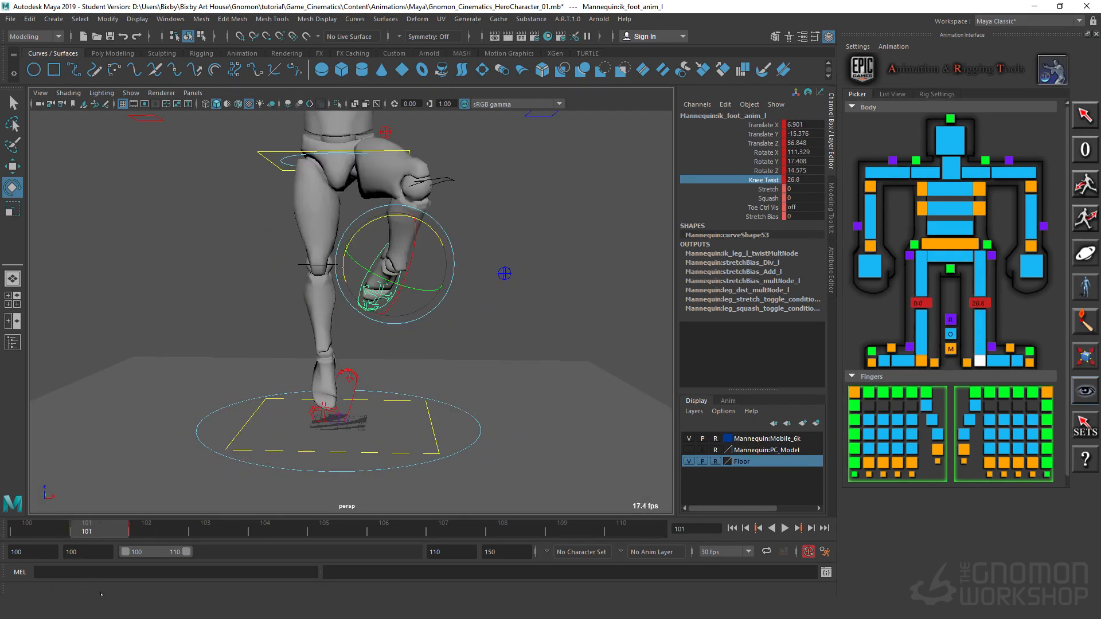
pyautogui.press('.')
pyautogui.press(',')
pyautogui.press('.')
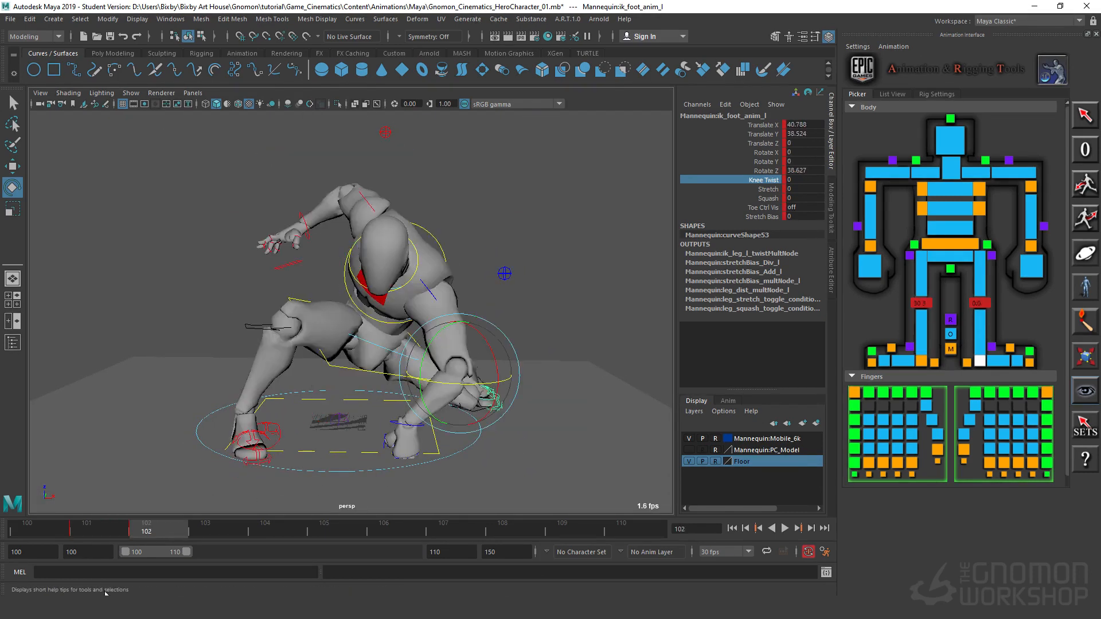
pyautogui.press(',')
# Step: Select the body control at frame 101, rotate it to about Rotate Y -13.3, and adjust the hip tilt
pyautogui.keyDown('alt'); pyautogui.moveTo(403, 238); pyautogui.dragTo(398, 286); pyautogui.keyUp('alt')
pyautogui.moveTo(362, 183); pyautogui.dragTo(373, 270)
pyautogui.moveTo(384, 313); pyautogui.dragTo(390, 321)
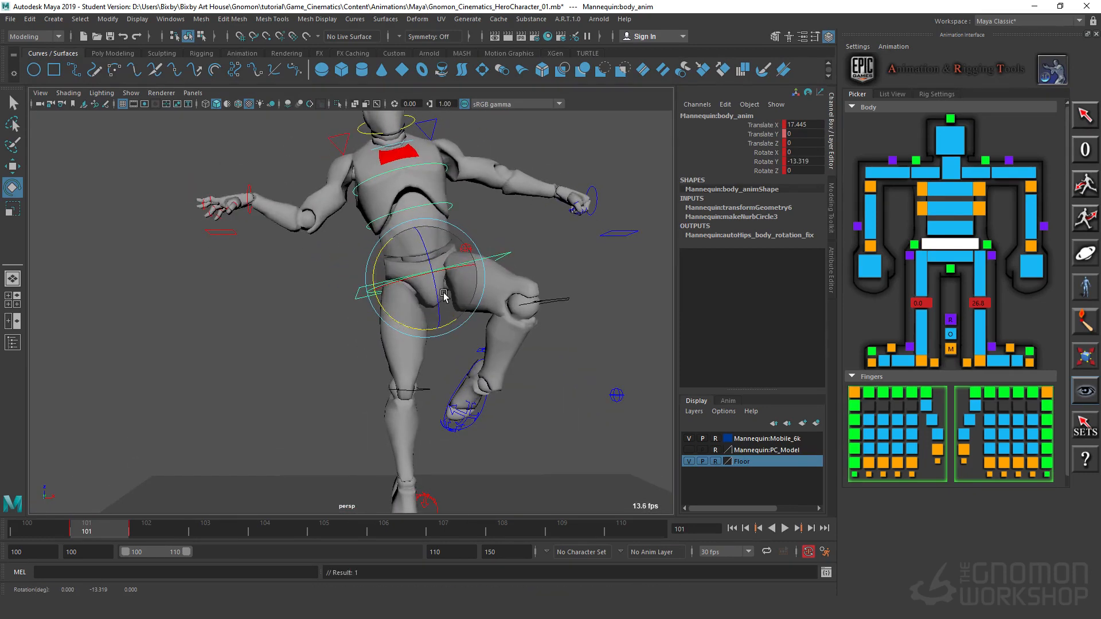
pyautogui.moveTo(437, 290); pyautogui.dragTo(460, 223)
pyautogui.click(457, 214)
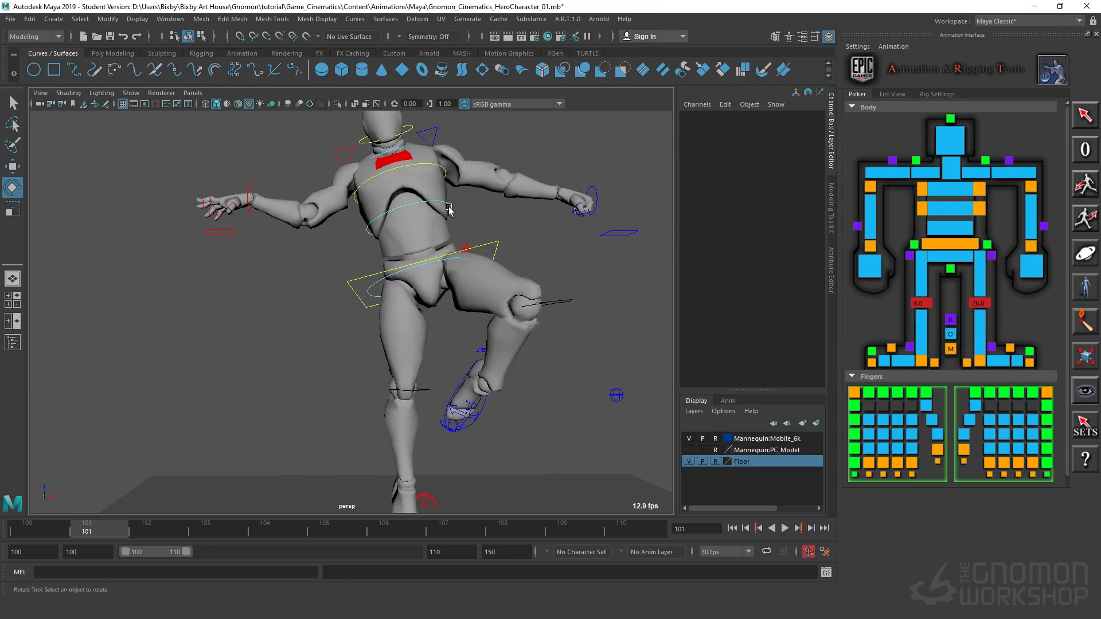
# Step: Rotate the mid-spine and chest IK controls together to about Rotate X 4.6, Y 9.3 and Z -26.5
pyautogui.click(449, 206)
pyautogui.press('q')
pyautogui.keyDown('shift'); pyautogui.click(442, 168); pyautogui.keyUp('shift')
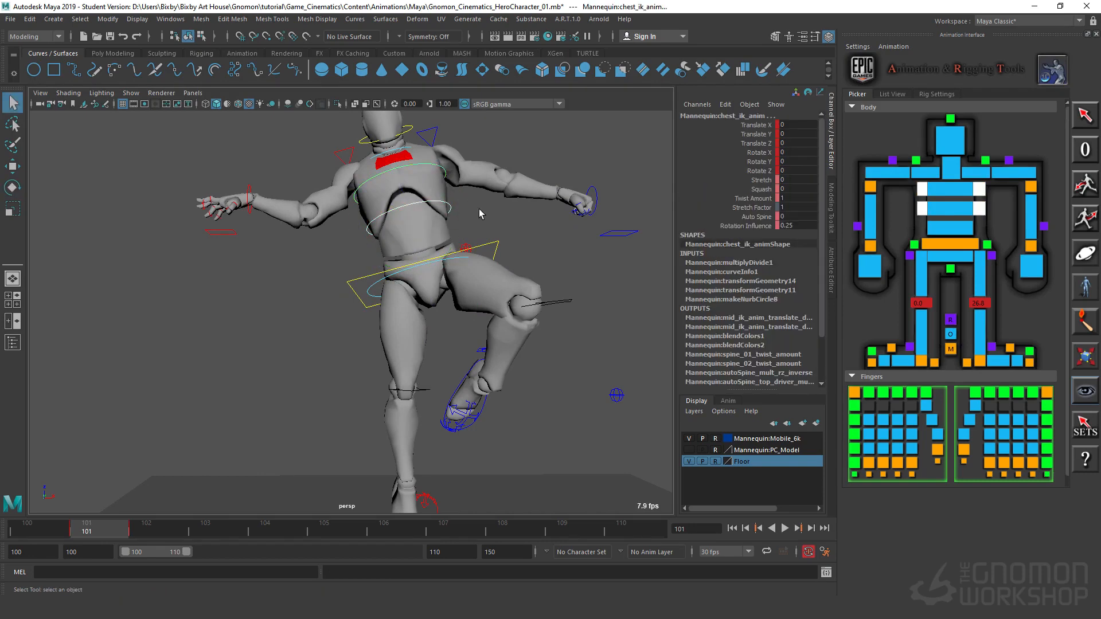
pyautogui.keyDown('alt'); pyautogui.moveTo(479, 209); pyautogui.dragTo(390, 284); pyautogui.keyUp('alt')
pyautogui.press('e')
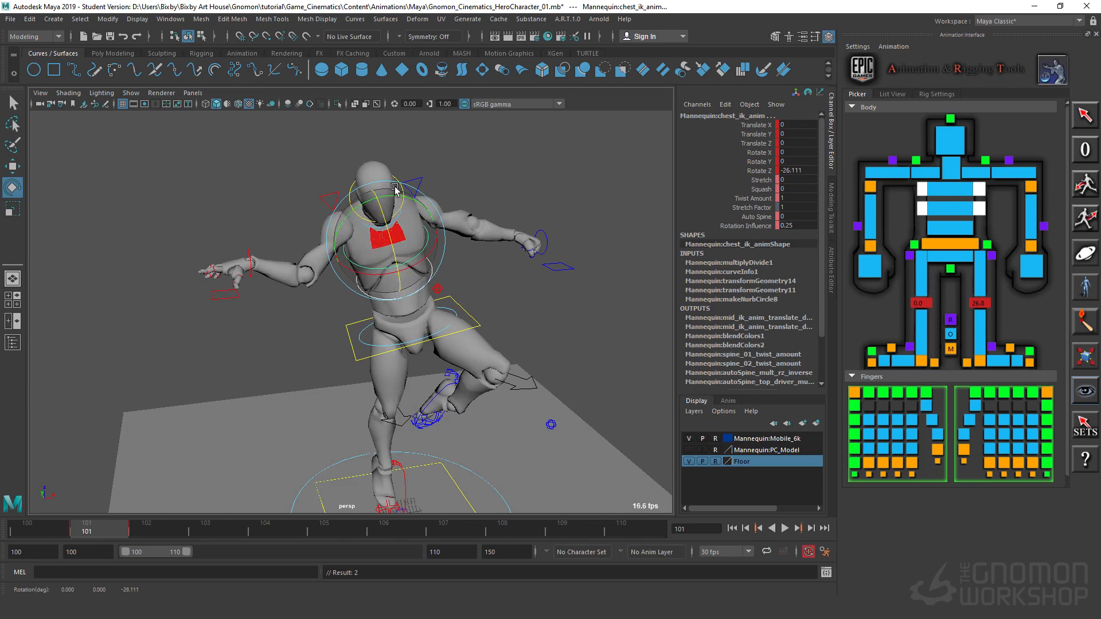
pyautogui.moveTo(396, 189); pyautogui.dragTo(417, 198)
pyautogui.click(452, 249)
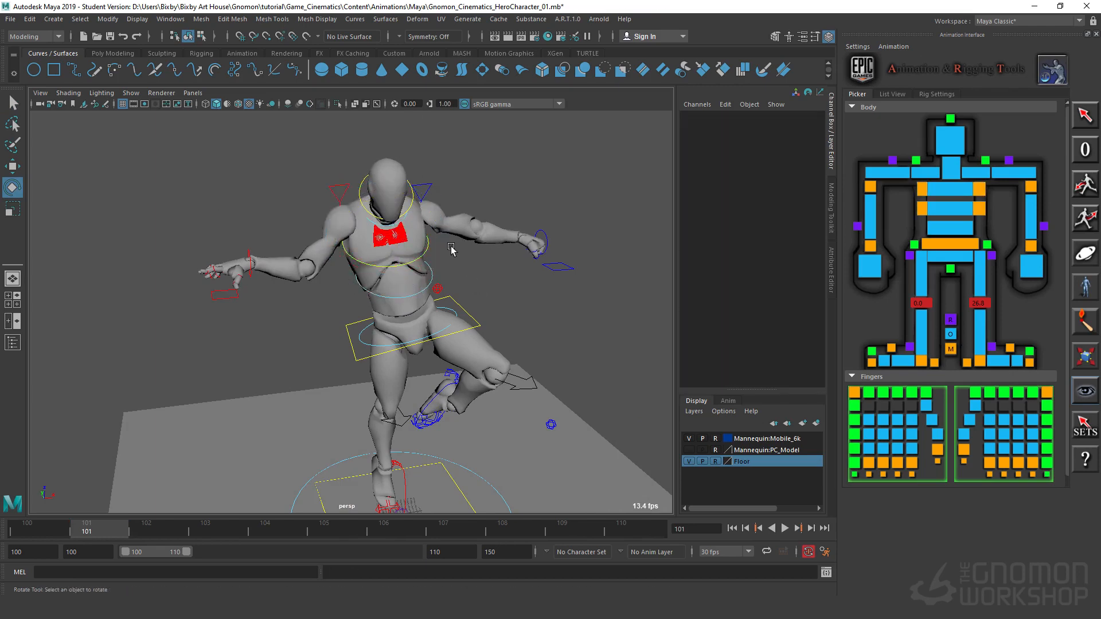
# Step: Move the chest IK control alone to about Translate X -3.3, Y -8.2 and Z -9.3
pyautogui.click(427, 246)
pyautogui.press('w')
pyautogui.keyDown('alt'); pyautogui.moveTo(428, 246); pyautogui.dragTo(453, 260); pyautogui.keyUp('alt')
pyautogui.keyDown('alt'); pyautogui.moveTo(401, 315); pyautogui.dragTo(487, 264); pyautogui.keyUp('alt')
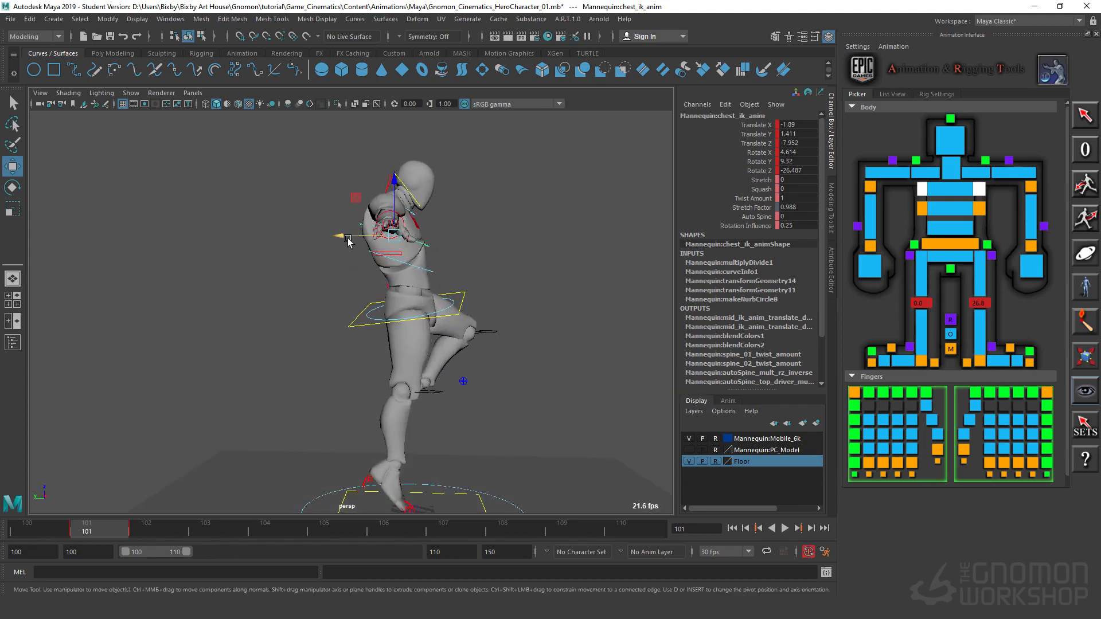
pyautogui.moveTo(347, 241); pyautogui.dragTo(521, 333)
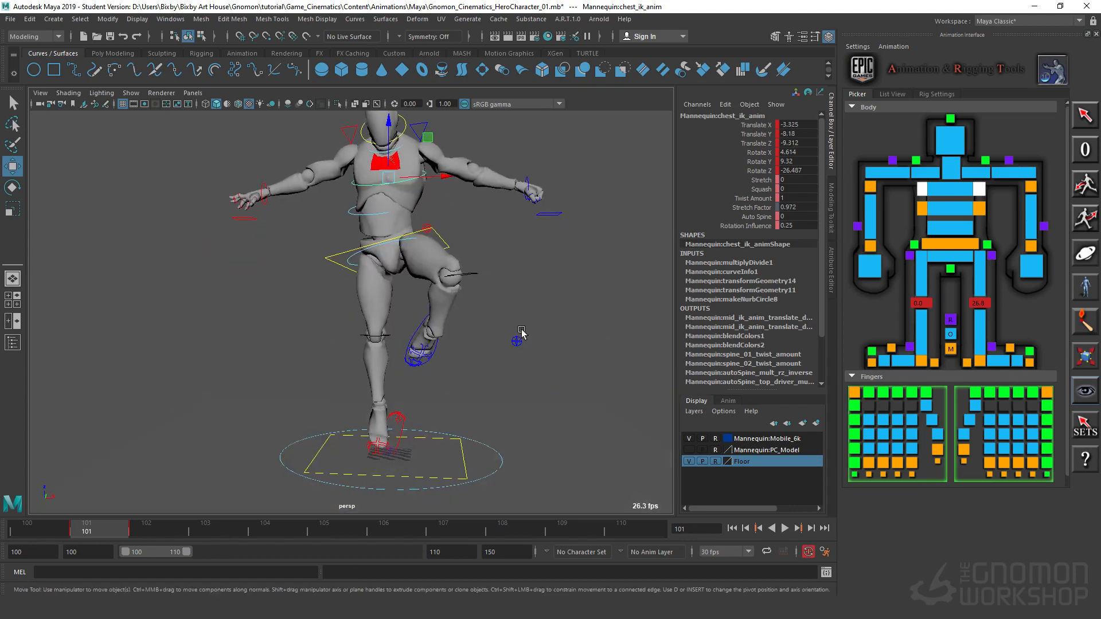
# Step: Move the left foot IK control inward to about Translate X -4.1, undoing the extra nudge
pyautogui.click(432, 346)
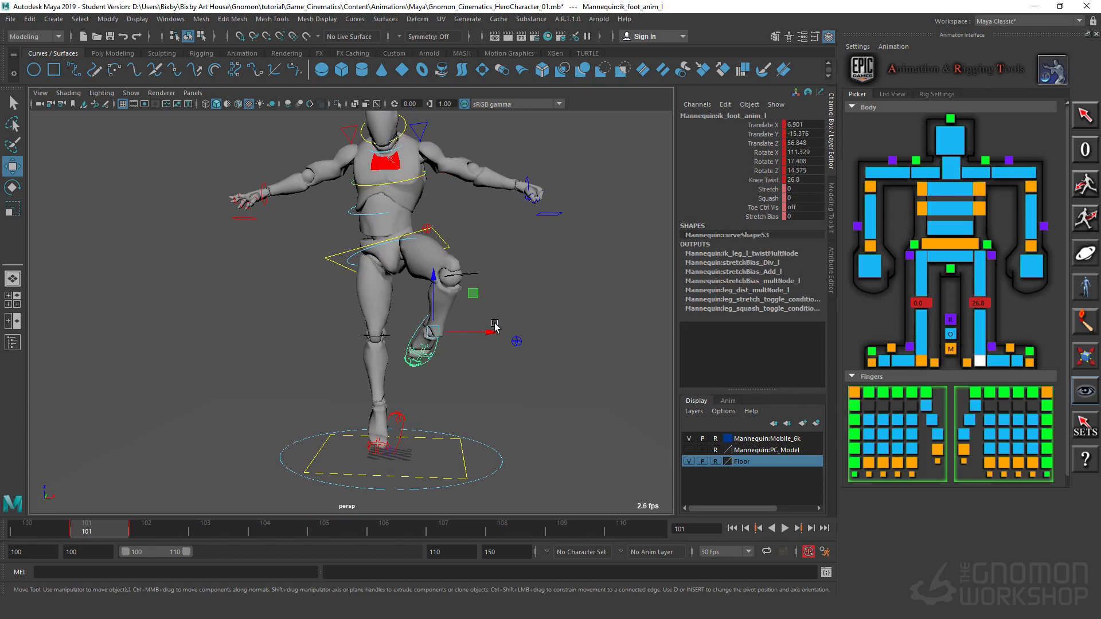
pyautogui.moveTo(485, 335)
pyautogui.mouseDown()
pyautogui.moveTo(448, 335)
pyautogui.moveTo(465, 336)
pyautogui.mouseUp()
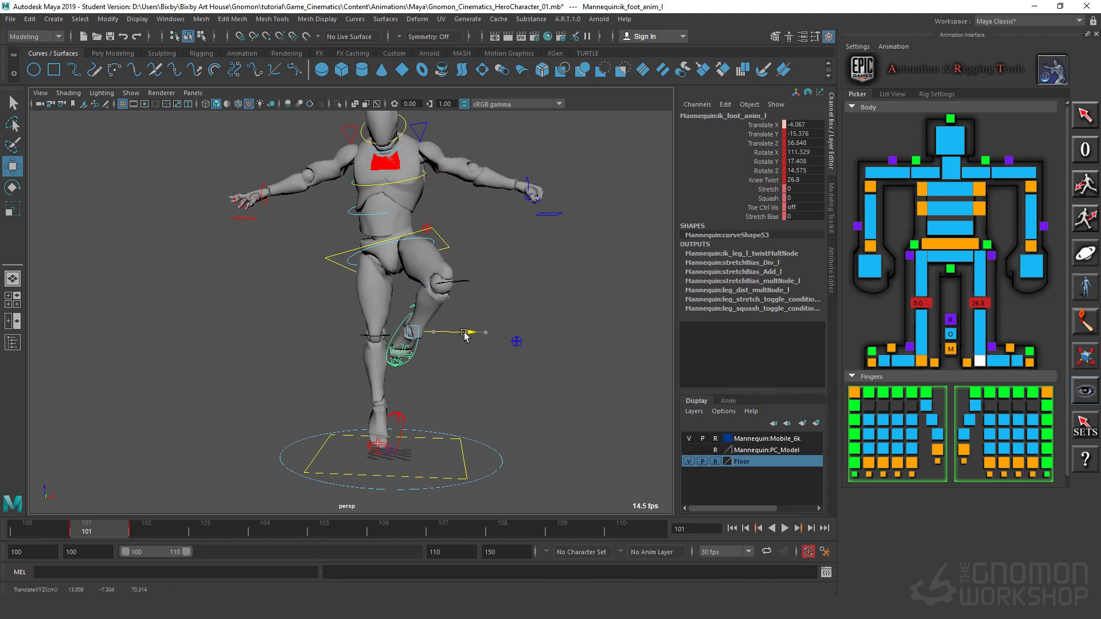
pyautogui.moveTo(413, 355)
pyautogui.mouseDown(button='middle')
pyautogui.moveTo(383, 356)
pyautogui.moveTo(406, 359)
pyautogui.mouseUp(button='middle')
pyautogui.hotkey('ctrl', 'z')
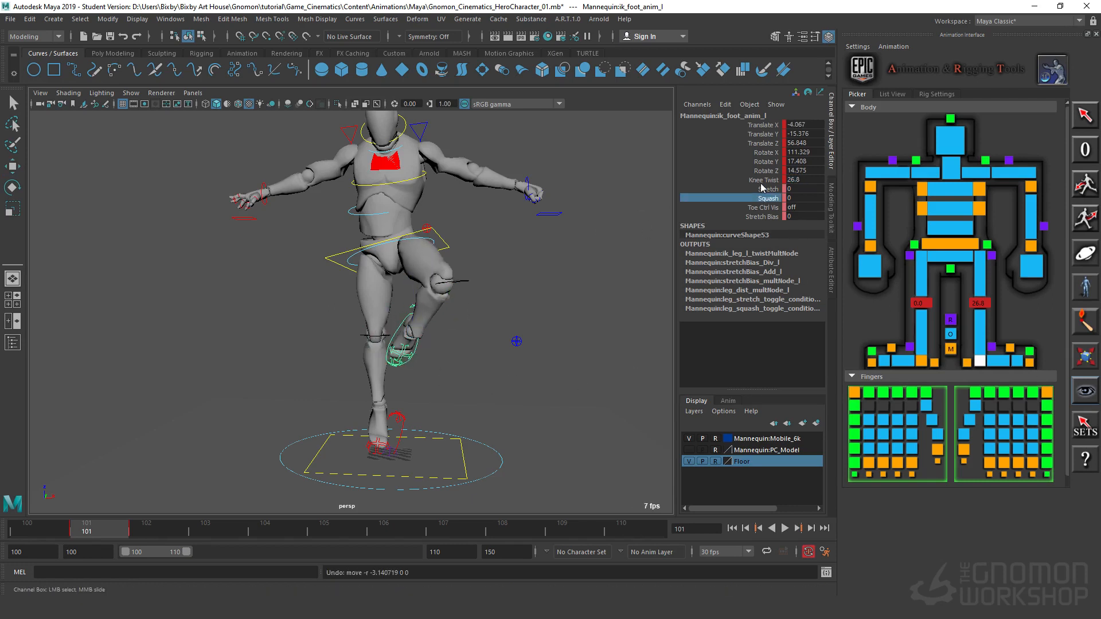
pyautogui.click(763, 180)
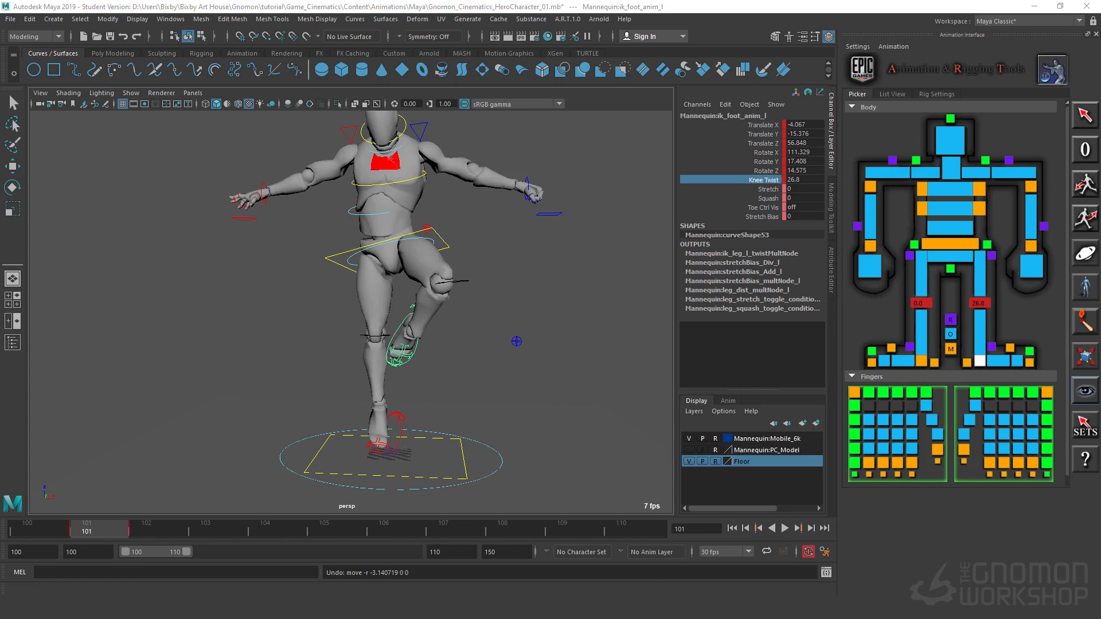
pyautogui.moveTo(456, 377)
pyautogui.keyDown('alt'); pyautogui.mouseDown()
pyautogui.moveTo(504, 389)
pyautogui.moveTo(449, 394)
pyautogui.moveTo(444, 380)
pyautogui.mouseUp(); pyautogui.keyUp('alt')
# Step: Rotate the body control to about Rotate X -8.2, Y -14.4 and Z 6.4, checking the hips from behind
pyautogui.press('e')
pyautogui.keyDown('alt'); pyautogui.moveTo(580, 470); pyautogui.dragTo(567, 325); pyautogui.keyUp('alt')
pyautogui.keyDown('alt'); pyautogui.moveTo(568, 326); pyautogui.dragTo(509, 312, button='middle'); pyautogui.keyUp('alt')
pyautogui.keyDown('alt'); pyautogui.moveTo(509, 312); pyautogui.dragTo(535, 198, button='right'); pyautogui.keyUp('alt')
pyautogui.click(542, 207)
pyautogui.keyDown('alt'); pyautogui.moveTo(572, 270); pyautogui.dragTo(387, 313); pyautogui.keyUp('alt')
pyautogui.keyDown('alt'); pyautogui.moveTo(387, 313); pyautogui.dragTo(536, 362, button='middle'); pyautogui.keyUp('alt')
pyautogui.keyDown('alt'); pyautogui.moveTo(536, 362); pyautogui.dragTo(413, 343); pyautogui.keyUp('alt')
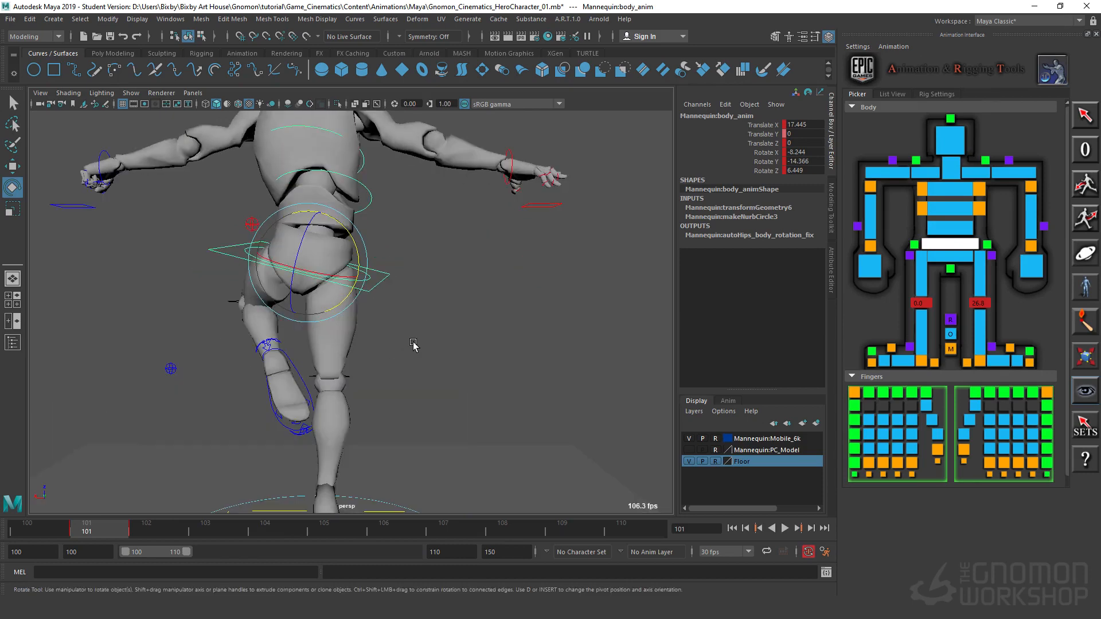
# Step: Select the chest IK control and rotate it to about Rotate X 11.5, Y 22.2 and Z -28.4
pyautogui.keyDown('alt'); pyautogui.moveTo(437, 389); pyautogui.dragTo(419, 419); pyautogui.keyUp('alt')
pyautogui.keyDown('alt'); pyautogui.moveTo(459, 351); pyautogui.dragTo(551, 470, button='middle'); pyautogui.keyUp('alt')
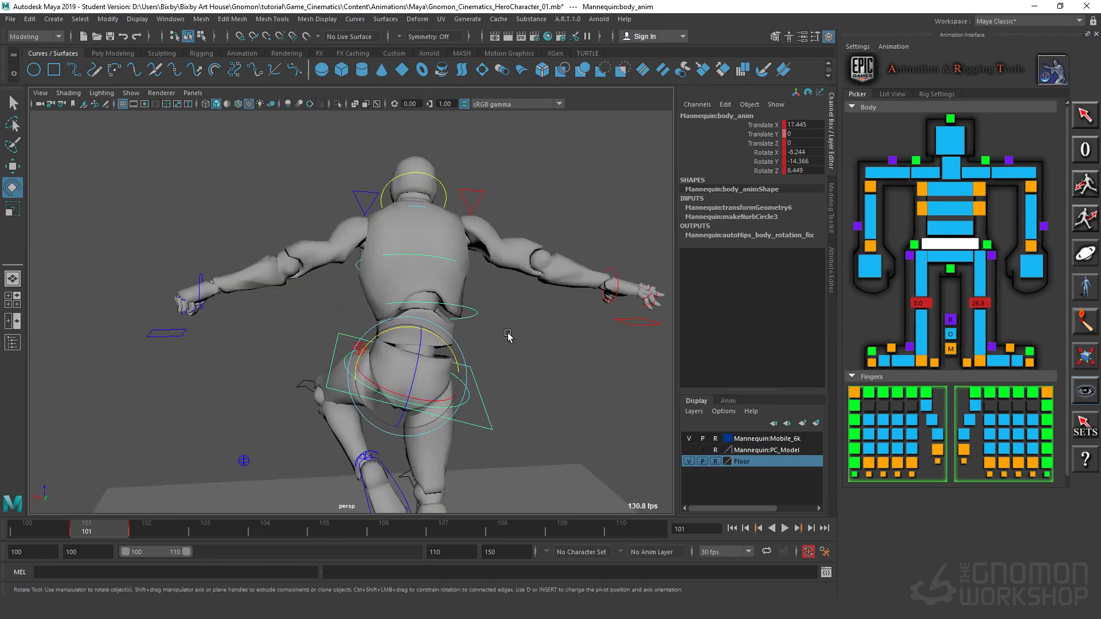
pyautogui.click(469, 269)
pyautogui.click(439, 256)
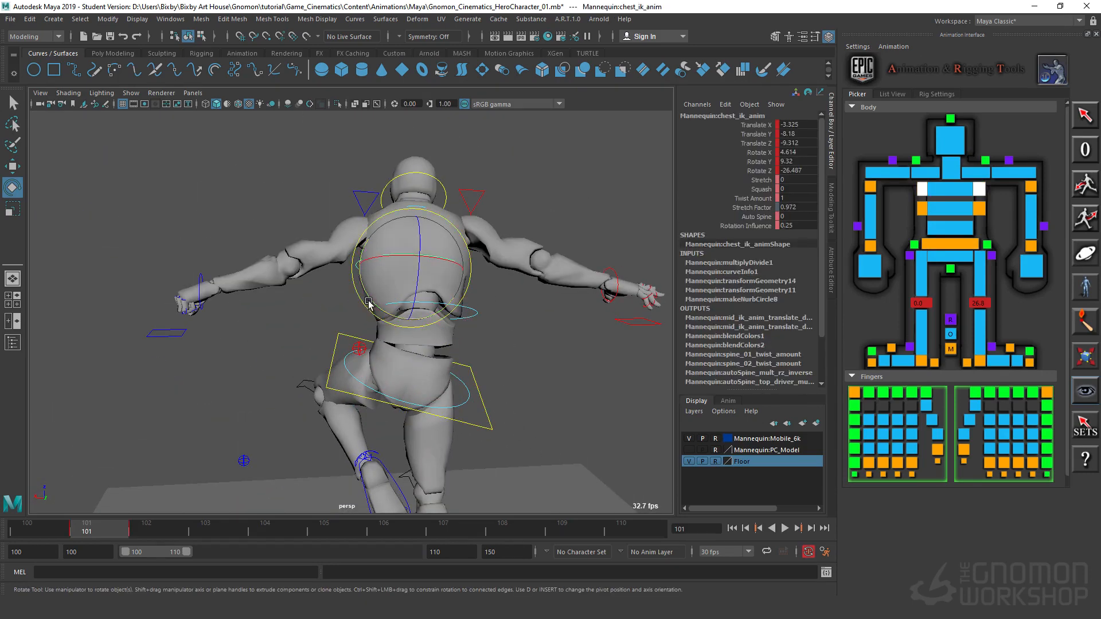
pyautogui.moveTo(379, 303)
pyautogui.mouseDown()
pyautogui.moveTo(387, 313)
pyautogui.moveTo(373, 323)
pyautogui.moveTo(386, 308)
pyautogui.mouseUp()
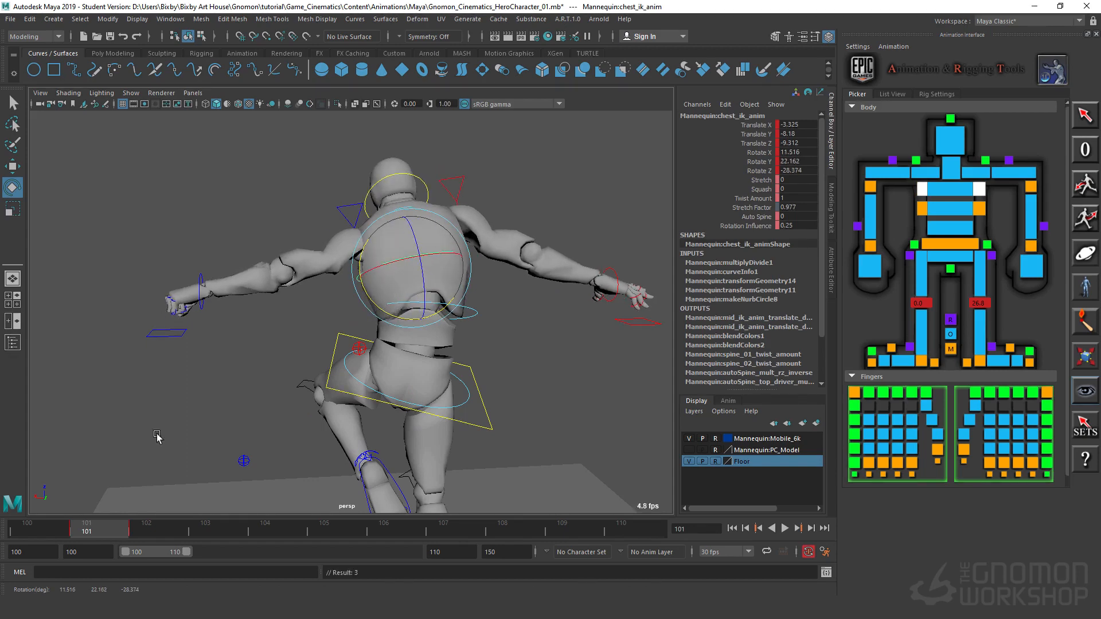
# Step: Examine the twisted torso pose from several angles and compare frame 101 against frame 102
pyautogui.keyDown('alt'); pyautogui.moveTo(300, 364); pyautogui.dragTo(563, 354); pyautogui.keyUp('alt')
pyautogui.keyDown('alt'); pyautogui.moveTo(562, 353); pyautogui.dragTo(447, 370, button='right'); pyautogui.keyUp('alt')
pyautogui.keyDown('alt'); pyautogui.moveTo(447, 370); pyautogui.dragTo(418, 374); pyautogui.keyUp('alt')
pyautogui.keyDown('alt'); pyautogui.moveTo(417, 374); pyautogui.dragTo(418, 405, button='right'); pyautogui.keyUp('alt')
pyautogui.keyDown('alt'); pyautogui.moveTo(418, 405); pyautogui.dragTo(406, 368, button='middle'); pyautogui.keyUp('alt')
pyautogui.keyDown('alt'); pyautogui.moveTo(406, 371); pyautogui.dragTo(504, 368, button='right'); pyautogui.keyUp('alt')
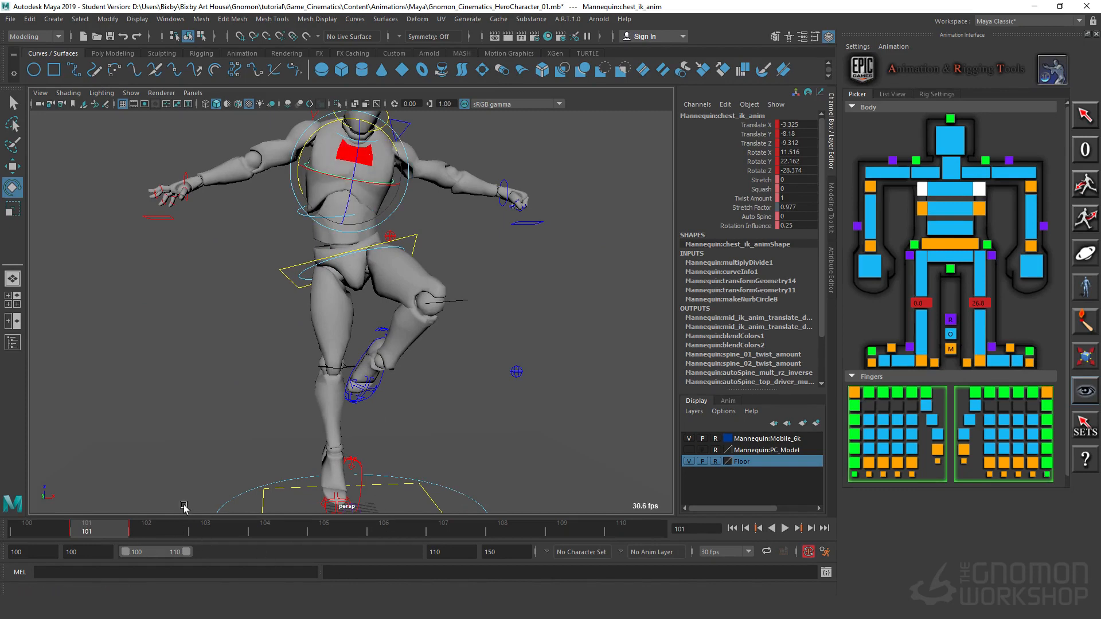
pyautogui.hotkey('alt', '.')
pyautogui.hotkey('alt', ',')
pyautogui.hotkey('alt', '.')
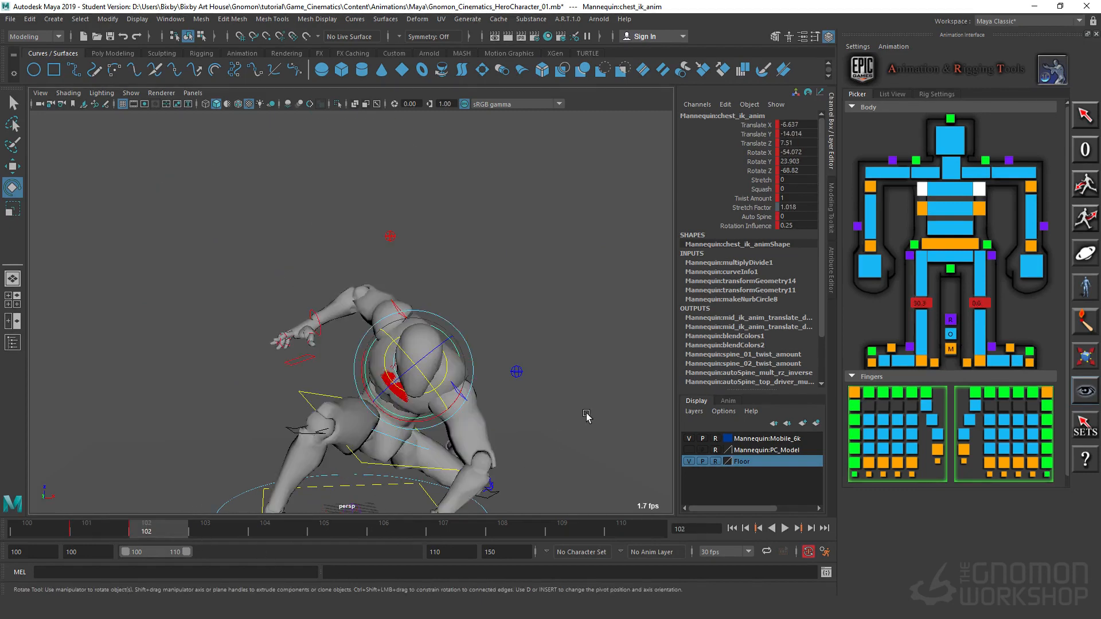
pyautogui.hotkey('alt', ',')
pyautogui.hotkey('alt', '.')
pyautogui.hotkey('alt', ',')
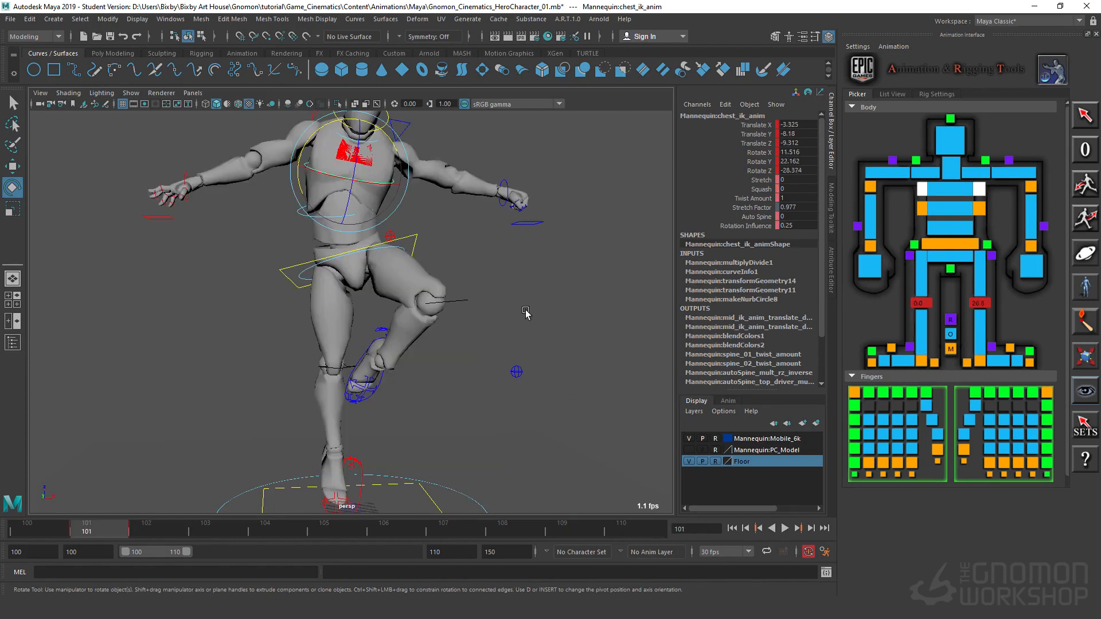
# Step: Select the body control at frame 101 and rotate it to about Rotate X -11.7, Y 16.2 and Z 6.5
pyautogui.keyDown('alt'); pyautogui.moveTo(531, 373); pyautogui.dragTo(480, 198); pyautogui.keyUp('alt')
pyautogui.keyDown('alt'); pyautogui.moveTo(590, 373); pyautogui.dragTo(551, 356); pyautogui.keyUp('alt')
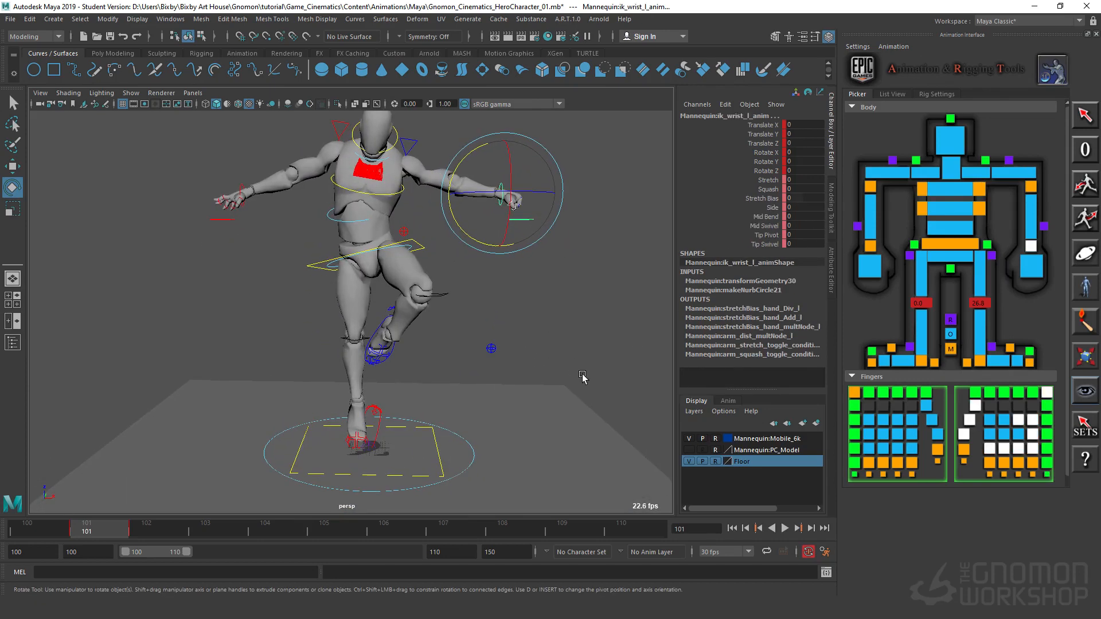
pyautogui.press('.')
pyautogui.press(',')
pyautogui.keyDown('alt'); pyautogui.moveTo(493, 324); pyautogui.dragTo(518, 369, button='middle'); pyautogui.keyUp('alt')
pyautogui.scroll(2, 508, 353)
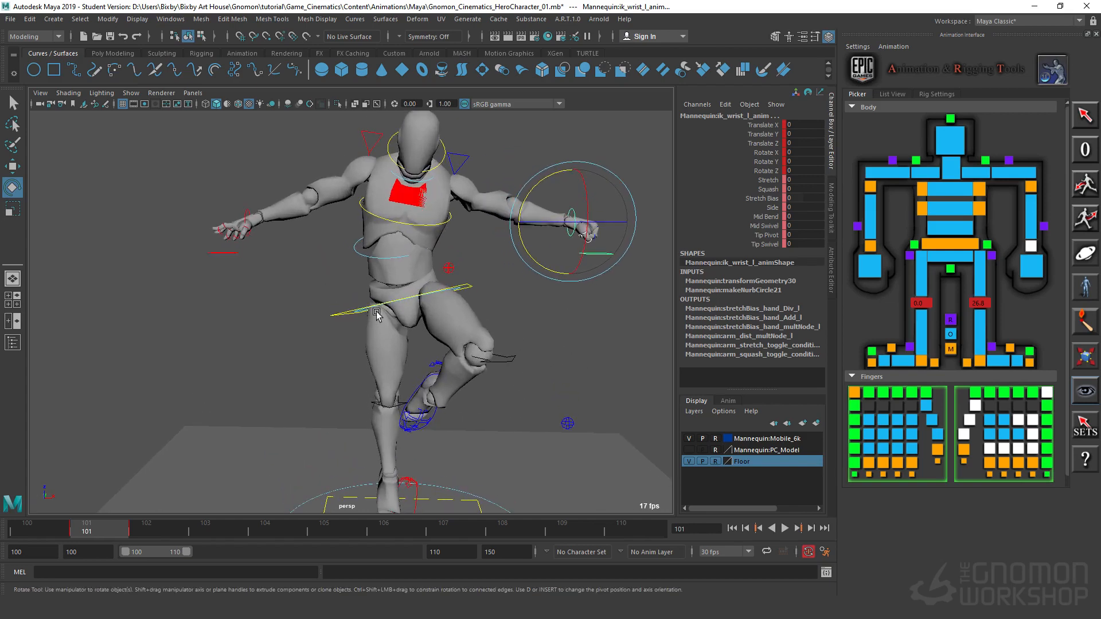
pyautogui.click(472, 286)
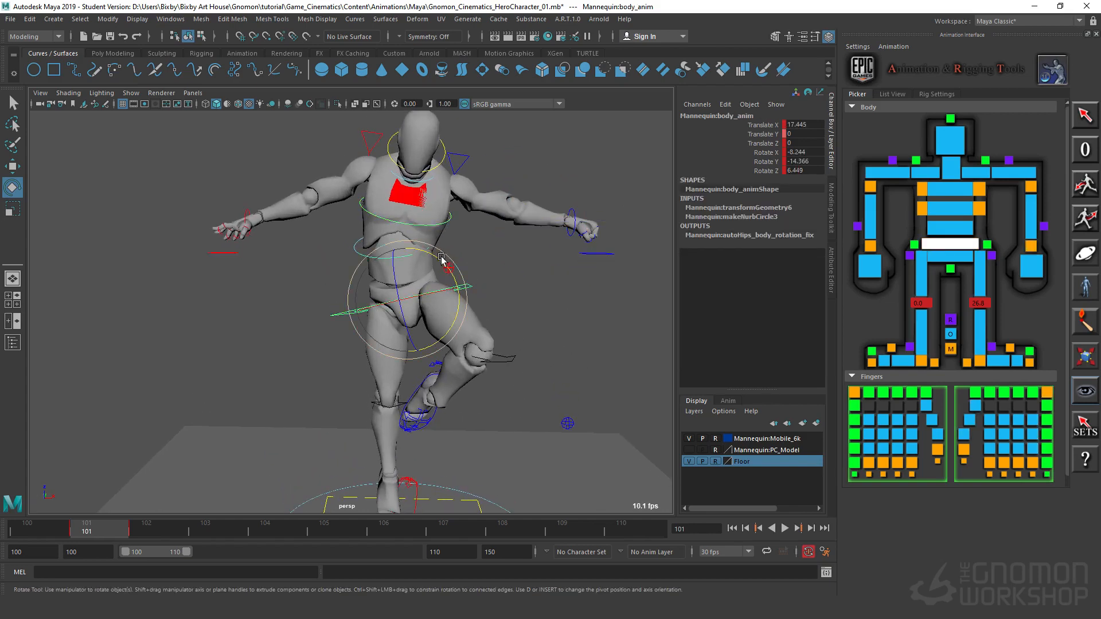
pyautogui.moveTo(442, 259); pyautogui.dragTo(459, 285)
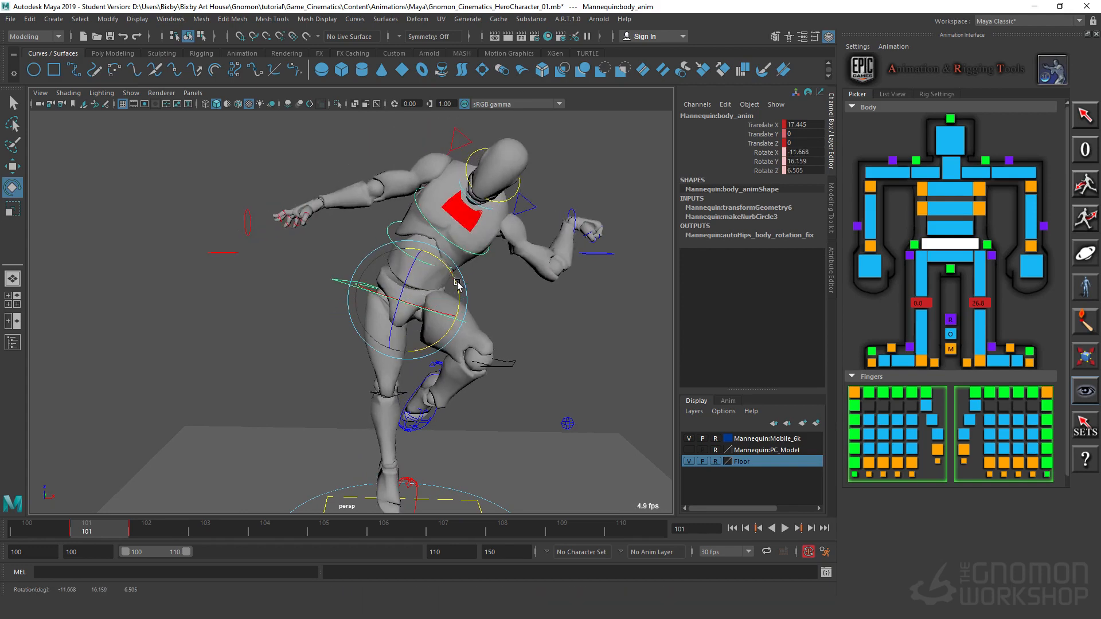
pyautogui.click(523, 291)
# Step: Counter-rotate the chest IK control to about Rotate X -2.2, Y -4.4 and Z -26.2
pyautogui.click(415, 201)
pyautogui.keyDown('alt'); pyautogui.moveTo(478, 292); pyautogui.dragTo(485, 328, button='middle'); pyautogui.keyUp('alt')
pyautogui.moveTo(468, 201); pyautogui.dragTo(435, 198)
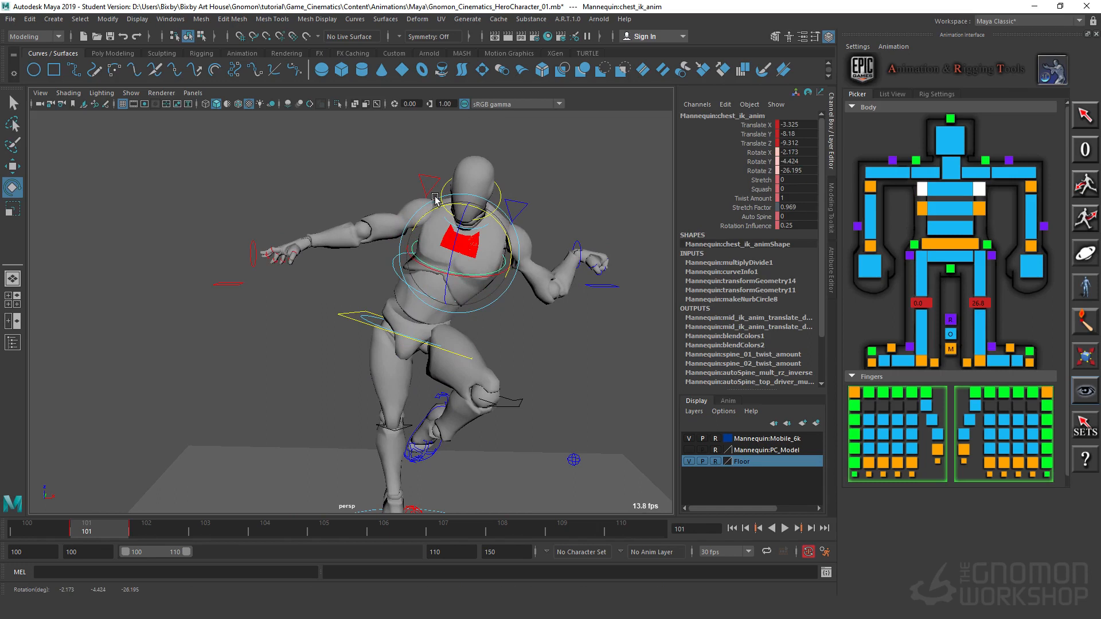
pyautogui.click(386, 264)
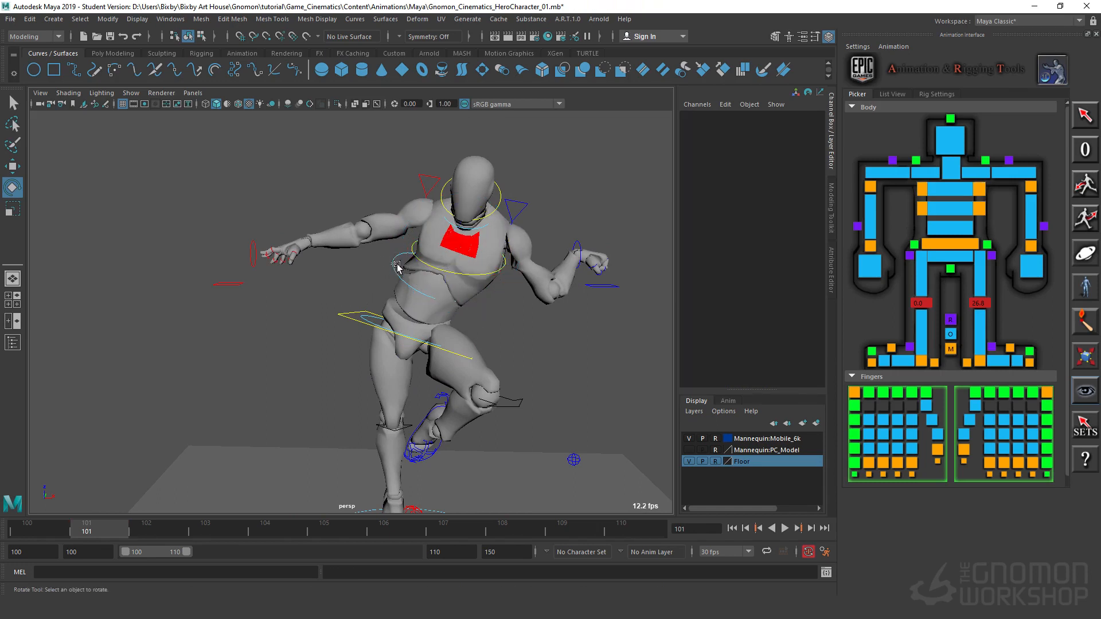
# Step: Select the mid-torso IK control and rotate it to refine the bend through the waist
pyautogui.click(397, 267)
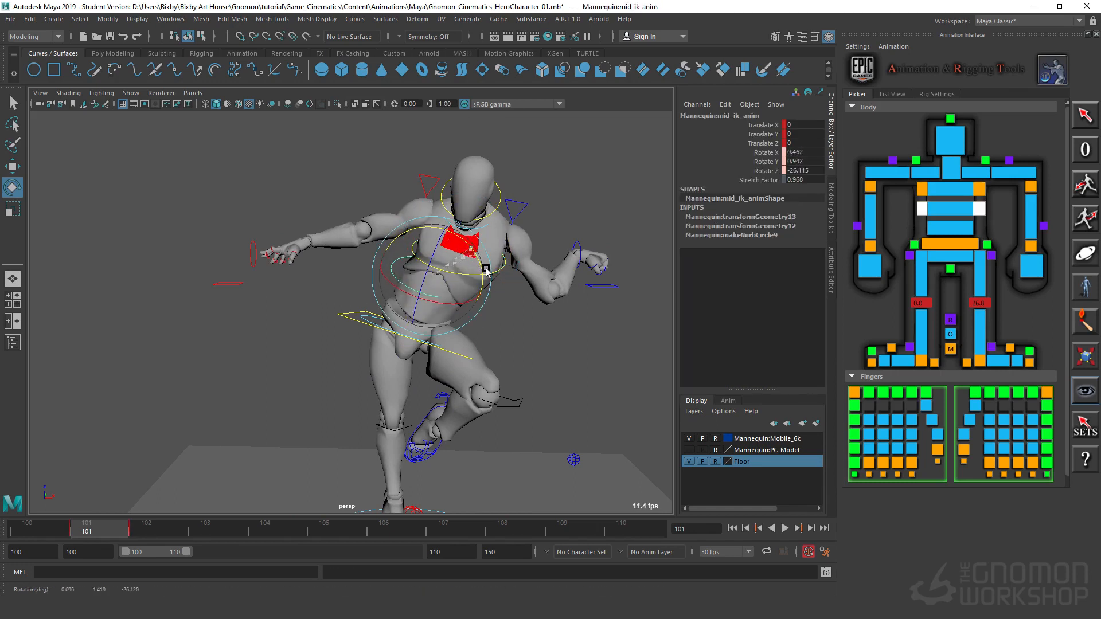
pyautogui.moveTo(487, 271); pyautogui.dragTo(450, 213)
pyautogui.press('w')
pyautogui.click(414, 248)
pyautogui.press('e')
# Step: Examine the torso and arm pose from the front, side and back
pyautogui.keyDown('alt'); pyautogui.moveTo(533, 336); pyautogui.dragTo(339, 283); pyautogui.keyUp('alt')
pyautogui.keyDown('alt'); pyautogui.moveTo(472, 334); pyautogui.dragTo(232, 344); pyautogui.keyUp('alt')
pyautogui.keyDown('alt'); pyautogui.moveTo(449, 387); pyautogui.dragTo(605, 378, button='right'); pyautogui.keyUp('alt')
pyautogui.keyDown('alt'); pyautogui.moveTo(592, 303); pyautogui.dragTo(368, 428, button='middle'); pyautogui.keyUp('alt')
pyautogui.keyDown('alt'); pyautogui.moveTo(369, 428); pyautogui.dragTo(506, 405, button='right'); pyautogui.keyUp('alt')
pyautogui.keyDown('alt'); pyautogui.moveTo(507, 405); pyautogui.dragTo(489, 315); pyautogui.keyUp('alt')
pyautogui.keyDown('alt'); pyautogui.moveTo(459, 426); pyautogui.dragTo(324, 447, button='right'); pyautogui.keyUp('alt')
pyautogui.keyDown('alt'); pyautogui.moveTo(486, 422); pyautogui.dragTo(294, 409); pyautogui.keyUp('alt')
pyautogui.keyDown('alt'); pyautogui.moveTo(442, 415); pyautogui.dragTo(523, 428); pyautogui.keyUp('alt')
# Step: Move the left wrist IK control to about Translate X -27.3, Y -37.3, Z 45.1 and rotate it to about X -20.7, Y -63.3, Z -90.5
pyautogui.press('w')
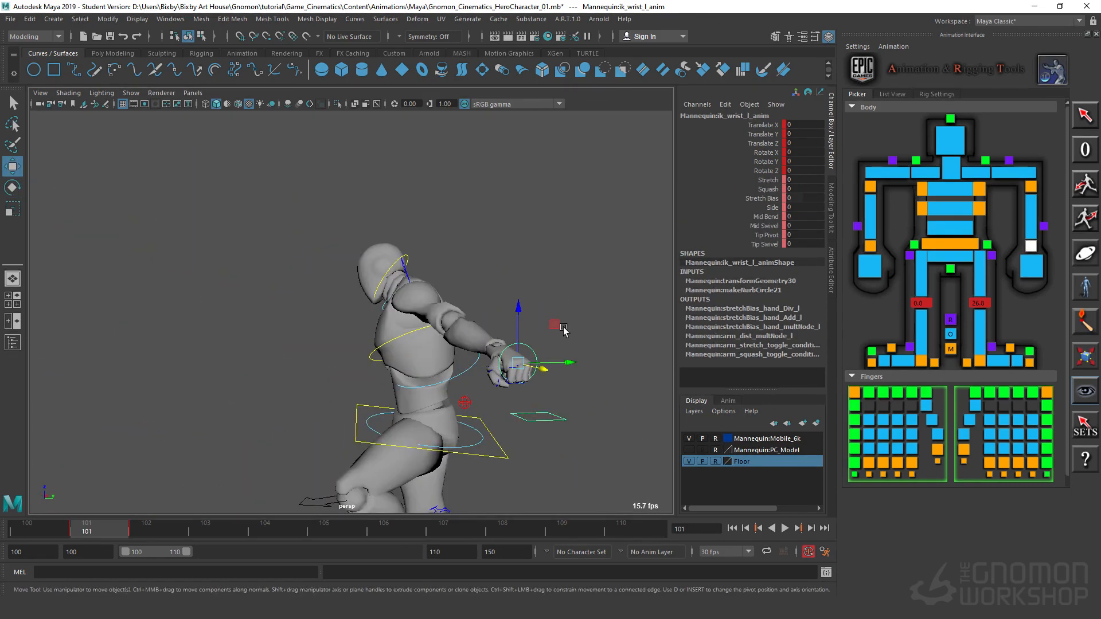
pyautogui.moveTo(555, 324); pyautogui.dragTo(446, 192)
pyautogui.keyDown('alt'); pyautogui.moveTo(404, 382); pyautogui.dragTo(489, 364); pyautogui.keyUp('alt')
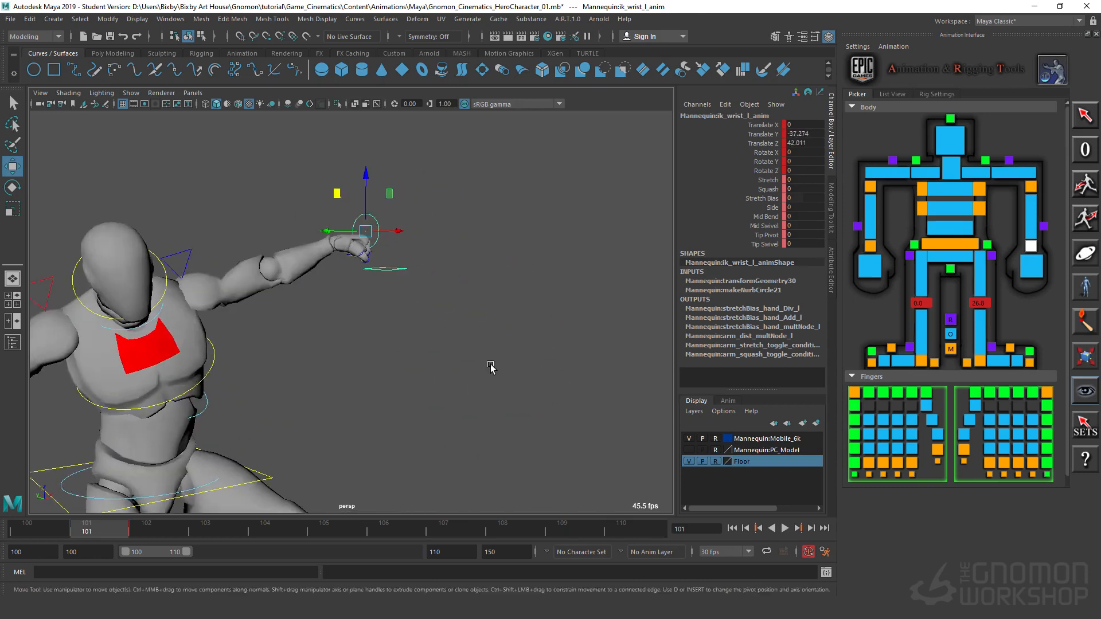
pyautogui.keyDown('alt'); pyautogui.moveTo(490, 364); pyautogui.dragTo(533, 376, button='right'); pyautogui.keyUp('alt')
pyautogui.keyDown('alt'); pyautogui.moveTo(410, 353); pyautogui.dragTo(543, 384, button='middle'); pyautogui.keyUp('alt')
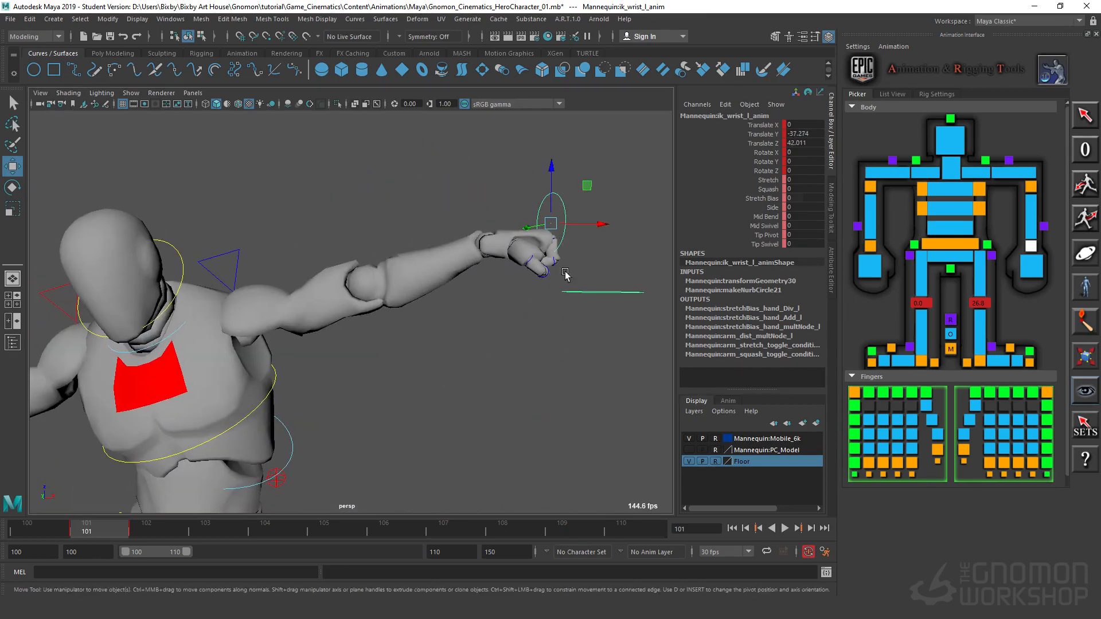
pyautogui.keyDown('alt'); pyautogui.moveTo(533, 339); pyautogui.dragTo(538, 304); pyautogui.keyUp('alt')
pyautogui.moveTo(574, 203); pyautogui.dragTo(457, 185, button='middle')
pyautogui.press('e')
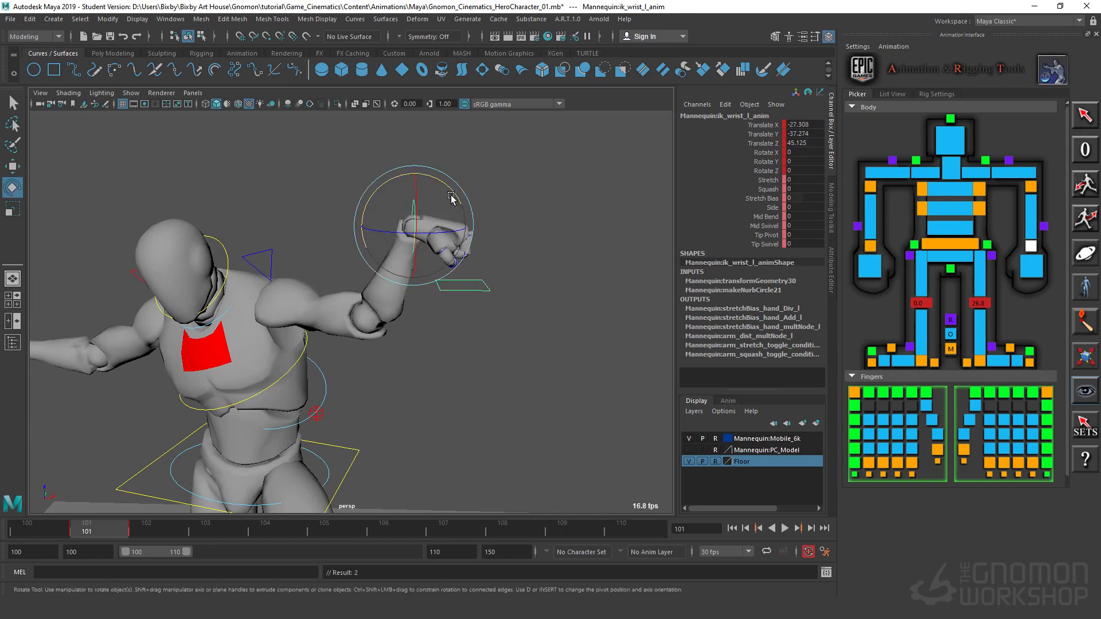
pyautogui.moveTo(452, 197); pyautogui.dragTo(391, 235)
# Step: Raise the left wrist IK control to about Translate Y -21.2, Z 56.6 and rotate it to about X 24.1, Y -46.4, Z -174.4
pyautogui.press('w')
pyautogui.keyDown('alt'); pyautogui.moveTo(463, 360); pyautogui.dragTo(331, 346); pyautogui.keyUp('alt')
pyautogui.keyDown('alt'); pyautogui.moveTo(331, 346); pyautogui.dragTo(402, 393, button='middle'); pyautogui.keyUp('alt')
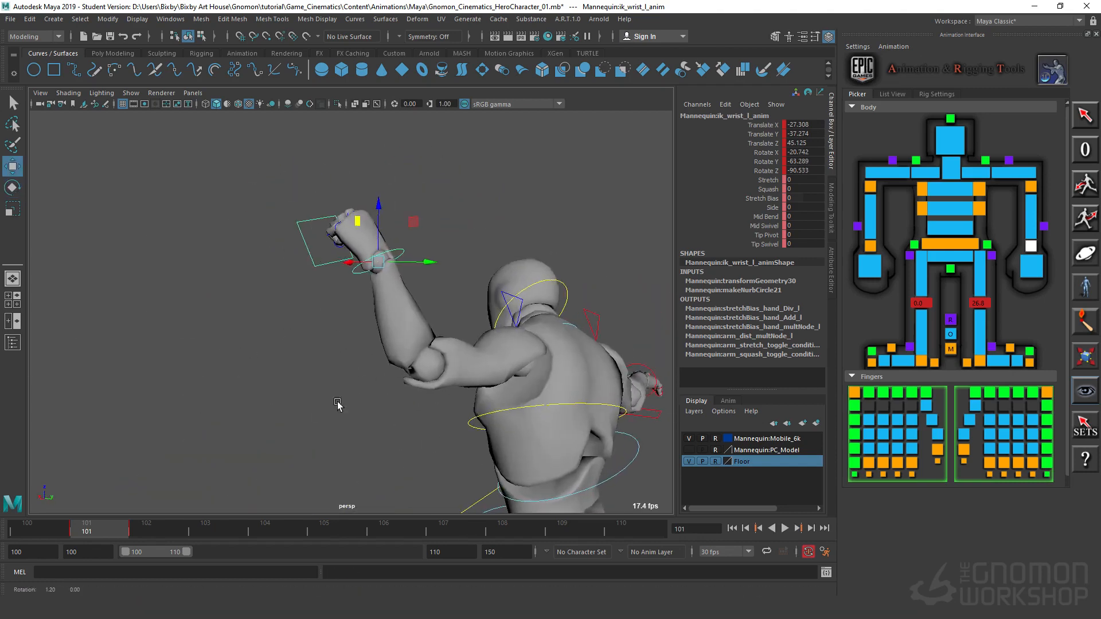
pyautogui.keyDown('alt'); pyautogui.moveTo(336, 402); pyautogui.dragTo(338, 356); pyautogui.keyUp('alt')
pyautogui.keyDown('alt'); pyautogui.moveTo(335, 353); pyautogui.dragTo(350, 470, button='middle'); pyautogui.keyUp('alt')
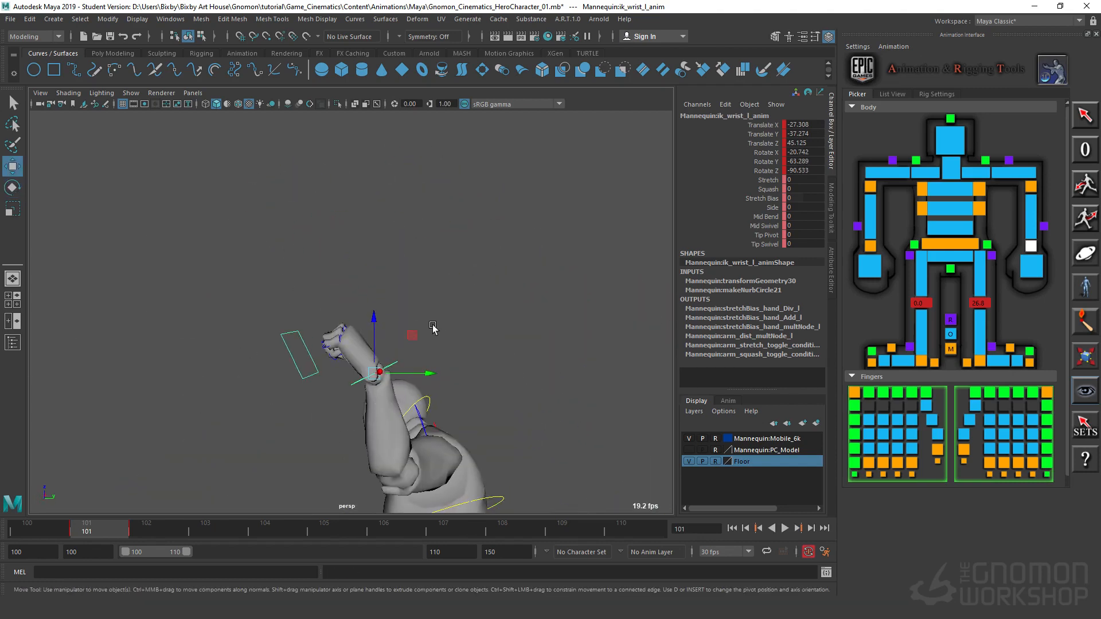
pyautogui.moveTo(404, 330); pyautogui.dragTo(383, 291)
pyautogui.press('e')
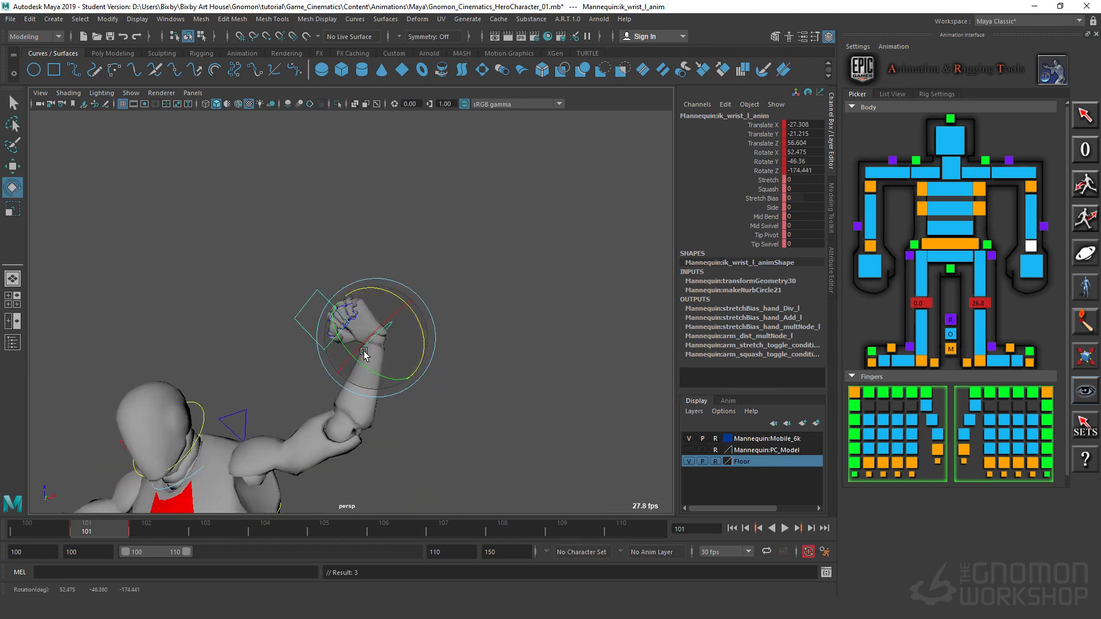
pyautogui.moveTo(369, 331); pyautogui.dragTo(344, 355)
# Step: Select the left clavicle control and move it to about Translate X 1.7, Y 8.8 and Z 4.3
pyautogui.keyDown('alt'); pyautogui.moveTo(298, 414); pyautogui.dragTo(243, 452); pyautogui.keyUp('alt')
pyautogui.click(210, 411)
pyautogui.press('w')
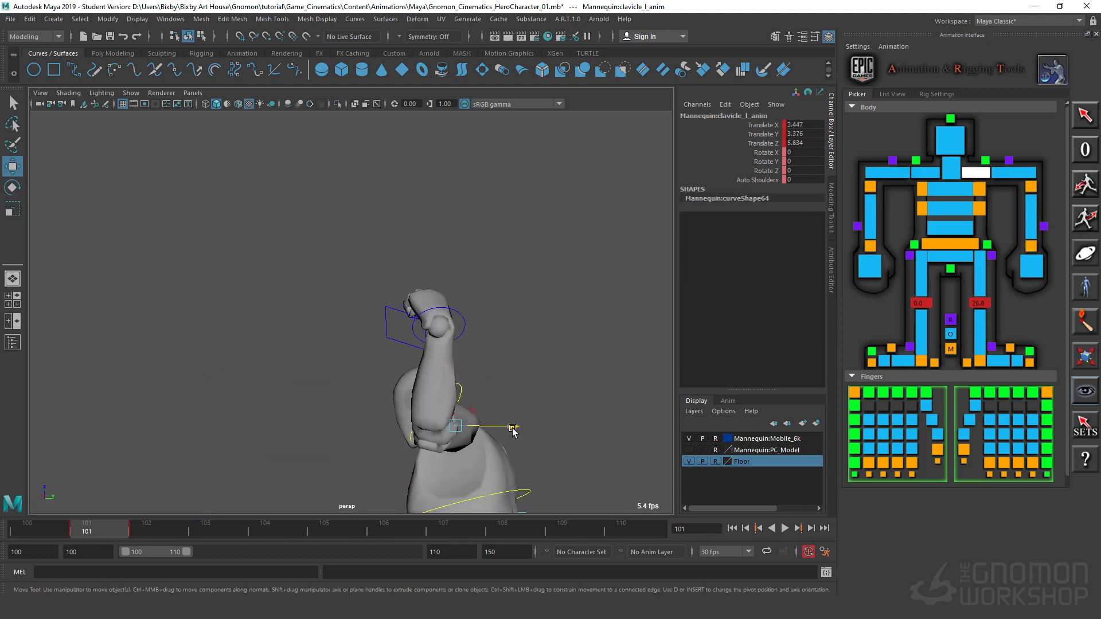
pyautogui.moveTo(512, 428); pyautogui.dragTo(527, 432)
pyautogui.keyDown('alt'); pyautogui.moveTo(301, 439); pyautogui.dragTo(478, 438); pyautogui.keyUp('alt')
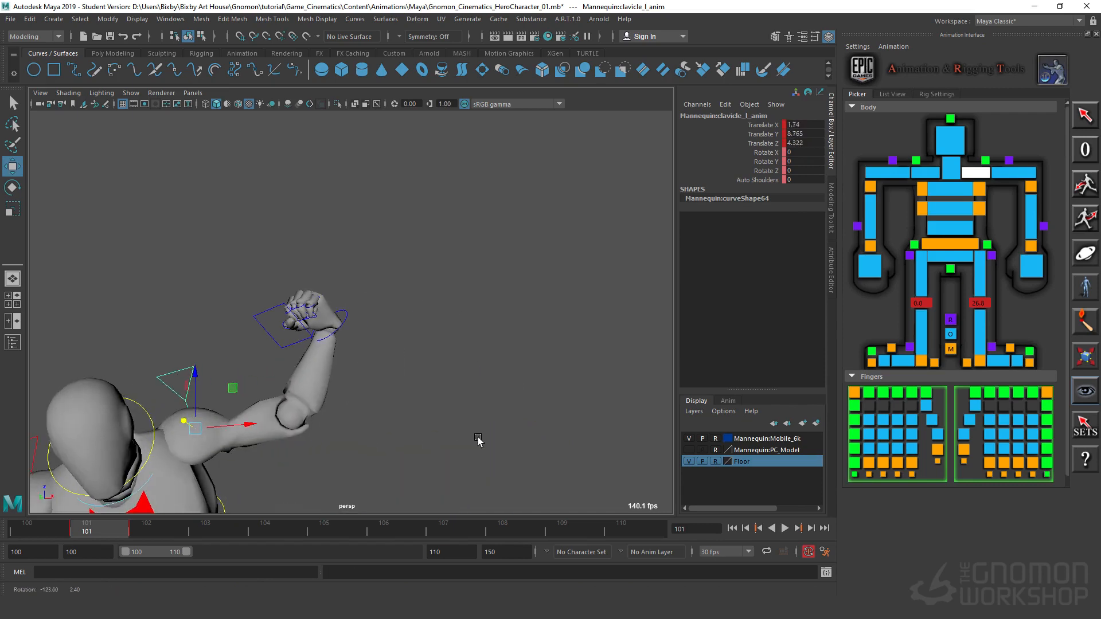
# Step: Pull the left wrist IK control inward to about Translate X -47.5
pyautogui.keyDown('alt'); pyautogui.moveTo(478, 438); pyautogui.dragTo(295, 448, button='right'); pyautogui.keyUp('alt')
pyautogui.keyDown('alt'); pyautogui.moveTo(206, 448); pyautogui.dragTo(420, 318, button='middle'); pyautogui.keyUp('alt')
pyautogui.keyDown('alt'); pyautogui.moveTo(420, 318); pyautogui.dragTo(498, 327, button='right'); pyautogui.keyUp('alt')
pyautogui.keyDown('alt'); pyautogui.moveTo(498, 327); pyautogui.dragTo(352, 364, button='middle'); pyautogui.keyUp('alt')
pyautogui.keyDown('alt'); pyautogui.moveTo(351, 364); pyautogui.dragTo(332, 351, button='right'); pyautogui.keyUp('alt')
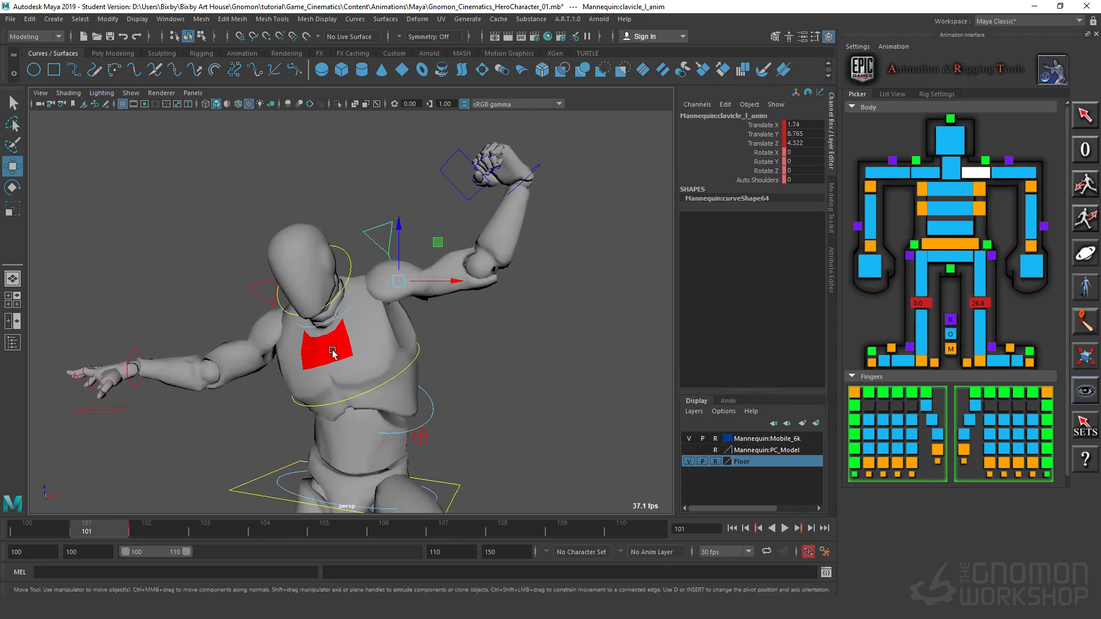
pyautogui.click(539, 165)
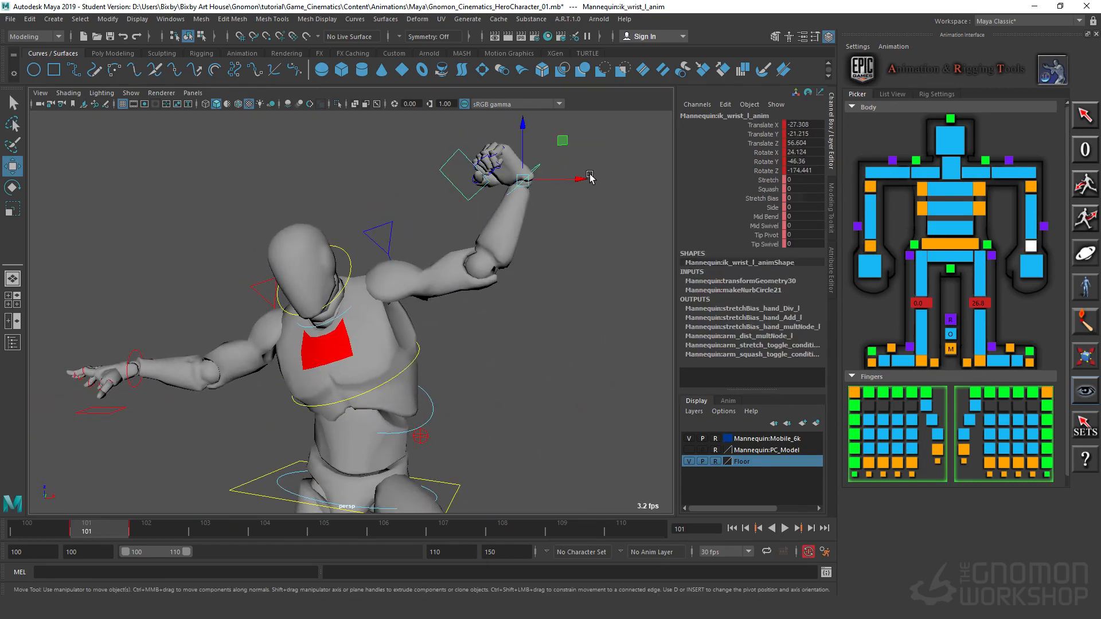
pyautogui.moveTo(576, 179); pyautogui.dragTo(428, 287)
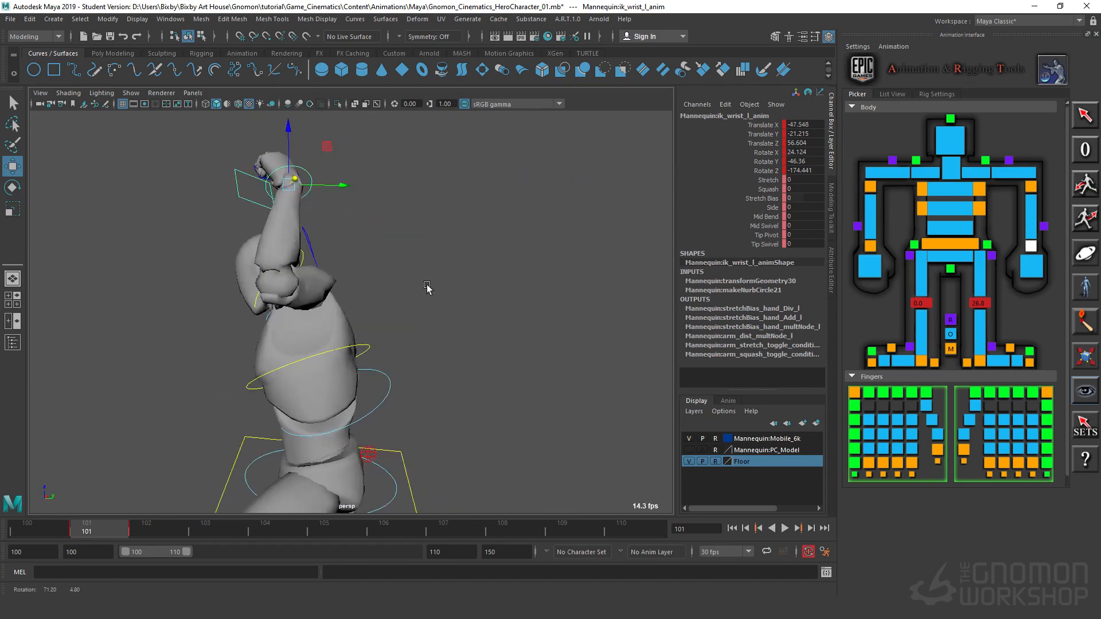
# Step: Rotate the left wrist IK control to reorient the raised fist above the forearm
pyautogui.keyDown('alt'); pyautogui.moveTo(428, 287); pyautogui.dragTo(487, 312, button='middle'); pyautogui.keyUp('alt')
pyautogui.keyDown('alt'); pyautogui.moveTo(487, 312); pyautogui.dragTo(498, 324); pyautogui.keyUp('alt')
pyautogui.press('e')
pyautogui.moveTo(374, 274); pyautogui.dragTo(311, 187)
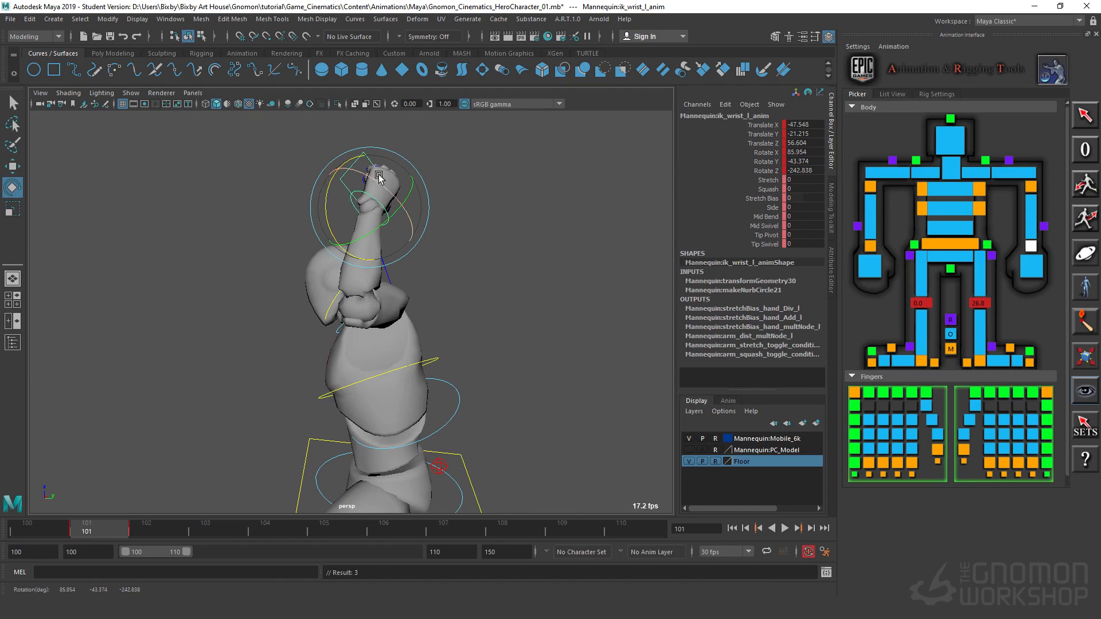
pyautogui.moveTo(378, 176); pyautogui.dragTo(386, 203)
# Step: Select the left elbow IK control and move it to about Translate Y 5.2 and Z 19.7
pyautogui.press('w')
pyautogui.keyDown('alt'); pyautogui.moveTo(375, 499); pyautogui.dragTo(493, 372); pyautogui.keyUp('alt')
pyautogui.keyDown('alt'); pyautogui.moveTo(493, 372); pyautogui.dragTo(344, 387, button='right'); pyautogui.keyUp('alt')
pyautogui.keyDown('alt'); pyautogui.moveTo(344, 387); pyautogui.dragTo(358, 423); pyautogui.keyUp('alt')
pyautogui.click(495, 418)
pyautogui.moveTo(358, 424); pyautogui.dragTo(487, 199, button='middle')
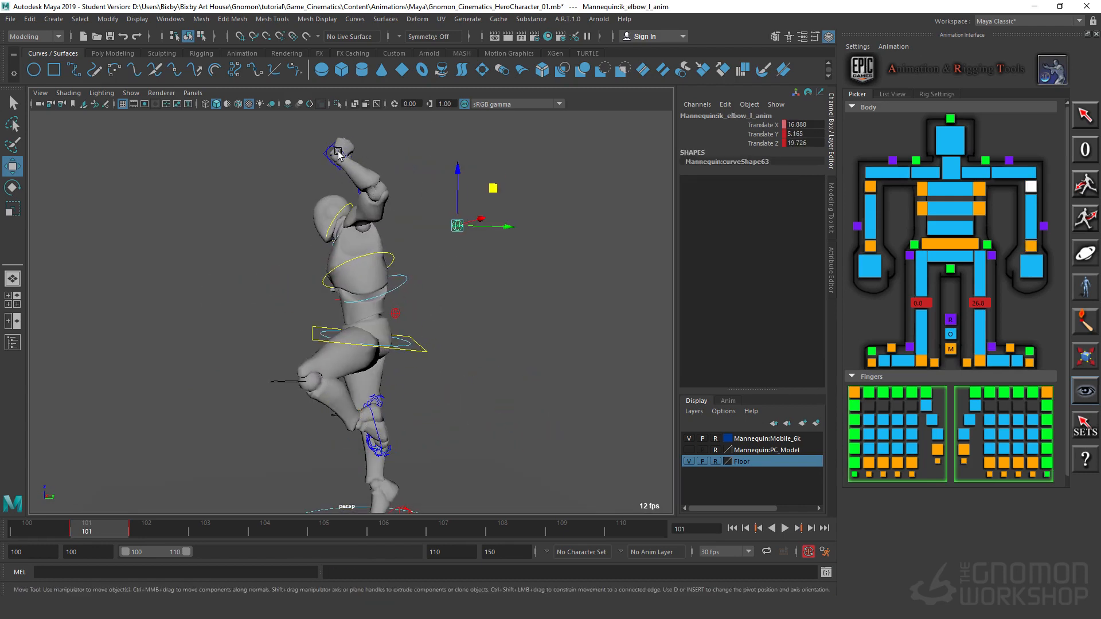
# Step: Move the left wrist IK control to about Translate Y -30.7 and rotate it to about X 11.7, Y -32.2, Z -161.3
pyautogui.click(336, 157)
pyautogui.keyDown('alt'); pyautogui.moveTo(335, 157); pyautogui.dragTo(486, 209); pyautogui.keyUp('alt')
pyautogui.press('e')
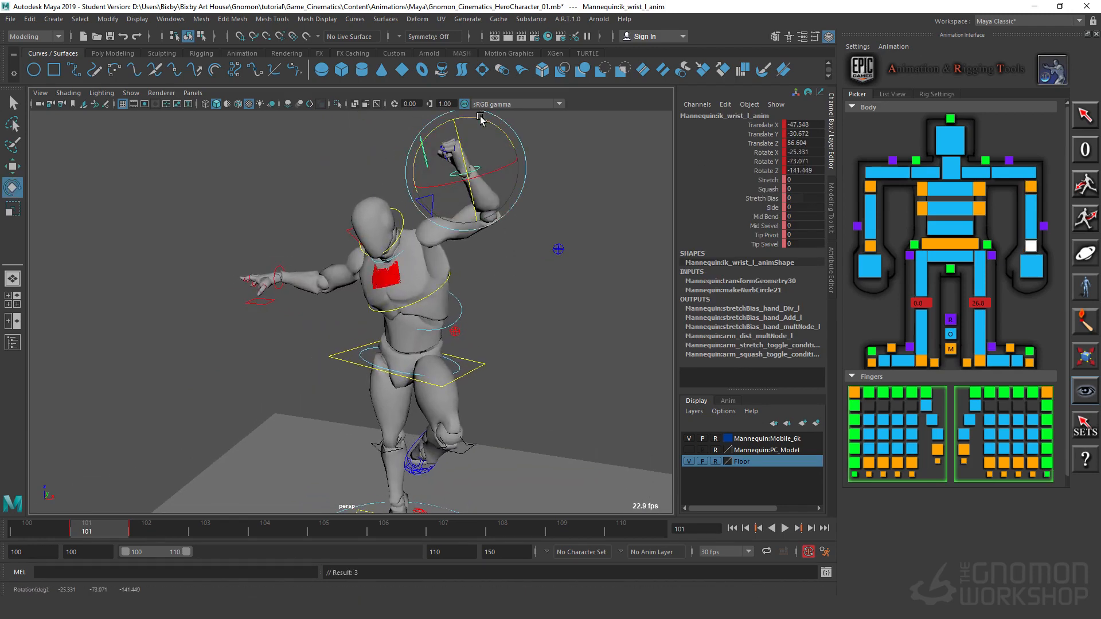
pyautogui.moveTo(481, 117); pyautogui.dragTo(491, 150)
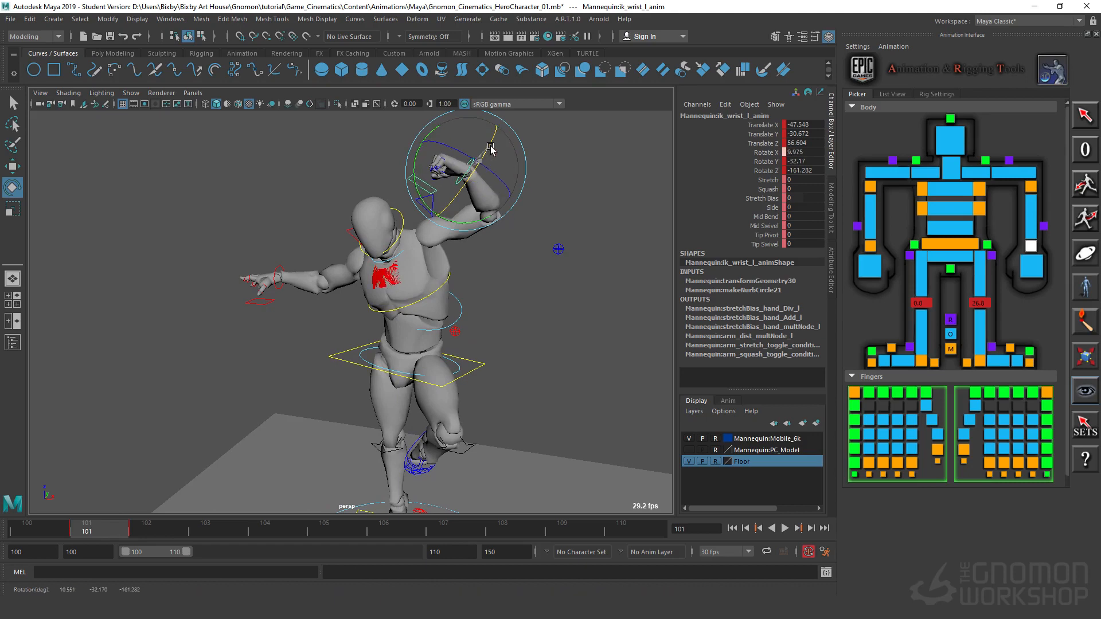
# Step: Set all Translate and Rotate channels of the right foot IK control to 0
pyautogui.keyDown('alt'); pyautogui.moveTo(508, 355); pyautogui.dragTo(568, 279); pyautogui.keyUp('alt')
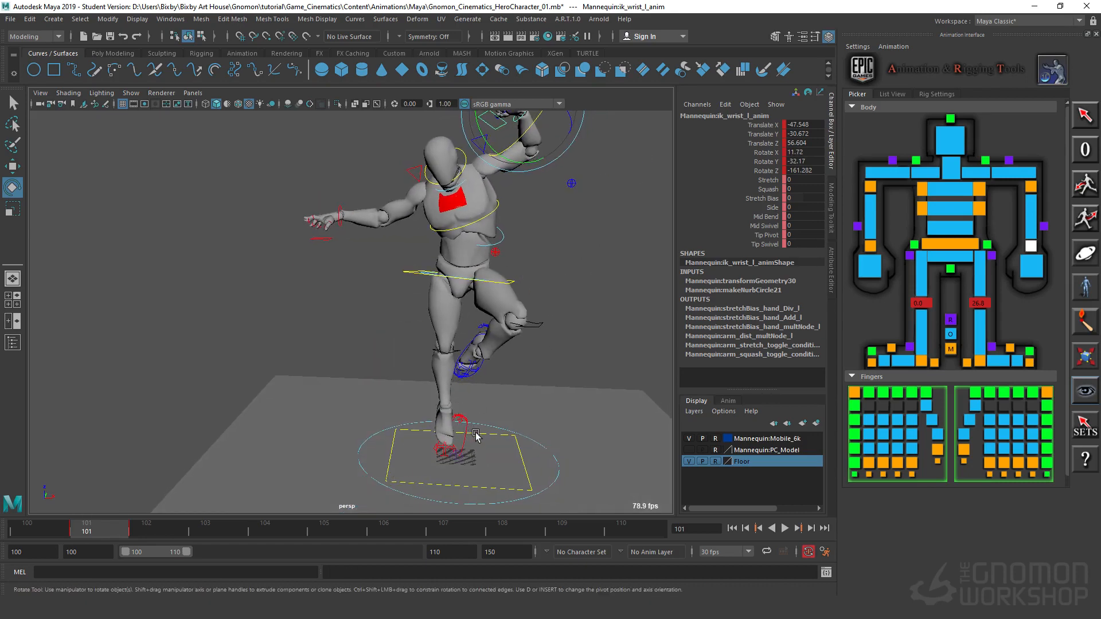
pyautogui.click(465, 441)
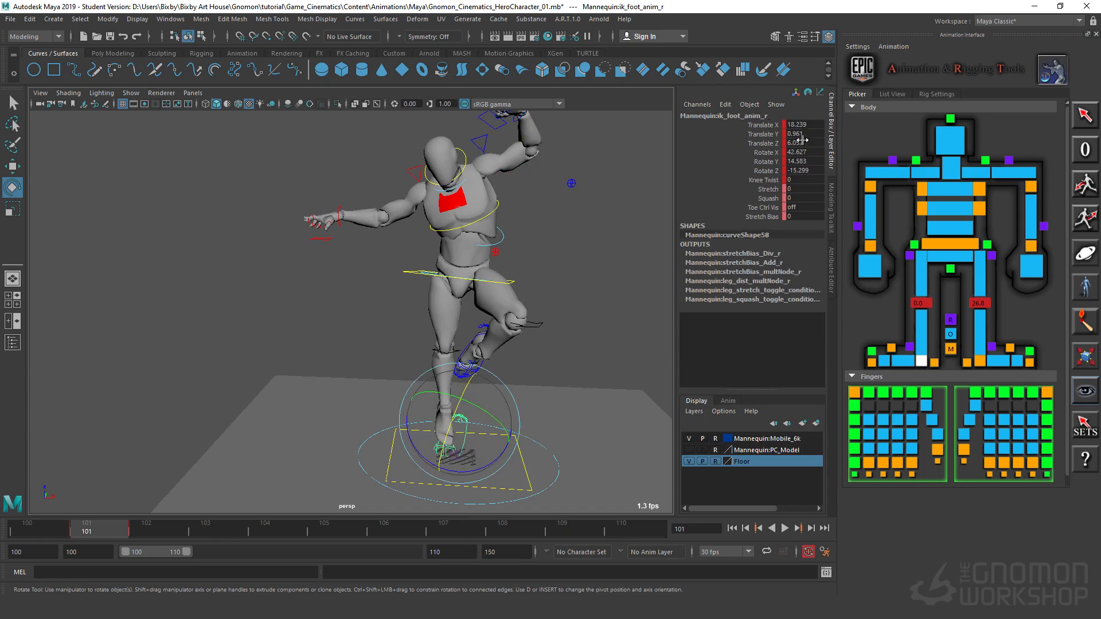
pyautogui.moveTo(801, 125); pyautogui.dragTo(810, 162)
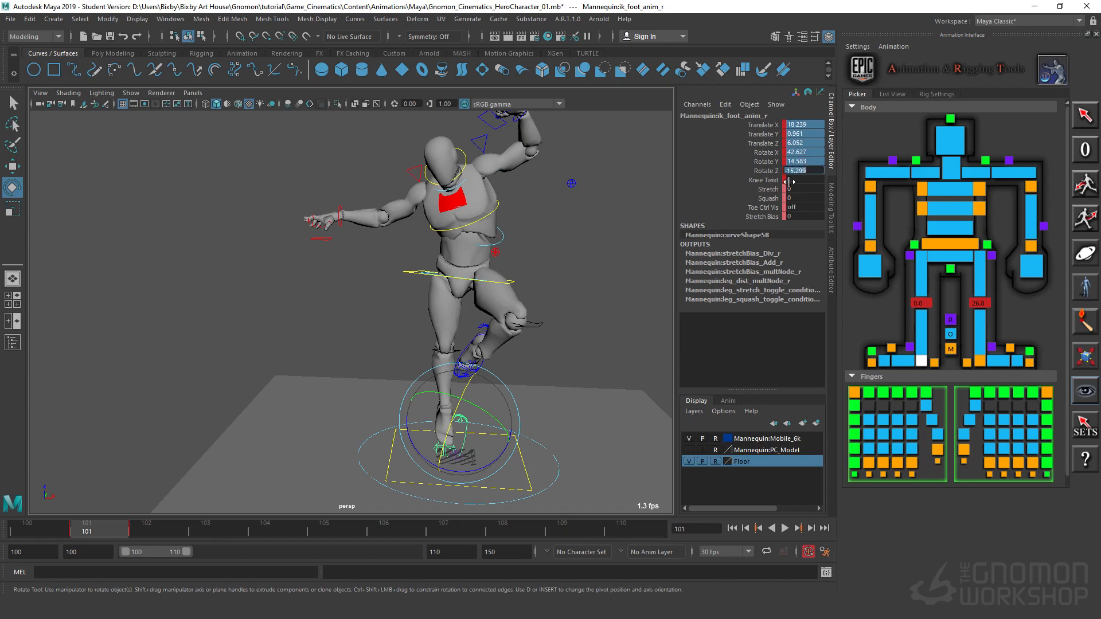
pyautogui.write('0')
pyautogui.press('Return')
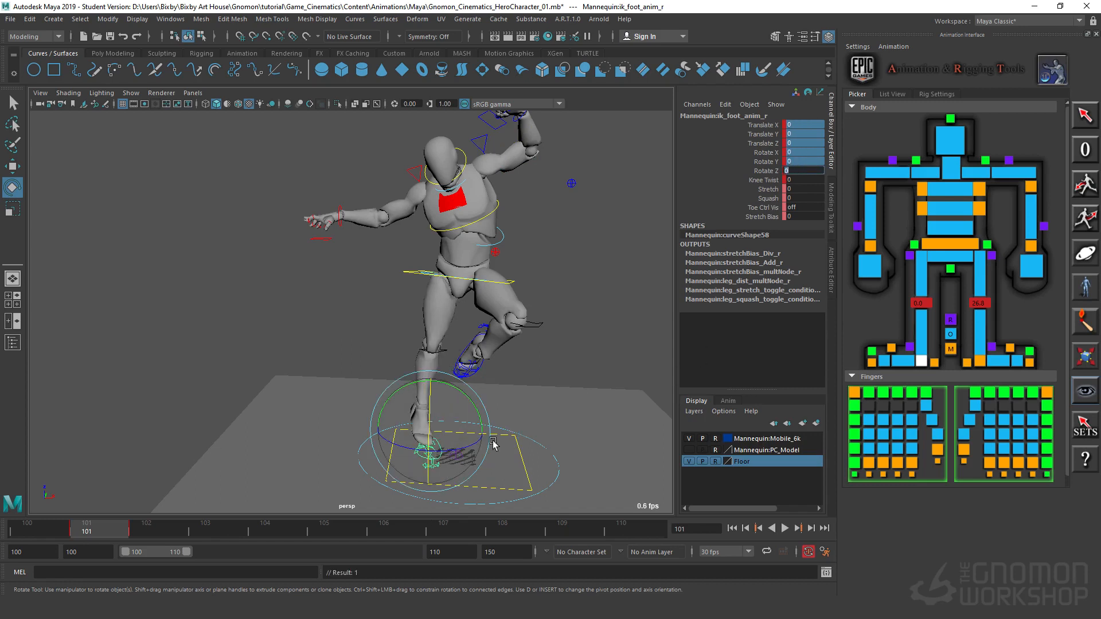
pyautogui.click(548, 468)
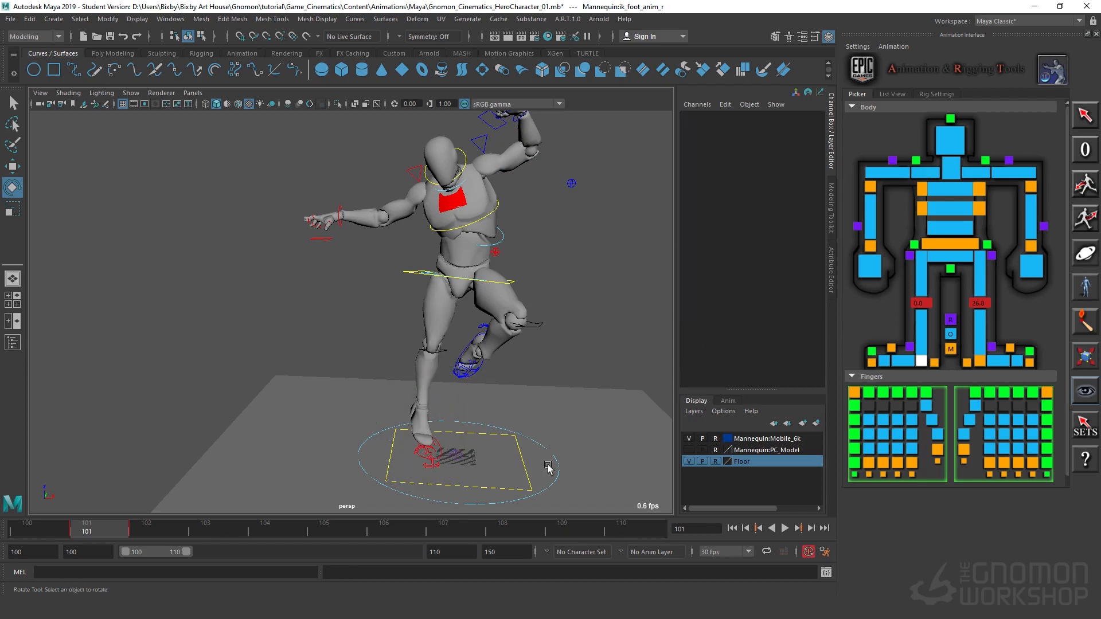
# Step: Lift the right foot IK control to about Translate X 5.6 and Z 60.6, rotating it to about Rotate Z -33.7
pyautogui.click(440, 445)
pyautogui.press('w')
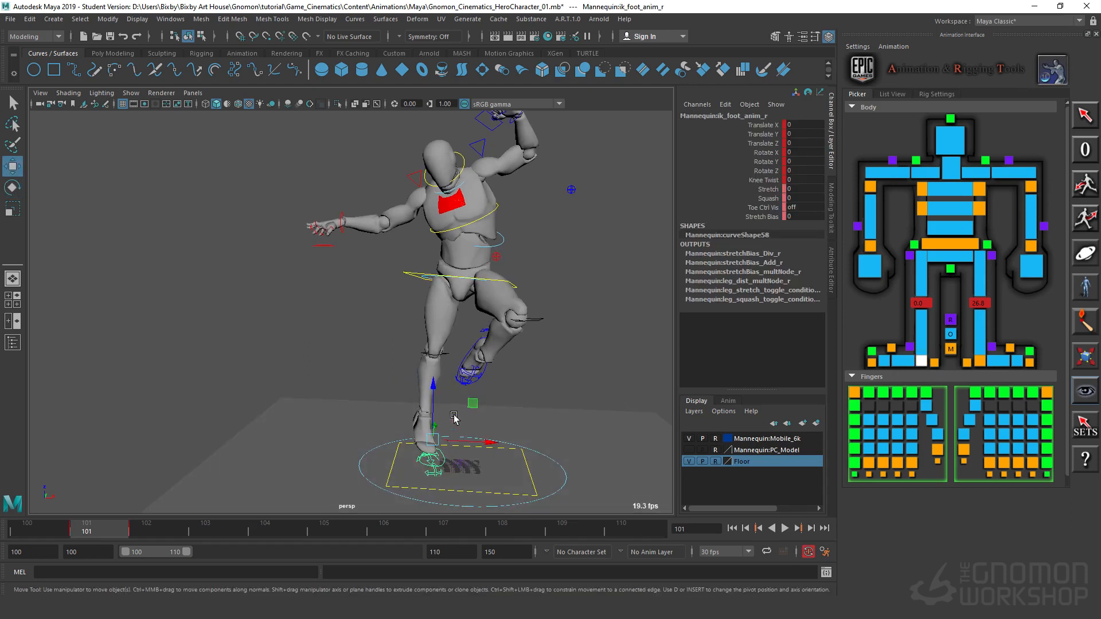
pyautogui.moveTo(440, 446); pyautogui.dragTo(426, 328)
pyautogui.press('e')
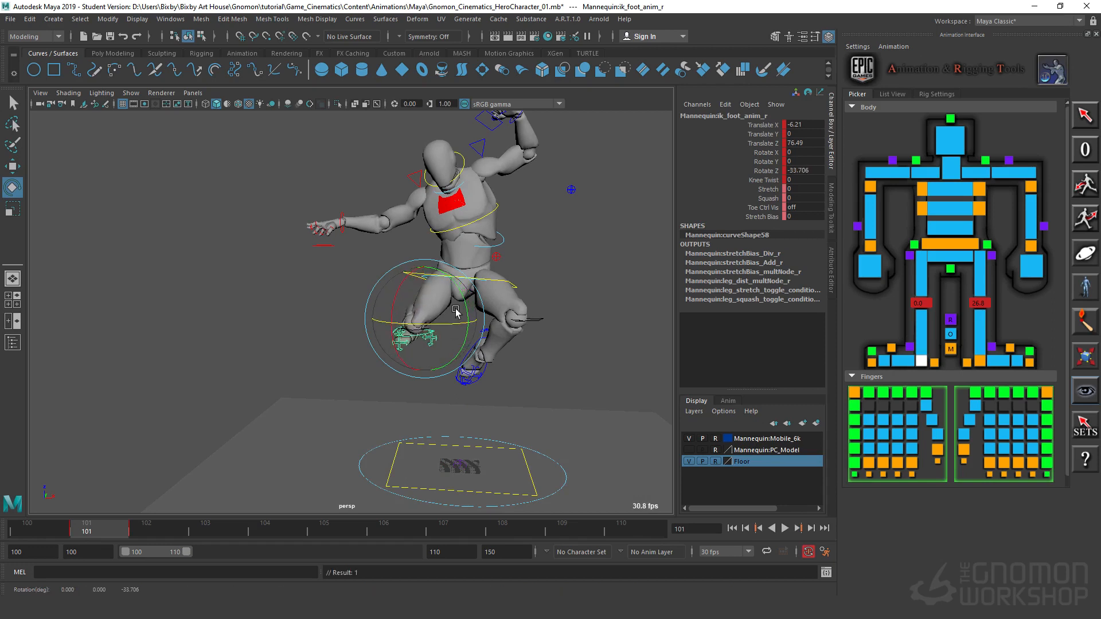
pyautogui.press('w')
pyautogui.moveTo(459, 286); pyautogui.dragTo(486, 314)
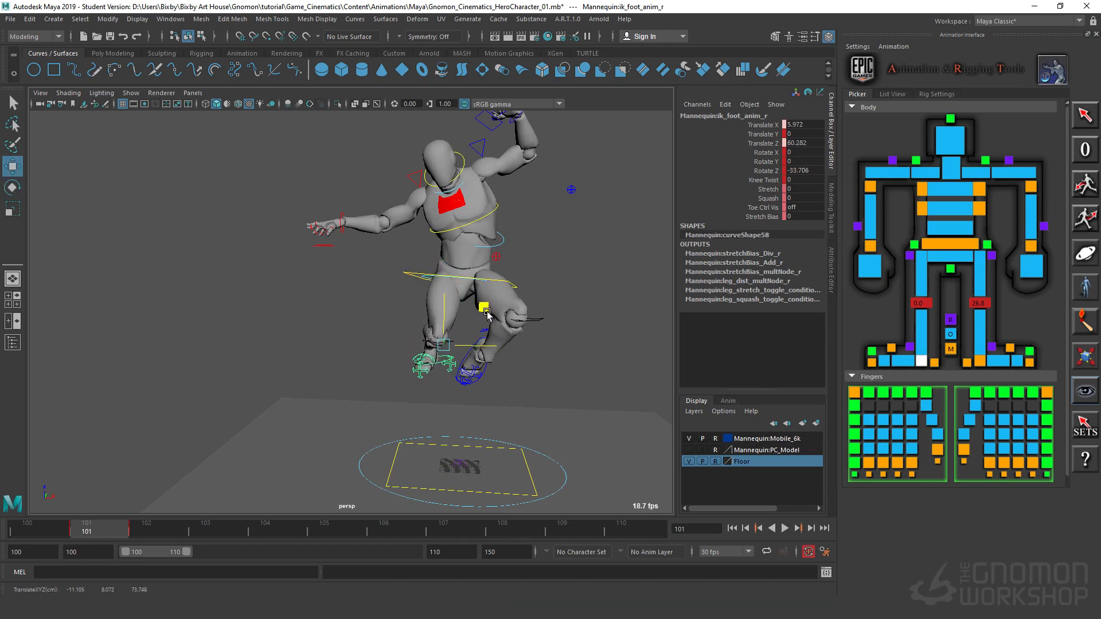
# Step: Increase the right foot's Knee Twist to about 33 to swing the right knee outward
pyautogui.click(762, 180)
pyautogui.moveTo(568, 286); pyautogui.dragTo(583, 314, button='middle')
pyautogui.click(443, 378)
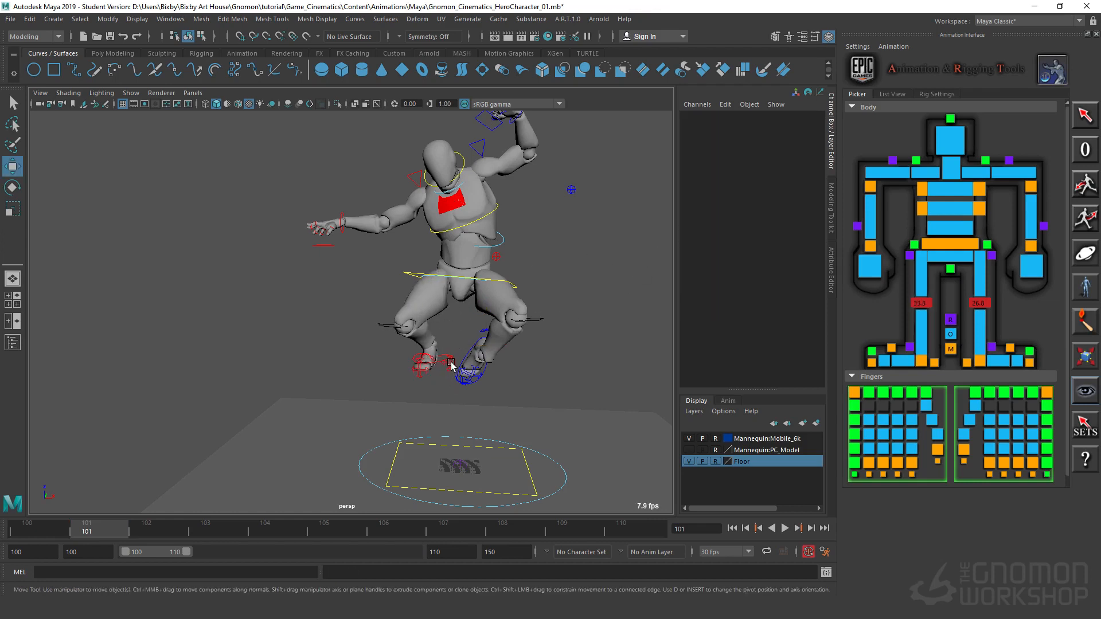
# Step: Select the right toe tip control and set its Rotate Y to 0
pyautogui.click(420, 375)
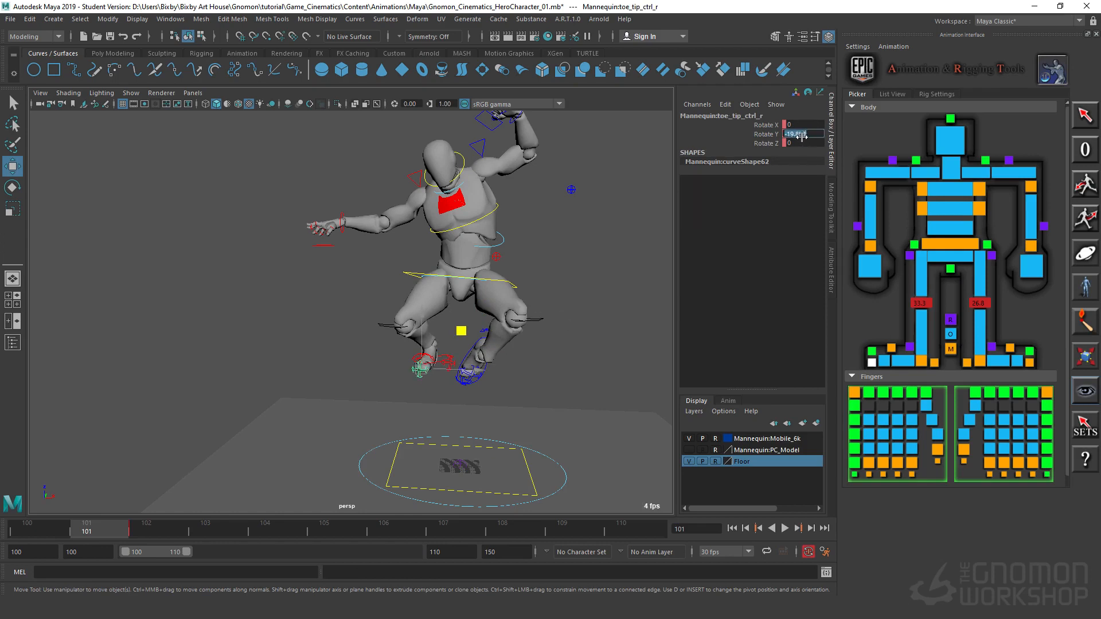
pyautogui.write('0')
pyautogui.press('Return')
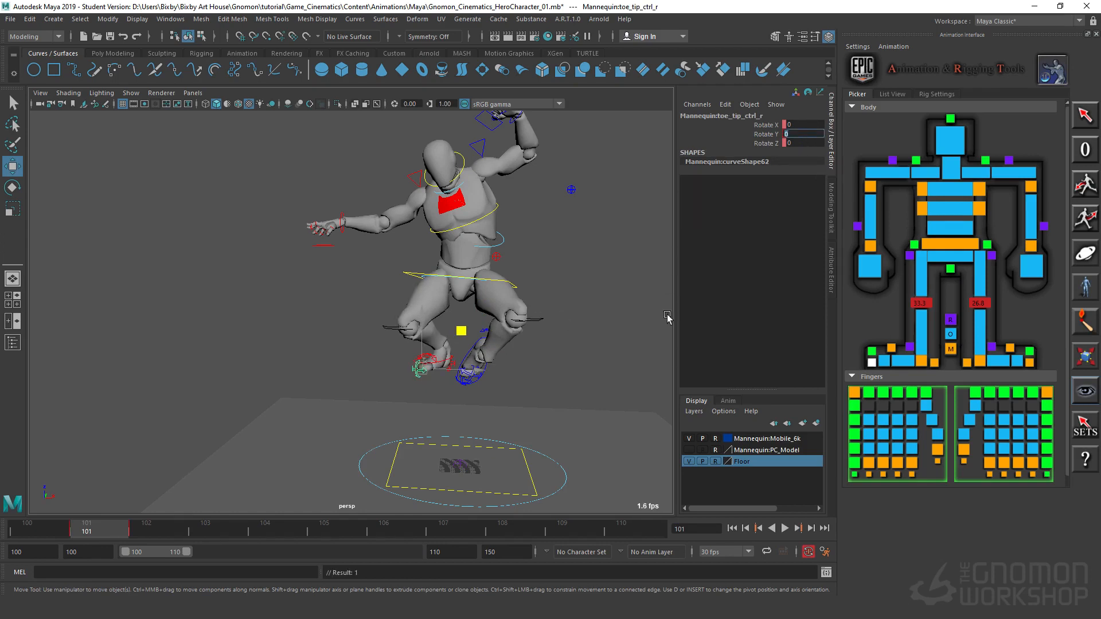
pyautogui.keyDown('alt'); pyautogui.moveTo(555, 393); pyautogui.dragTo(617, 380, button='right'); pyautogui.keyUp('alt')
pyautogui.keyDown('alt'); pyautogui.moveTo(542, 393); pyautogui.dragTo(477, 373, button='middle'); pyautogui.keyUp('alt')
pyautogui.keyDown('alt'); pyautogui.moveTo(477, 374); pyautogui.dragTo(436, 375); pyautogui.keyUp('alt')
pyautogui.keyDown('alt'); pyautogui.moveTo(436, 376); pyautogui.dragTo(499, 380, button='right'); pyautogui.keyUp('alt')
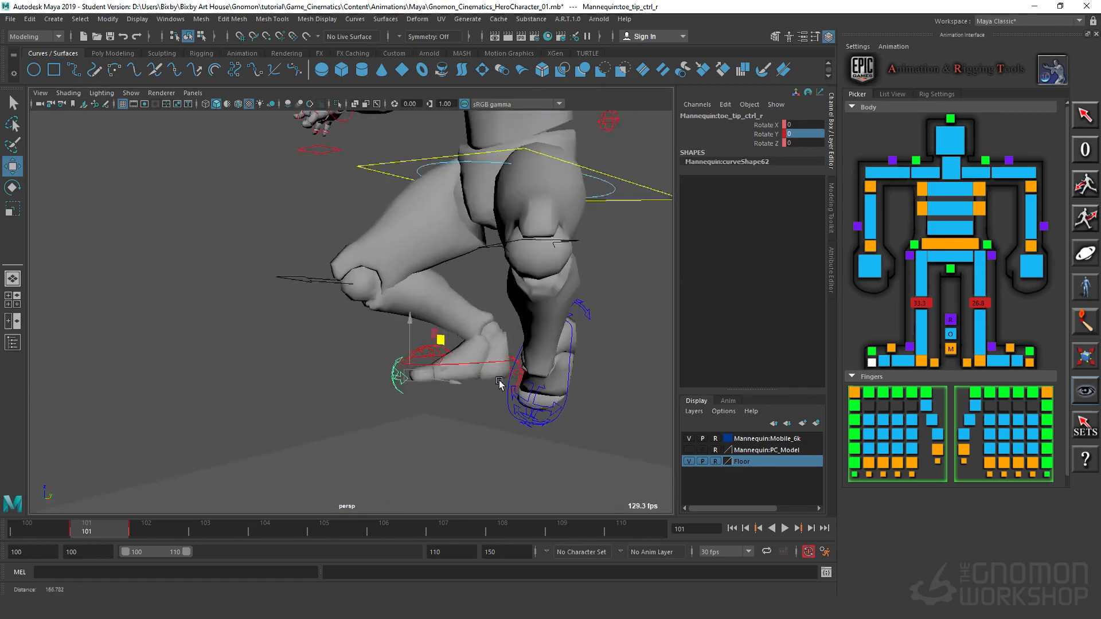
# Step: Rotate the right foot IK control so the tucked foot's toes point downward
pyautogui.keyDown('alt'); pyautogui.moveTo(499, 380); pyautogui.dragTo(486, 368); pyautogui.keyUp('alt')
pyautogui.click(488, 367)
pyautogui.press('e')
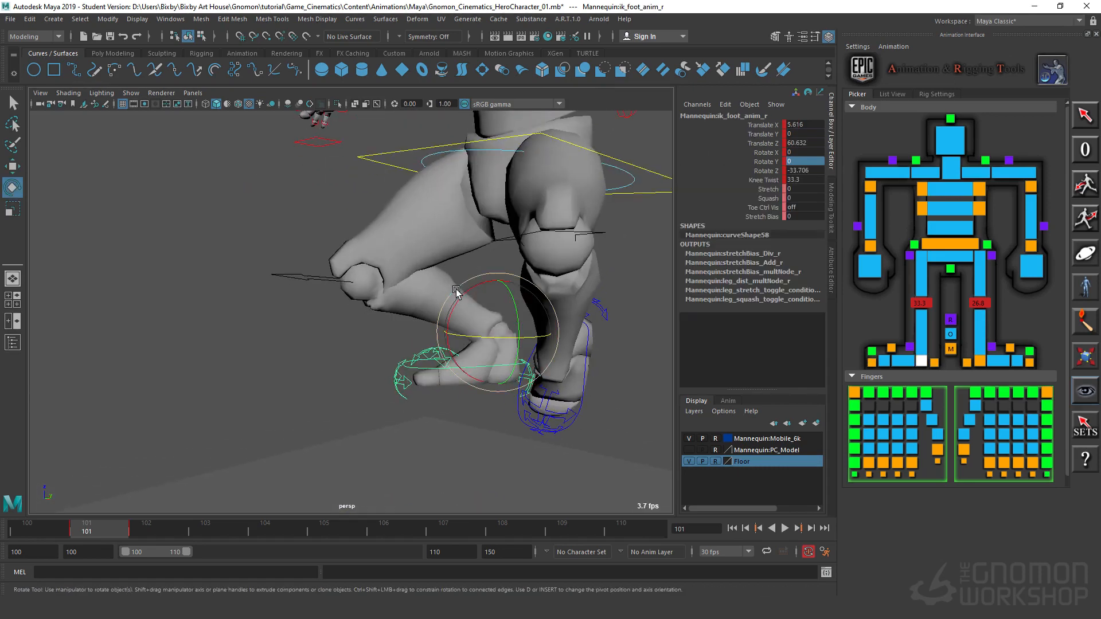
pyautogui.moveTo(462, 293); pyautogui.dragTo(473, 351)
# Step: Lower the left foot IK control to about Translate X -15.5 and Z 25.1, extending the left leg toward the floor
pyautogui.press('w')
pyautogui.click(476, 365)
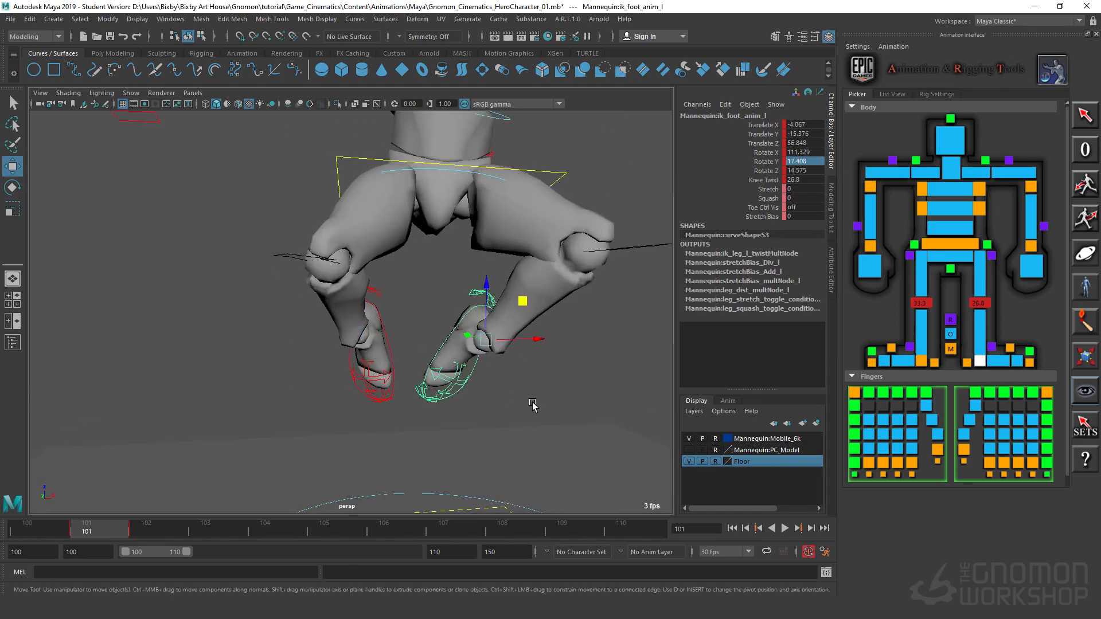
pyautogui.scroll(-6, 473, 338)
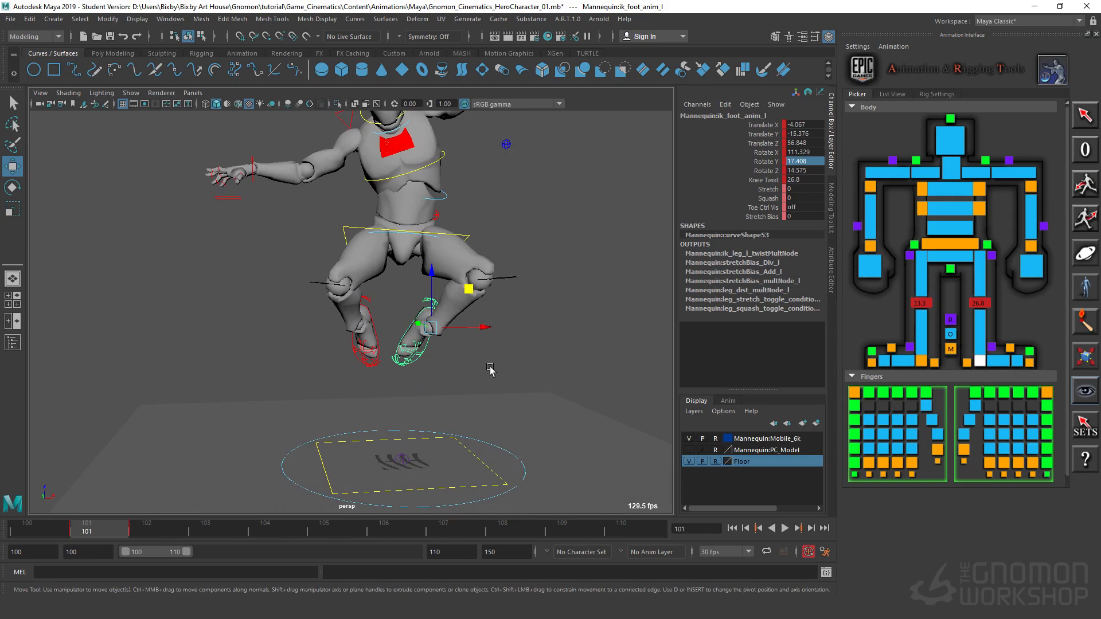
pyautogui.keyDown('alt'); pyautogui.moveTo(491, 370); pyautogui.dragTo(437, 428); pyautogui.keyUp('alt')
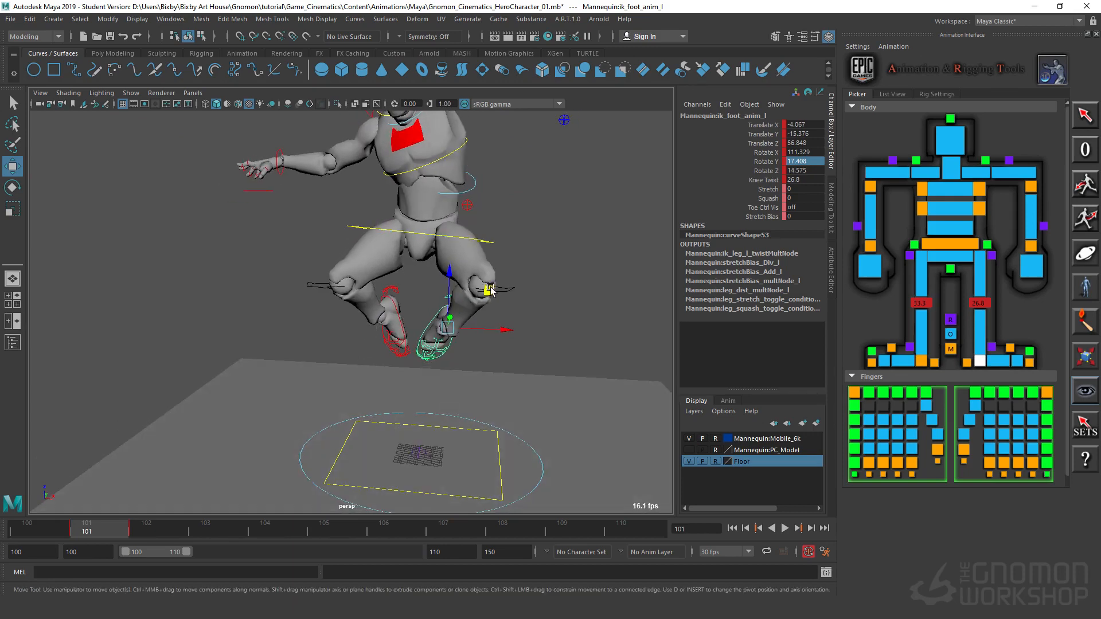
pyautogui.moveTo(493, 291); pyautogui.dragTo(467, 351)
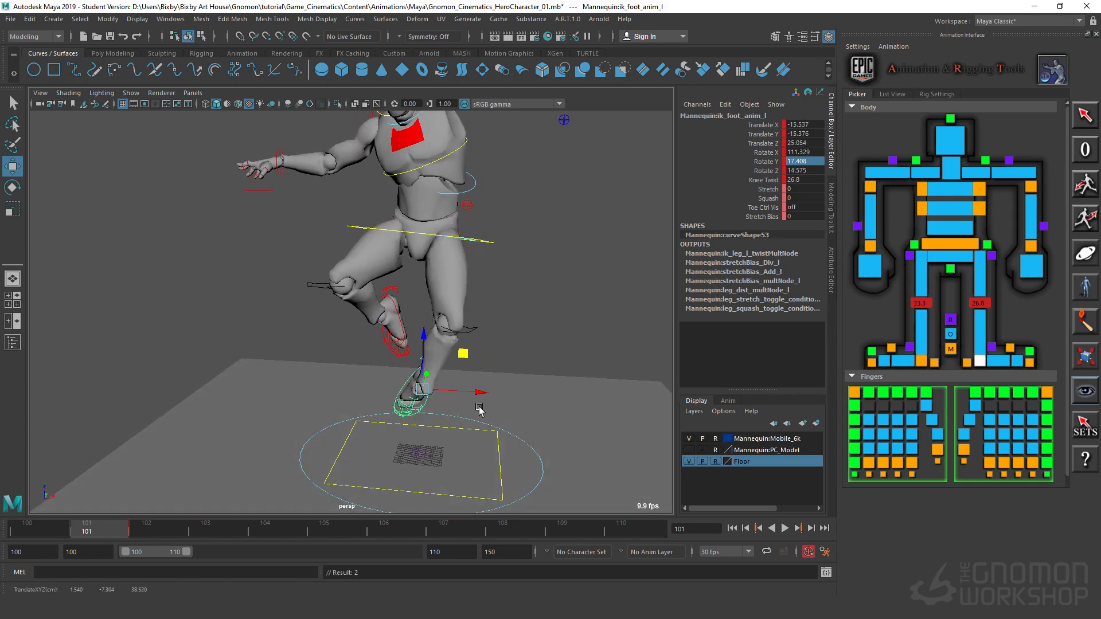
# Step: Rotate the left foot IK control to about Rotate X 67.2, Y 13.0 and Z -4.4
pyautogui.keyDown('alt'); pyautogui.moveTo(479, 409); pyautogui.dragTo(404, 334); pyautogui.keyUp('alt')
pyautogui.press('e')
pyautogui.moveTo(332, 391); pyautogui.dragTo(416, 401)
pyautogui.moveTo(341, 375); pyautogui.dragTo(354, 406)
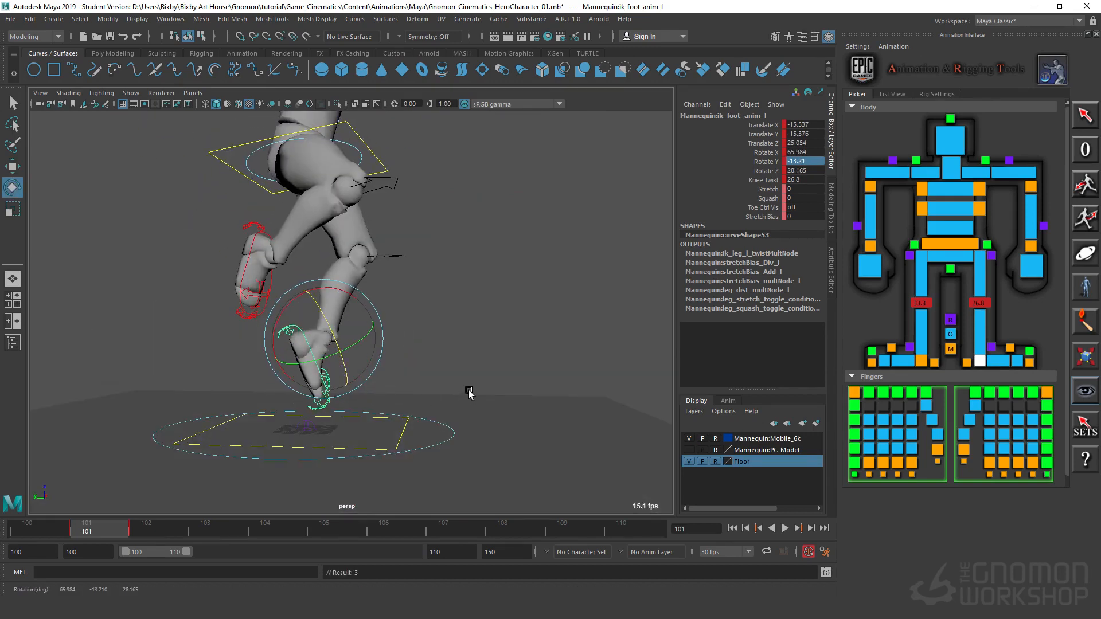
pyautogui.keyDown('alt'); pyautogui.moveTo(470, 393); pyautogui.dragTo(386, 393); pyautogui.keyUp('alt')
pyautogui.moveTo(523, 376); pyautogui.dragTo(508, 390)
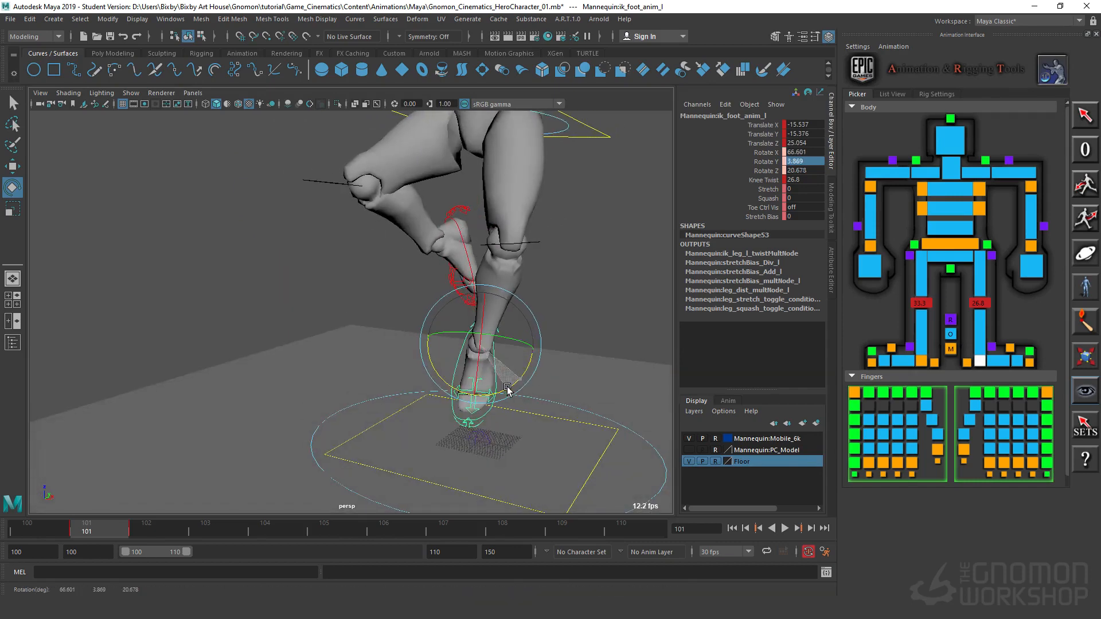
pyautogui.moveTo(475, 337); pyautogui.dragTo(450, 340)
pyautogui.keyDown('alt'); pyautogui.moveTo(465, 383); pyautogui.dragTo(406, 363); pyautogui.keyUp('alt')
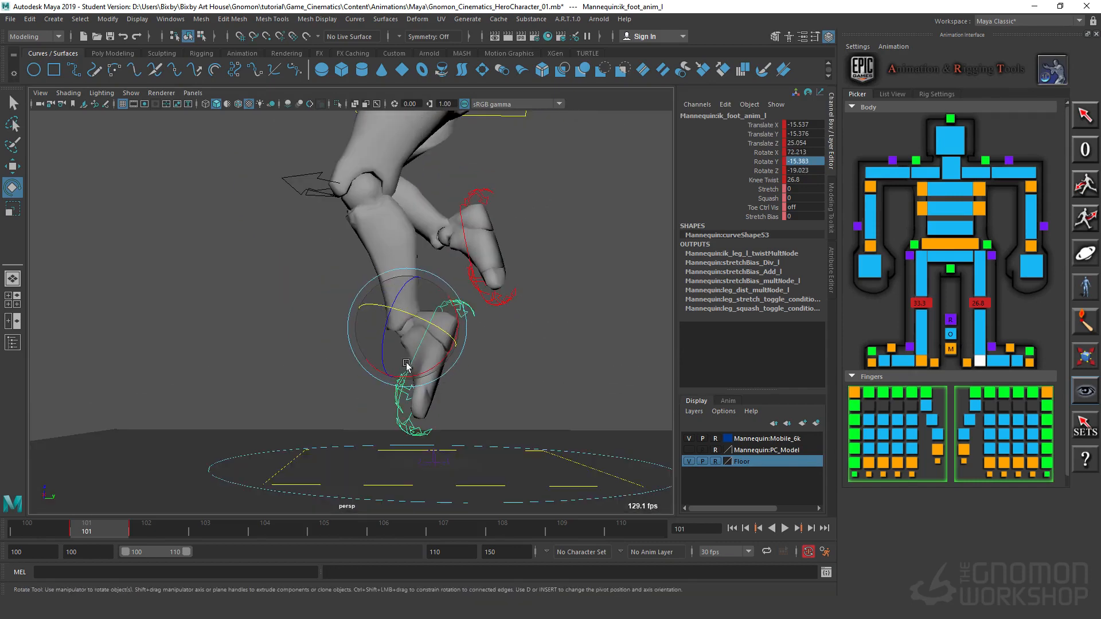
pyautogui.moveTo(428, 316); pyautogui.dragTo(440, 331)
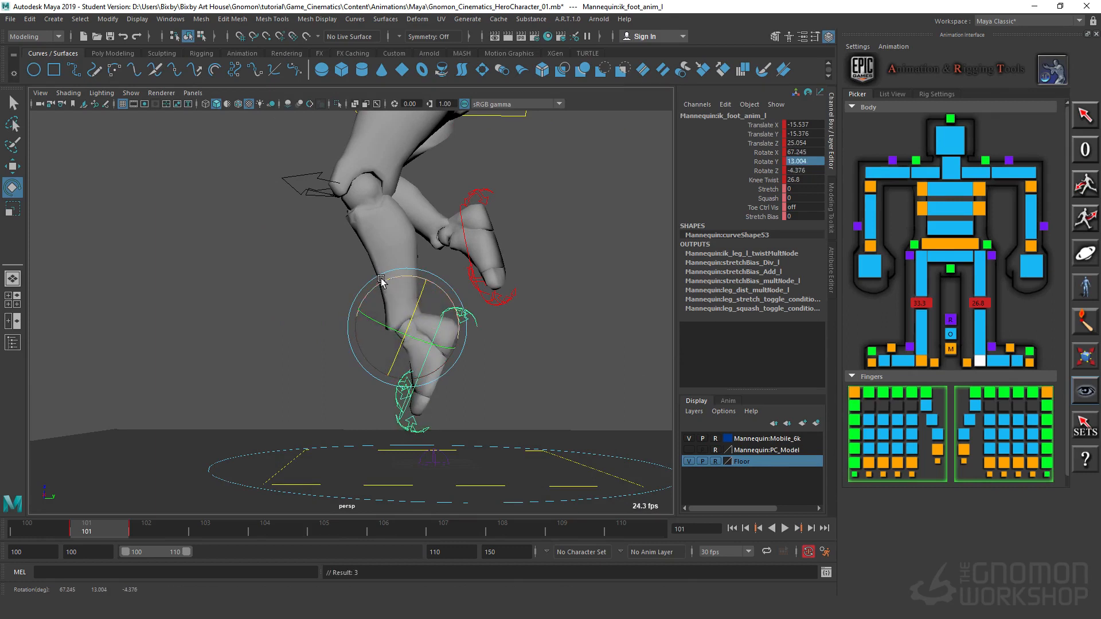
# Step: Select the main body control and examine the hip and torso pose from several angles
pyautogui.press('w')
pyautogui.moveTo(443, 293); pyautogui.dragTo(476, 311)
pyautogui.keyDown('alt'); pyautogui.moveTo(347, 310); pyautogui.dragTo(309, 304, button='right'); pyautogui.keyUp('alt')
pyautogui.keyDown('alt'); pyautogui.moveTo(310, 304); pyautogui.dragTo(499, 236); pyautogui.keyUp('alt')
pyautogui.keyDown('alt'); pyautogui.moveTo(499, 236); pyautogui.dragTo(566, 283, button='middle'); pyautogui.keyUp('alt')
pyautogui.keyDown('alt'); pyautogui.moveTo(566, 283); pyautogui.dragTo(441, 217); pyautogui.keyUp('alt')
pyautogui.click(508, 261)
pyautogui.keyDown('alt'); pyautogui.moveTo(344, 328); pyautogui.dragTo(536, 367); pyautogui.keyUp('alt')
pyautogui.keyDown('alt'); pyautogui.moveTo(536, 367); pyautogui.dragTo(600, 362, button='right'); pyautogui.keyUp('alt')
pyautogui.keyDown('alt'); pyautogui.moveTo(600, 361); pyautogui.dragTo(278, 423, button='middle'); pyautogui.keyUp('alt')
pyautogui.keyDown('alt'); pyautogui.moveTo(278, 422); pyautogui.dragTo(382, 369); pyautogui.keyUp('alt')
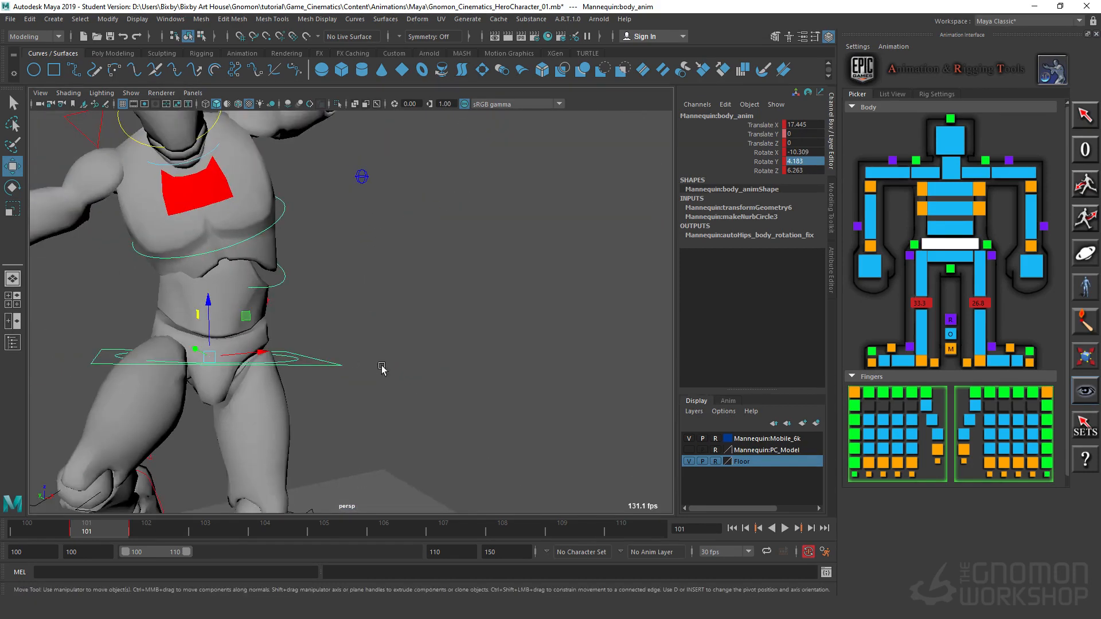
# Step: Shift the mid-spine IK control slightly sideways to about Translate X 0.6
pyautogui.keyDown('alt'); pyautogui.moveTo(382, 369); pyautogui.dragTo(437, 356, button='middle'); pyautogui.keyUp('alt')
pyautogui.keyDown('alt'); pyautogui.moveTo(438, 356); pyautogui.dragTo(467, 359, button='right'); pyautogui.keyUp('alt')
pyautogui.keyDown('alt'); pyautogui.moveTo(467, 359); pyautogui.dragTo(497, 384, button='middle'); pyautogui.keyUp('alt')
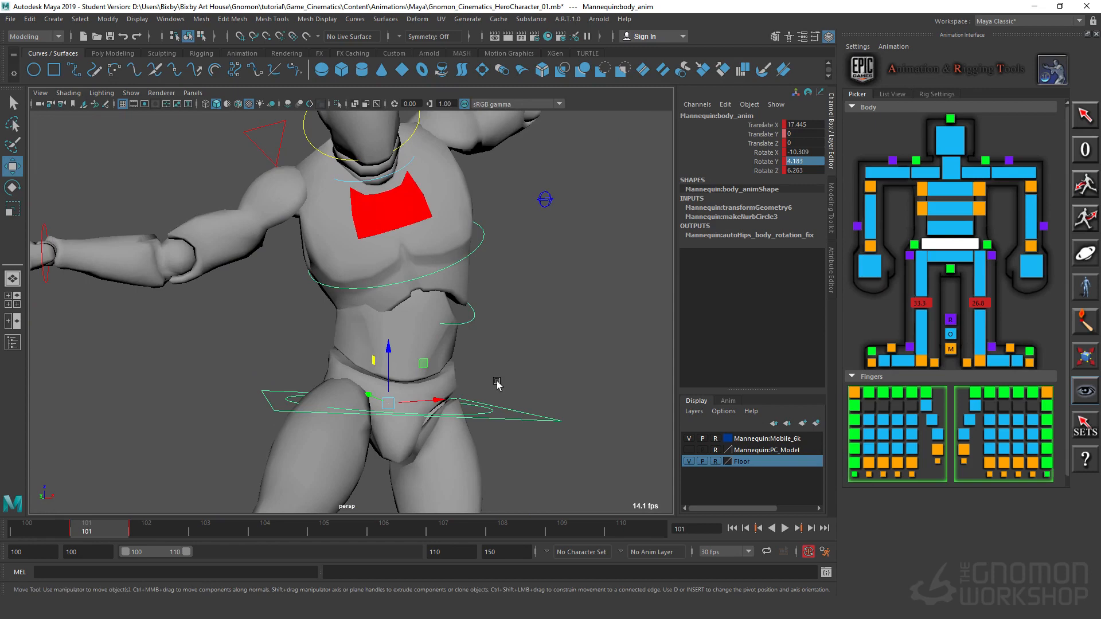
pyautogui.click(461, 323)
pyautogui.moveTo(454, 285); pyautogui.dragTo(443, 294)
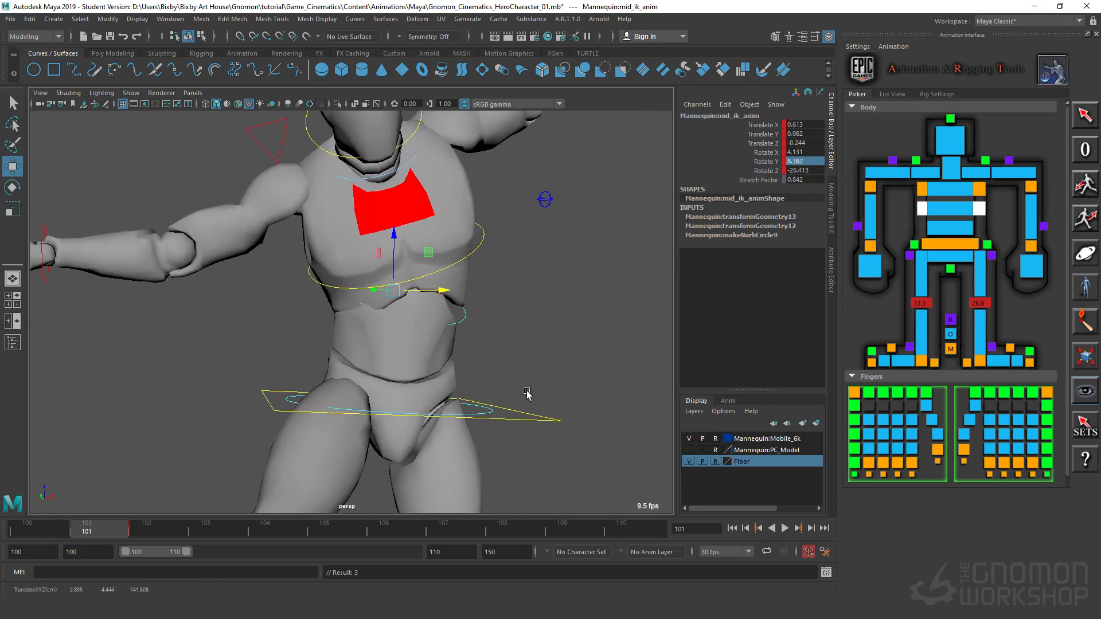
# Step: Rotate the main body control to about Rotate X -12.0, Y 19.0 and Z 6.6 to tilt the hips
pyautogui.moveTo(542, 406); pyautogui.dragTo(526, 443)
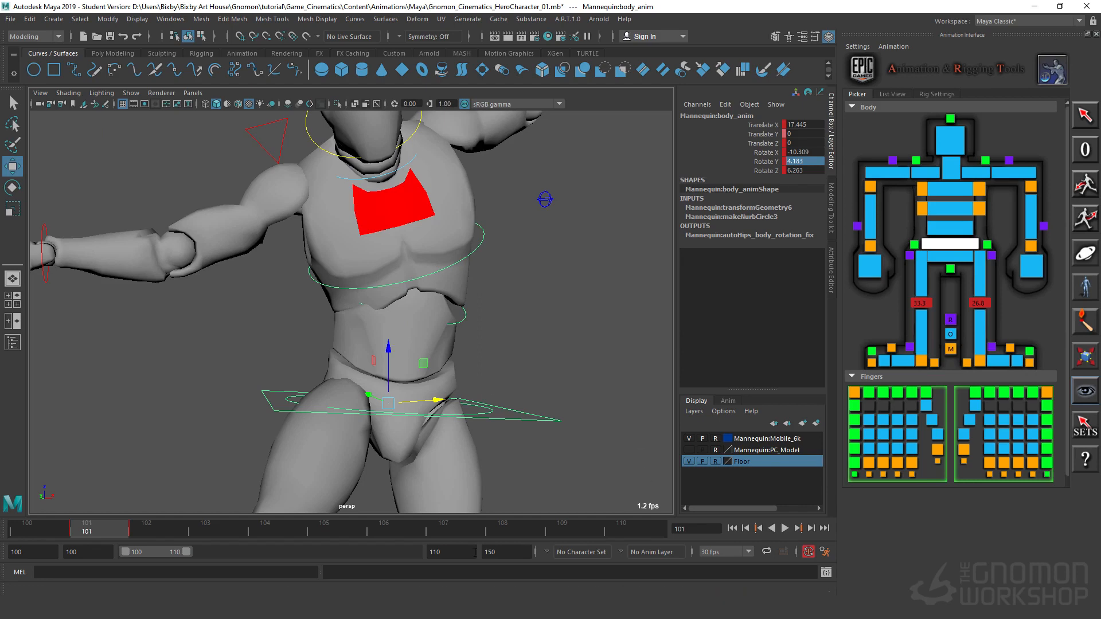
pyautogui.keyDown('alt'); pyautogui.moveTo(542, 354); pyautogui.dragTo(413, 359); pyautogui.keyUp('alt')
pyautogui.press('e')
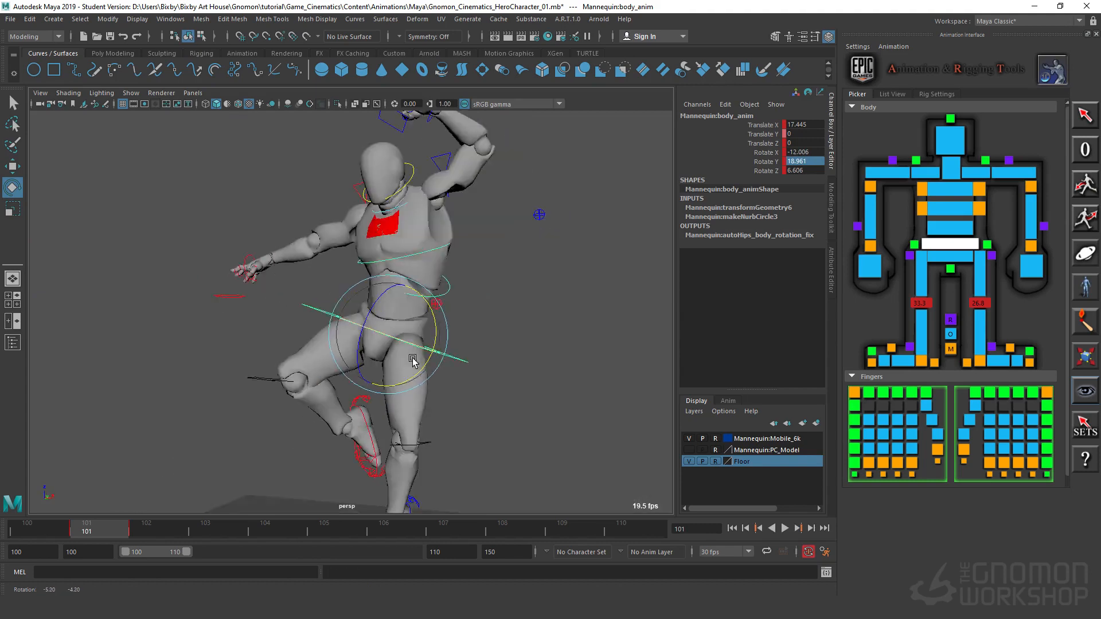
pyautogui.keyDown('alt'); pyautogui.moveTo(413, 359); pyautogui.dragTo(504, 357, button='right'); pyautogui.keyUp('alt')
pyautogui.keyDown('alt'); pyautogui.moveTo(452, 366); pyautogui.dragTo(490, 377); pyautogui.keyUp('alt')
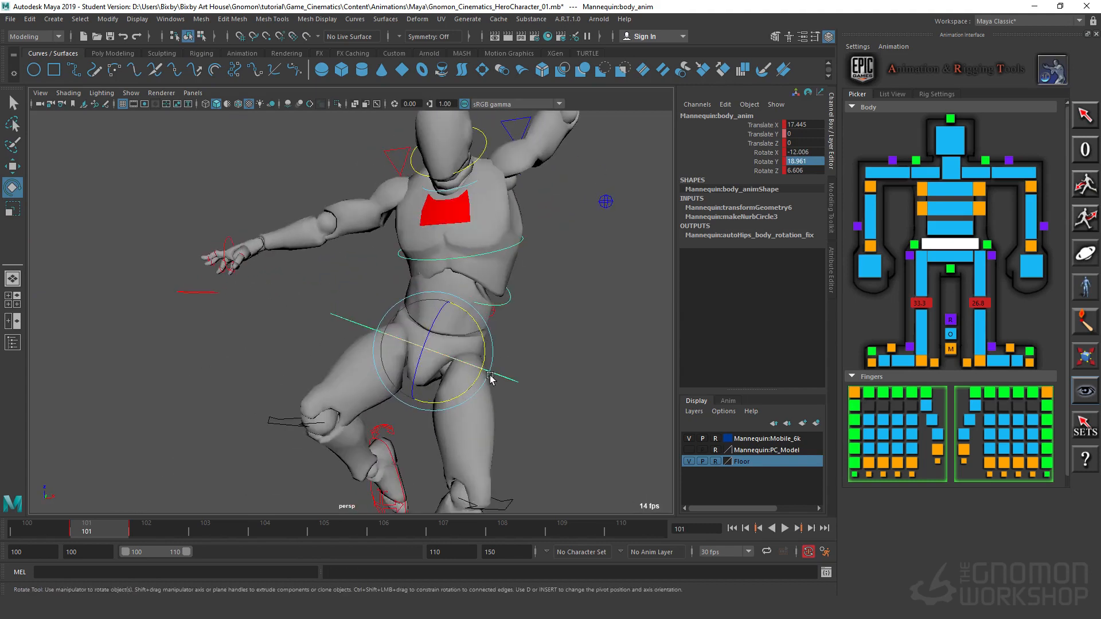
# Step: Rotate the chest IK control to about Rotate X -14.2, Y -26.6 and Z -29.5
pyautogui.keyDown('alt'); pyautogui.moveTo(490, 369); pyautogui.dragTo(445, 401, button='middle'); pyautogui.keyUp('alt')
pyautogui.keyDown('alt'); pyautogui.moveTo(445, 401); pyautogui.dragTo(484, 390); pyautogui.keyUp('alt')
pyautogui.keyDown('alt'); pyautogui.moveTo(484, 390); pyautogui.dragTo(581, 355, button='right'); pyautogui.keyUp('alt')
pyautogui.keyDown('alt'); pyautogui.moveTo(566, 355); pyautogui.dragTo(561, 340); pyautogui.keyUp('alt')
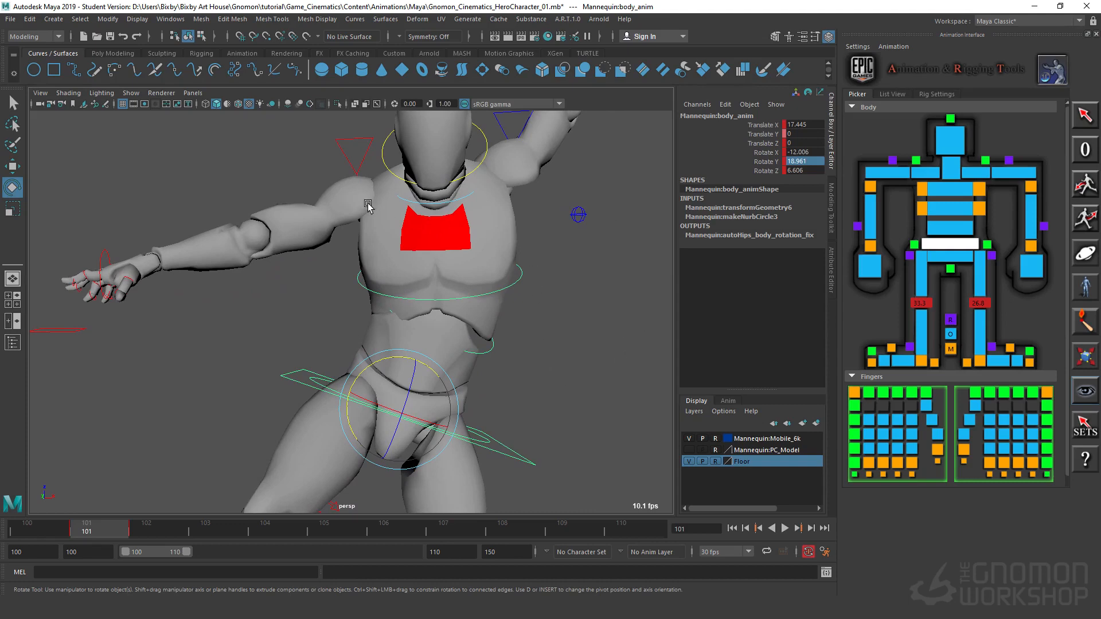
pyautogui.keyDown('alt'); pyautogui.moveTo(569, 437); pyautogui.dragTo(411, 425); pyautogui.keyUp('alt')
pyautogui.keyDown('alt'); pyautogui.moveTo(410, 425); pyautogui.dragTo(378, 425, button='right'); pyautogui.keyUp('alt')
pyautogui.keyDown('alt'); pyautogui.moveTo(390, 425); pyautogui.dragTo(553, 401); pyautogui.keyUp('alt')
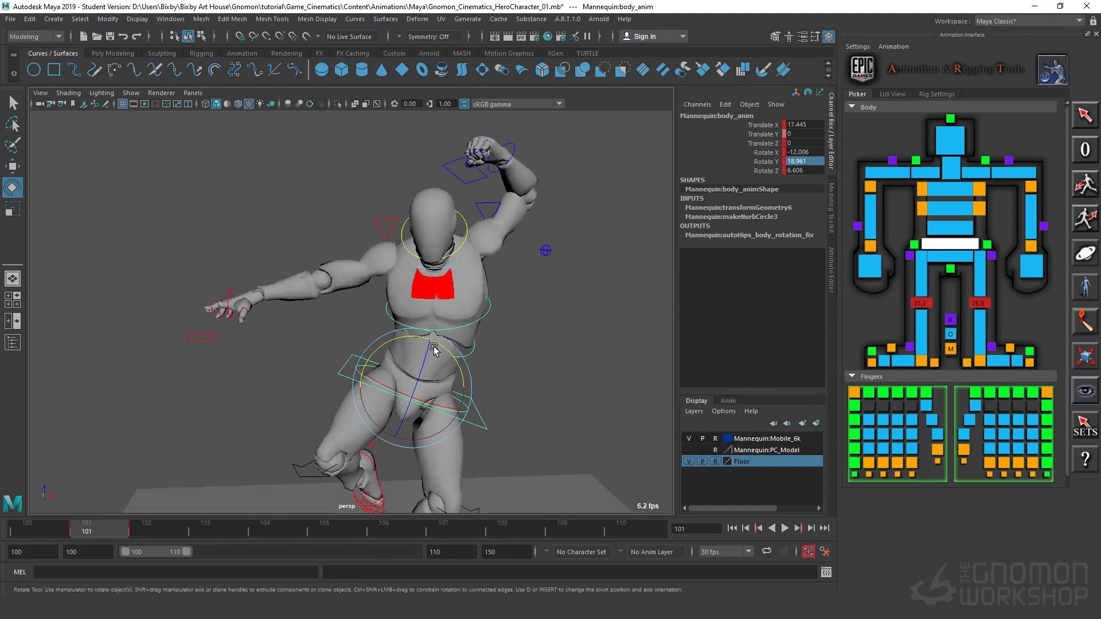
pyautogui.click(505, 304)
pyautogui.click(489, 279)
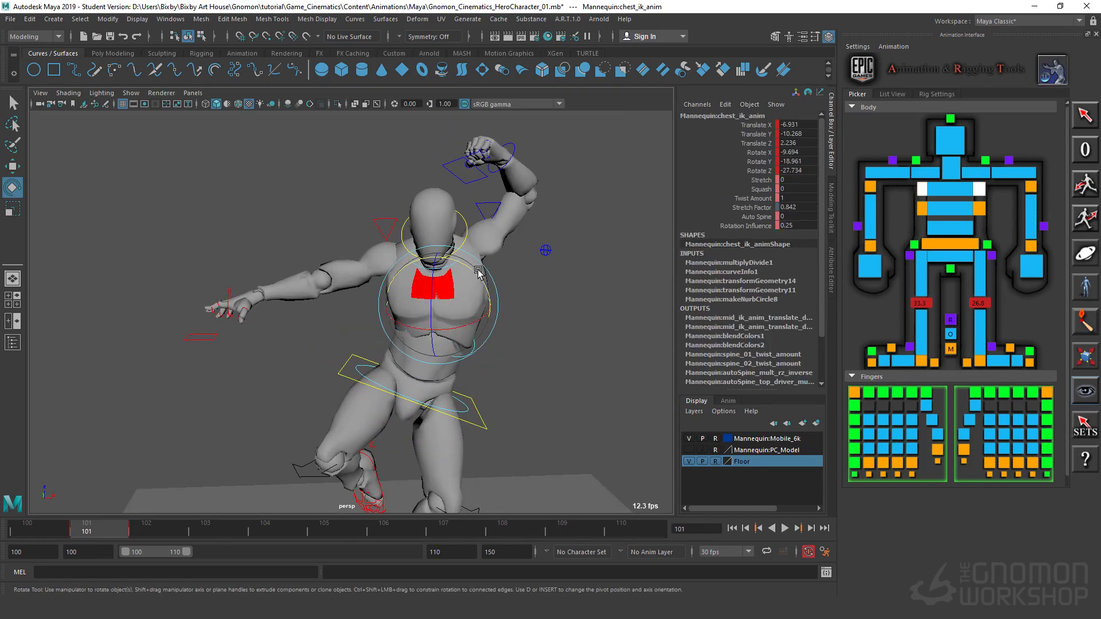
pyautogui.moveTo(477, 270); pyautogui.dragTo(470, 265)
pyautogui.click(531, 375)
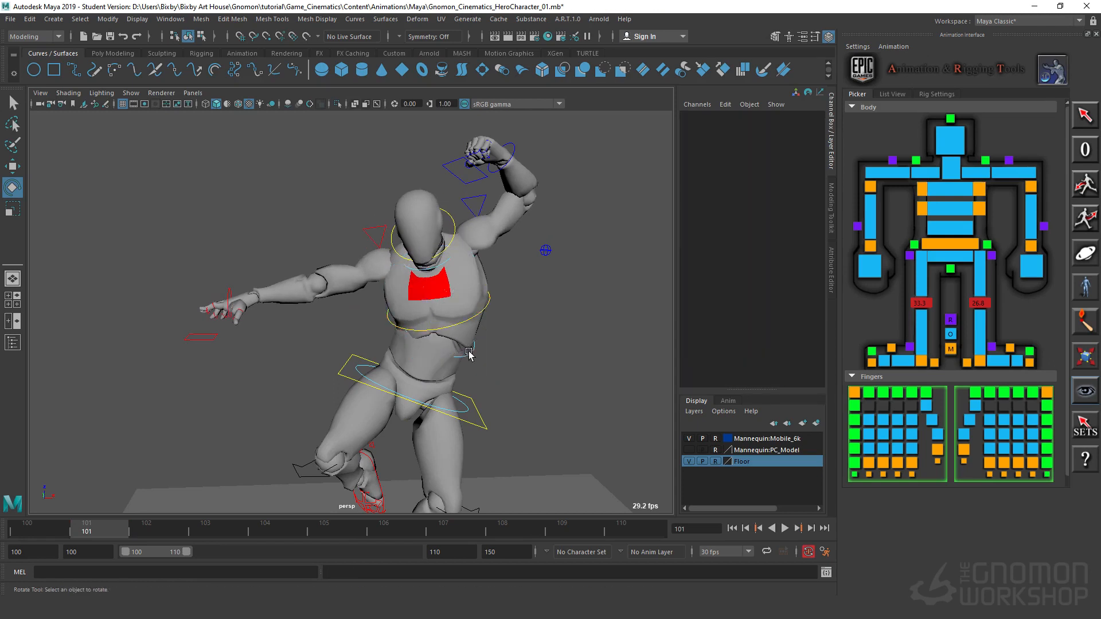
# Step: Rotate the mid-spine IK control to about Rotate X -5.9, Y -11.8 and Z -26.7
pyautogui.click(470, 354)
pyautogui.moveTo(485, 313); pyautogui.dragTo(470, 295)
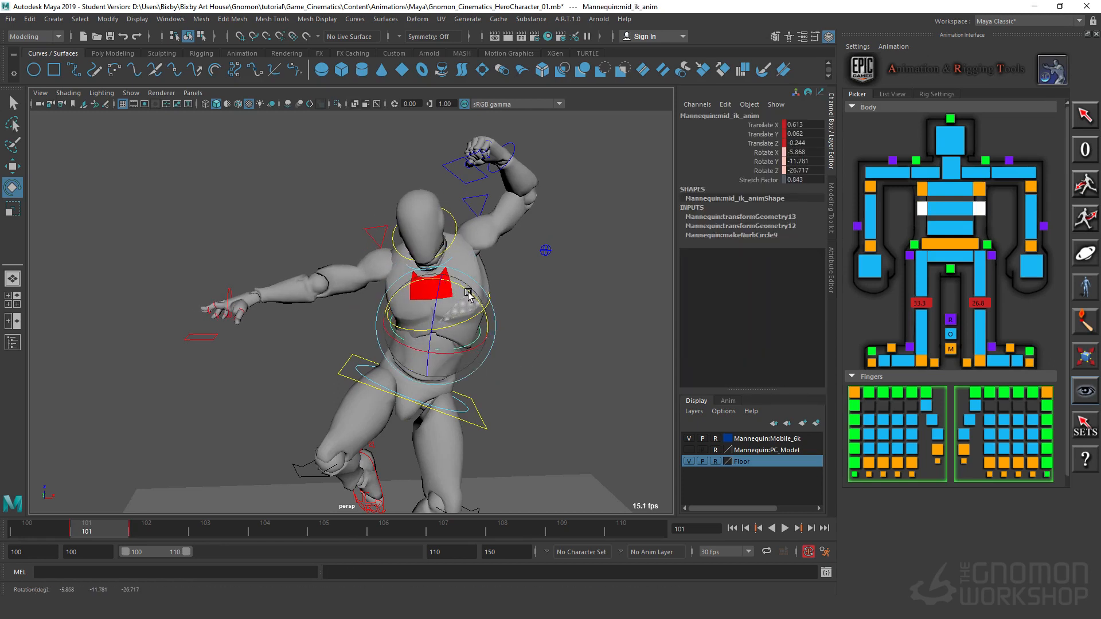
pyautogui.click(539, 297)
# Step: Twist the main body control to about Rotate X -33.1, Y 12.0 and Z 12.9
pyautogui.click(487, 310)
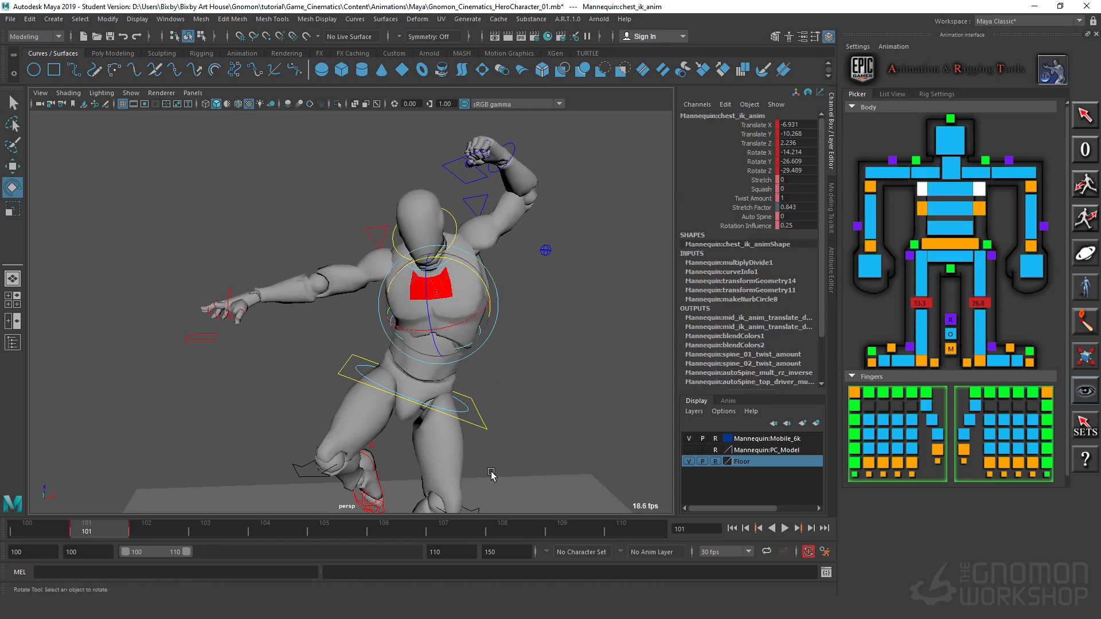
pyautogui.moveTo(505, 432); pyautogui.dragTo(480, 419)
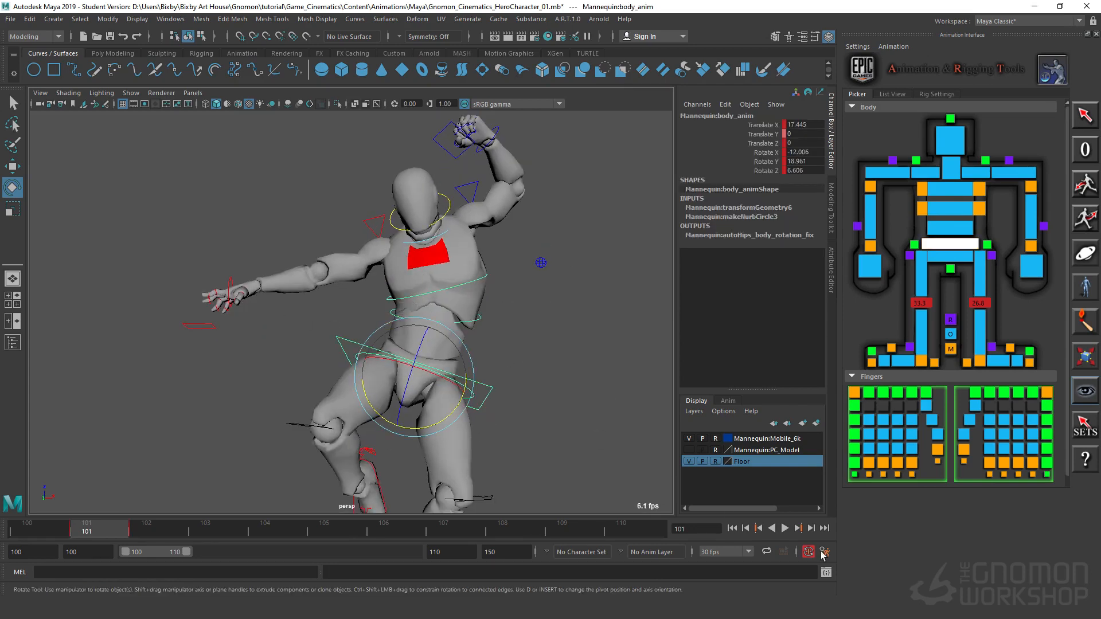
pyautogui.click(488, 328)
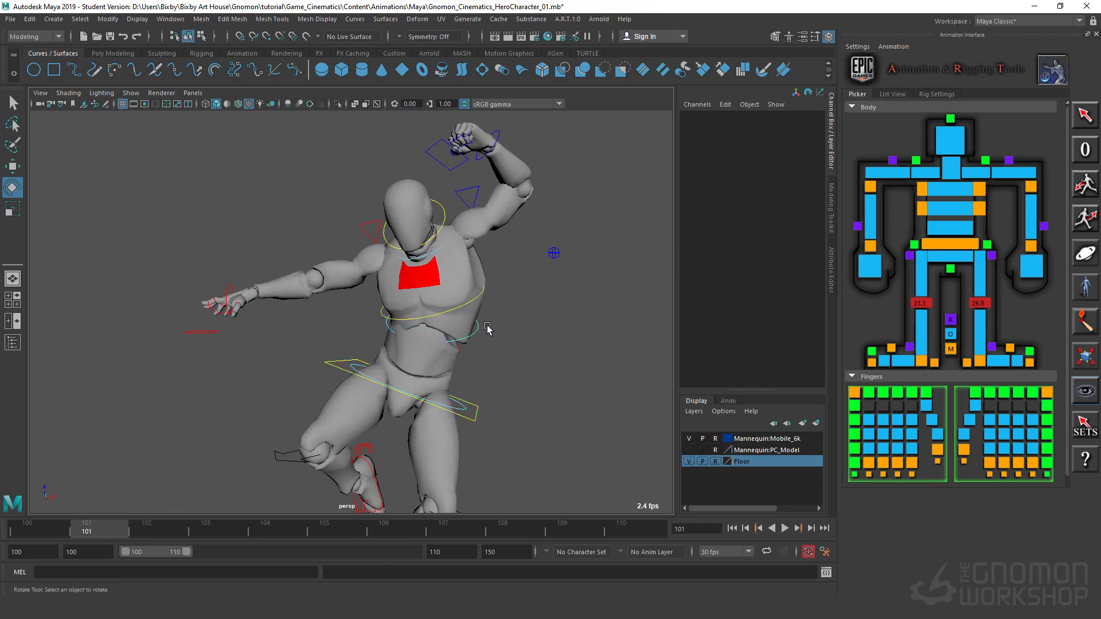
pyautogui.click(460, 309)
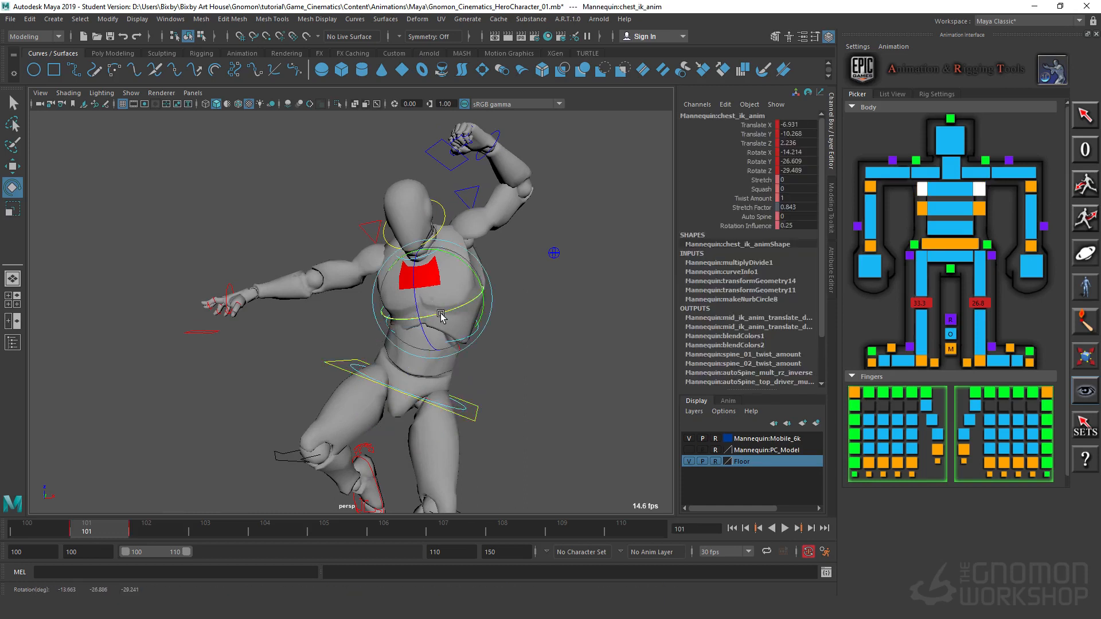
pyautogui.moveTo(485, 445); pyautogui.dragTo(460, 383)
pyautogui.hotkey('ctrl', 'z')
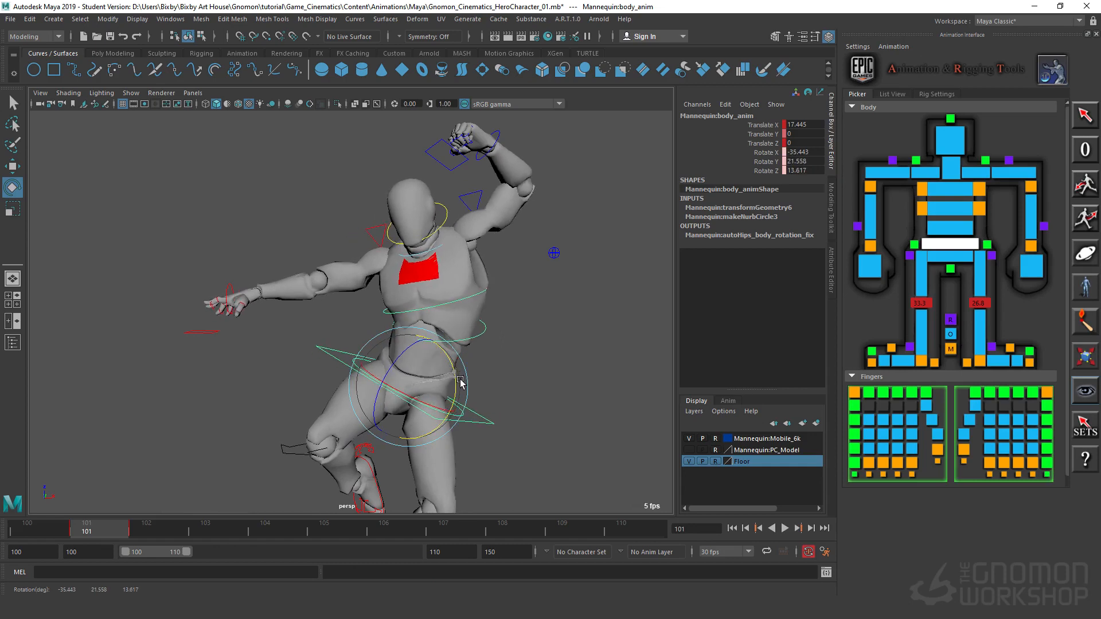
pyautogui.keyDown('alt'); pyautogui.moveTo(527, 358); pyautogui.dragTo(431, 410); pyautogui.keyUp('alt')
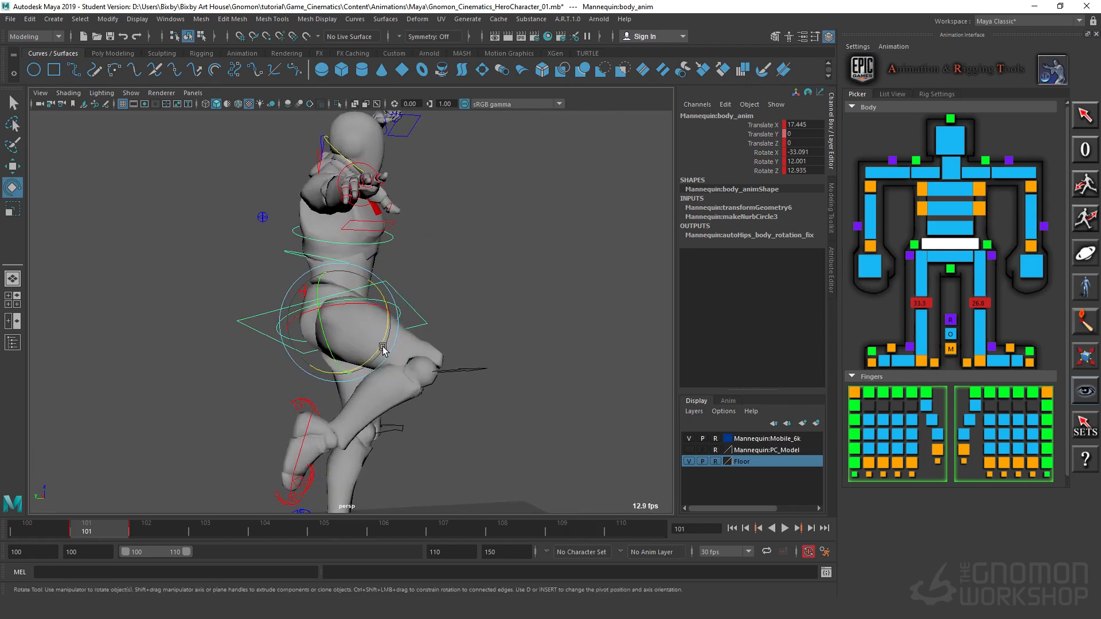
# Step: Tilt the main body control further and counter-rotate the chest IK control to about Rotate X 5.9, Y -34.5 and Z -40.6
pyautogui.moveTo(382, 348); pyautogui.dragTo(391, 329)
pyautogui.click(357, 258)
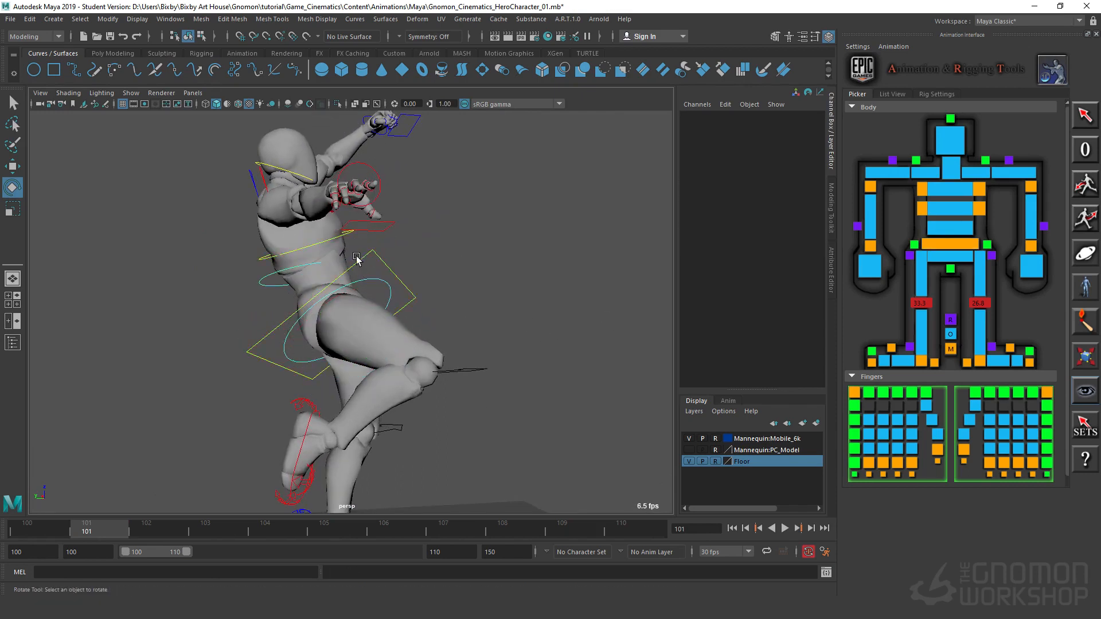
pyautogui.click(268, 262)
pyautogui.moveTo(339, 201); pyautogui.dragTo(351, 226)
# Step: Move the chest IK control to about Translate X -11.3, Y -17.5 and Z -3.1, rotating it to about X 11.6, Y -28.6 and Z -47.0
pyautogui.press('w')
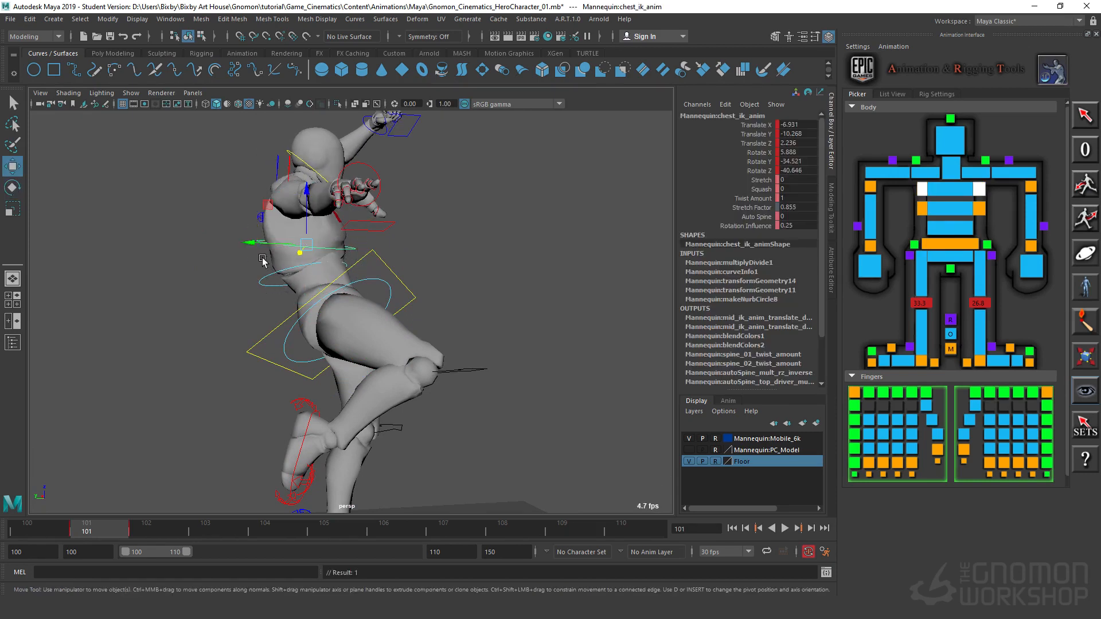
pyautogui.moveTo(257, 240); pyautogui.dragTo(281, 245)
pyautogui.press('e')
pyautogui.keyDown('alt'); pyautogui.moveTo(664, 354); pyautogui.dragTo(355, 319); pyautogui.keyUp('alt')
pyautogui.keyDown('alt'); pyautogui.moveTo(528, 298); pyautogui.dragTo(437, 298, button='right'); pyautogui.keyUp('alt')
pyautogui.moveTo(469, 224); pyautogui.dragTo(438, 244)
pyautogui.keyDown('alt'); pyautogui.moveTo(525, 326); pyautogui.dragTo(498, 307); pyautogui.keyUp('alt')
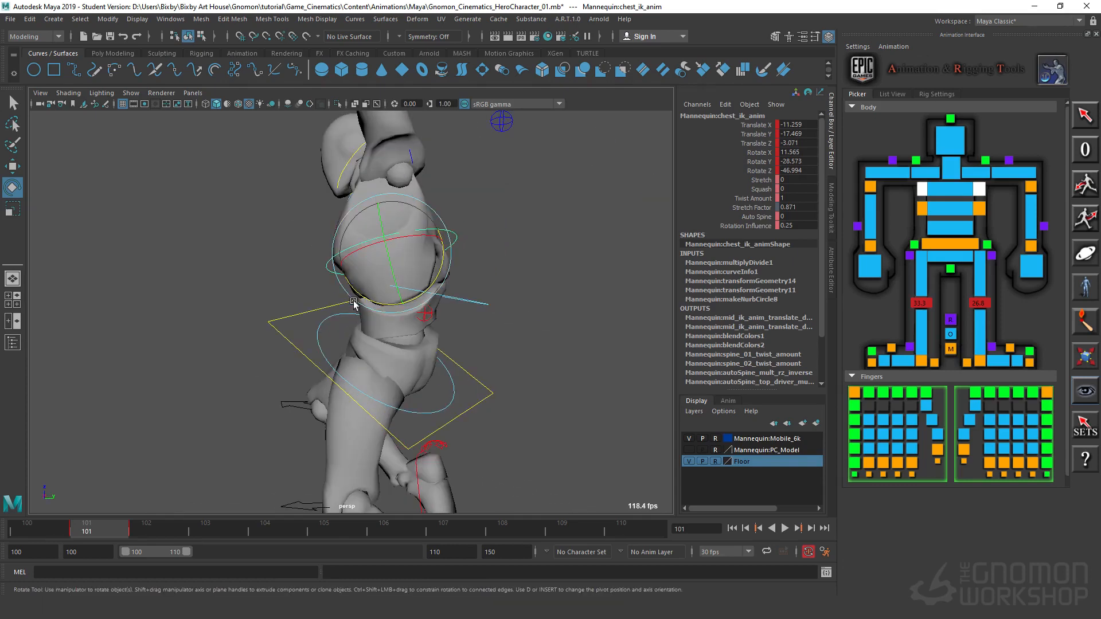
# Step: Rotate the chest IK control to about Rotate Z -62.5 and shift it horizontally over the hips
pyautogui.moveTo(354, 294); pyautogui.dragTo(369, 301)
pyautogui.press('w')
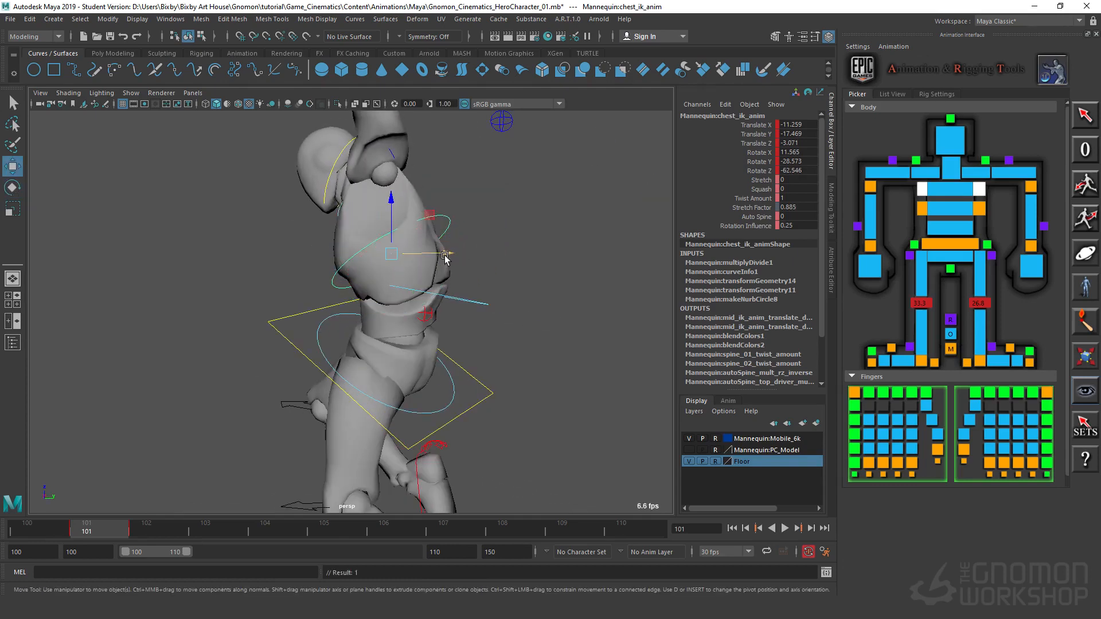
pyautogui.moveTo(445, 258); pyautogui.dragTo(474, 294)
pyautogui.click(486, 302)
pyautogui.click(526, 259)
# Step: Move the right wrist IK control to about Translate X 59.2 and Y -54.2, bringing the right hand in front of the body
pyautogui.keyDown('alt'); pyautogui.moveTo(489, 357); pyautogui.dragTo(486, 214); pyautogui.keyUp('alt')
pyautogui.click(441, 235)
pyautogui.keyDown('alt'); pyautogui.moveTo(367, 418); pyautogui.dragTo(212, 449); pyautogui.keyUp('alt')
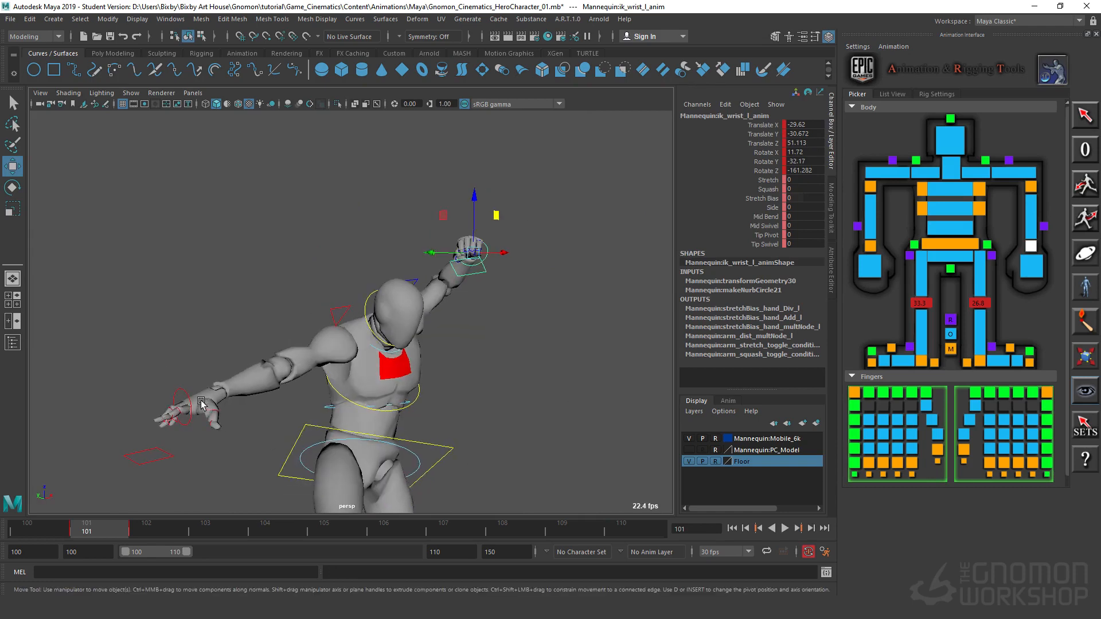
pyautogui.click(183, 396)
pyautogui.keyDown('alt'); pyautogui.moveTo(183, 396); pyautogui.dragTo(294, 323); pyautogui.keyUp('alt')
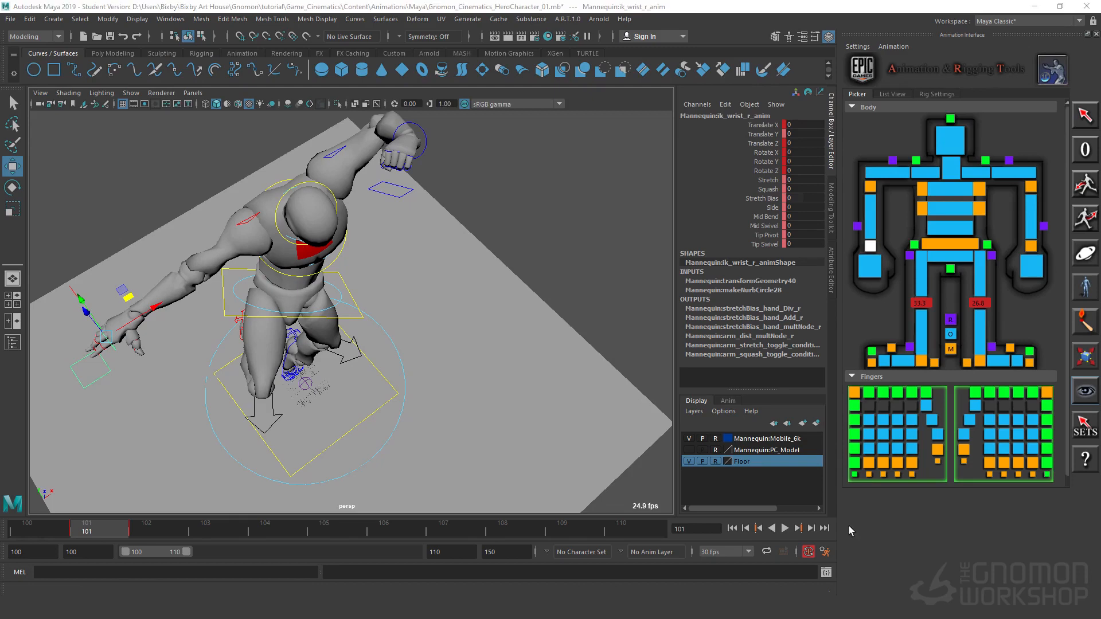
pyautogui.keyDown('alt'); pyautogui.moveTo(191, 388); pyautogui.dragTo(121, 238); pyautogui.keyUp('alt')
pyautogui.moveTo(136, 224); pyautogui.dragTo(326, 308, button='middle')
# Step: Rotate the right wrist IK control to about Rotate Z 146.4 to turn the hand
pyautogui.press('e')
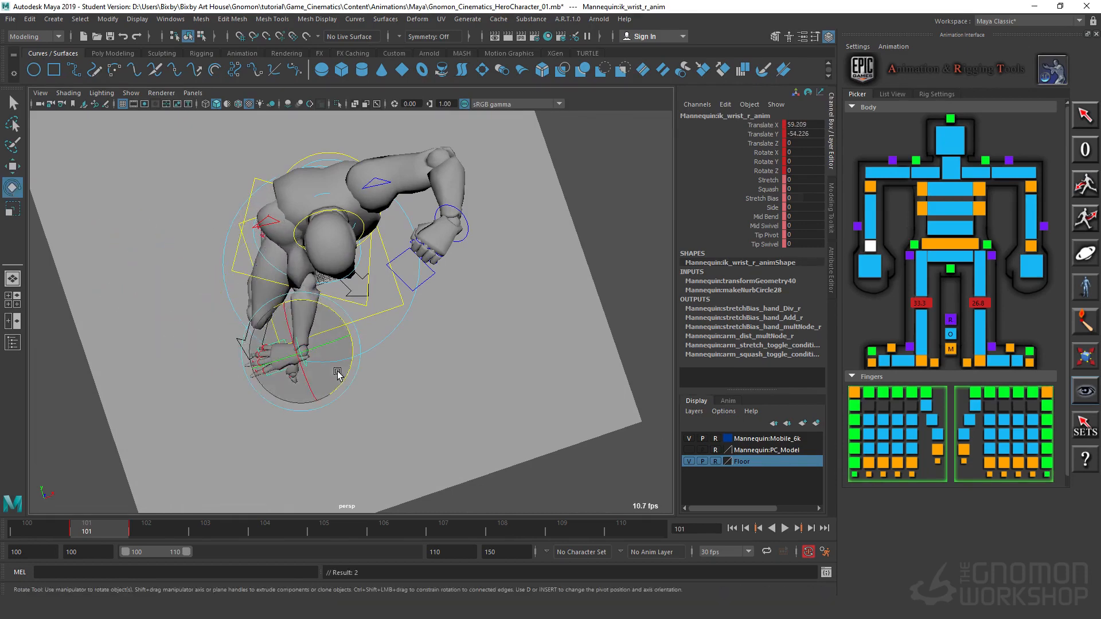
pyautogui.keyDown('alt'); pyautogui.moveTo(262, 333); pyautogui.dragTo(281, 270); pyautogui.keyUp('alt')
pyautogui.keyDown('alt'); pyautogui.moveTo(281, 270); pyautogui.dragTo(398, 327, button='right'); pyautogui.keyUp('alt')
pyautogui.keyDown('alt'); pyautogui.moveTo(398, 327); pyautogui.dragTo(414, 297); pyautogui.keyUp('alt')
pyautogui.click(385, 293)
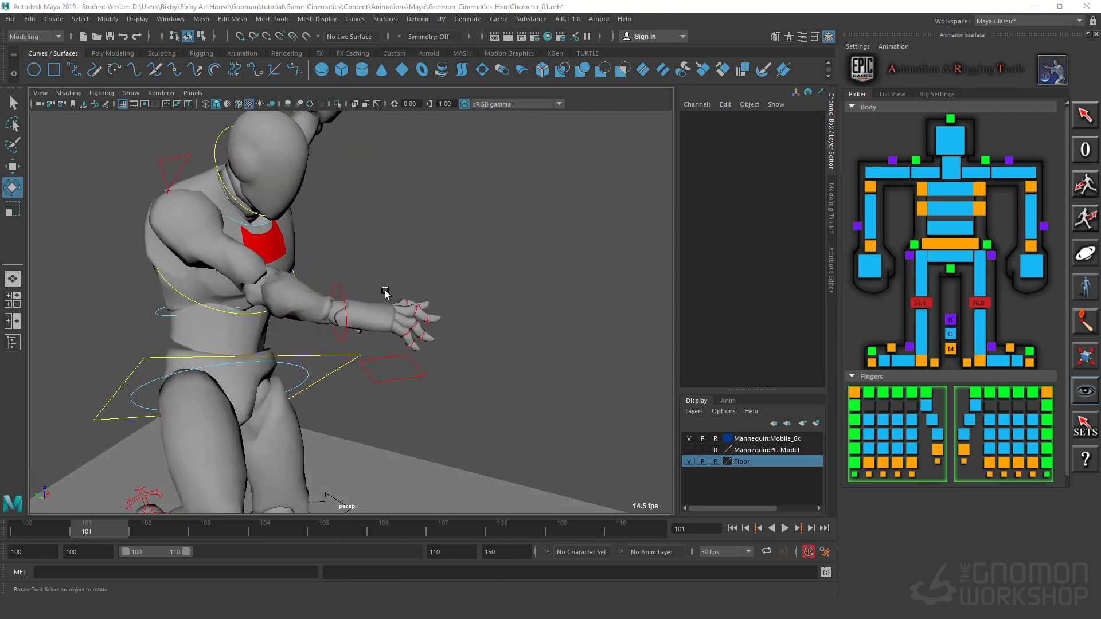
pyautogui.click(340, 293)
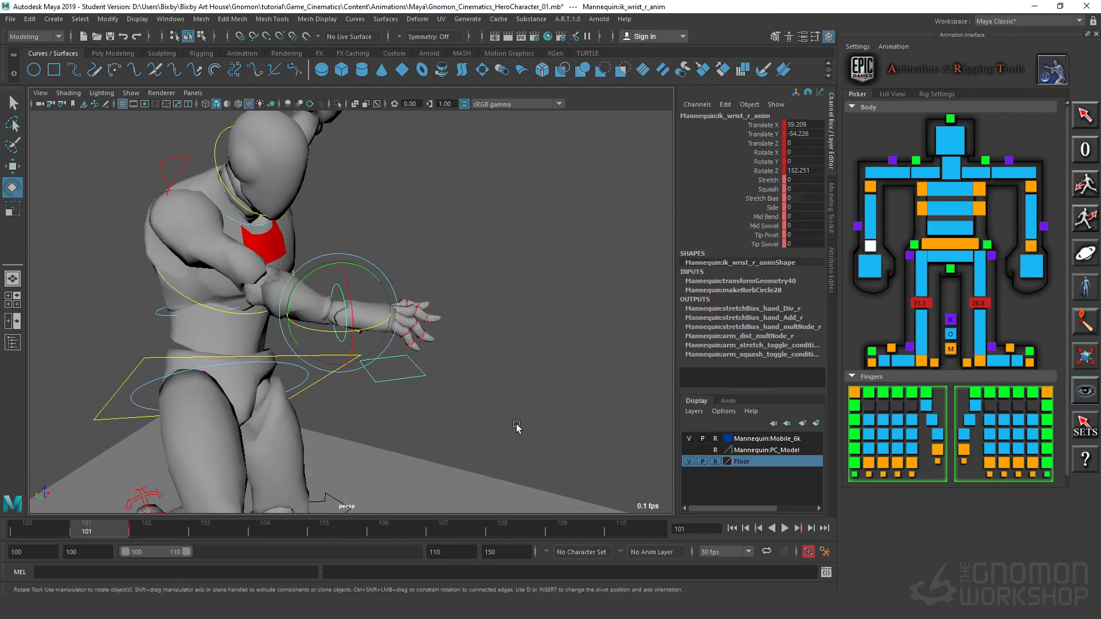
pyautogui.keyDown('alt'); pyautogui.moveTo(344, 299); pyautogui.dragTo(355, 389); pyautogui.keyUp('alt')
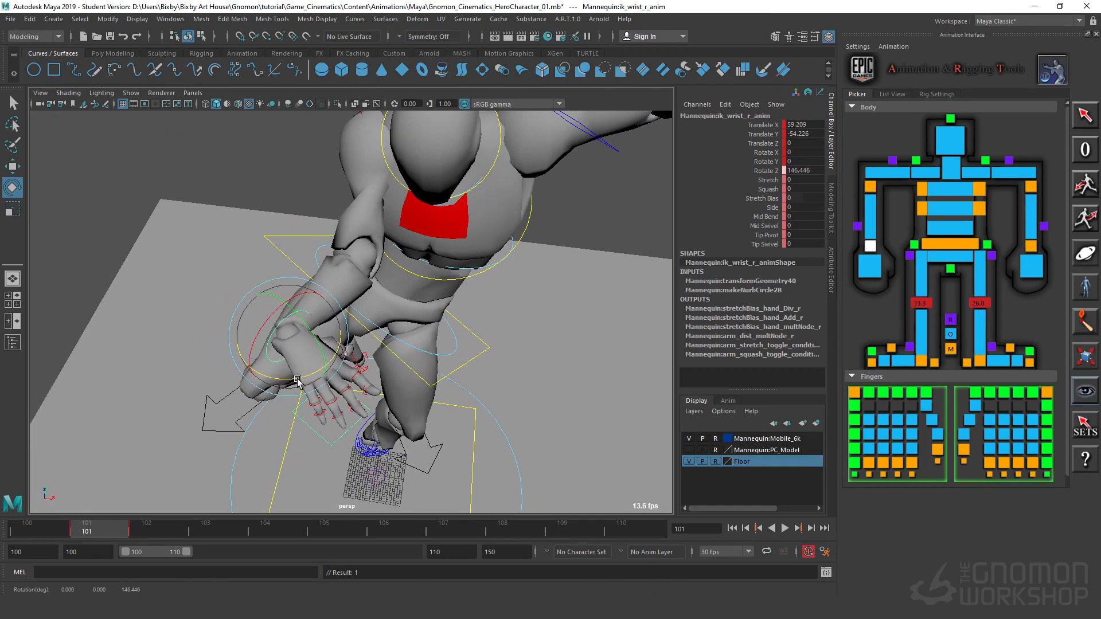
# Step: Move the right wrist IK control outward so the right hand reaches farther across the front of the body
pyautogui.press('w')
pyautogui.moveTo(340, 310); pyautogui.dragTo(490, 286)
pyautogui.keyDown('alt'); pyautogui.moveTo(525, 336); pyautogui.dragTo(472, 256); pyautogui.keyUp('alt')
# Step: Move the right elbow IK control to about Translate X -63.7 and Y -50.2, swinging the elbow outward
pyautogui.click(240, 232)
pyautogui.click(262, 219)
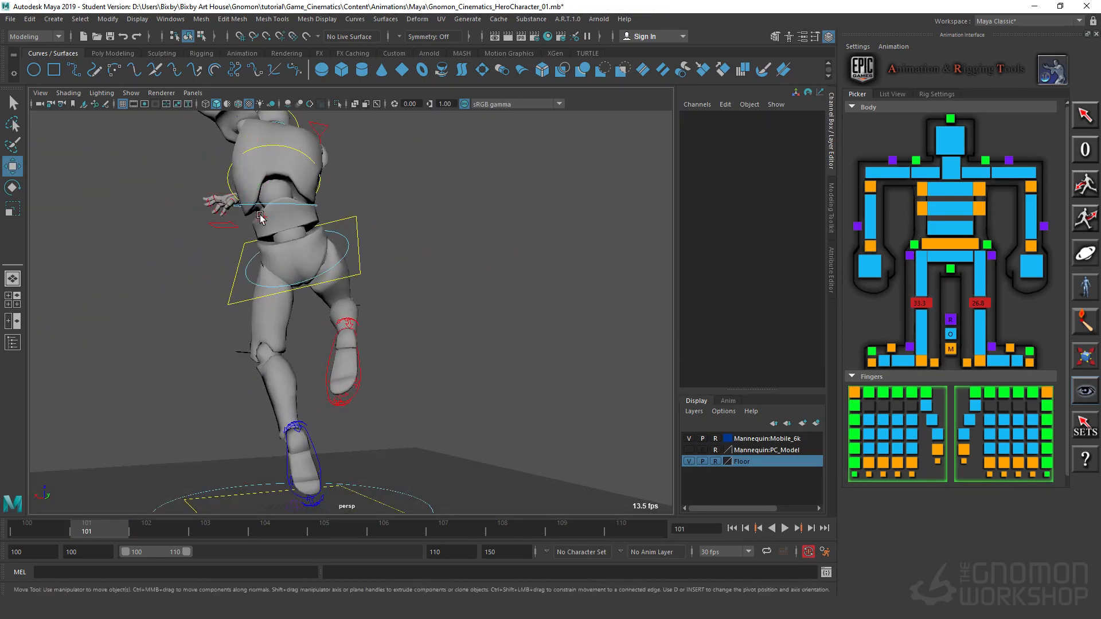
pyautogui.keyDown('alt'); pyautogui.moveTo(262, 222); pyautogui.dragTo(361, 350); pyautogui.keyUp('alt')
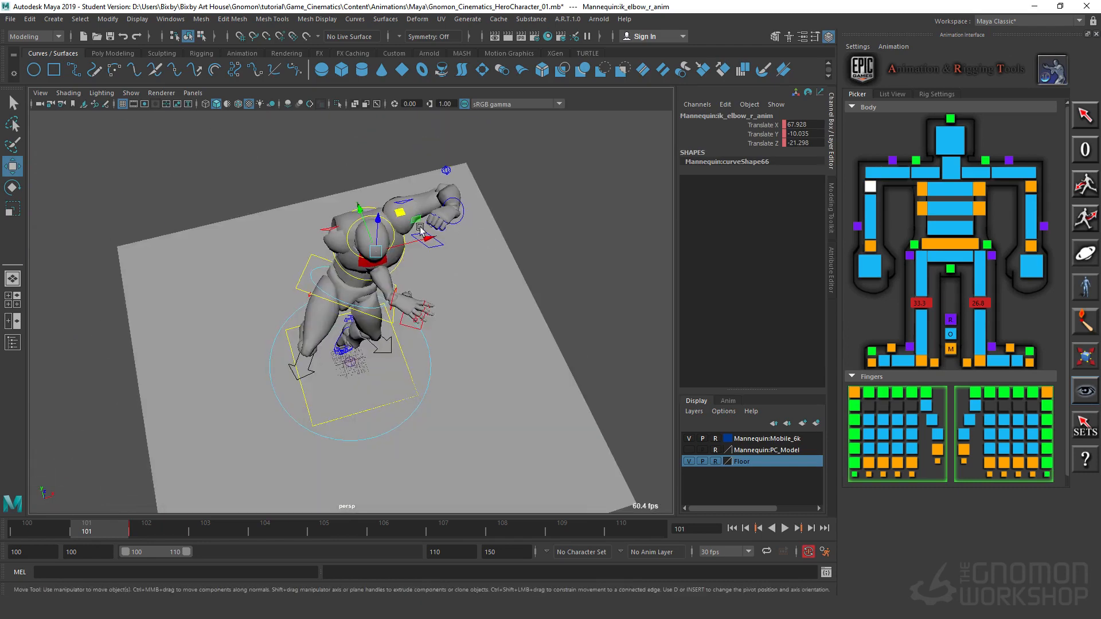
pyautogui.moveTo(396, 209); pyautogui.dragTo(381, 220)
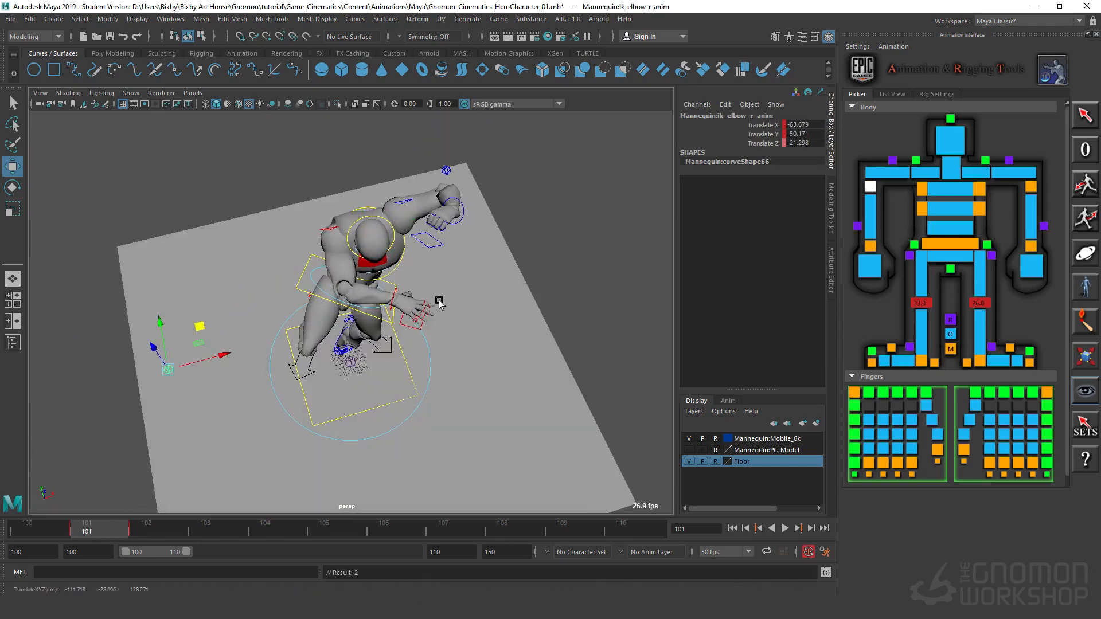
# Step: Adjust the right clavicle control to reshape the right shoulder
pyautogui.keyDown('alt'); pyautogui.moveTo(438, 302); pyautogui.dragTo(536, 294); pyautogui.keyUp('alt')
pyautogui.keyDown('alt'); pyautogui.moveTo(536, 295); pyautogui.dragTo(460, 329, button='right'); pyautogui.keyUp('alt')
pyautogui.keyDown('alt'); pyautogui.moveTo(460, 330); pyautogui.dragTo(354, 430, button='middle'); pyautogui.keyUp('alt')
pyautogui.keyDown('alt'); pyautogui.moveTo(354, 430); pyautogui.dragTo(112, 262); pyautogui.keyUp('alt')
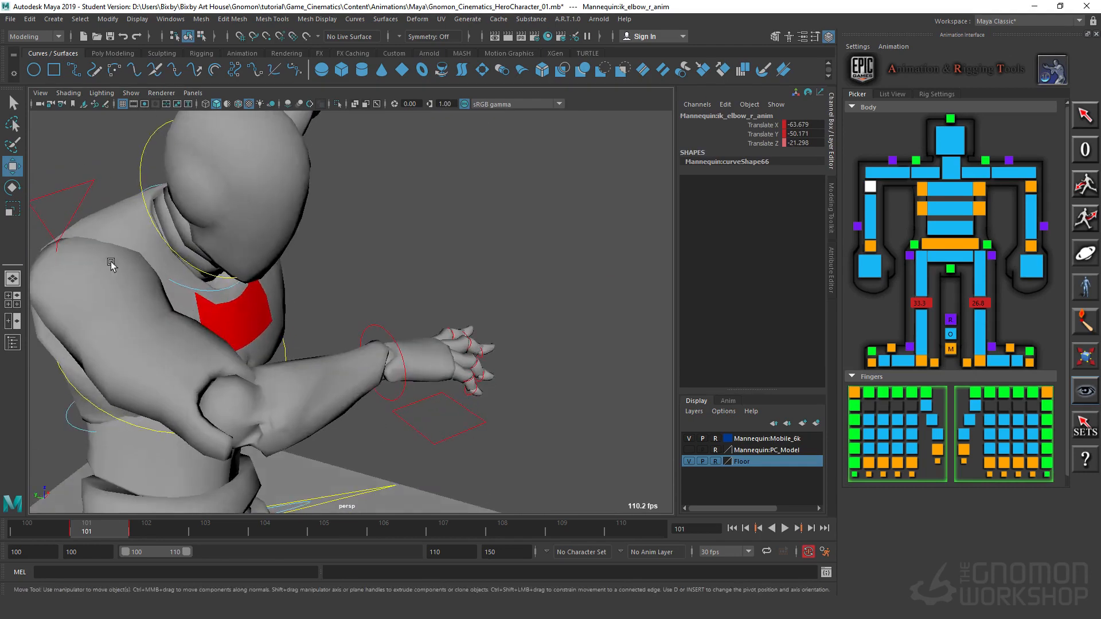
pyautogui.click(78, 183)
pyautogui.keyDown('alt'); pyautogui.moveTo(78, 184); pyautogui.dragTo(249, 376); pyautogui.keyUp('alt')
pyautogui.click(304, 384)
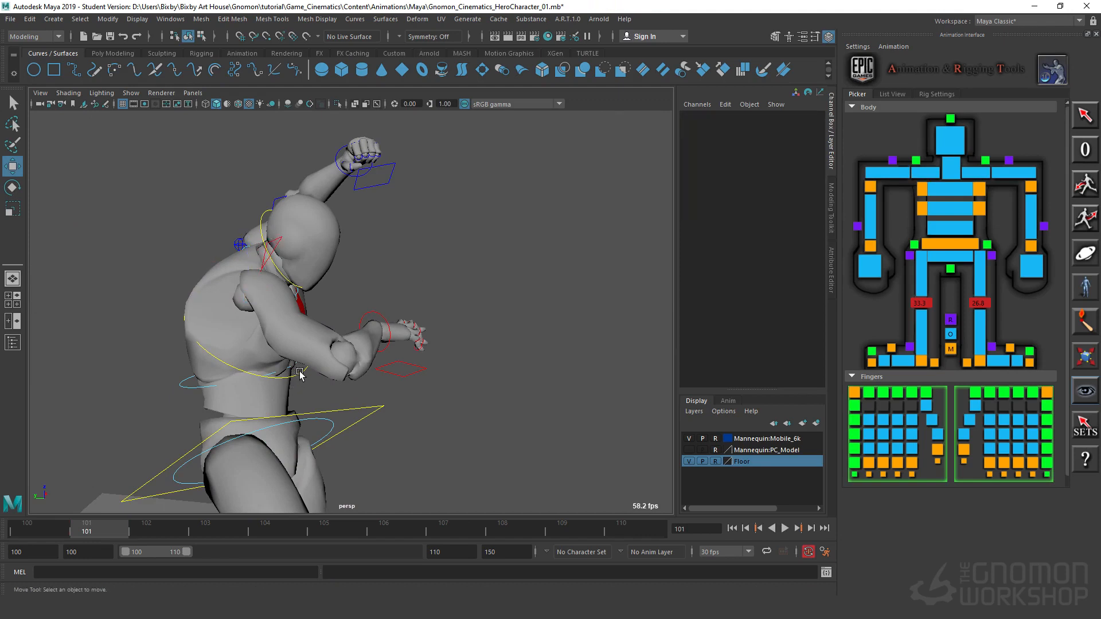
# Step: Rotate the chest IK control to about X 21.3, Y -35.0 and Z -35.5
pyautogui.click(300, 374)
pyautogui.press('e')
pyautogui.moveTo(290, 321); pyautogui.dragTo(268, 356)
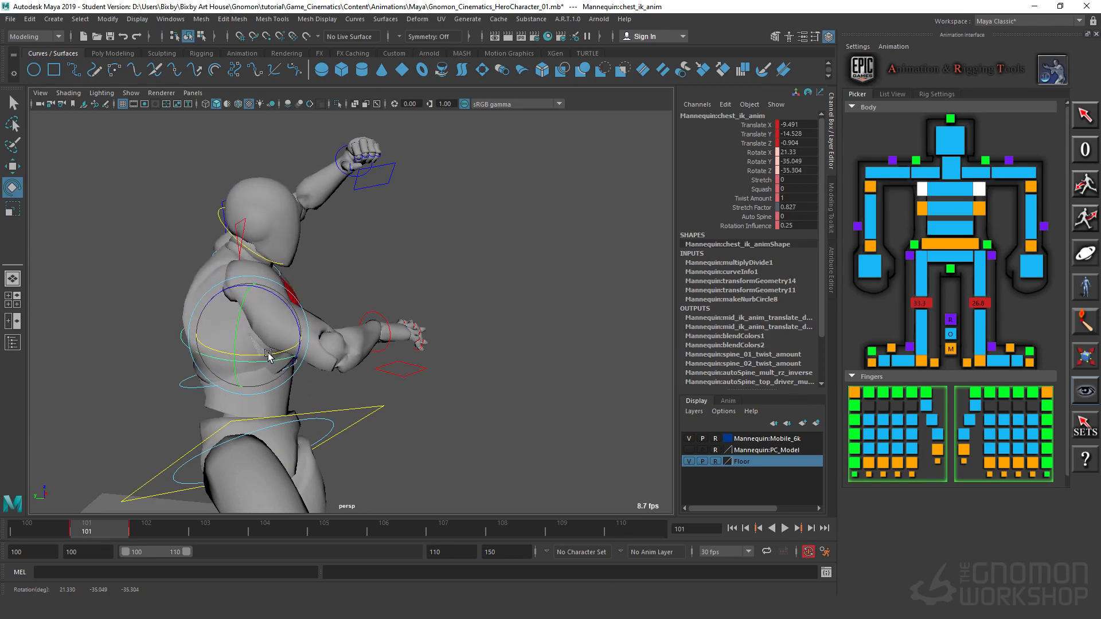
# Step: Rotate the neck control to lower the head, and tilt the head control to about Rotate Z 4.9
pyautogui.keyDown('alt'); pyautogui.moveTo(360, 383); pyautogui.dragTo(305, 253); pyautogui.keyUp('alt')
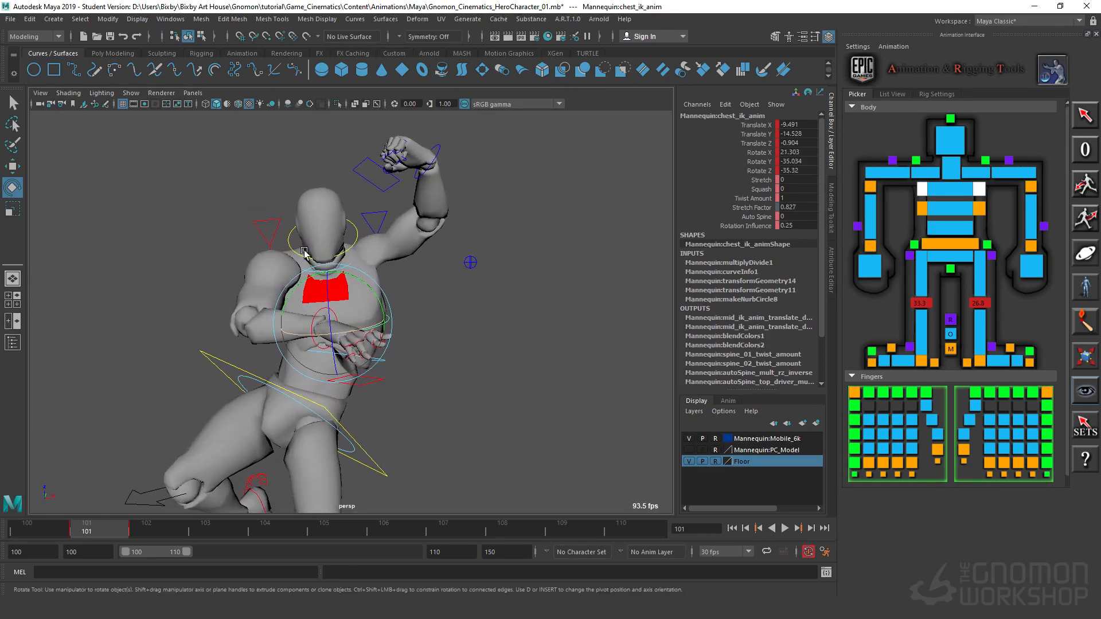
pyautogui.click(355, 243)
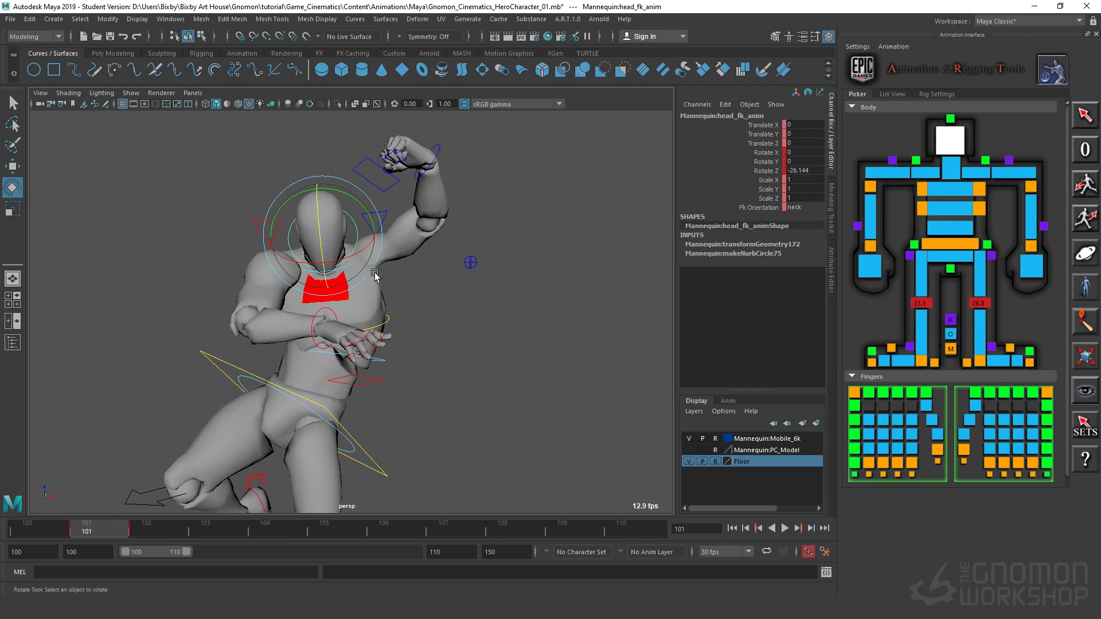
pyautogui.click(319, 265)
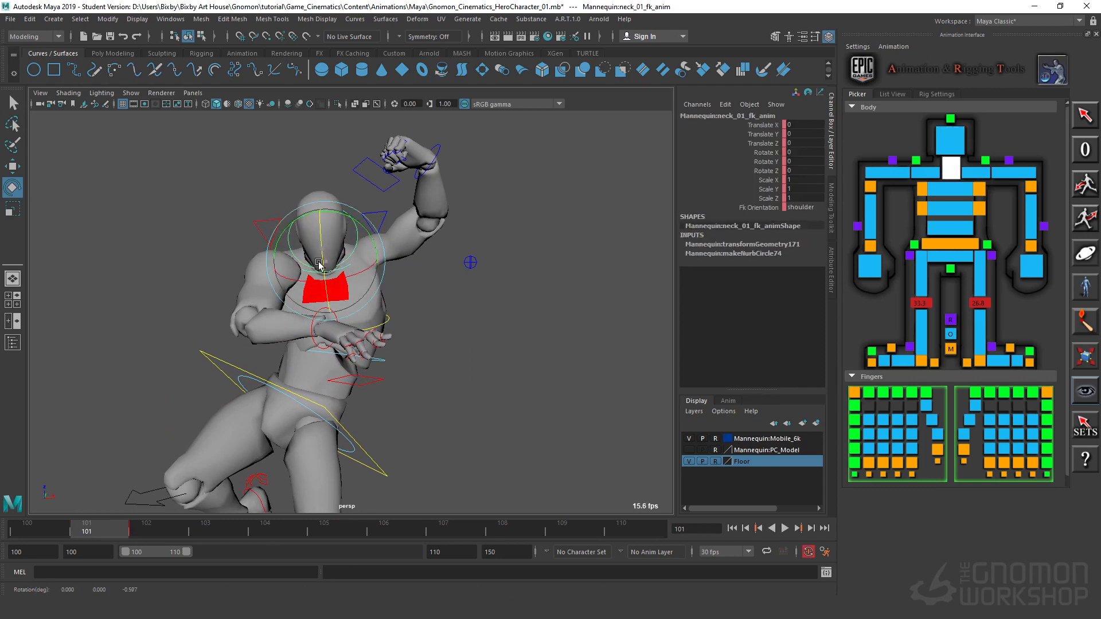
pyautogui.moveTo(319, 265); pyautogui.dragTo(319, 272)
pyautogui.click(388, 270)
pyautogui.click(322, 245)
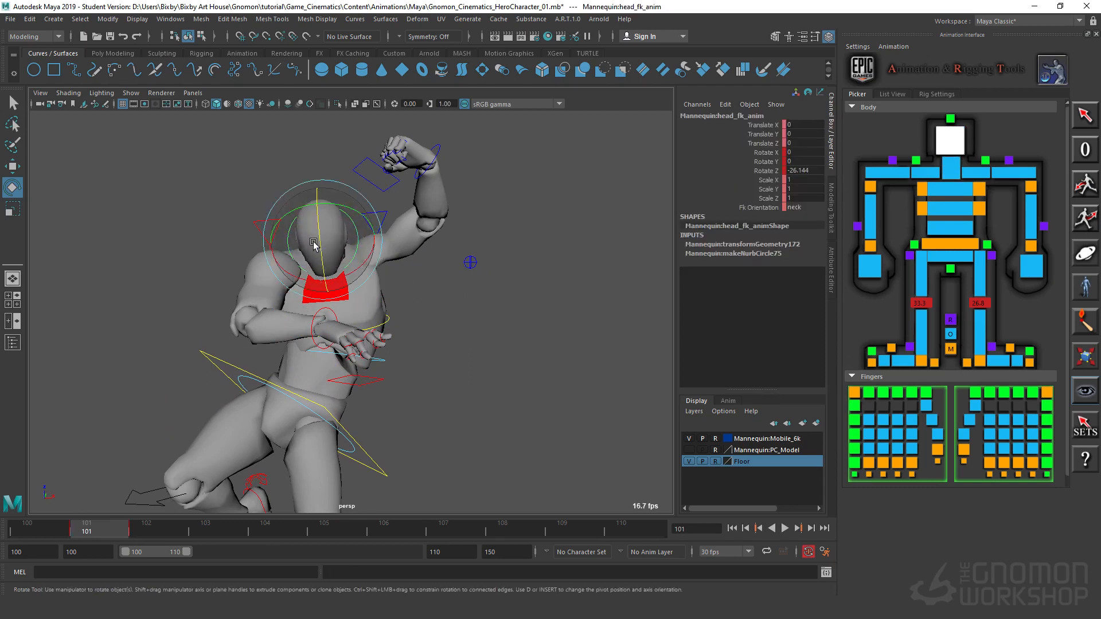
pyautogui.click(230, 194)
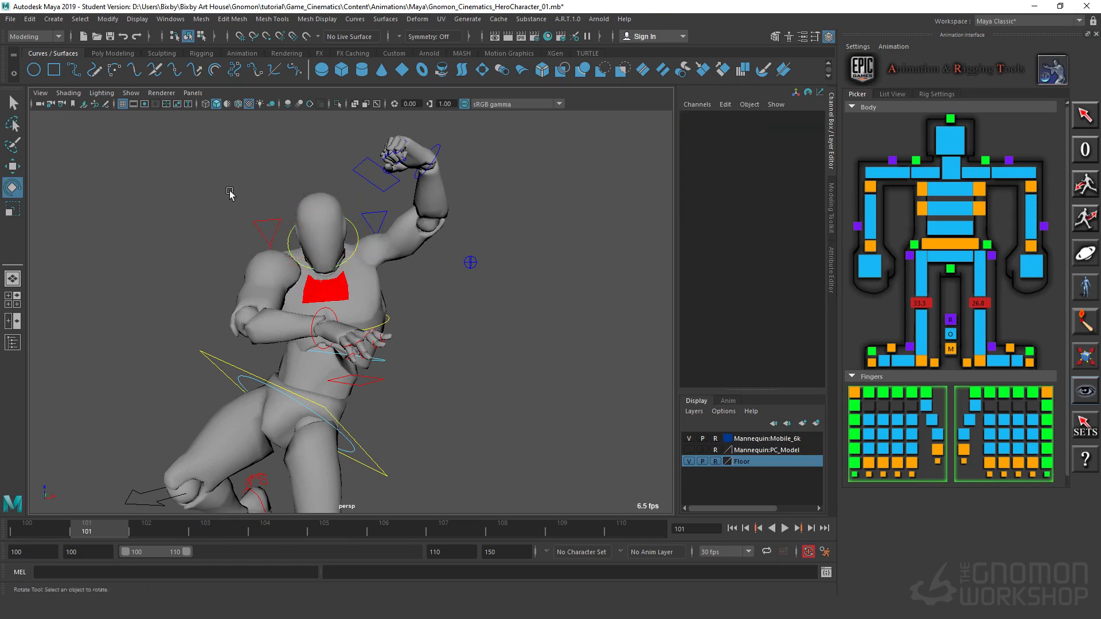
# Step: Move the right clavicle control to about Translate X -1.7, Y -7.4 and Z 0.5
pyautogui.click(267, 231)
pyautogui.press('w')
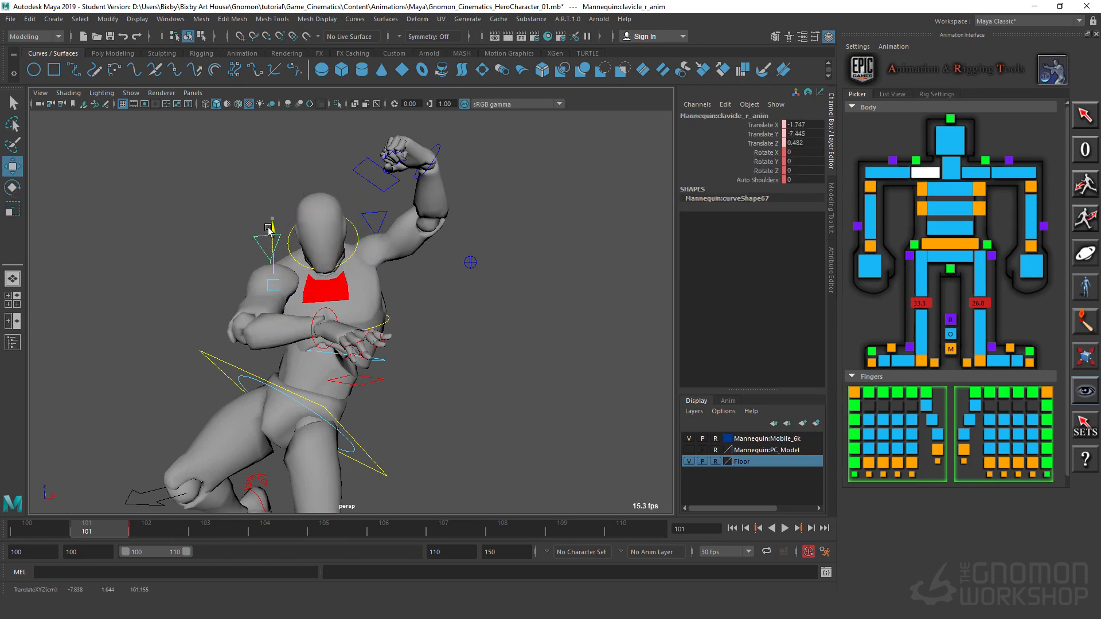
pyautogui.keyDown('alt'); pyautogui.moveTo(369, 382); pyautogui.dragTo(534, 370); pyautogui.keyUp('alt')
# Step: Rotate the body control to about X -18.8, Y -6.2 and Z 38.0 to lean the torso sideways
pyautogui.keyDown('alt'); pyautogui.moveTo(533, 370); pyautogui.dragTo(124, 389, button='right'); pyautogui.keyUp('alt')
pyautogui.keyDown('alt'); pyautogui.moveTo(125, 390); pyautogui.dragTo(411, 316); pyautogui.keyUp('alt')
pyautogui.press('e')
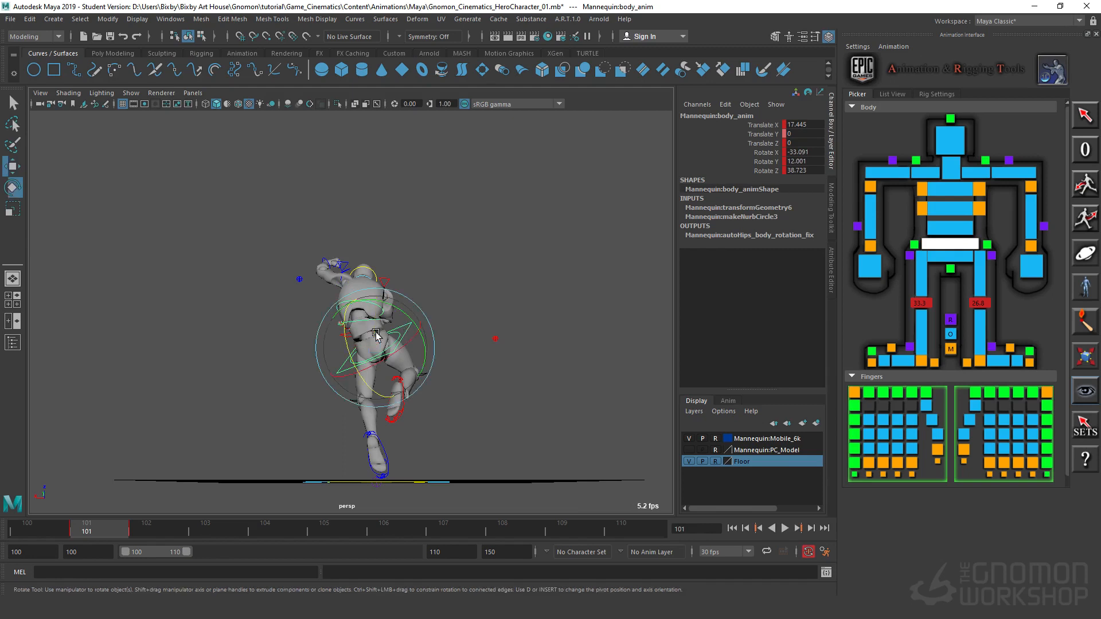
pyautogui.moveTo(389, 303); pyautogui.dragTo(411, 319)
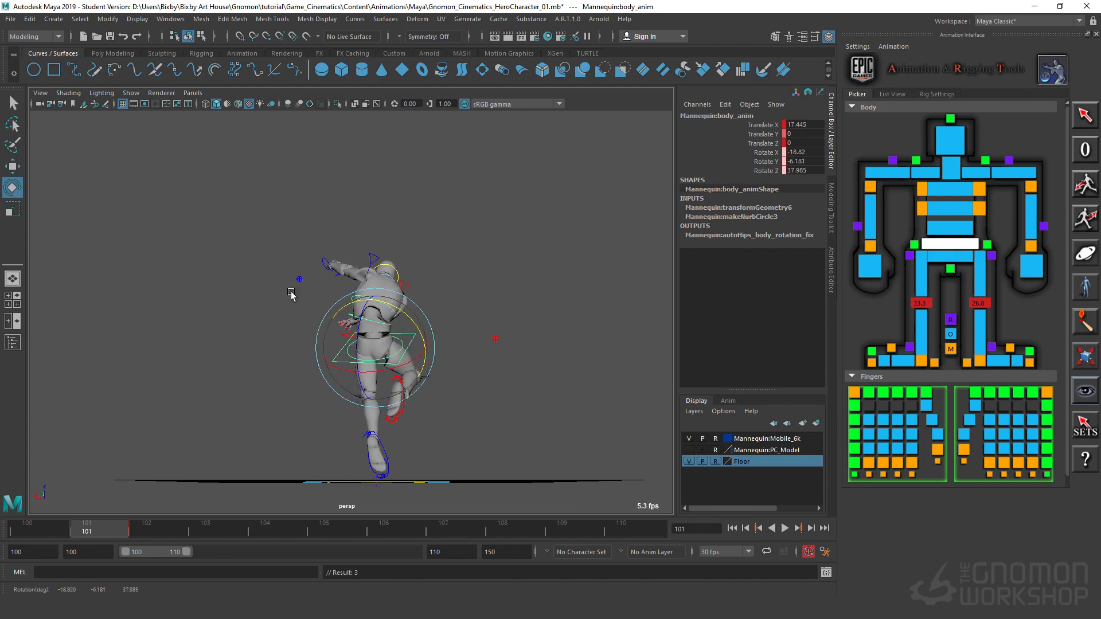
# Step: Move the left wrist IK control to about Translate X -60.8 and Y 6.6, pulling the raised fist back toward the head
pyautogui.click(332, 283)
pyautogui.click(325, 264)
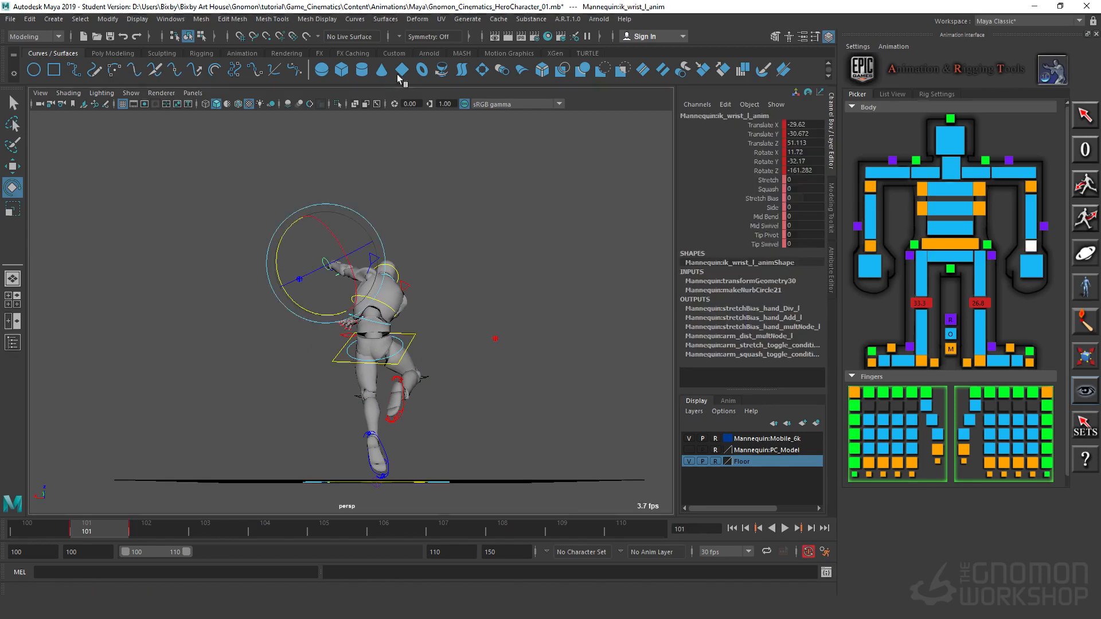
pyautogui.press('w')
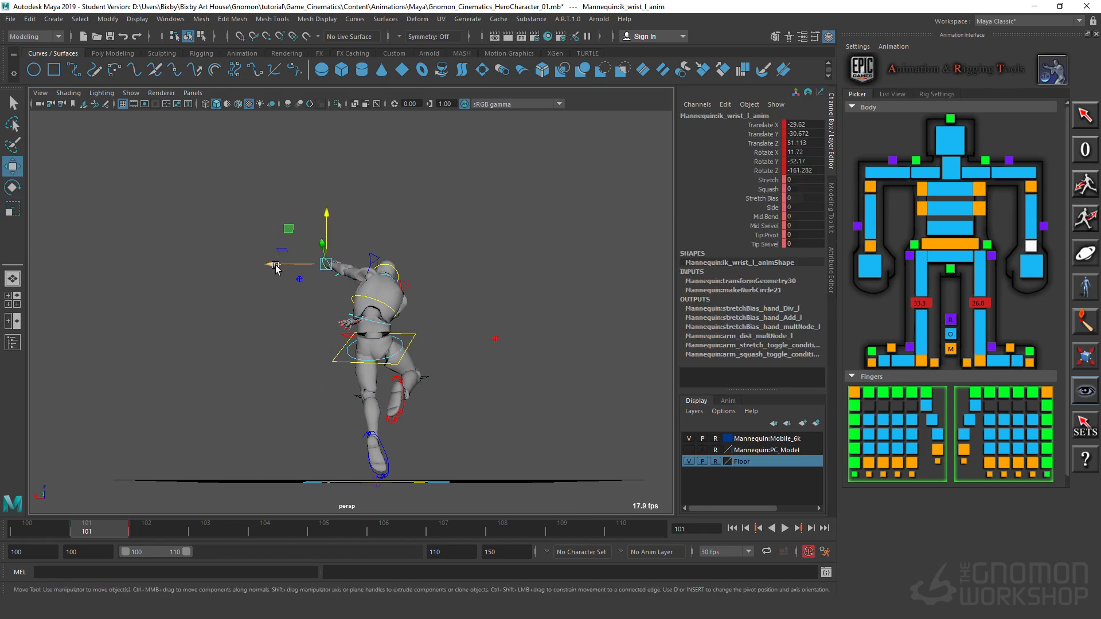
pyautogui.moveTo(276, 266); pyautogui.dragTo(455, 319)
pyautogui.keyDown('alt'); pyautogui.moveTo(307, 312); pyautogui.dragTo(425, 355, button='right'); pyautogui.keyUp('alt')
pyautogui.keyDown('alt'); pyautogui.moveTo(424, 356); pyautogui.dragTo(329, 381); pyautogui.keyUp('alt')
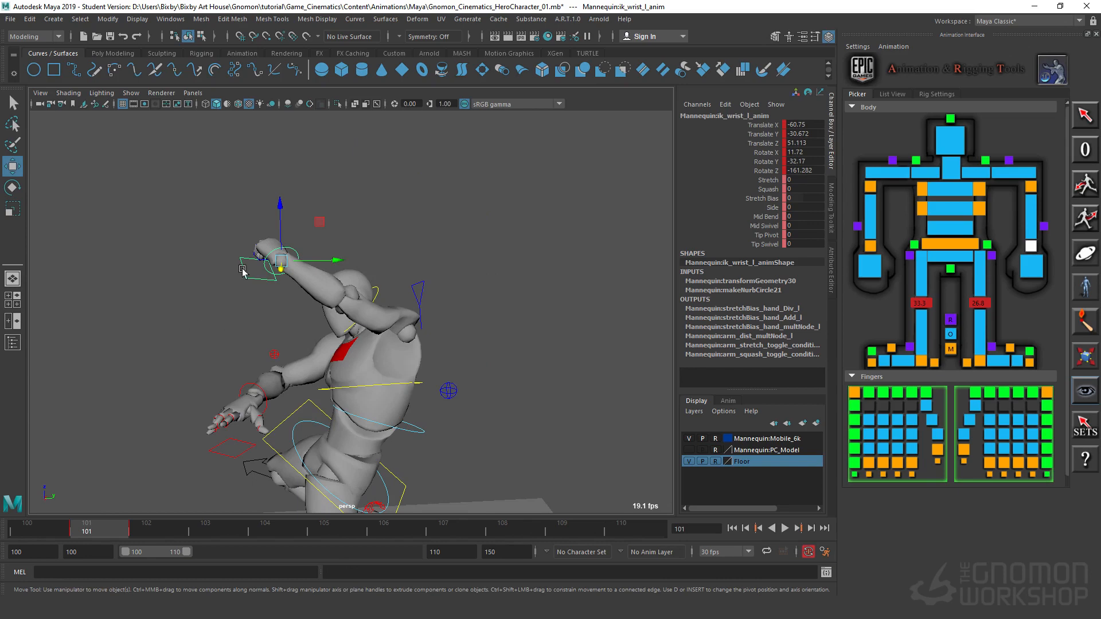
pyautogui.moveTo(335, 257); pyautogui.dragTo(439, 259)
# Step: Rotate the left wrist IK control to about X 14.0, Y -20.9 and Z -105.6 to angle the fist
pyautogui.keyDown('alt'); pyautogui.moveTo(262, 385); pyautogui.dragTo(361, 364); pyautogui.keyUp('alt')
pyautogui.moveTo(431, 365); pyautogui.dragTo(431, 365)
pyautogui.keyDown('alt'); pyautogui.moveTo(432, 364); pyautogui.dragTo(613, 262); pyautogui.keyUp('alt')
pyautogui.click(377, 244)
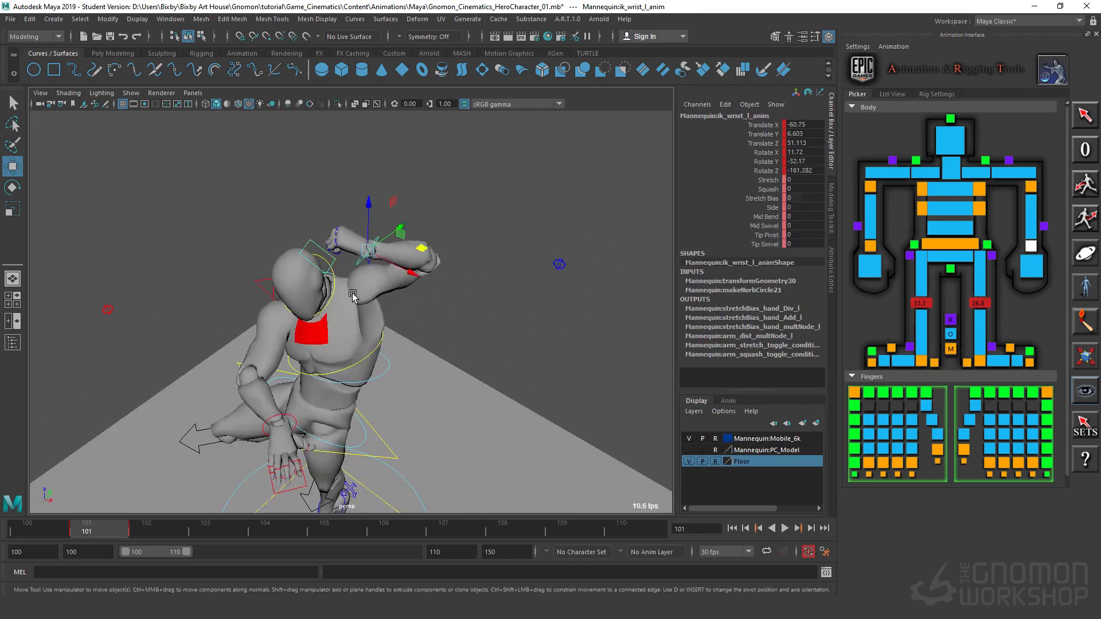
pyautogui.press('e')
pyautogui.moveTo(379, 203); pyautogui.dragTo(343, 224)
pyautogui.moveTo(403, 251); pyautogui.dragTo(396, 223)
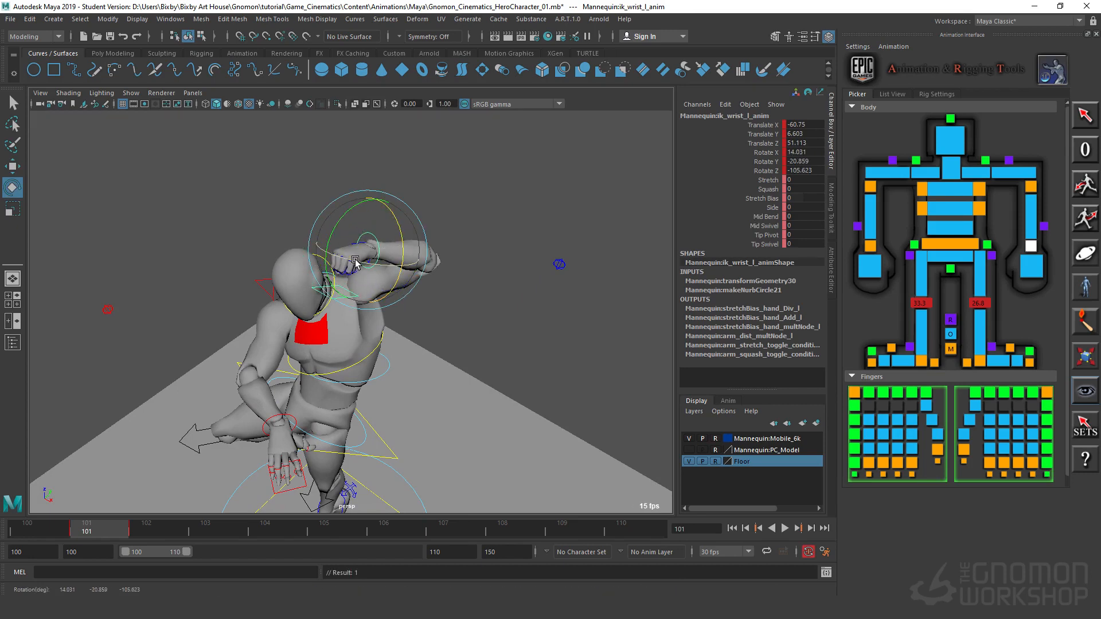
# Step: Move the right wrist IK control to about Translate X 93.6 and Y -28.2, turning it to about Rotate Z 196.6
pyautogui.moveTo(356, 262); pyautogui.dragTo(369, 353)
pyautogui.click(389, 401)
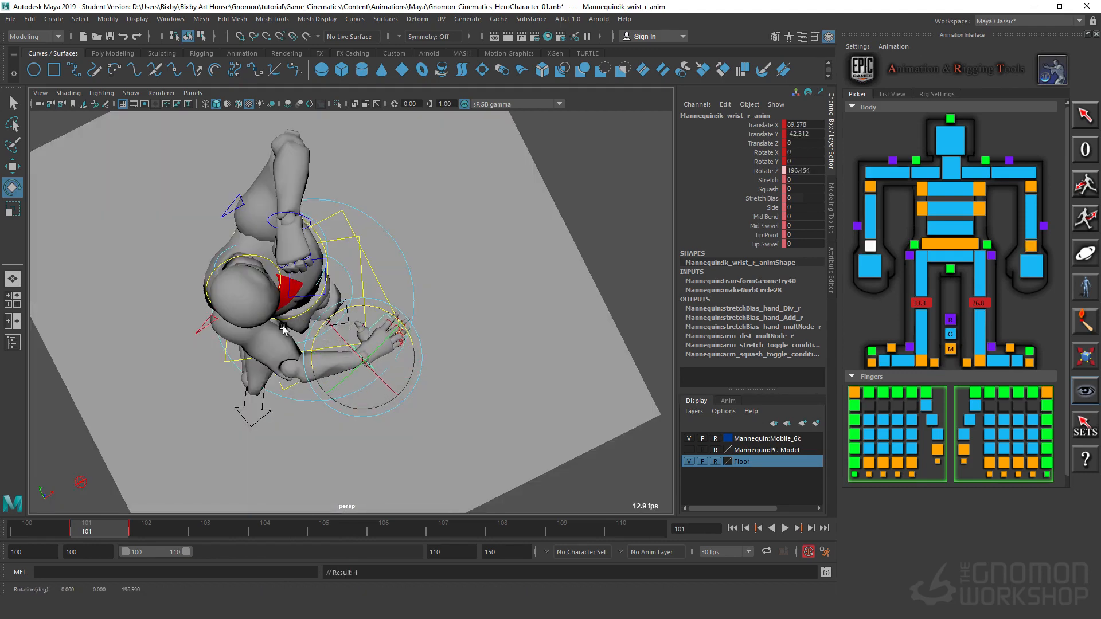
pyautogui.press('w')
pyautogui.moveTo(379, 297); pyautogui.dragTo(373, 264)
pyautogui.keyDown('alt'); pyautogui.moveTo(400, 324); pyautogui.dragTo(147, 298); pyautogui.keyUp('alt')
pyautogui.keyDown('alt'); pyautogui.moveTo(413, 345); pyautogui.dragTo(435, 373, button='middle'); pyautogui.keyUp('alt')
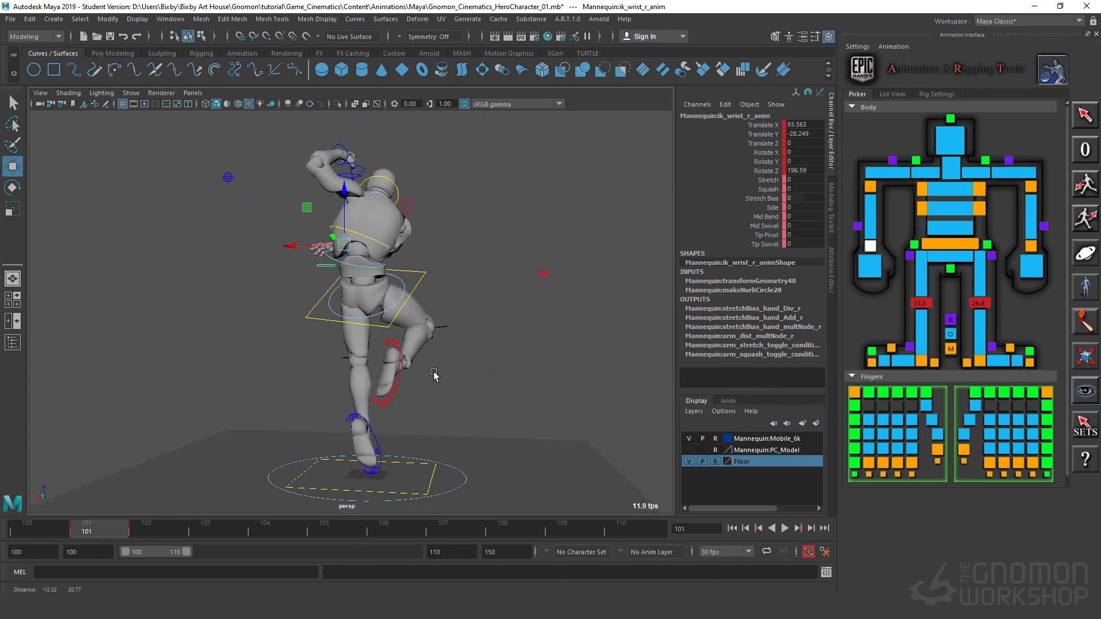
# Step: Rotate the body control to about X -14.0, Y -12.2 and Z 38.8
pyautogui.keyDown('alt'); pyautogui.moveTo(435, 374); pyautogui.dragTo(418, 365); pyautogui.keyUp('alt')
pyautogui.click(409, 272)
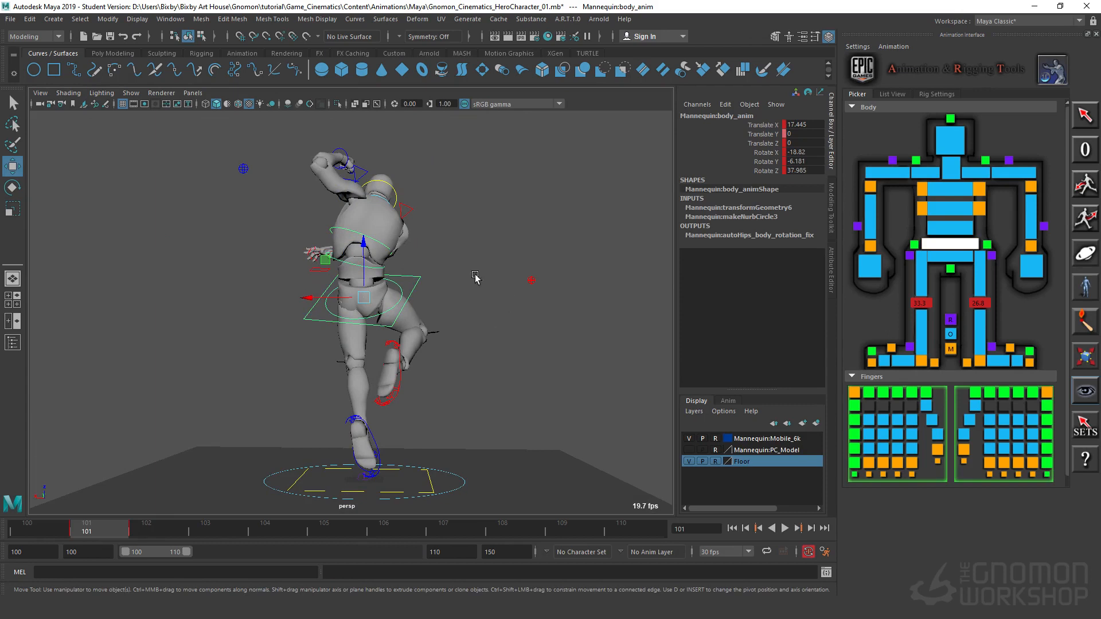
pyautogui.click(475, 277)
pyautogui.click(421, 277)
pyautogui.press('e')
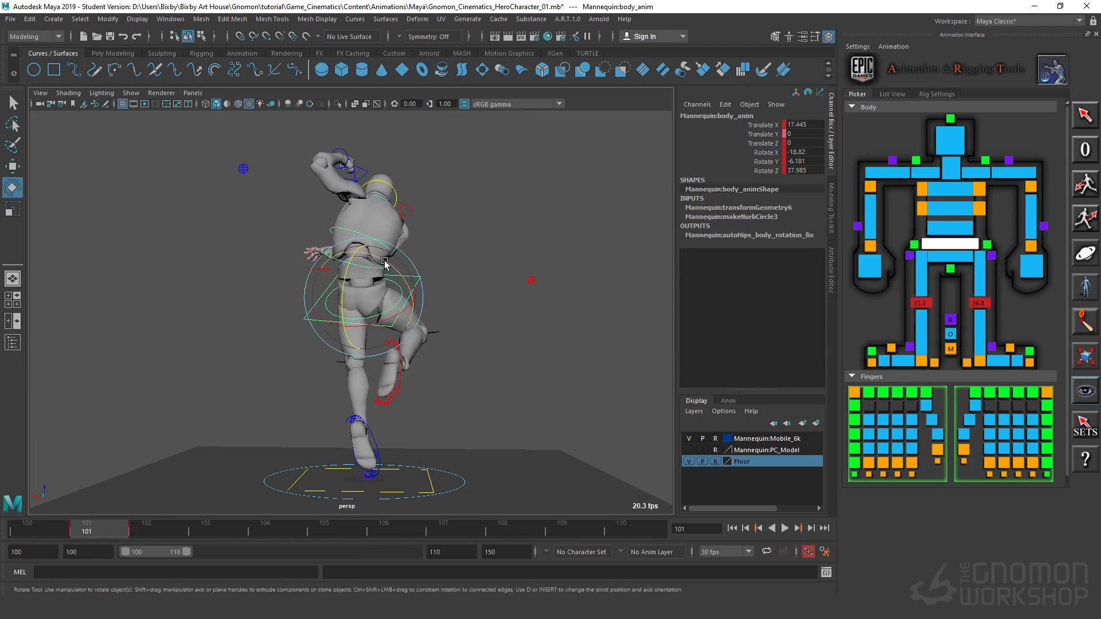
pyautogui.moveTo(385, 262); pyautogui.dragTo(390, 268)
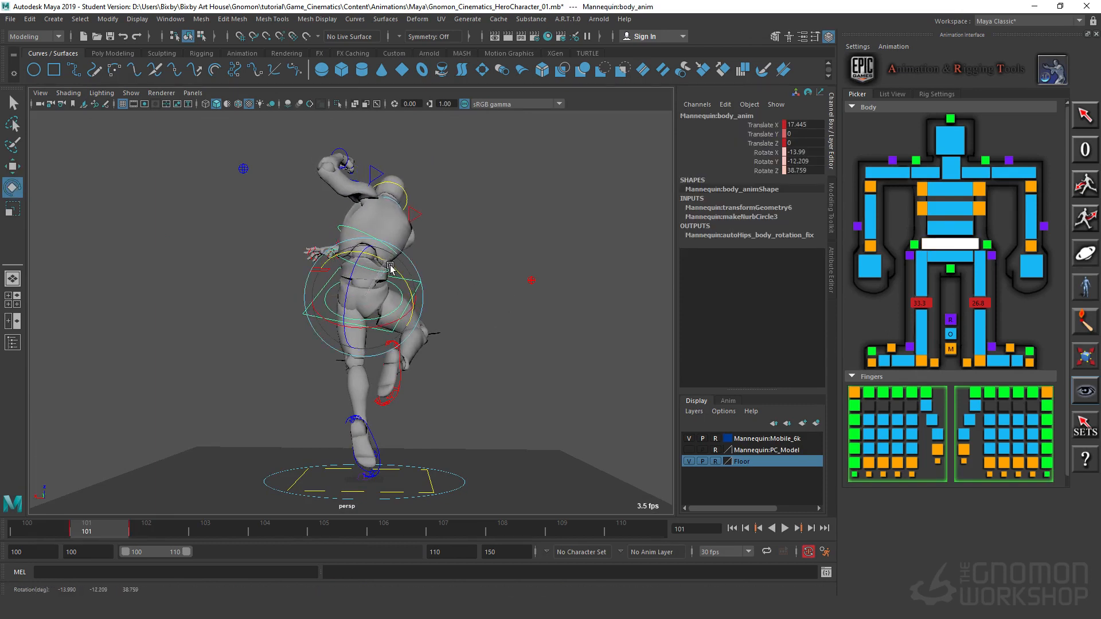
# Step: Rotate the right wrist IK control to about Rotate Y 37.6 and pull it in to about Translate X 84.5
pyautogui.click(215, 276)
pyautogui.click(337, 247)
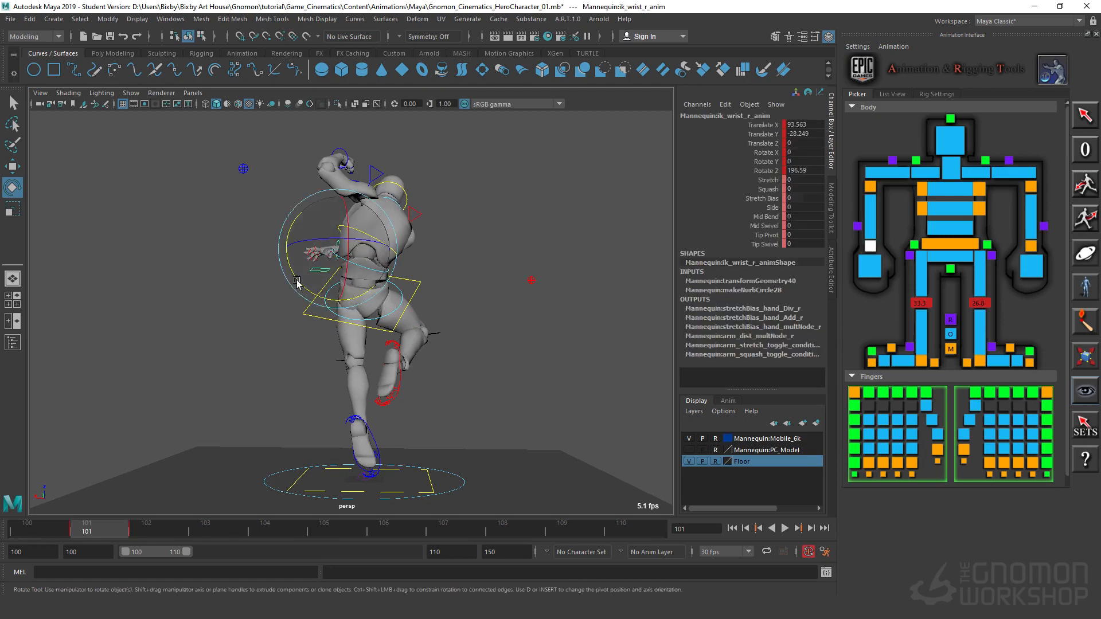
pyautogui.keyDown('alt'); pyautogui.moveTo(276, 322); pyautogui.dragTo(417, 263); pyautogui.keyUp('alt')
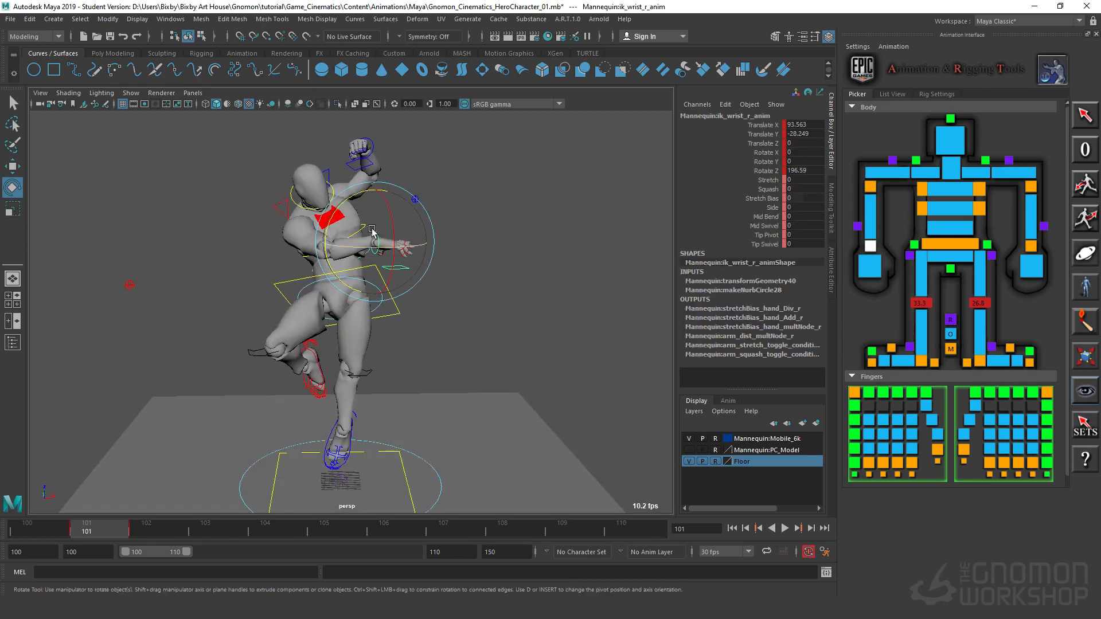
pyautogui.moveTo(328, 223); pyautogui.dragTo(328, 257)
pyautogui.press('w')
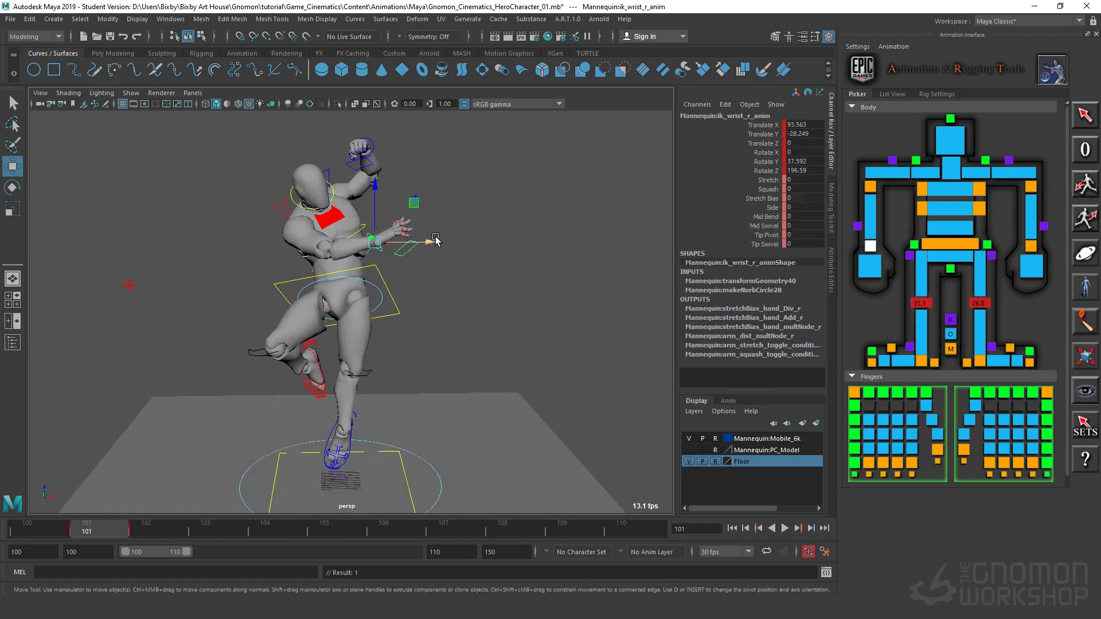
pyautogui.moveTo(436, 240); pyautogui.dragTo(420, 241)
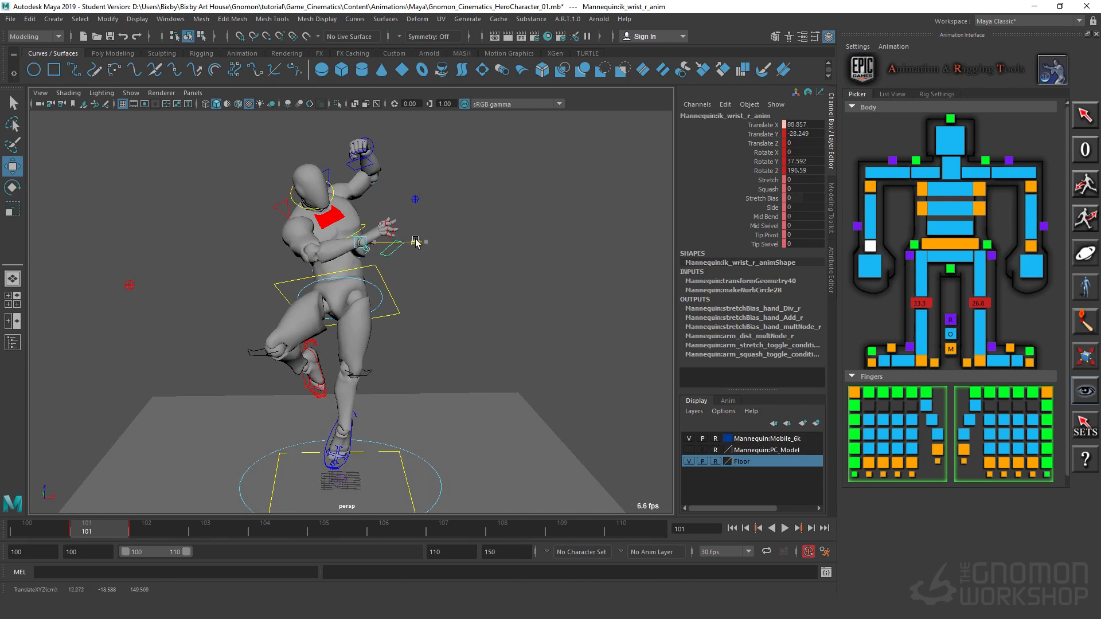
# Step: Rotate the head control to turn the face, and rotate the neck control to about X 3.7, Y 10.1 and Z -20.1
pyautogui.click(290, 192)
pyautogui.press('e')
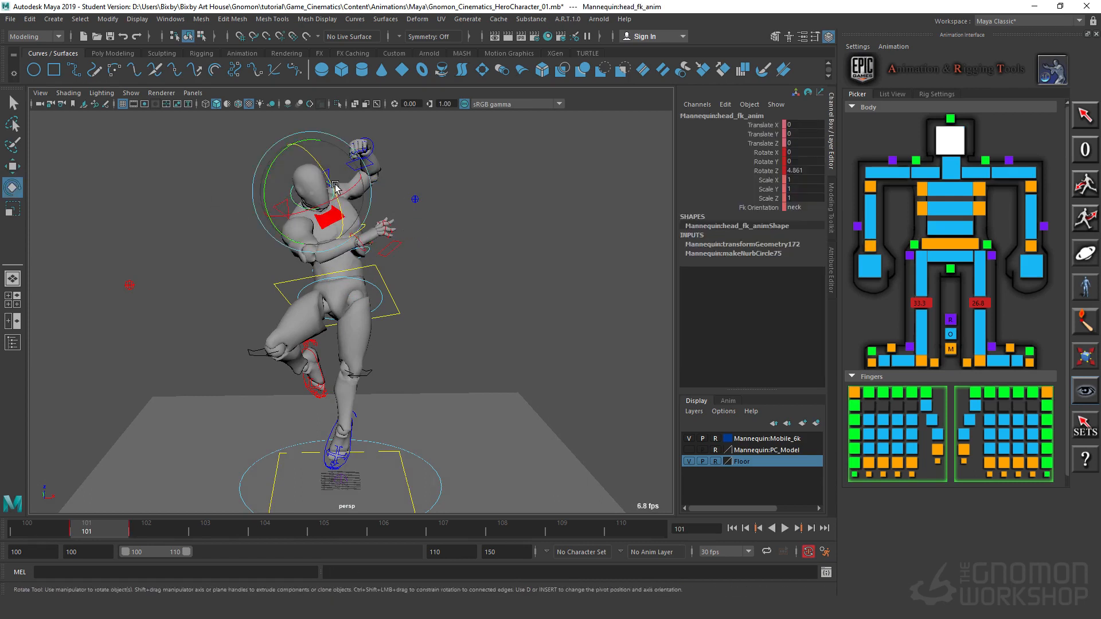
pyautogui.moveTo(335, 186); pyautogui.dragTo(339, 150)
pyautogui.click(219, 187)
pyautogui.keyDown('alt'); pyautogui.moveTo(220, 188); pyautogui.dragTo(435, 234); pyautogui.keyUp('alt')
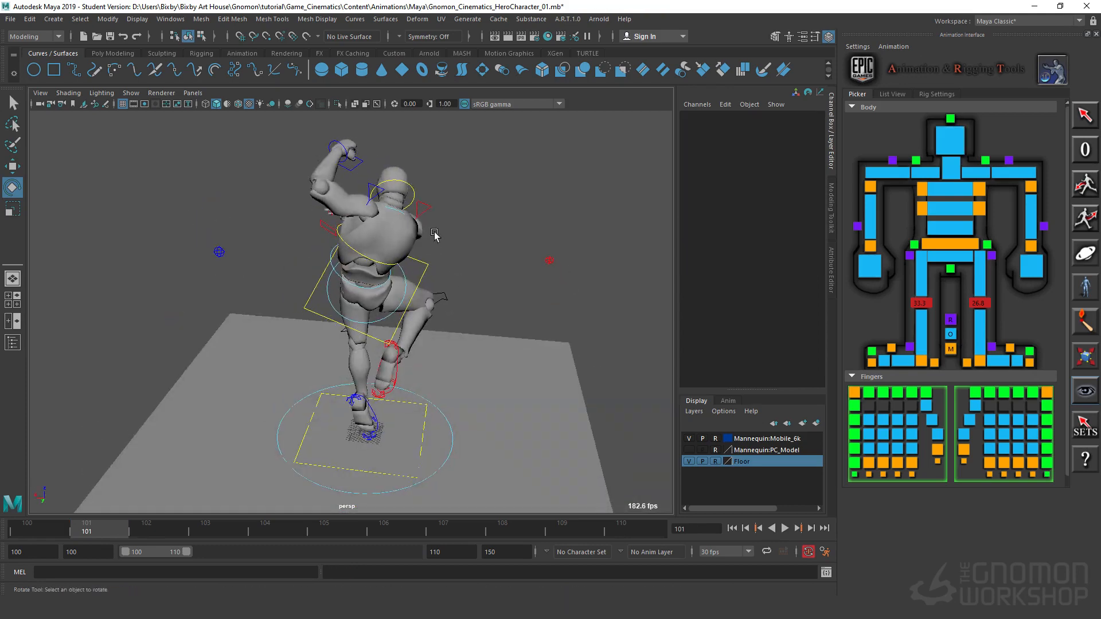
pyautogui.click(395, 209)
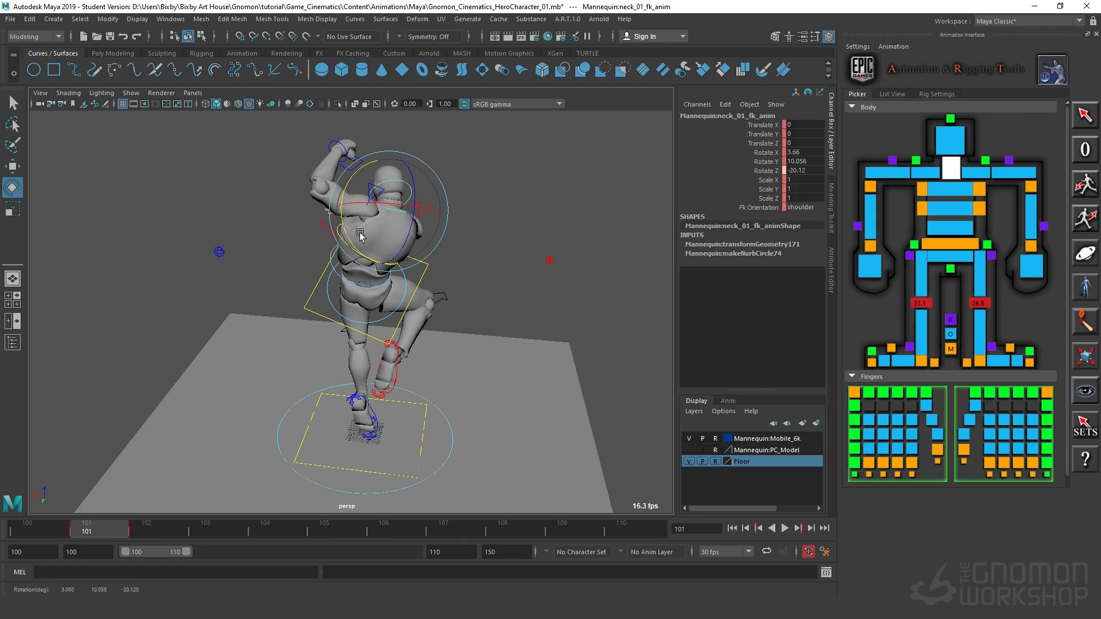
# Step: Move the left foot IK control vertically to about Translate Z 30.9
pyautogui.keyDown('alt'); pyautogui.moveTo(453, 343); pyautogui.dragTo(336, 360); pyautogui.keyUp('alt')
pyautogui.click(340, 431)
pyautogui.press('w')
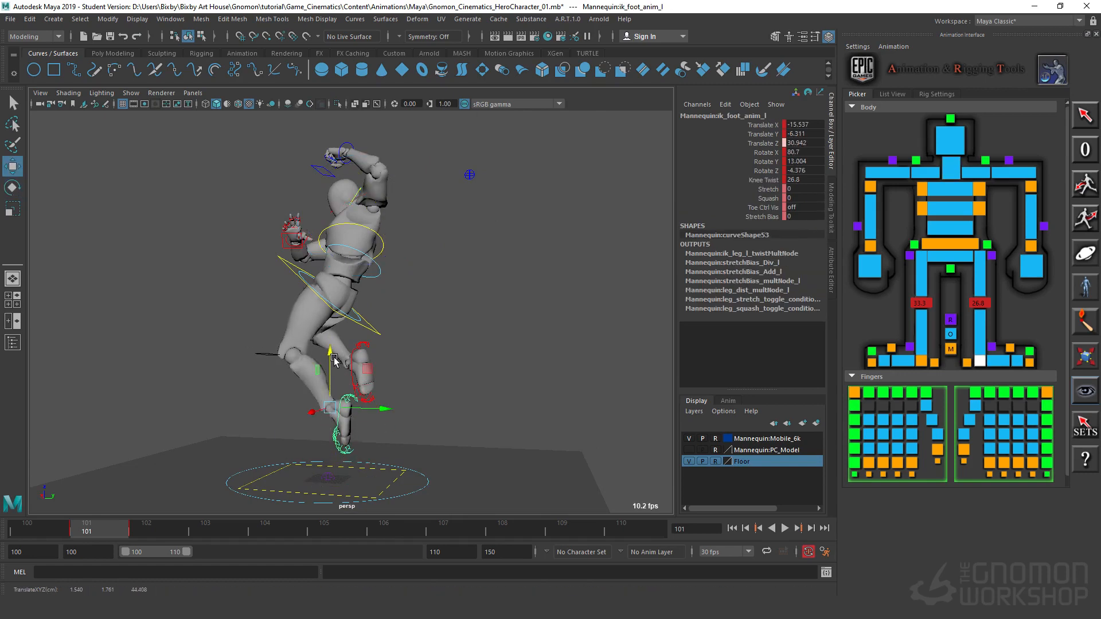
pyautogui.keyDown('alt'); pyautogui.moveTo(224, 405); pyautogui.dragTo(511, 400); pyautogui.keyUp('alt')
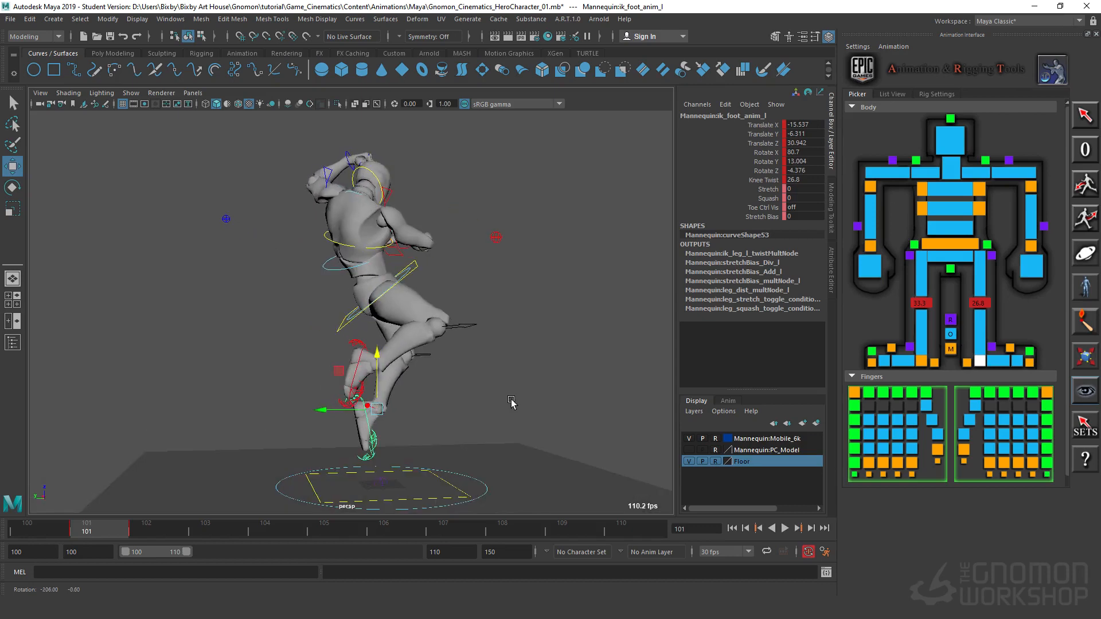
pyautogui.click(412, 265)
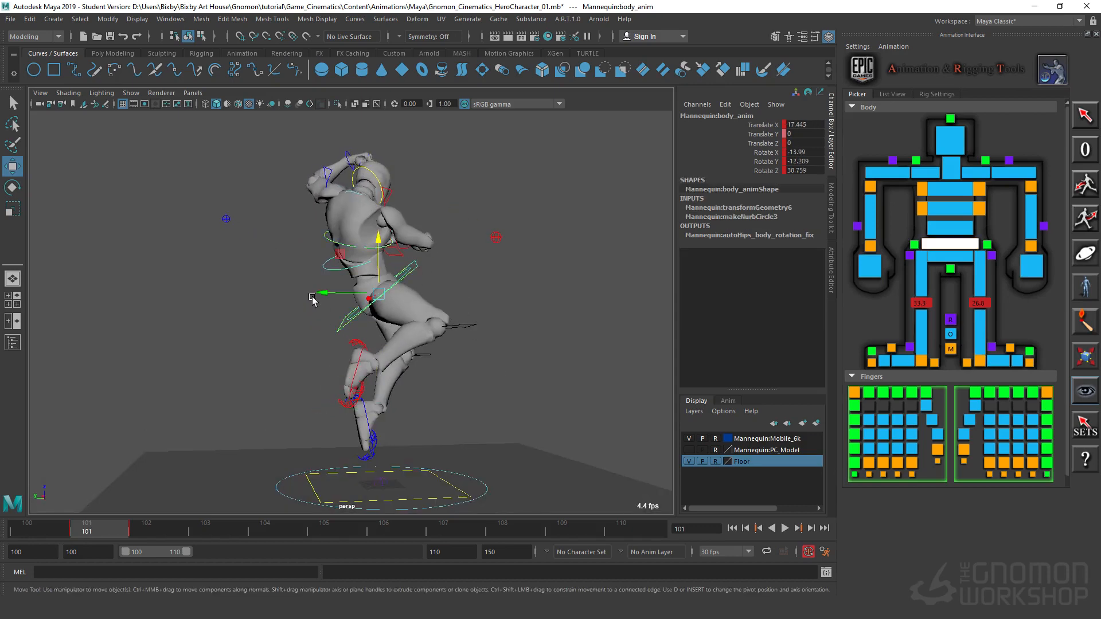
pyautogui.click(348, 150)
pyautogui.keyDown('alt'); pyautogui.moveTo(349, 150); pyautogui.dragTo(340, 235); pyautogui.keyUp('alt')
pyautogui.click(390, 227)
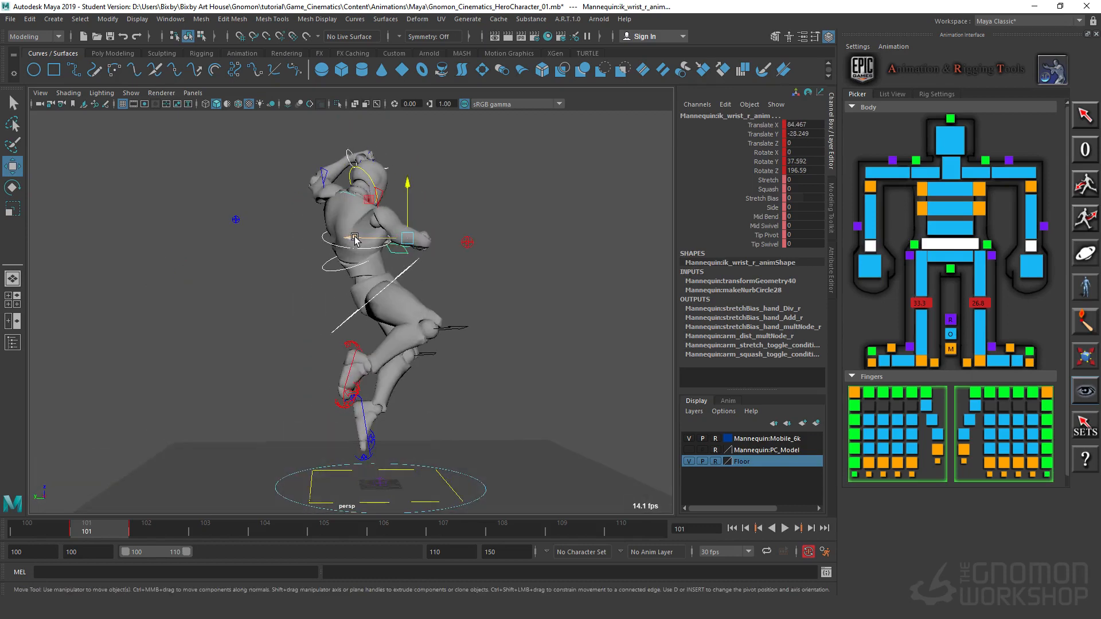
pyautogui.click(437, 409)
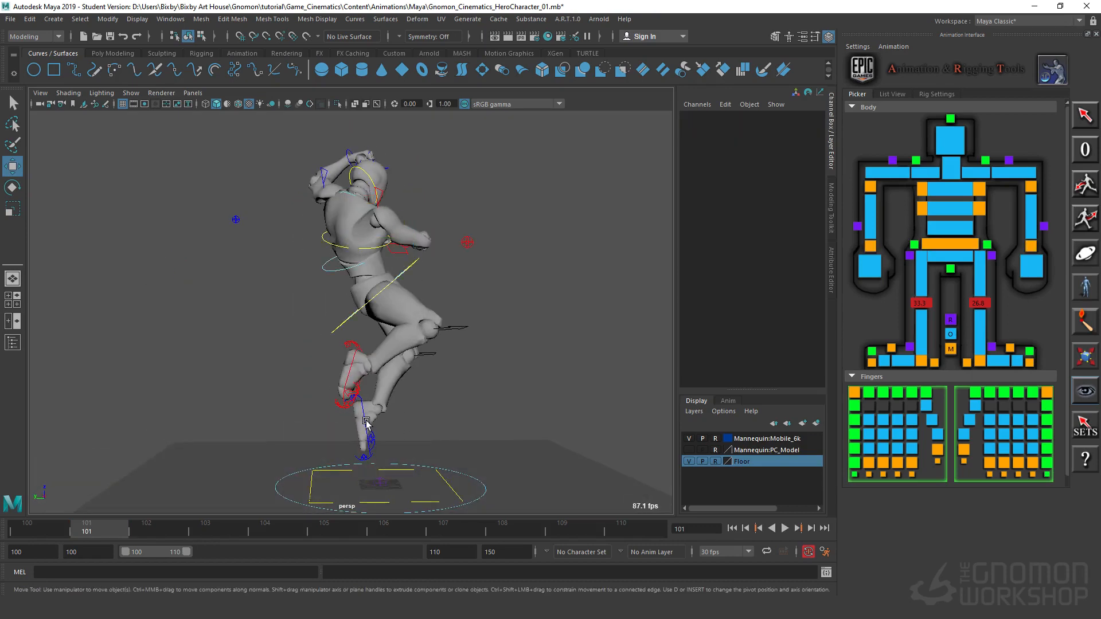
# Step: Move both foot IK controls backward together, bringing the right foot to about Translate Y 8.4
pyautogui.click(348, 366)
pyautogui.click(349, 365)
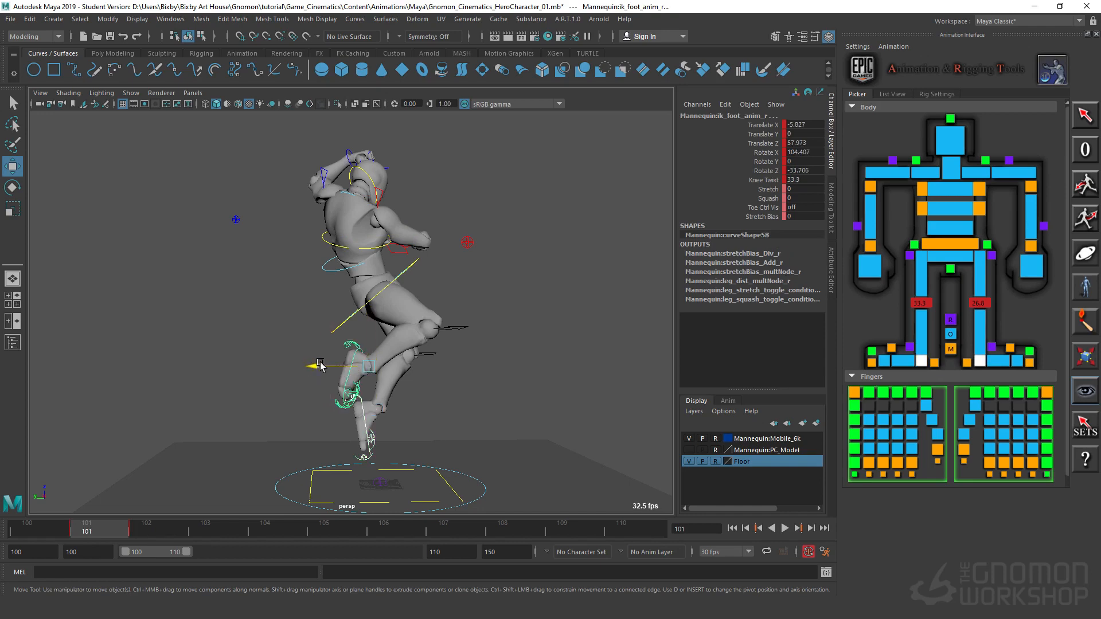
pyautogui.moveTo(320, 365); pyautogui.dragTo(412, 280)
# Step: Move the body control and both wrist IK controls forward together, bringing the body to about Translate Y -15.0
pyautogui.click(417, 264)
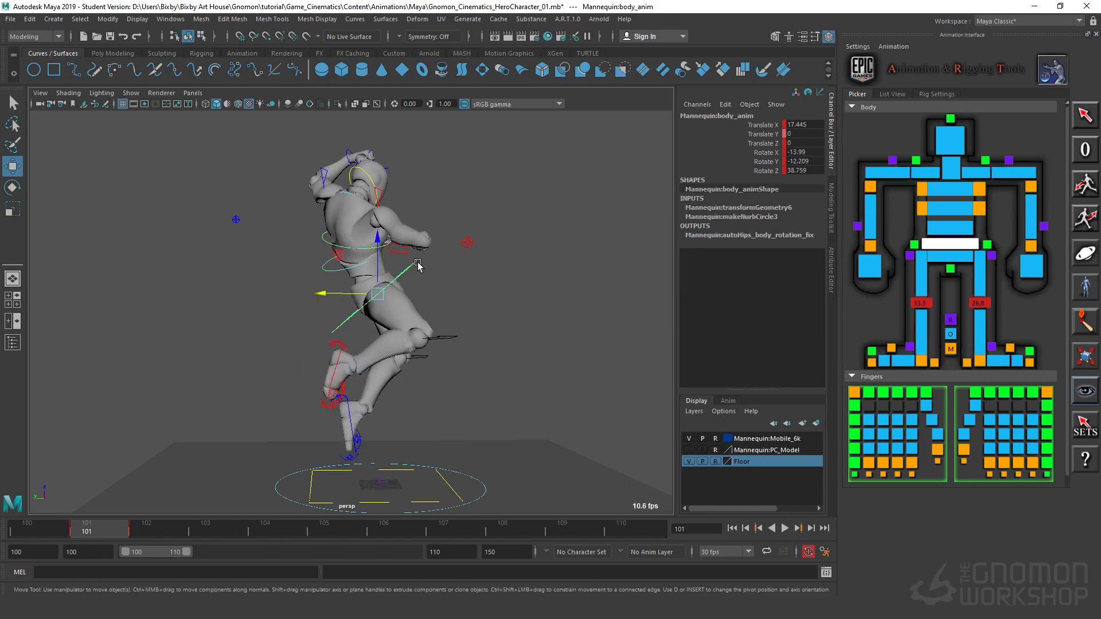
pyautogui.keyDown('alt'); pyautogui.moveTo(519, 262); pyautogui.dragTo(389, 257); pyautogui.keyUp('alt')
pyautogui.click(380, 257)
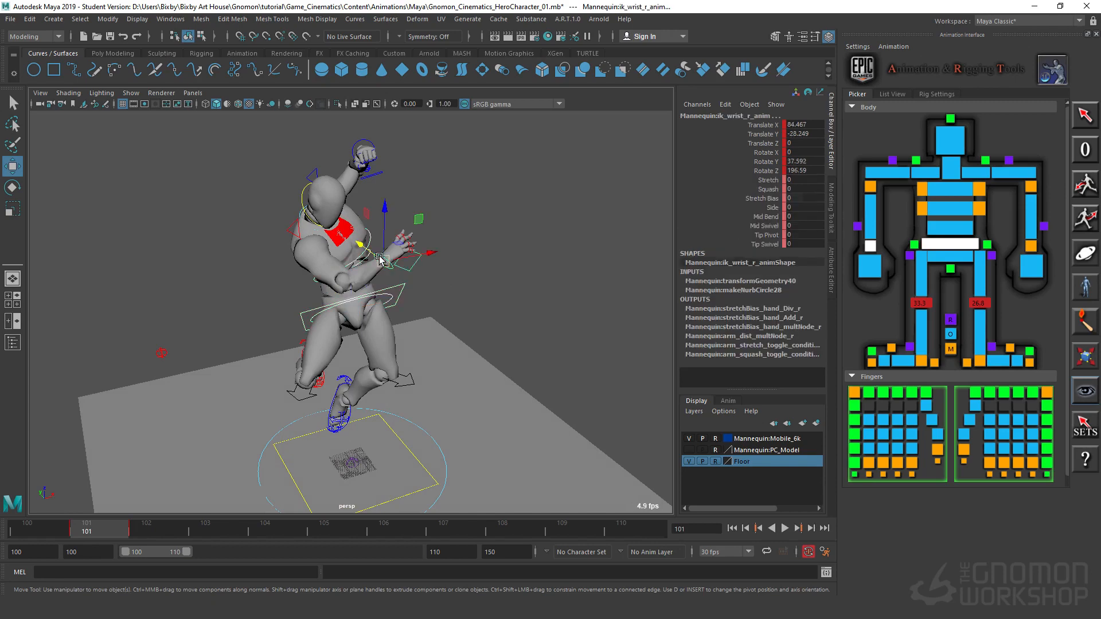
pyautogui.keyDown('shift'); pyautogui.click(360, 140); pyautogui.keyUp('shift')
pyautogui.keyDown('alt'); pyautogui.moveTo(158, 195); pyautogui.dragTo(329, 154); pyautogui.keyUp('alt')
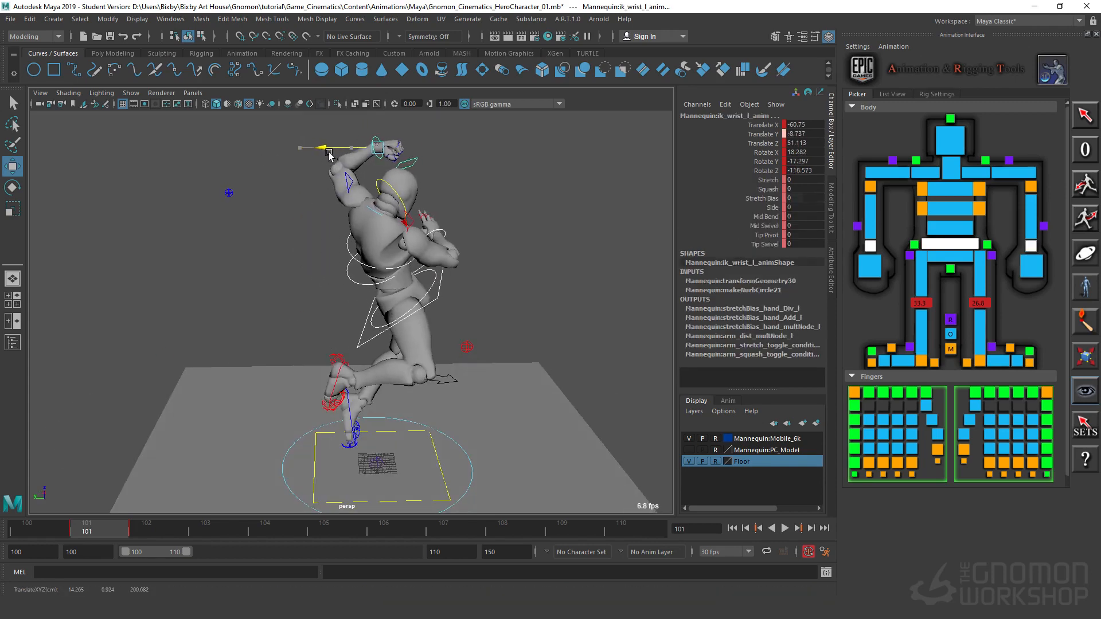
pyautogui.click(480, 290)
# Step: Rotate the body control to about Rotate Z 36.8
pyautogui.click(435, 299)
pyautogui.press('e')
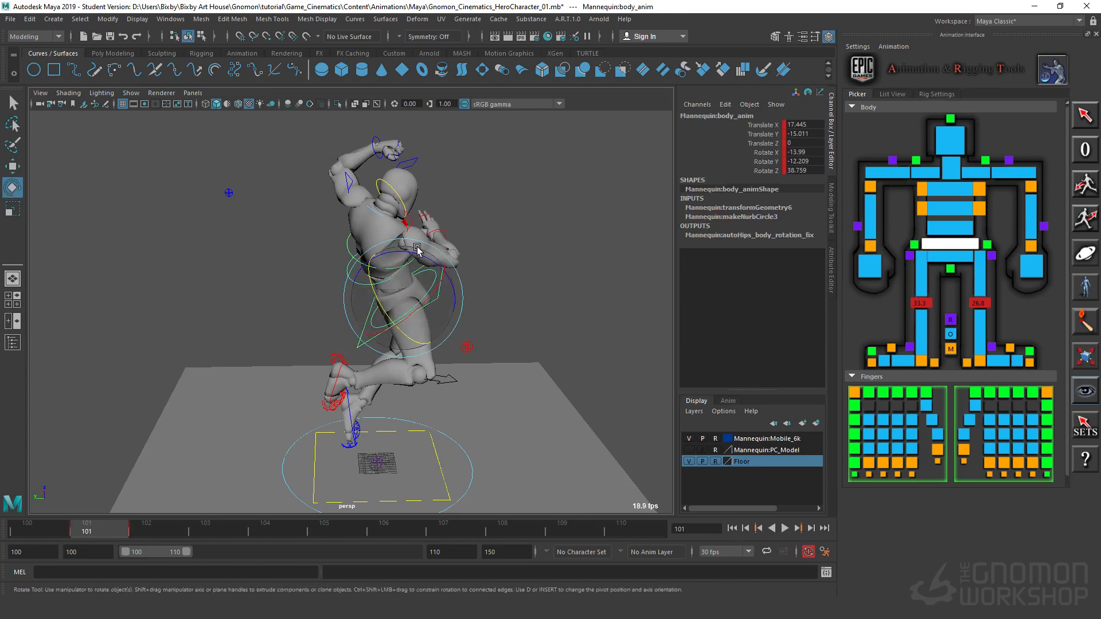
pyautogui.moveTo(422, 250); pyautogui.dragTo(419, 251)
pyautogui.keyDown('alt'); pyautogui.moveTo(505, 344); pyautogui.dragTo(487, 314); pyautogui.keyUp('alt')
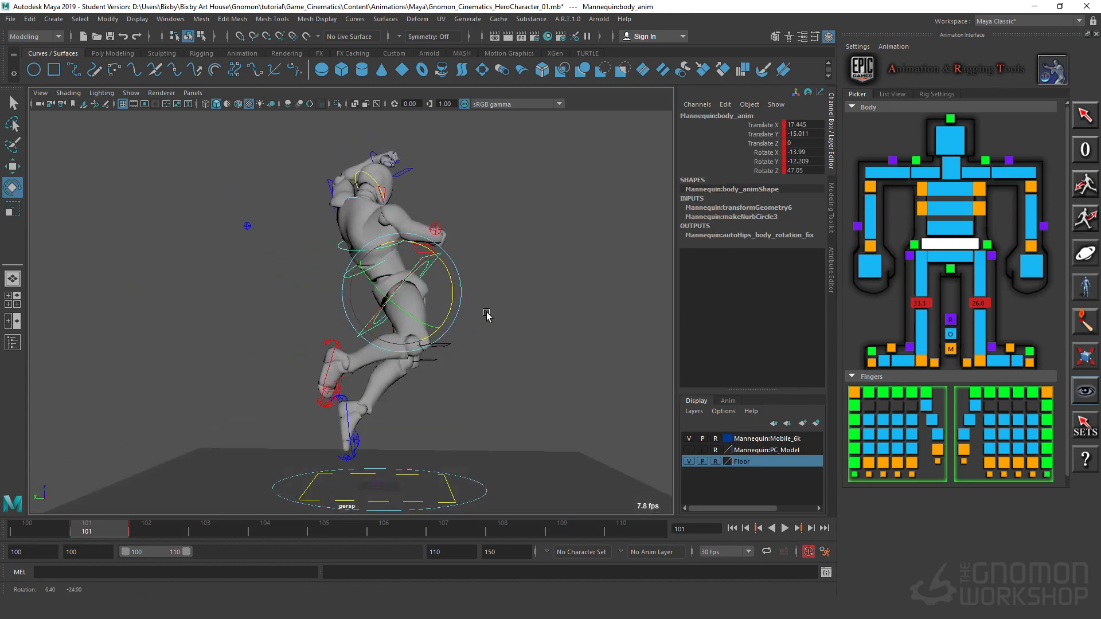
pyautogui.click(434, 269)
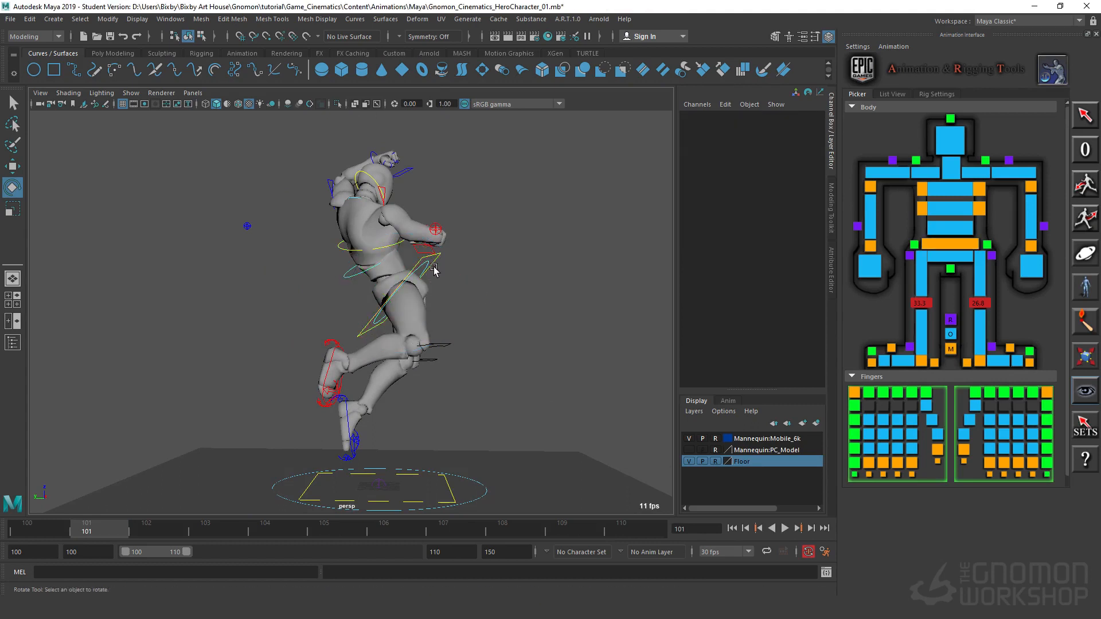
pyautogui.click(437, 260)
pyautogui.moveTo(445, 267); pyautogui.dragTo(453, 277)
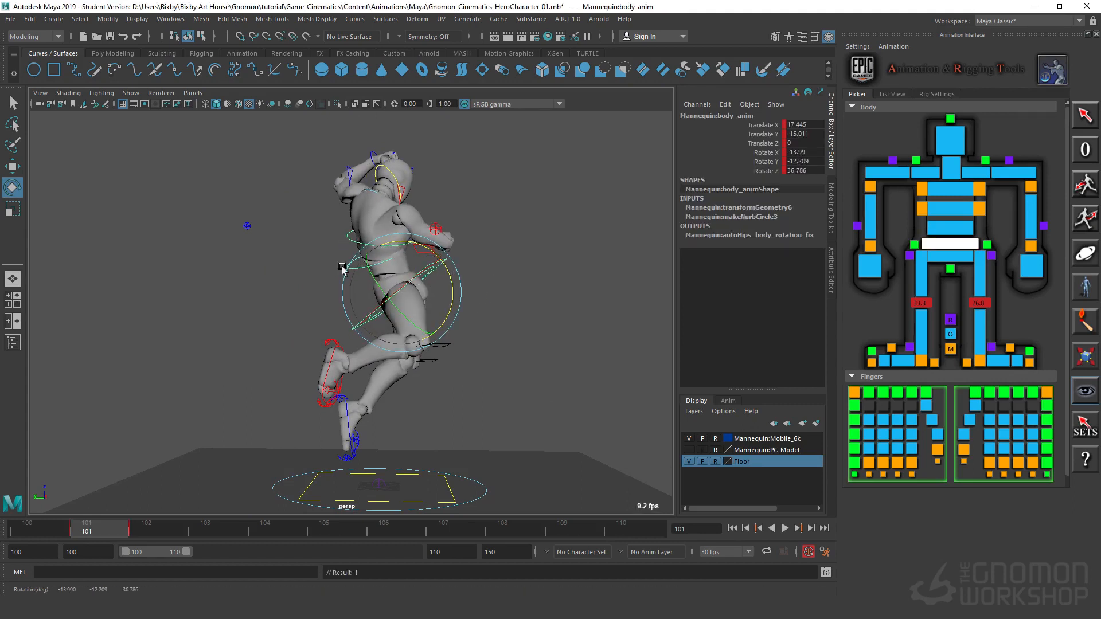
pyautogui.click(265, 248)
# Step: Rotate the chest IK control to adjust the lean of the upper torso
pyautogui.click(351, 238)
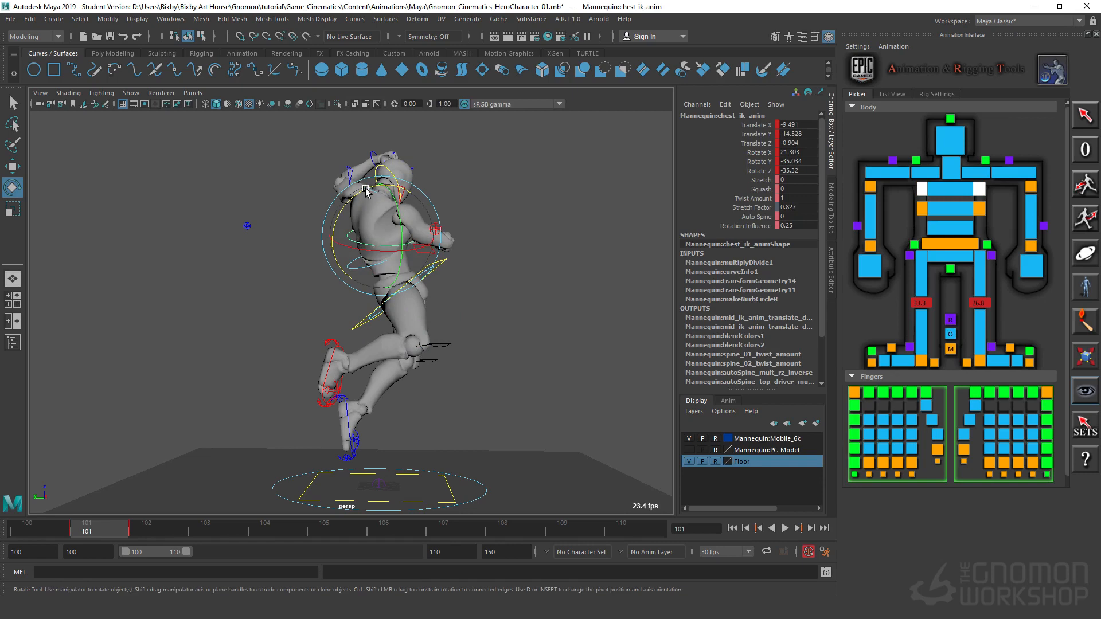
pyautogui.moveTo(366, 190); pyautogui.dragTo(350, 197)
pyautogui.keyDown('alt'); pyautogui.moveTo(507, 335); pyautogui.dragTo(526, 348); pyautogui.keyUp('alt')
pyautogui.keyDown('alt'); pyautogui.moveTo(453, 387); pyautogui.dragTo(379, 334); pyautogui.keyUp('alt')
# Step: Lower the left foot IK control to about Translate Z 27.0
pyautogui.click(360, 424)
pyautogui.press('w')
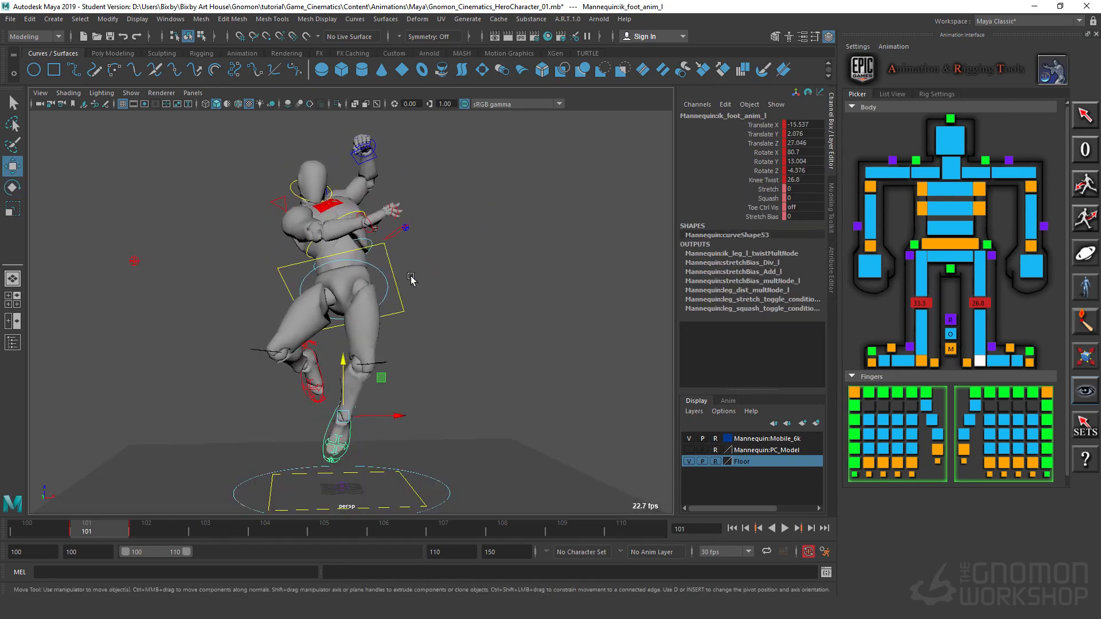
pyautogui.click(436, 282)
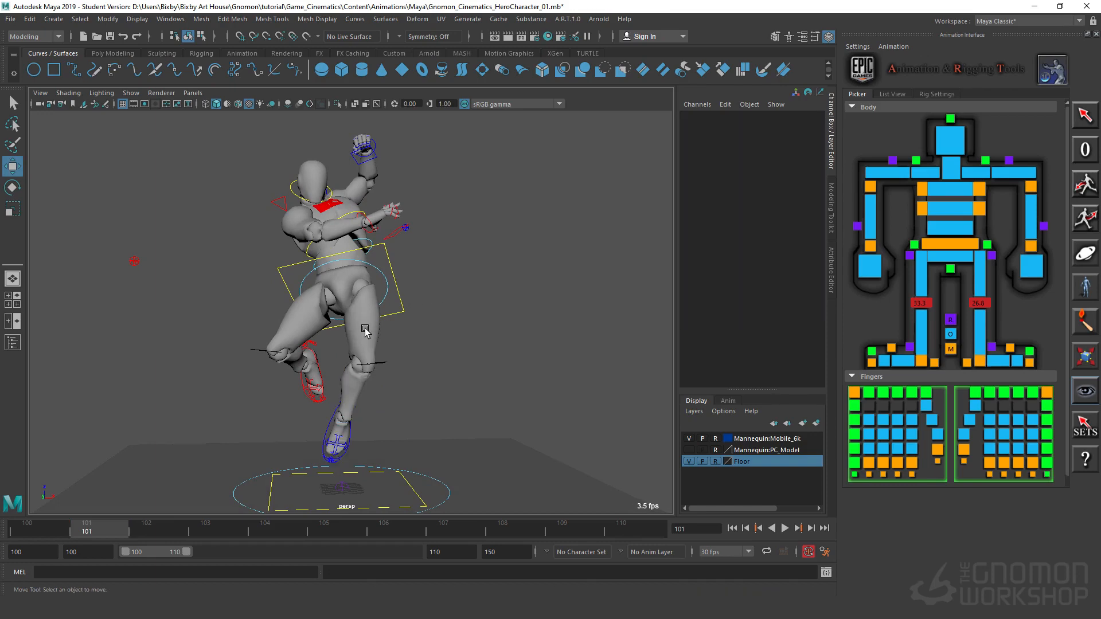
# Step: Rotate the hip control to tilt the pelvis
pyautogui.keyDown('alt'); pyautogui.moveTo(365, 331); pyautogui.dragTo(394, 283); pyautogui.keyUp('alt')
pyautogui.click(399, 288)
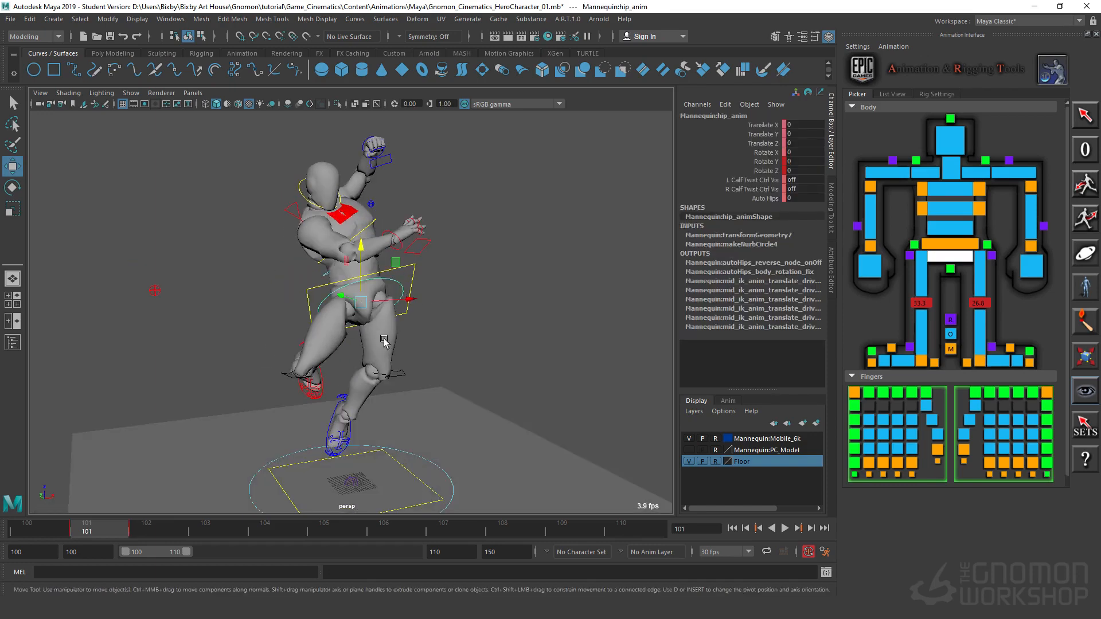
pyautogui.press('e')
pyautogui.moveTo(327, 346); pyautogui.dragTo(513, 367)
# Step: Move the left foot IK control to about Translate Y -12.8 and Z 24.2, and check the motion into frame 102
pyautogui.click(355, 435)
pyautogui.press('w')
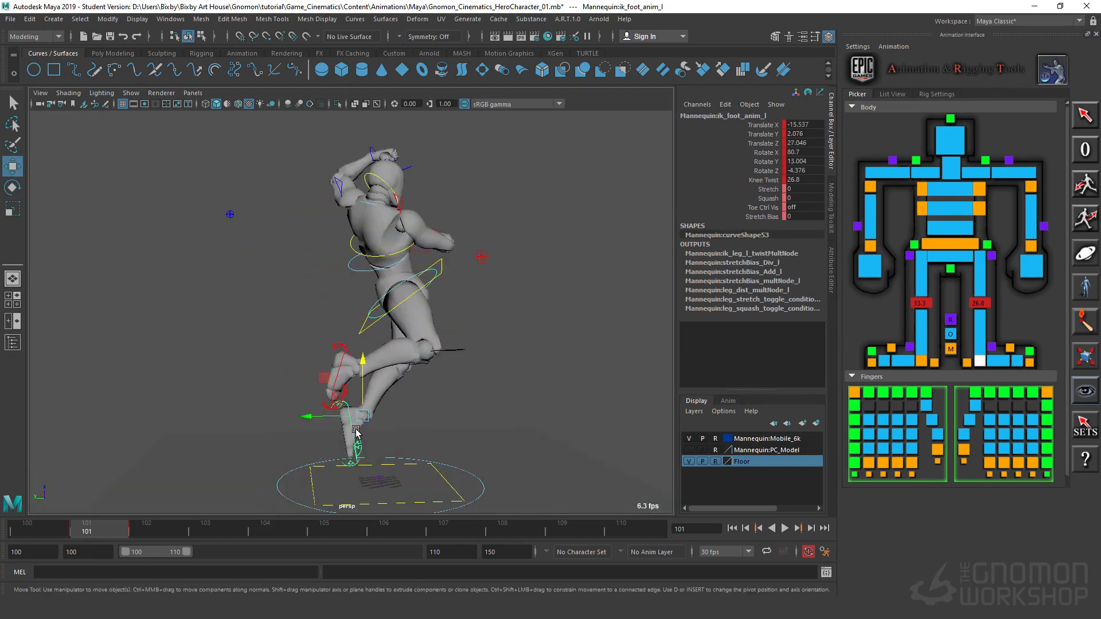
pyautogui.moveTo(318, 414); pyautogui.dragTo(360, 378)
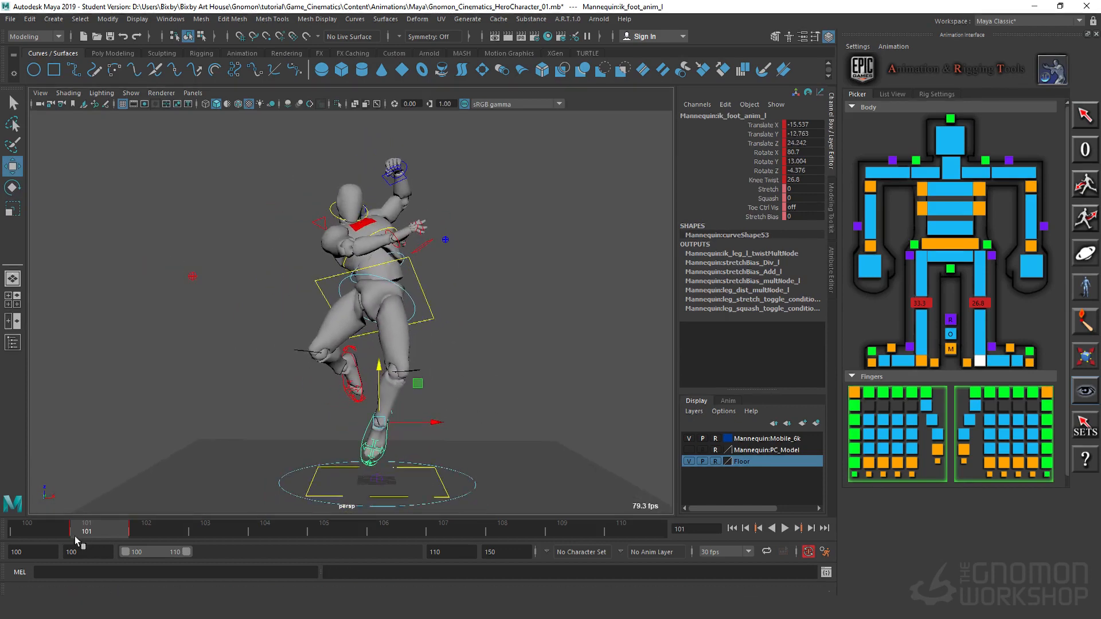
pyautogui.click(140, 532)
pyautogui.moveTo(139, 533)
pyautogui.mouseDown()
pyautogui.moveTo(116, 533)
pyautogui.moveTo(147, 531)
pyautogui.moveTo(127, 533)
pyautogui.mouseUp()
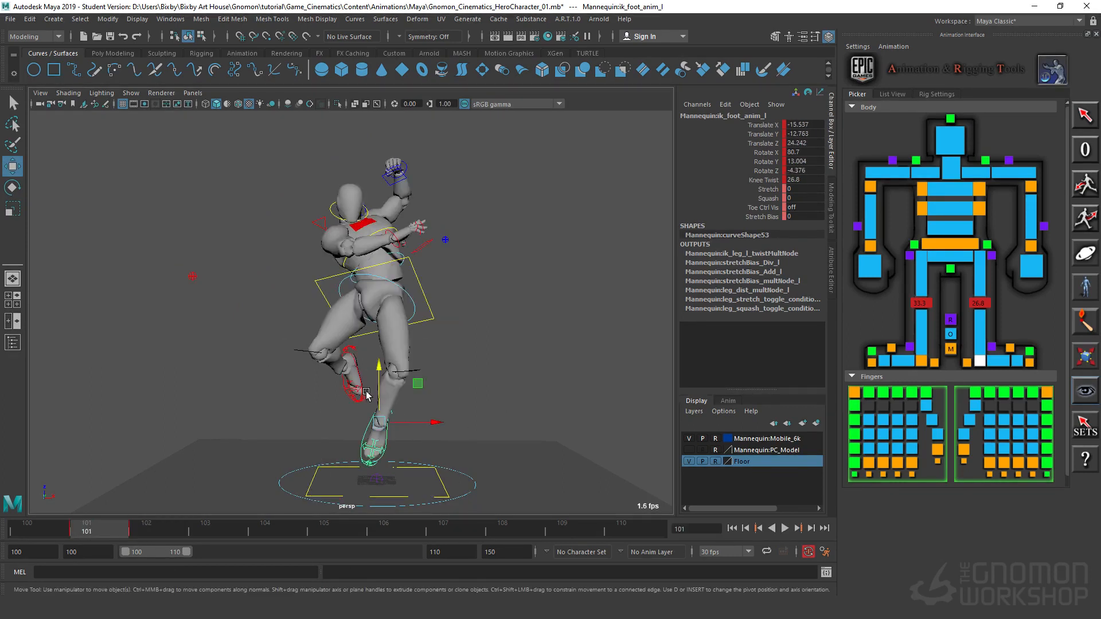
# Step: Lower both feet, elbow and wrist IK controls together with the body control, bringing the body to about Translate X 3.8
pyautogui.click(356, 376)
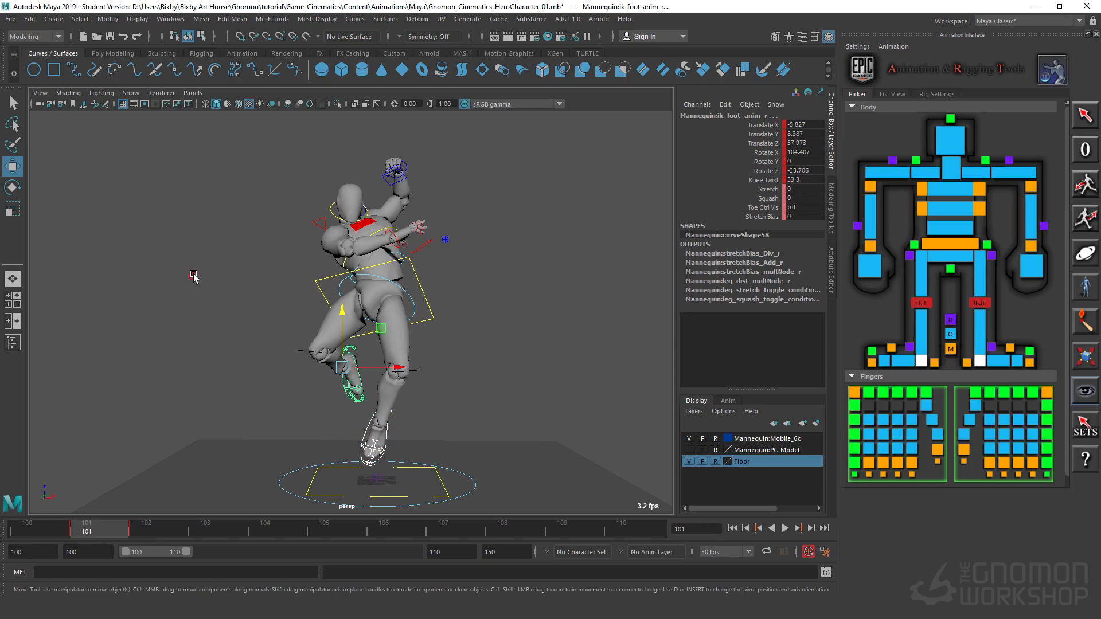
pyautogui.click(193, 277)
pyautogui.keyDown('shift'); pyautogui.click(445, 241); pyautogui.keyUp('shift')
pyautogui.keyDown('alt'); pyautogui.moveTo(430, 298); pyautogui.dragTo(390, 327); pyautogui.keyUp('alt')
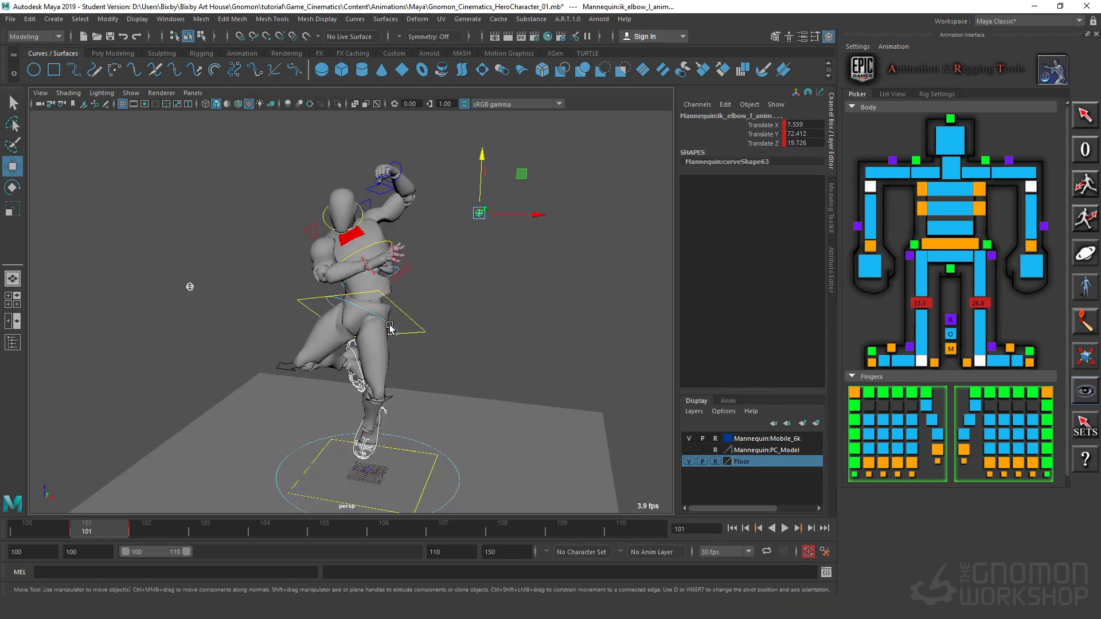
pyautogui.keyDown('alt'); pyautogui.moveTo(391, 327); pyautogui.dragTo(472, 273, button='right'); pyautogui.keyUp('alt')
pyautogui.keyDown('alt'); pyautogui.moveTo(472, 273); pyautogui.dragTo(467, 329, button='middle'); pyautogui.keyUp('alt')
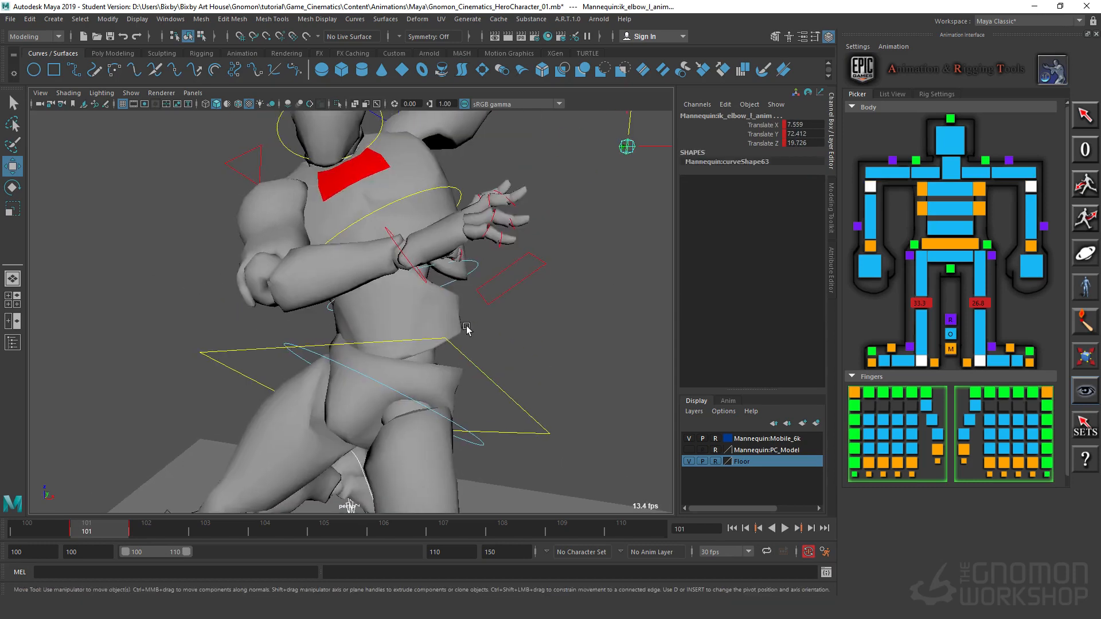
pyautogui.click(387, 227)
pyautogui.keyDown('alt'); pyautogui.moveTo(515, 239); pyautogui.dragTo(531, 367, button='middle'); pyautogui.keyUp('alt')
pyautogui.keyDown('alt'); pyautogui.moveTo(531, 367); pyautogui.dragTo(445, 221, button='right'); pyautogui.keyUp('alt')
pyautogui.click(475, 194)
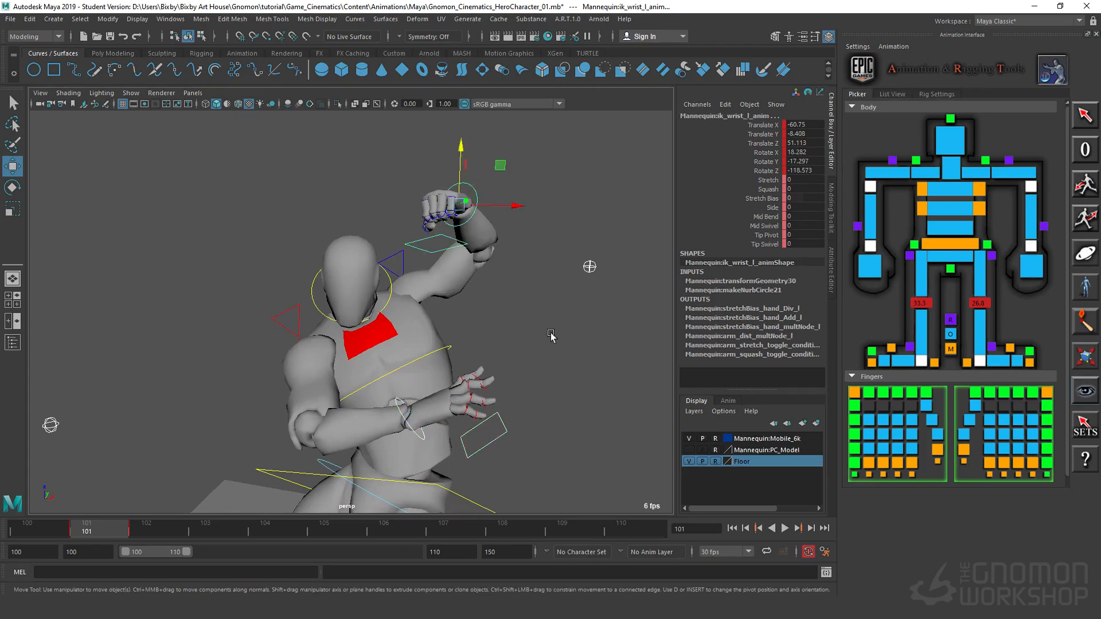
pyautogui.keyDown('alt'); pyautogui.moveTo(553, 336); pyautogui.dragTo(475, 361, button='right'); pyautogui.keyUp('alt')
pyautogui.keyDown('alt'); pyautogui.moveTo(475, 361); pyautogui.dragTo(562, 217, button='middle'); pyautogui.keyUp('alt')
pyautogui.keyDown('alt'); pyautogui.moveTo(563, 220); pyautogui.dragTo(518, 205); pyautogui.keyUp('alt')
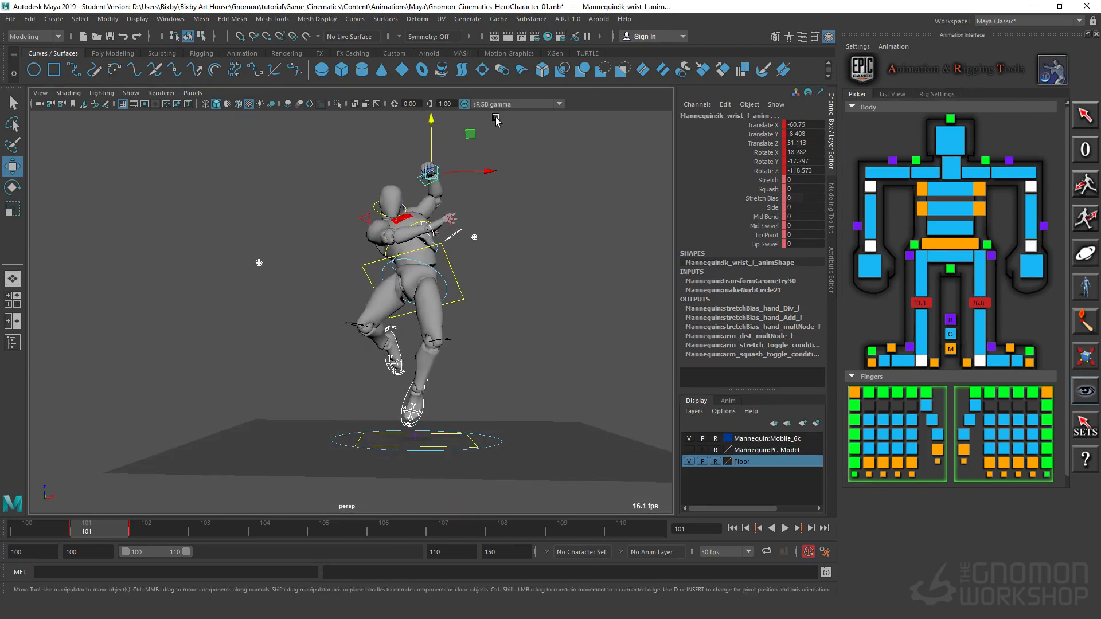
pyautogui.moveTo(432, 126); pyautogui.dragTo(432, 137)
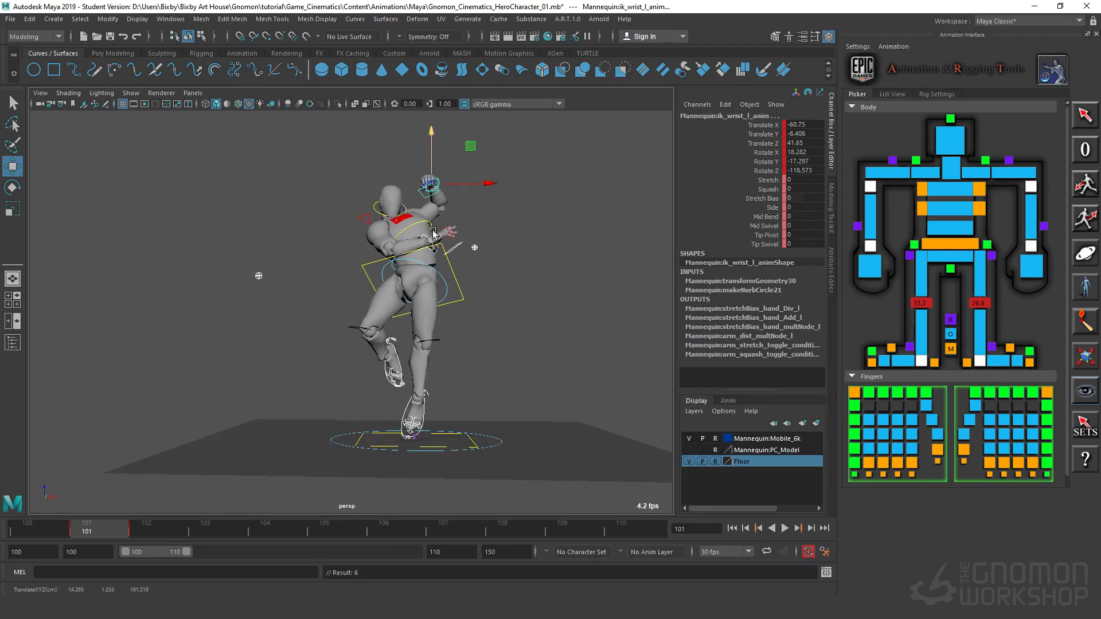
pyautogui.hotkey('ctrl', 'z')
pyautogui.click(456, 281)
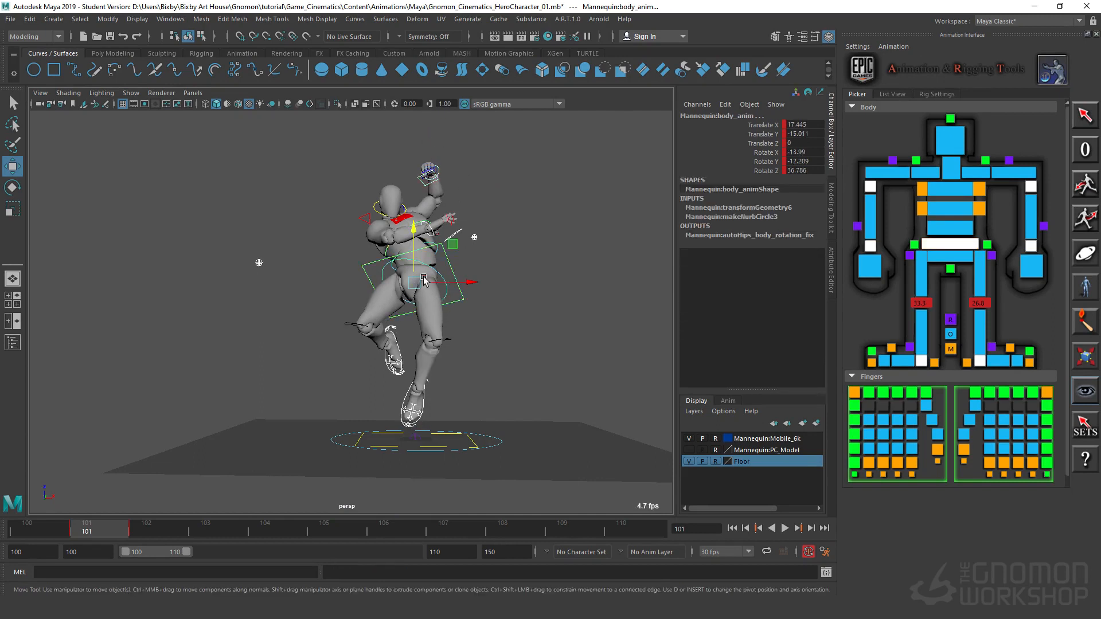
pyautogui.moveTo(417, 224); pyautogui.dragTo(418, 246)
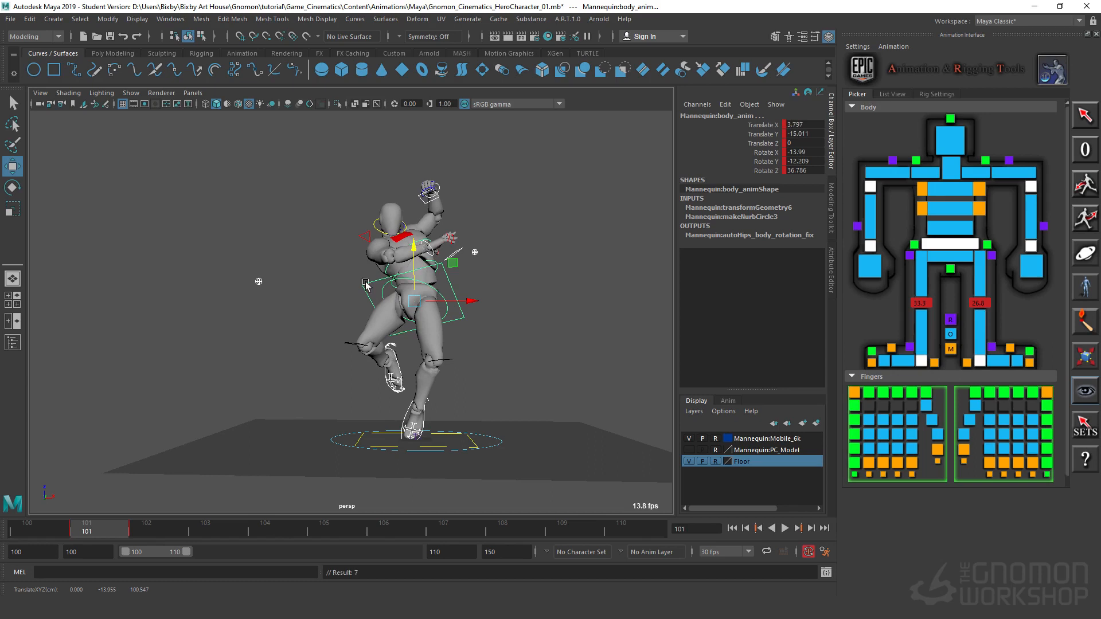
pyautogui.press('.')
pyautogui.press(',')
# Step: Shift the whole selected pose sideways to about body Translate Z -11.8 and compare it with frame 102
pyautogui.moveTo(465, 304); pyautogui.dragTo(480, 306)
pyautogui.press('.')
pyautogui.press(',')
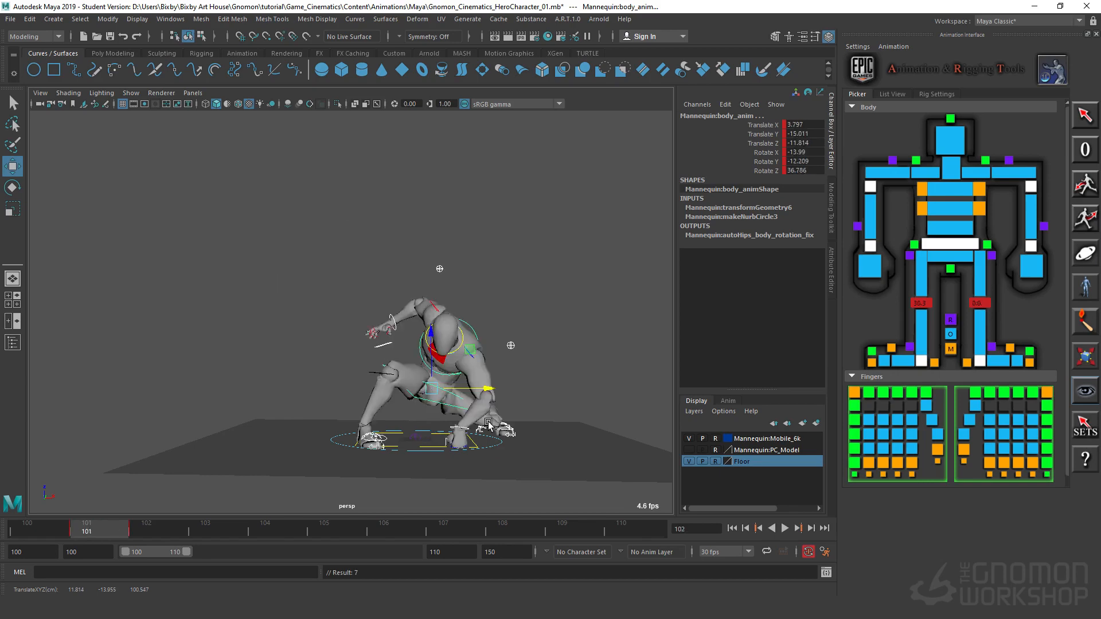
pyautogui.press('.')
pyautogui.press(',')
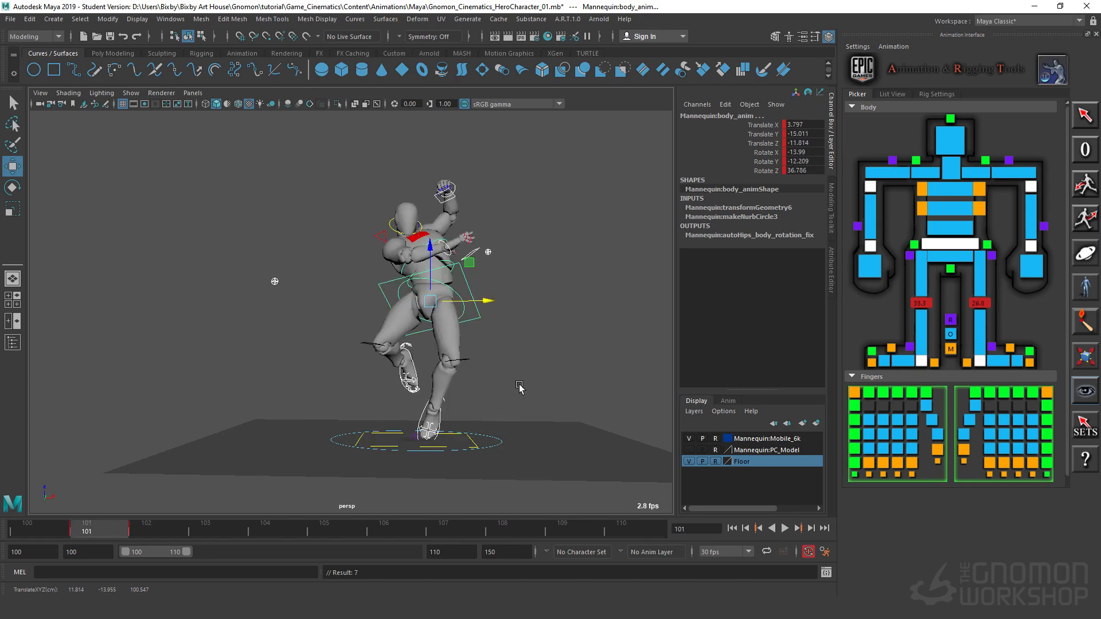
# Step: Raise the body, feet, elbow and wrist controls together slightly above the floor
pyautogui.keyDown('alt'); pyautogui.moveTo(519, 388); pyautogui.dragTo(378, 292); pyautogui.keyUp('alt')
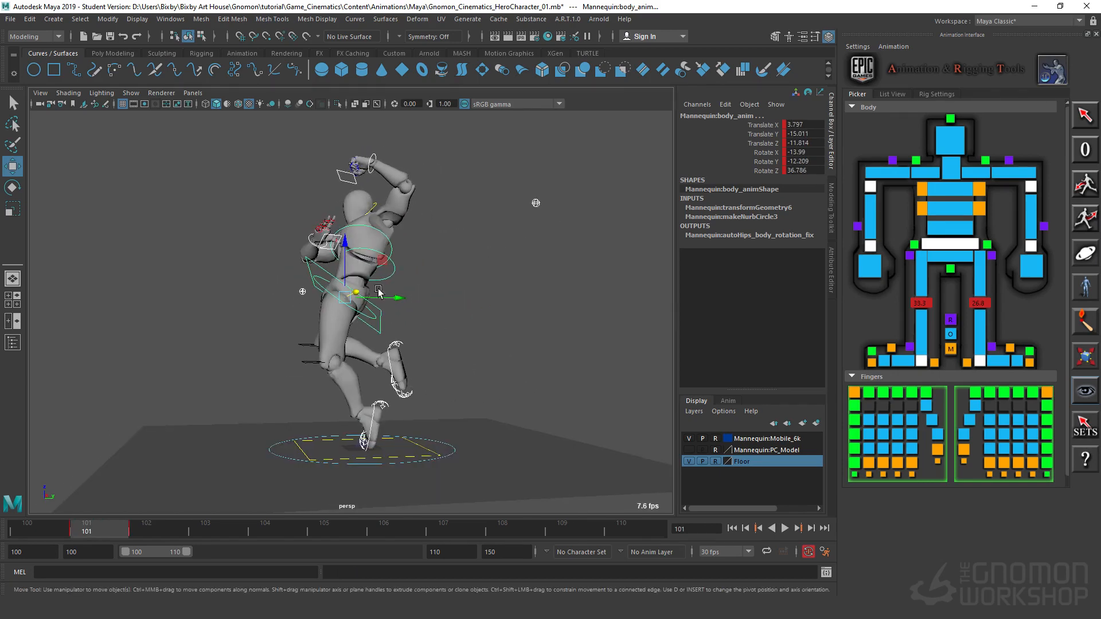
pyautogui.moveTo(350, 248); pyautogui.dragTo(351, 227)
pyautogui.click(385, 424)
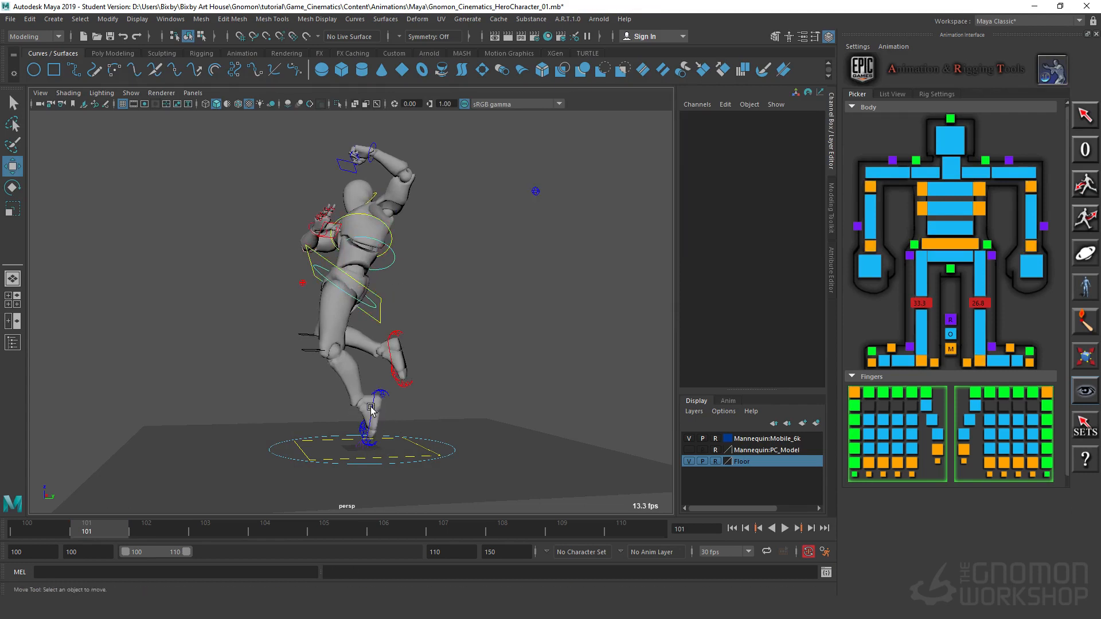
# Step: Lower the left foot IK control to about Translate Z 14.5 and rotate it to about X 80.0, Y 24.4 and Z -6.4
pyautogui.moveTo(358, 346); pyautogui.dragTo(361, 352)
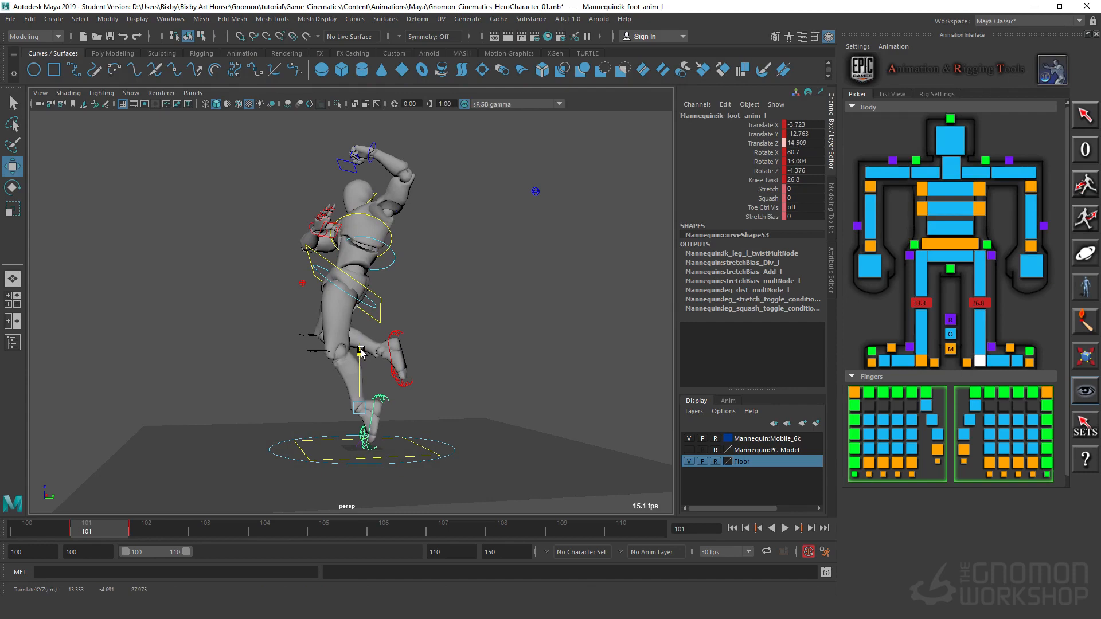
pyautogui.keyDown('alt'); pyautogui.moveTo(307, 449); pyautogui.dragTo(488, 383); pyautogui.keyUp('alt')
pyautogui.press('e')
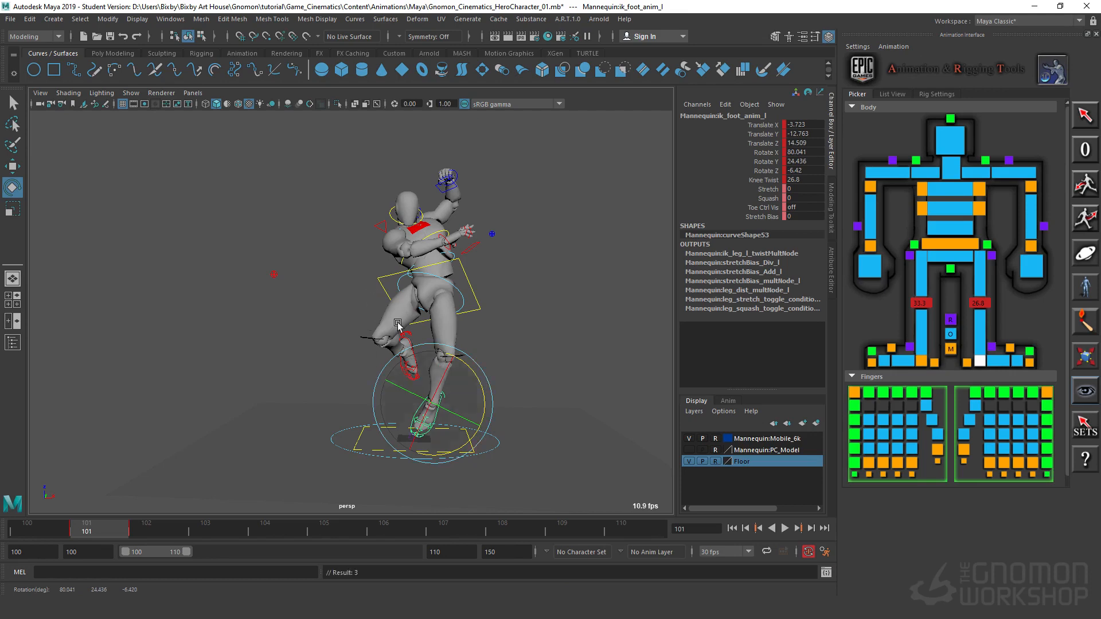
pyautogui.keyDown('alt'); pyautogui.moveTo(398, 385); pyautogui.dragTo(403, 360); pyautogui.keyUp('alt')
pyautogui.keyDown('alt'); pyautogui.moveTo(404, 361); pyautogui.dragTo(508, 390, button='right'); pyautogui.keyUp('alt')
pyautogui.keyDown('alt'); pyautogui.moveTo(508, 390); pyautogui.dragTo(374, 396); pyautogui.keyUp('alt')
pyautogui.click(414, 396)
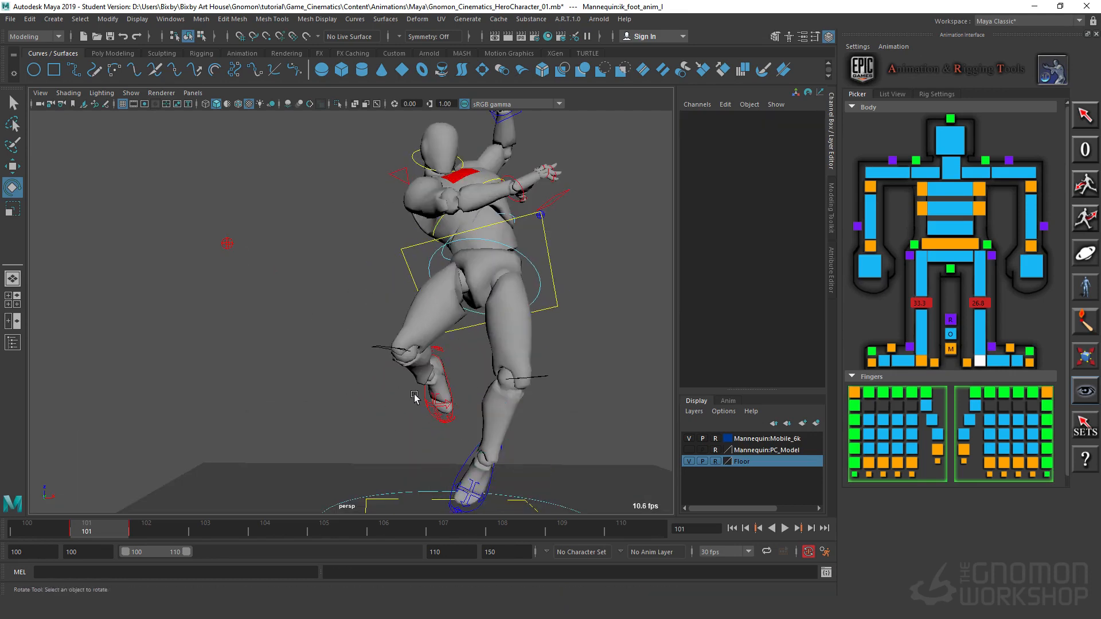
# Step: Move the right foot IK control to about Translate X 22.3 and rotate it to about X 105.8, Y -23.8 and Z -40.2
pyautogui.click(453, 383)
pyautogui.press('w')
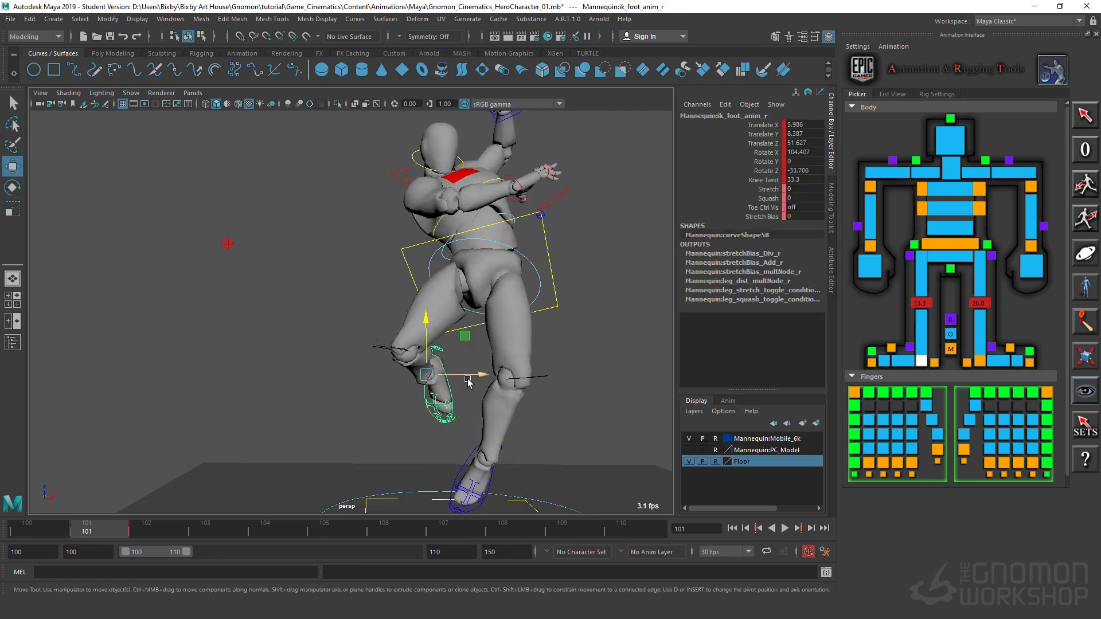
pyautogui.moveTo(468, 383); pyautogui.dragTo(479, 337)
pyautogui.press('e')
pyautogui.keyDown('alt'); pyautogui.moveTo(472, 367); pyautogui.dragTo(436, 386, button='right'); pyautogui.keyUp('alt')
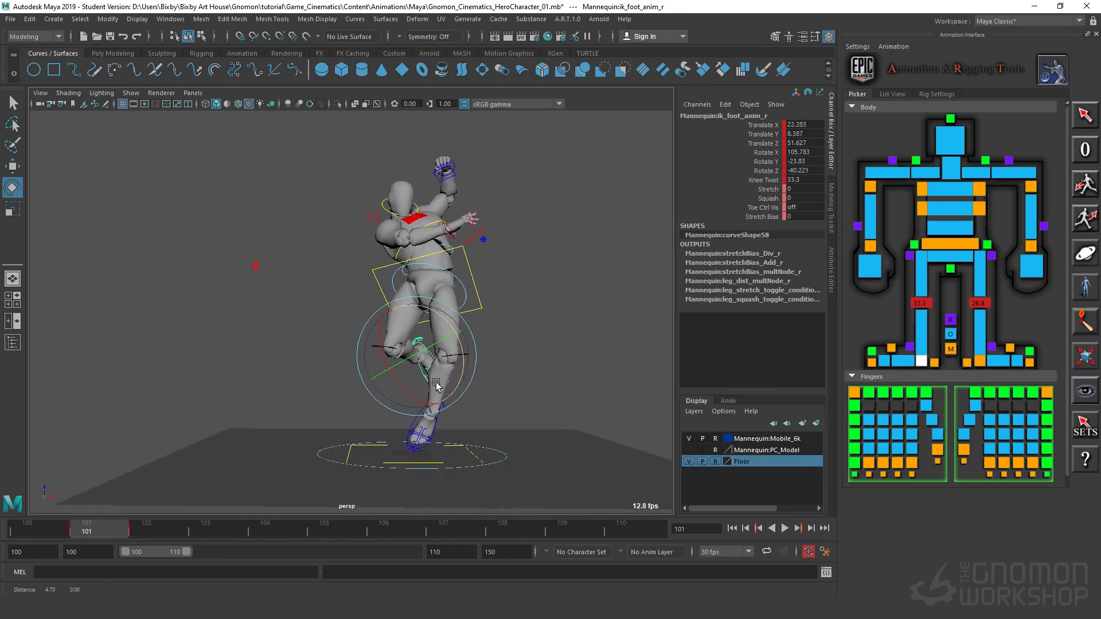
# Step: Rotate the left wrist IK control on frame 101 to turn the mannequin's raised fist
pyautogui.keyDown('alt'); pyautogui.moveTo(437, 386); pyautogui.dragTo(413, 387, button='middle'); pyautogui.keyUp('alt')
pyautogui.keyDown('alt'); pyautogui.moveTo(442, 391); pyautogui.dragTo(566, 381, button='right'); pyautogui.keyUp('alt')
pyautogui.keyDown('alt'); pyautogui.moveTo(546, 339); pyautogui.dragTo(542, 360, button='middle'); pyautogui.keyUp('alt')
pyautogui.keyDown('alt'); pyautogui.moveTo(505, 363); pyautogui.dragTo(456, 366, button='right'); pyautogui.keyUp('alt')
pyautogui.keyDown('alt'); pyautogui.moveTo(467, 361); pyautogui.dragTo(508, 238); pyautogui.keyUp('alt')
pyautogui.click(428, 221)
pyautogui.press('w')
pyautogui.press('e')
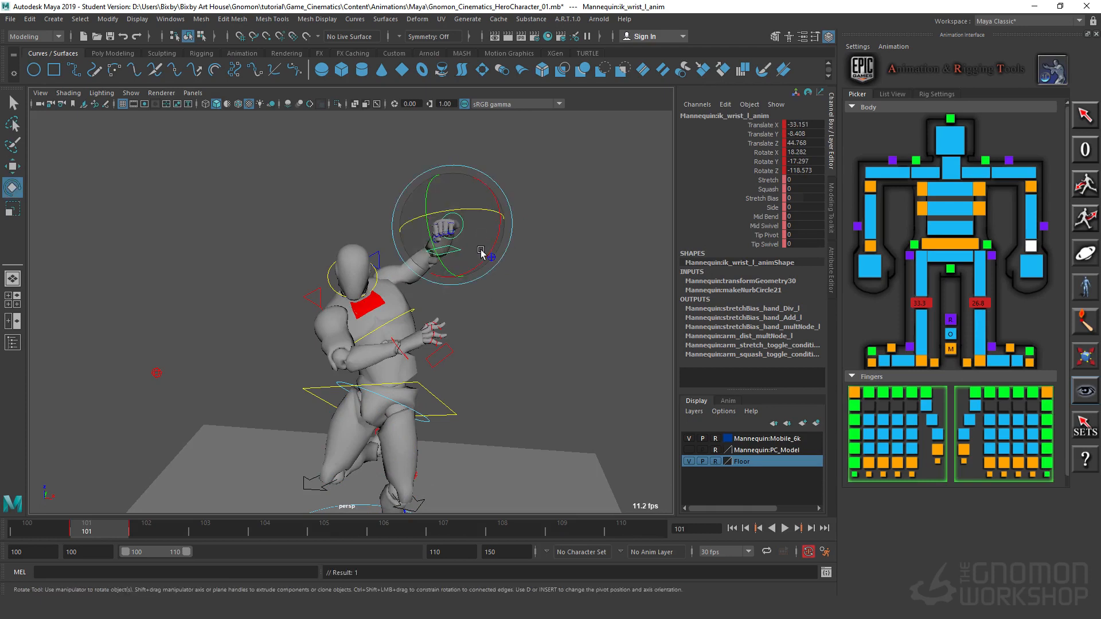
pyautogui.moveTo(428, 234); pyautogui.dragTo(426, 217)
pyautogui.moveTo(430, 222); pyautogui.dragTo(484, 211)
pyautogui.moveTo(481, 264); pyautogui.dragTo(504, 240)
# Step: Move the right wrist IK control to about Translate X 89.7, Y -43.3, Z 4.2 and rotate it to about X 3.4, Y 37.5, Z 202.1
pyautogui.keyDown('alt'); pyautogui.moveTo(538, 361); pyautogui.dragTo(432, 337); pyautogui.keyUp('alt')
pyautogui.click(417, 310)
pyautogui.click(433, 318)
pyautogui.press('w')
pyautogui.moveTo(450, 301); pyautogui.dragTo(432, 276)
pyautogui.press('e')
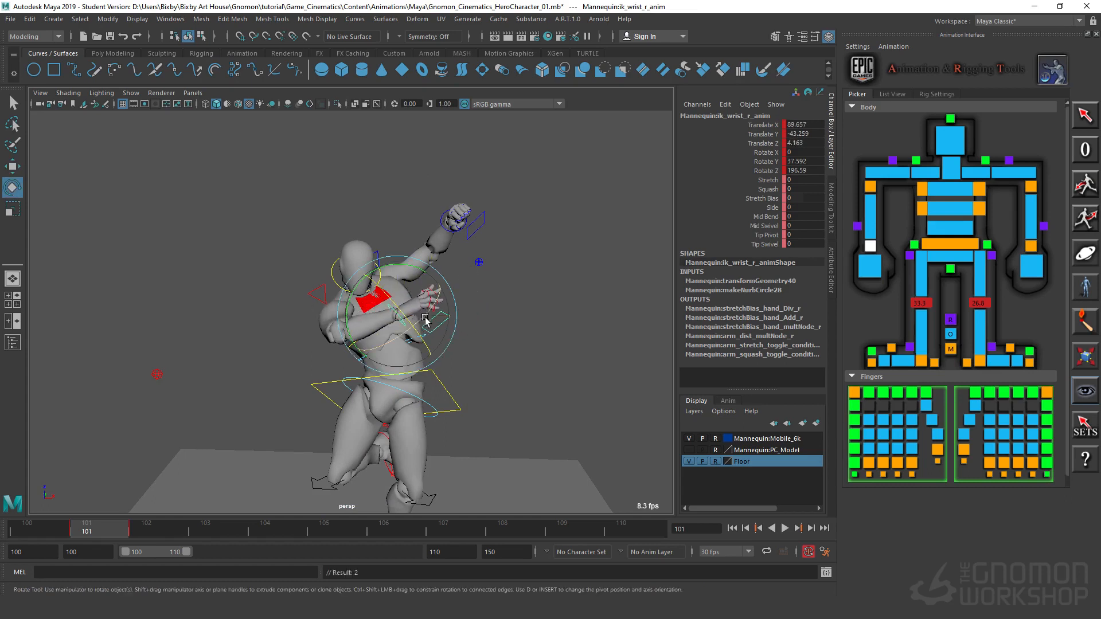
pyautogui.moveTo(427, 319)
pyautogui.mouseDown()
pyautogui.moveTo(443, 310)
pyautogui.moveTo(434, 302)
pyautogui.mouseUp()
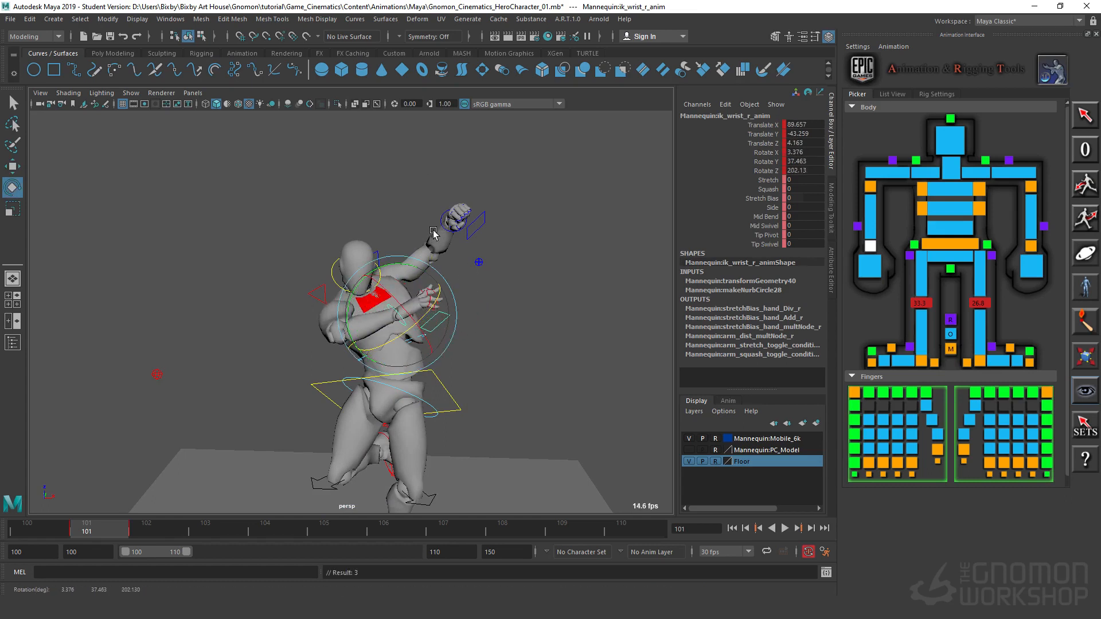
# Step: Set the left wrist IK control to about Translate X -41.1 and rotate it to about X 40.1, Y -42.0 and Z -103.3
pyautogui.click(446, 223)
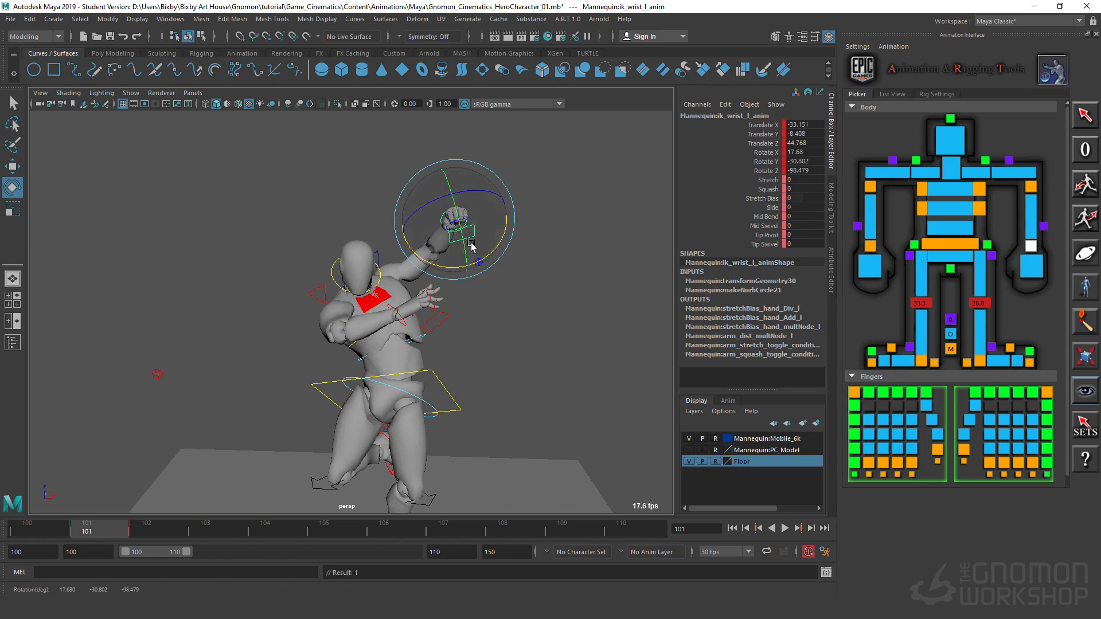
pyautogui.moveTo(466, 244); pyautogui.dragTo(487, 218)
pyautogui.press('w')
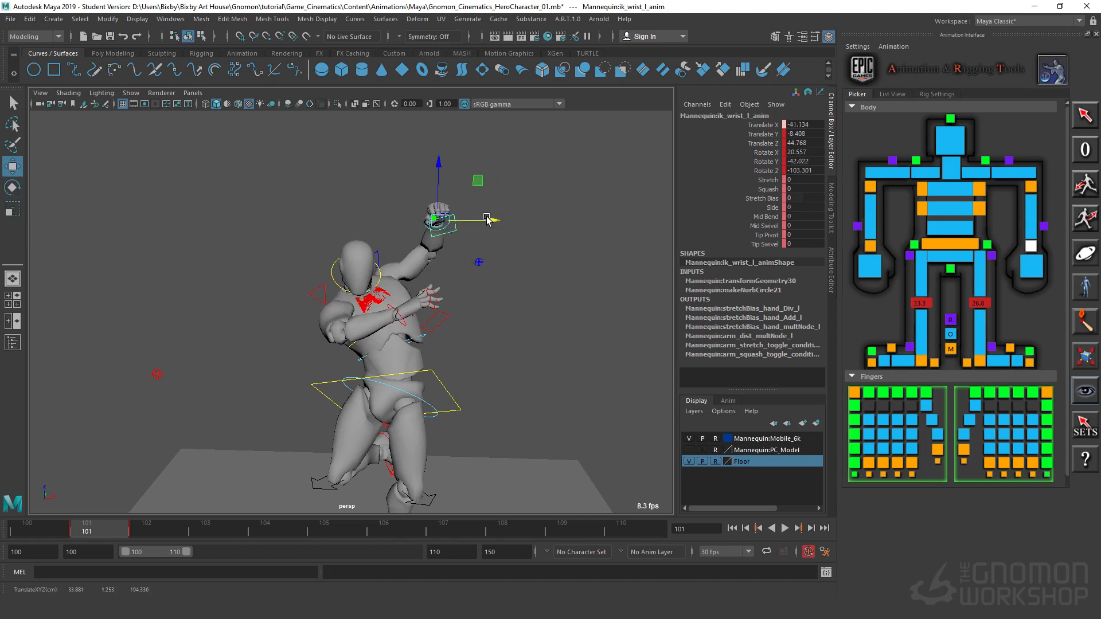
pyautogui.press('e')
pyautogui.moveTo(483, 258); pyautogui.dragTo(481, 238)
# Step: Compare the airborne pose on frame 101 with the crouched landing on frame 102 by scrubbing, playing and viewing from several angles
pyautogui.keyDown('alt'); pyautogui.moveTo(573, 337); pyautogui.dragTo(410, 348, button='right'); pyautogui.keyUp('alt')
pyautogui.keyDown('alt'); pyautogui.moveTo(410, 347); pyautogui.dragTo(427, 263, button='middle'); pyautogui.keyUp('alt')
pyautogui.moveTo(426, 263)
pyautogui.keyDown('alt'); pyautogui.mouseDown()
pyautogui.moveTo(481, 277)
pyautogui.moveTo(421, 268)
pyautogui.moveTo(435, 265)
pyautogui.mouseUp(); pyautogui.keyUp('alt')
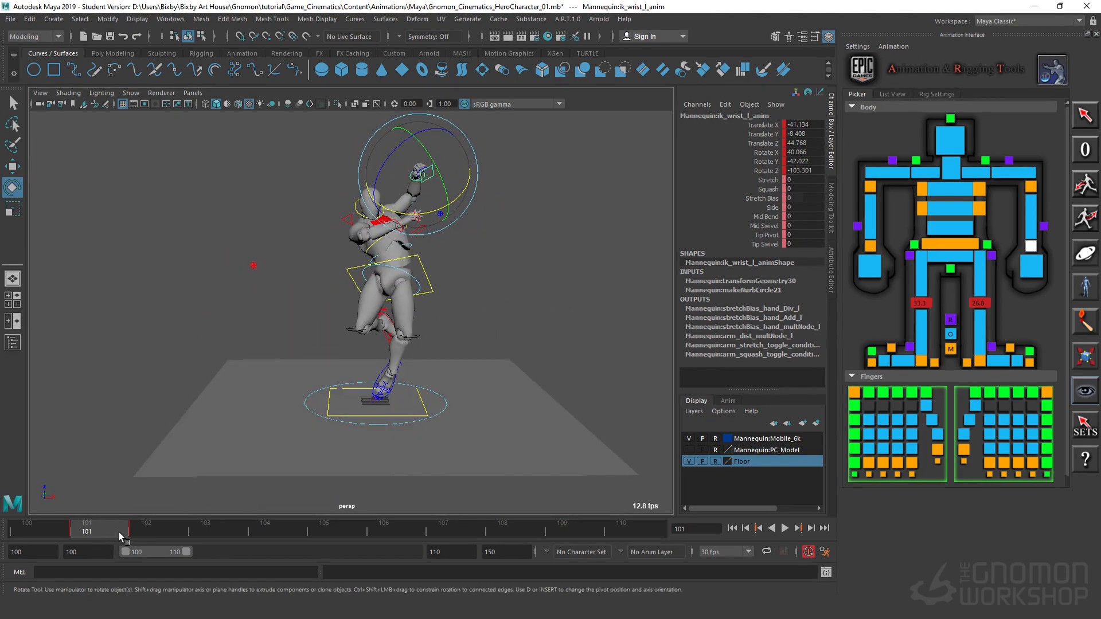
pyautogui.moveTo(119, 532)
pyautogui.mouseDown()
pyautogui.moveTo(146, 536)
pyautogui.moveTo(109, 526)
pyautogui.mouseUp()
pyautogui.moveTo(108, 532)
pyautogui.mouseDown()
pyautogui.moveTo(142, 540)
pyautogui.moveTo(127, 537)
pyautogui.mouseUp()
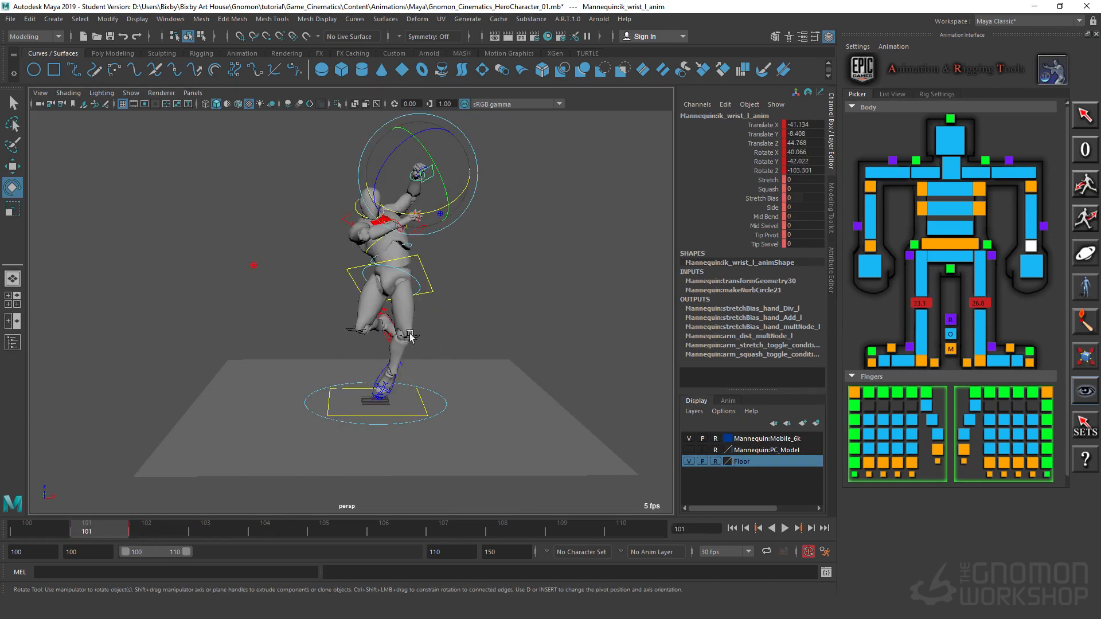
pyautogui.click(146, 534)
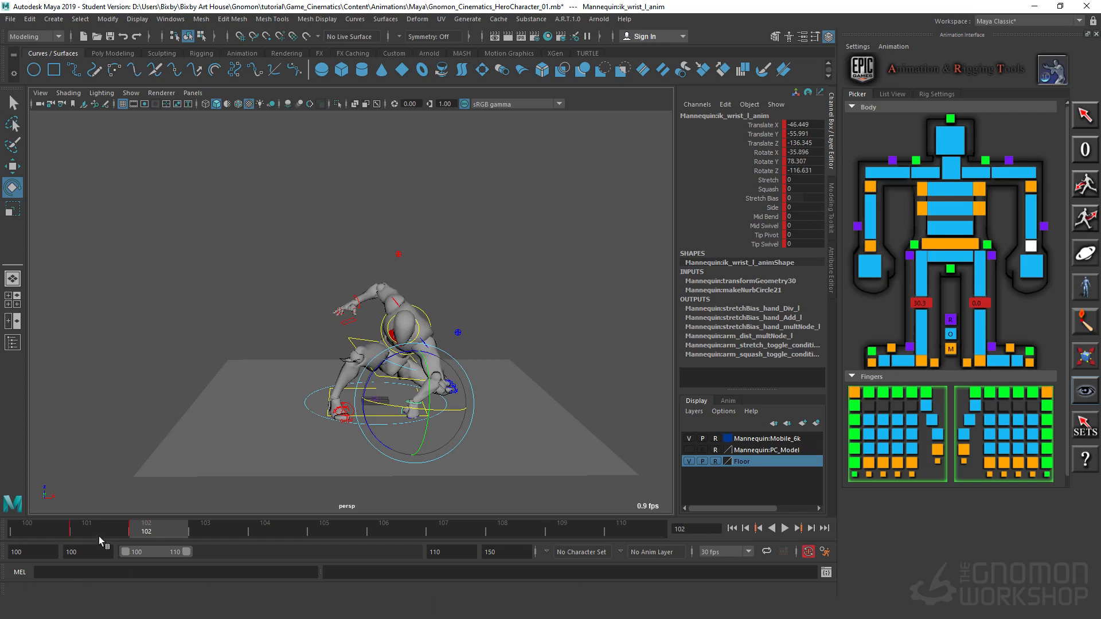
pyautogui.hotkey('alt', ',')
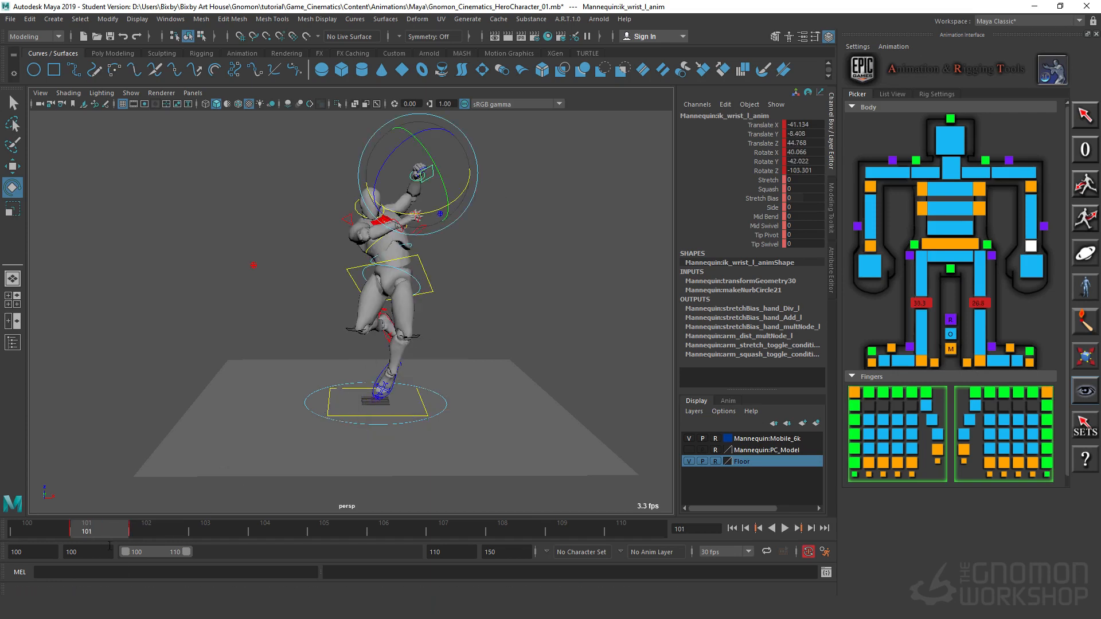
pyautogui.click(154, 537)
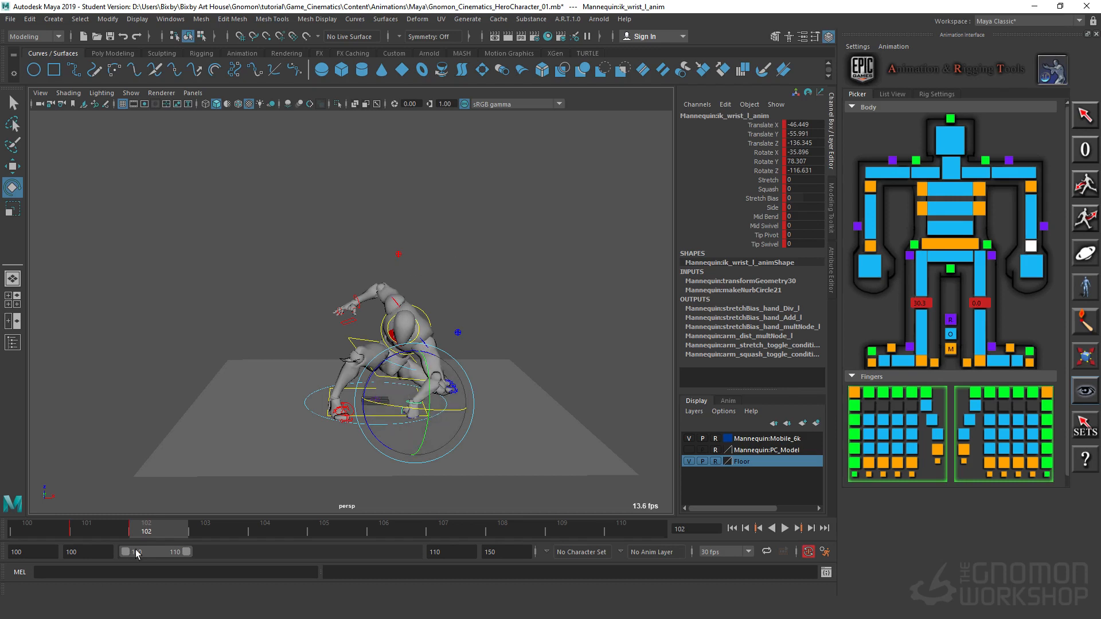
pyautogui.hotkey('alt', 'v')
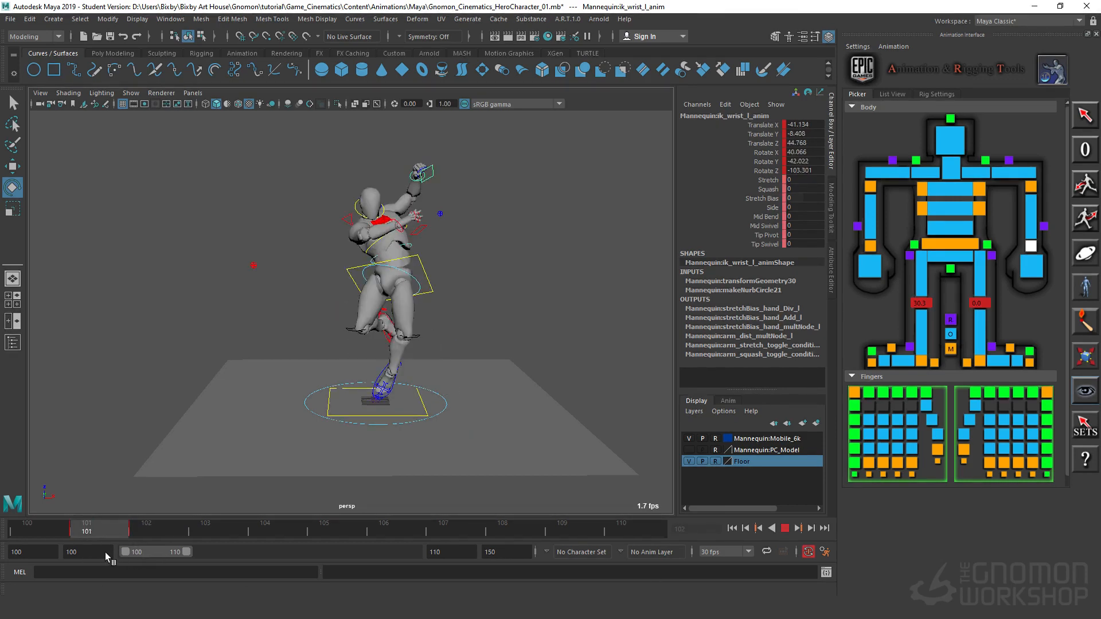
pyautogui.hotkey('alt', 'v')
pyautogui.keyDown('alt'); pyautogui.moveTo(390, 506); pyautogui.dragTo(376, 445); pyautogui.keyUp('alt')
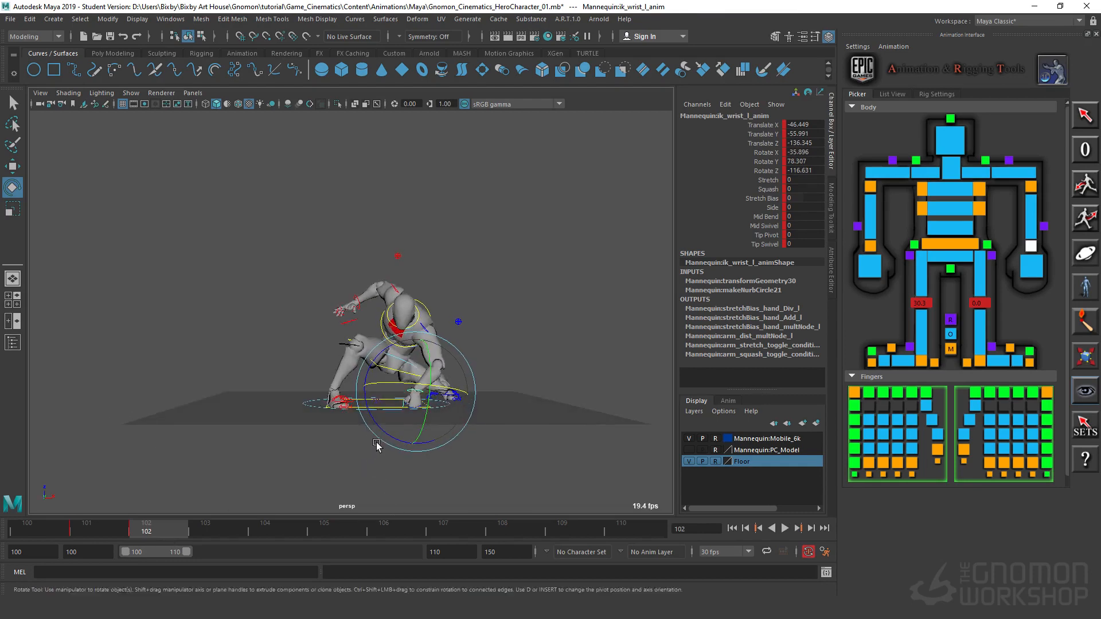
pyautogui.keyDown('alt'); pyautogui.moveTo(376, 445); pyautogui.dragTo(474, 423, button='right'); pyautogui.keyUp('alt')
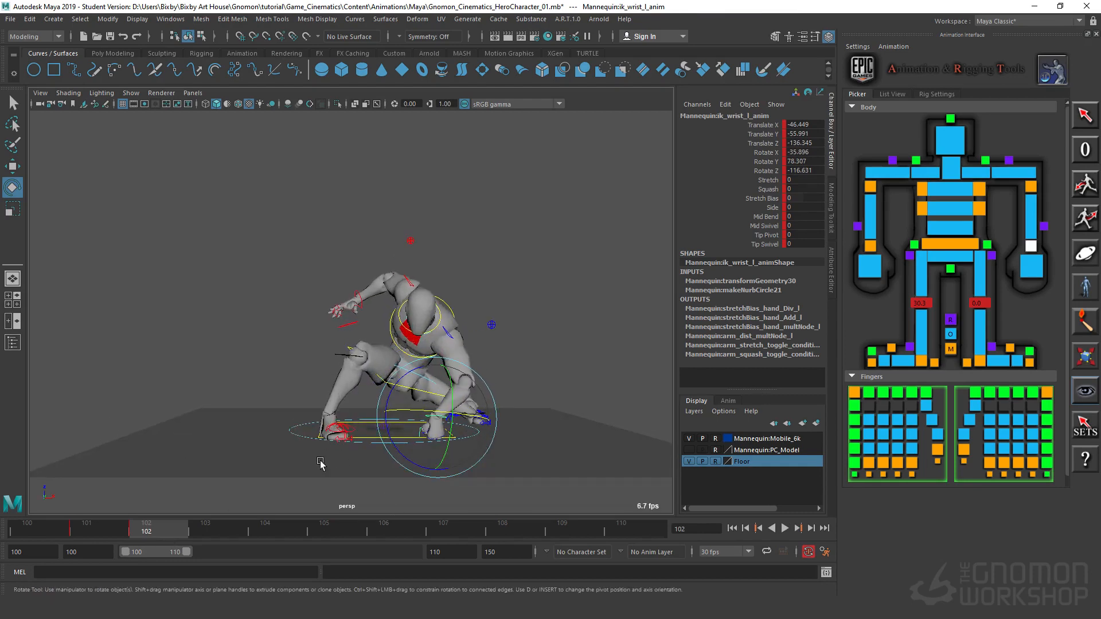
pyautogui.keyDown('alt'); pyautogui.moveTo(321, 464); pyautogui.dragTo(328, 481); pyautogui.keyUp('alt')
pyautogui.keyDown('alt'); pyautogui.moveTo(328, 480); pyautogui.dragTo(361, 458, button='right'); pyautogui.keyUp('alt')
pyautogui.keyDown('alt'); pyautogui.moveTo(361, 457); pyautogui.dragTo(373, 352, button='middle'); pyautogui.keyUp('alt')
pyautogui.keyDown('alt'); pyautogui.moveTo(374, 351); pyautogui.dragTo(264, 393); pyautogui.keyUp('alt')
# Step: On frame 101, move the right foot IK control to about Translate X 27.5, Z 53.3 and rotate it to about X 104.9, Y -14.7, Z -37.6
pyautogui.click(343, 384)
pyautogui.press('w')
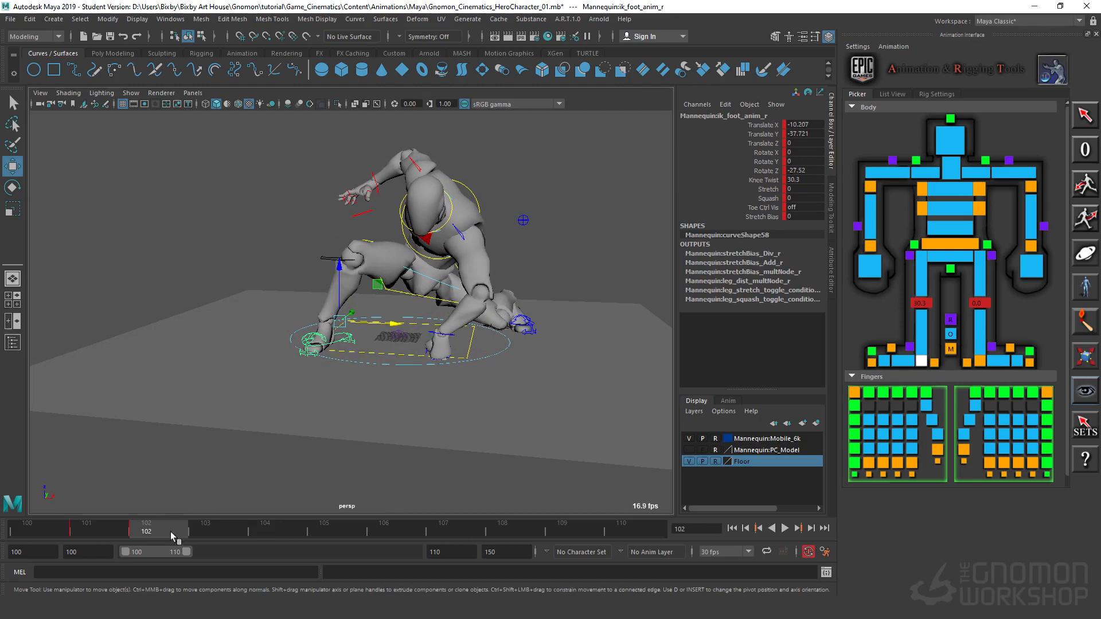
pyautogui.click(123, 530)
pyautogui.keyDown('alt'); pyautogui.moveTo(431, 321); pyautogui.dragTo(477, 314); pyautogui.keyUp('alt')
pyautogui.keyDown('alt'); pyautogui.moveTo(478, 313); pyautogui.dragTo(442, 344, button='right'); pyautogui.keyUp('alt')
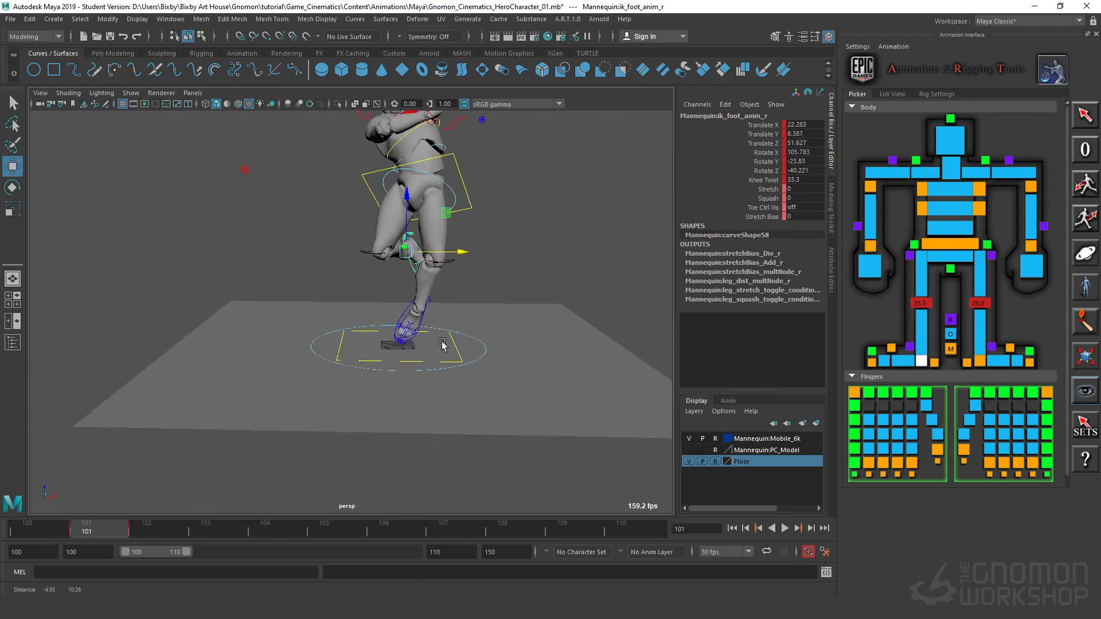
pyautogui.keyDown('alt'); pyautogui.moveTo(442, 344); pyautogui.dragTo(439, 371, button='middle'); pyautogui.keyUp('alt')
pyautogui.moveTo(465, 280); pyautogui.dragTo(454, 239)
pyautogui.press('e')
pyautogui.press('w')
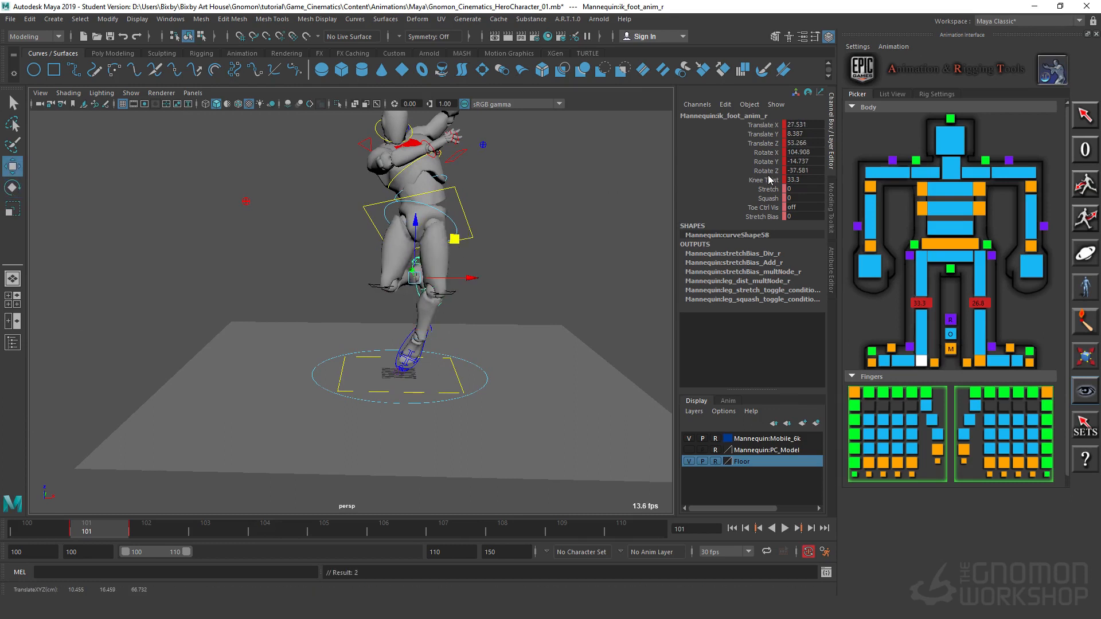
# Step: Set the right foot's Knee Twist to 40.9 on frame 101 and compare the leg with frame 102
pyautogui.click(760, 181)
pyautogui.moveTo(607, 272); pyautogui.dragTo(689, 271, button='middle')
pyautogui.moveTo(142, 526)
pyautogui.mouseDown()
pyautogui.moveTo(180, 524)
pyautogui.moveTo(119, 533)
pyautogui.moveTo(144, 534)
pyautogui.mouseUp()
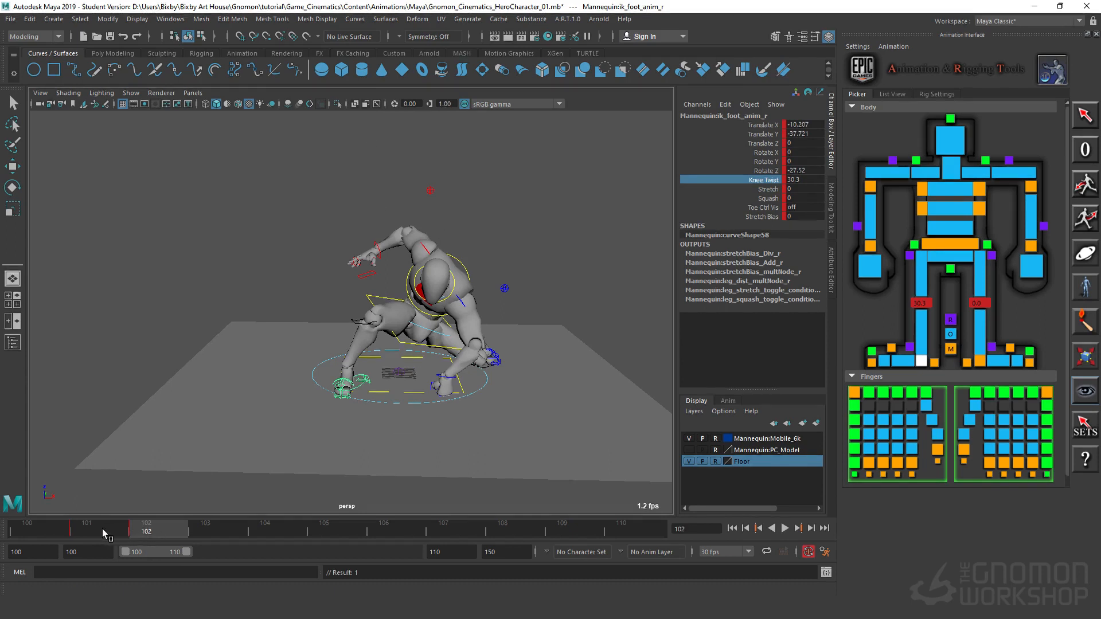
pyautogui.moveTo(140, 539); pyautogui.dragTo(20, 552)
pyautogui.moveTo(80, 533); pyautogui.dragTo(114, 545)
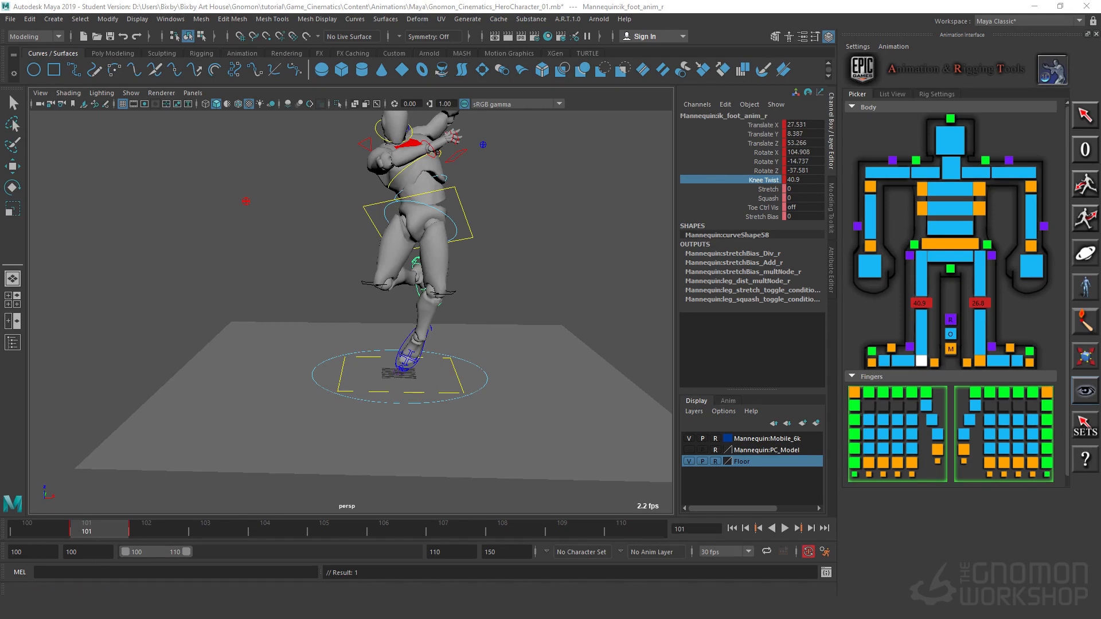
# Step: Select all the mannequin's controls, key them on frame 101, and go to frame 100
pyautogui.keyDown('alt'); pyautogui.moveTo(522, 294); pyautogui.dragTo(458, 304); pyautogui.keyUp('alt')
pyautogui.moveTo(219, 162); pyautogui.dragTo(541, 457)
pyautogui.press('w')
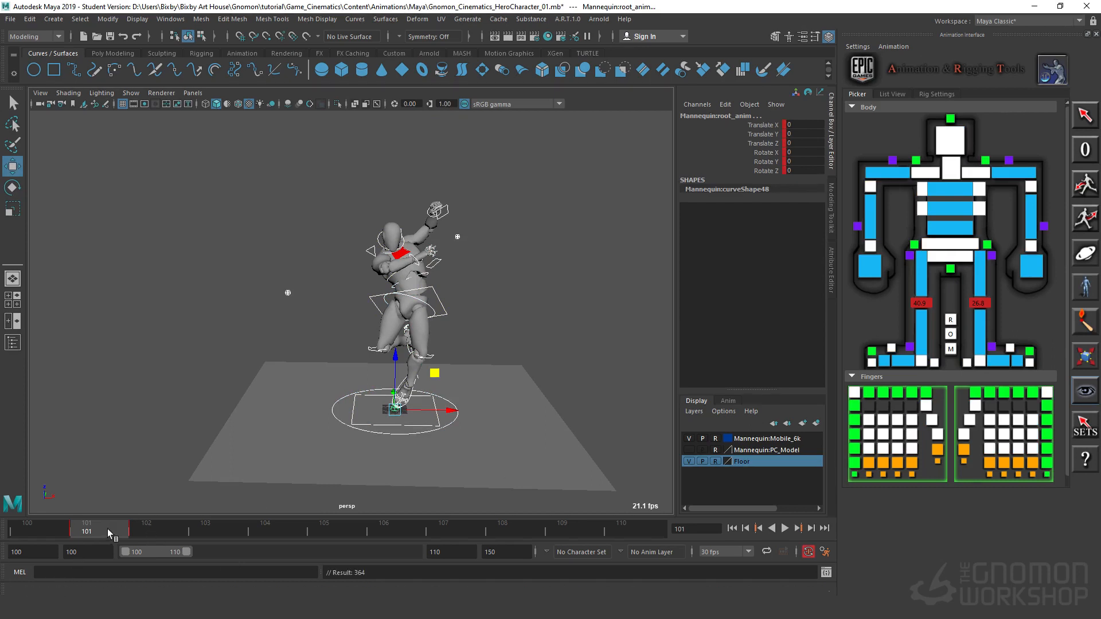
pyautogui.click(49, 535)
# Step: On frame 100, select both foot IK controls, the body control and both elbow controls together
pyautogui.keyDown('alt'); pyautogui.moveTo(332, 392); pyautogui.dragTo(342, 393); pyautogui.keyUp('alt')
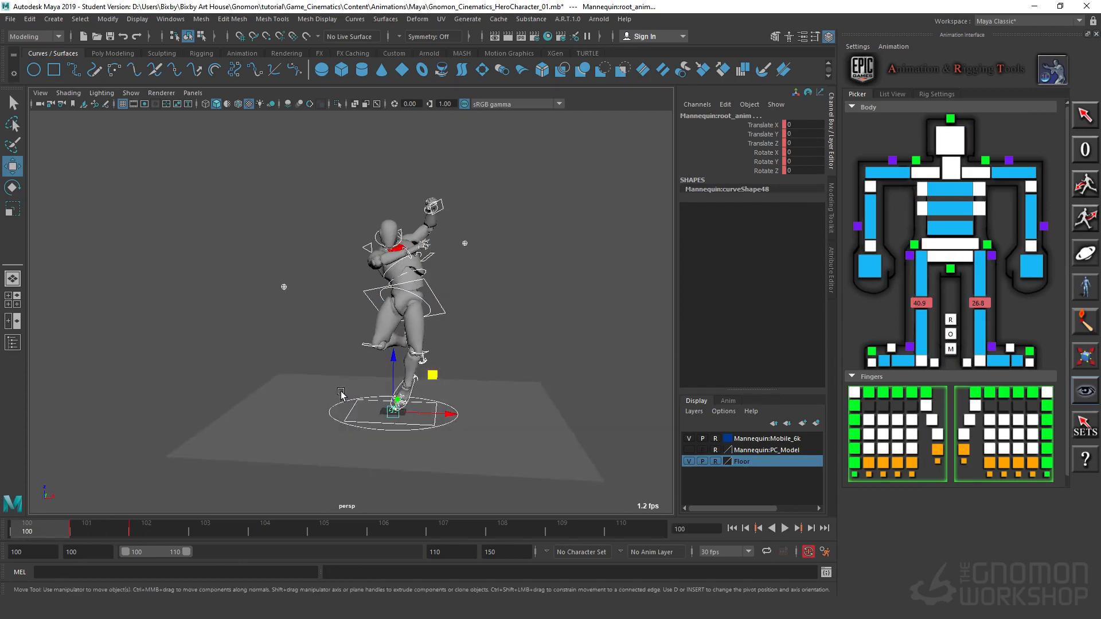
pyautogui.keyDown('alt'); pyautogui.moveTo(342, 393); pyautogui.dragTo(511, 387, button='right'); pyautogui.keyUp('alt')
pyautogui.keyDown('alt'); pyautogui.moveTo(528, 388); pyautogui.dragTo(523, 357); pyautogui.keyUp('alt')
pyautogui.keyDown('alt'); pyautogui.moveTo(524, 357); pyautogui.dragTo(567, 333, button='right'); pyautogui.keyUp('alt')
pyautogui.click(568, 333)
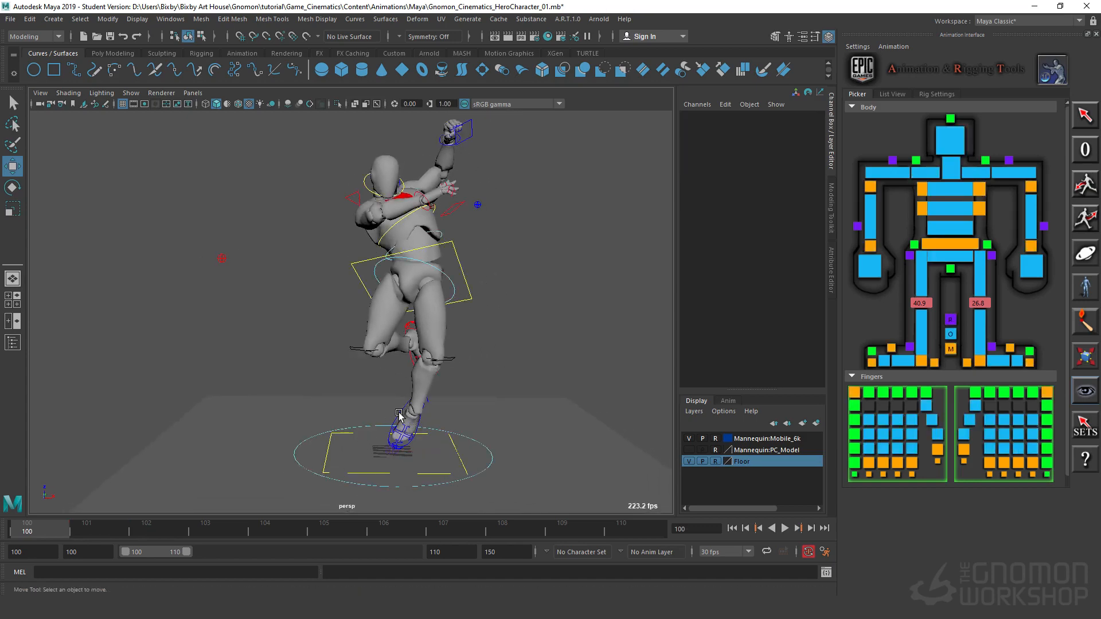
pyautogui.click(399, 414)
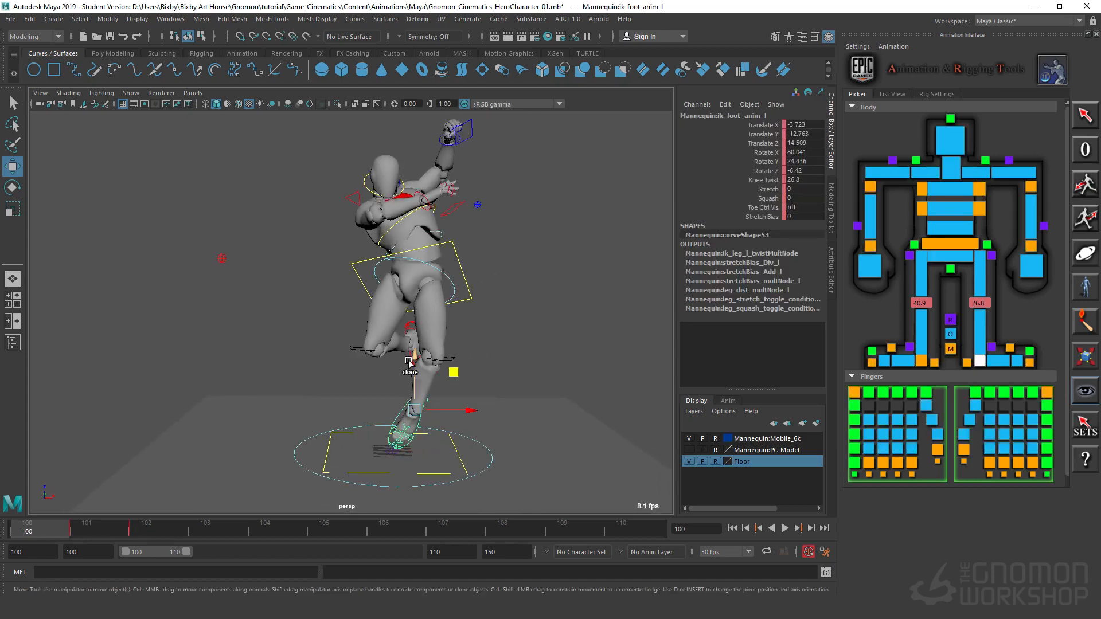
pyautogui.keyDown('alt'); pyautogui.moveTo(410, 363); pyautogui.dragTo(418, 351); pyautogui.keyUp('alt')
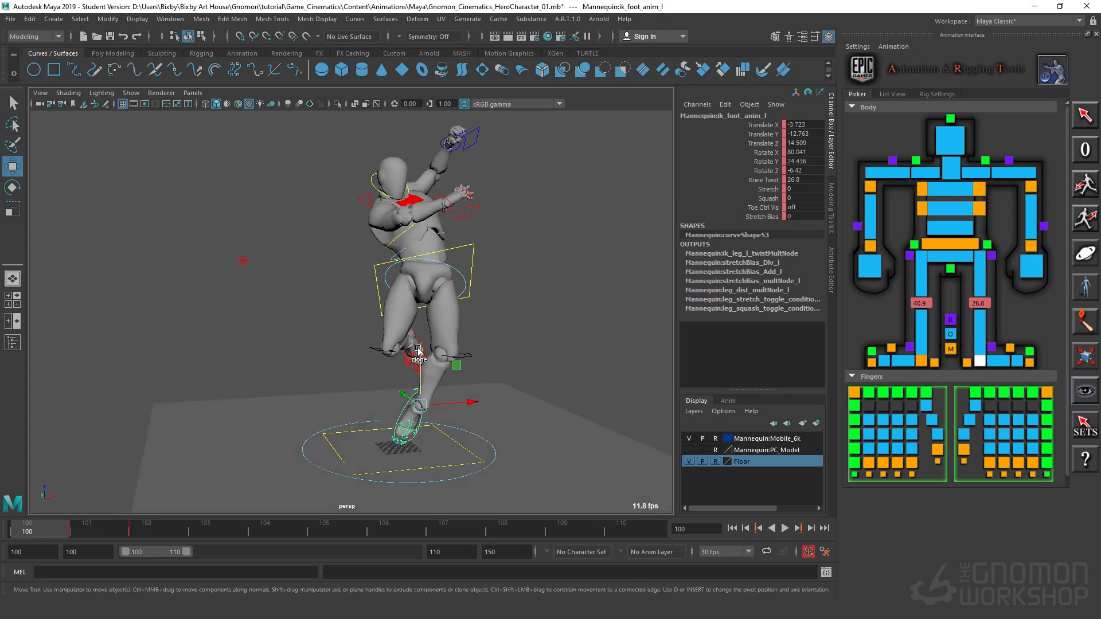
pyautogui.click(473, 248)
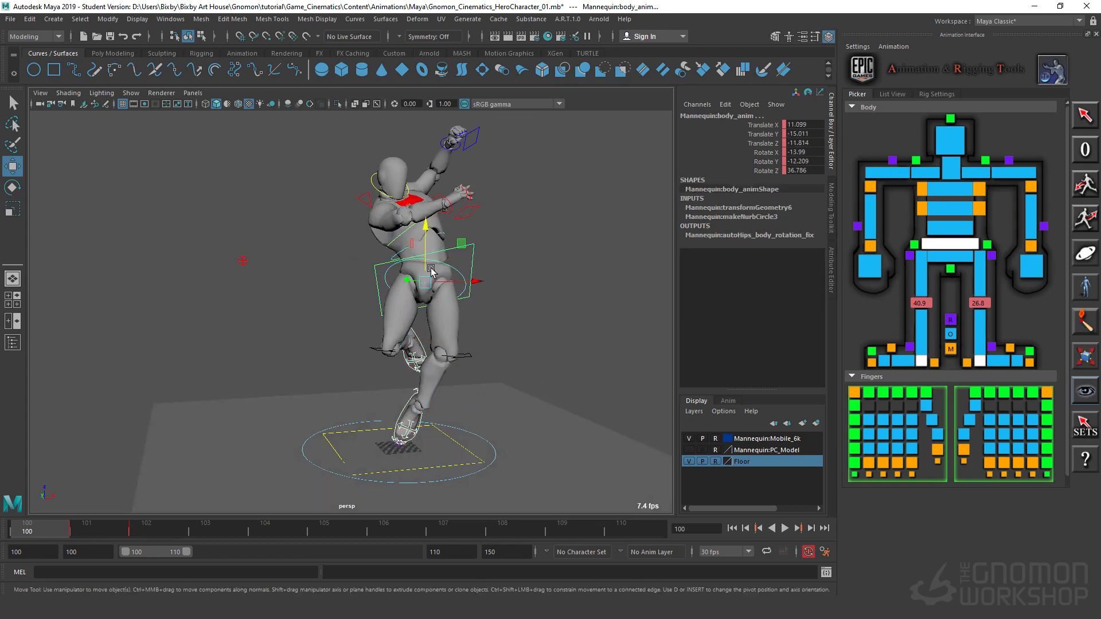
pyautogui.moveTo(136, 231); pyautogui.dragTo(260, 290)
pyautogui.keyDown('alt'); pyautogui.moveTo(568, 305); pyautogui.dragTo(539, 269); pyautogui.keyUp('alt')
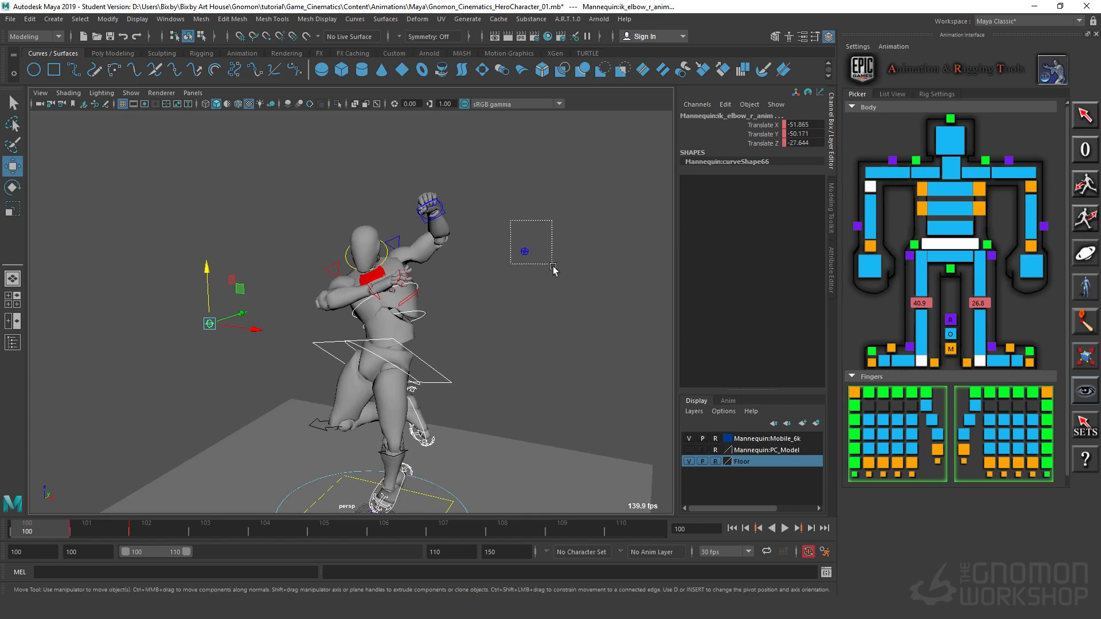
pyautogui.click(433, 207)
pyautogui.keyDown('shift'); pyautogui.click(437, 215); pyautogui.keyUp('shift')
pyautogui.keyDown('alt'); pyautogui.moveTo(487, 322); pyautogui.dragTo(386, 343); pyautogui.keyUp('alt')
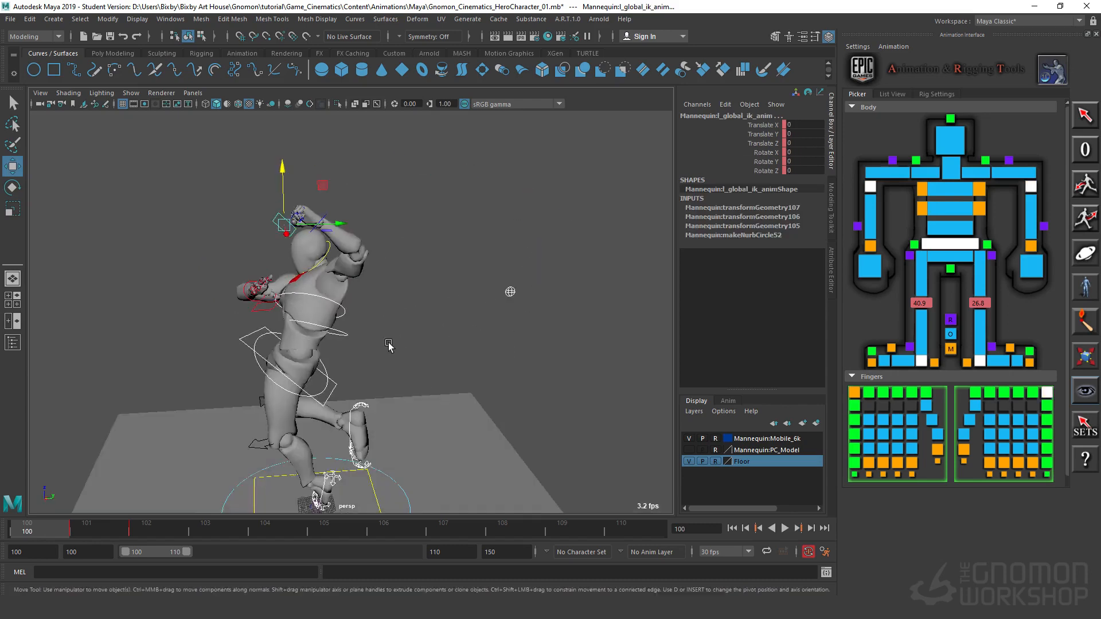
pyautogui.keyDown('alt'); pyautogui.moveTo(386, 343); pyautogui.dragTo(497, 312, button='right'); pyautogui.keyUp('alt')
pyautogui.hotkey('ctrl', 'z')
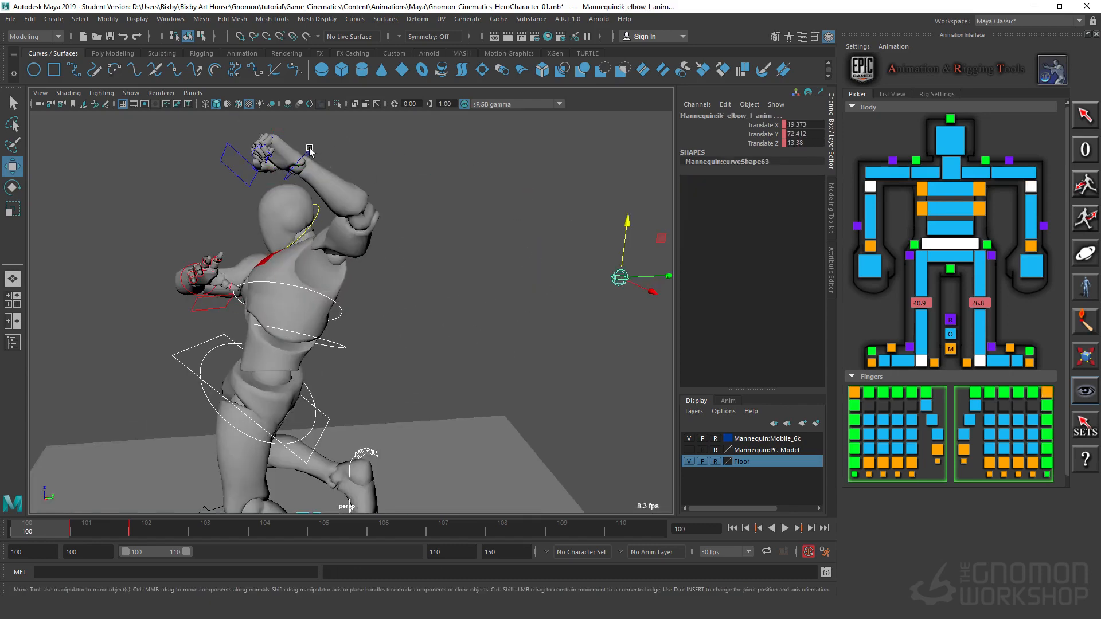
# Step: Add the left and right wrist IK controls to the selection and frame the whole figure above the floor
pyautogui.click(309, 154)
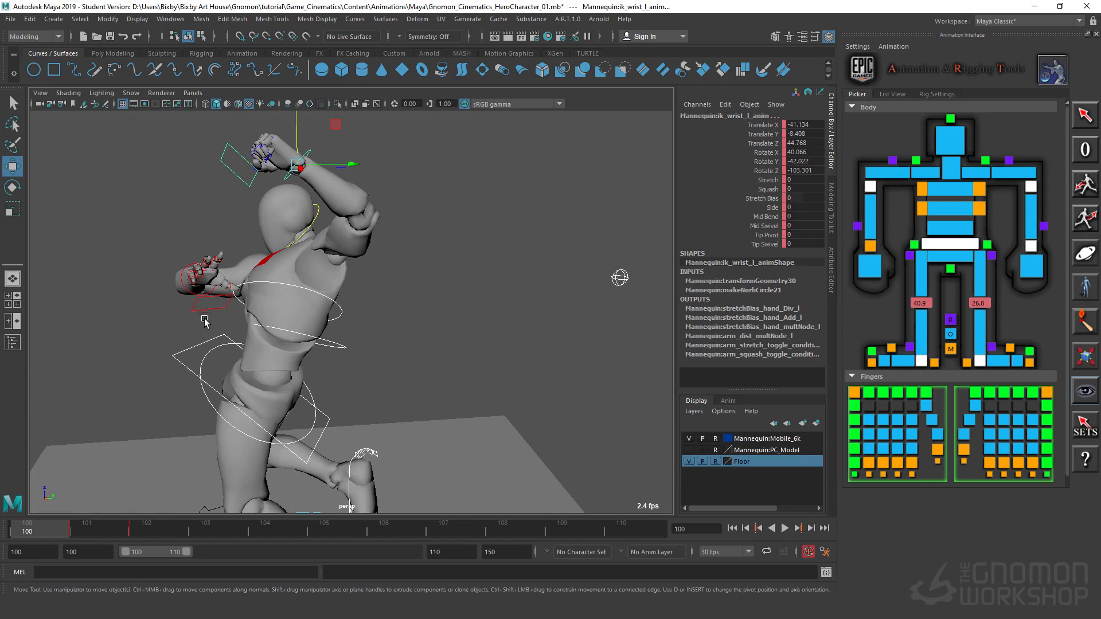
pyautogui.click(182, 277)
pyautogui.keyDown('alt'); pyautogui.moveTo(183, 277); pyautogui.dragTo(400, 339); pyautogui.keyUp('alt')
pyautogui.keyDown('alt'); pyautogui.moveTo(467, 355); pyautogui.dragTo(405, 371, button='right'); pyautogui.keyUp('alt')
pyautogui.keyDown('alt'); pyautogui.moveTo(410, 375); pyautogui.dragTo(409, 436, button='middle'); pyautogui.keyUp('alt')
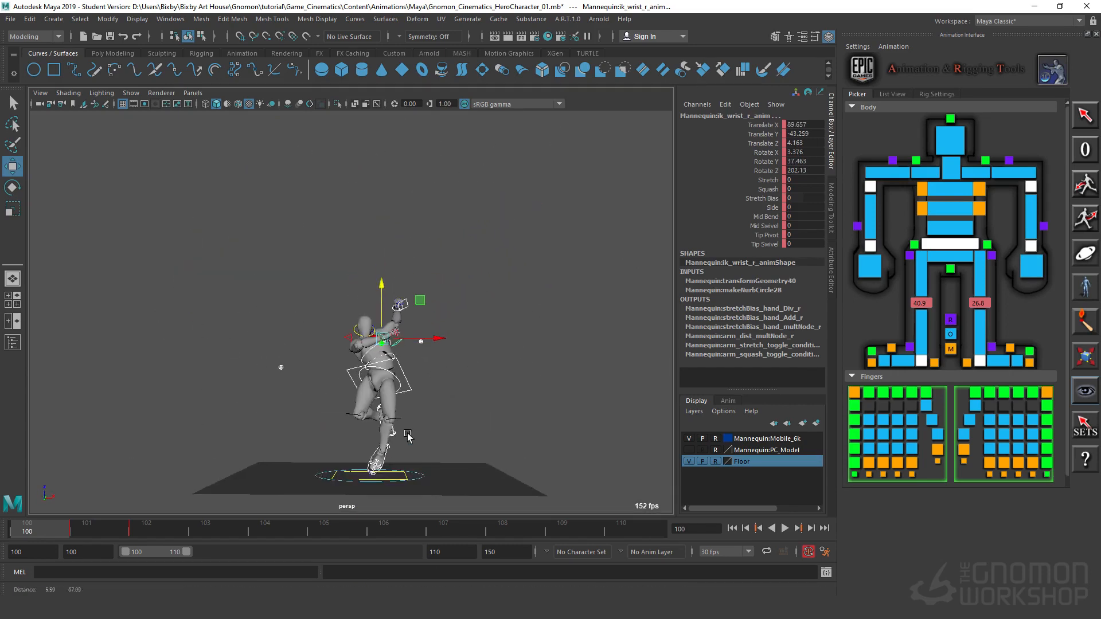
# Step: Raise the selected body, feet, elbow and wrist controls high above the floor, to about right wrist Translate Z 234.9
pyautogui.moveTo(384, 294); pyautogui.dragTo(418, 120)
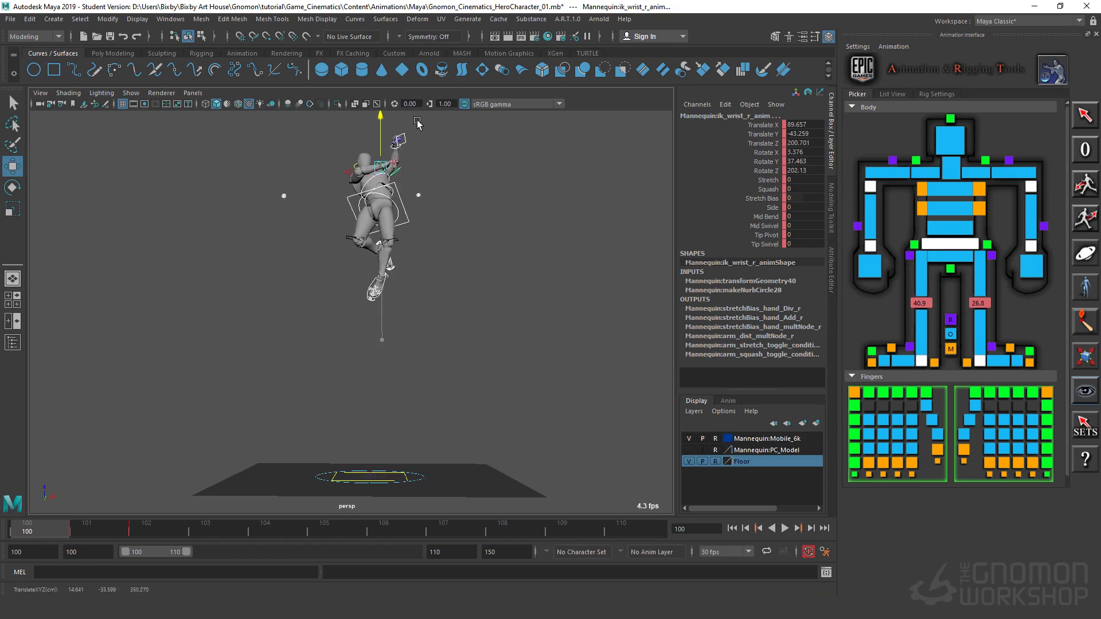
pyautogui.keyDown('alt'); pyautogui.moveTo(517, 355); pyautogui.dragTo(356, 408); pyautogui.keyUp('alt')
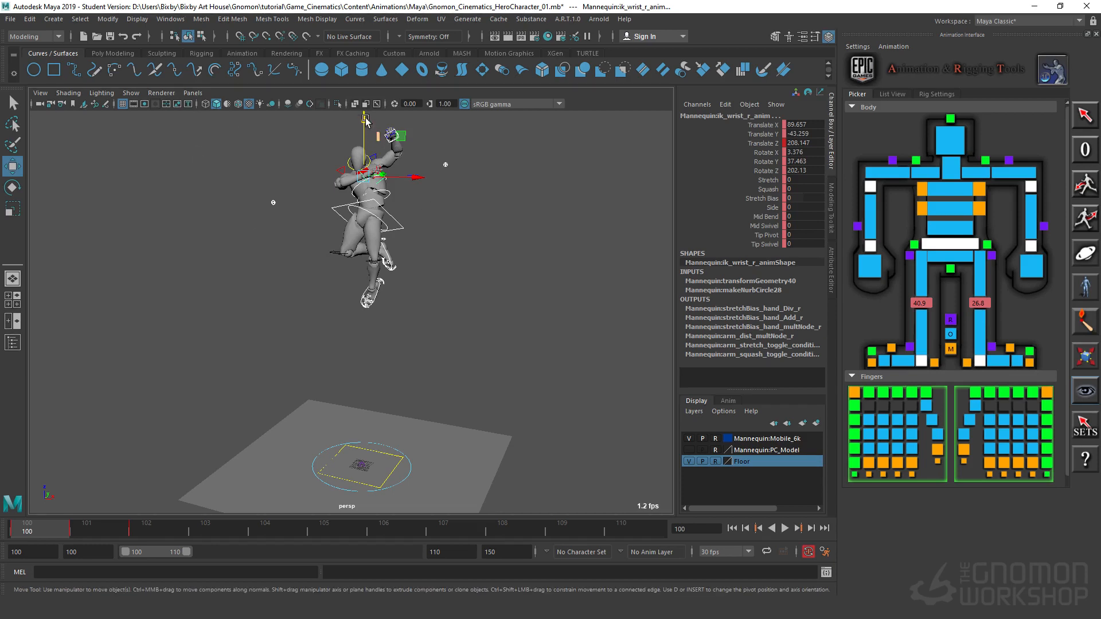
pyautogui.moveTo(365, 118); pyautogui.dragTo(367, 90)
pyautogui.keyDown('alt'); pyautogui.moveTo(364, 306); pyautogui.dragTo(428, 249); pyautogui.keyUp('alt')
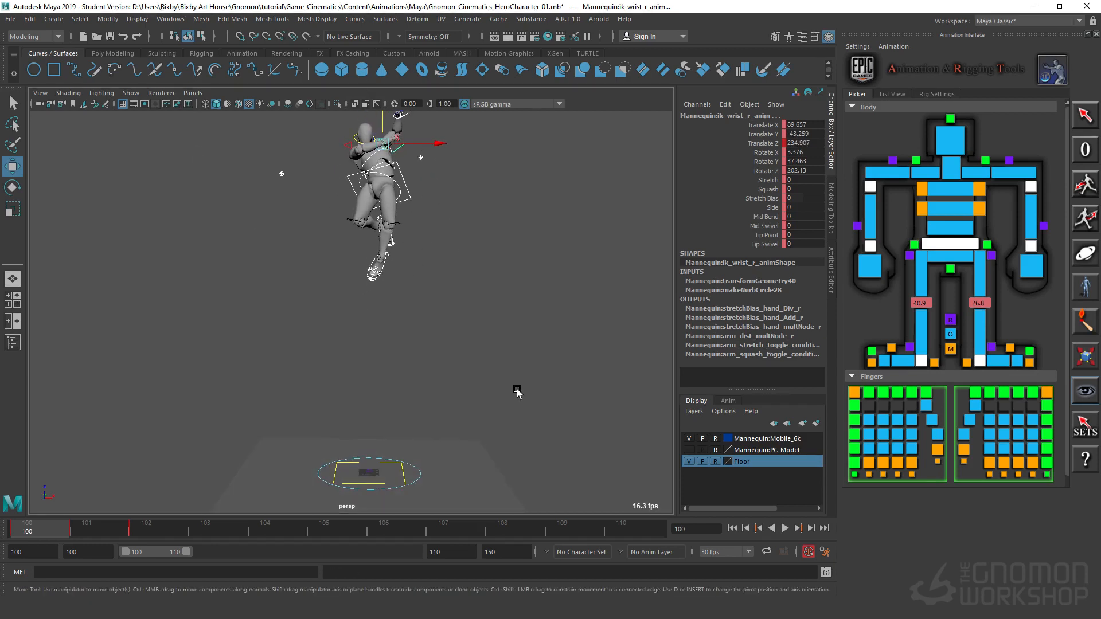
# Step: Examine the raised frame 100 pose from several angles and step back and forth through the following frames to check the drop
pyautogui.keyDown('alt'); pyautogui.moveTo(498, 313); pyautogui.dragTo(333, 319); pyautogui.keyUp('alt')
pyautogui.keyDown('alt'); pyautogui.moveTo(332, 319); pyautogui.dragTo(523, 307, button='right'); pyautogui.keyUp('alt')
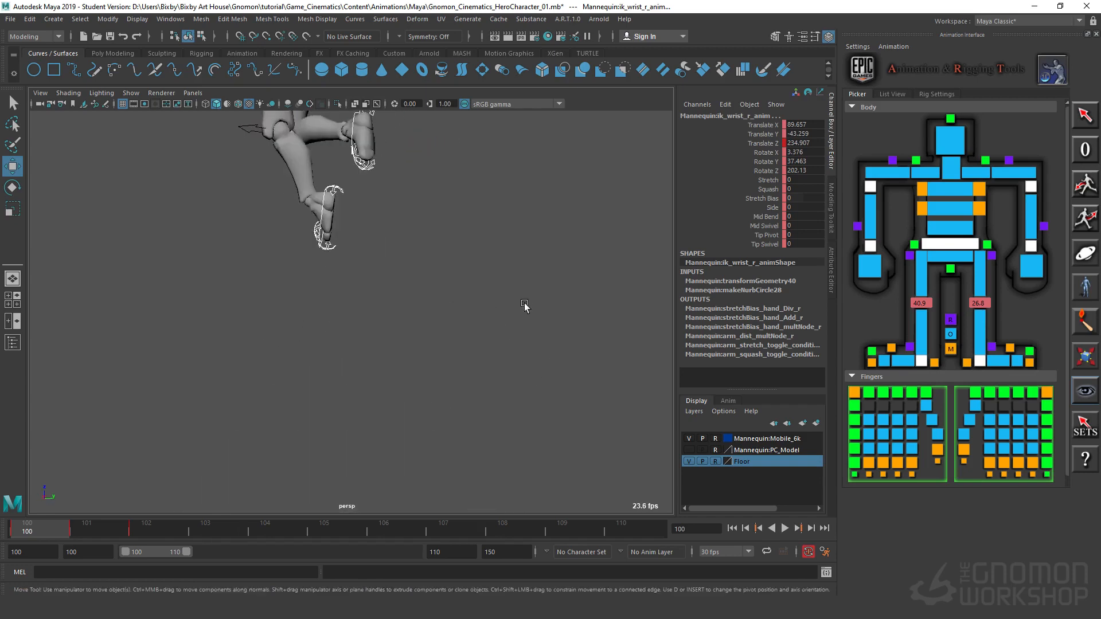
pyautogui.keyDown('alt'); pyautogui.moveTo(362, 200); pyautogui.dragTo(464, 354, button='middle'); pyautogui.keyUp('alt')
pyautogui.keyDown('alt'); pyautogui.moveTo(464, 349); pyautogui.dragTo(565, 377); pyautogui.keyUp('alt')
pyautogui.keyDown('alt'); pyautogui.moveTo(443, 397); pyautogui.dragTo(354, 362, button='right'); pyautogui.keyUp('alt')
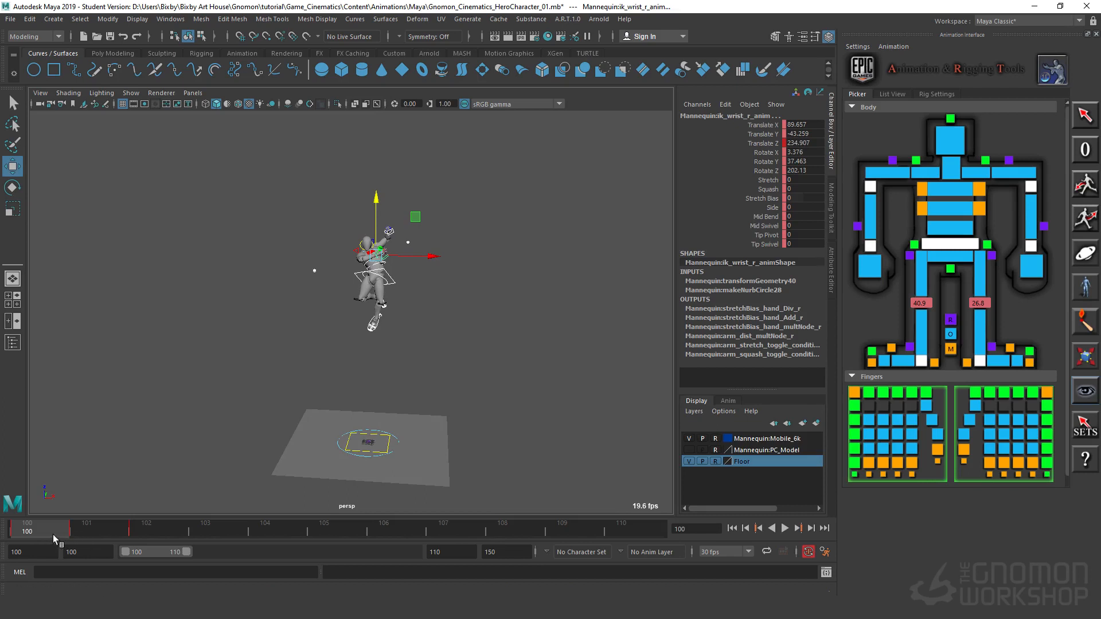
pyautogui.press('.')
pyautogui.press('.')
pyautogui.press(',')
pyautogui.press(',')
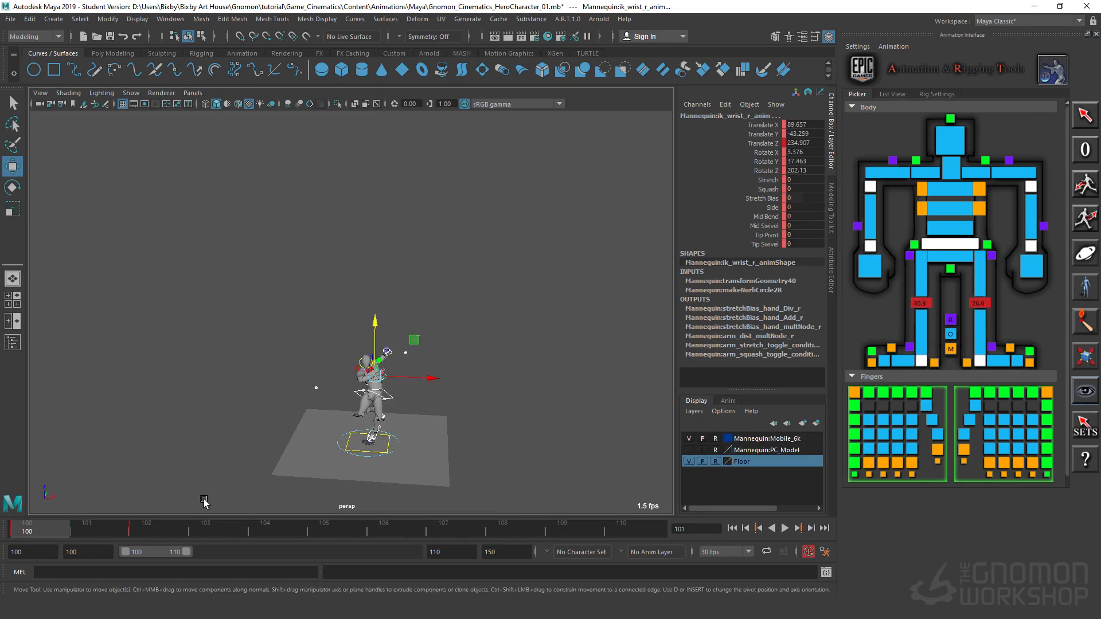
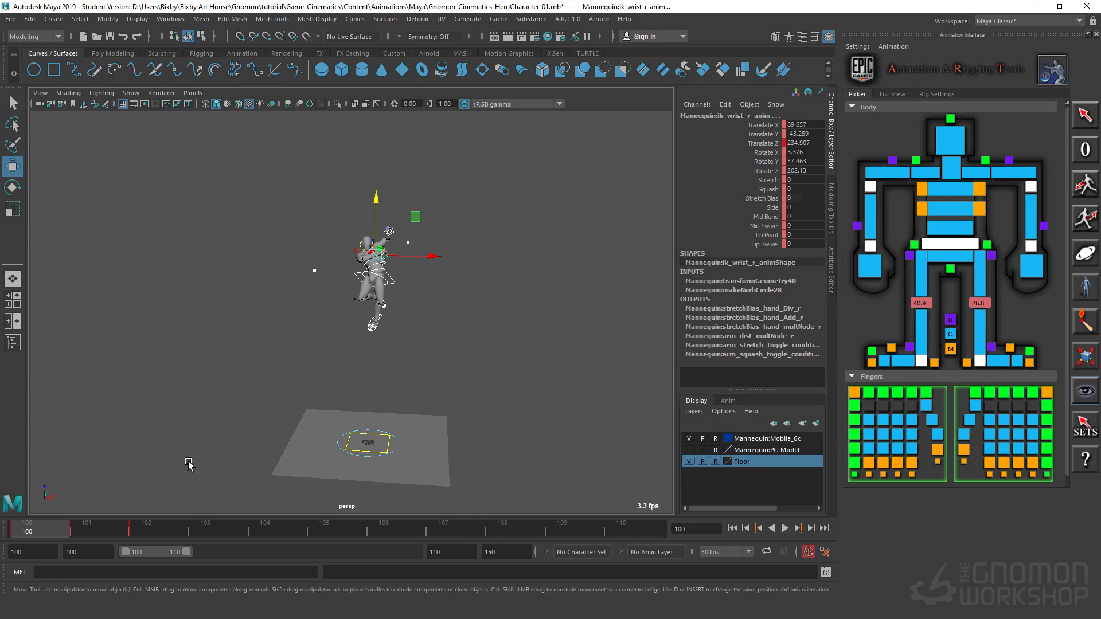
# Step: Inspect the airborne figure on frame 100 from the front, side and back, both close up and with the floor in view
pyautogui.keyDown('alt'); pyautogui.moveTo(410, 361); pyautogui.dragTo(290, 360); pyautogui.keyUp('alt')
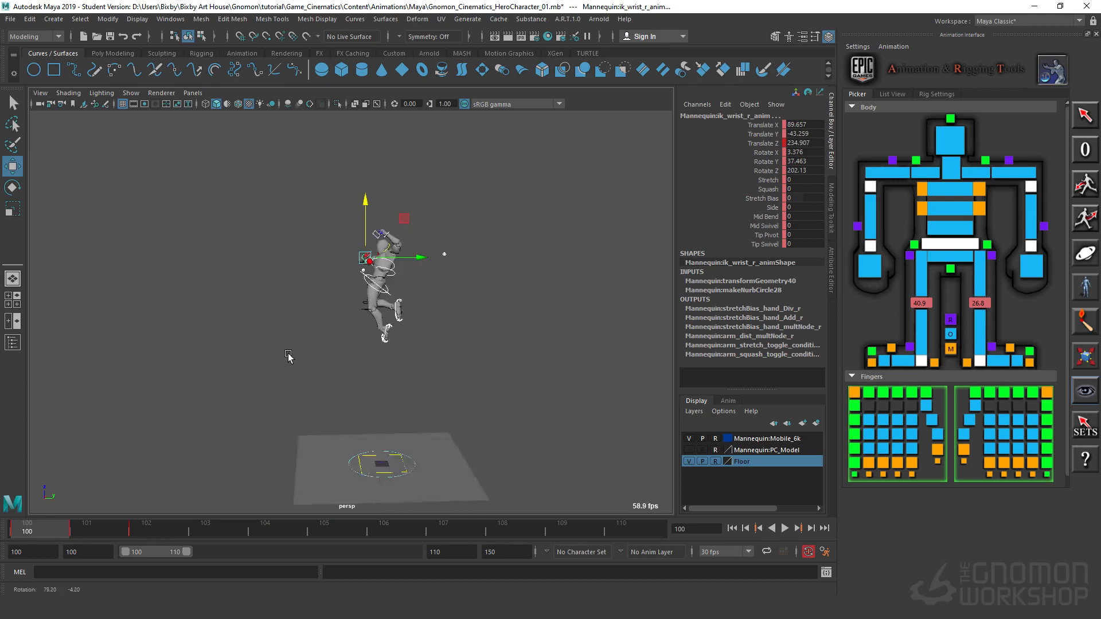
pyautogui.keyDown('alt'); pyautogui.moveTo(315, 351); pyautogui.dragTo(574, 318, button='right'); pyautogui.keyUp('alt')
pyautogui.keyDown('alt'); pyautogui.moveTo(536, 324); pyautogui.dragTo(562, 333); pyautogui.keyUp('alt')
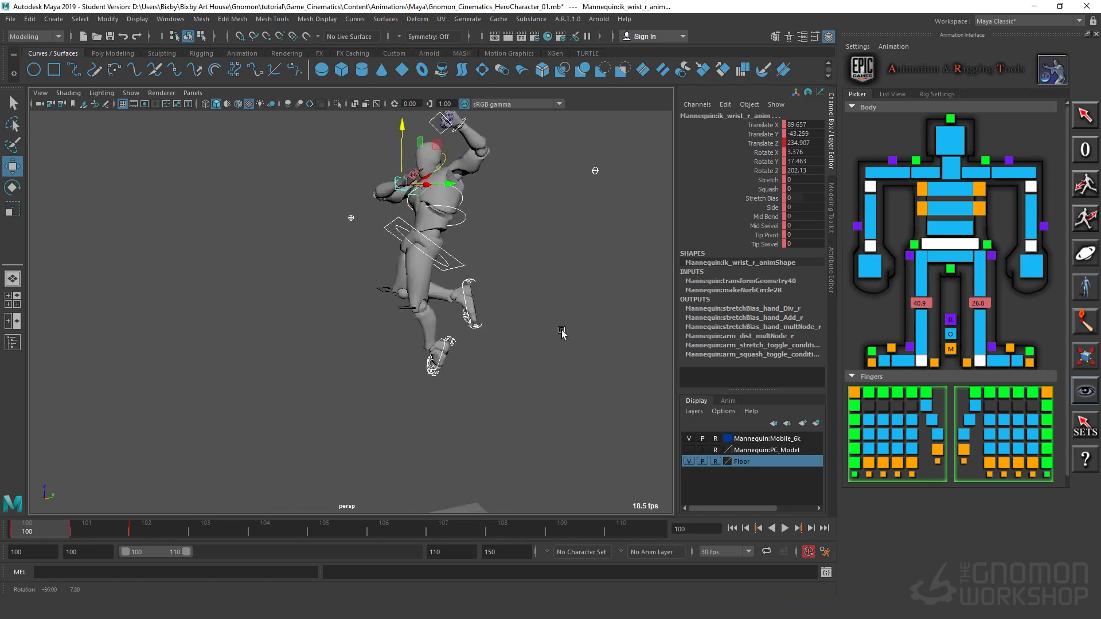
pyautogui.keyDown('alt'); pyautogui.moveTo(563, 333); pyautogui.dragTo(482, 375, button='right'); pyautogui.keyUp('alt')
pyautogui.keyDown('alt'); pyautogui.moveTo(481, 374); pyautogui.dragTo(471, 377); pyautogui.keyUp('alt')
pyautogui.keyDown('alt'); pyautogui.moveTo(471, 377); pyautogui.dragTo(462, 329, button='middle'); pyautogui.keyUp('alt')
pyautogui.keyDown('alt'); pyautogui.moveTo(462, 329); pyautogui.dragTo(458, 318); pyautogui.keyUp('alt')
pyautogui.keyDown('alt'); pyautogui.moveTo(436, 262); pyautogui.dragTo(381, 276); pyautogui.keyUp('alt')
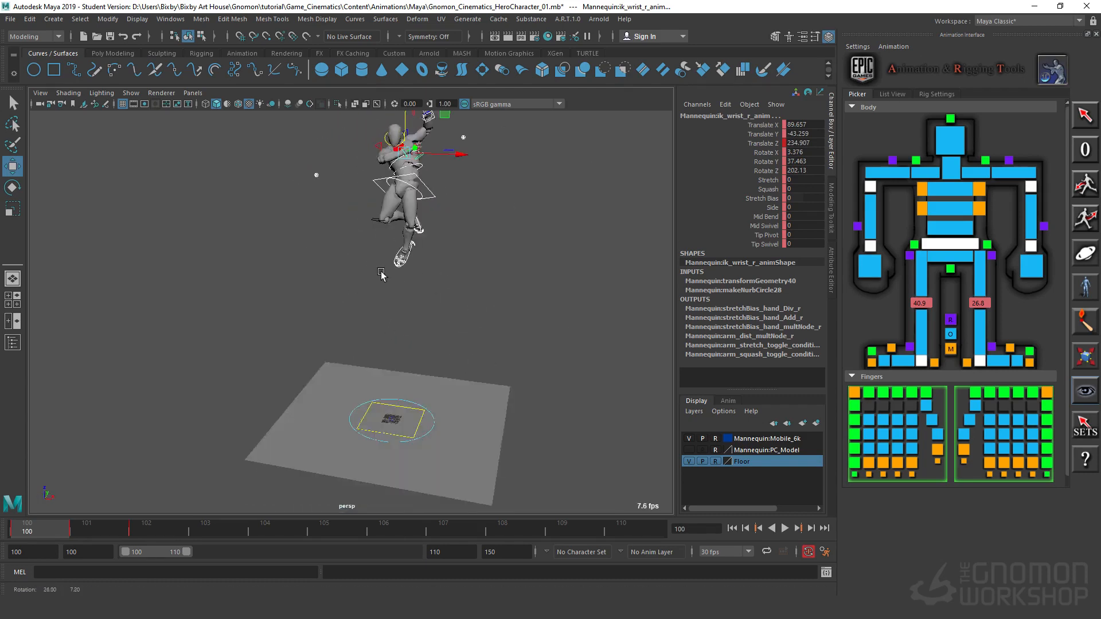
pyautogui.keyDown('alt'); pyautogui.moveTo(380, 275); pyautogui.dragTo(543, 245, button='right'); pyautogui.keyUp('alt')
pyautogui.keyDown('alt'); pyautogui.moveTo(543, 246); pyautogui.dragTo(484, 405, button='middle'); pyautogui.keyUp('alt')
pyautogui.keyDown('alt'); pyautogui.moveTo(484, 405); pyautogui.dragTo(411, 288); pyautogui.keyUp('alt')
pyautogui.click(410, 287)
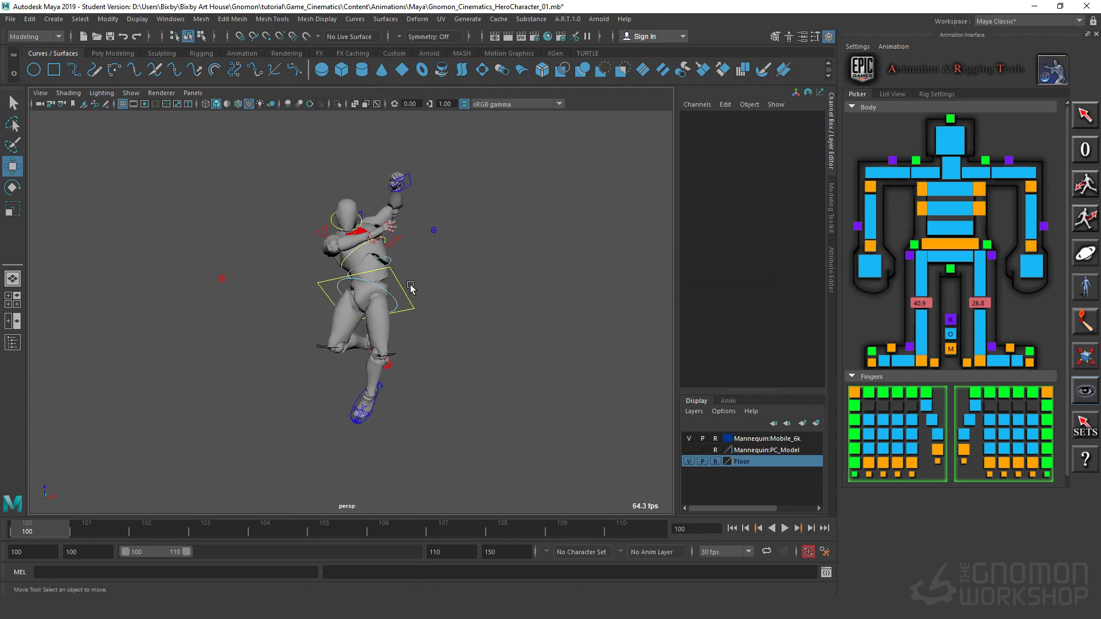
# Step: Rotate the body control on frame 100 to about Rotate Z 0.6
pyautogui.click(400, 287)
pyautogui.press('e')
pyautogui.keyDown('alt'); pyautogui.moveTo(400, 348); pyautogui.dragTo(459, 368); pyautogui.keyUp('alt')
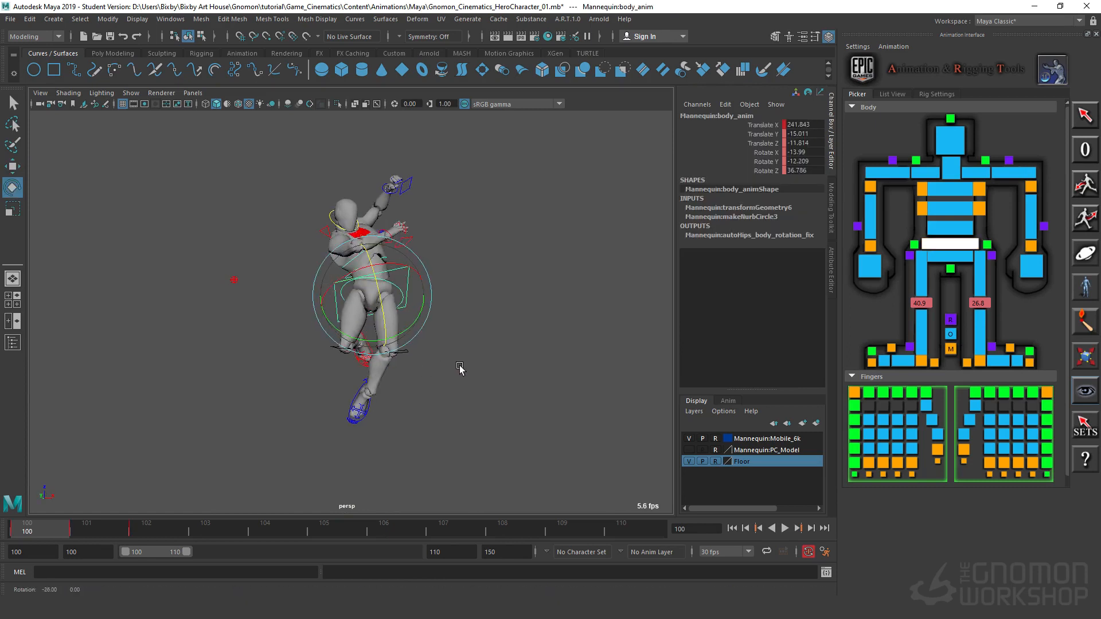
pyautogui.keyDown('alt'); pyautogui.moveTo(459, 369); pyautogui.dragTo(451, 335, button='right'); pyautogui.keyUp('alt')
pyautogui.moveTo(396, 276); pyautogui.dragTo(396, 322)
pyautogui.click(494, 356)
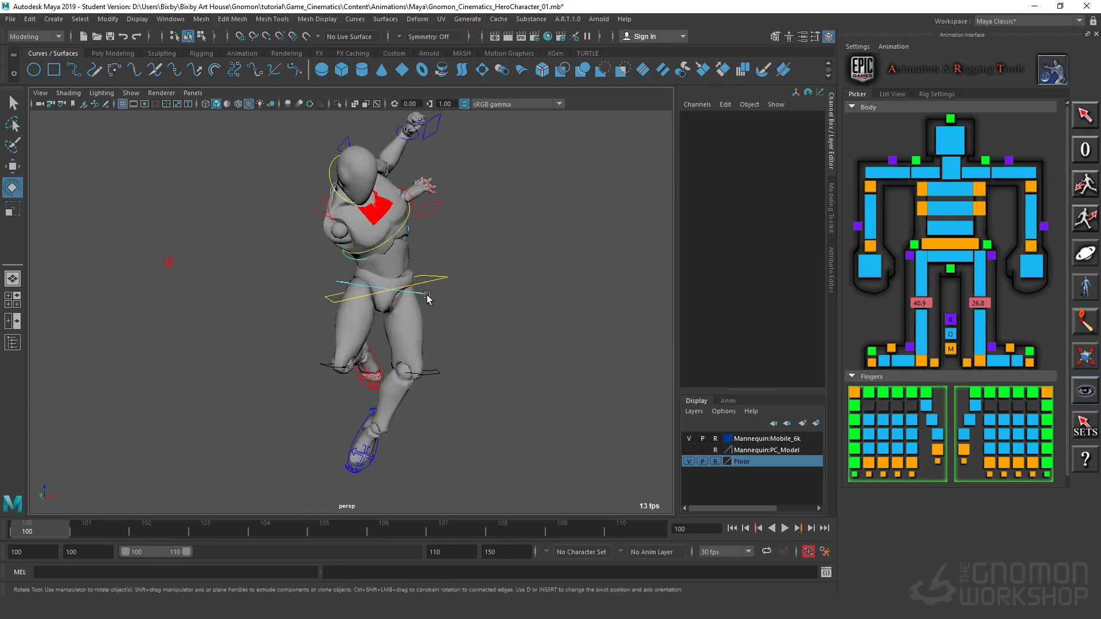
# Step: Try a Rotate Y of 20 on the hip control and set it back to 0
pyautogui.click(431, 292)
pyautogui.click(803, 165)
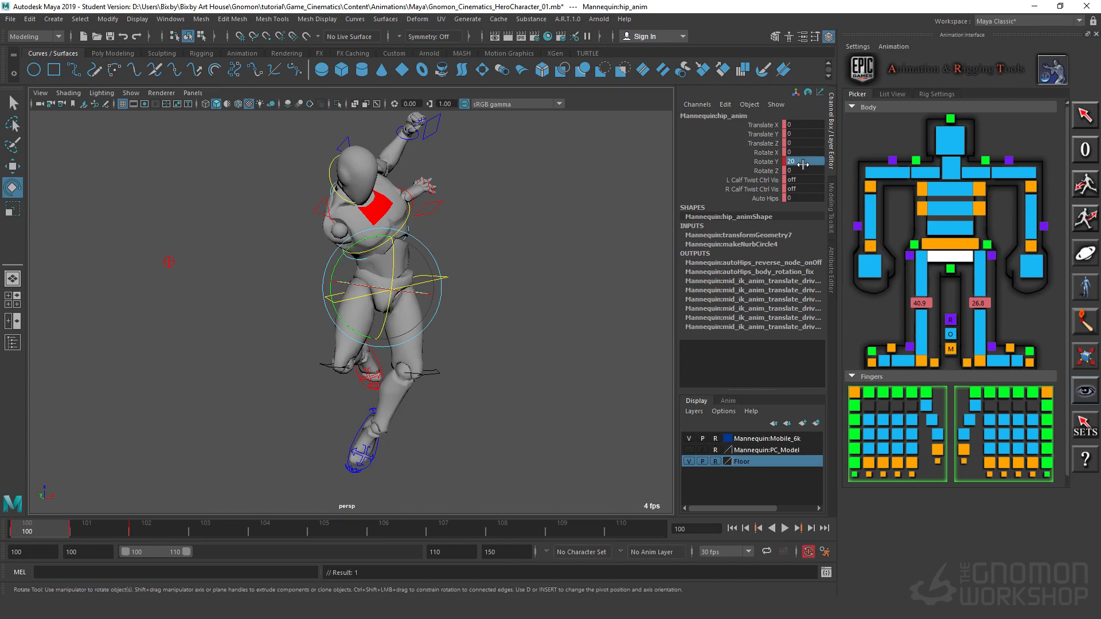
pyautogui.write('20')
pyautogui.press('Return')
pyautogui.write('0')
pyautogui.press('Return')
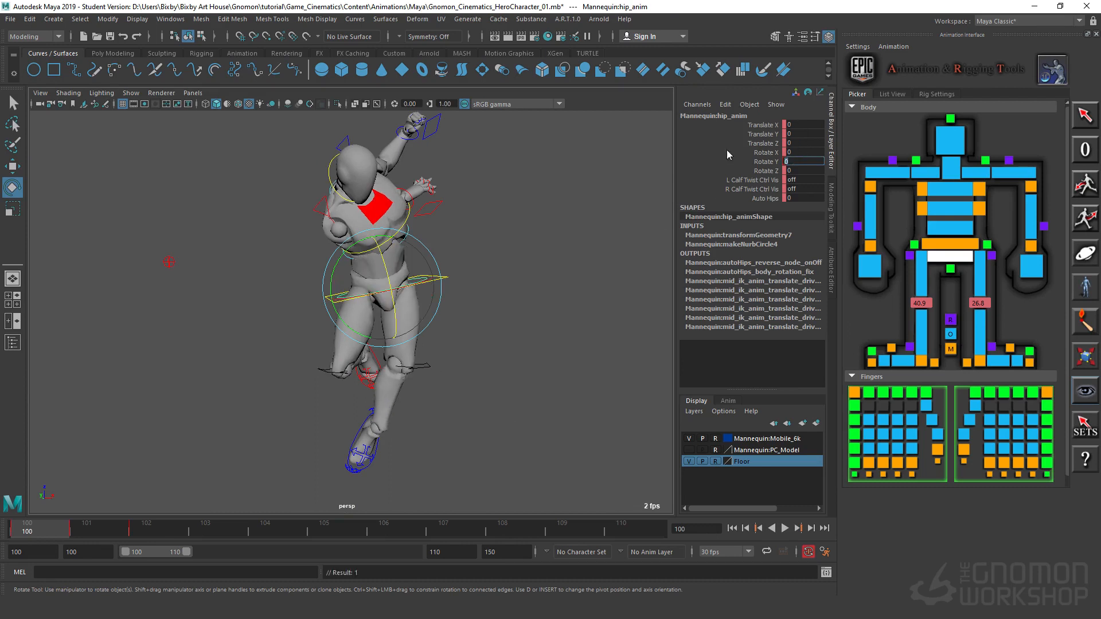
# Step: Set the body control's Rotate X, Y and Z to 0 on frame 100
pyautogui.click(451, 268)
pyautogui.click(443, 282)
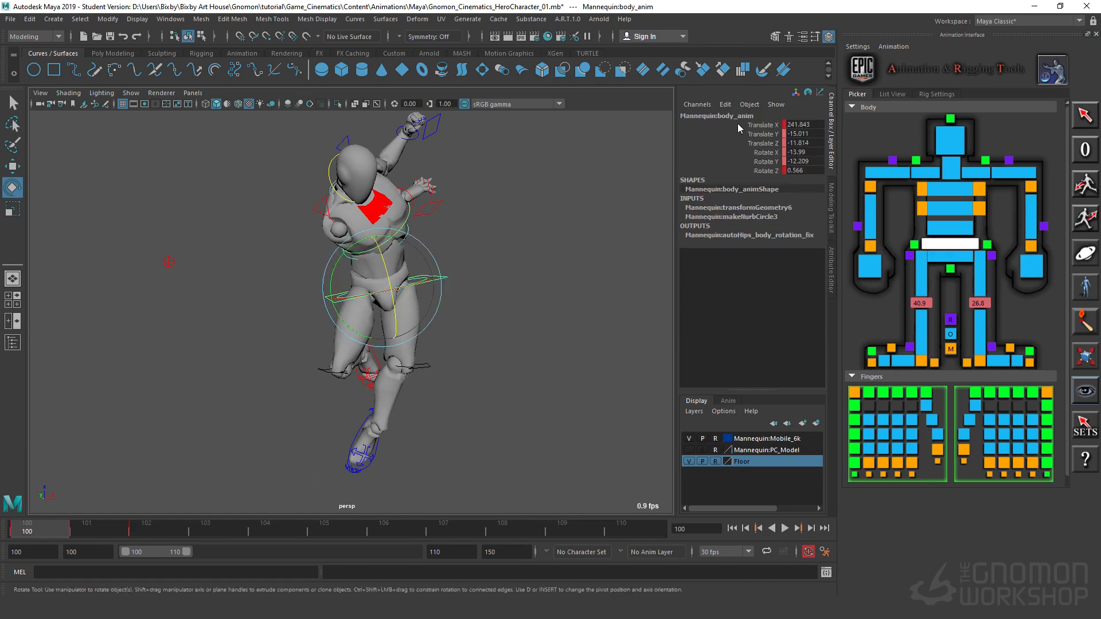
pyautogui.moveTo(803, 152); pyautogui.dragTo(801, 171)
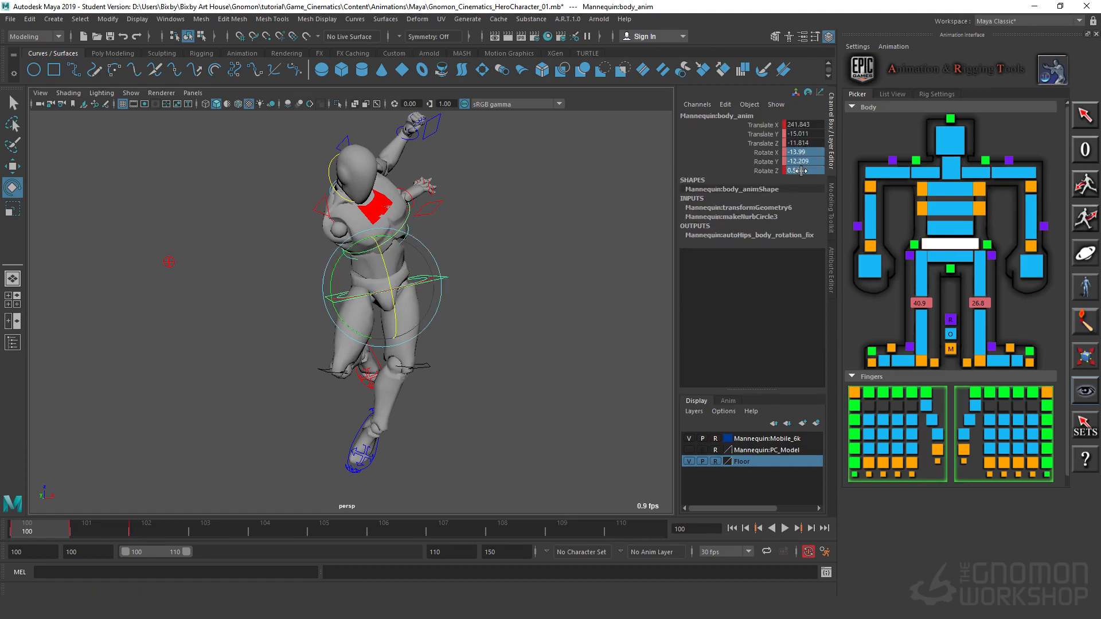
pyautogui.write('0')
pyautogui.press('Return')
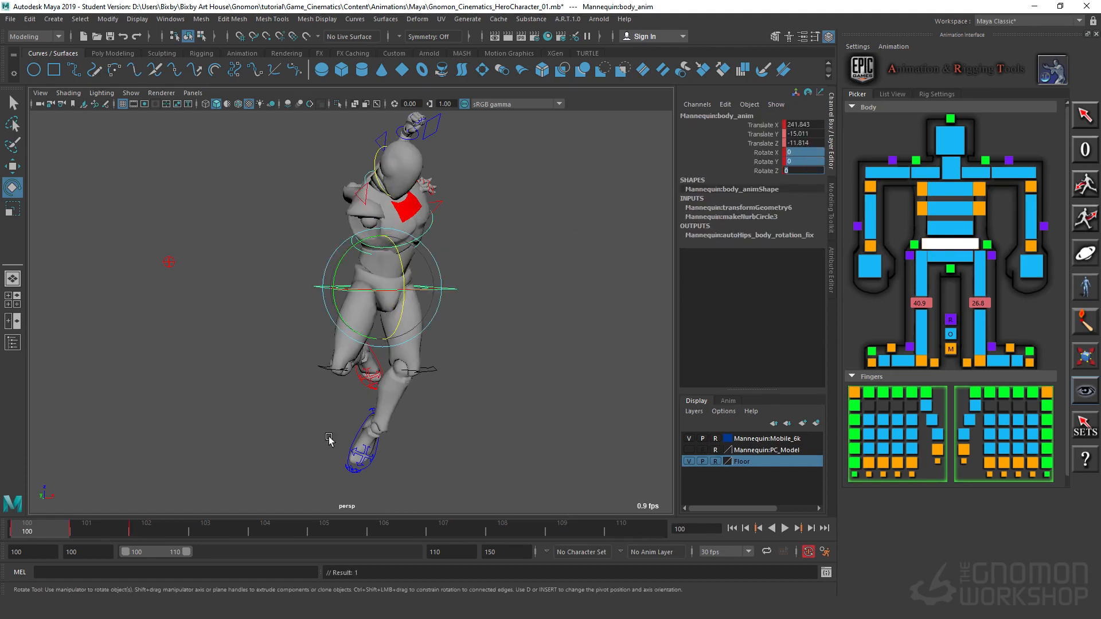
pyautogui.click(388, 312)
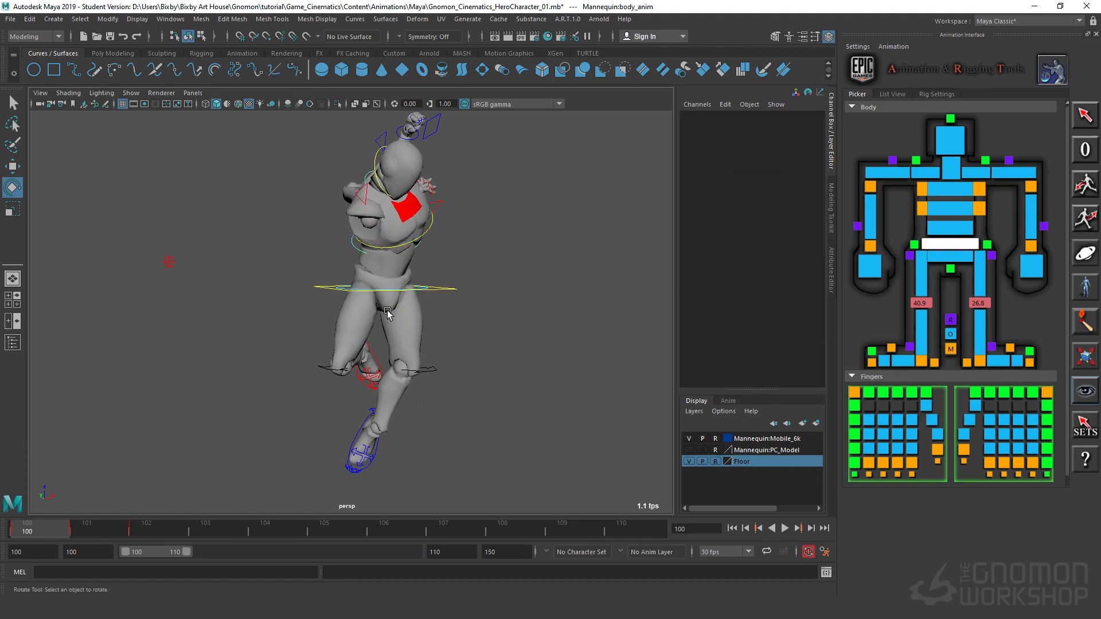
# Step: Select the mid and chest spine IK controls together and set their rotations and translations to 0
pyautogui.click(355, 247)
pyautogui.press('q')
pyautogui.keyDown('shift'); pyautogui.click(432, 228); pyautogui.keyUp('shift')
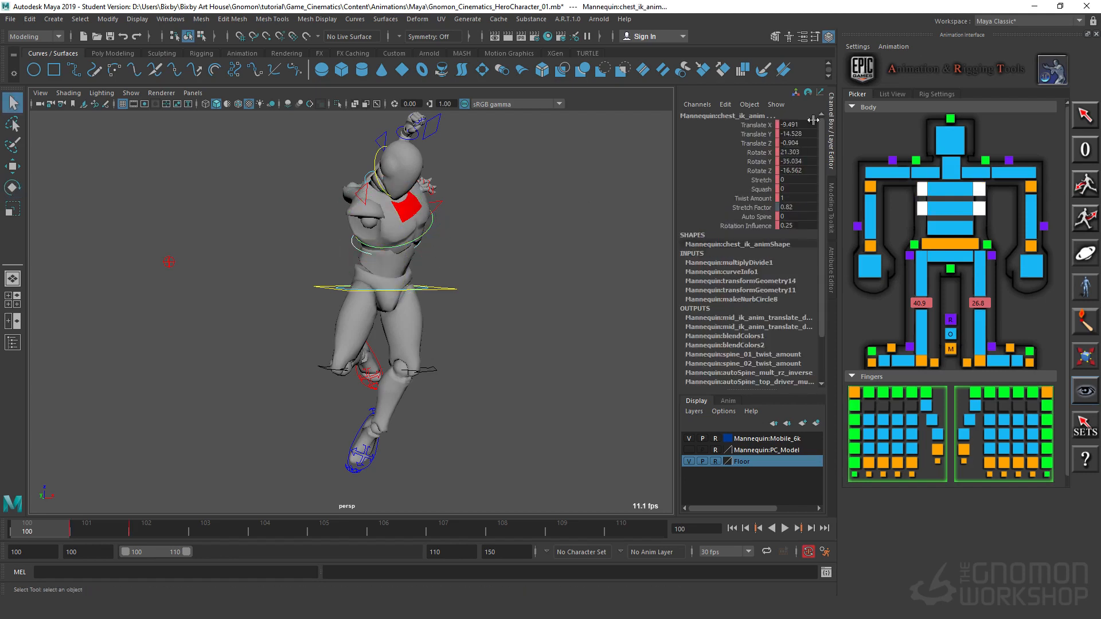
pyautogui.moveTo(804, 152); pyautogui.dragTo(801, 170)
pyautogui.write('0')
pyautogui.press('Return')
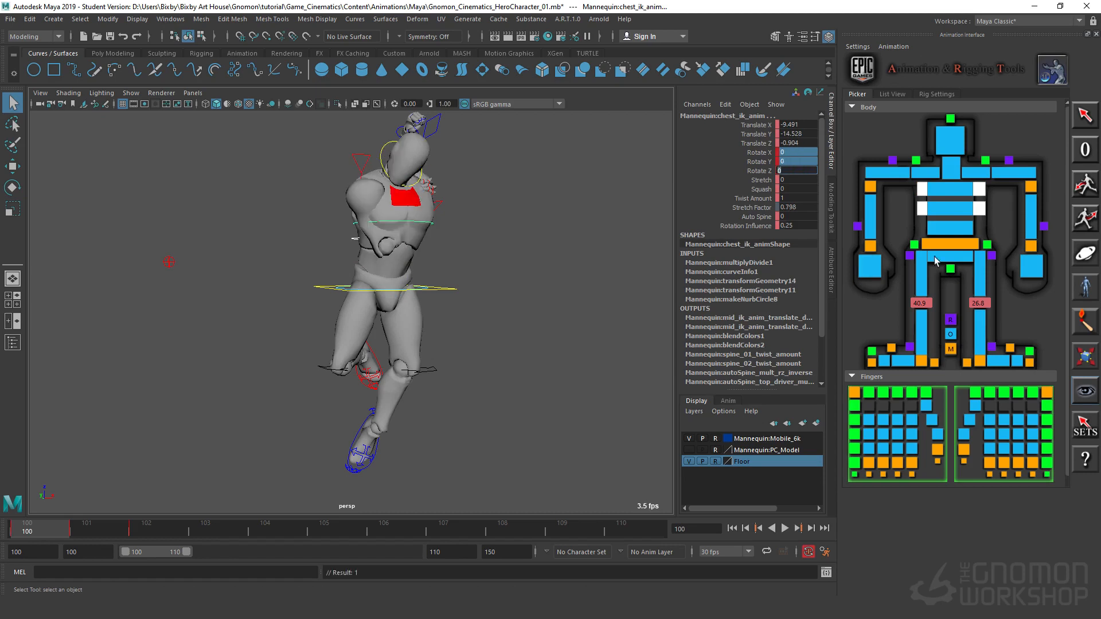
pyautogui.moveTo(809, 125); pyautogui.dragTo(808, 143)
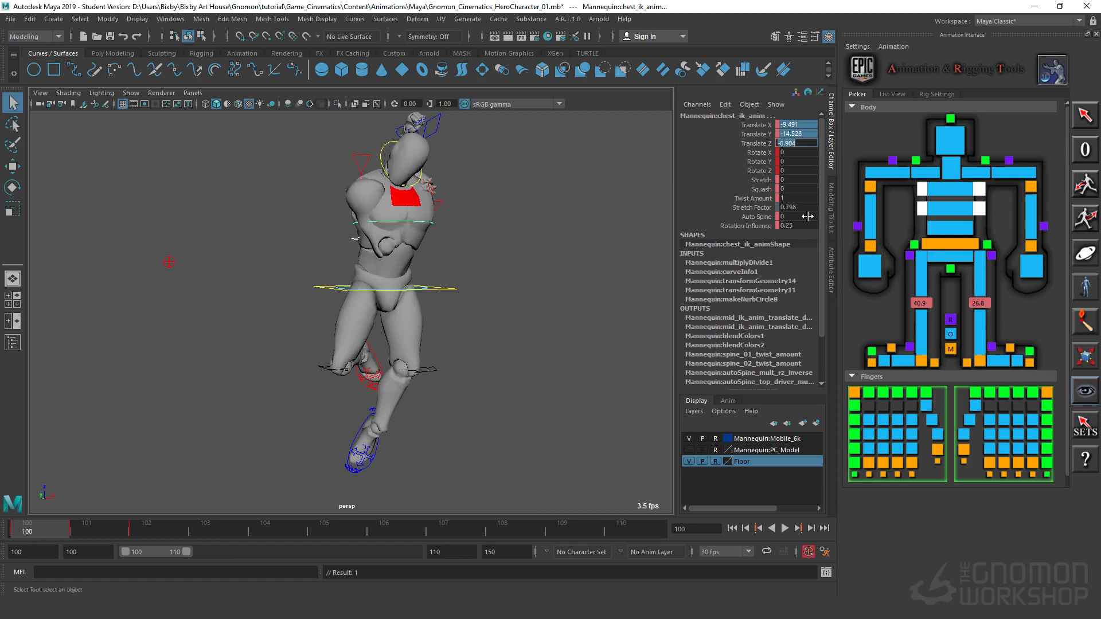
pyautogui.write('0')
pyautogui.press('Return')
# Step: Move between frames 100 and 101 with the floor in view to compare the straightened pose with the following one
pyautogui.scroll(-3, 337, 376)
pyautogui.keyDown('alt'); pyautogui.moveTo(412, 427); pyautogui.dragTo(442, 371); pyautogui.keyUp('alt')
pyautogui.scroll(-4, 359, 373)
pyautogui.keyDown('alt'); pyautogui.moveTo(356, 372); pyautogui.dragTo(412, 298); pyautogui.keyUp('alt')
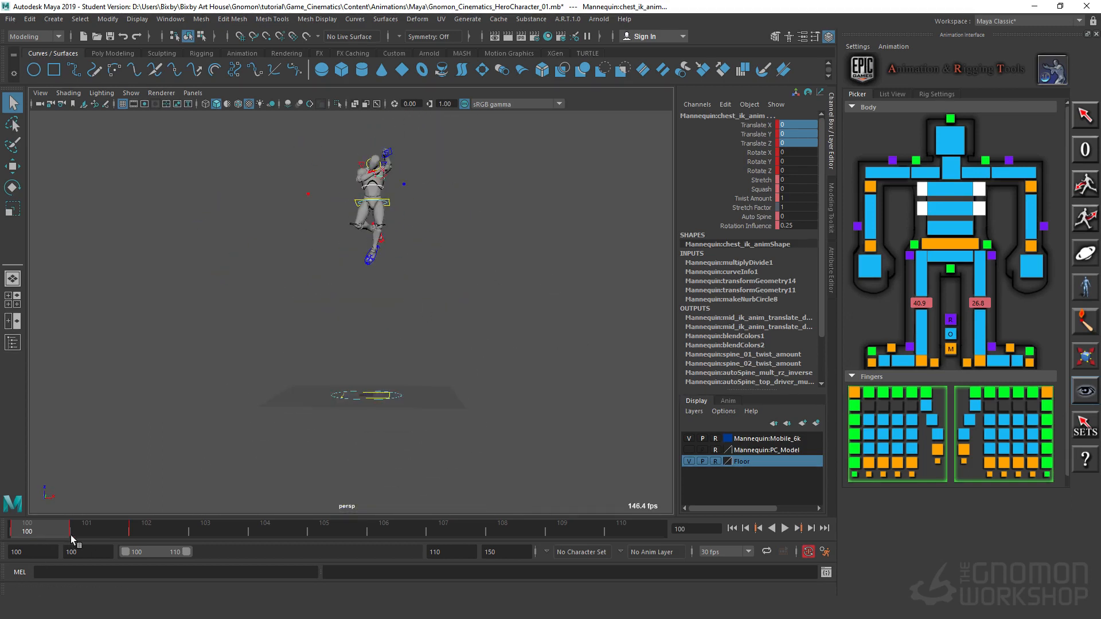
pyautogui.moveTo(71, 535); pyautogui.dragTo(85, 535)
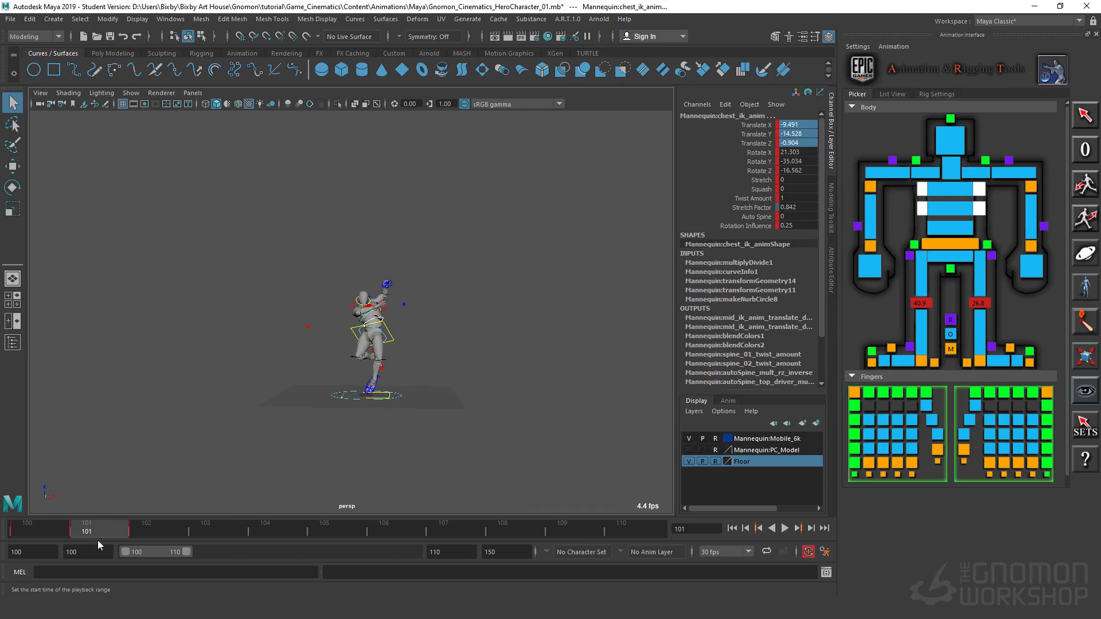
pyautogui.moveTo(98, 540)
pyautogui.mouseDown()
pyautogui.moveTo(133, 535)
pyautogui.moveTo(46, 540)
pyautogui.moveTo(105, 546)
pyautogui.mouseUp()
pyautogui.moveTo(62, 539); pyautogui.dragTo(56, 537)
pyautogui.keyDown('alt'); pyautogui.moveTo(487, 225); pyautogui.dragTo(482, 283, button='middle'); pyautogui.keyUp('alt')
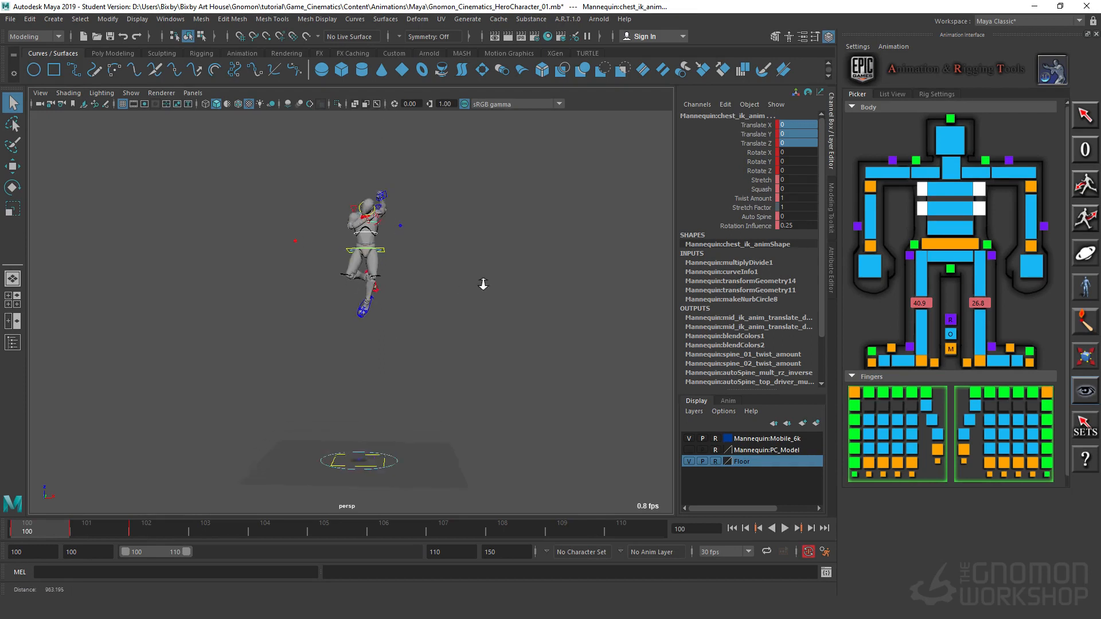
# Step: On frame 100, tilt the body control to about Rotate Y 13.1 and shift it to about Translate Z -6.8
pyautogui.scroll(8, 482, 282)
pyautogui.keyDown('alt'); pyautogui.moveTo(417, 217); pyautogui.dragTo(358, 336, button='middle'); pyautogui.keyUp('alt')
pyautogui.keyDown('alt'); pyautogui.moveTo(432, 297); pyautogui.dragTo(519, 281, button='right'); pyautogui.keyUp('alt')
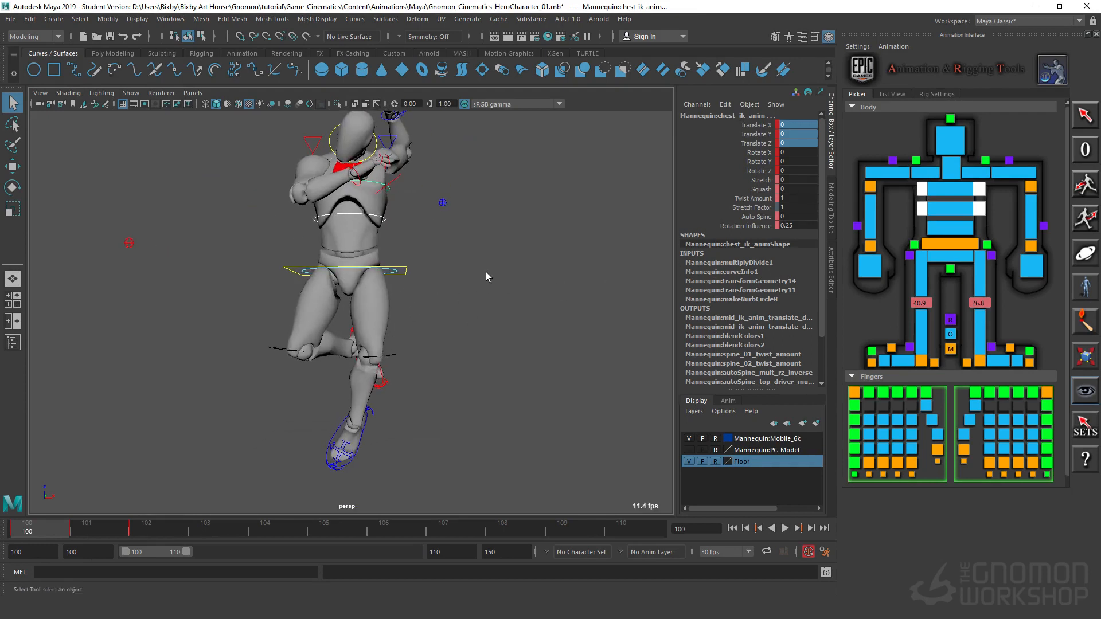
pyautogui.click(487, 272)
pyautogui.click(405, 276)
pyautogui.press('e')
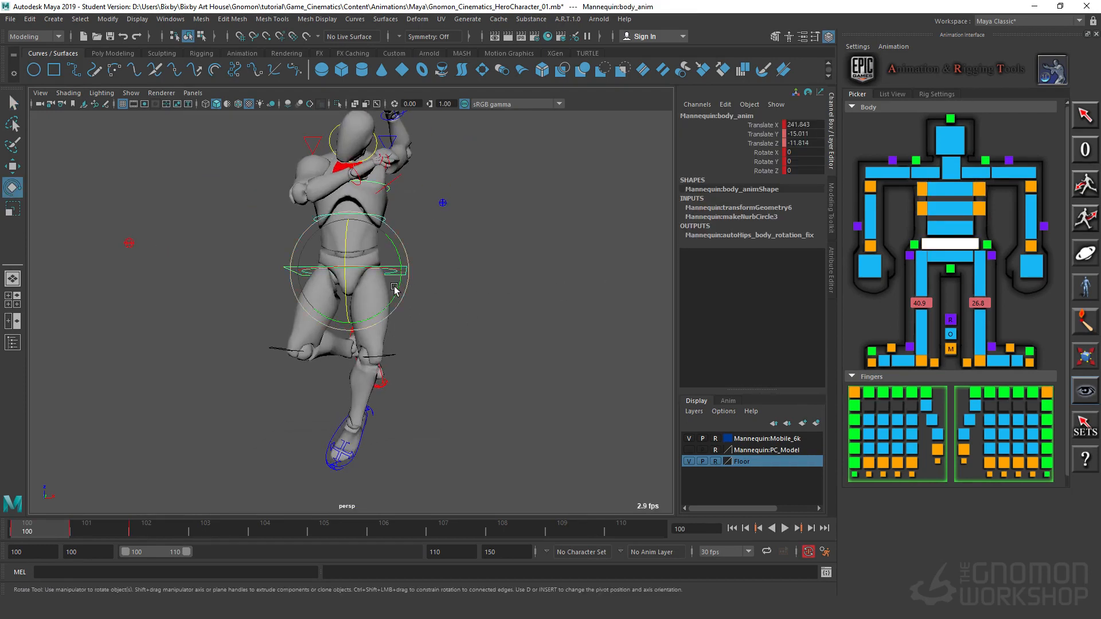
pyautogui.moveTo(385, 310); pyautogui.dragTo(377, 314)
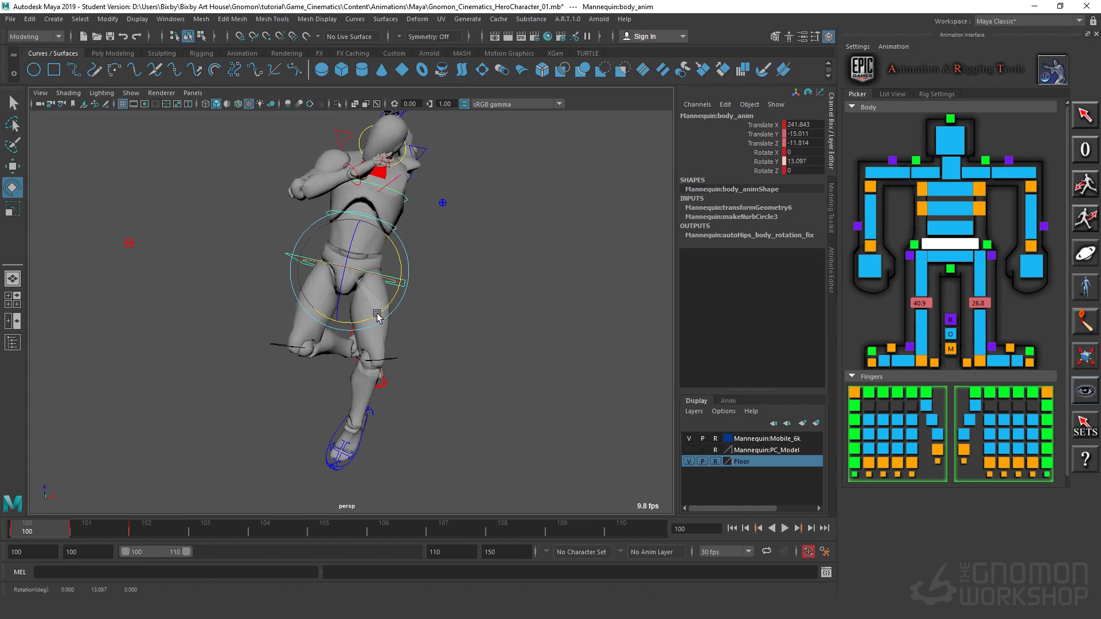
pyautogui.press('w')
pyautogui.moveTo(395, 270); pyautogui.dragTo(340, 272)
pyautogui.press('e')
pyautogui.click(481, 241)
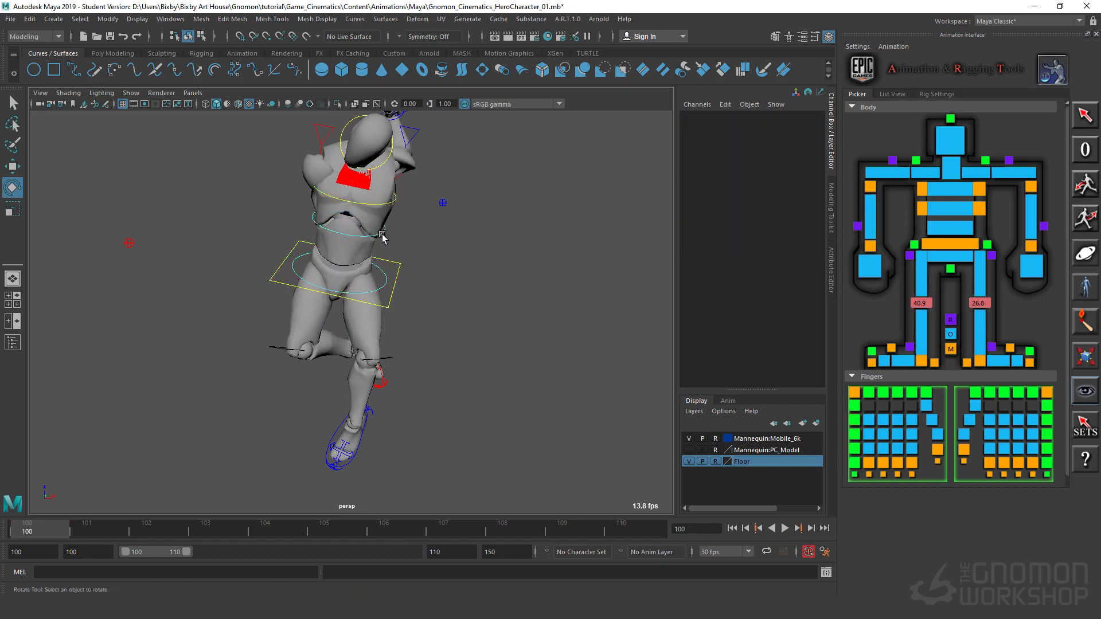
# Step: Bend the chest IK control to about Rotate Z -45.1 and move it to about Translate X -5.5, Y -13.2, Z -2.5
pyautogui.click(383, 234)
pyautogui.moveTo(351, 201); pyautogui.dragTo(352, 220)
pyautogui.click(354, 217)
pyautogui.click(392, 203)
pyautogui.keyDown('alt'); pyautogui.moveTo(484, 216); pyautogui.dragTo(404, 227); pyautogui.keyUp('alt')
pyautogui.keyDown('alt'); pyautogui.moveTo(405, 227); pyautogui.dragTo(544, 221, button='right'); pyautogui.keyUp('alt')
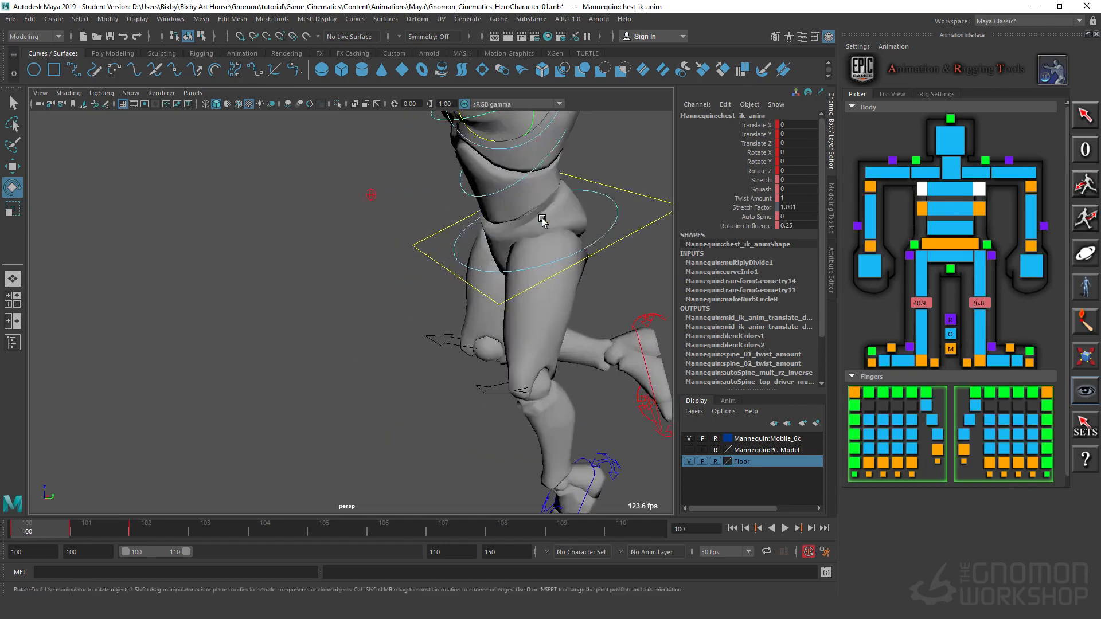
pyautogui.keyDown('alt'); pyautogui.moveTo(543, 222); pyautogui.dragTo(531, 322, button='middle'); pyautogui.keyUp('alt')
pyautogui.keyDown('alt'); pyautogui.moveTo(531, 321); pyautogui.dragTo(470, 329); pyautogui.keyUp('alt')
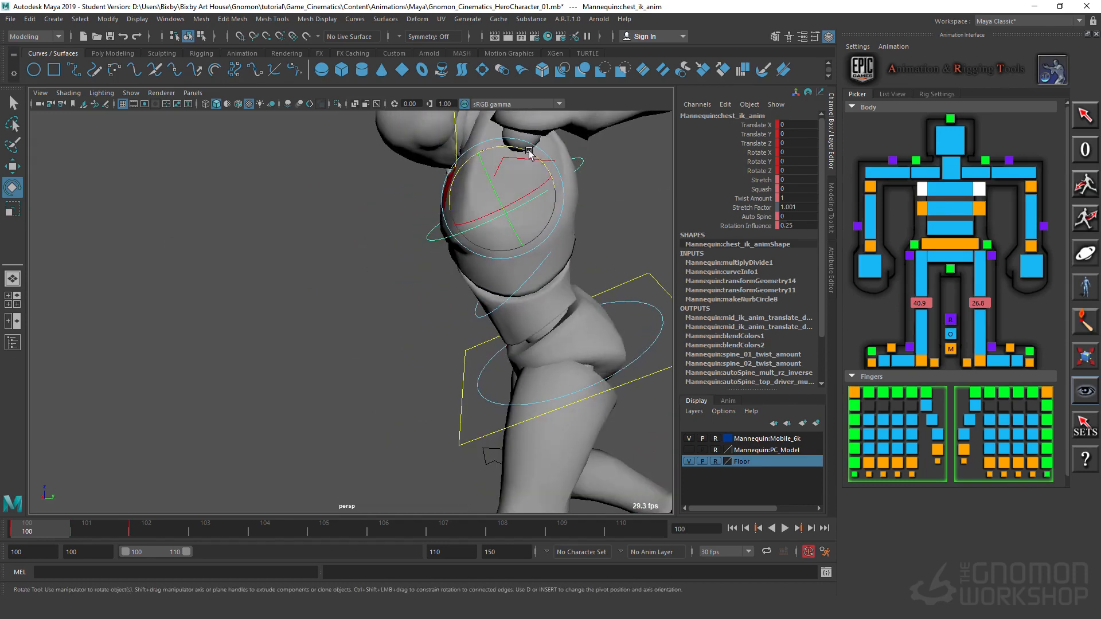
pyautogui.moveTo(542, 231); pyautogui.dragTo(499, 211)
pyautogui.press('w')
pyautogui.press('e')
# Step: Lean the body control back to about Rotate Z 29.5 so the torso straightens up
pyautogui.moveTo(609, 262); pyautogui.dragTo(645, 299)
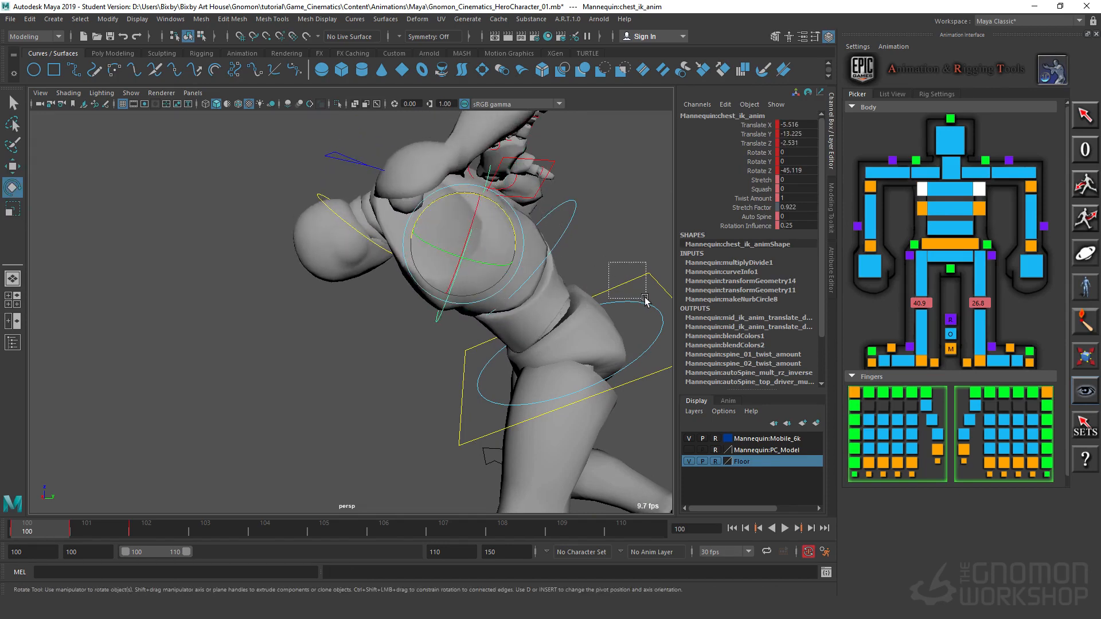
pyautogui.moveTo(569, 300); pyautogui.dragTo(621, 329)
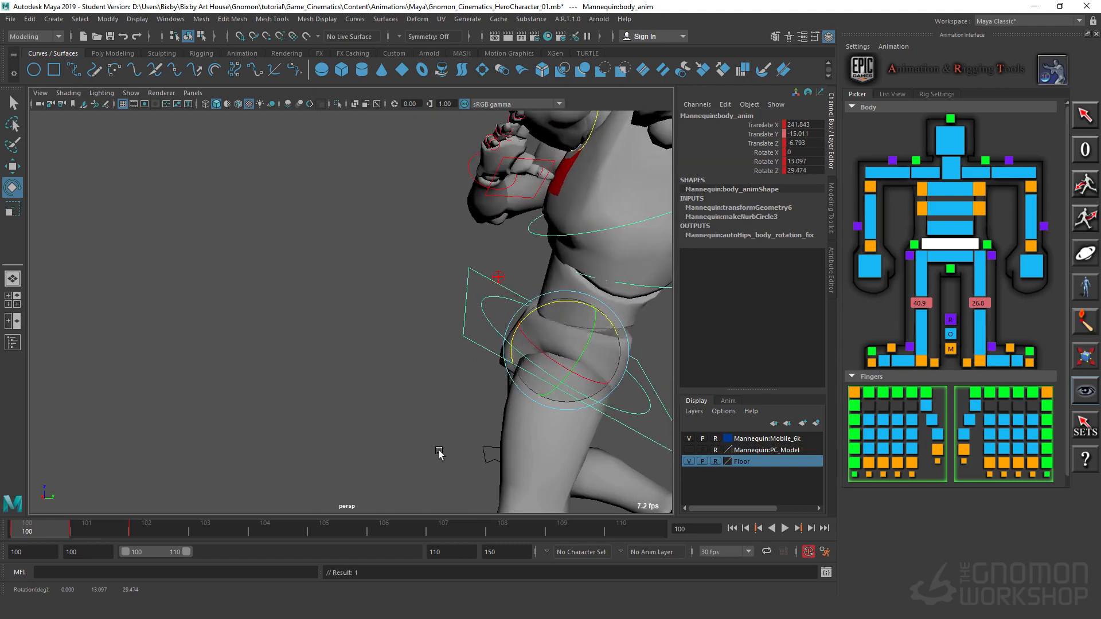
pyautogui.keyDown('alt'); pyautogui.moveTo(438, 454); pyautogui.dragTo(514, 335); pyautogui.keyUp('alt')
pyautogui.keyDown('alt'); pyautogui.moveTo(514, 334); pyautogui.dragTo(462, 327, button='right'); pyautogui.keyUp('alt')
pyautogui.keyDown('alt'); pyautogui.moveTo(462, 327); pyautogui.dragTo(452, 472); pyautogui.keyUp('alt')
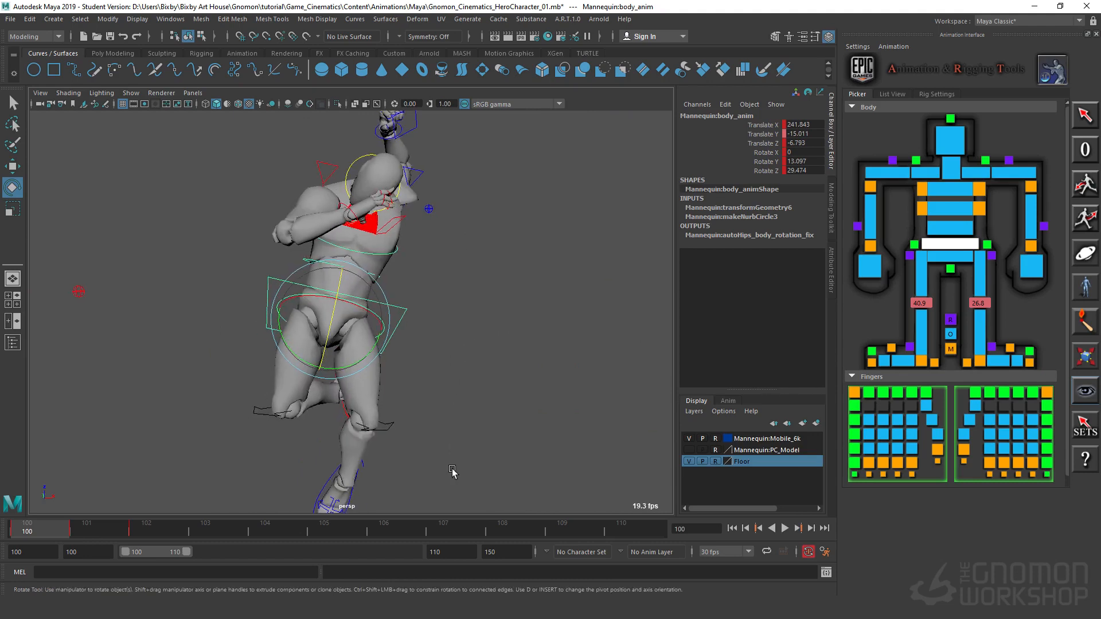
# Step: Select the right foot IK control and move the foot up and forward beneath the pelvis
pyautogui.keyDown('alt'); pyautogui.moveTo(530, 393); pyautogui.dragTo(368, 347, button='middle'); pyautogui.keyUp('alt')
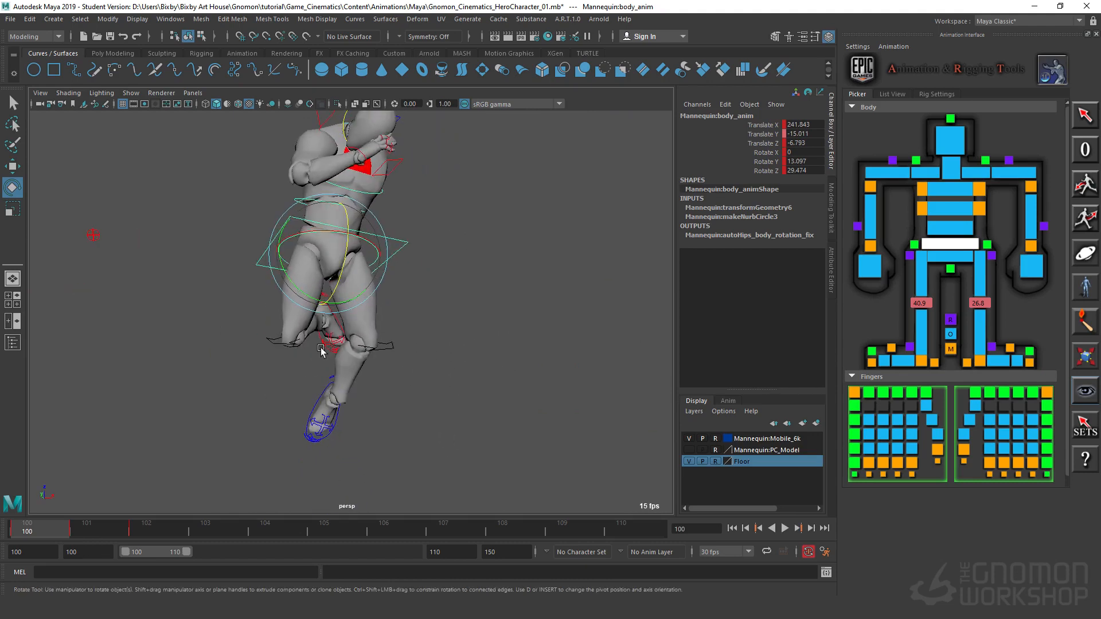
pyautogui.keyDown('alt'); pyautogui.moveTo(319, 385); pyautogui.dragTo(447, 373); pyautogui.keyUp('alt')
pyautogui.keyDown('alt'); pyautogui.moveTo(436, 371); pyautogui.dragTo(251, 404, button='right'); pyautogui.keyUp('alt')
pyautogui.click(148, 372)
pyautogui.press('w')
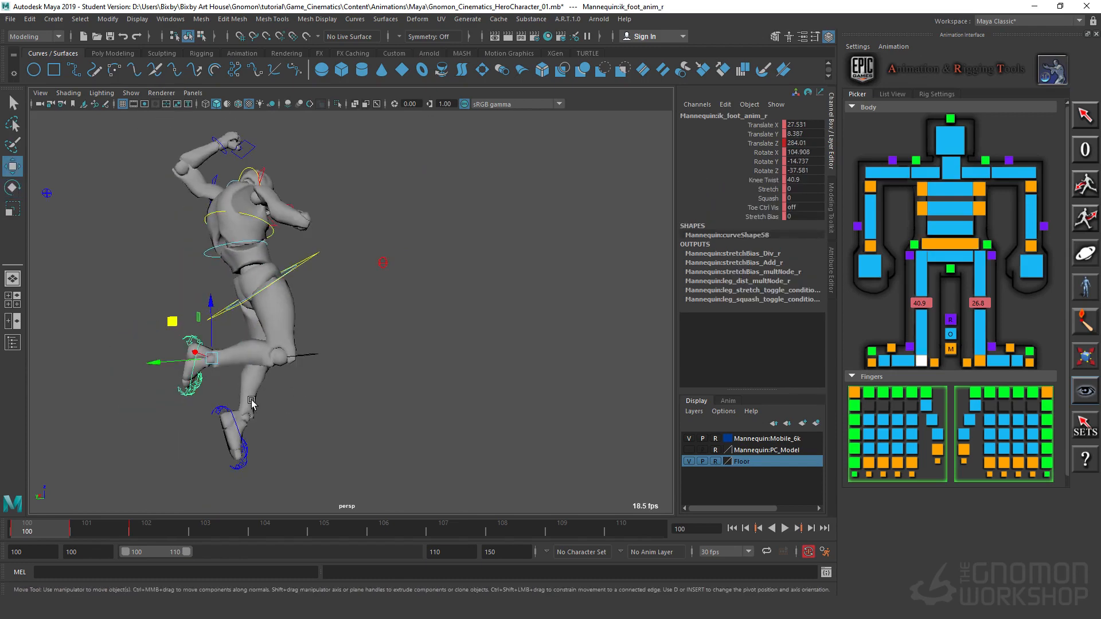
pyautogui.keyDown('alt'); pyautogui.moveTo(251, 404); pyautogui.dragTo(128, 403); pyautogui.keyUp('alt')
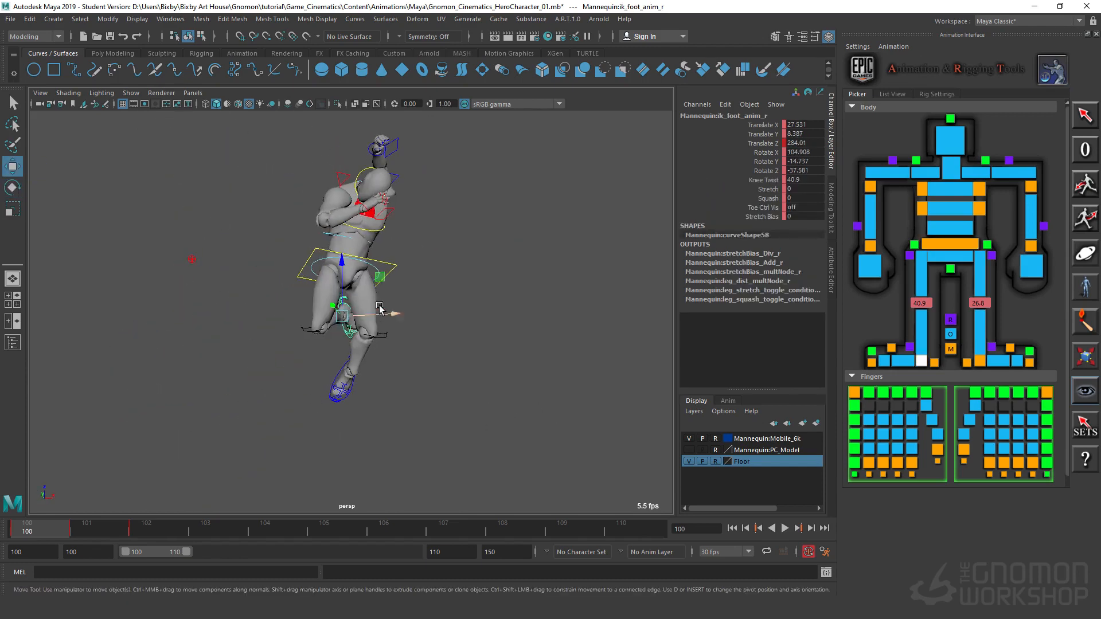
pyautogui.keyDown('alt'); pyautogui.moveTo(463, 373); pyautogui.dragTo(427, 321); pyautogui.keyUp('alt')
pyautogui.moveTo(536, 310); pyautogui.dragTo(464, 286)
# Step: Rotate the right foot control to about X 104.5, Y 6.8, Z -32 and reposition it to about Translate Y -34.3, Z 300.5
pyautogui.press('e')
pyautogui.keyDown('alt'); pyautogui.moveTo(431, 319); pyautogui.dragTo(534, 340); pyautogui.keyUp('alt')
pyautogui.keyDown('alt'); pyautogui.moveTo(533, 340); pyautogui.dragTo(549, 367, button='right'); pyautogui.keyUp('alt')
pyautogui.keyDown('alt'); pyautogui.moveTo(498, 442); pyautogui.dragTo(495, 386, button='middle'); pyautogui.keyUp('alt')
pyautogui.moveTo(388, 264); pyautogui.dragTo(406, 275)
pyautogui.press('w')
pyautogui.keyDown('alt'); pyautogui.moveTo(453, 312); pyautogui.dragTo(414, 287); pyautogui.keyUp('alt')
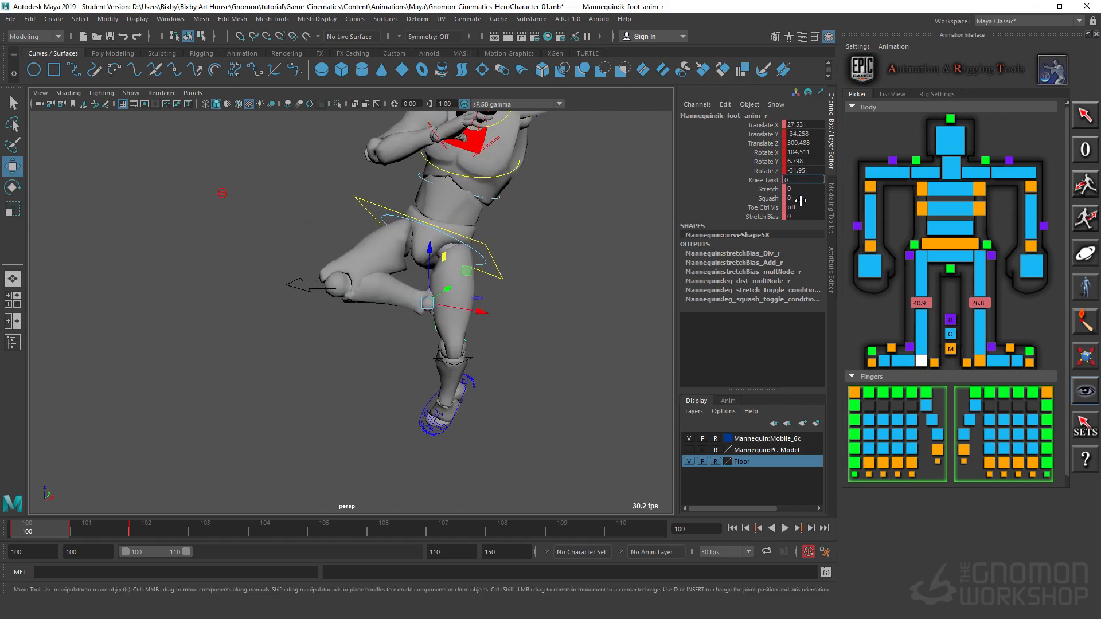
# Step: Set the right foot control's Knee Twist to 0 and adjust the foot's placement under the raised knee
pyautogui.write('0')
pyautogui.press('Return')
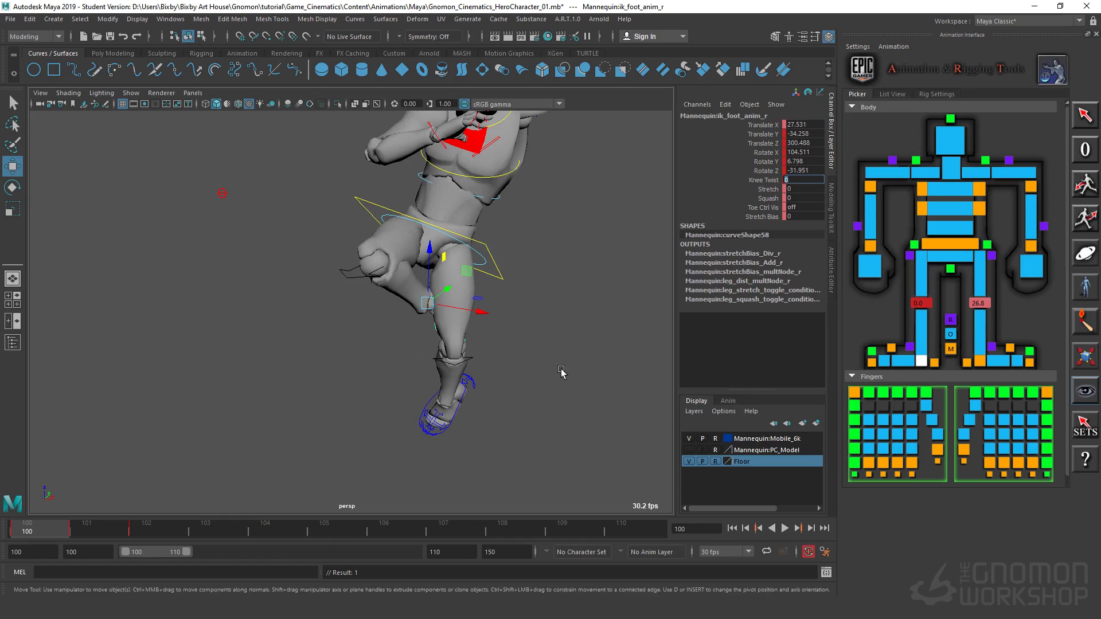
pyautogui.keyDown('alt'); pyautogui.moveTo(560, 373); pyautogui.dragTo(449, 316); pyautogui.keyUp('alt')
pyautogui.press('e')
# Step: Select the left foot IK control and move it to about Translate Y -26.6 and Translate Z 282.6, tucking the left leg
pyautogui.keyDown('alt'); pyautogui.moveTo(467, 347); pyautogui.dragTo(398, 354); pyautogui.keyUp('alt')
pyautogui.click(339, 356)
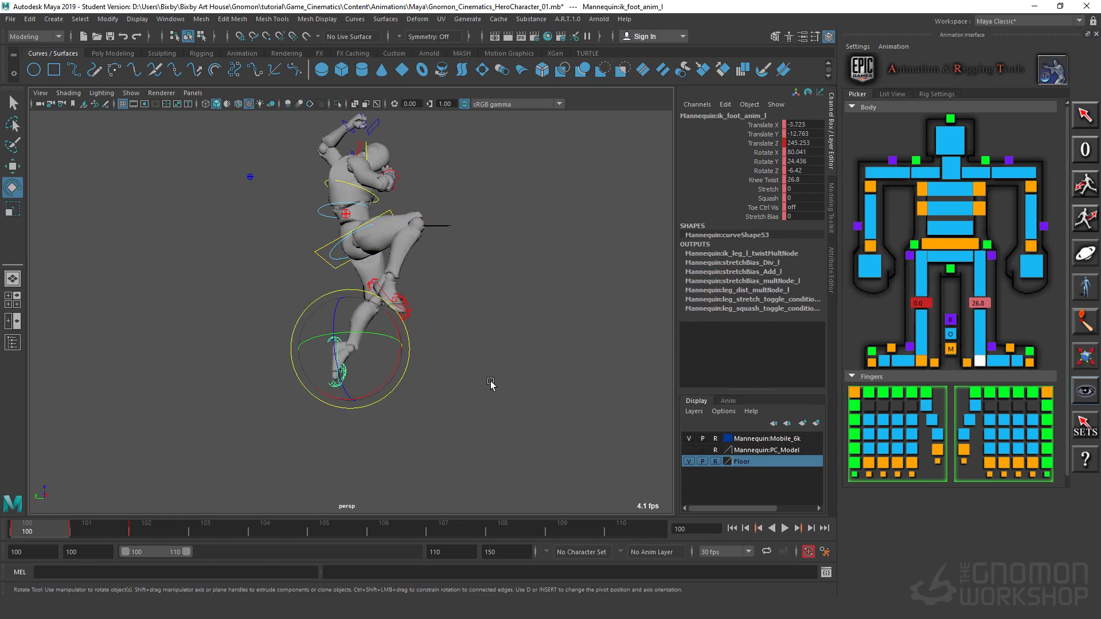
pyautogui.press('w')
pyautogui.keyDown('alt'); pyautogui.moveTo(491, 383); pyautogui.dragTo(333, 269); pyautogui.keyUp('alt')
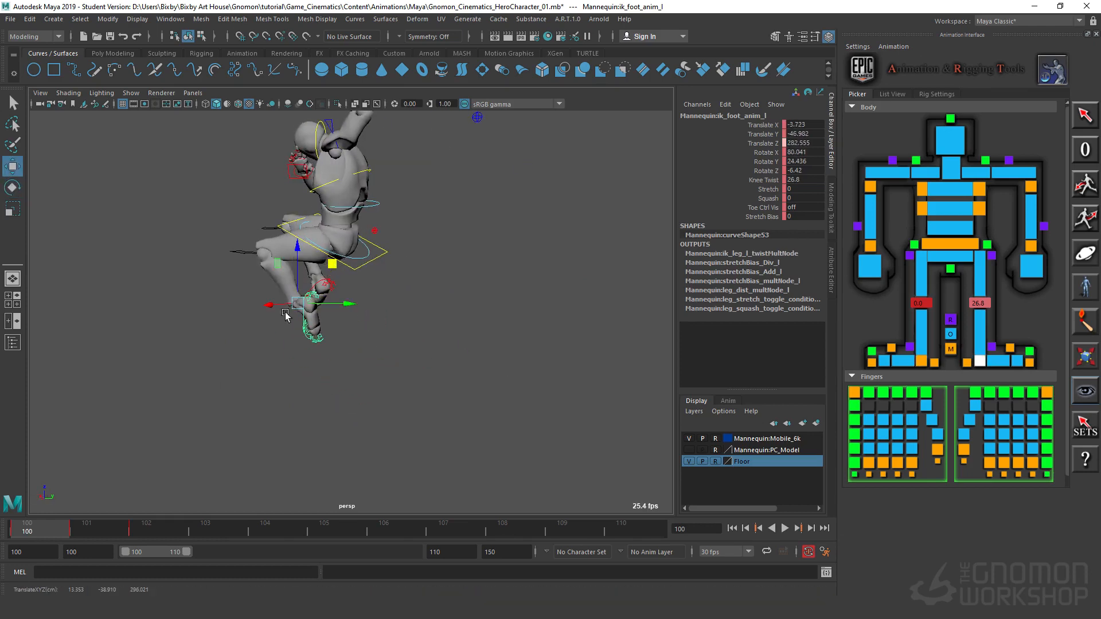
pyautogui.keyDown('alt'); pyautogui.moveTo(301, 345); pyautogui.dragTo(308, 287); pyautogui.keyUp('alt')
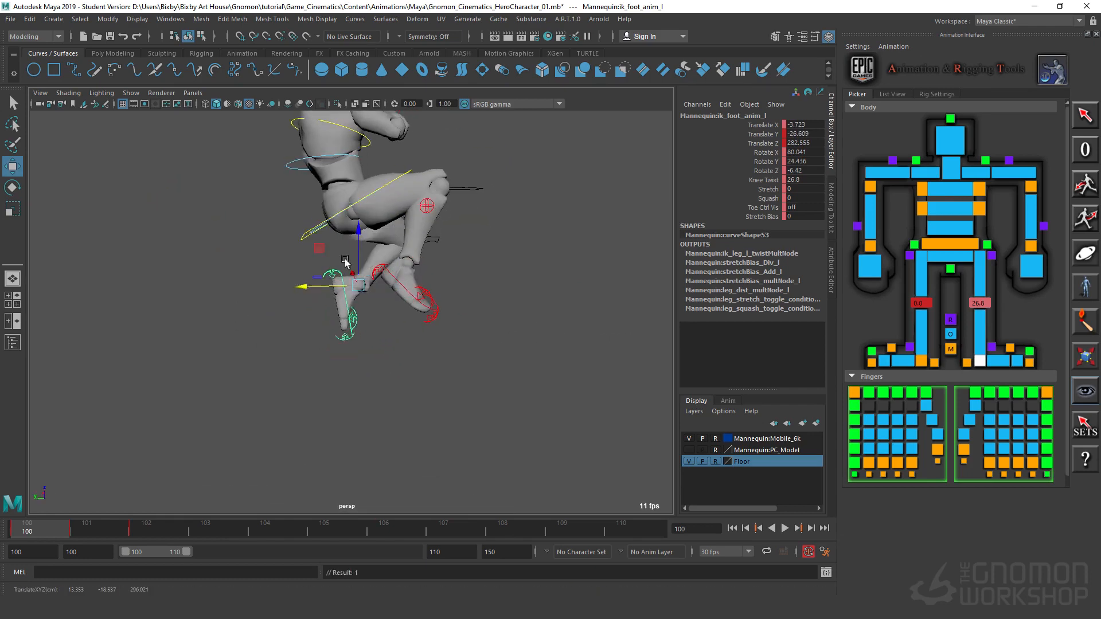
# Step: Reposition the left foot control to about Translate X 2.5, zero its Knee Twist, and rotate it to about X 111.3, Y 11.9, Z 6.1
pyautogui.press('e')
pyautogui.moveTo(393, 324); pyautogui.dragTo(348, 322)
pyautogui.keyDown('alt'); pyautogui.moveTo(348, 321); pyautogui.dragTo(435, 306); pyautogui.keyUp('alt')
pyautogui.press('w')
pyautogui.press('e')
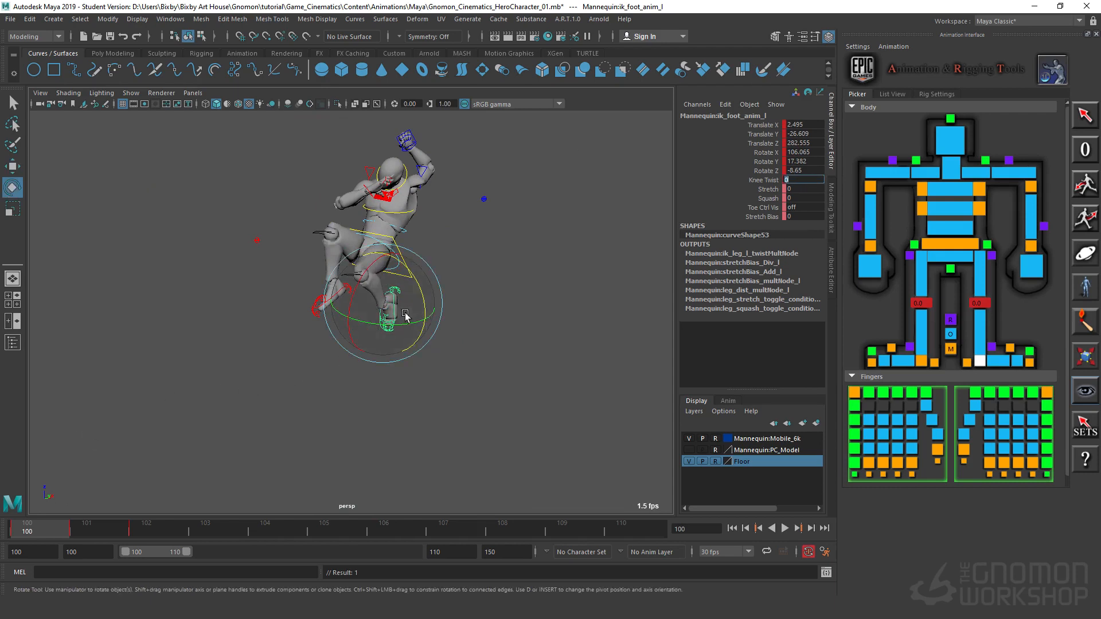
pyautogui.moveTo(387, 332); pyautogui.dragTo(402, 333)
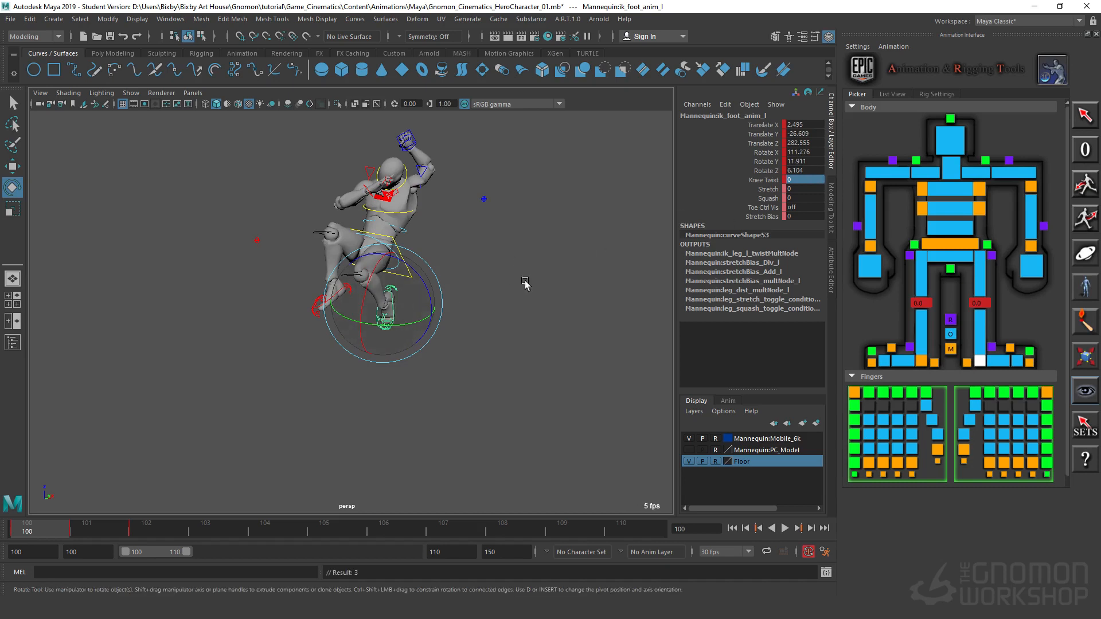
# Step: Set the left foot's Knee Twist to about 28.6 and rotate the foot to about X 103.5, Y 32.9, Z 15.7
pyautogui.click(774, 181)
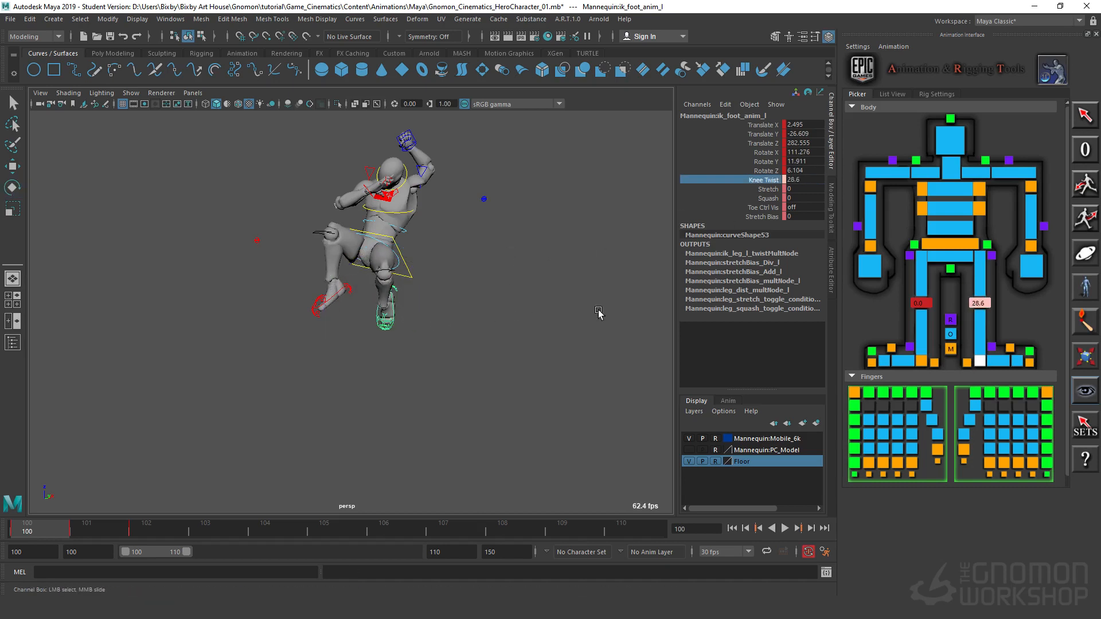
pyautogui.press('e')
pyautogui.moveTo(432, 300); pyautogui.dragTo(434, 292)
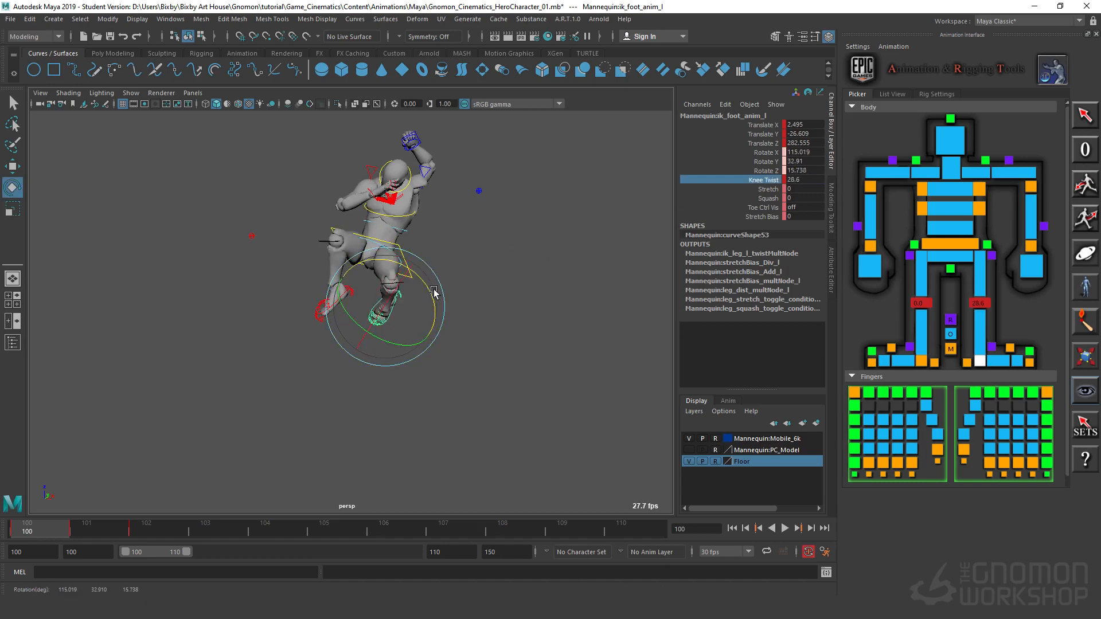
pyautogui.keyDown('alt'); pyautogui.moveTo(479, 346); pyautogui.dragTo(314, 383, button='right'); pyautogui.keyUp('alt')
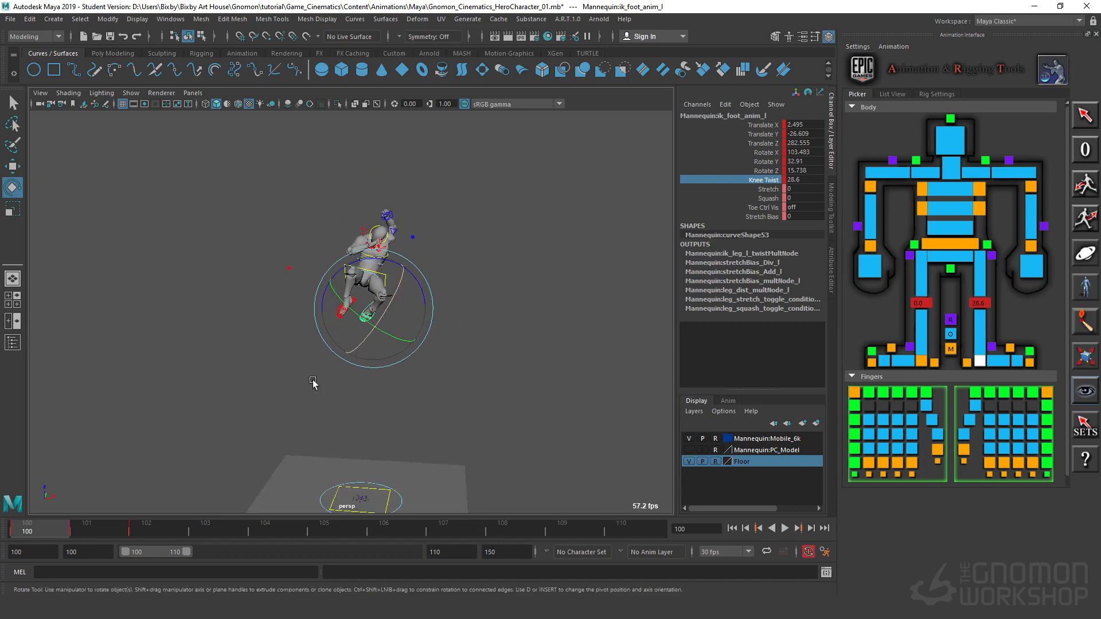
# Step: Examine the airborne pose's silhouette and leg placement from the front and from behind
pyautogui.keyDown('alt'); pyautogui.moveTo(315, 383); pyautogui.dragTo(450, 415); pyautogui.keyUp('alt')
pyautogui.keyDown('alt'); pyautogui.moveTo(449, 415); pyautogui.dragTo(509, 386, button='middle'); pyautogui.keyUp('alt')
pyautogui.keyDown('alt'); pyautogui.moveTo(509, 386); pyautogui.dragTo(484, 383); pyautogui.keyUp('alt')
pyautogui.keyDown('alt'); pyautogui.moveTo(484, 383); pyautogui.dragTo(573, 283, button='right'); pyautogui.keyUp('alt')
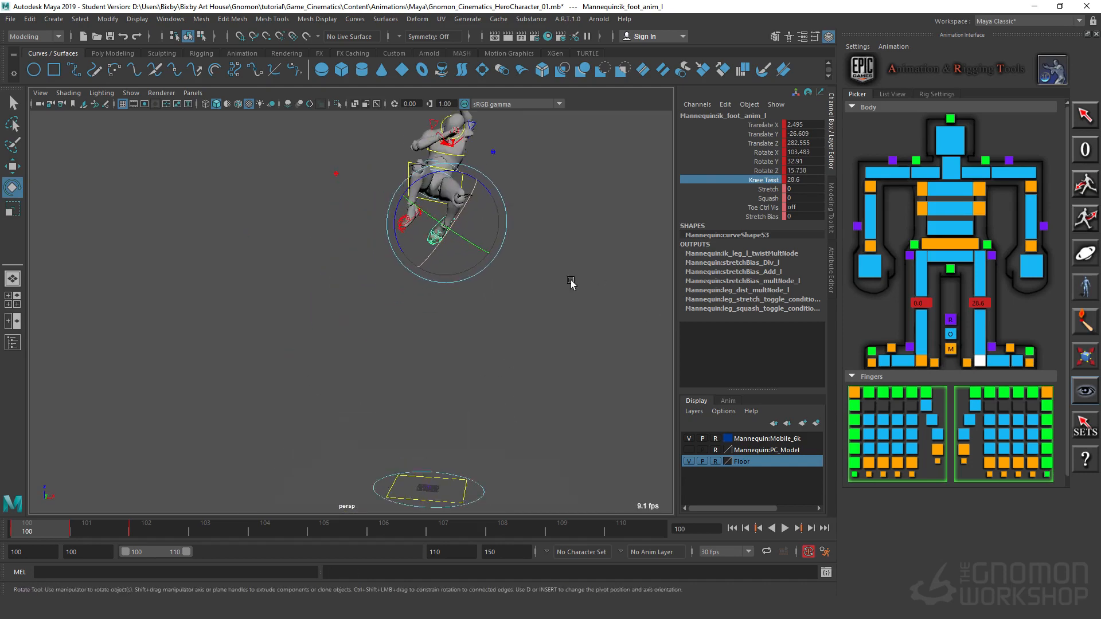
pyautogui.keyDown('alt'); pyautogui.moveTo(573, 283); pyautogui.dragTo(550, 375, button='middle'); pyautogui.keyUp('alt')
pyautogui.keyDown('alt'); pyautogui.moveTo(550, 375); pyautogui.dragTo(427, 358); pyautogui.keyUp('alt')
pyautogui.keyDown('alt'); pyautogui.moveTo(427, 358); pyautogui.dragTo(555, 358, button='right'); pyautogui.keyUp('alt')
pyautogui.keyDown('alt'); pyautogui.moveTo(554, 358); pyautogui.dragTo(393, 310); pyautogui.keyUp('alt')
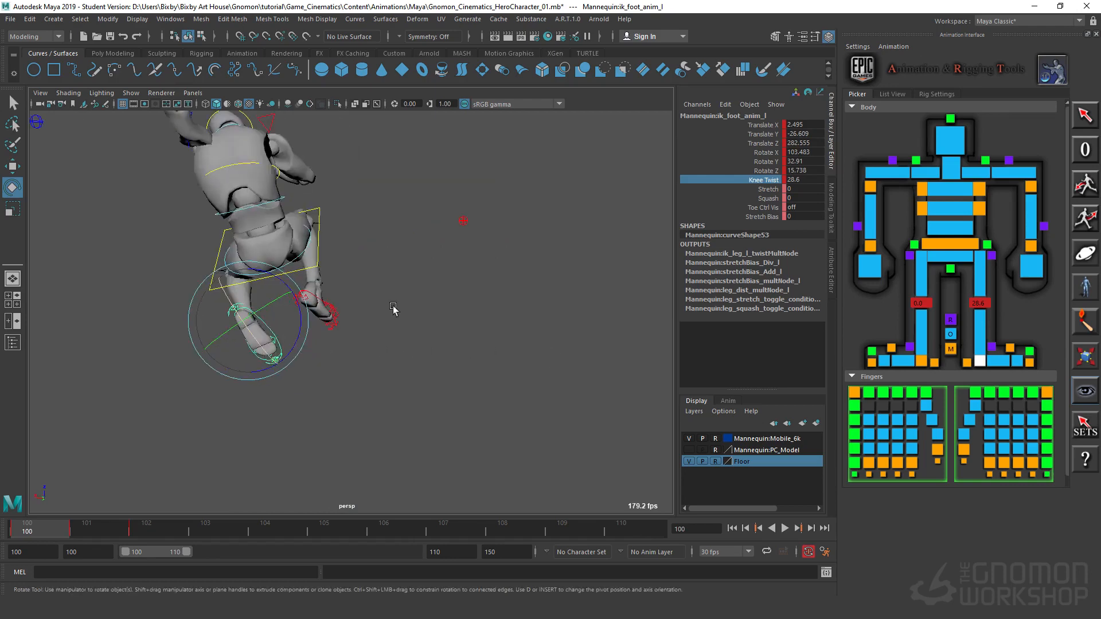
pyautogui.keyDown('alt'); pyautogui.moveTo(393, 310); pyautogui.dragTo(488, 393, button='middle'); pyautogui.keyUp('alt')
pyautogui.keyDown('alt'); pyautogui.moveTo(488, 394); pyautogui.dragTo(533, 325, button='right'); pyautogui.keyUp('alt')
# Step: Hunch the torso by moving the chest IK control to about Translate X -14.2, Y -28.6 and rotating it to about Z -76.4
pyautogui.click(299, 226)
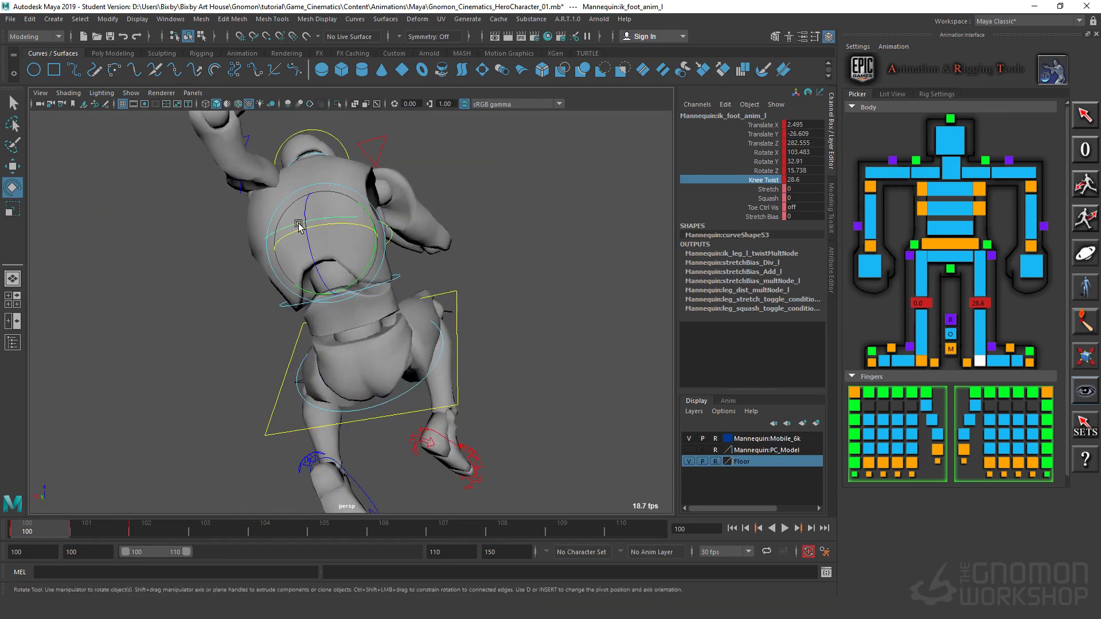
pyautogui.moveTo(298, 225); pyautogui.dragTo(305, 245)
pyautogui.keyDown('alt'); pyautogui.moveTo(319, 321); pyautogui.dragTo(430, 367); pyautogui.keyUp('alt')
pyautogui.moveTo(358, 241); pyautogui.dragTo(350, 265)
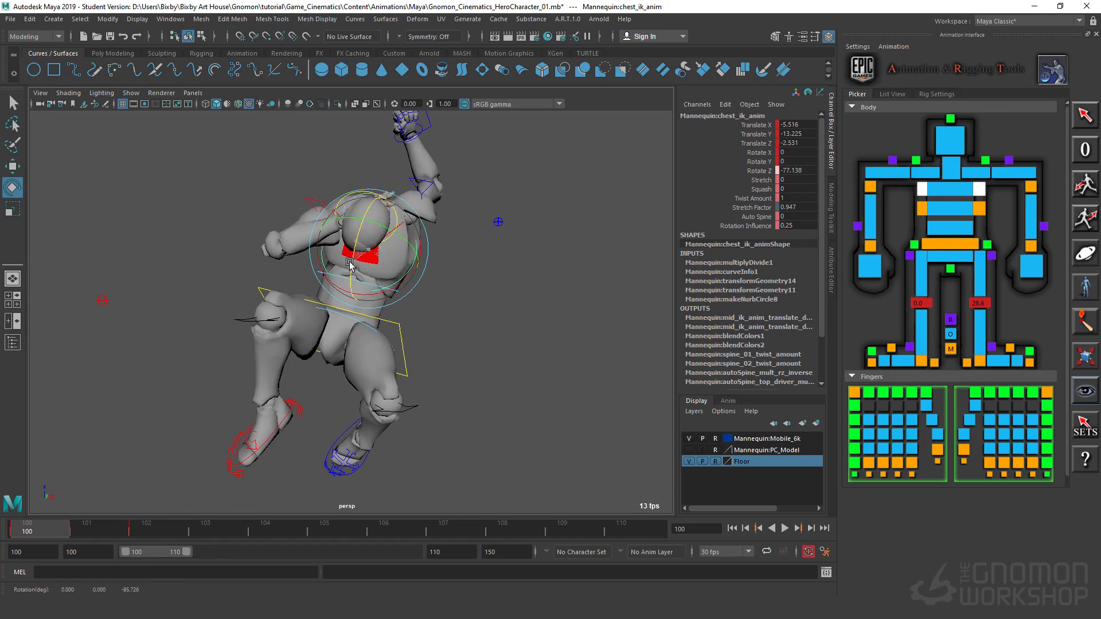
pyautogui.keyDown('alt'); pyautogui.moveTo(422, 324); pyautogui.dragTo(459, 249); pyautogui.keyUp('alt')
pyautogui.press('w')
pyautogui.press('e')
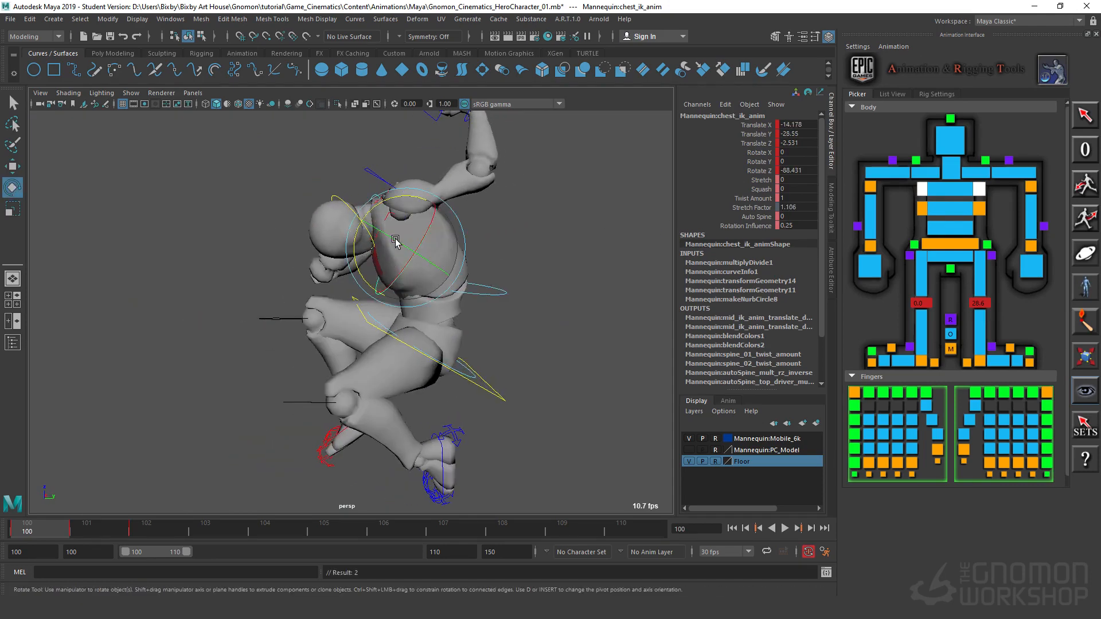
pyautogui.moveTo(358, 253); pyautogui.dragTo(351, 238)
pyautogui.keyDown('alt'); pyautogui.moveTo(295, 376); pyautogui.dragTo(359, 367); pyautogui.keyUp('alt')
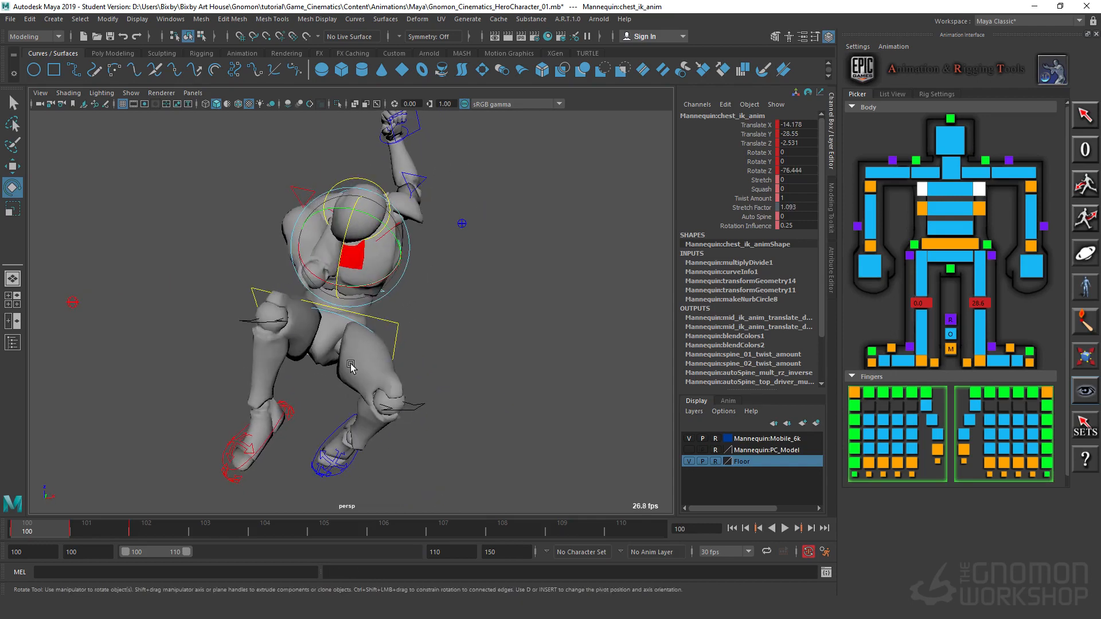
# Step: Select the left wrist IK control and bring the hand forward to about Translate X -9.1, Y -52
pyautogui.keyDown('alt'); pyautogui.moveTo(499, 296); pyautogui.dragTo(549, 412); pyautogui.keyUp('alt')
pyautogui.click(418, 223)
pyautogui.press('w')
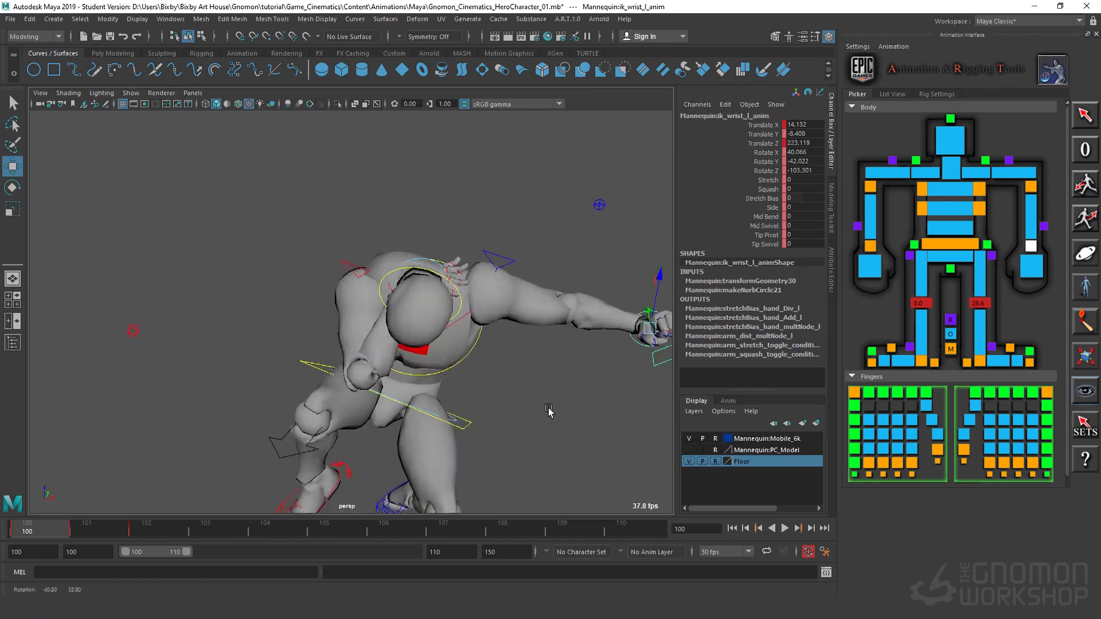
pyautogui.keyDown('alt'); pyautogui.moveTo(548, 411); pyautogui.dragTo(513, 432, button='right'); pyautogui.keyUp('alt')
pyautogui.keyDown('alt'); pyautogui.moveTo(514, 433); pyautogui.dragTo(641, 258); pyautogui.keyUp('alt')
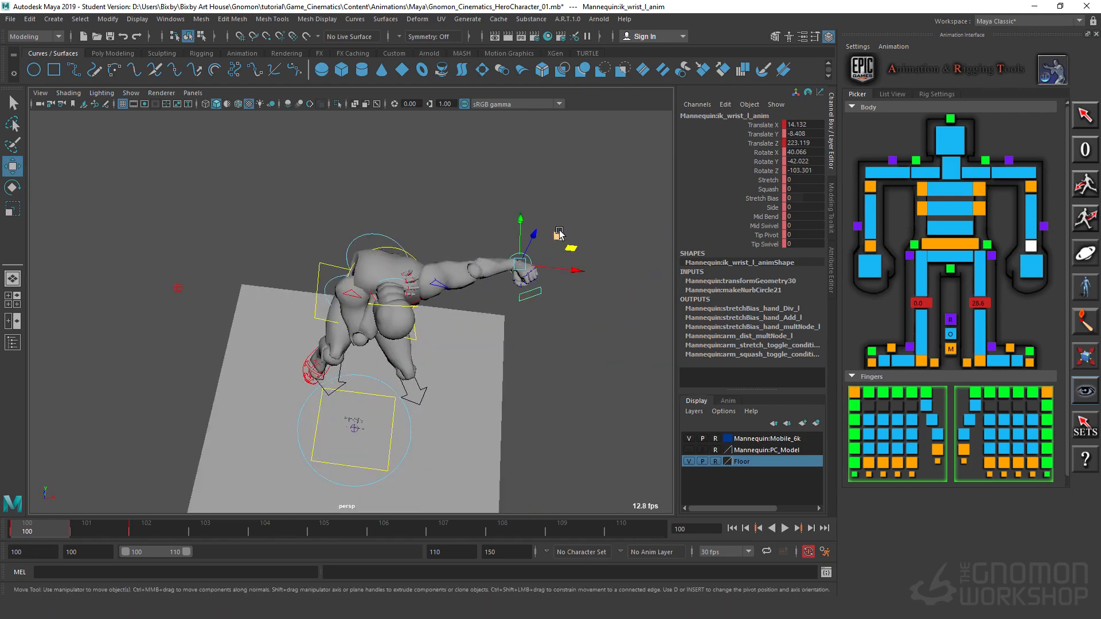
pyautogui.moveTo(559, 231); pyautogui.dragTo(438, 368)
# Step: Rotate the left wrist control to about X 4.1, Y 40.2, Z -116.2
pyautogui.press('e')
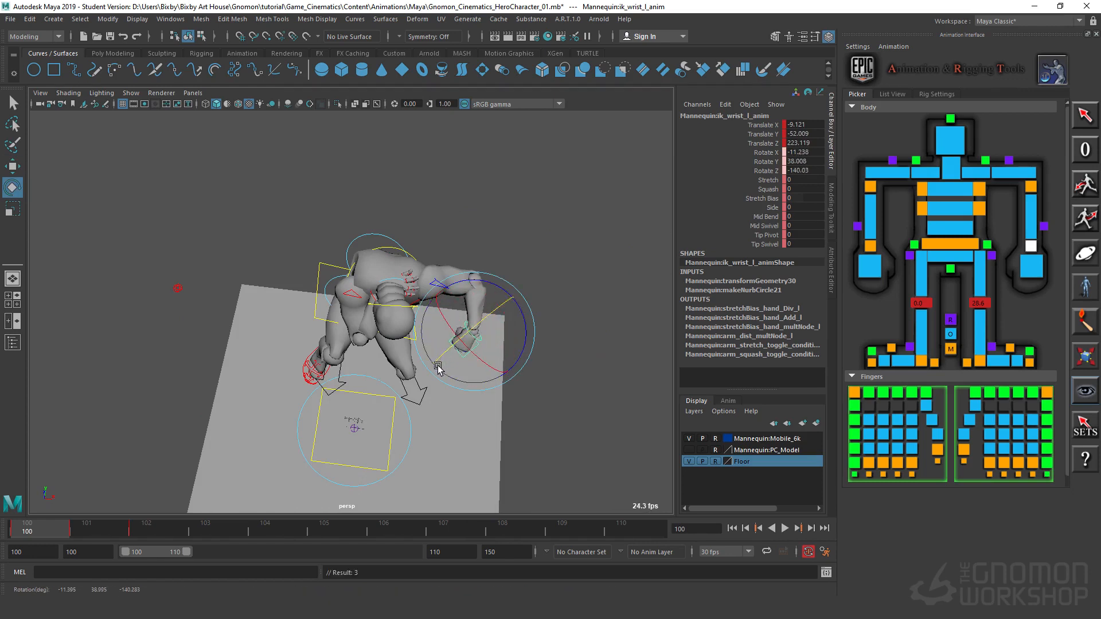
pyautogui.moveTo(527, 328); pyautogui.dragTo(520, 311)
pyautogui.moveTo(520, 390)
pyautogui.keyDown('alt'); pyautogui.mouseDown()
pyautogui.moveTo(513, 321)
pyautogui.moveTo(530, 398)
pyautogui.mouseUp(); pyautogui.keyUp('alt')
# Step: Move the left wrist control inward and down to about Translate X -25.6, Z 211.9
pyautogui.keyDown('alt'); pyautogui.moveTo(531, 397); pyautogui.dragTo(610, 384, button='right'); pyautogui.keyUp('alt')
pyautogui.keyDown('alt'); pyautogui.moveTo(610, 383); pyautogui.dragTo(504, 341, button='middle'); pyautogui.keyUp('alt')
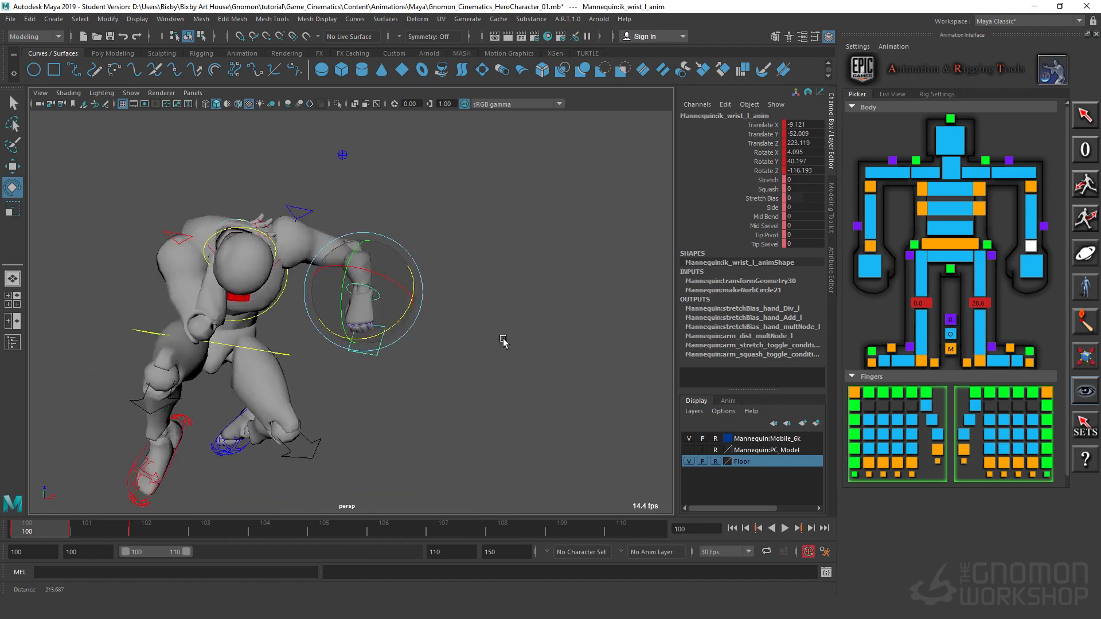
pyautogui.keyDown('alt'); pyautogui.moveTo(504, 341); pyautogui.dragTo(566, 331, button='right'); pyautogui.keyUp('alt')
pyautogui.keyDown('alt'); pyautogui.moveTo(565, 331); pyautogui.dragTo(536, 316); pyautogui.keyUp('alt')
pyautogui.press('w')
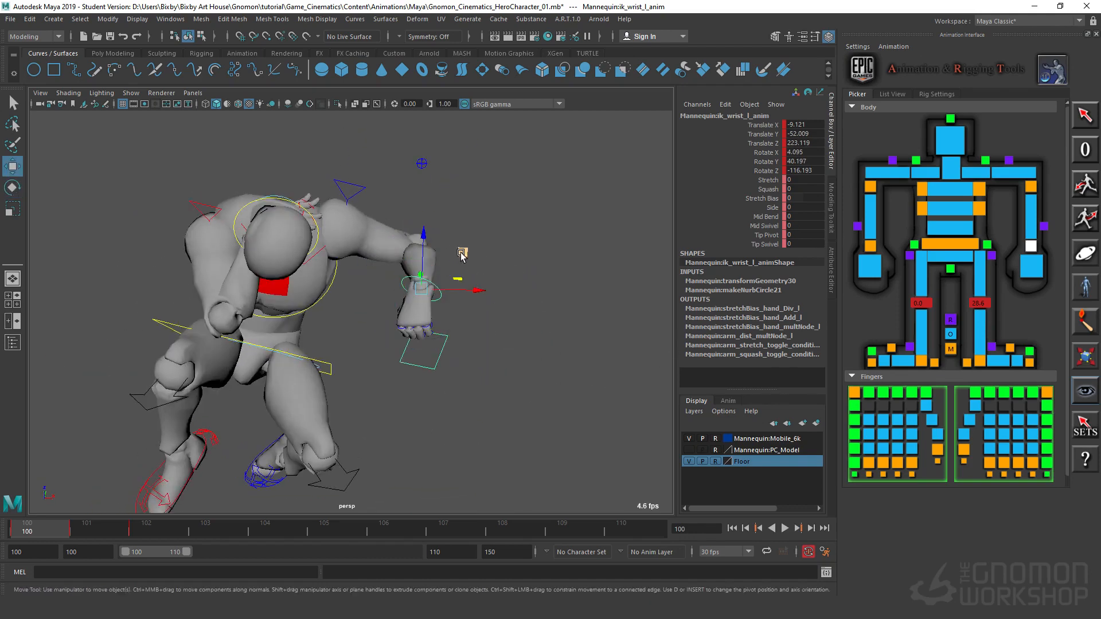
pyautogui.moveTo(462, 253); pyautogui.dragTo(403, 288)
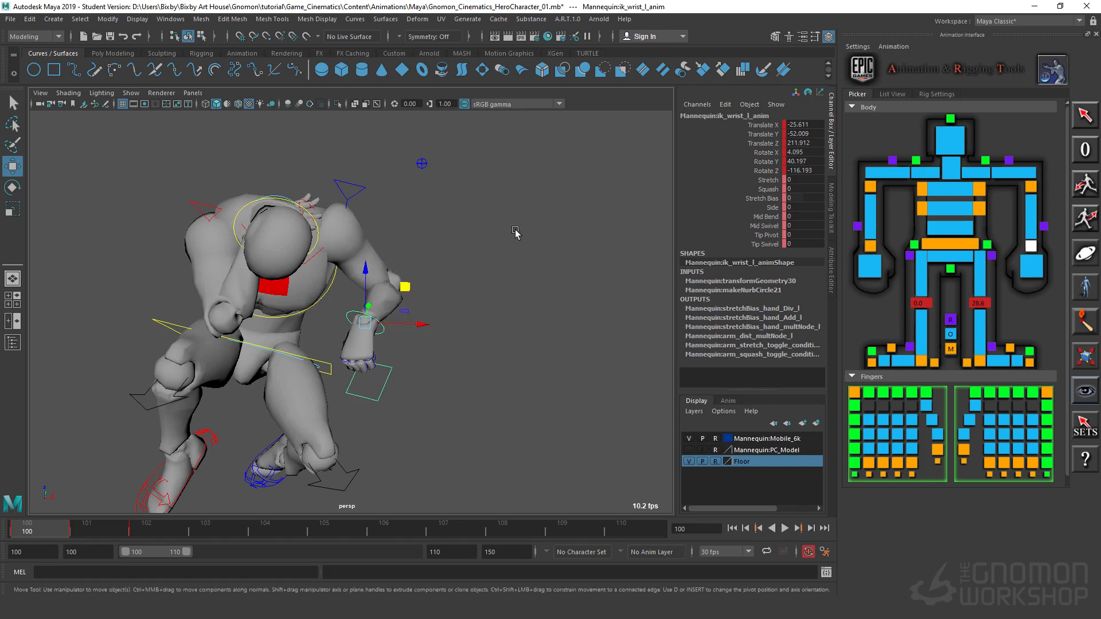
# Step: Select the left elbow control and move it forward to about Translate Y -19, Z 246.7
pyautogui.click(422, 164)
pyautogui.keyDown('alt'); pyautogui.moveTo(562, 252); pyautogui.dragTo(433, 277); pyautogui.keyUp('alt')
pyautogui.keyDown('alt'); pyautogui.moveTo(433, 278); pyautogui.dragTo(349, 376, button='right'); pyautogui.keyUp('alt')
pyautogui.keyDown('alt'); pyautogui.moveTo(348, 376); pyautogui.dragTo(361, 356); pyautogui.keyUp('alt')
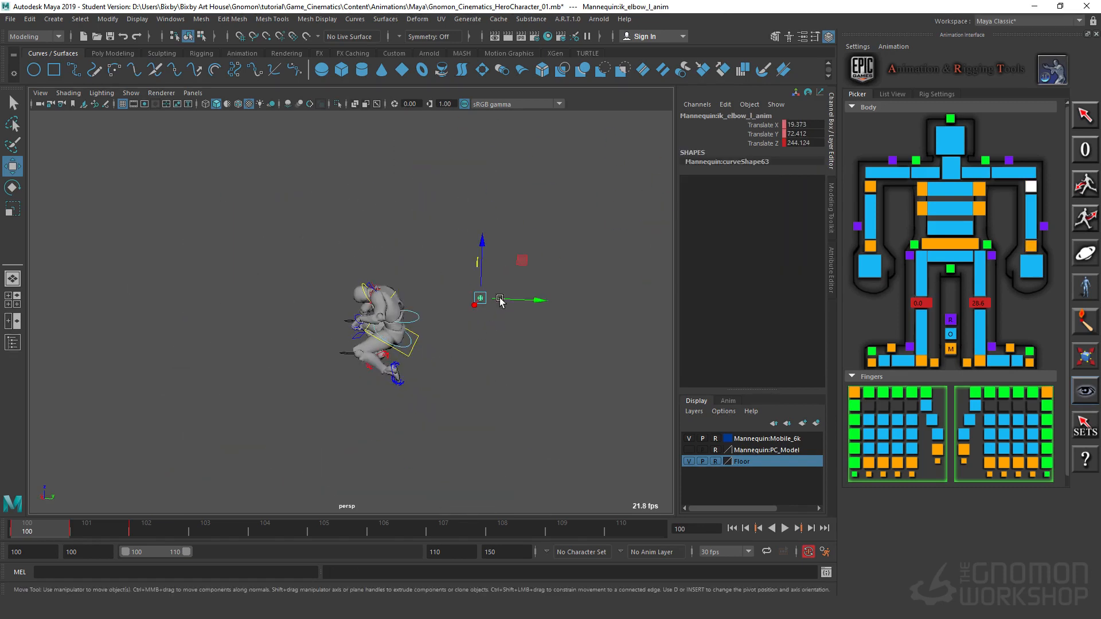
pyautogui.moveTo(526, 265); pyautogui.dragTo(395, 380)
pyautogui.keyDown('alt'); pyautogui.moveTo(394, 381); pyautogui.dragTo(293, 323, button='right'); pyautogui.keyUp('alt')
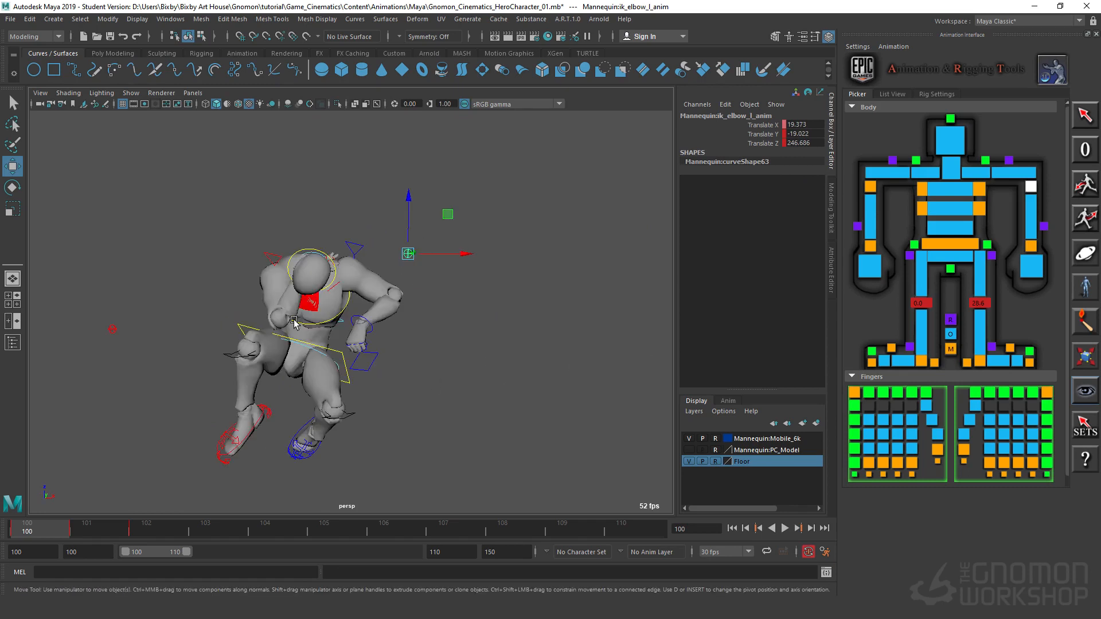
# Step: Rotate the left wrist control to about X -15.5, Y 9, Z -143.8 and shift it to about Translate X -27.7, Z 207.2
pyautogui.click(371, 333)
pyautogui.press('e')
pyautogui.moveTo(369, 338); pyautogui.dragTo(360, 347)
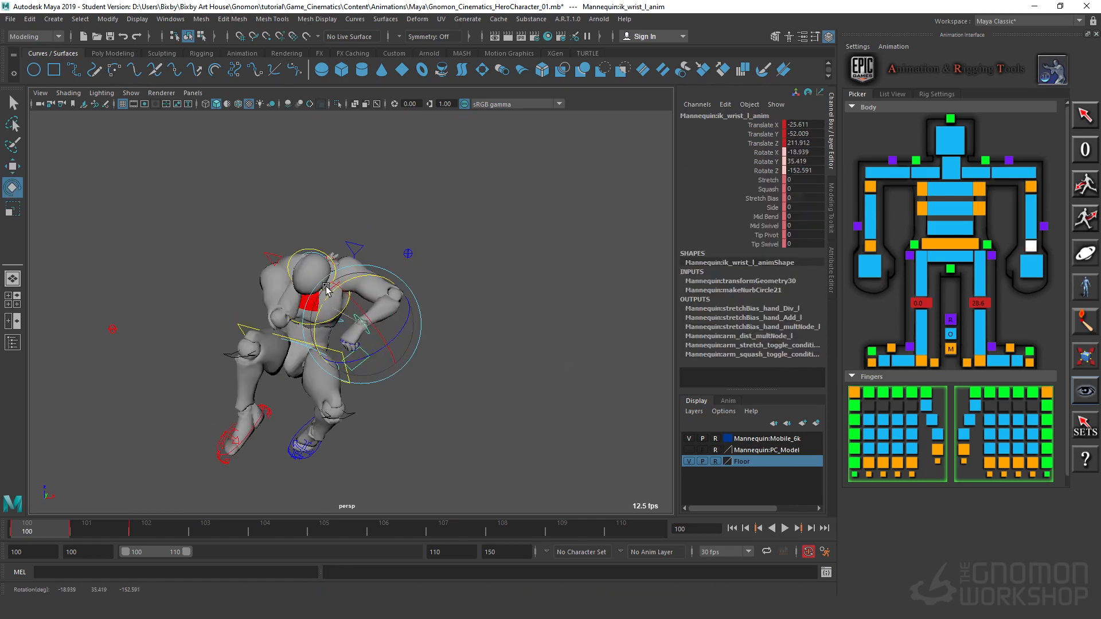
pyautogui.moveTo(326, 289); pyautogui.dragTo(389, 302)
pyautogui.press('w')
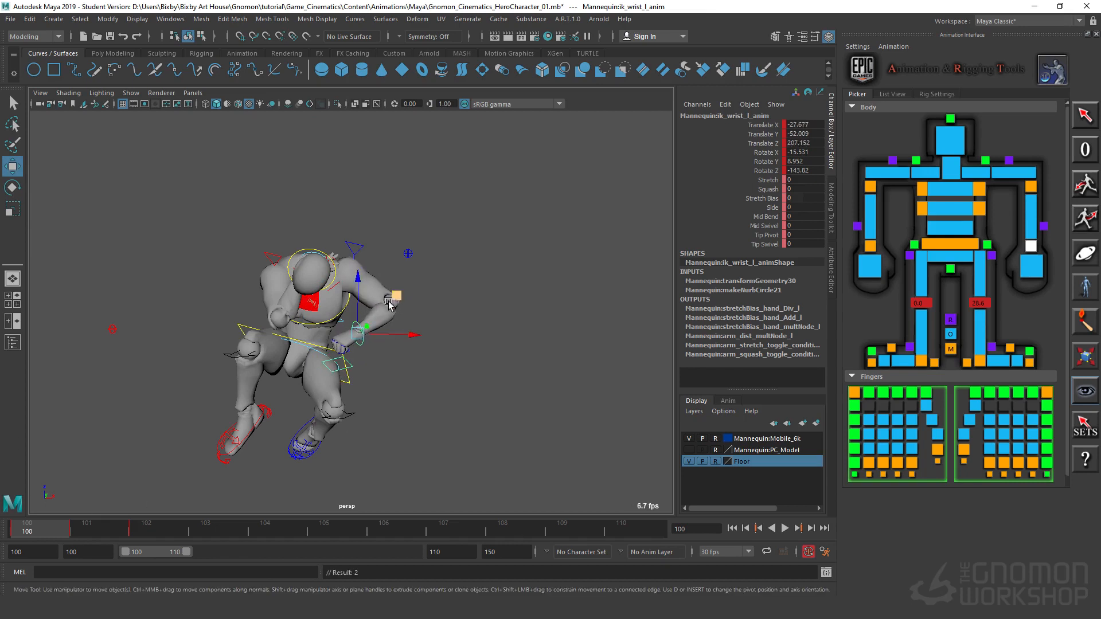
# Step: Select the head FK control and set its Rotate X, Y and Z to 0
pyautogui.click(313, 251)
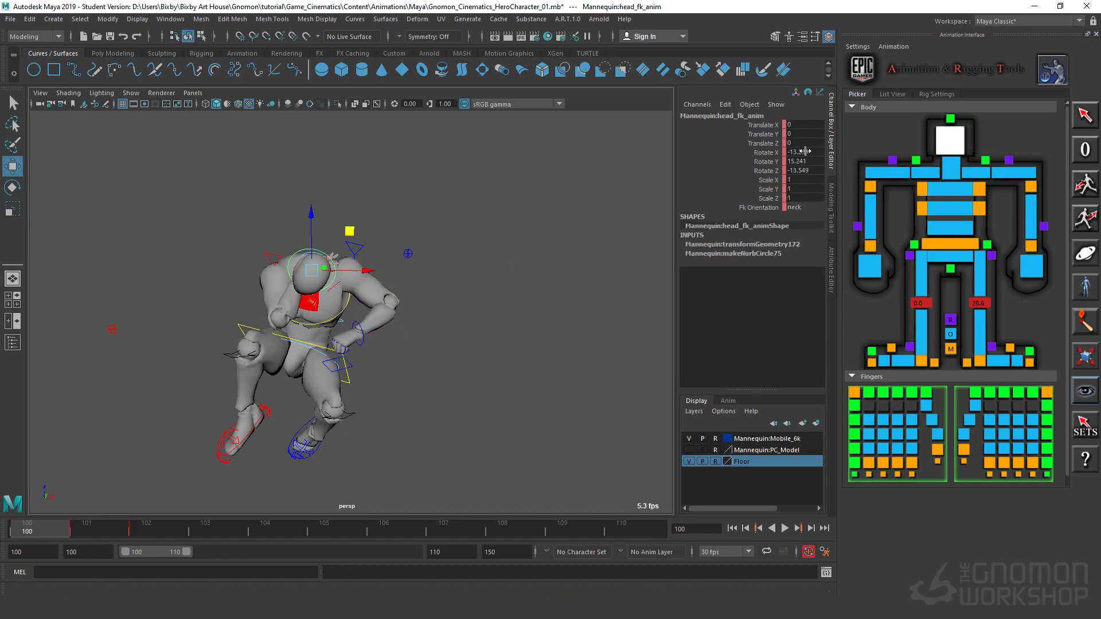
pyautogui.write('0')
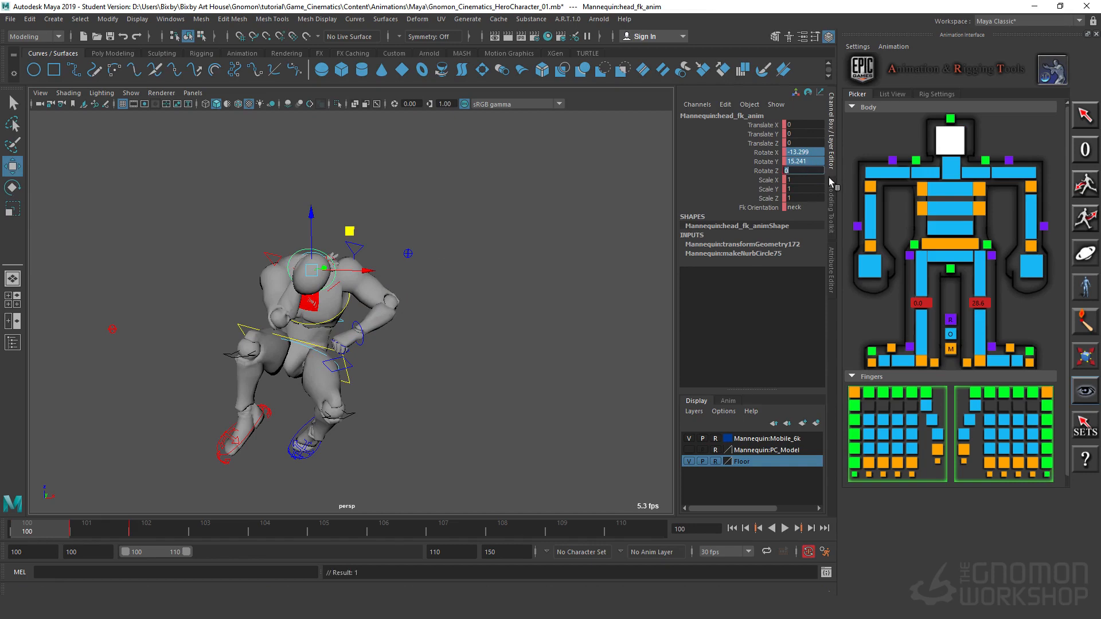
pyautogui.press('Return')
pyautogui.keyDown('alt'); pyautogui.moveTo(320, 428); pyautogui.dragTo(553, 453); pyautogui.keyUp('alt')
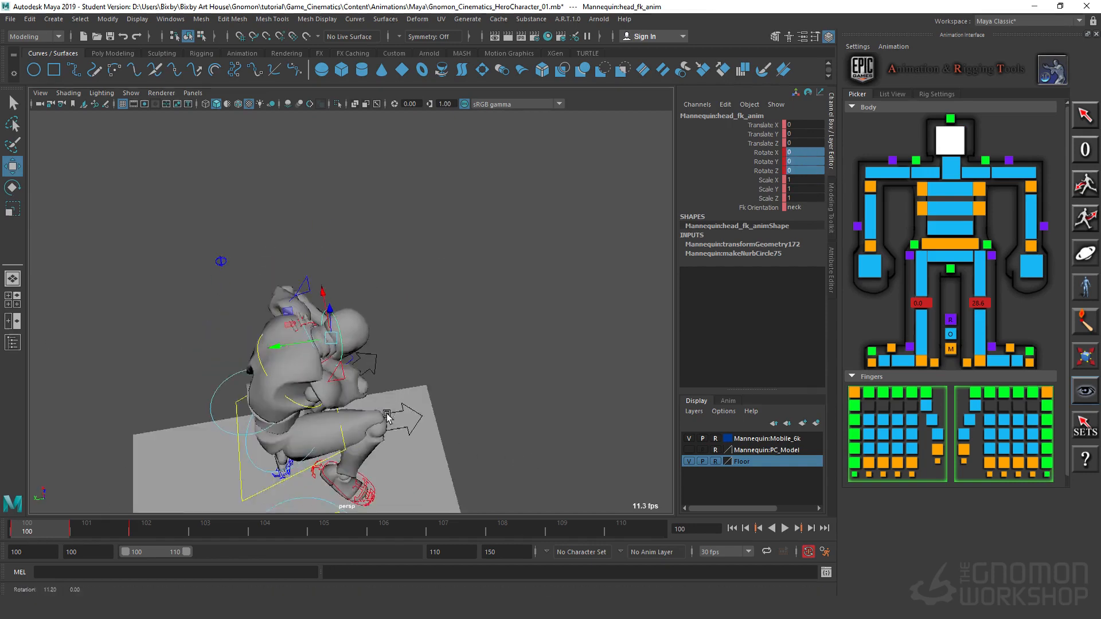
# Step: Select the neck FK control and set its Rotate X, Y and Z to 0
pyautogui.keyDown('alt'); pyautogui.moveTo(355, 258); pyautogui.dragTo(450, 256, button='right'); pyautogui.keyUp('alt')
pyautogui.click(302, 357)
pyautogui.click(259, 365)
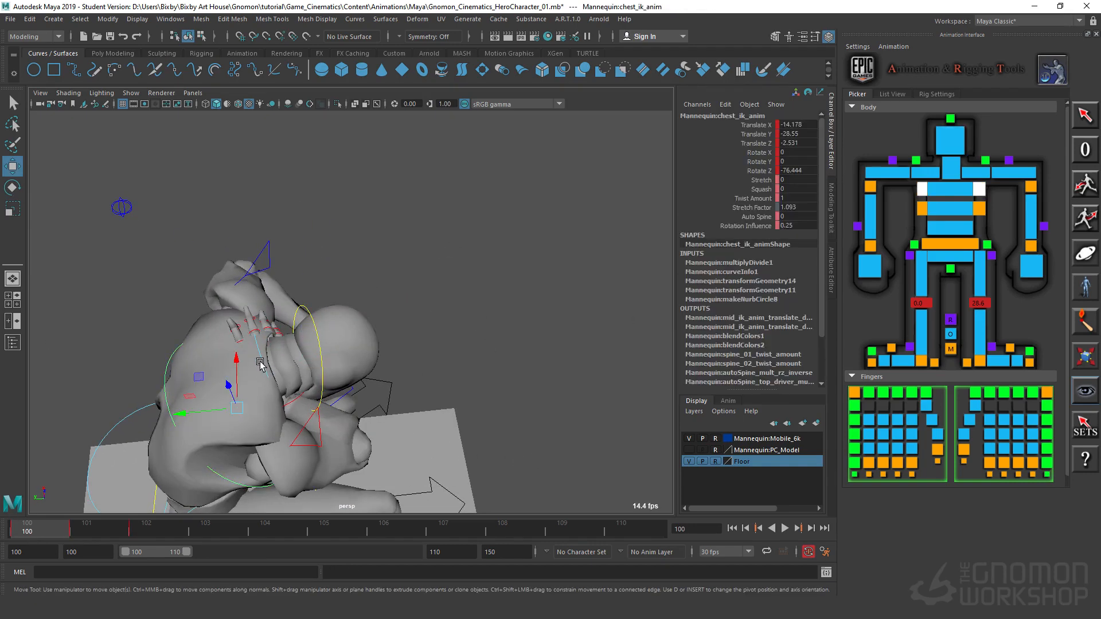
pyautogui.click(262, 360)
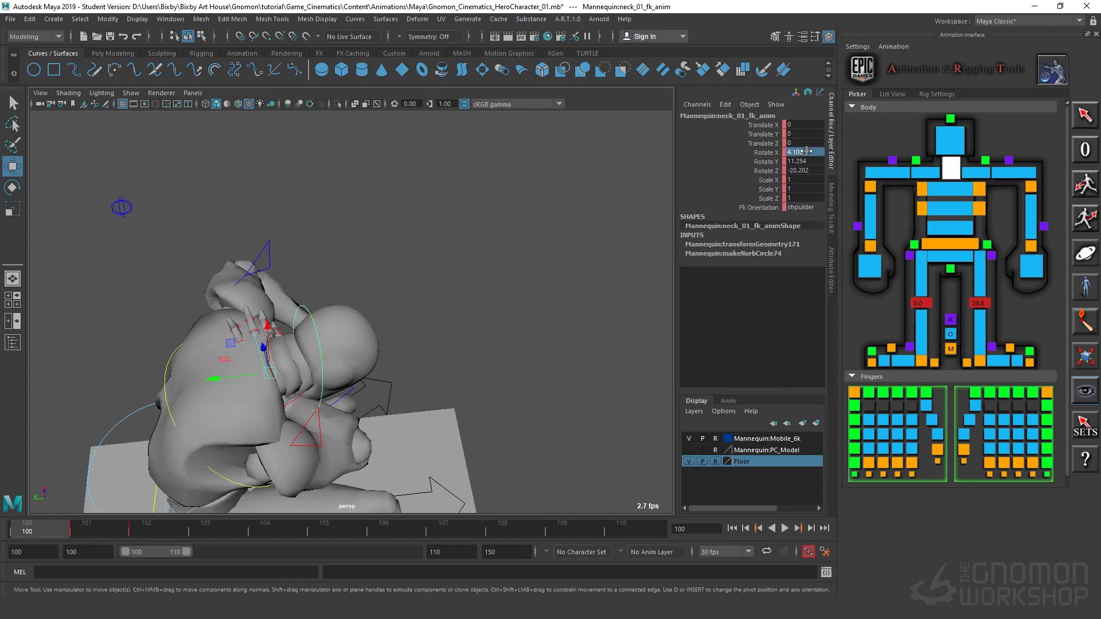
pyautogui.write('0')
pyautogui.press('Return')
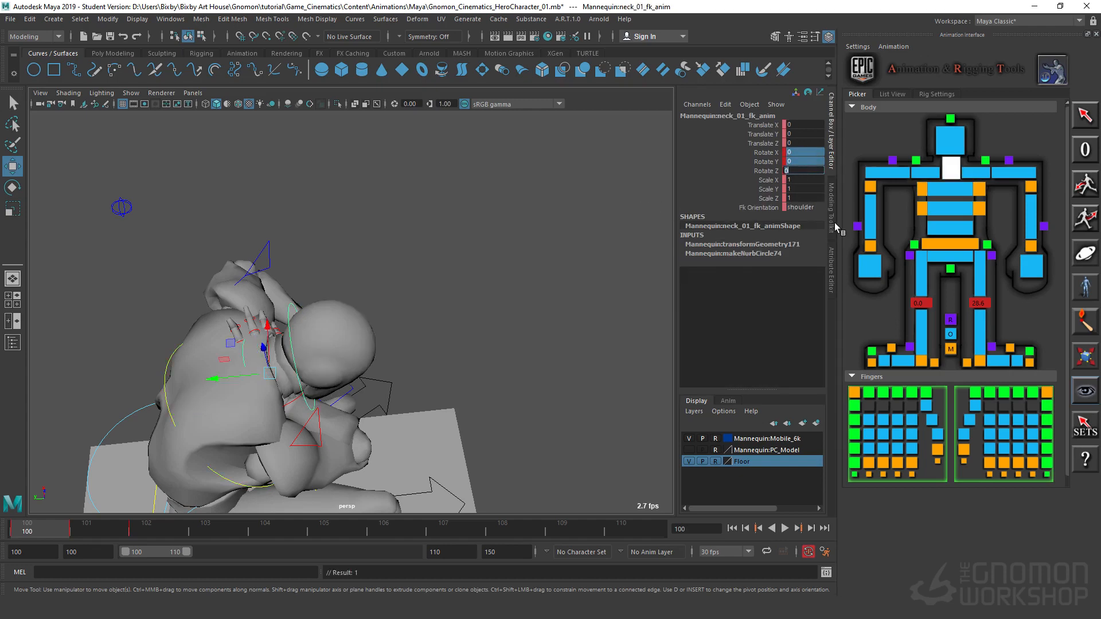
# Step: Select the right wrist IK control and move the hand out and down to about Translate X 49.2, Z 207
pyautogui.keyDown('alt'); pyautogui.moveTo(398, 415); pyautogui.dragTo(450, 342); pyautogui.keyUp('alt')
pyautogui.click(227, 191)
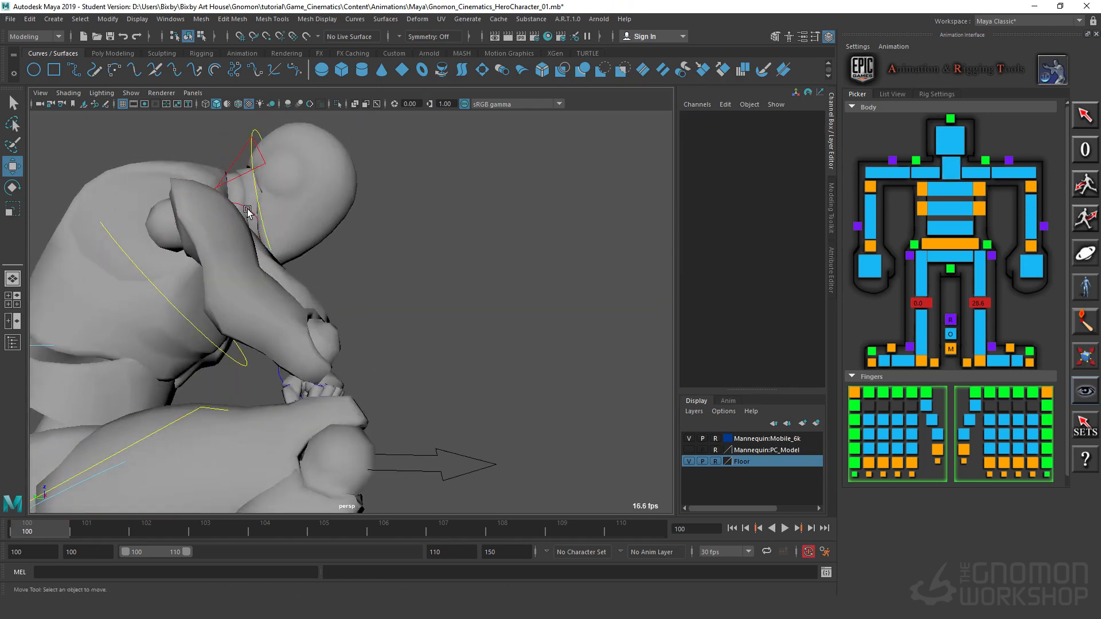
pyautogui.click(247, 211)
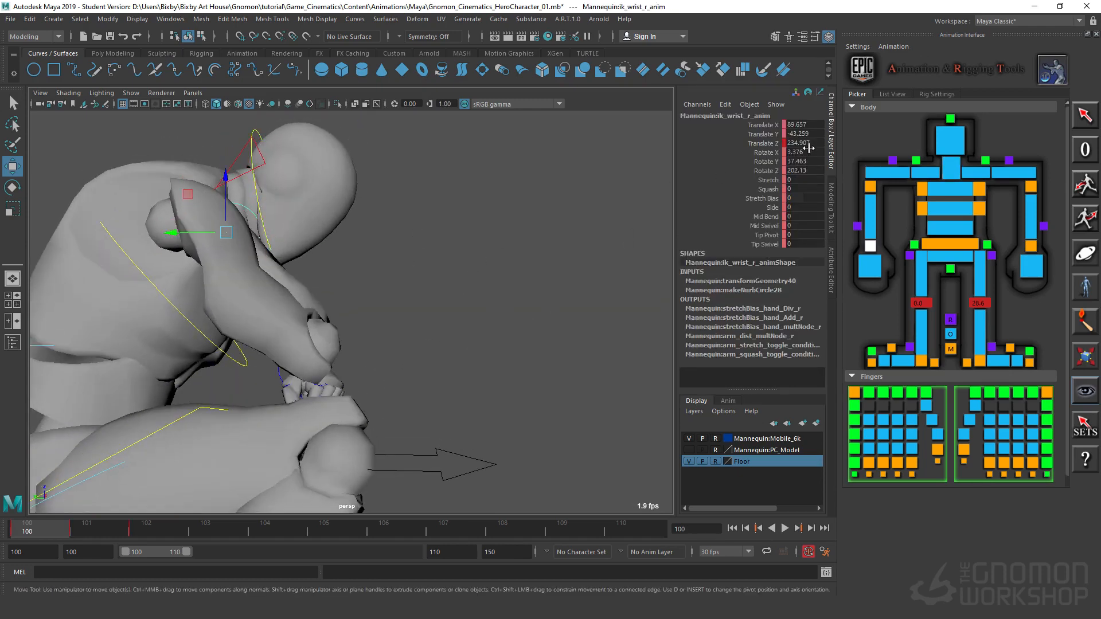
pyautogui.keyDown('alt'); pyautogui.moveTo(510, 342); pyautogui.dragTo(391, 357); pyautogui.keyUp('alt')
pyautogui.keyDown('alt'); pyautogui.moveTo(392, 357); pyautogui.dragTo(211, 325, button='right'); pyautogui.keyUp('alt')
pyautogui.moveTo(212, 325)
pyautogui.keyDown('alt'); pyautogui.mouseDown()
pyautogui.moveTo(241, 317)
pyautogui.moveTo(217, 321)
pyautogui.mouseUp(); pyautogui.keyUp('alt')
pyautogui.keyDown('alt'); pyautogui.moveTo(448, 378); pyautogui.dragTo(553, 359, button='middle'); pyautogui.keyUp('alt')
pyautogui.keyDown('alt'); pyautogui.moveTo(553, 359); pyautogui.dragTo(427, 360, button='right'); pyautogui.keyUp('alt')
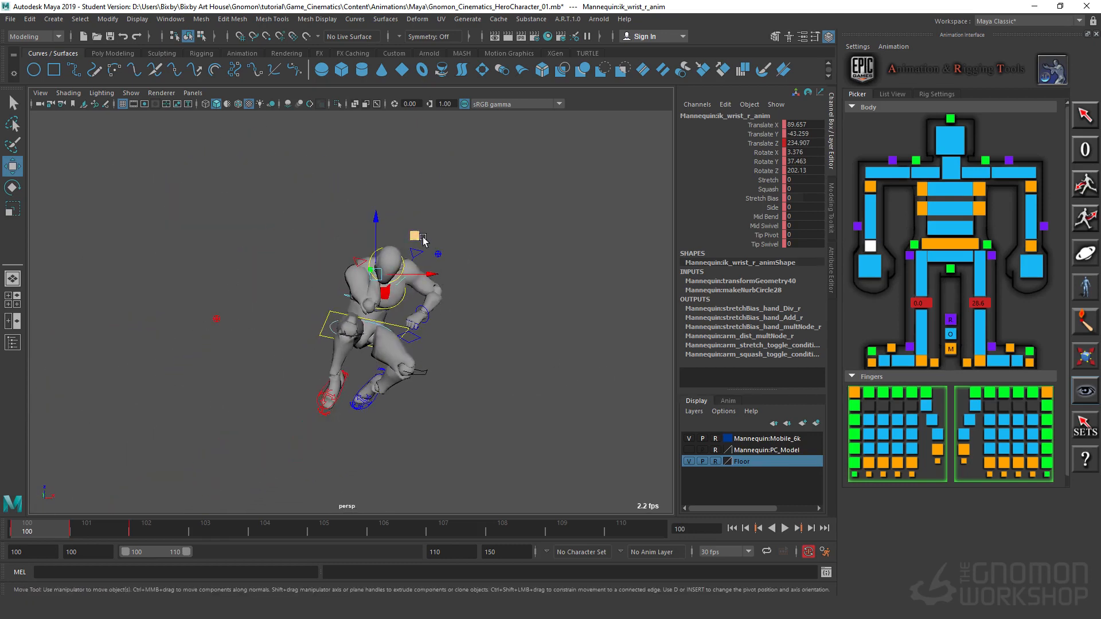
pyautogui.moveTo(423, 240); pyautogui.dragTo(344, 319)
# Step: Rotate the right wrist control to about X -52.2, Y -52.7, Z 107.3, so the hand points downward beside the knee
pyautogui.press('e')
pyautogui.moveTo(300, 360); pyautogui.dragTo(243, 387)
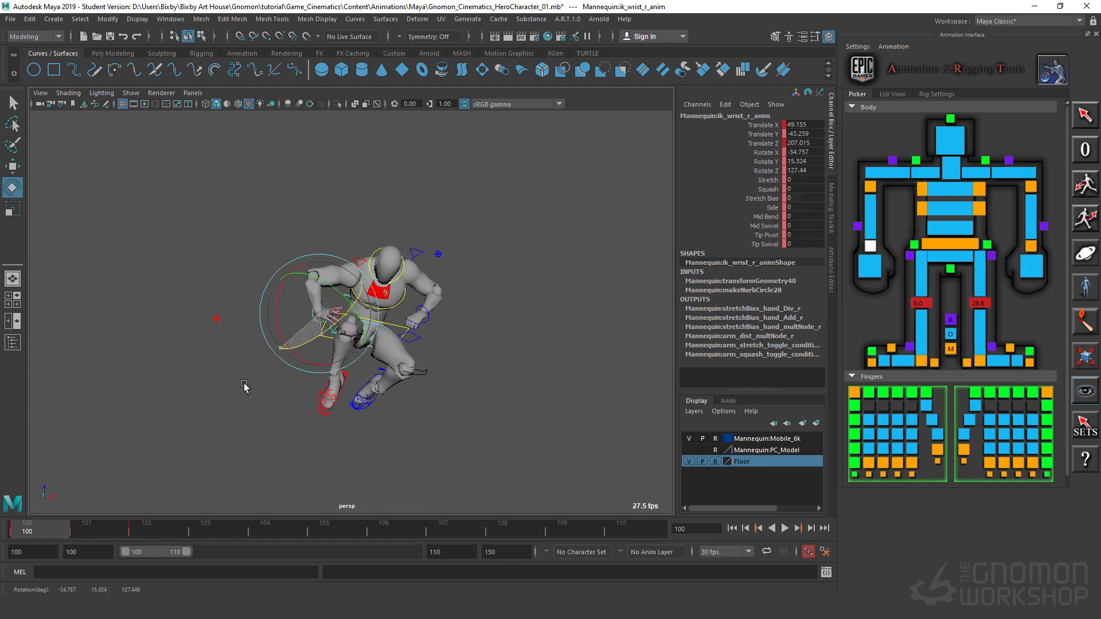
pyautogui.moveTo(342, 340); pyautogui.dragTo(499, 403)
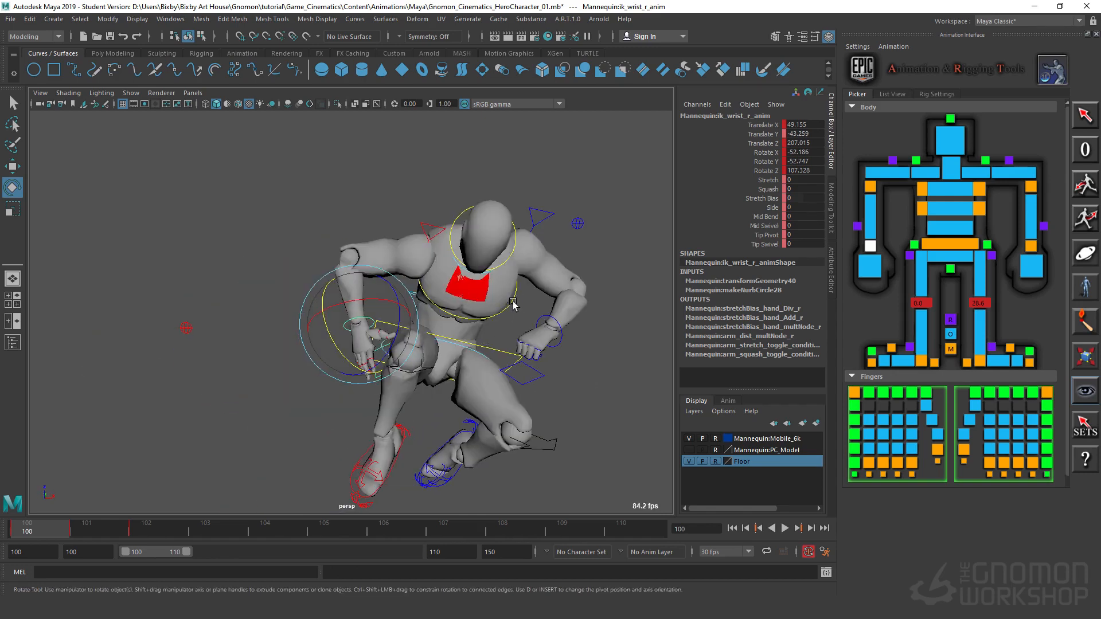
# Step: Select the chest IK control and rotate it to about X 16.7, Y 4, Z -77
pyautogui.click(545, 285)
pyautogui.moveTo(509, 257); pyautogui.dragTo(510, 289)
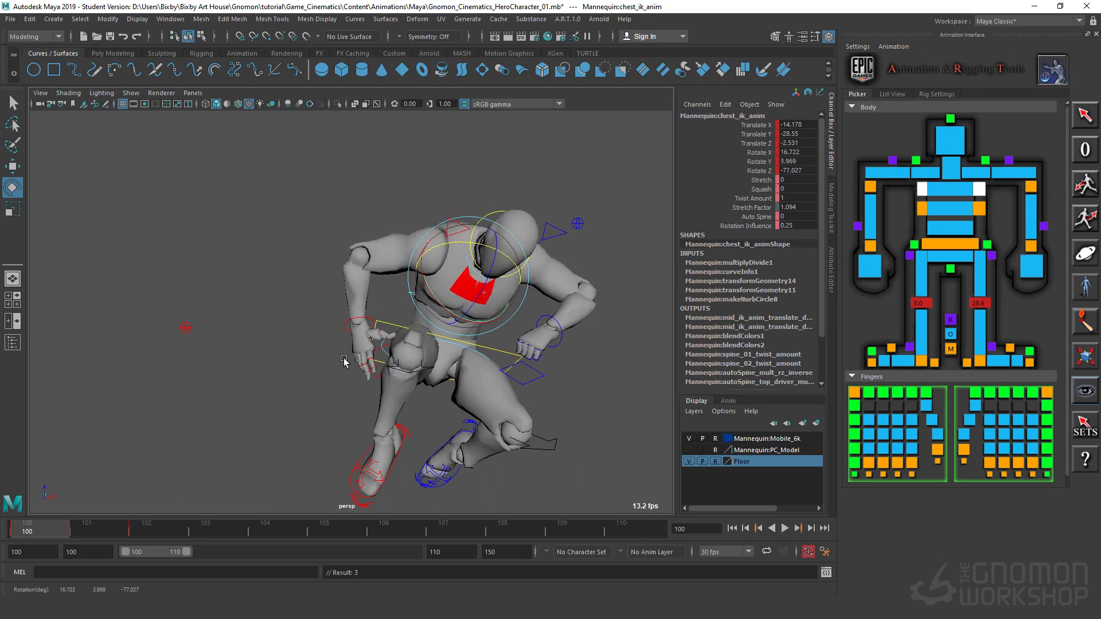
# Step: Select the main body control at frame 100 and rotate it to about X 8, Y -1.3, Z 28.6
pyautogui.click(342, 328)
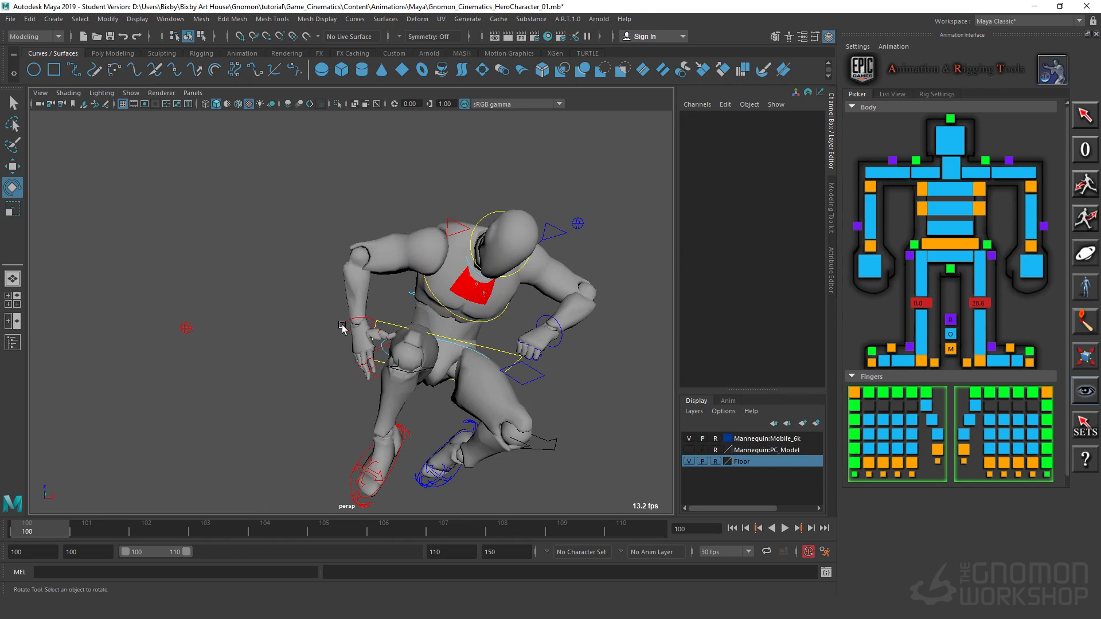
pyautogui.click(347, 328)
pyautogui.keyDown('alt'); pyautogui.moveTo(347, 329); pyautogui.dragTo(463, 342); pyautogui.keyUp('alt')
pyautogui.press('w')
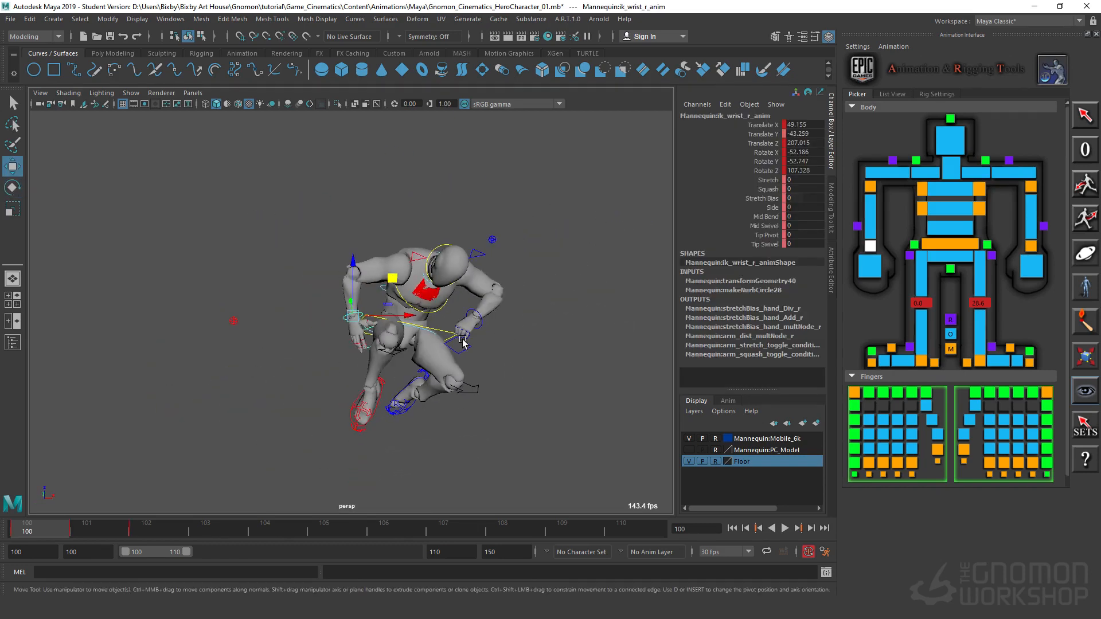
pyautogui.click(444, 334)
pyautogui.press('e')
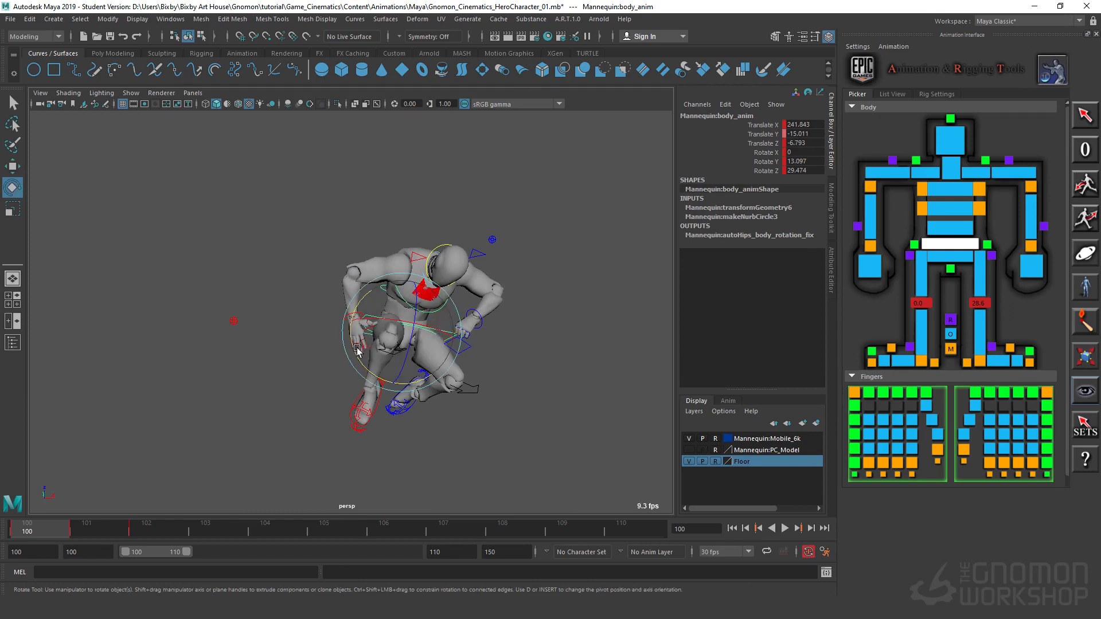
pyautogui.moveTo(360, 357); pyautogui.dragTo(393, 384)
pyautogui.keyDown('alt'); pyautogui.moveTo(417, 396); pyautogui.dragTo(125, 394, button='right'); pyautogui.keyUp('alt')
pyautogui.keyDown('alt'); pyautogui.moveTo(531, 398); pyautogui.dragTo(502, 333, button='middle'); pyautogui.keyUp('alt')
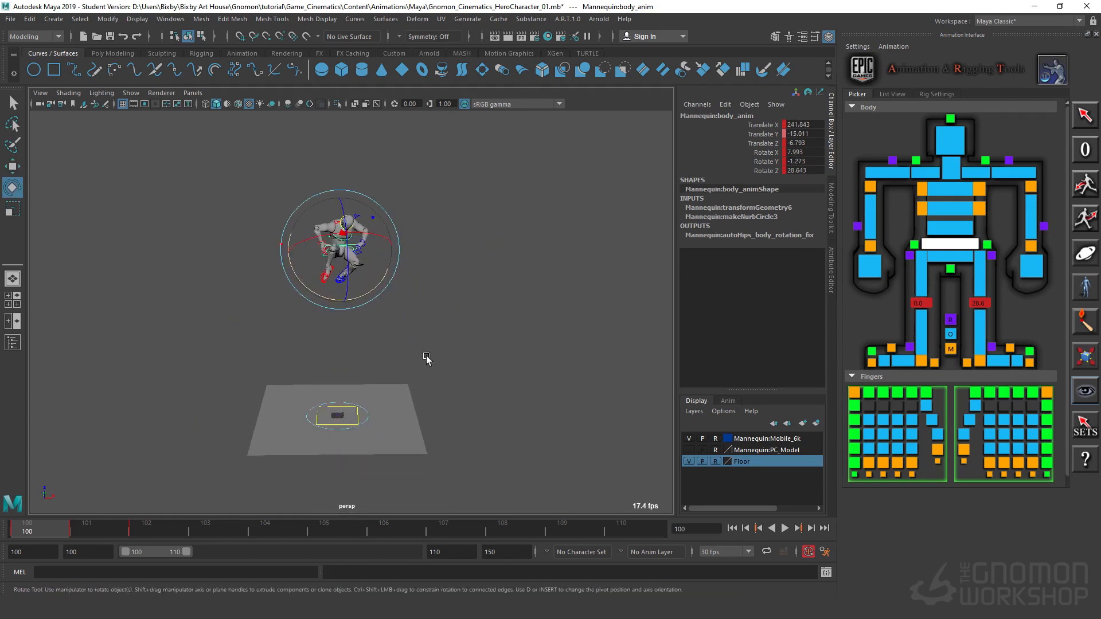
# Step: Compare the airborne pose at frame 100 with the pose at frame 101 by flipping between them from different angles
pyautogui.keyDown('alt'); pyautogui.moveTo(427, 359); pyautogui.dragTo(369, 299); pyautogui.keyUp('alt')
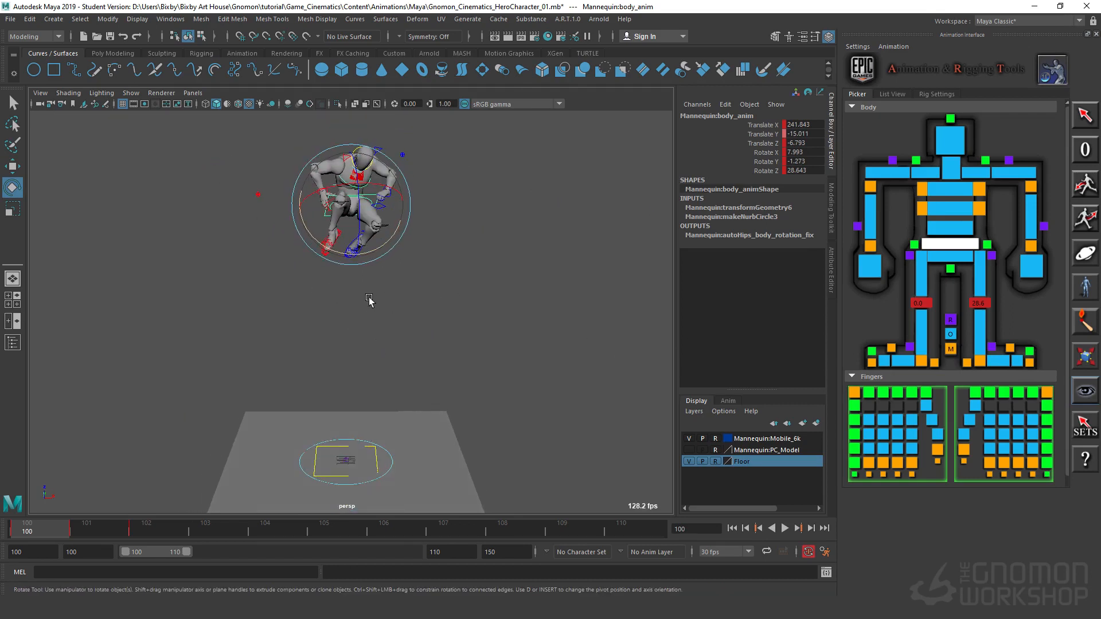
pyautogui.press('.')
pyautogui.press(',')
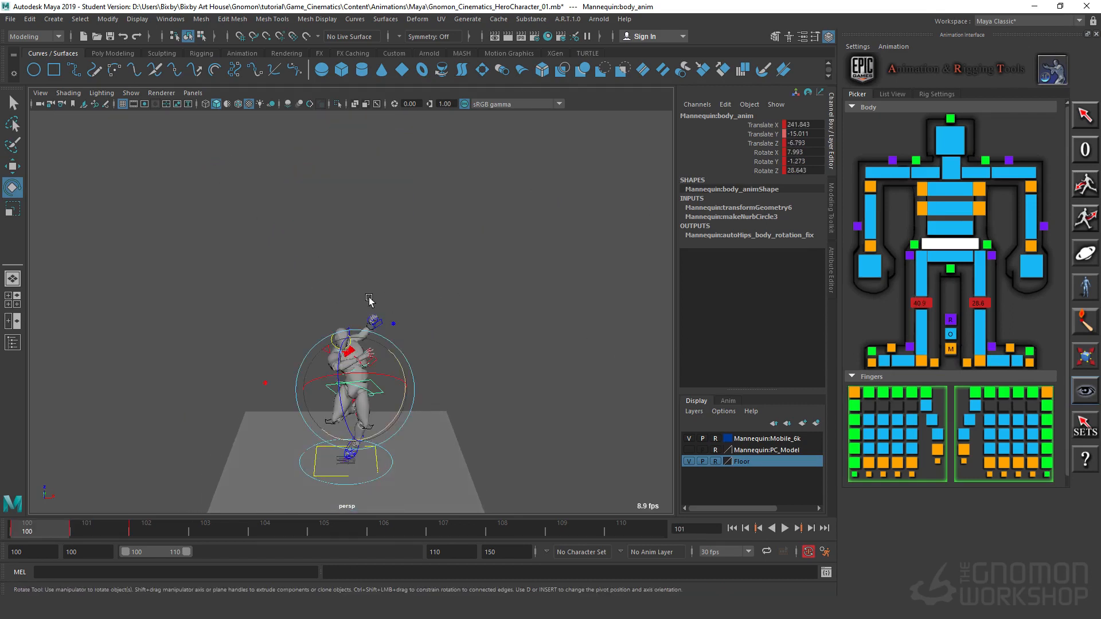
pyautogui.press('.')
pyautogui.press(',')
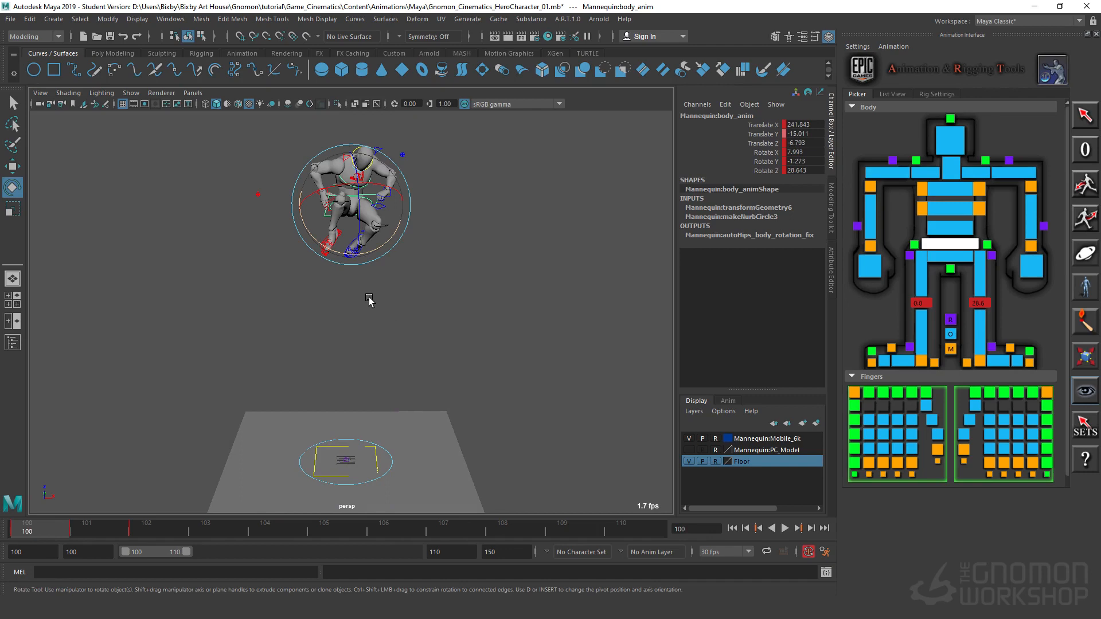
pyautogui.press('.')
pyautogui.press(',')
pyautogui.keyDown('alt'); pyautogui.moveTo(461, 394); pyautogui.dragTo(438, 395); pyautogui.keyUp('alt')
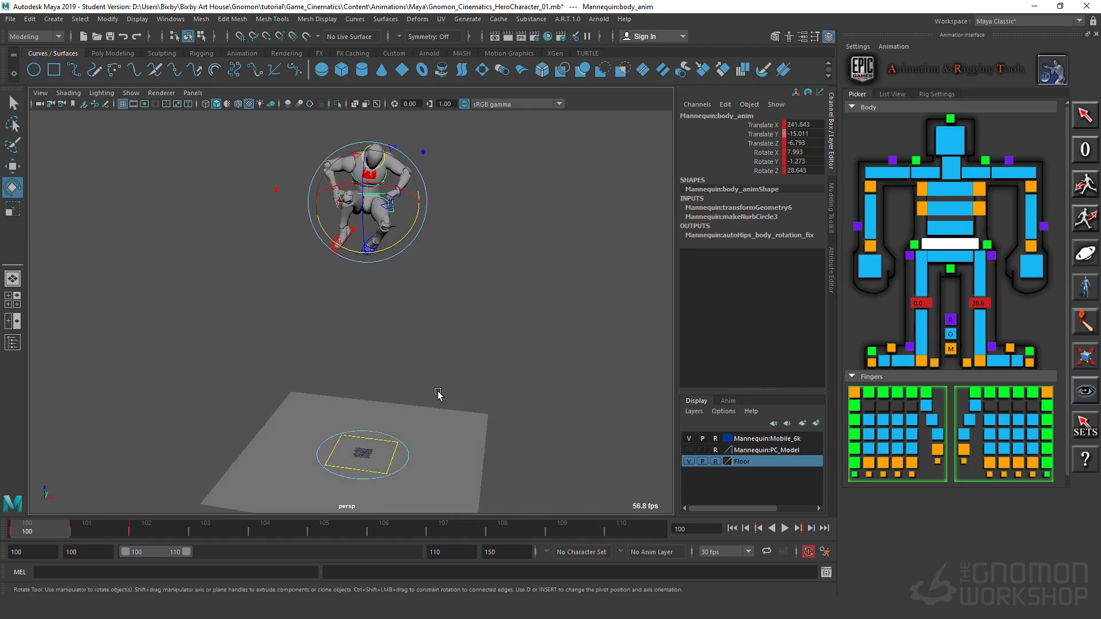
pyautogui.press('.')
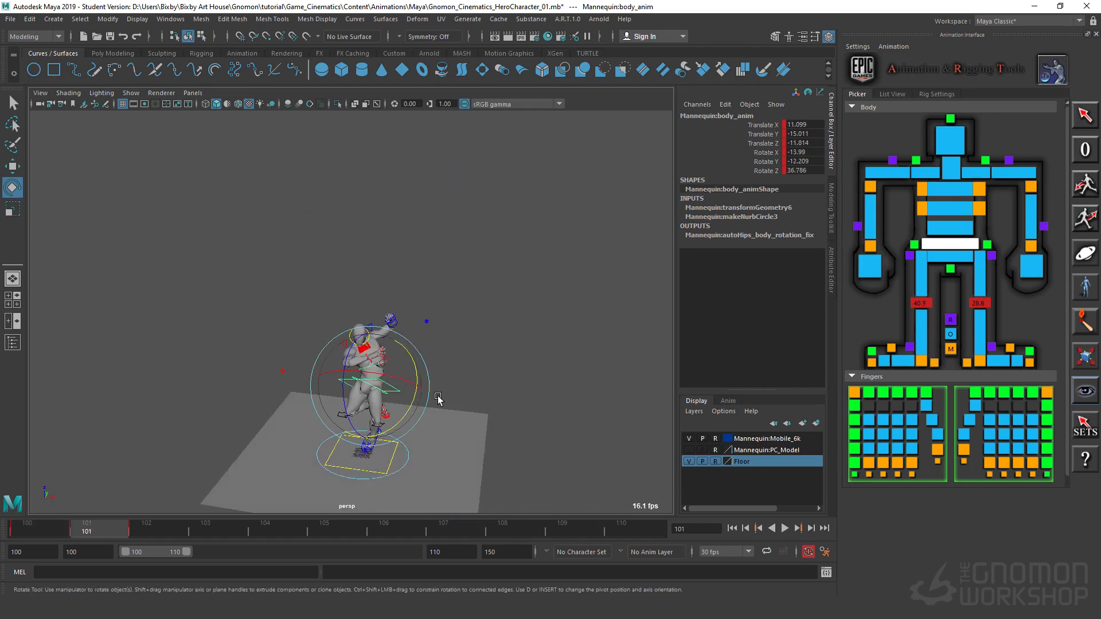
pyautogui.press(',')
# Step: Move the left elbow IK control behind the arm to about Translate X -7.9, Y -1.3, Z 246.7
pyautogui.keyDown('alt'); pyautogui.moveTo(441, 298); pyautogui.dragTo(504, 192); pyautogui.keyUp('alt')
pyautogui.click(568, 377)
pyautogui.click(493, 278)
pyautogui.press('w')
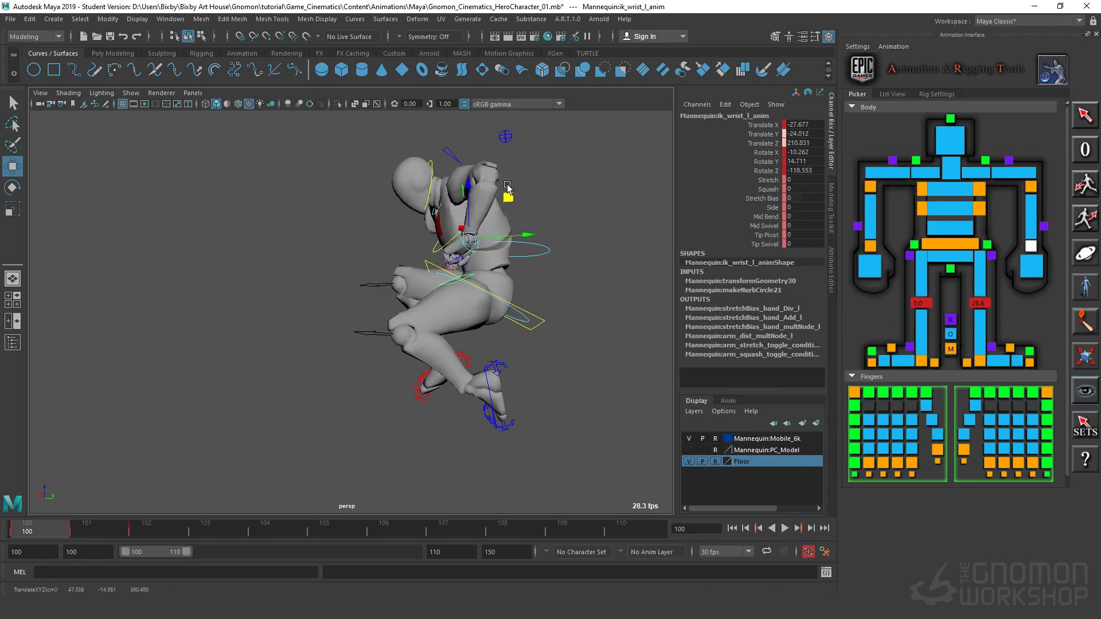
pyautogui.click(504, 136)
pyautogui.keyDown('alt'); pyautogui.moveTo(649, 266); pyautogui.dragTo(628, 275); pyautogui.keyUp('alt')
pyautogui.keyDown('alt'); pyautogui.moveTo(510, 210); pyautogui.dragTo(469, 297, button='middle'); pyautogui.keyUp('alt')
pyautogui.keyDown('alt'); pyautogui.moveTo(470, 297); pyautogui.dragTo(401, 382); pyautogui.keyUp('alt')
pyautogui.keyDown('alt'); pyautogui.moveTo(465, 431); pyautogui.dragTo(458, 389, button='middle'); pyautogui.keyUp('alt')
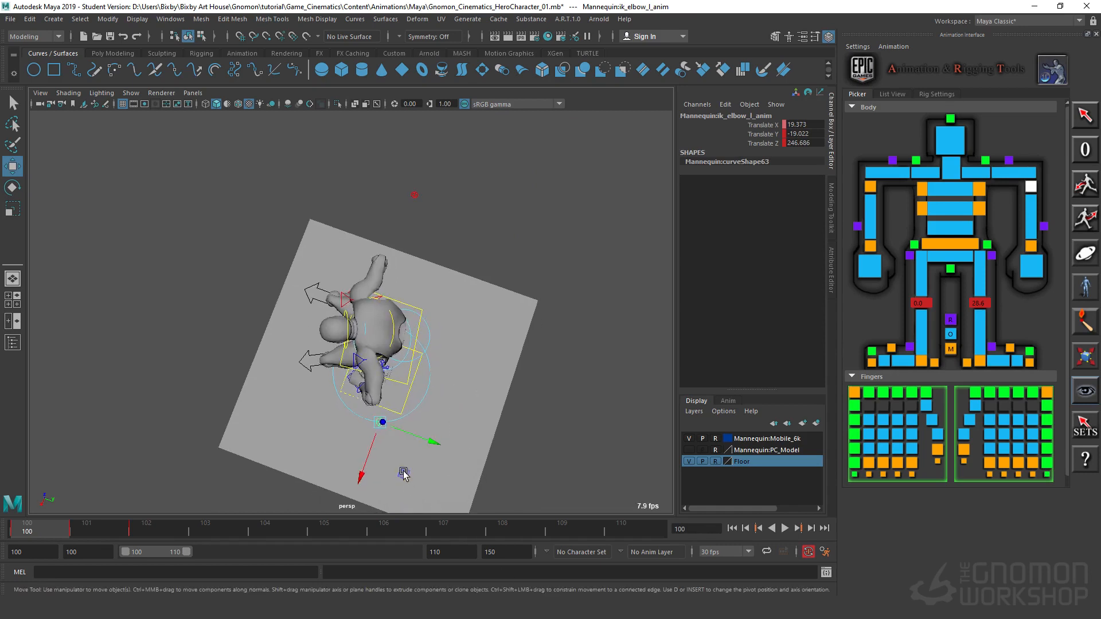
pyautogui.moveTo(395, 480); pyautogui.dragTo(448, 451)
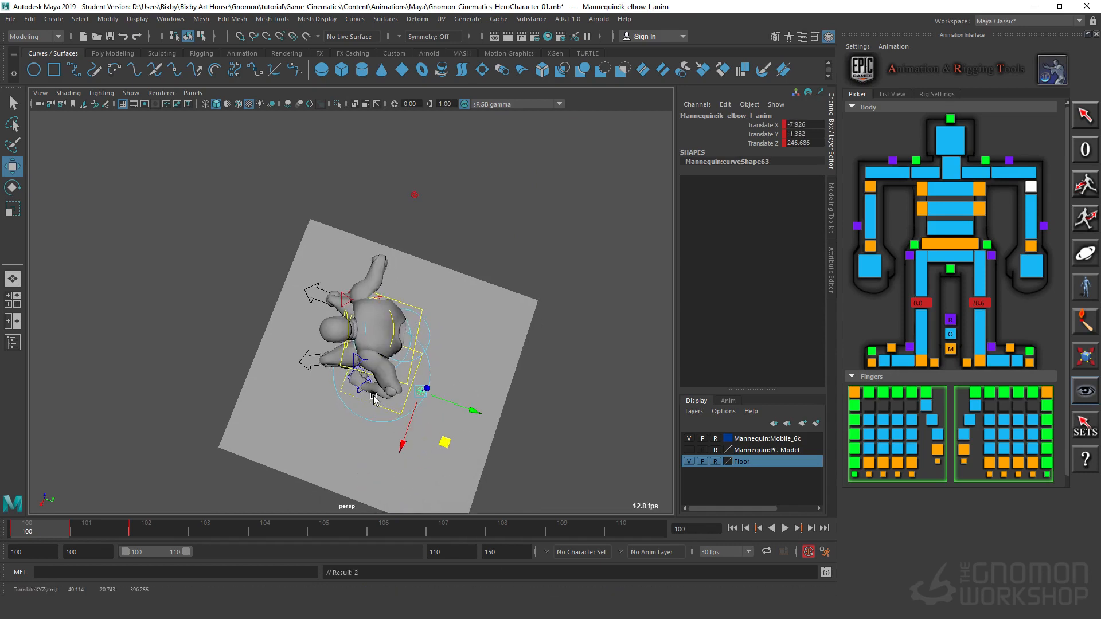
# Step: Rotate the left wrist IK control to about X -42.3, Y 38.5, Z -57.2
pyautogui.click(355, 383)
pyautogui.keyDown('alt'); pyautogui.moveTo(355, 386); pyautogui.dragTo(488, 394); pyautogui.keyUp('alt')
pyautogui.keyDown('alt'); pyautogui.moveTo(488, 393); pyautogui.dragTo(531, 385, button='right'); pyautogui.keyUp('alt')
pyautogui.moveTo(505, 364)
pyautogui.keyDown('alt'); pyautogui.mouseDown()
pyautogui.moveTo(504, 340)
pyautogui.moveTo(522, 371)
pyautogui.mouseUp(); pyautogui.keyUp('alt')
pyautogui.press('e')
pyautogui.moveTo(539, 309); pyautogui.dragTo(483, 357)
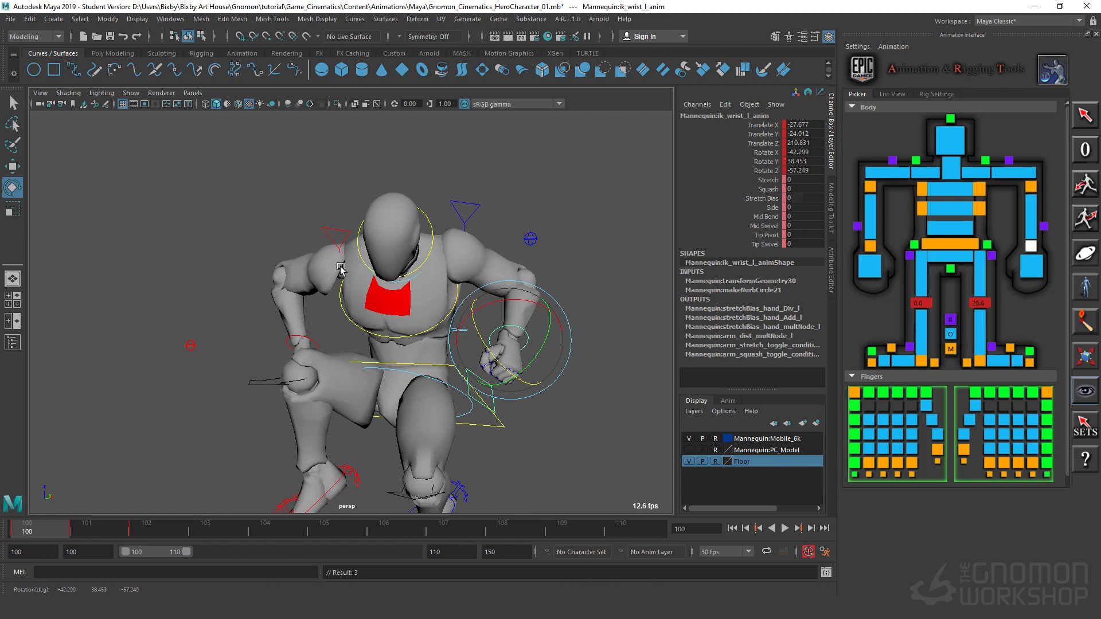
# Step: Raise both shoulders with the clavicle controls, moving the right one to about Translate X -4.2, Y 1.9, Z 8.2
pyautogui.click(473, 206)
pyautogui.click(476, 207)
pyautogui.keyDown('alt'); pyautogui.moveTo(543, 261); pyautogui.dragTo(434, 255); pyautogui.keyUp('alt')
pyautogui.press('w')
pyautogui.moveTo(437, 195); pyautogui.dragTo(450, 163)
pyautogui.keyDown('alt'); pyautogui.moveTo(425, 200); pyautogui.dragTo(300, 220); pyautogui.keyUp('alt')
pyautogui.click(335, 228)
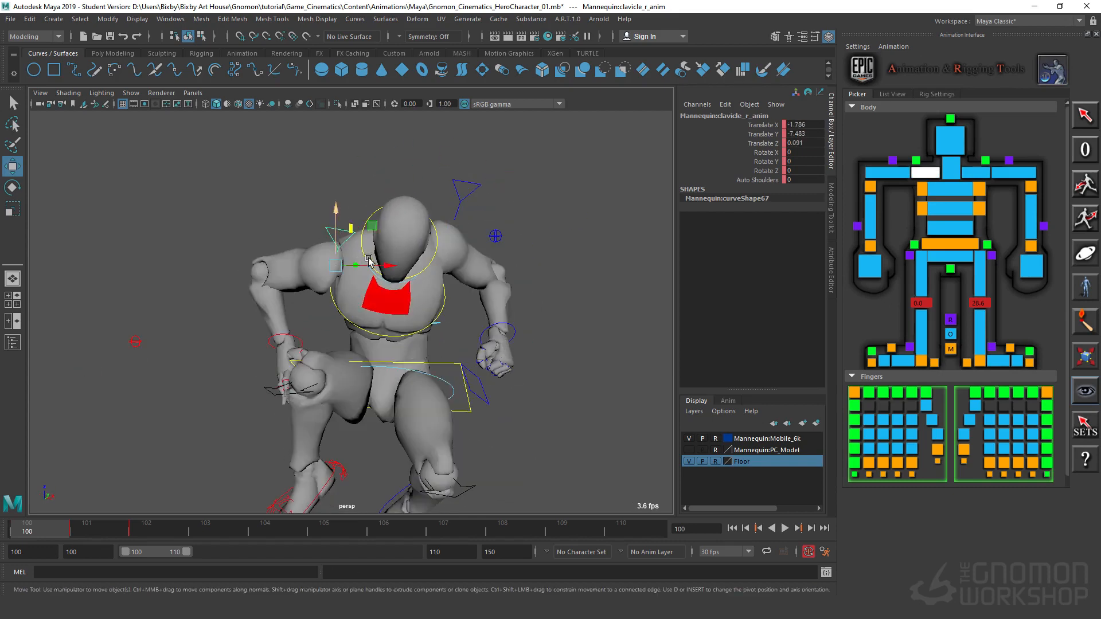
pyautogui.moveTo(379, 232); pyautogui.dragTo(376, 195)
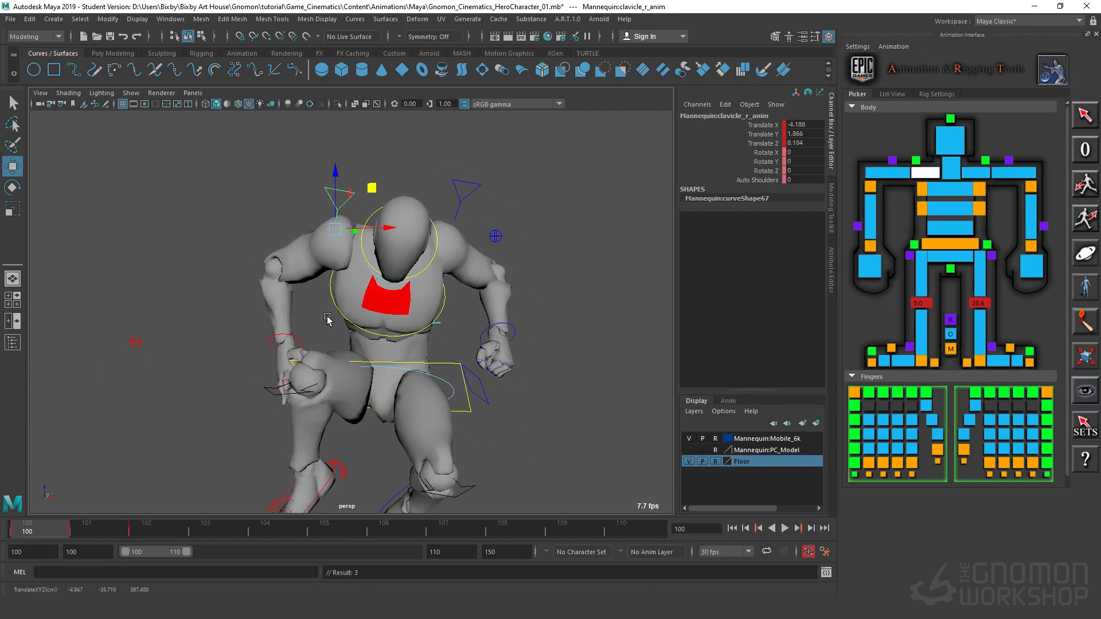
# Step: Raise the right wrist IK control to about Translate X 33.4, Z 221.4 and rotate it to about X -80.4, Y -61, Z 140.6
pyautogui.click(299, 338)
pyautogui.press('e')
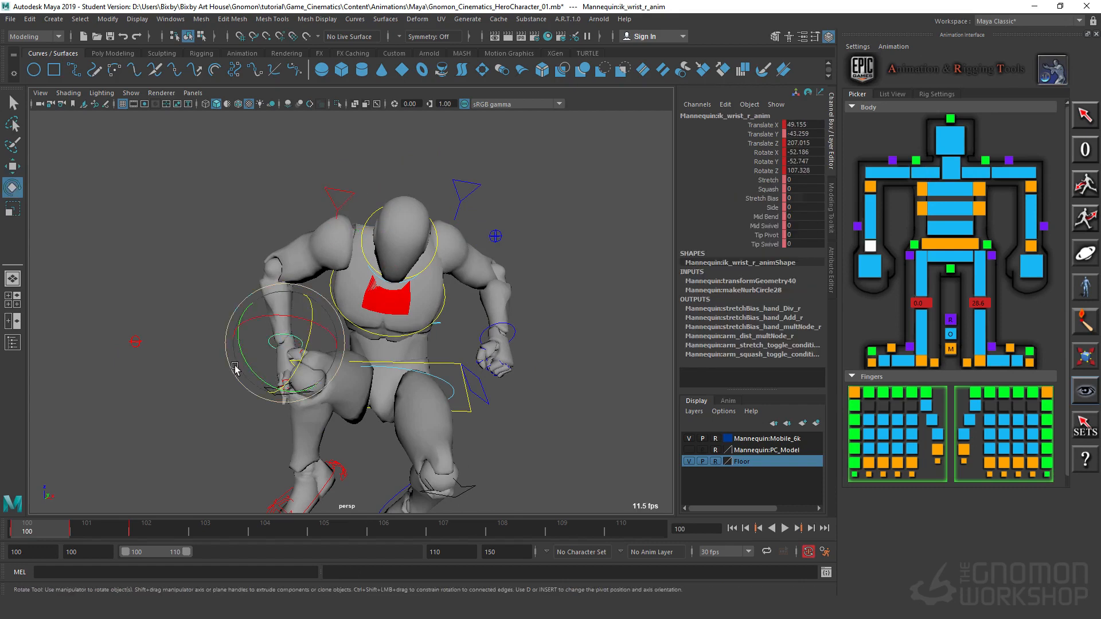
pyautogui.moveTo(246, 360); pyautogui.dragTo(312, 341)
pyautogui.press('w')
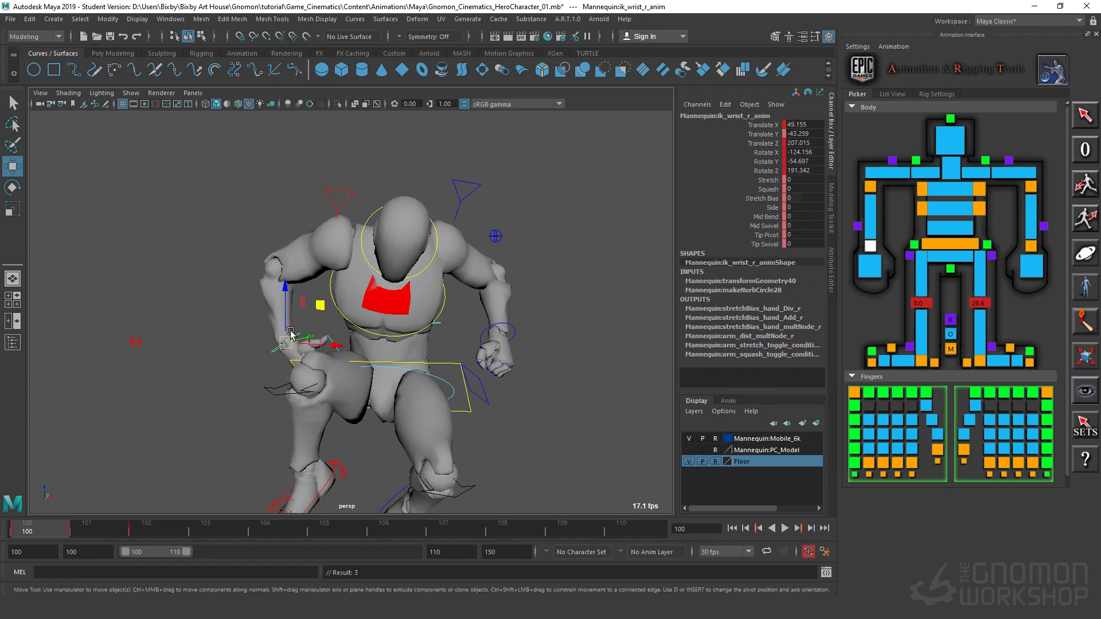
pyautogui.moveTo(402, 374)
pyautogui.keyDown('alt'); pyautogui.mouseDown()
pyautogui.moveTo(427, 374)
pyautogui.moveTo(388, 377)
pyautogui.mouseUp(); pyautogui.keyUp('alt')
pyautogui.keyDown('alt'); pyautogui.moveTo(322, 327); pyautogui.dragTo(278, 272); pyautogui.keyUp('alt')
pyautogui.press('e')
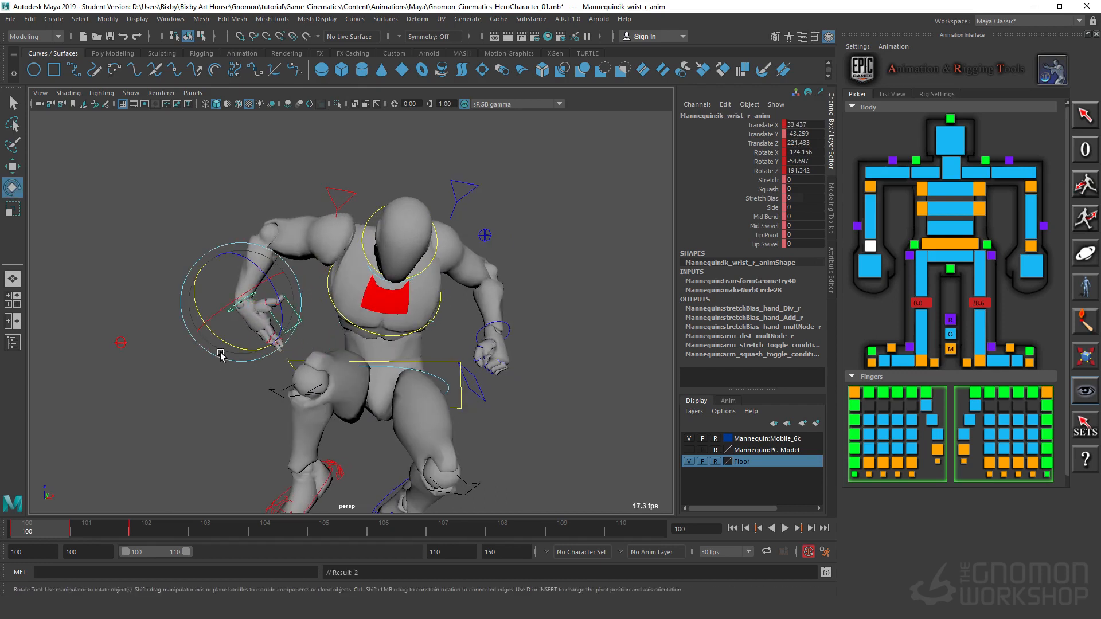
pyautogui.moveTo(221, 355); pyautogui.dragTo(252, 333)
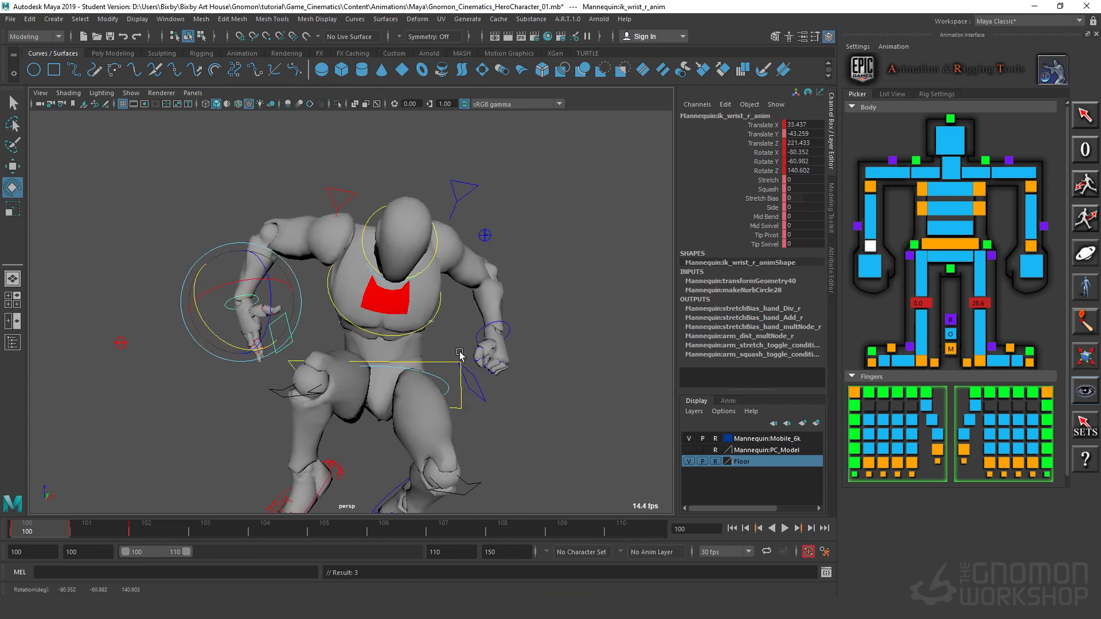
# Step: Rotate the left wrist IK control and raise the left elbow control to about Translate Z 260.5
pyautogui.click(510, 325)
pyautogui.moveTo(533, 352); pyautogui.dragTo(543, 268)
pyautogui.press('w')
pyautogui.click(492, 234)
pyautogui.moveTo(492, 234); pyautogui.dragTo(486, 148)
# Step: Examine the airborne pose at frame 100 from several angles and its height above the floor
pyautogui.keyDown('alt'); pyautogui.moveTo(583, 354); pyautogui.dragTo(558, 355); pyautogui.keyUp('alt')
pyautogui.keyDown('alt'); pyautogui.moveTo(558, 355); pyautogui.dragTo(398, 389, button='right'); pyautogui.keyUp('alt')
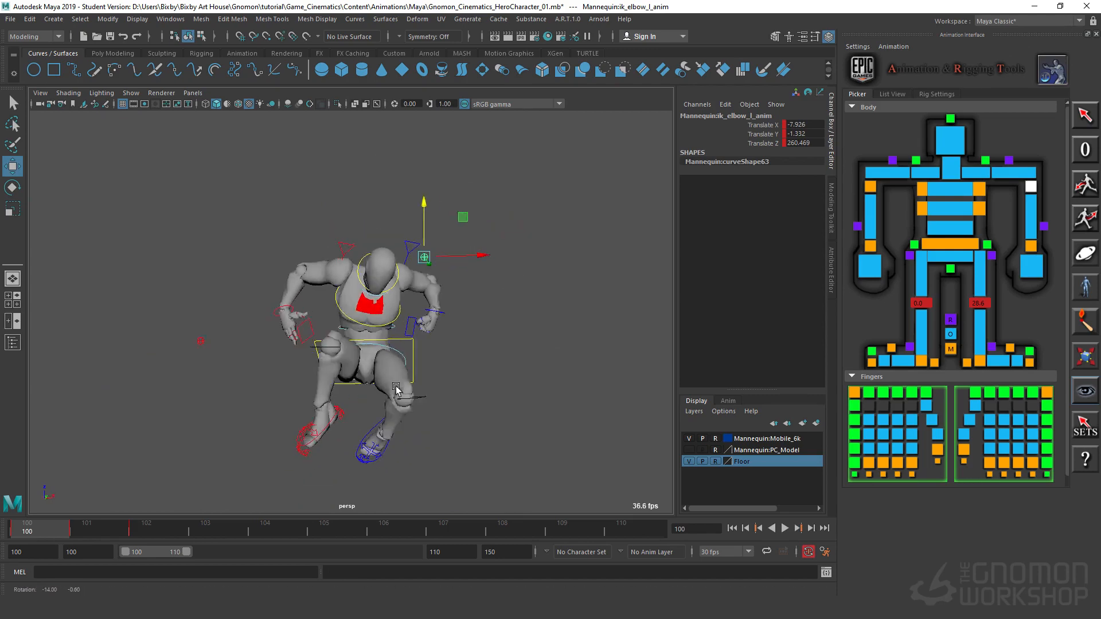
pyautogui.keyDown('alt'); pyautogui.moveTo(398, 388); pyautogui.dragTo(410, 321, button='middle'); pyautogui.keyUp('alt')
pyautogui.keyDown('alt'); pyautogui.moveTo(410, 321); pyautogui.dragTo(256, 403); pyautogui.keyUp('alt')
pyautogui.keyDown('alt'); pyautogui.moveTo(256, 403); pyautogui.dragTo(272, 396, button='right'); pyautogui.keyUp('alt')
pyautogui.keyDown('alt'); pyautogui.moveTo(462, 448); pyautogui.dragTo(390, 367); pyautogui.keyUp('alt')
pyautogui.hotkey('alt', 'v')
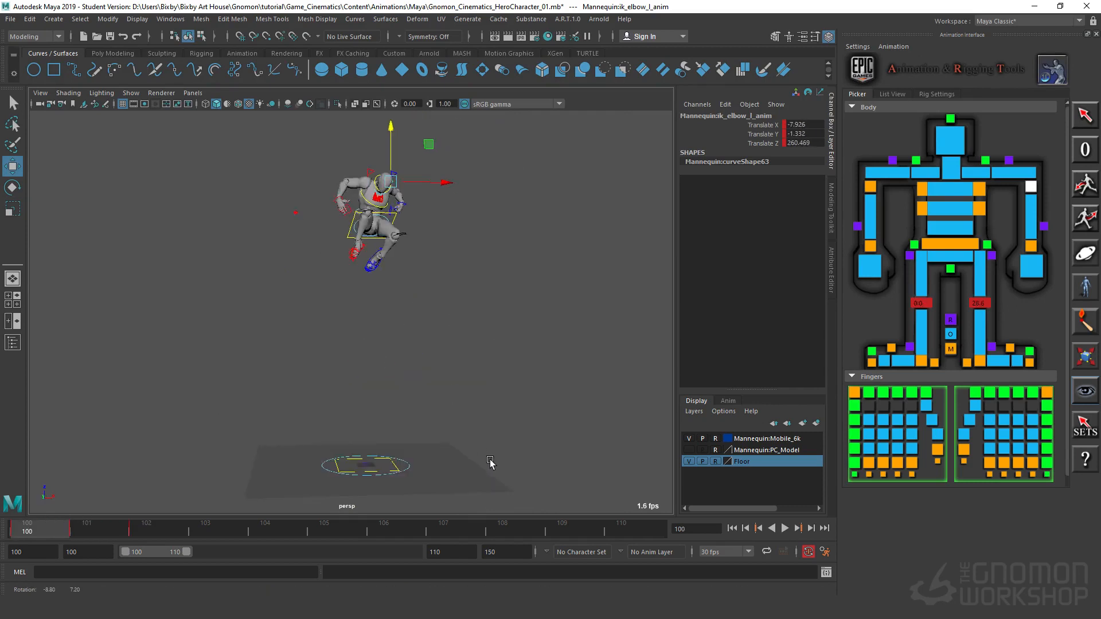
pyautogui.keyDown('alt'); pyautogui.moveTo(473, 424); pyautogui.dragTo(590, 396, button='right'); pyautogui.keyUp('alt')
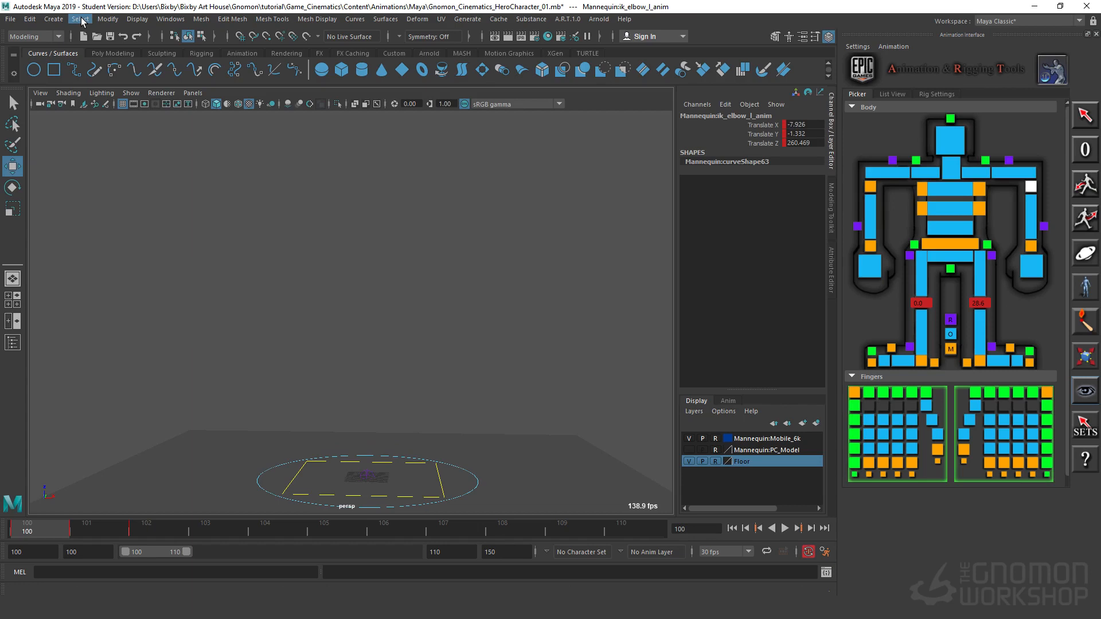
# Step: Create a polygon cylinder at the origin
pyautogui.click(63, 23)
pyautogui.moveTo(73, 65)
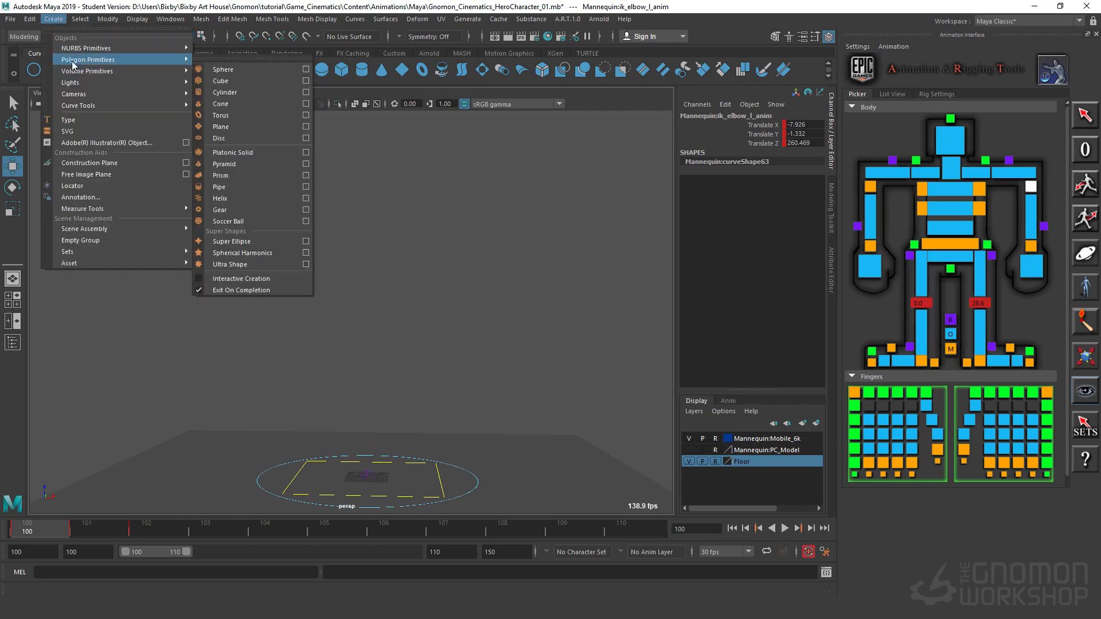
pyautogui.click(78, 21)
pyautogui.moveTo(60, 23)
pyautogui.moveTo(114, 60)
pyautogui.click(266, 92)
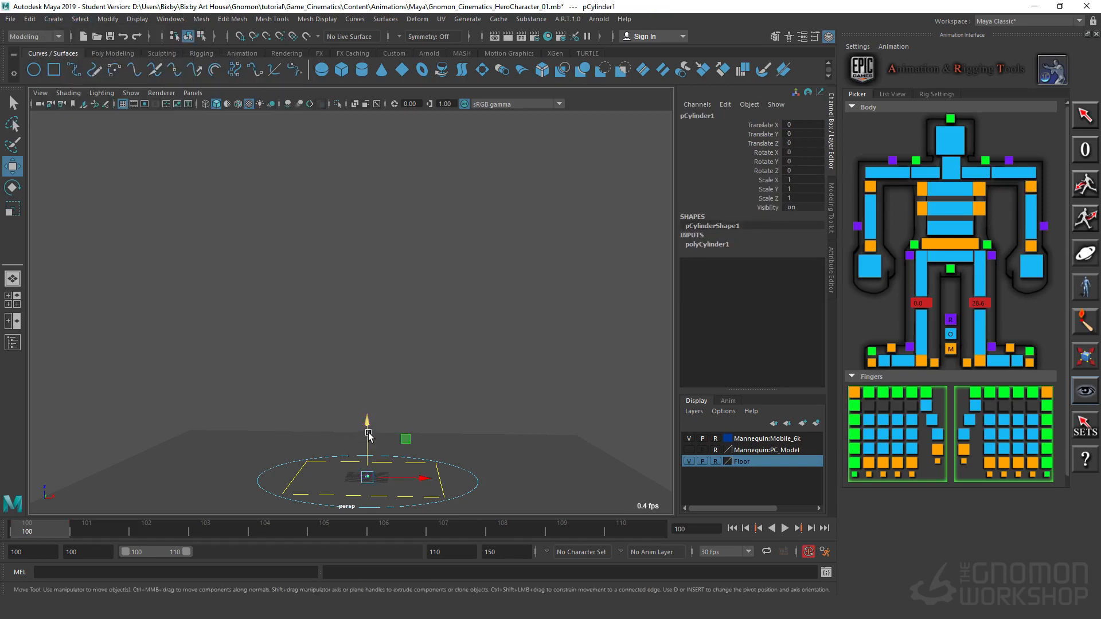
# Step: Scale the cylinder to about 9.8 in X and Y and 8.8 in Z
pyautogui.press('r')
pyautogui.moveTo(370, 431); pyautogui.dragTo(360, 277)
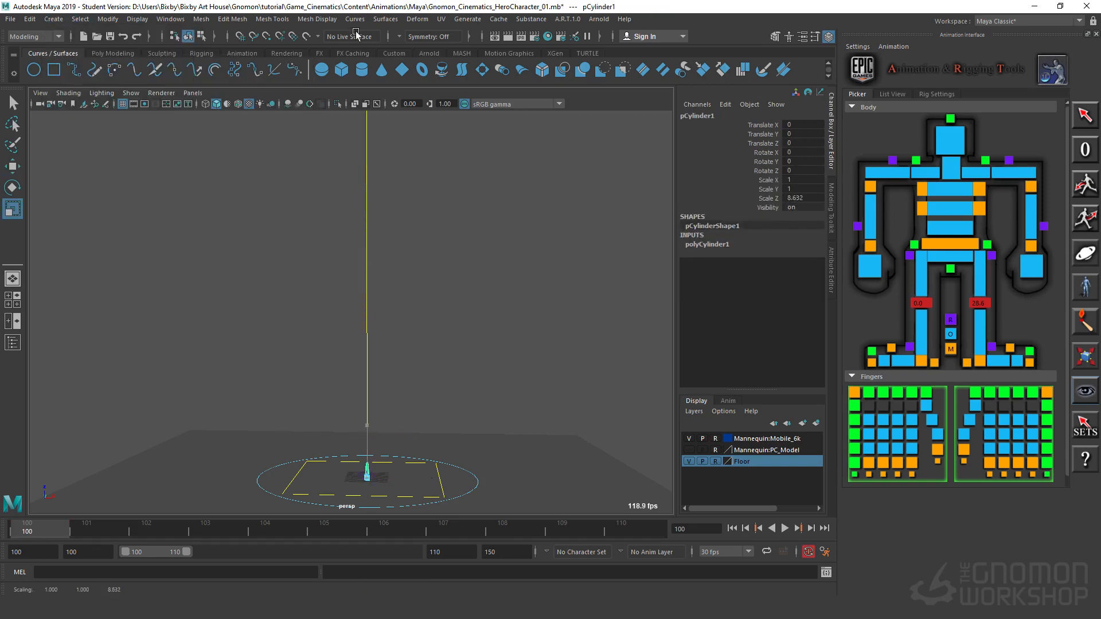
pyautogui.moveTo(356, 34); pyautogui.dragTo(356, 29)
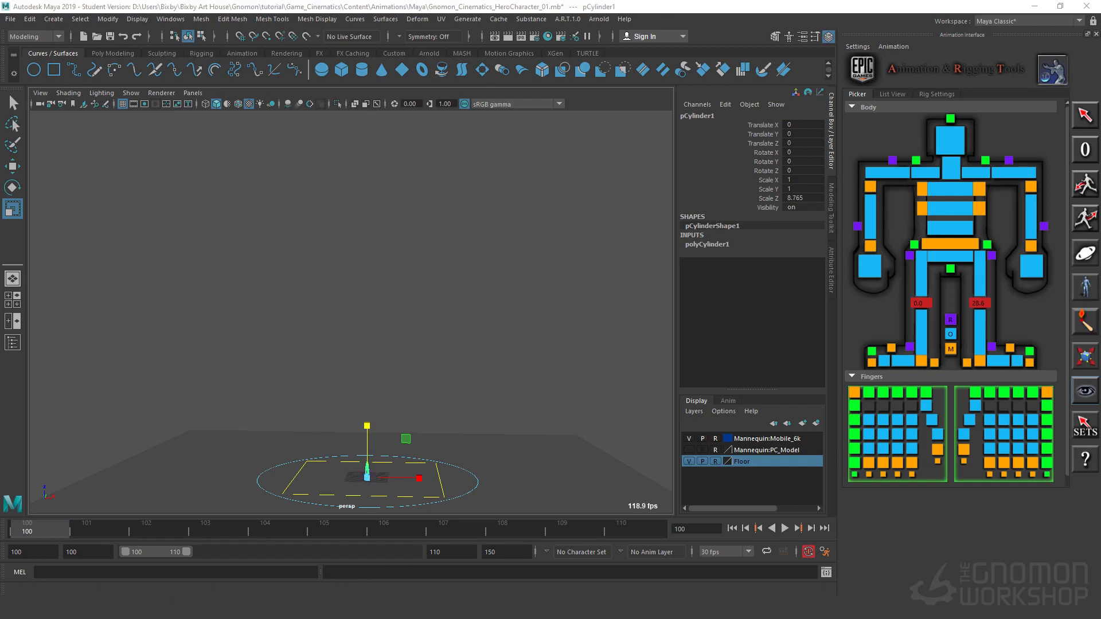
pyautogui.keyDown('alt'); pyautogui.moveTo(454, 505); pyautogui.dragTo(453, 365); pyautogui.keyUp('alt')
pyautogui.moveTo(490, 331); pyautogui.dragTo(585, 412)
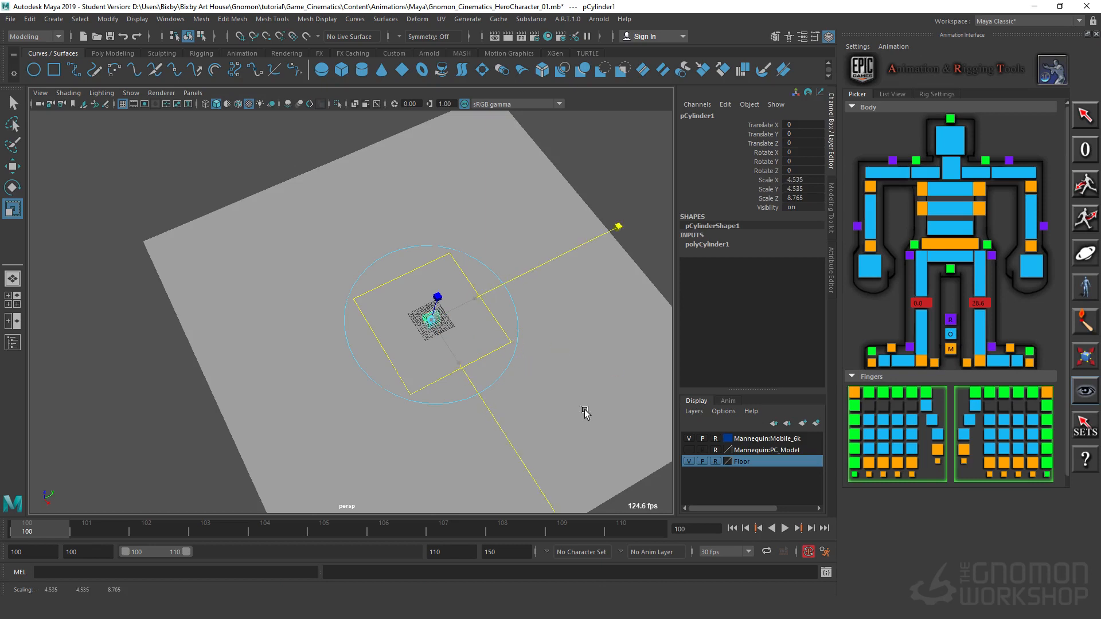
pyautogui.moveTo(633, 447); pyautogui.dragTo(630, 443)
# Step: Set the cylinder's Rotate X to 90 and its Scale X, Y and Z to 10
pyautogui.press('e')
pyautogui.moveTo(410, 316); pyautogui.dragTo(470, 282)
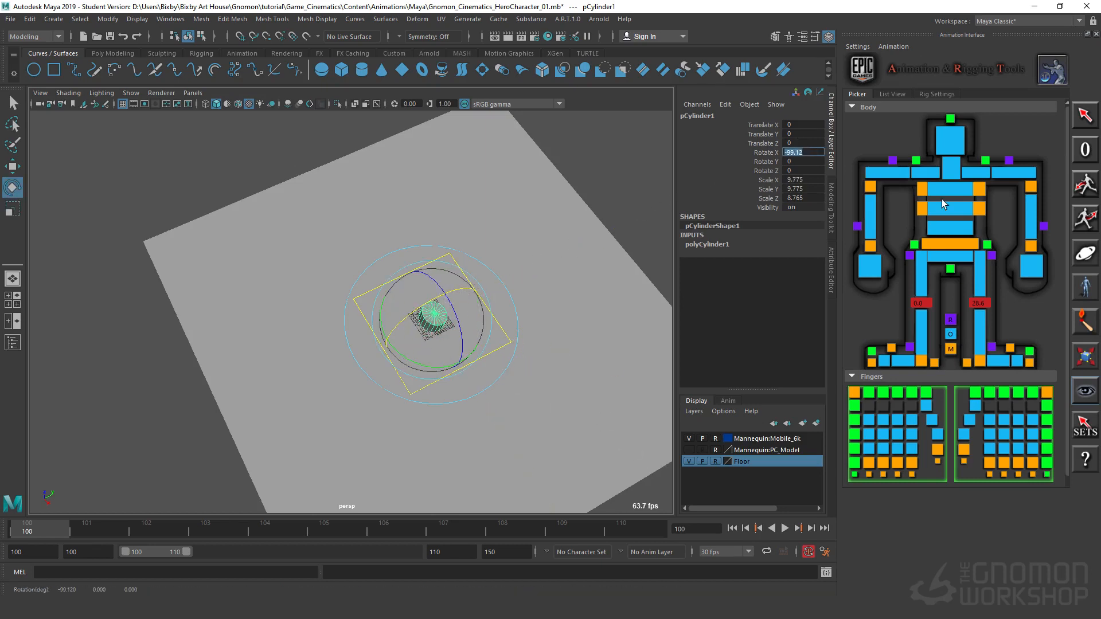
pyautogui.write('90')
pyautogui.press('Return')
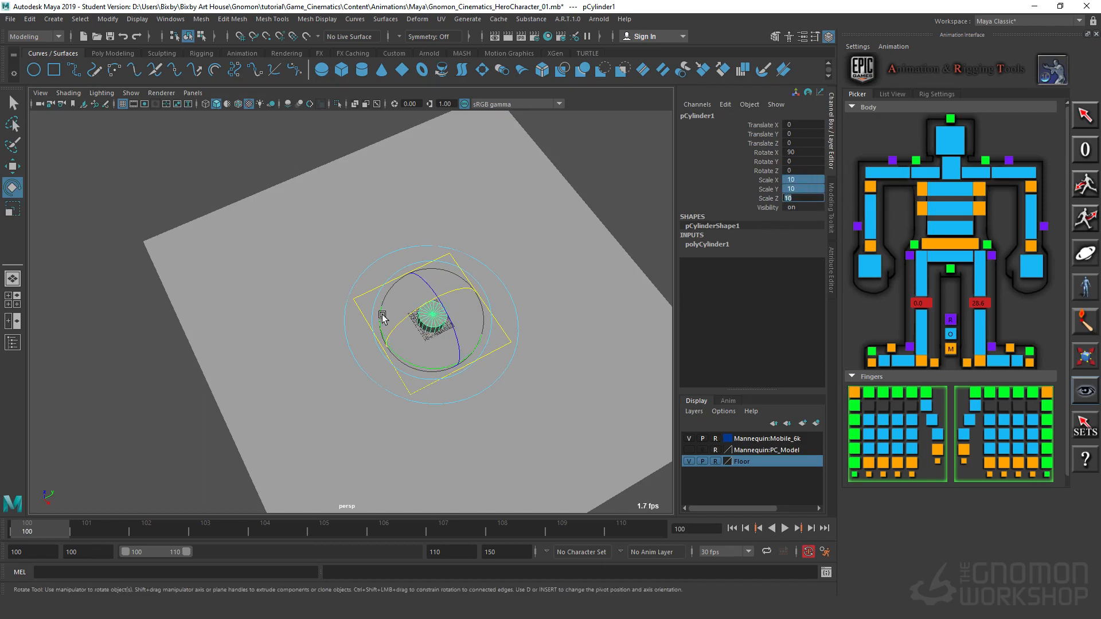
# Step: Stretch the cylinder into a tall vertical pole by setting its Scale Y to 200
pyautogui.keyDown('alt'); pyautogui.moveTo(490, 444); pyautogui.dragTo(498, 341); pyautogui.keyUp('alt')
pyautogui.press('r')
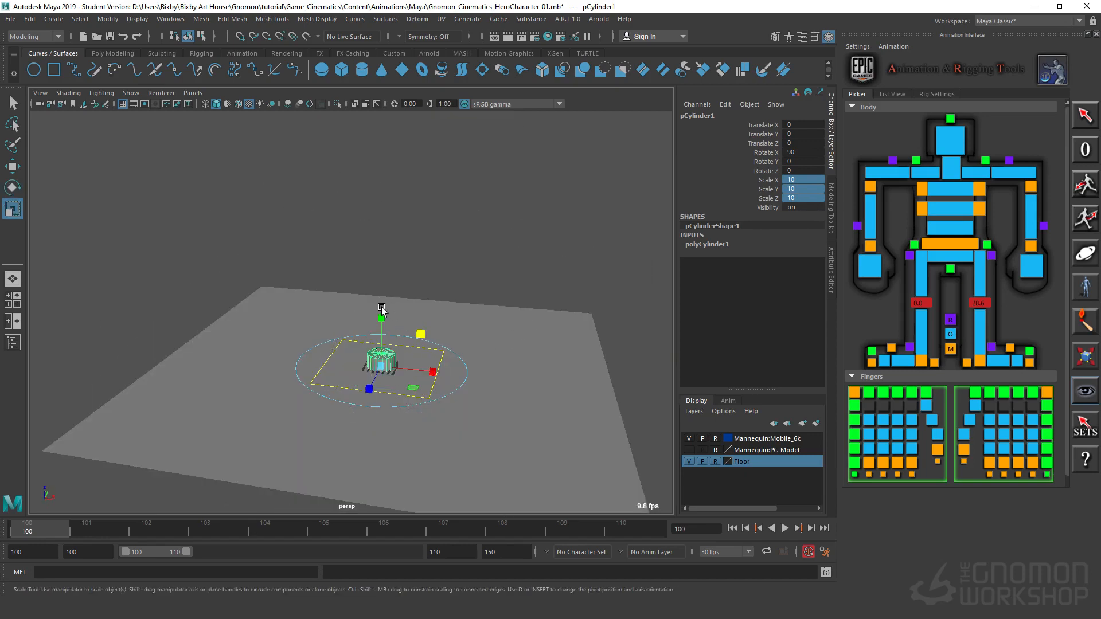
pyautogui.moveTo(381, 318); pyautogui.dragTo(390, 98)
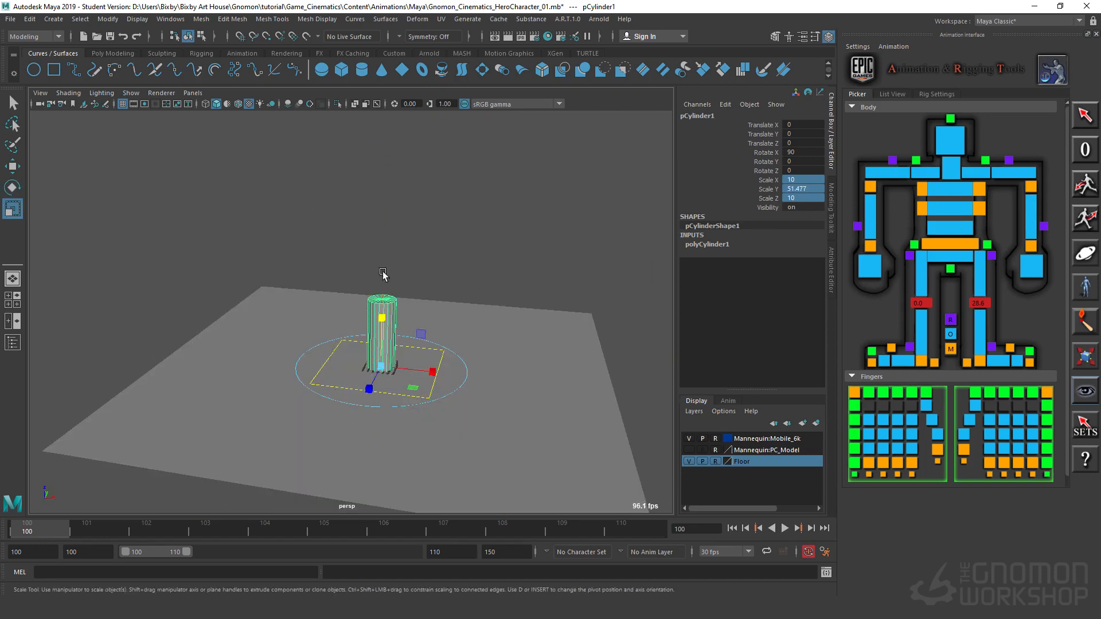
pyautogui.keyDown('alt'); pyautogui.moveTo(418, 317); pyautogui.dragTo(470, 321, button='middle'); pyautogui.keyUp('alt')
pyautogui.scroll(-3, 470, 322)
pyautogui.doubleClick(787, 189)
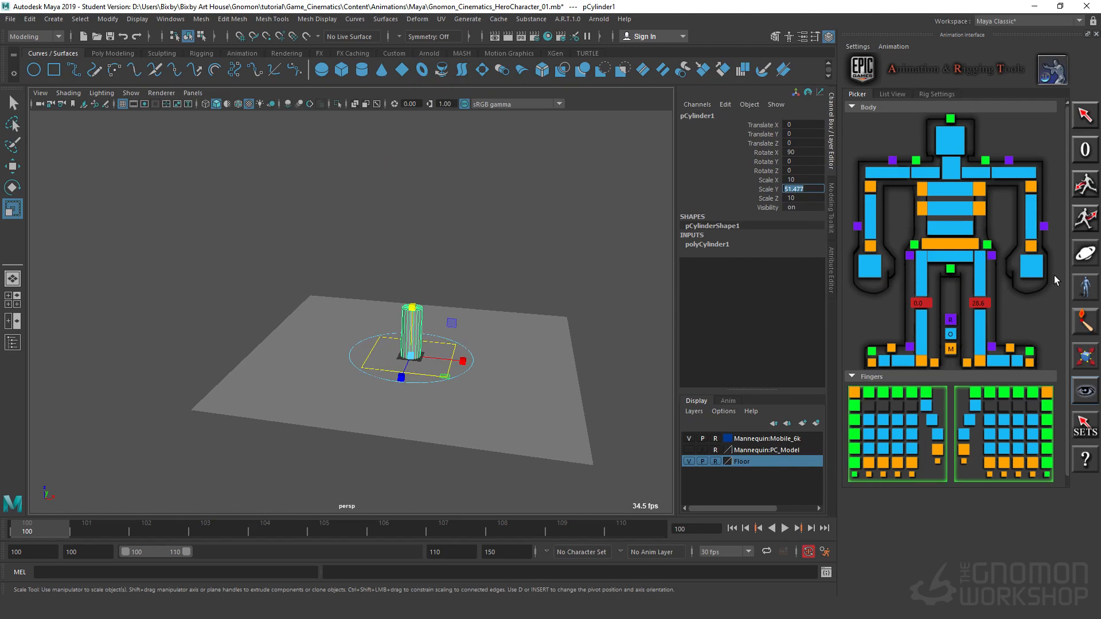
pyautogui.write('200')
pyautogui.press('Return')
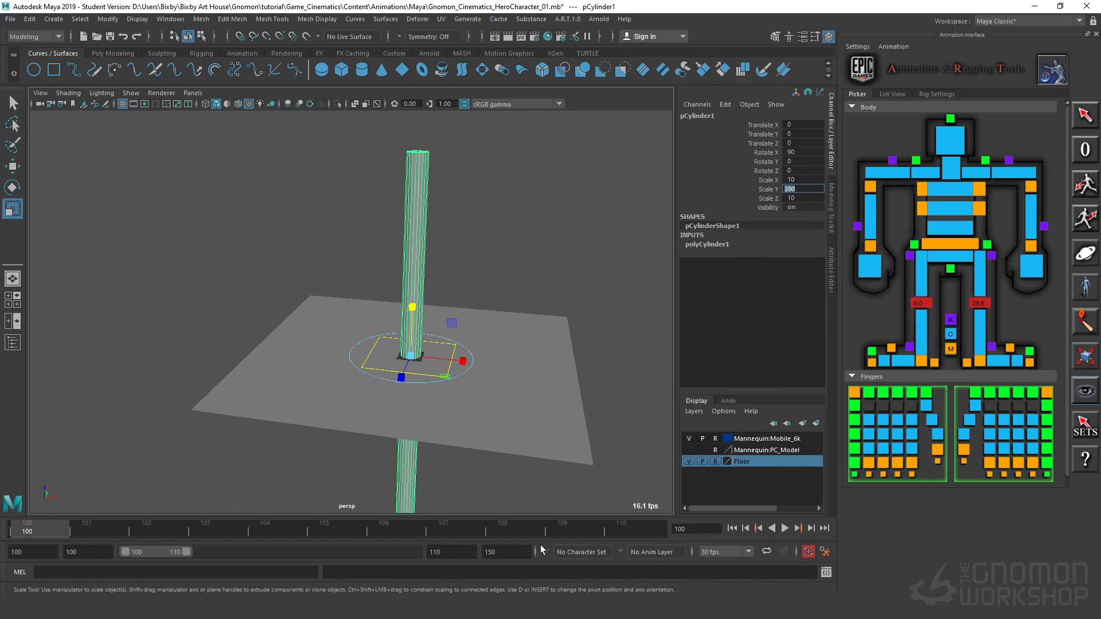
pyautogui.keyDown('alt'); pyautogui.moveTo(416, 427); pyautogui.dragTo(417, 401); pyautogui.keyUp('alt')
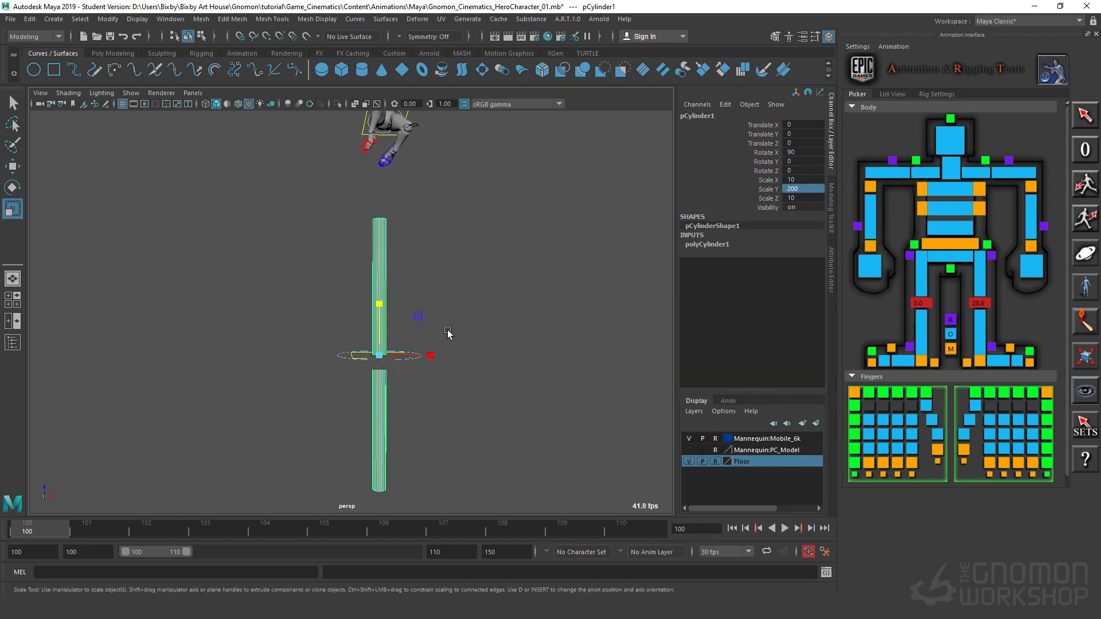
pyautogui.keyDown('alt'); pyautogui.moveTo(448, 334); pyautogui.dragTo(528, 460); pyautogui.keyUp('alt')
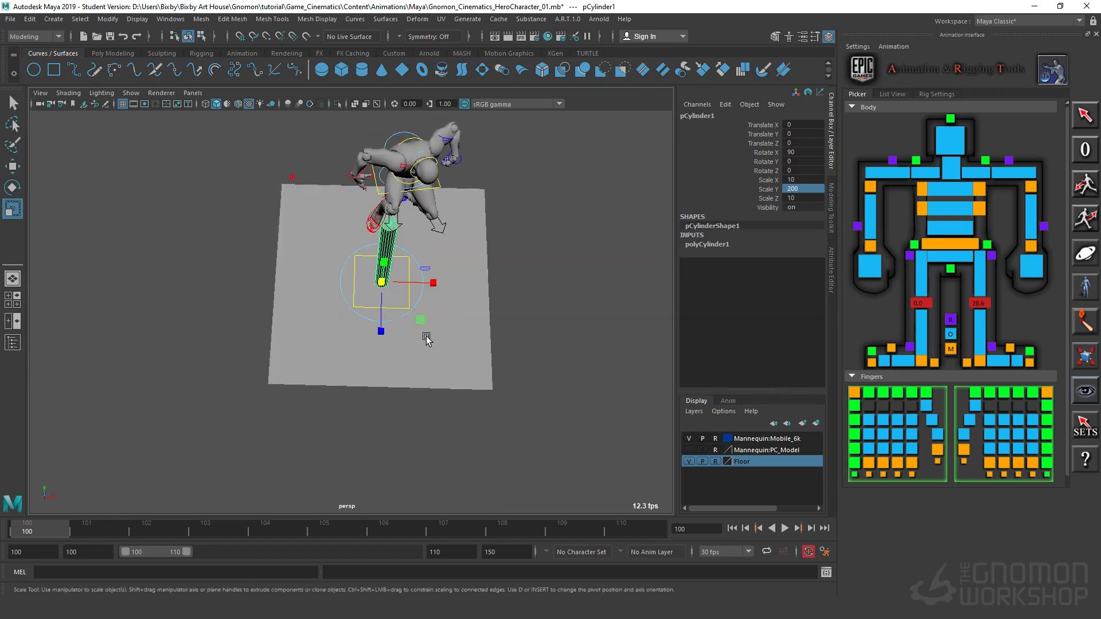
# Step: Thin the pole to about 3.7 in X and Z and raise it to about 197 in Z so it stands on the floor
pyautogui.moveTo(420, 319); pyautogui.dragTo(407, 310)
pyautogui.keyDown('alt'); pyautogui.moveTo(448, 408); pyautogui.dragTo(449, 358); pyautogui.keyUp('alt')
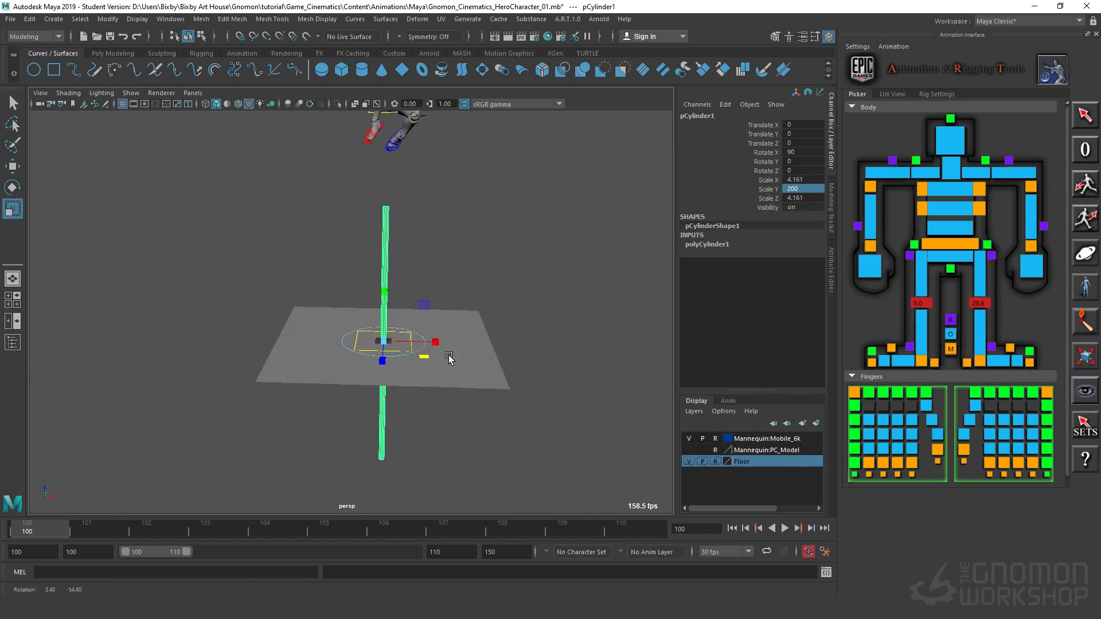
pyautogui.press('w')
pyautogui.moveTo(383, 284); pyautogui.dragTo(381, 259)
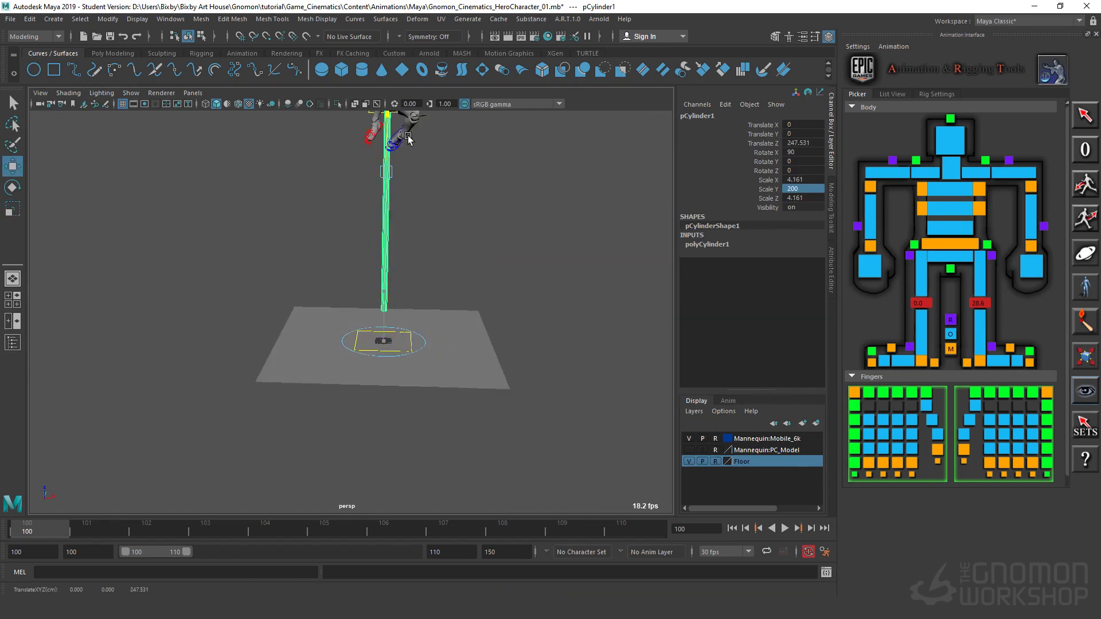
pyautogui.keyDown('alt'); pyautogui.moveTo(473, 360); pyautogui.dragTo(401, 367); pyautogui.keyUp('alt')
pyautogui.press('r')
pyautogui.keyDown('alt'); pyautogui.moveTo(401, 367); pyautogui.dragTo(595, 319, button='right'); pyautogui.keyUp('alt')
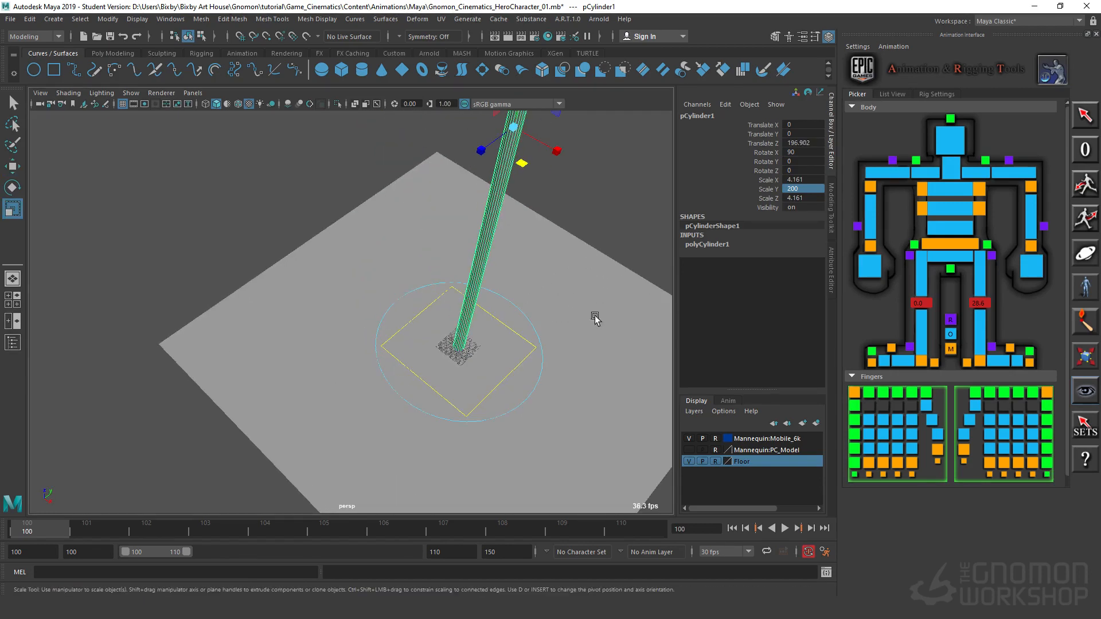
pyautogui.keyDown('alt'); pyautogui.moveTo(495, 204); pyautogui.dragTo(457, 277, button='middle'); pyautogui.keyUp('alt')
pyautogui.moveTo(470, 270)
pyautogui.mouseDown()
pyautogui.moveTo(468, 250)
pyautogui.moveTo(489, 275)
pyautogui.mouseUp()
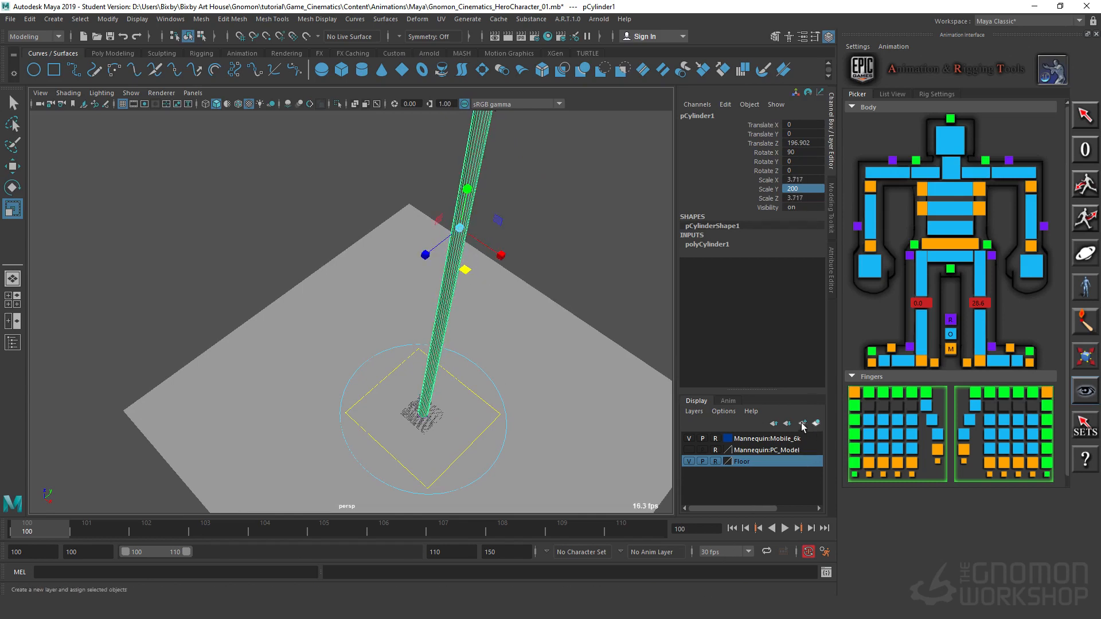
pyautogui.keyDown('alt'); pyautogui.moveTo(477, 456); pyautogui.dragTo(531, 411); pyautogui.keyUp('alt')
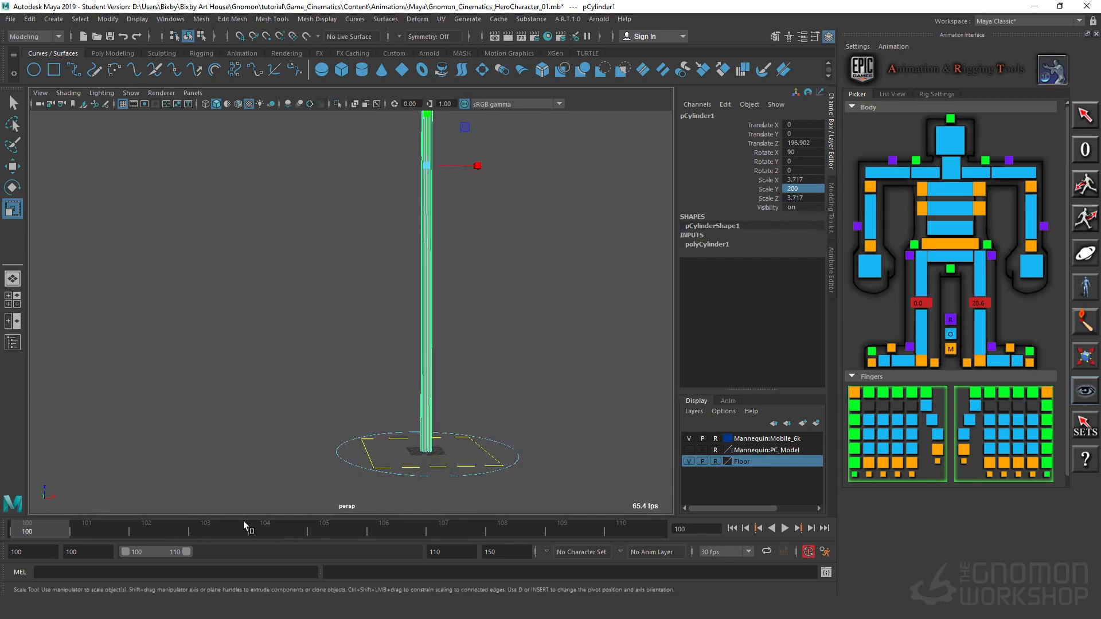
# Step: Go to frame 102 and move the pole to about X 21.5 and Y -18.8, near the crouched mannequin's torso
pyautogui.moveTo(78, 529); pyautogui.dragTo(120, 544)
pyautogui.keyDown('alt'); pyautogui.moveTo(530, 450); pyautogui.dragTo(505, 430); pyautogui.keyUp('alt')
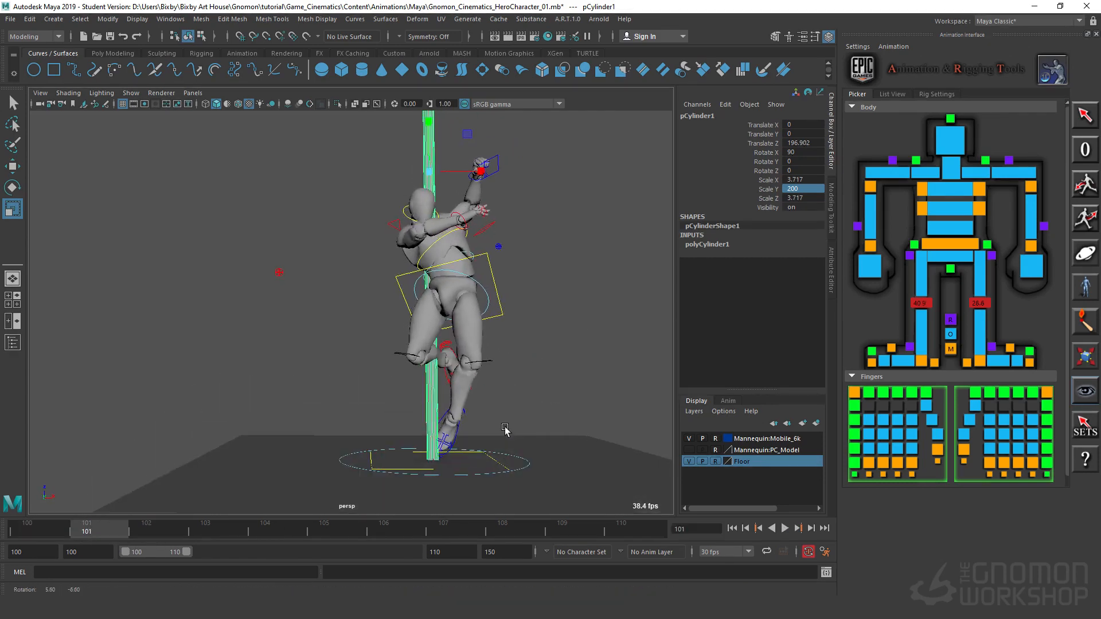
pyautogui.keyDown('alt'); pyautogui.moveTo(457, 261); pyautogui.dragTo(361, 219, button='middle'); pyautogui.keyUp('alt')
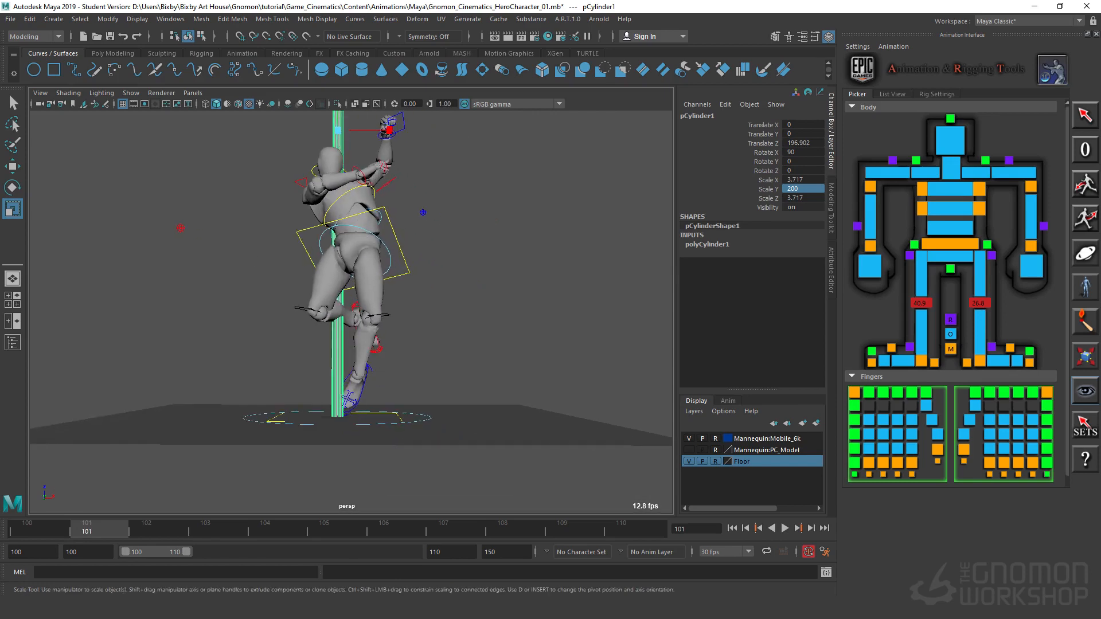
pyautogui.moveTo(141, 535); pyautogui.dragTo(151, 538)
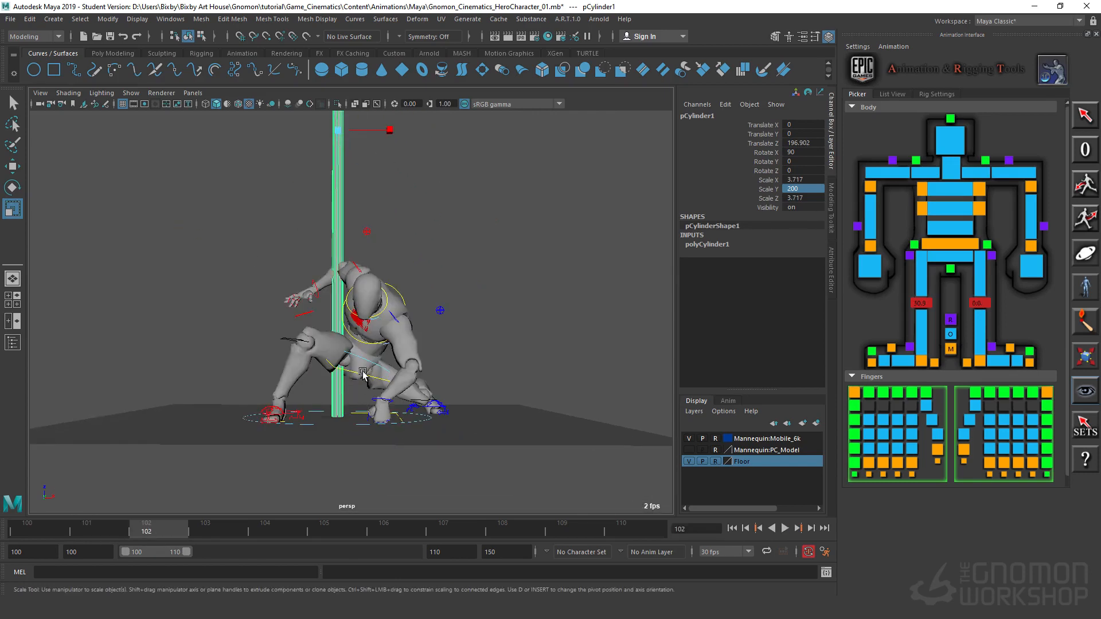
pyautogui.keyDown('alt'); pyautogui.moveTo(506, 294); pyautogui.dragTo(384, 229); pyautogui.keyUp('alt')
pyautogui.press('w')
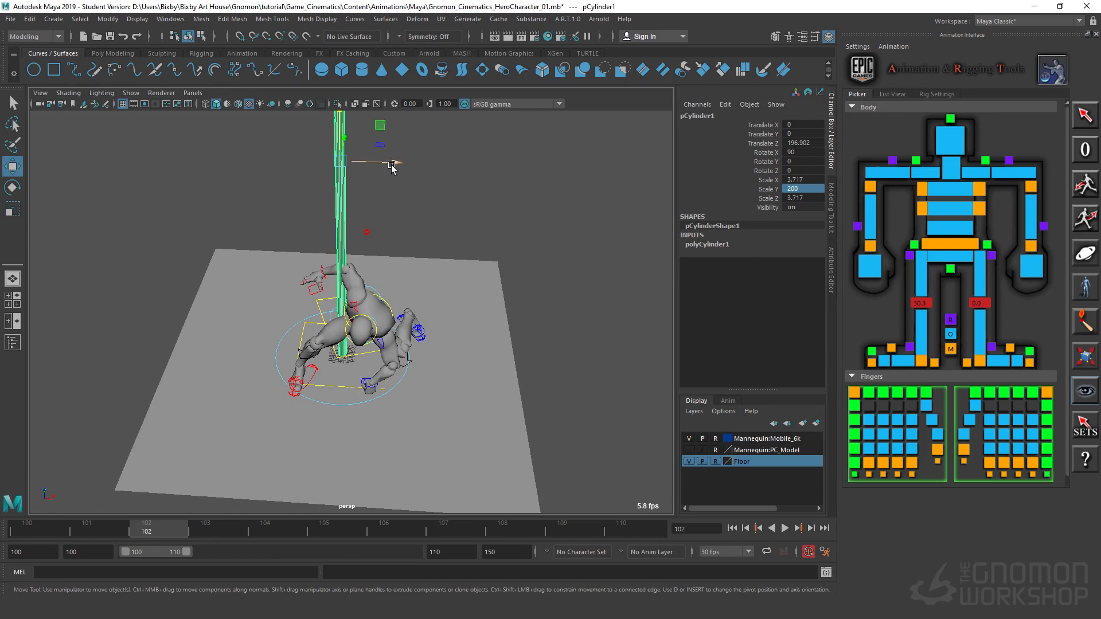
pyautogui.moveTo(393, 166)
pyautogui.mouseDown()
pyautogui.moveTo(423, 167)
pyautogui.moveTo(482, 354)
pyautogui.moveTo(545, 278)
pyautogui.moveTo(560, 303)
pyautogui.moveTo(477, 244)
pyautogui.moveTo(447, 164)
pyautogui.moveTo(390, 164)
pyautogui.mouseUp()
pyautogui.keyDown('alt'); pyautogui.moveTo(359, 442); pyautogui.dragTo(538, 374); pyautogui.keyUp('alt')
pyautogui.keyDown('alt'); pyautogui.moveTo(395, 375); pyautogui.dragTo(658, 347, button='right'); pyautogui.keyUp('alt')
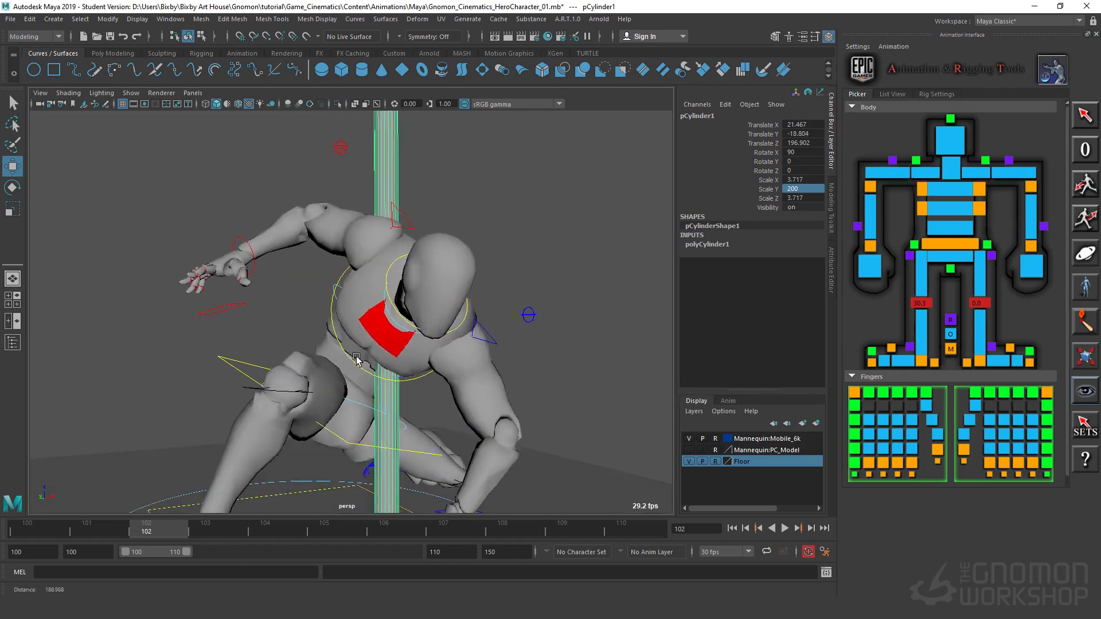
# Step: Thin the pole to about 2.4 in X and Z and reposition it to about X 16.2 and Y -14.7
pyautogui.keyDown('alt'); pyautogui.moveTo(356, 362); pyautogui.dragTo(404, 255, button='right'); pyautogui.keyUp('alt')
pyautogui.keyDown('alt'); pyautogui.moveTo(330, 233); pyautogui.dragTo(378, 350, button='middle'); pyautogui.keyUp('alt')
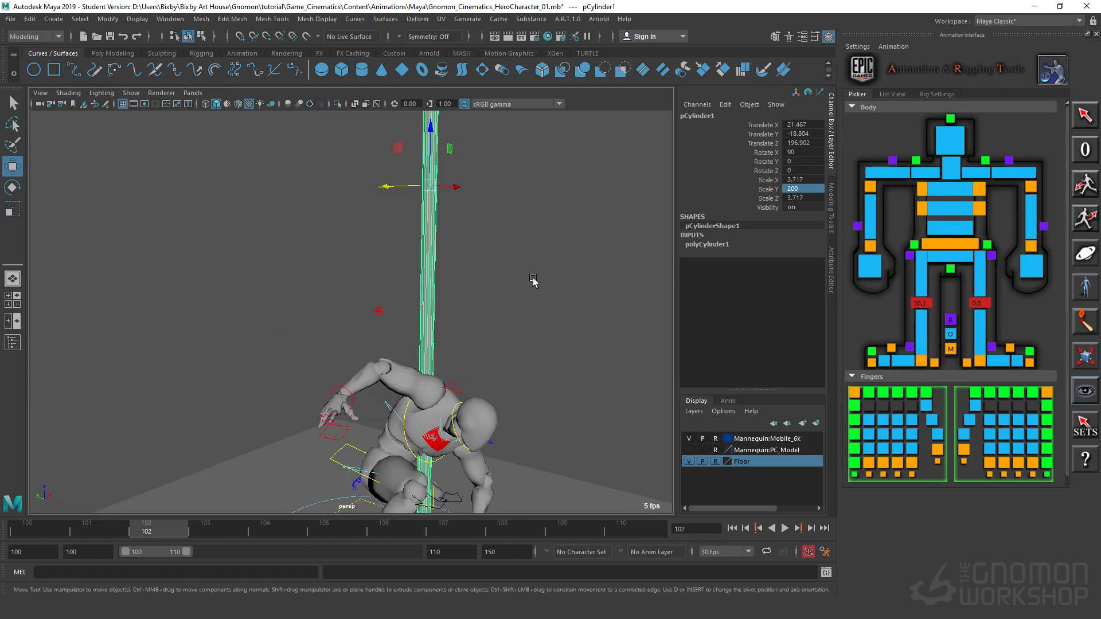
pyautogui.keyDown('alt'); pyautogui.moveTo(533, 280); pyautogui.dragTo(559, 298); pyautogui.keyUp('alt')
pyautogui.moveTo(367, 181); pyautogui.dragTo(346, 180)
pyautogui.keyDown('alt'); pyautogui.moveTo(541, 224); pyautogui.dragTo(394, 213); pyautogui.keyUp('alt')
pyautogui.press('r')
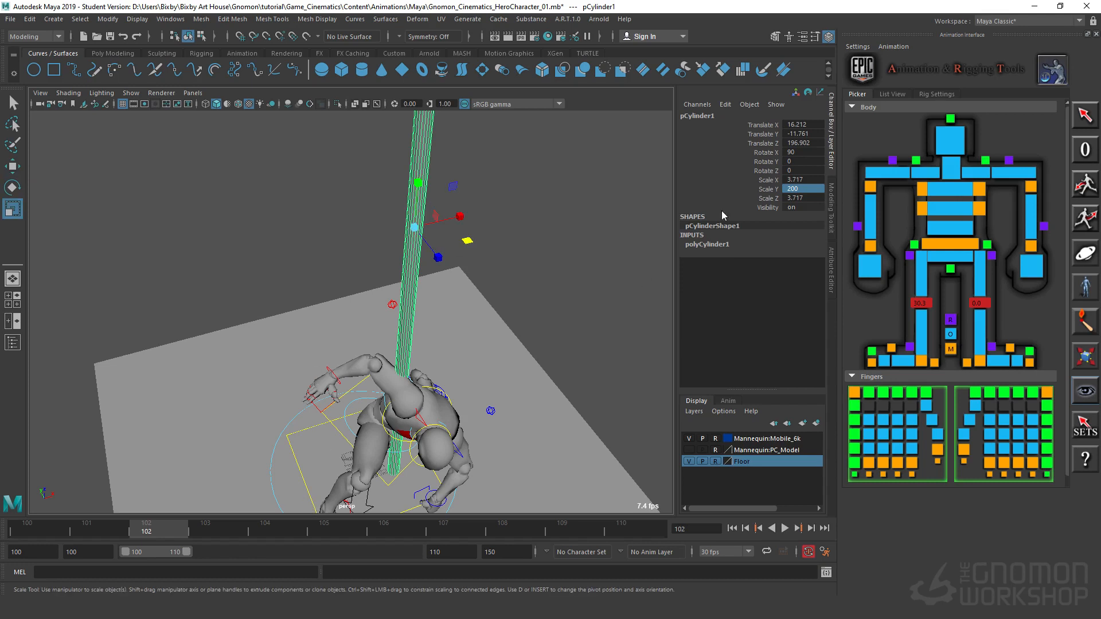
pyautogui.moveTo(472, 240); pyautogui.dragTo(451, 224)
pyautogui.press('w')
pyautogui.moveTo(375, 182); pyautogui.dragTo(382, 188)
pyautogui.keyDown('alt'); pyautogui.moveTo(504, 296); pyautogui.dragTo(453, 245); pyautogui.keyUp('alt')
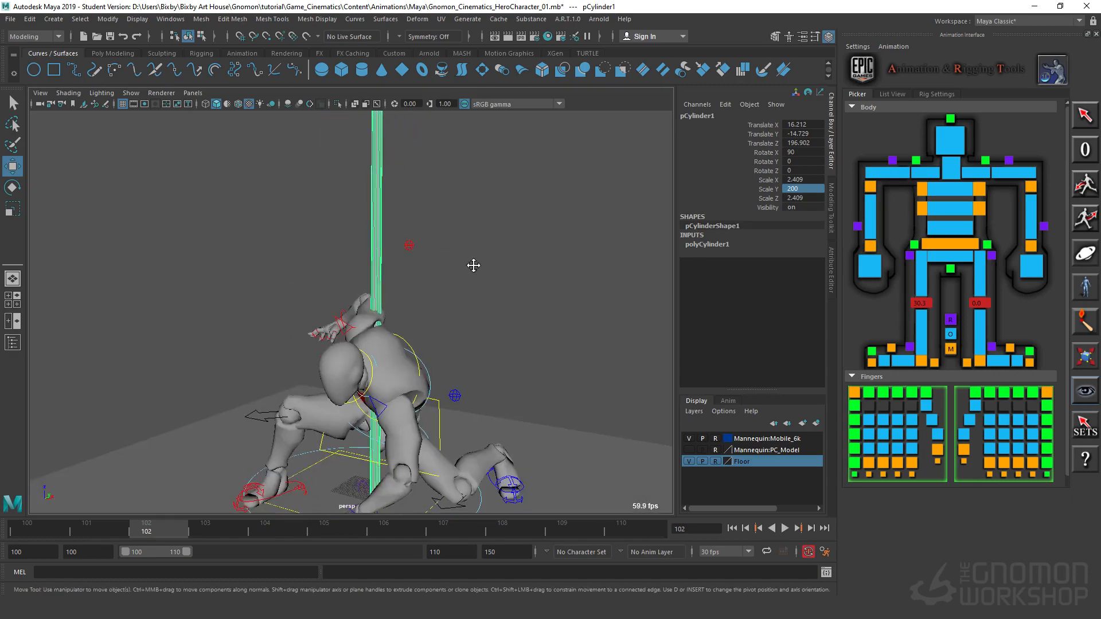
# Step: Fine-tune the pole's position to about X 17.3 and Y -11.4, running through the crouched mannequin's centre
pyautogui.keyDown('alt'); pyautogui.moveTo(473, 266); pyautogui.dragTo(479, 331, button='middle'); pyautogui.keyUp('alt')
pyautogui.scroll(-2, 380, 238)
pyautogui.keyDown('alt'); pyautogui.moveTo(413, 271); pyautogui.dragTo(437, 267); pyautogui.keyUp('alt')
pyautogui.moveTo(451, 208); pyautogui.dragTo(455, 207)
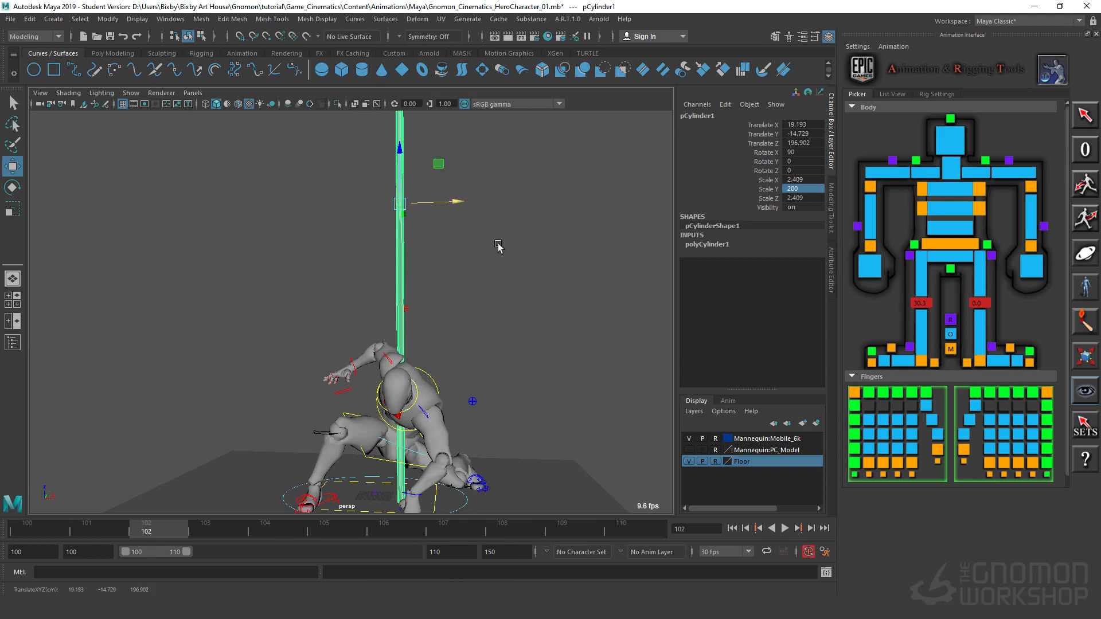
pyautogui.keyDown('alt'); pyautogui.moveTo(498, 246); pyautogui.dragTo(394, 206); pyautogui.keyUp('alt')
pyautogui.keyDown('alt'); pyautogui.moveTo(415, 337); pyautogui.dragTo(432, 231); pyautogui.keyUp('alt')
pyautogui.keyDown('alt'); pyautogui.moveTo(532, 290); pyautogui.dragTo(400, 230); pyautogui.keyUp('alt')
pyautogui.keyDown('alt'); pyautogui.moveTo(392, 331); pyautogui.dragTo(460, 337); pyautogui.keyUp('alt')
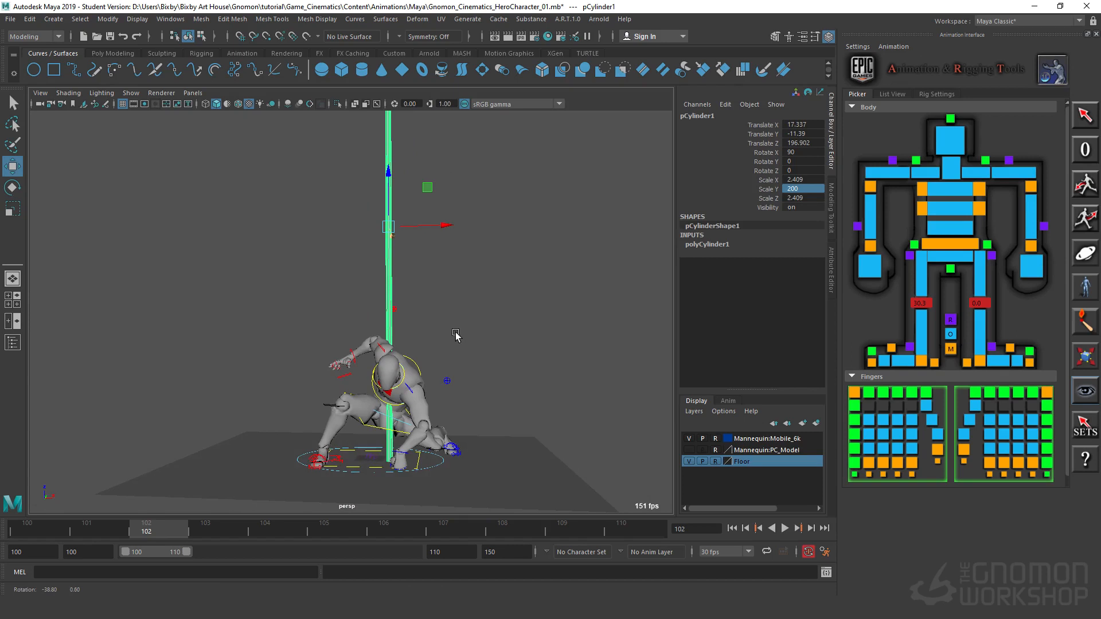
# Step: Add the selected pole to the Floor display layer and deselect it
pyautogui.rightClick(754, 463)
pyautogui.click(786, 488)
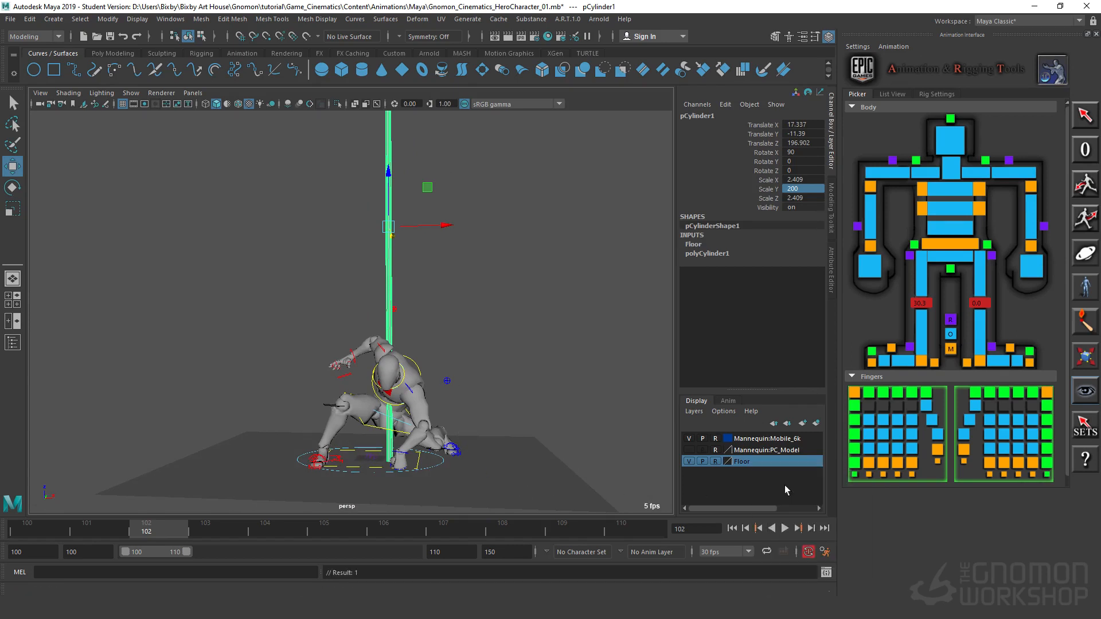
pyautogui.click(560, 310)
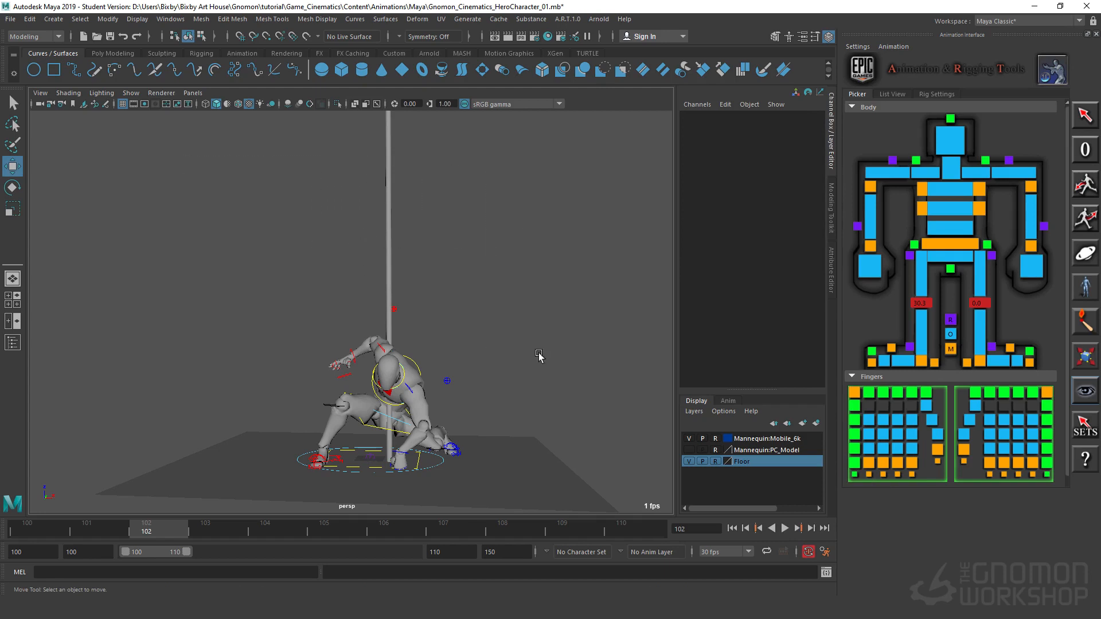
# Step: Select all of the mannequin's controls and go back to the airborne pose on frame 100
pyautogui.keyDown('alt'); pyautogui.moveTo(539, 356); pyautogui.dragTo(365, 349); pyautogui.keyUp('alt')
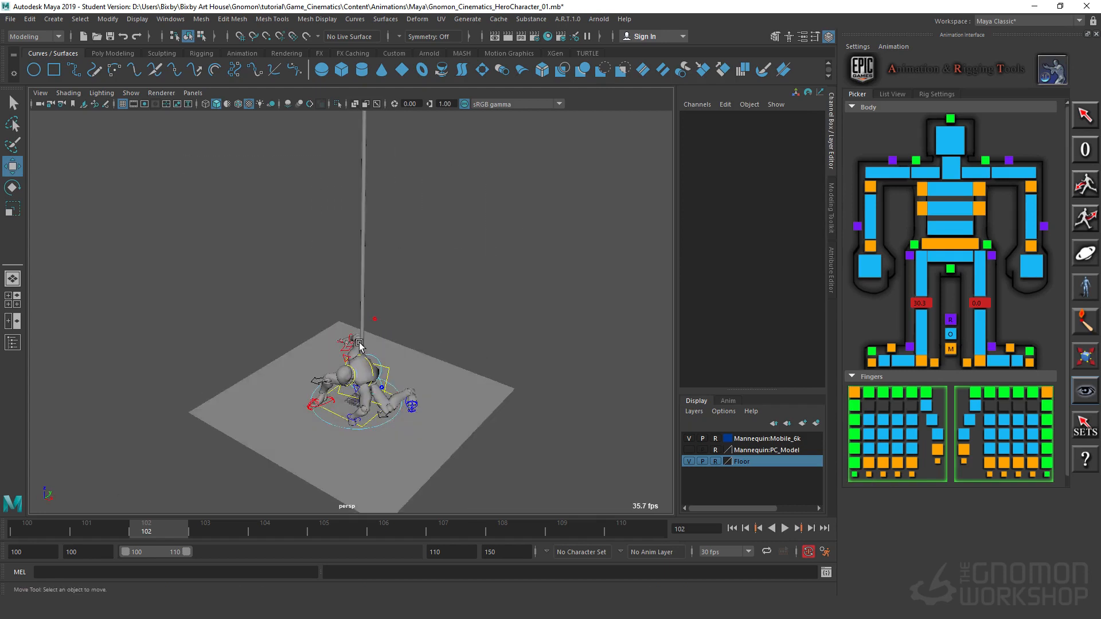
pyautogui.moveTo(266, 277); pyautogui.dragTo(509, 468)
pyautogui.hotkey('alt', ',')
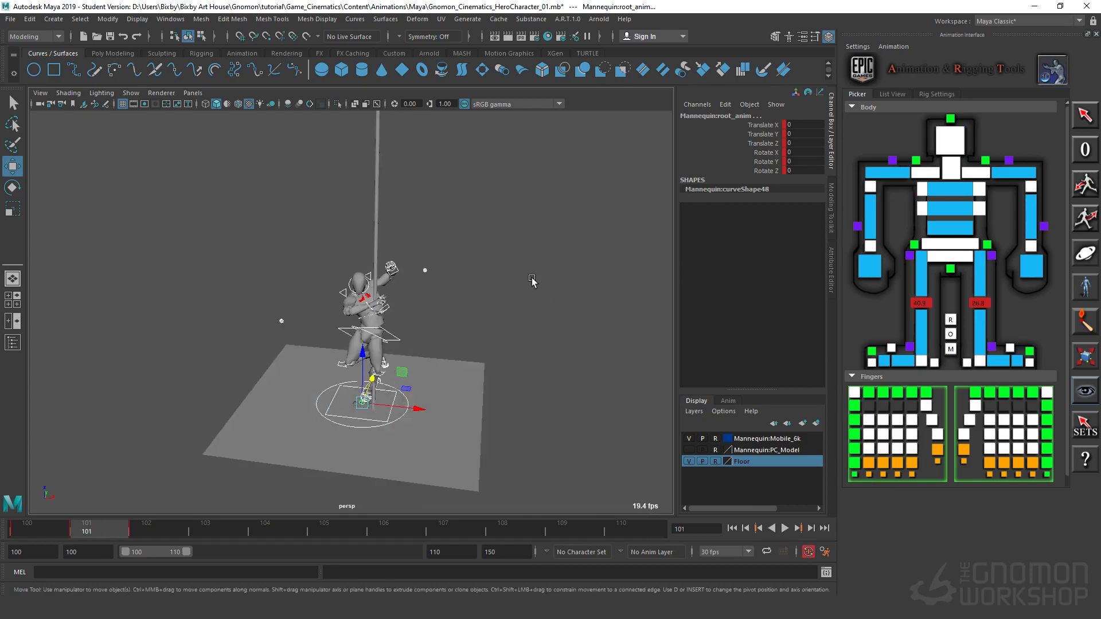
pyautogui.keyDown('alt'); pyautogui.moveTo(471, 384); pyautogui.dragTo(342, 413); pyautogui.keyUp('alt')
pyautogui.click(65, 537)
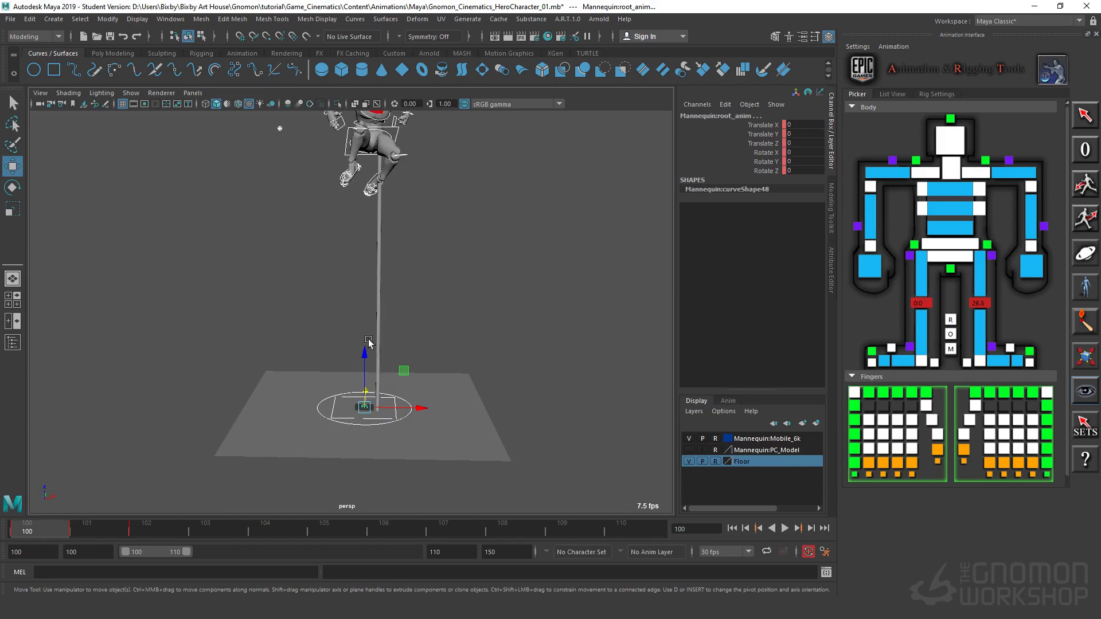
# Step: Select both IK foot, wrist and elbow controls together with the body control on frame 100
pyautogui.scroll(6, 482, 310)
pyautogui.keyDown('alt'); pyautogui.moveTo(482, 310); pyautogui.dragTo(479, 369, button='middle'); pyautogui.keyUp('alt')
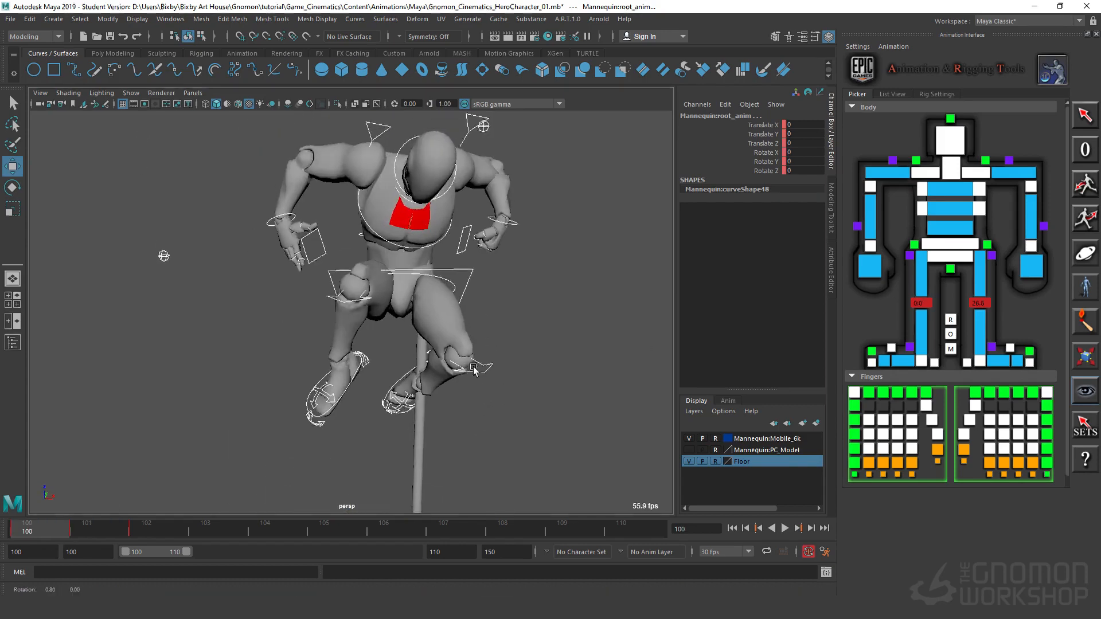
pyautogui.keyDown('alt'); pyautogui.moveTo(479, 369); pyautogui.dragTo(479, 363); pyautogui.keyUp('alt')
pyautogui.click(341, 410)
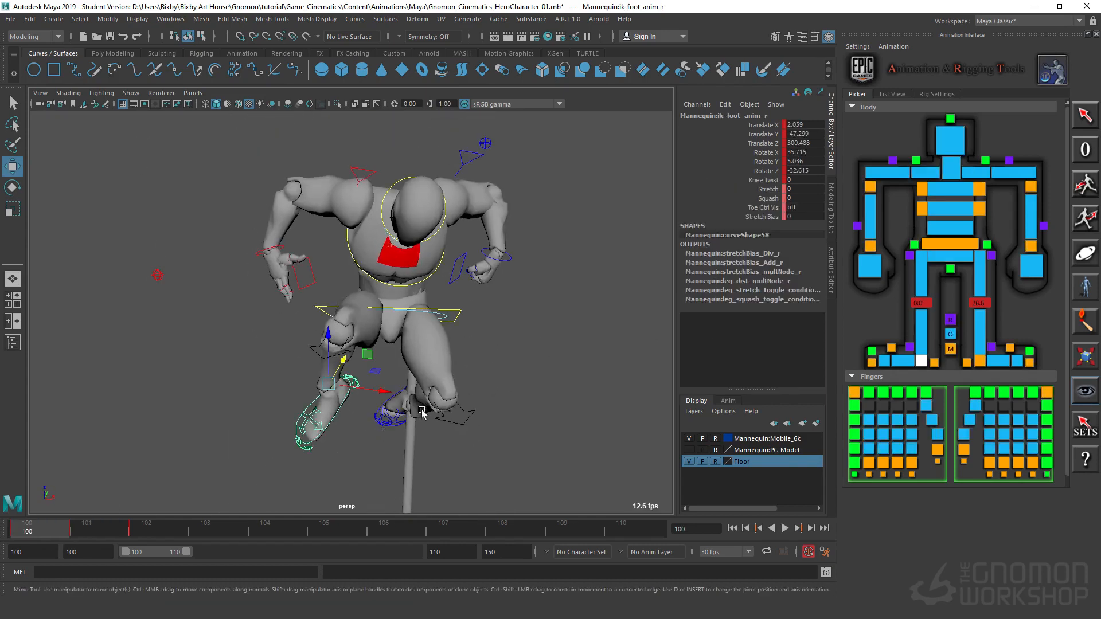
pyautogui.click(413, 405)
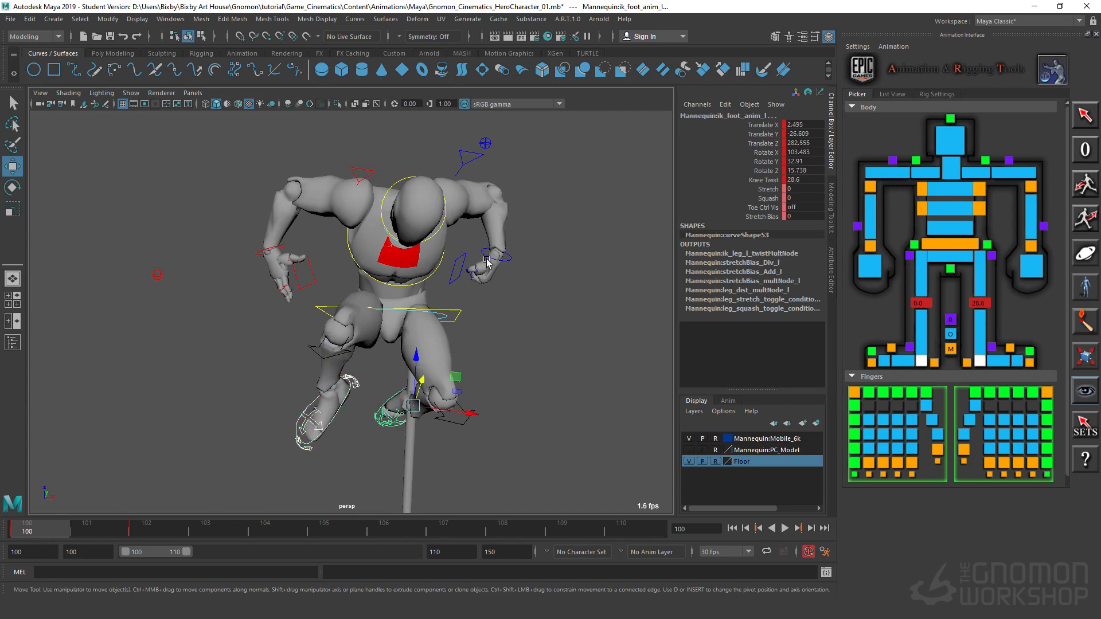
pyautogui.click(510, 263)
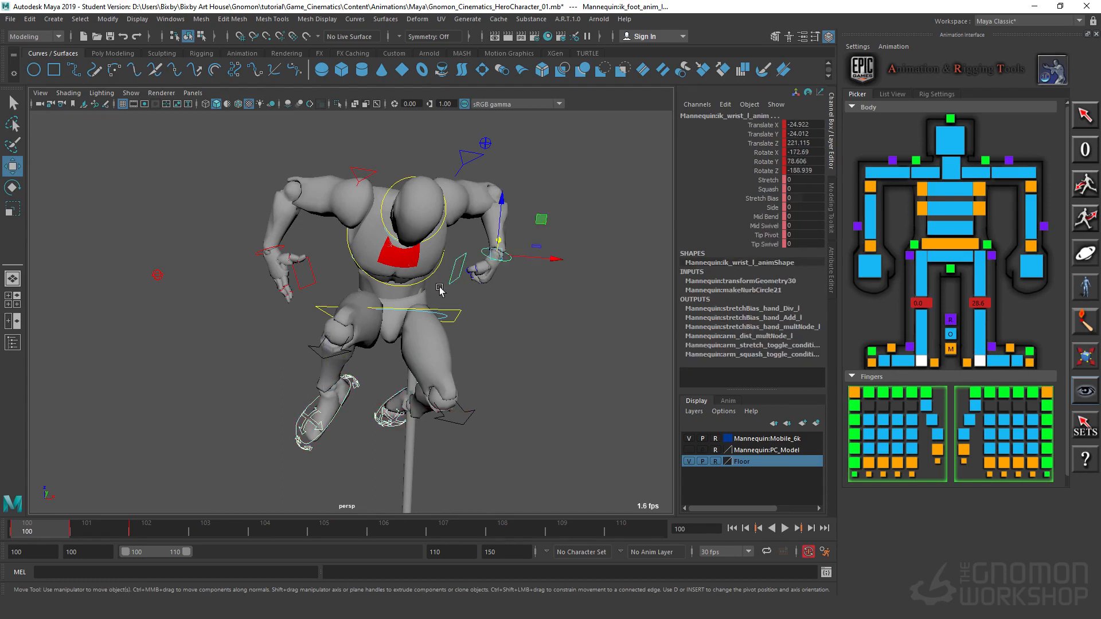
pyautogui.click(157, 275)
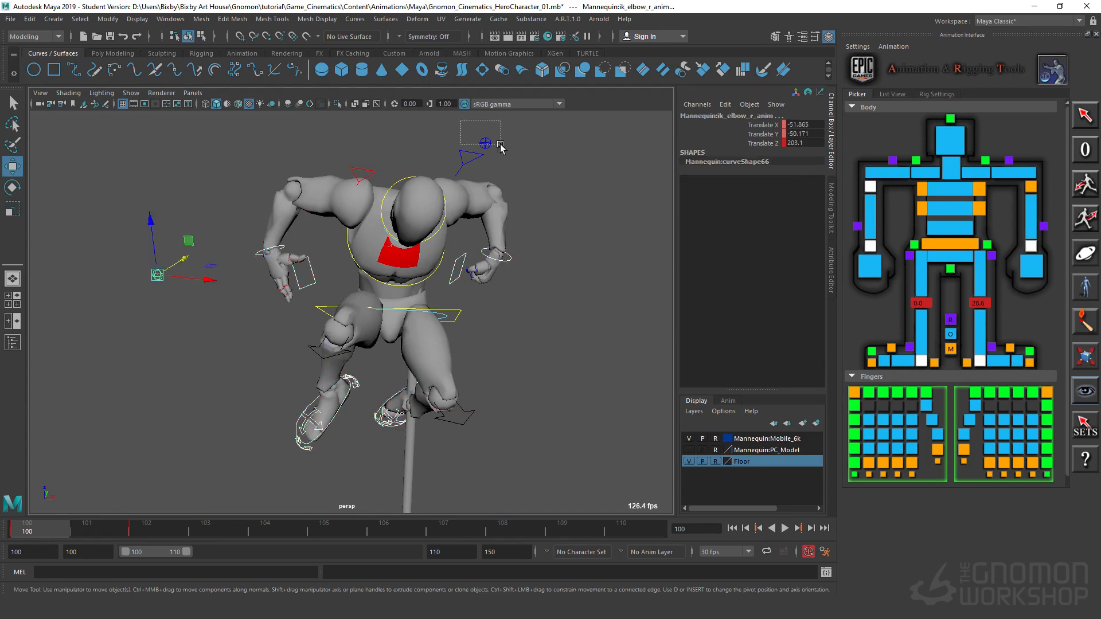
pyautogui.click(458, 311)
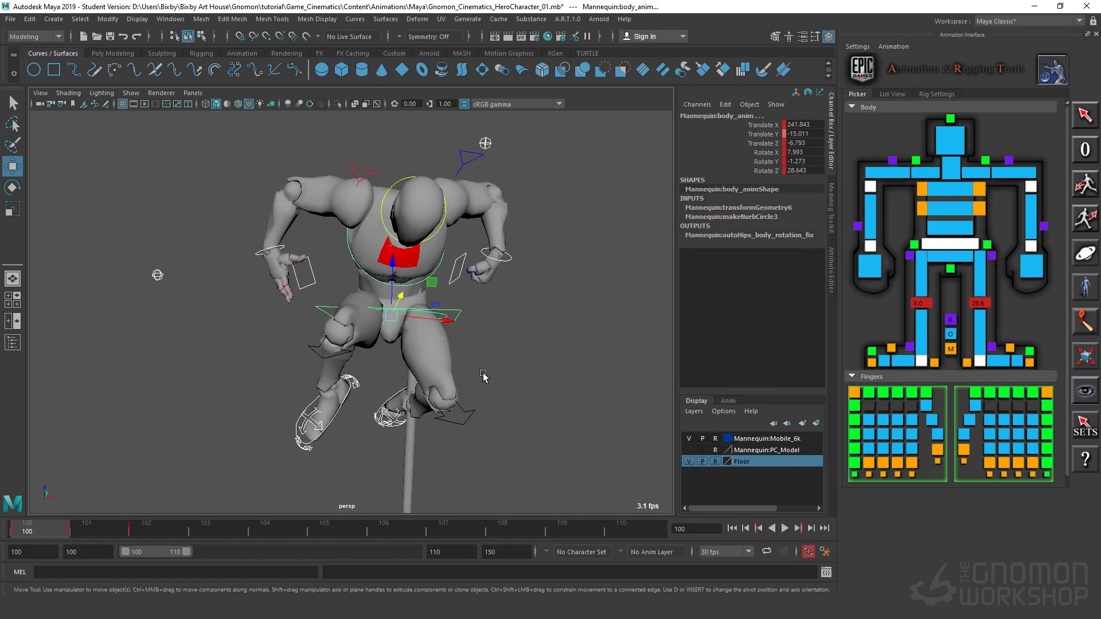
# Step: Shift the selected body and limb controls toward the pole, bringing the body to about Translate Y -4.2 and Z -13.9
pyautogui.keyDown('alt'); pyautogui.moveTo(457, 311); pyautogui.dragTo(382, 348); pyautogui.keyUp('alt')
pyautogui.keyDown('alt'); pyautogui.moveTo(345, 302); pyautogui.dragTo(410, 396); pyautogui.keyUp('alt')
pyautogui.scroll(-2, 410, 396)
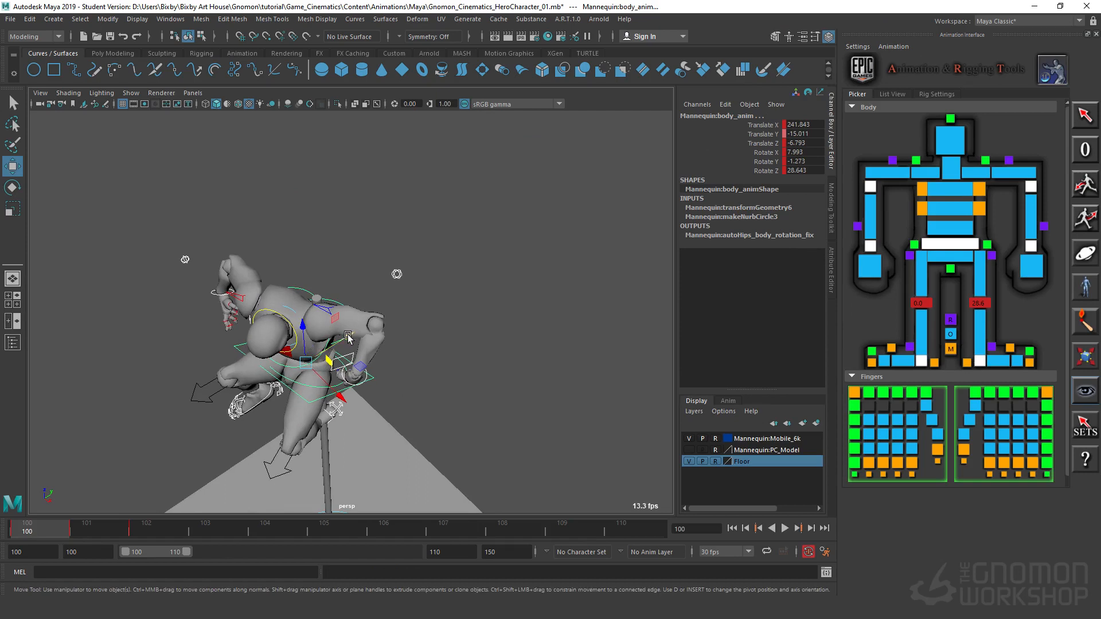
pyautogui.moveTo(352, 340); pyautogui.dragTo(369, 331)
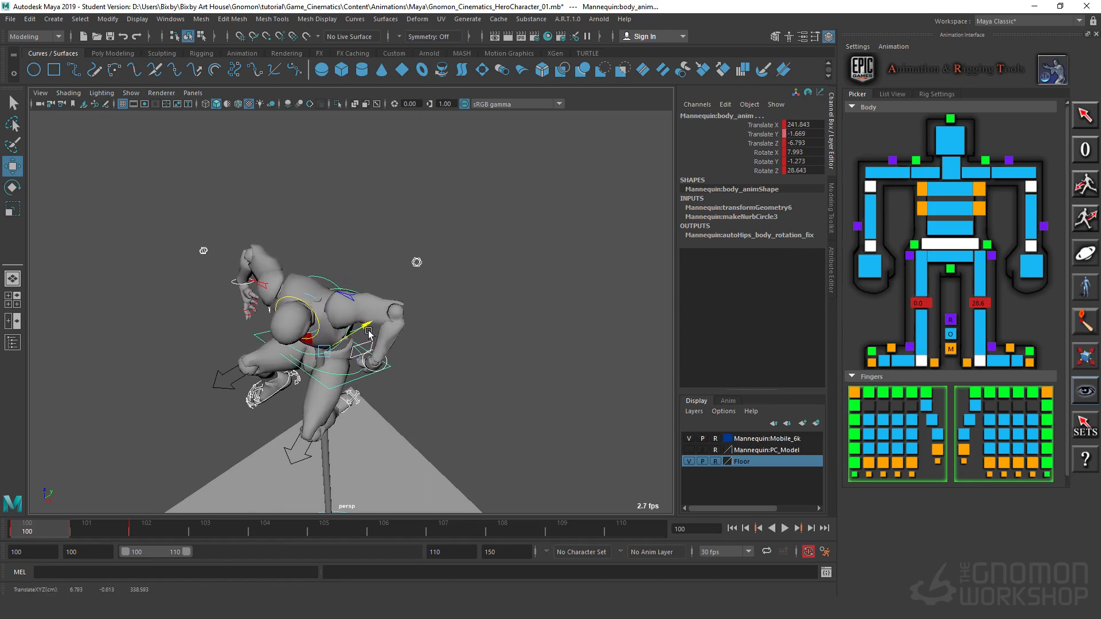
pyautogui.moveTo(360, 383); pyautogui.dragTo(369, 390)
pyautogui.moveTo(365, 335); pyautogui.dragTo(361, 336)
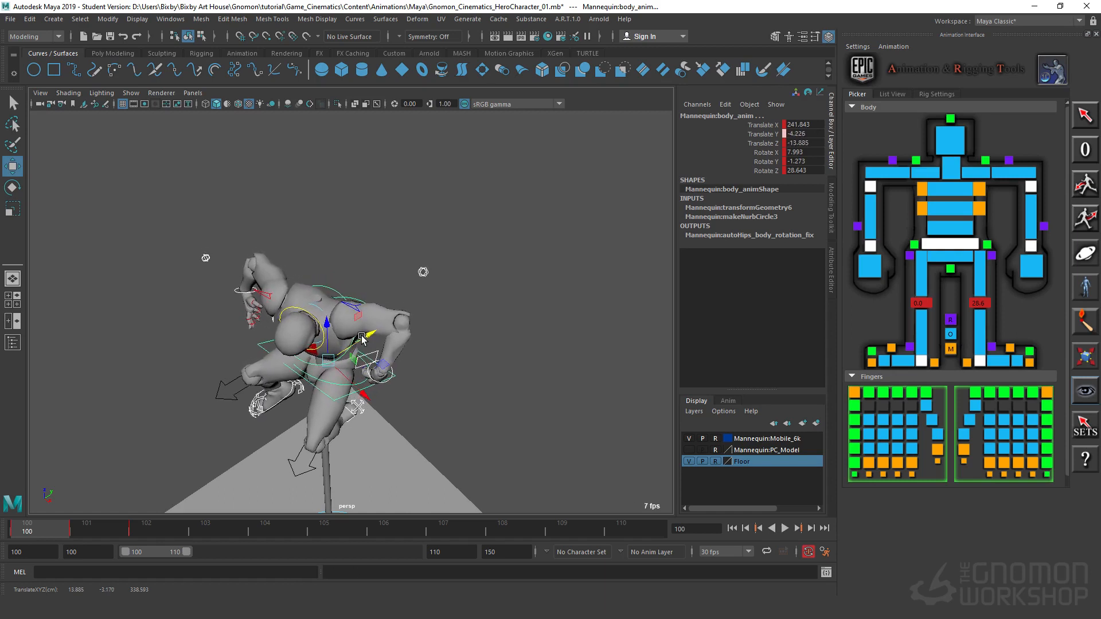
pyautogui.keyDown('alt'); pyautogui.moveTo(359, 447); pyautogui.dragTo(399, 293); pyautogui.keyUp('alt')
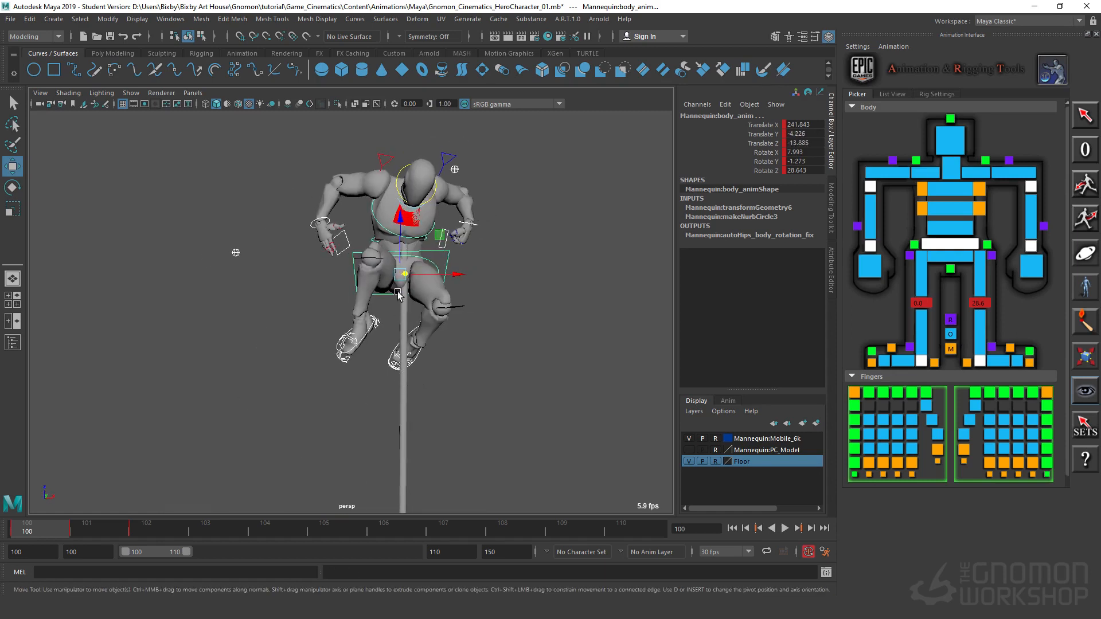
# Step: On frame 101, move the selected body and limb controls horizontally to line the mannequin up with the pole
pyautogui.keyDown('alt'); pyautogui.moveTo(579, 402); pyautogui.dragTo(568, 298, button='right'); pyautogui.keyUp('alt')
pyautogui.keyDown('alt'); pyautogui.moveTo(428, 488); pyautogui.dragTo(400, 381, button='middle'); pyautogui.keyUp('alt')
pyautogui.keyDown('alt'); pyautogui.moveTo(400, 381); pyautogui.dragTo(396, 423); pyautogui.keyUp('alt')
pyautogui.press('.')
pyautogui.keyDown('alt'); pyautogui.moveTo(554, 330); pyautogui.dragTo(588, 391, button='right'); pyautogui.keyUp('alt')
pyautogui.keyDown('alt'); pyautogui.moveTo(505, 370); pyautogui.dragTo(519, 194, button='middle'); pyautogui.keyUp('alt')
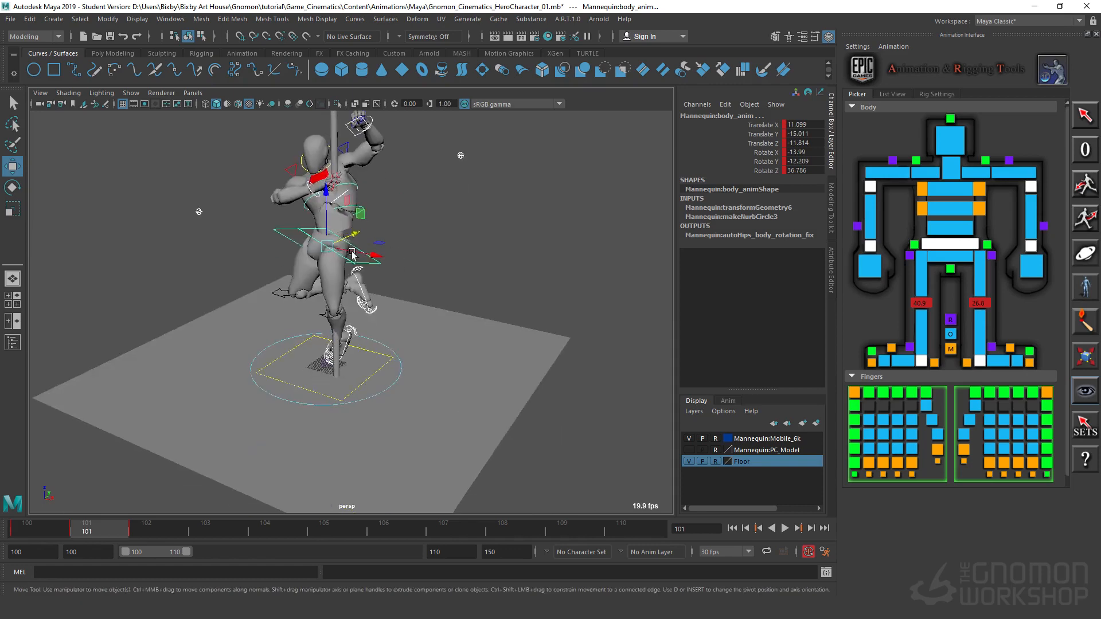
pyautogui.keyDown('alt'); pyautogui.moveTo(512, 172); pyautogui.dragTo(534, 250, button='right'); pyautogui.keyUp('alt')
pyautogui.keyDown('alt'); pyautogui.moveTo(335, 194); pyautogui.dragTo(358, 272, button='middle'); pyautogui.keyUp('alt')
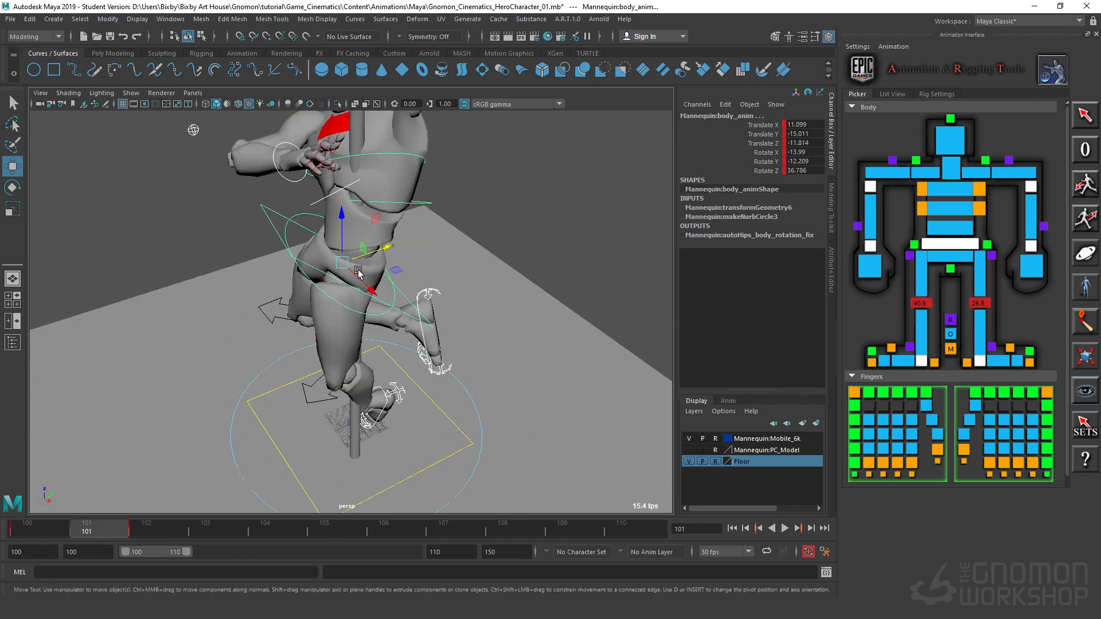
pyautogui.click(387, 248)
pyautogui.moveTo(388, 248); pyautogui.dragTo(363, 321)
pyautogui.moveTo(384, 274); pyautogui.dragTo(395, 279)
pyautogui.keyDown('alt'); pyautogui.moveTo(426, 358); pyautogui.dragTo(443, 285); pyautogui.keyUp('alt')
# Step: Step forward to frame 102 and back to frame 100, comparing the mannequin's alignment with the pole
pyautogui.press('.')
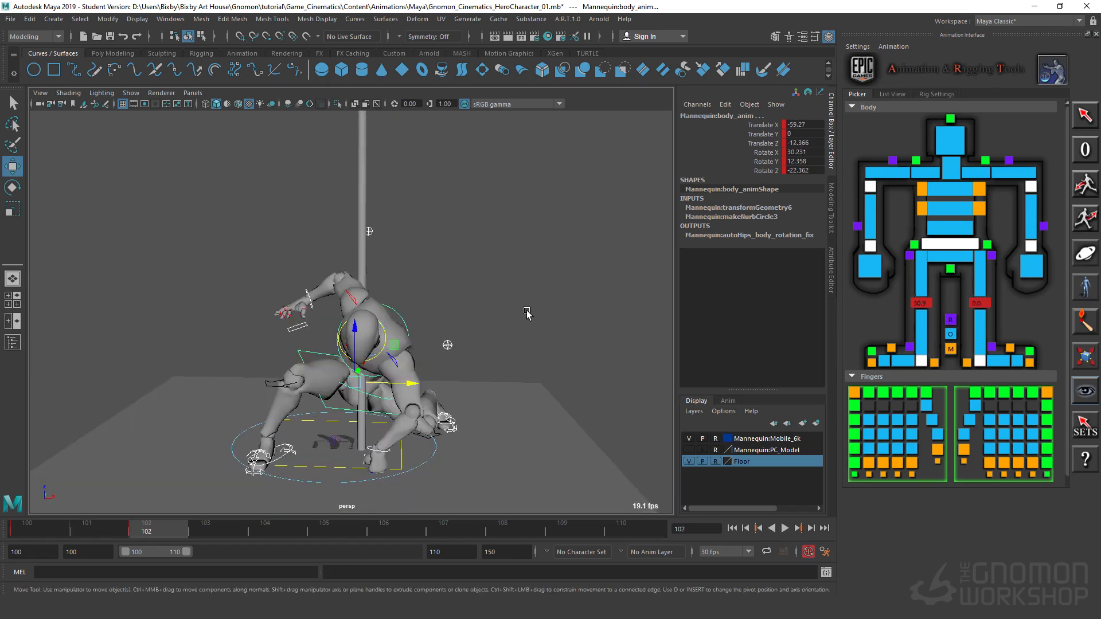
pyautogui.press(',')
pyautogui.press(',')
pyautogui.keyDown('alt'); pyautogui.moveTo(540, 304); pyautogui.dragTo(567, 276, button='right'); pyautogui.keyUp('alt')
pyautogui.keyDown('alt'); pyautogui.moveTo(567, 277); pyautogui.dragTo(586, 352, button='middle'); pyautogui.keyUp('alt')
pyautogui.keyDown('alt'); pyautogui.moveTo(586, 352); pyautogui.dragTo(474, 354, button='right'); pyautogui.keyUp('alt')
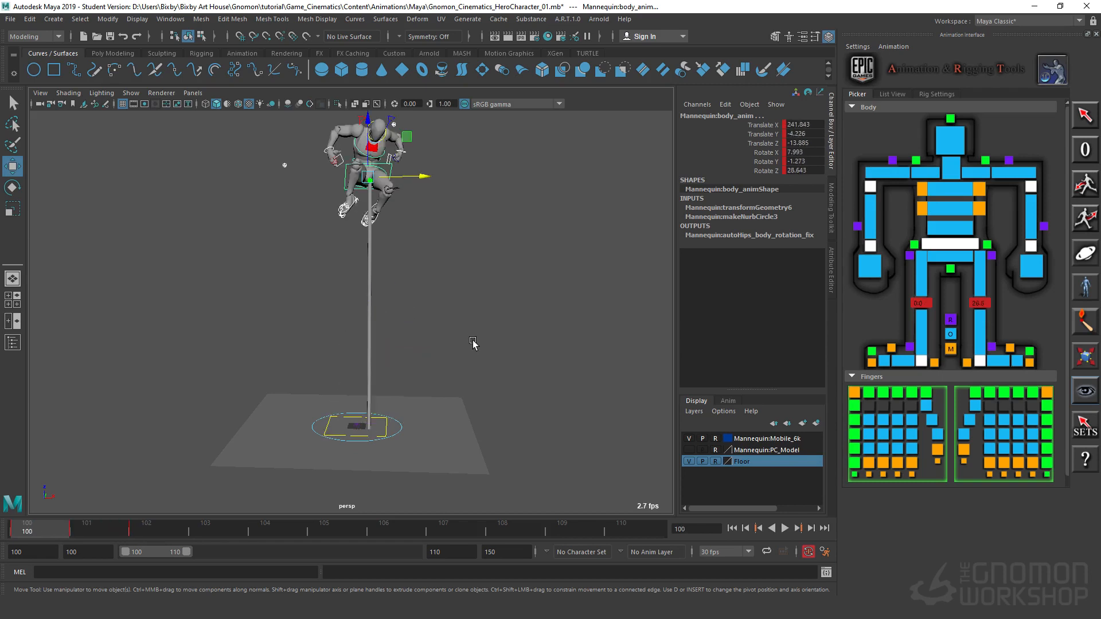
pyautogui.scroll(5, 496, 286)
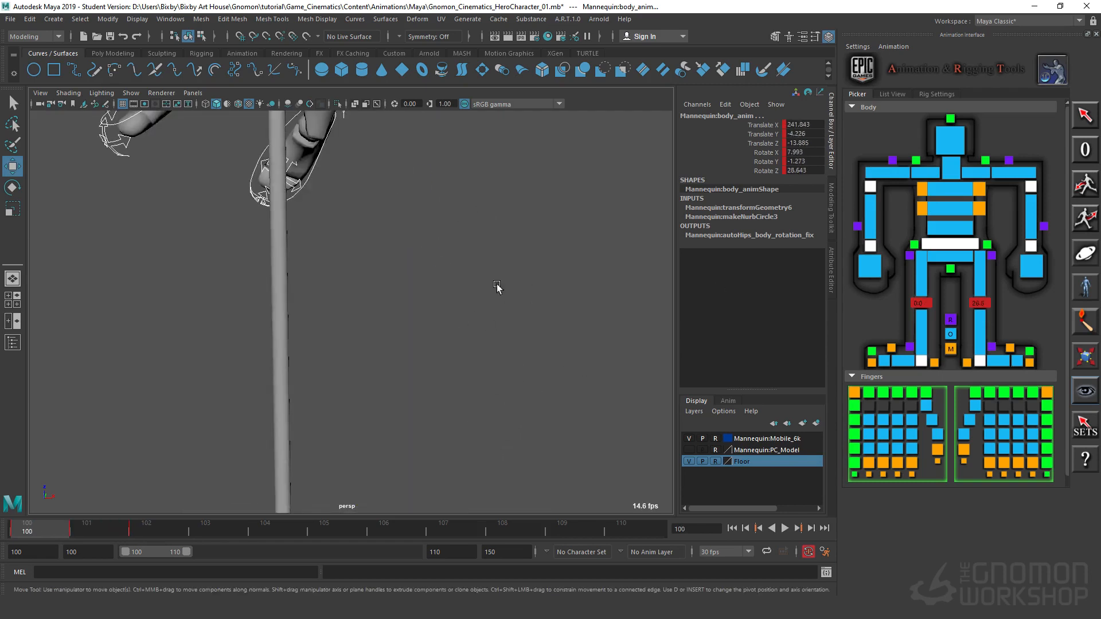
# Step: Rotate the right IK foot control on frame 100 to about X 64, Y -17.4, Z 13.6
pyautogui.scroll(-5, 497, 287)
pyautogui.click(232, 226)
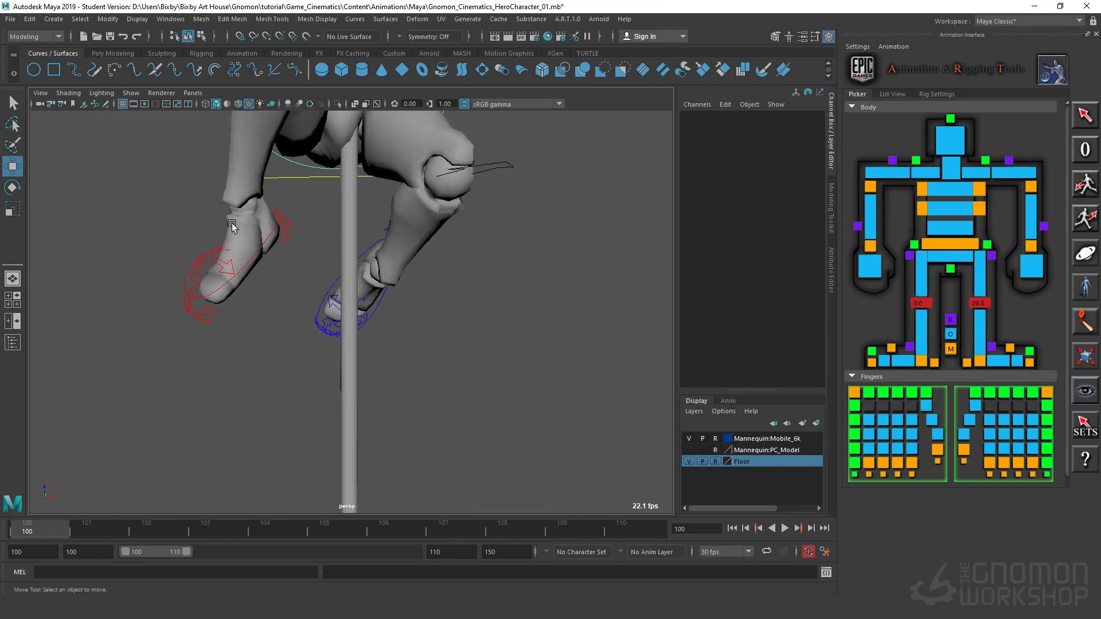
pyautogui.click(246, 261)
pyautogui.keyDown('alt'); pyautogui.moveTo(259, 278); pyautogui.dragTo(281, 313); pyautogui.keyUp('alt')
pyautogui.keyDown('alt'); pyautogui.moveTo(281, 313); pyautogui.dragTo(452, 383, button='right'); pyautogui.keyUp('alt')
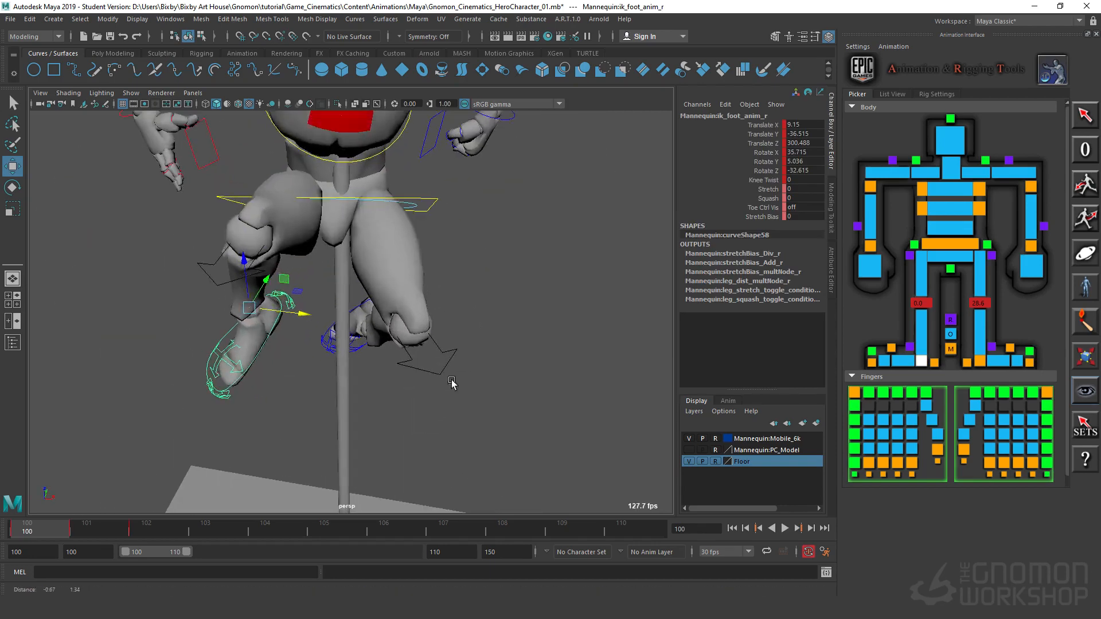
pyautogui.keyDown('alt'); pyautogui.moveTo(452, 383); pyautogui.dragTo(322, 332); pyautogui.keyUp('alt')
pyautogui.press('e')
pyautogui.press('w')
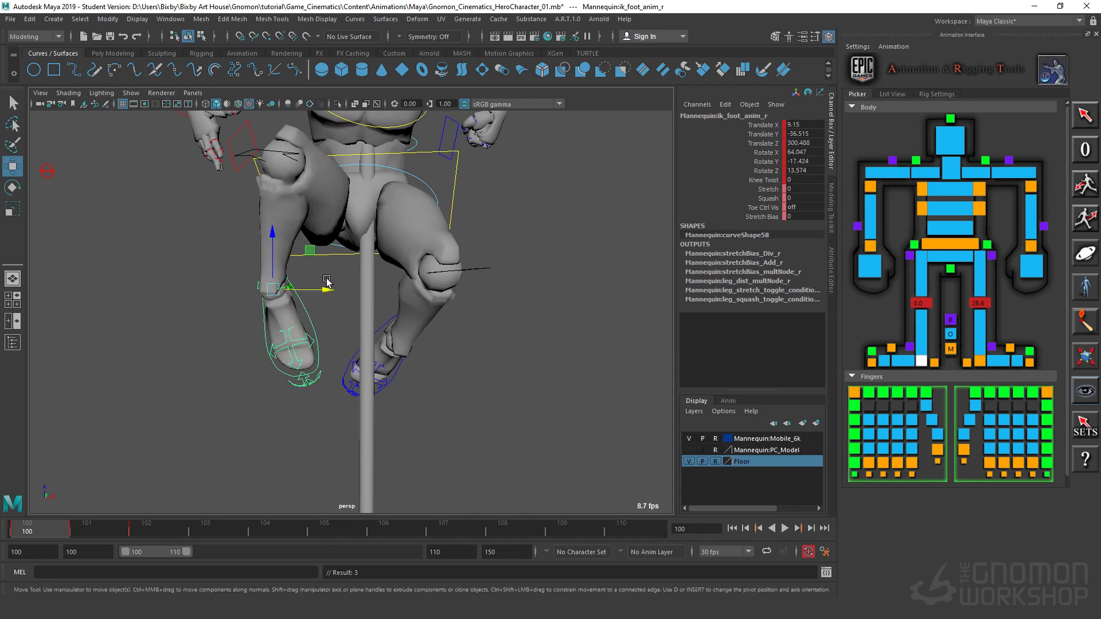
# Step: Move the right foot toward the pole, to about Translate X 22.7 and Z 306.9, and set its Knee Twist to 14.6
pyautogui.moveTo(313, 251); pyautogui.dragTo(356, 230)
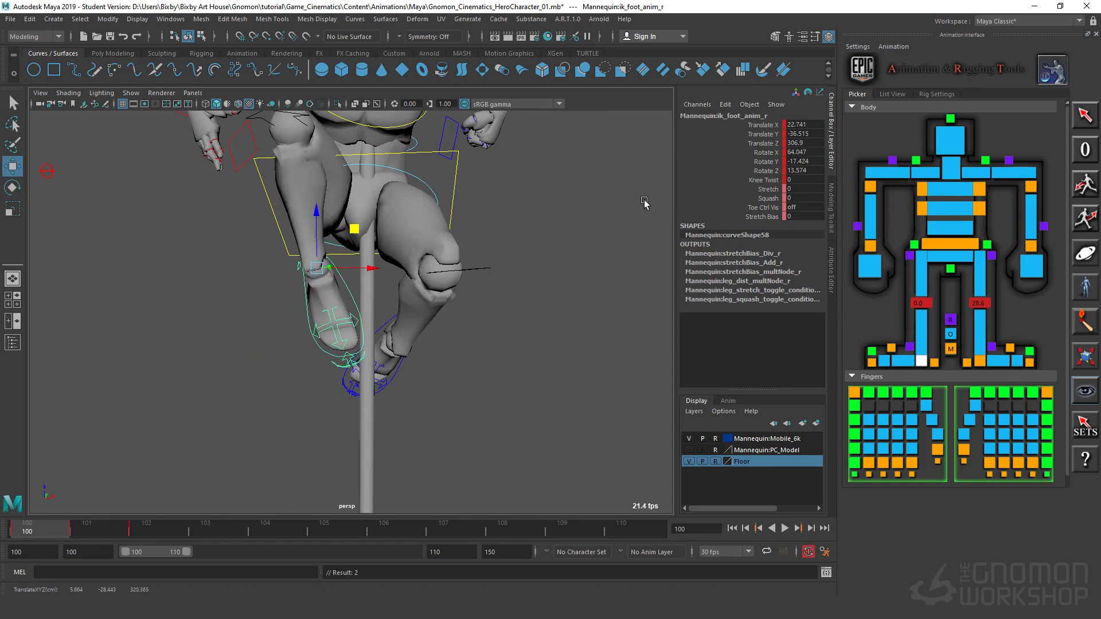
pyautogui.moveTo(598, 259); pyautogui.dragTo(545, 278, button='middle')
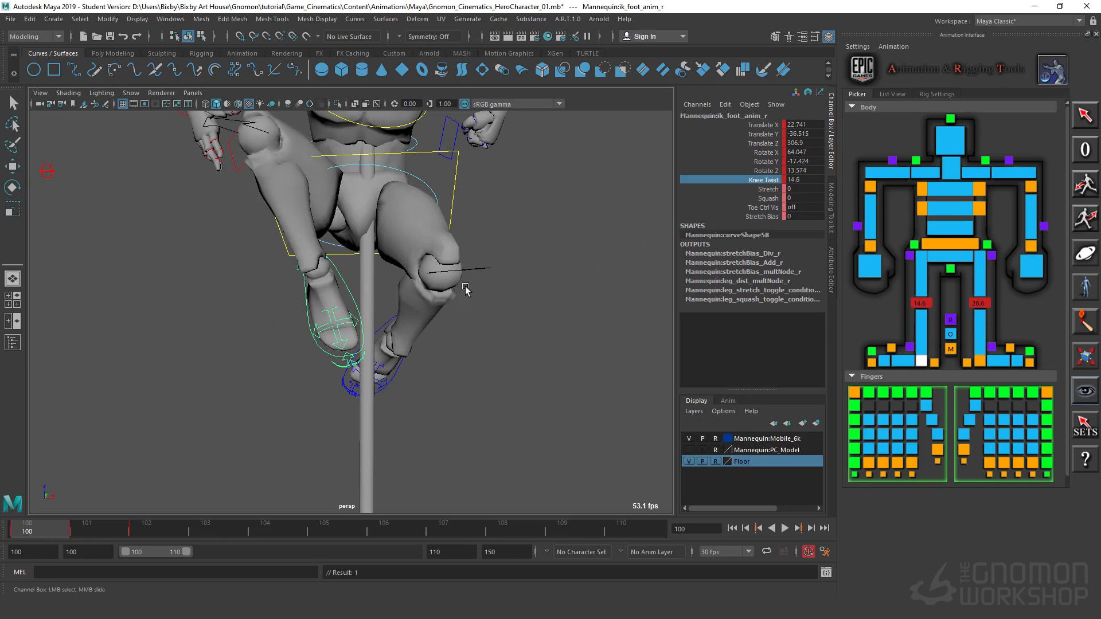
pyautogui.keyDown('alt'); pyautogui.moveTo(501, 321); pyautogui.dragTo(357, 268); pyautogui.keyUp('alt')
pyautogui.keyDown('alt'); pyautogui.moveTo(419, 359); pyautogui.dragTo(305, 344); pyautogui.keyUp('alt')
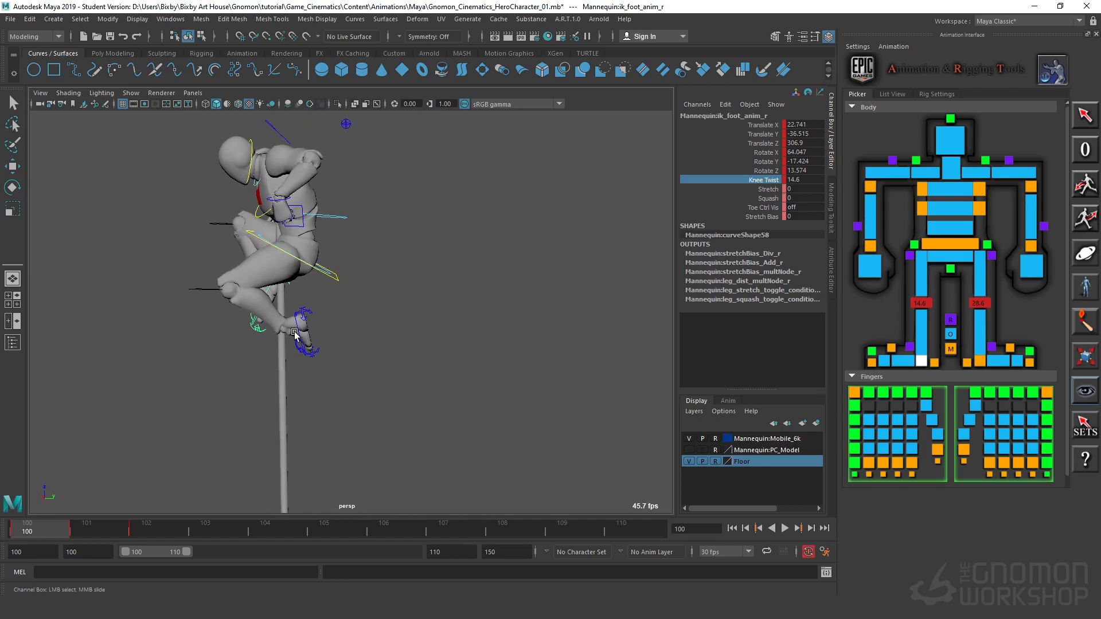
# Step: Set the left IK foot control's Knee Twist to 43.7
pyautogui.click(298, 335)
pyautogui.press('w')
pyautogui.keyDown('alt'); pyautogui.moveTo(330, 403); pyautogui.dragTo(393, 405, button='right'); pyautogui.keyUp('alt')
pyautogui.keyDown('alt'); pyautogui.moveTo(394, 405); pyautogui.dragTo(484, 388); pyautogui.keyUp('alt')
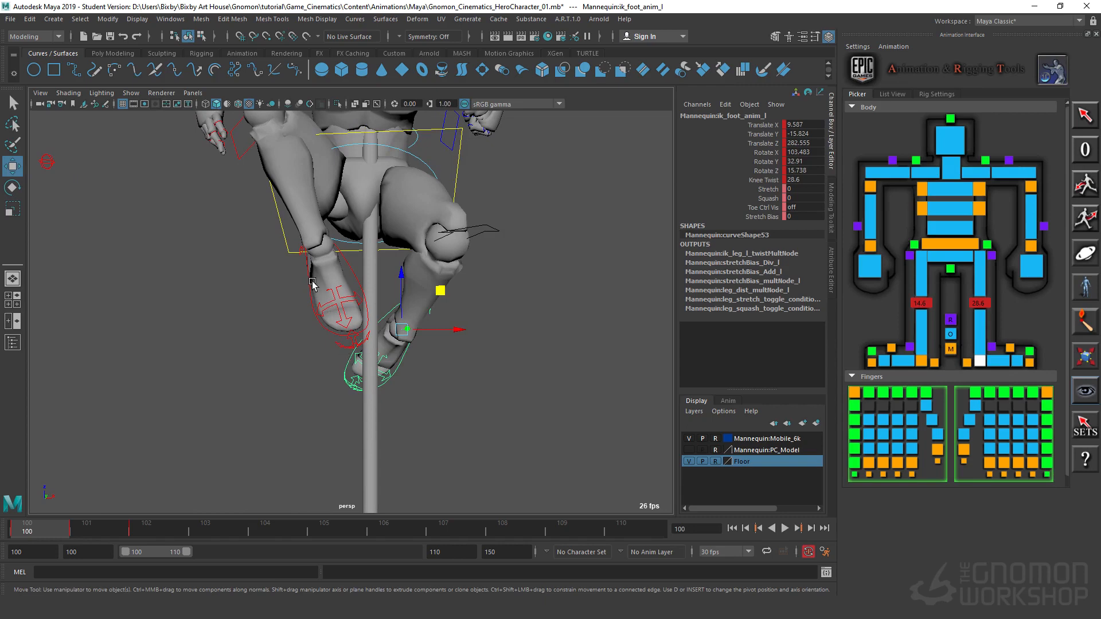
pyautogui.click(776, 183)
pyautogui.moveTo(539, 252); pyautogui.dragTo(623, 263, button='middle')
# Step: Move the left IK foot control along its Y axis to about Translate Y -24
pyautogui.keyDown('alt'); pyautogui.moveTo(498, 447); pyautogui.dragTo(423, 447); pyautogui.keyUp('alt')
pyautogui.keyDown('alt'); pyautogui.moveTo(423, 446); pyautogui.dragTo(36, 363, button='right'); pyautogui.keyUp('alt')
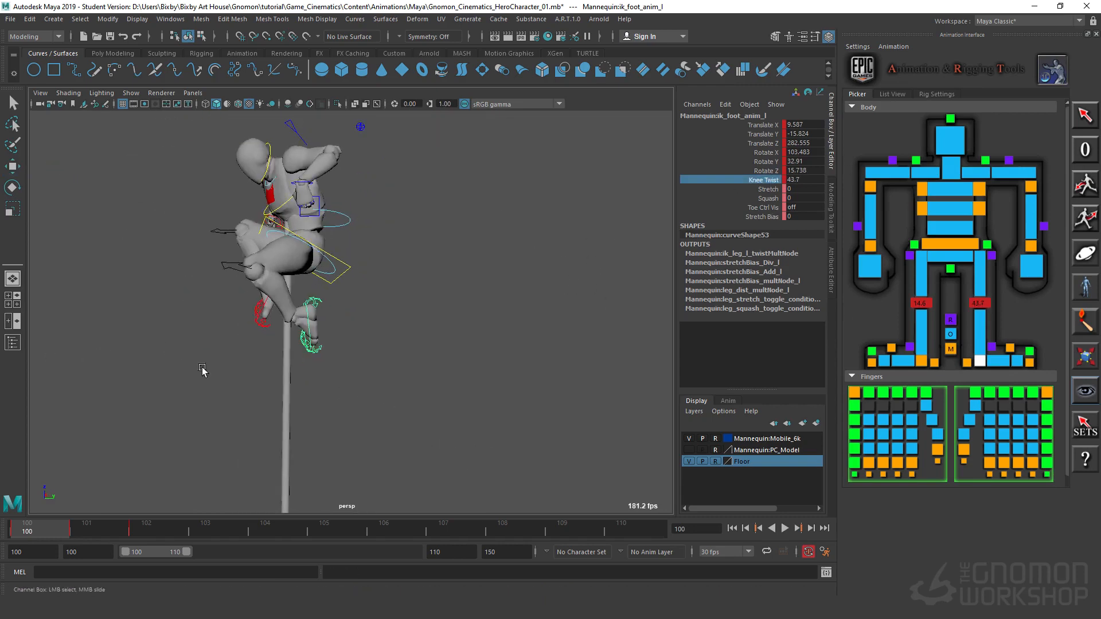
pyautogui.press('w')
pyautogui.moveTo(350, 319); pyautogui.dragTo(339, 319)
pyautogui.keyDown('alt'); pyautogui.moveTo(248, 393); pyautogui.dragTo(322, 401); pyautogui.keyUp('alt')
# Step: Rotate the left IK foot control to about X 104.4, Y 37.9, Z 17.3
pyautogui.click(385, 258)
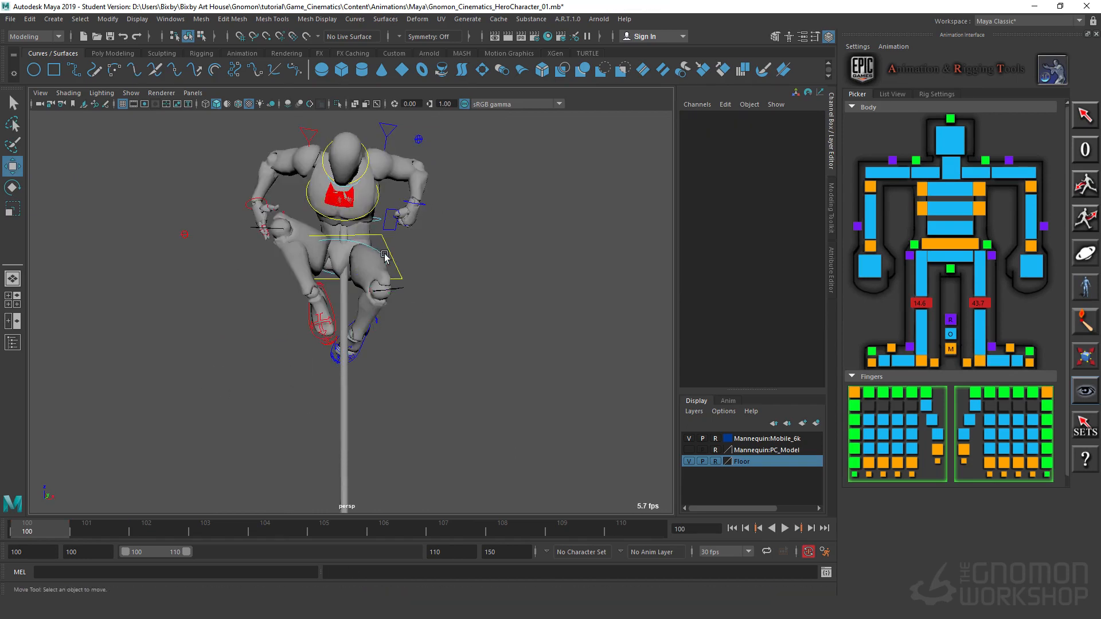
pyautogui.click(383, 256)
pyautogui.keyDown('alt'); pyautogui.moveTo(444, 374); pyautogui.dragTo(368, 374); pyautogui.keyUp('alt')
pyautogui.keyDown('alt'); pyautogui.moveTo(369, 374); pyautogui.dragTo(427, 370, button='right'); pyautogui.keyUp('alt')
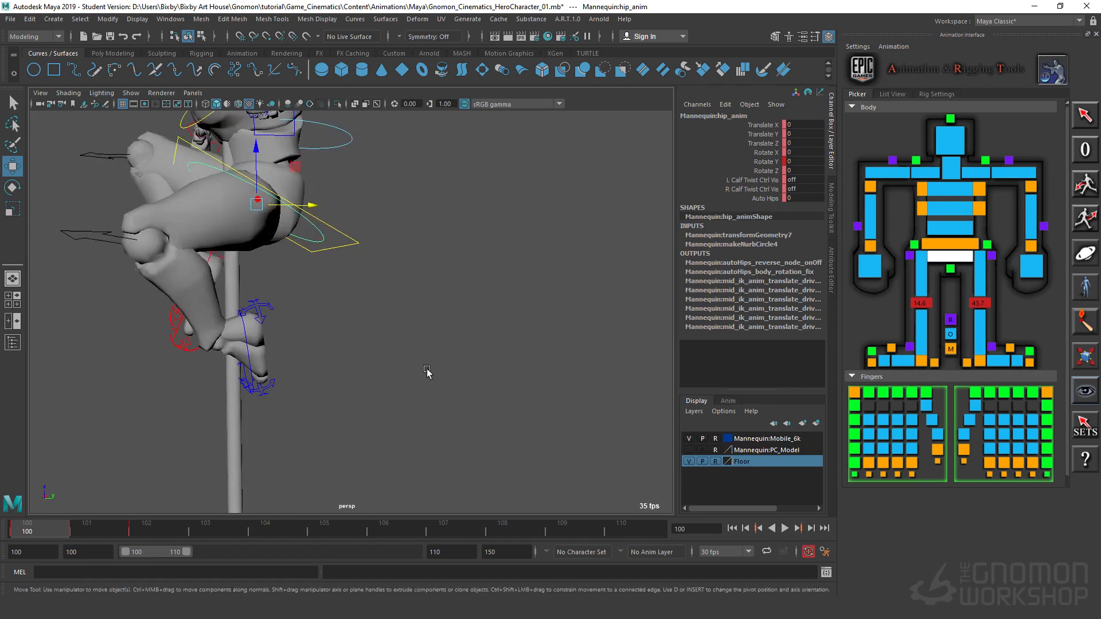
pyautogui.click(246, 348)
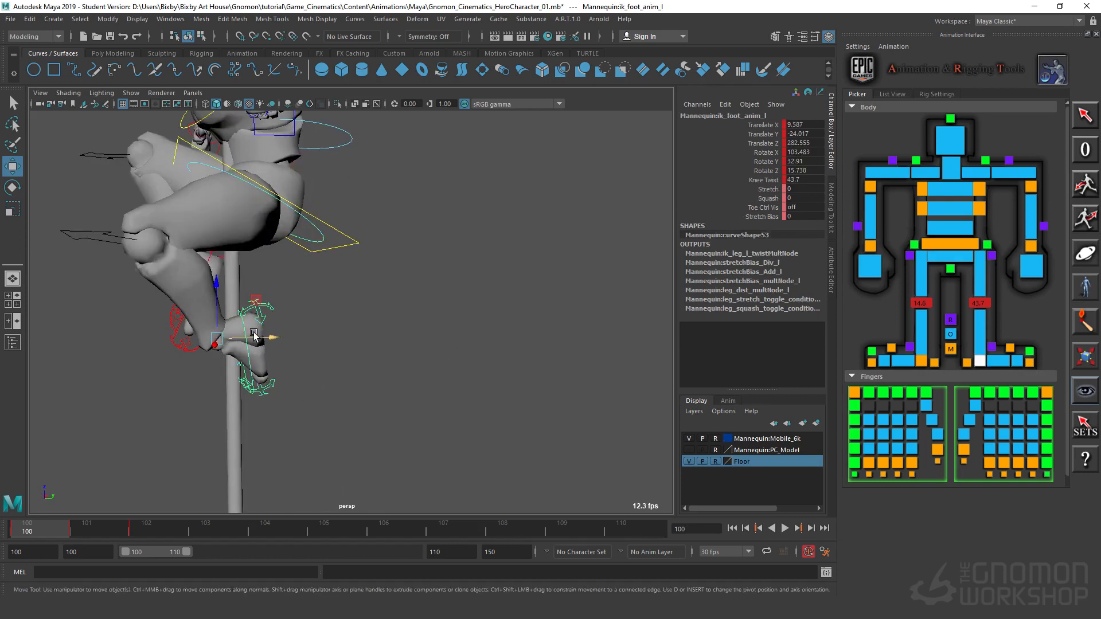
pyautogui.press('e')
pyautogui.moveTo(220, 346); pyautogui.dragTo(227, 338)
pyautogui.keyDown('alt'); pyautogui.moveTo(130, 424); pyautogui.dragTo(425, 438); pyautogui.keyUp('alt')
# Step: Nudge the left foot to about Translate Y -23.1 and check the whole pose against the pole
pyautogui.press('w')
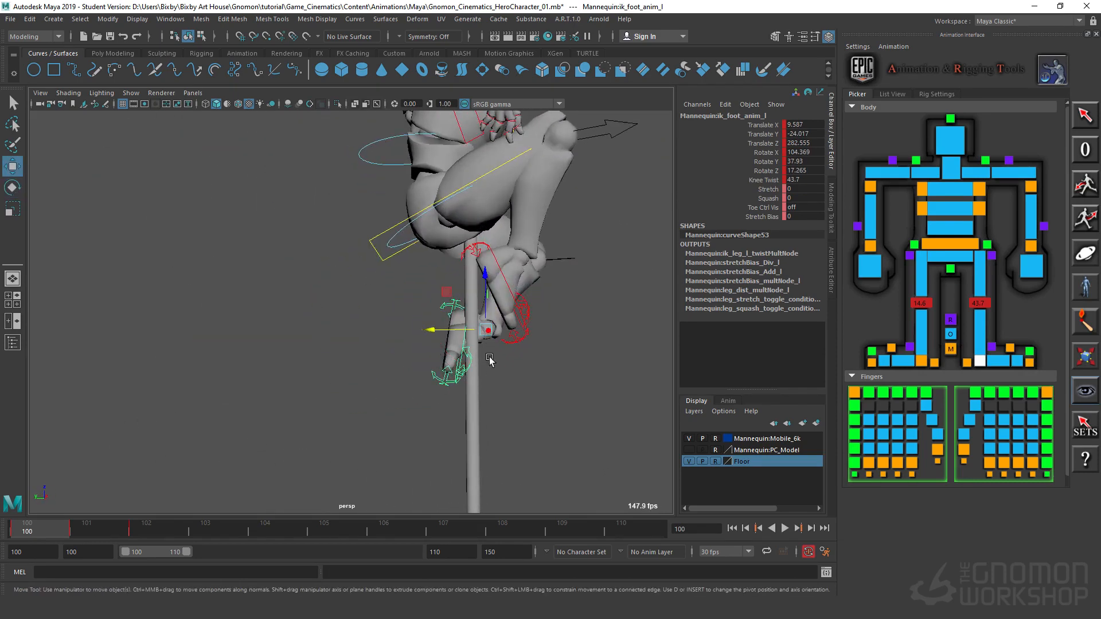
pyautogui.moveTo(436, 338); pyautogui.dragTo(432, 336)
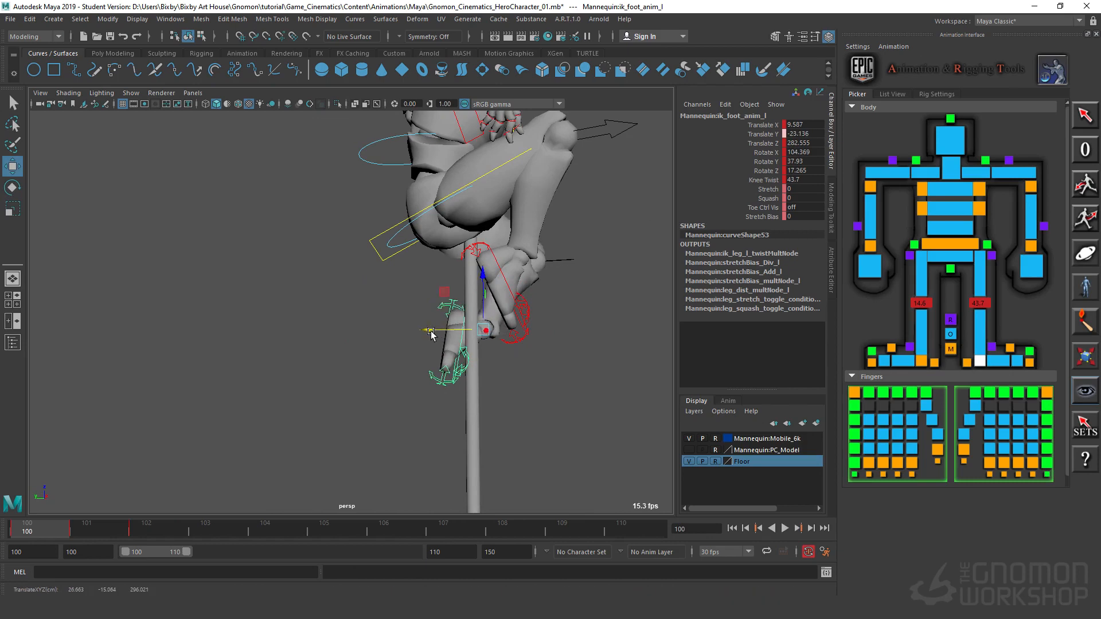
pyautogui.keyDown('alt'); pyautogui.moveTo(488, 358); pyautogui.dragTo(402, 386); pyautogui.keyUp('alt')
pyautogui.keyDown('alt'); pyautogui.moveTo(401, 386); pyautogui.dragTo(465, 363, button='right'); pyautogui.keyUp('alt')
pyautogui.keyDown('alt'); pyautogui.moveTo(464, 363); pyautogui.dragTo(520, 361); pyautogui.keyUp('alt')
pyautogui.keyDown('alt'); pyautogui.moveTo(520, 361); pyautogui.dragTo(527, 417, button='right'); pyautogui.keyUp('alt')
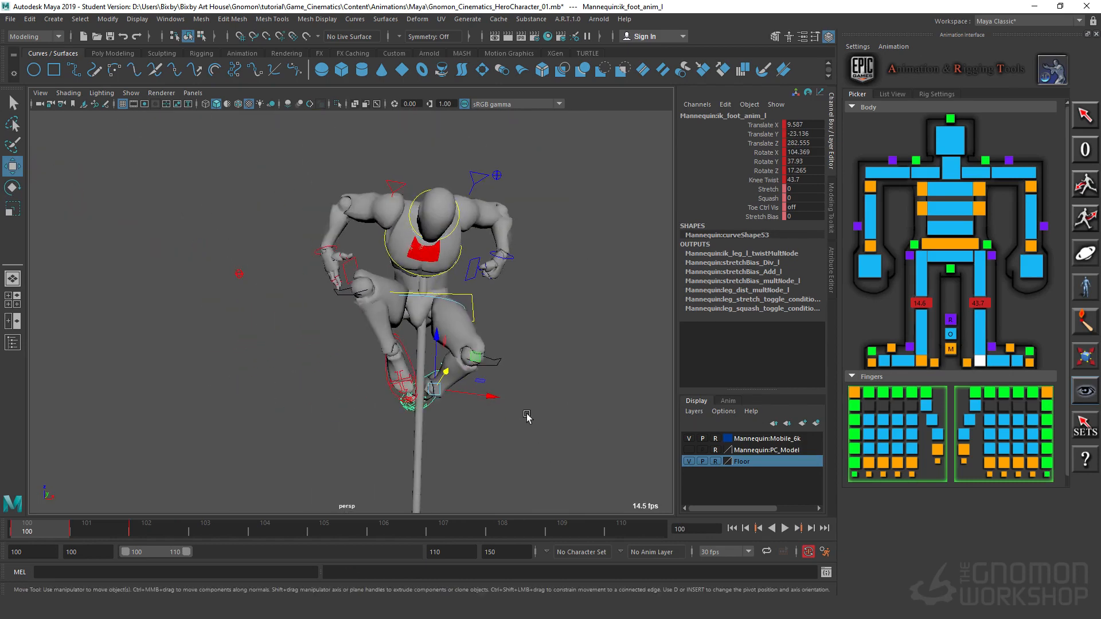
pyautogui.moveTo(527, 418)
pyautogui.keyDown('alt'); pyautogui.mouseDown()
pyautogui.moveTo(496, 412)
pyautogui.moveTo(528, 408)
pyautogui.mouseUp(); pyautogui.keyUp('alt')
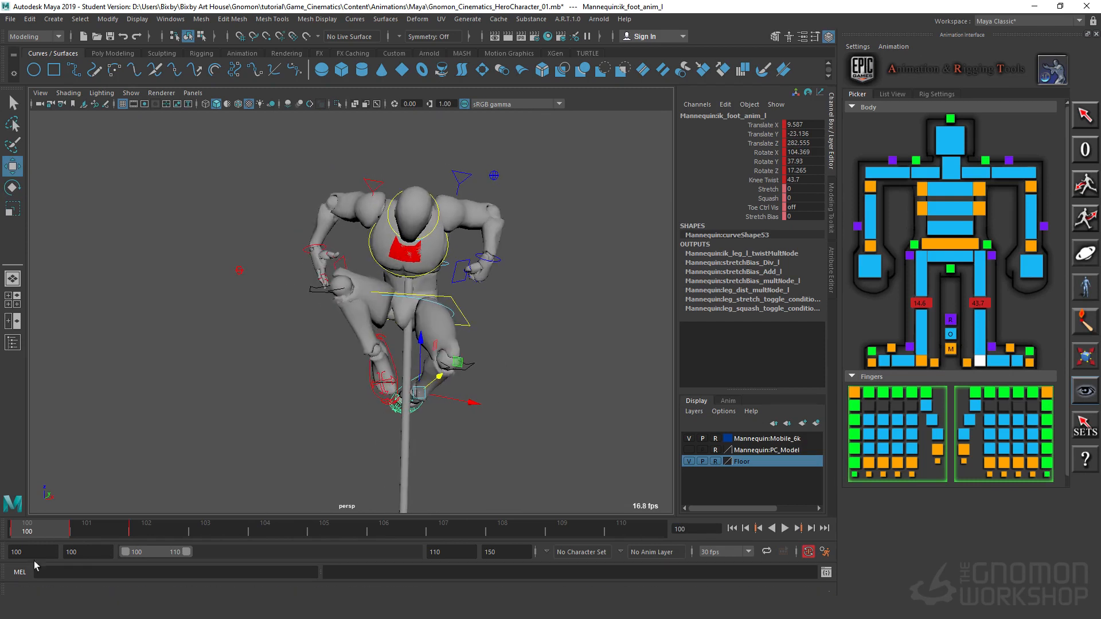
# Step: Step between frames 100 and 101 and play the animation to check the drop along the pole
pyautogui.moveTo(30, 533); pyautogui.dragTo(89, 536)
pyautogui.keyDown('alt'); pyautogui.moveTo(532, 334); pyautogui.dragTo(251, 357, button='right'); pyautogui.keyUp('alt')
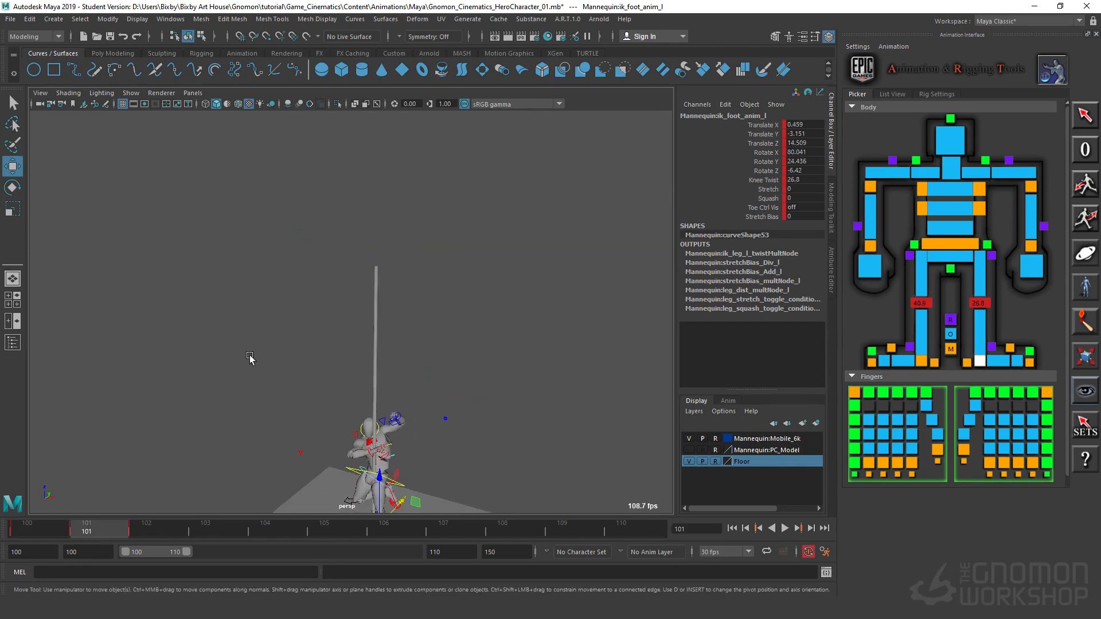
pyautogui.keyDown('alt'); pyautogui.moveTo(426, 329); pyautogui.dragTo(418, 193, button='middle'); pyautogui.keyUp('alt')
pyautogui.keyDown('alt'); pyautogui.moveTo(480, 325); pyautogui.dragTo(462, 303); pyautogui.keyUp('alt')
pyautogui.press('.')
pyautogui.press(',')
pyautogui.hotkey('alt', 'v')
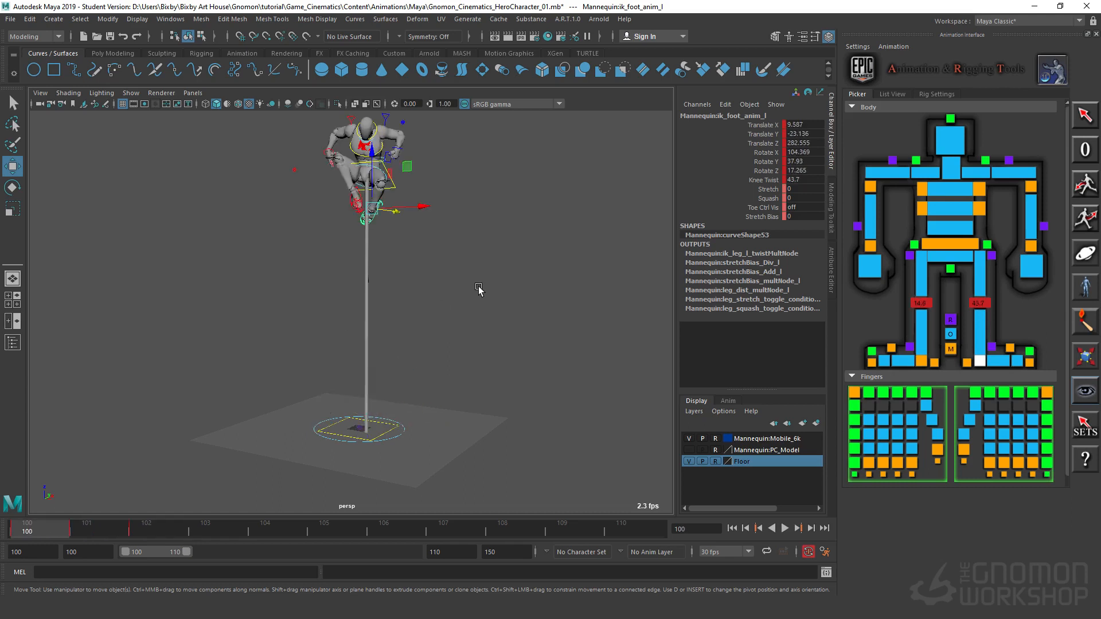
# Step: Check the frame 100 pose from side and front, and save the scene incrementally as Gnomon_Cinematics_HeroCharacter_02.mb
pyautogui.keyDown('alt'); pyautogui.moveTo(497, 381); pyautogui.dragTo(436, 385); pyautogui.keyUp('alt')
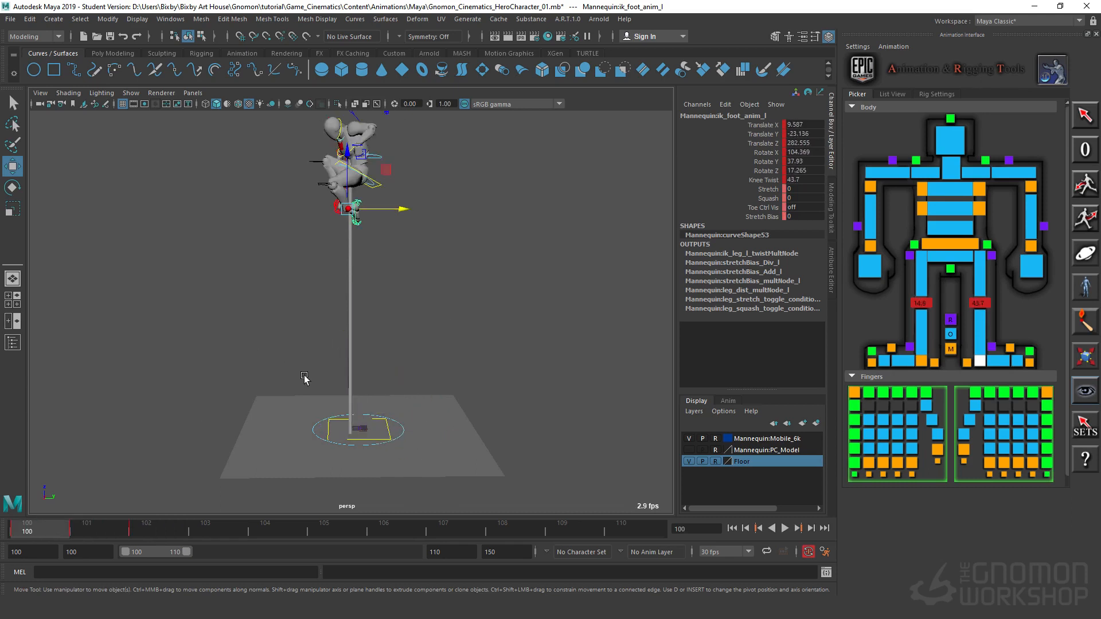
pyautogui.keyDown('alt'); pyautogui.moveTo(296, 304); pyautogui.dragTo(355, 302); pyautogui.keyUp('alt')
pyautogui.keyDown('alt'); pyautogui.moveTo(356, 302); pyautogui.dragTo(437, 399, button='right'); pyautogui.keyUp('alt')
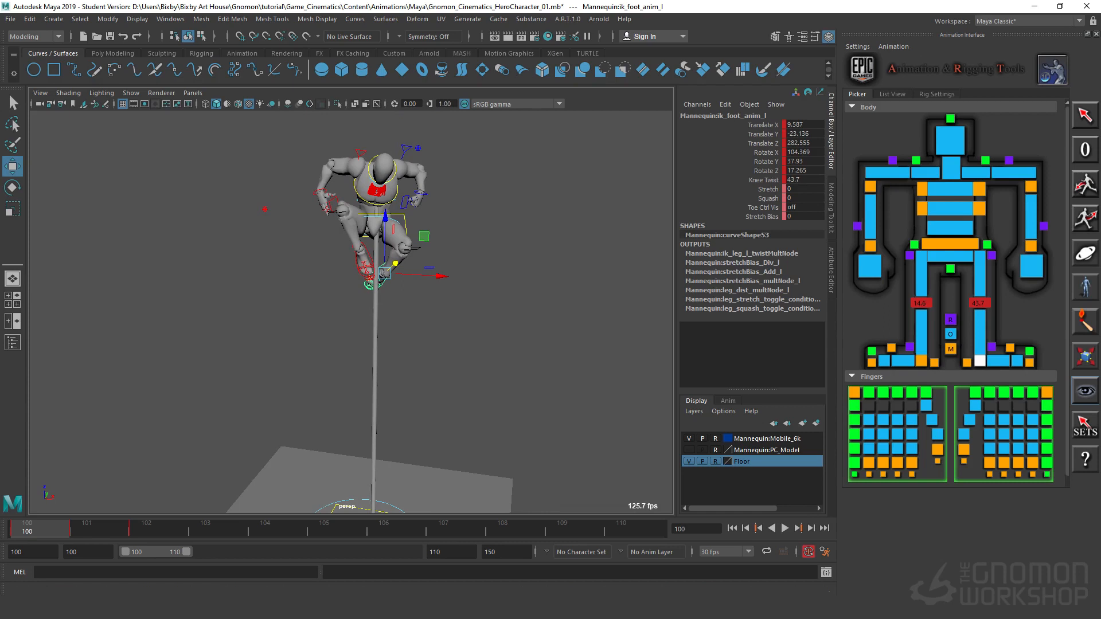
pyautogui.hotkey('ctrl', 'alt', 's')
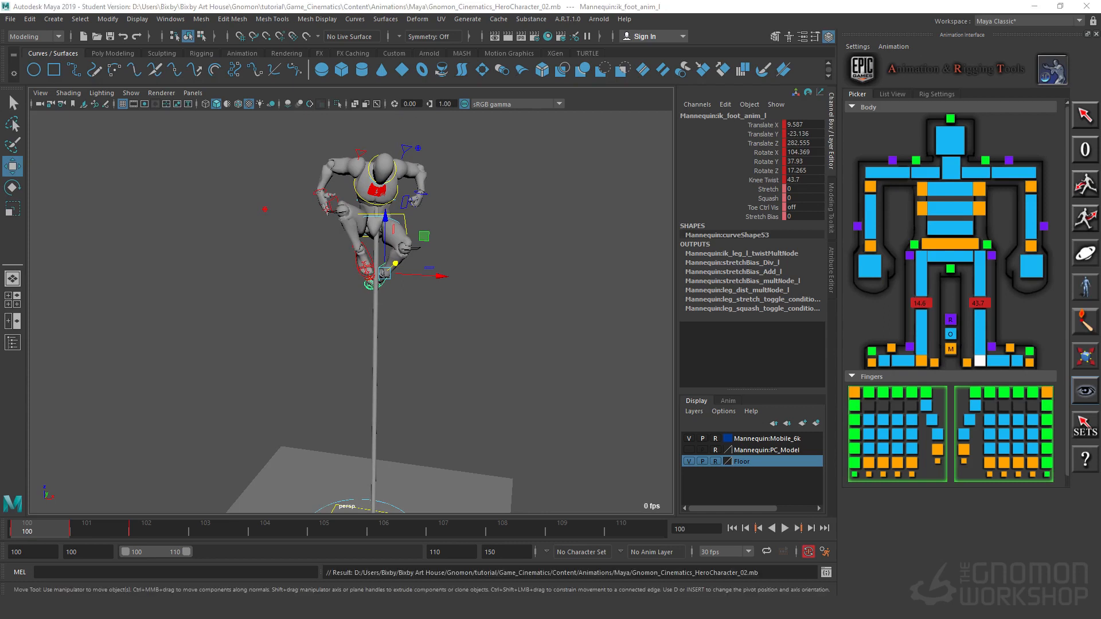
# Step: Rotate the hip control on frame 100 to about Rotate Y 14.8 and Z 0.6
pyautogui.keyDown('alt'); pyautogui.moveTo(460, 394); pyautogui.dragTo(492, 344); pyautogui.keyUp('alt')
pyautogui.scroll(5, 354, 303)
pyautogui.keyDown('alt'); pyautogui.moveTo(354, 302); pyautogui.dragTo(438, 313); pyautogui.keyUp('alt')
pyautogui.click(523, 262)
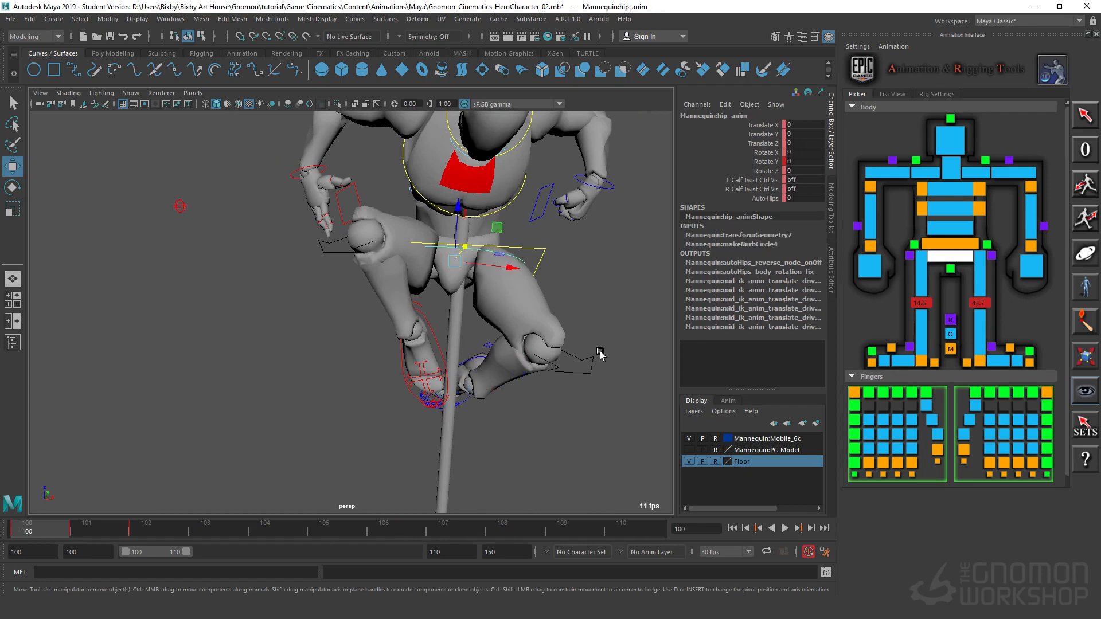
pyautogui.moveTo(594, 331)
pyautogui.keyDown('alt'); pyautogui.mouseDown()
pyautogui.moveTo(568, 339)
pyautogui.moveTo(593, 334)
pyautogui.mouseUp(); pyautogui.keyUp('alt')
pyautogui.press('e')
pyautogui.moveTo(480, 308); pyautogui.dragTo(469, 322)
pyautogui.moveTo(459, 241); pyautogui.dragTo(457, 248)
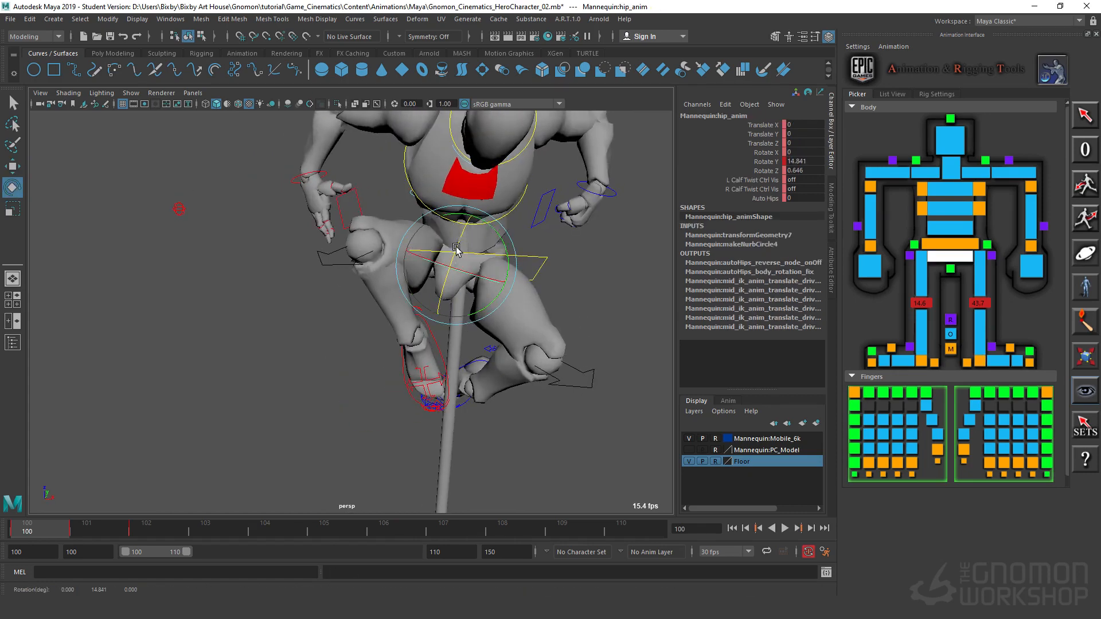
# Step: Move the left IK elbow control forward and slightly up, closer to the mannequin's shoulder
pyautogui.keyDown('alt'); pyautogui.moveTo(541, 262); pyautogui.dragTo(476, 321); pyautogui.keyUp('alt')
pyautogui.moveTo(372, 127); pyautogui.dragTo(370, 126)
pyautogui.keyDown('alt'); pyautogui.moveTo(374, 178); pyautogui.dragTo(415, 217); pyautogui.keyUp('alt')
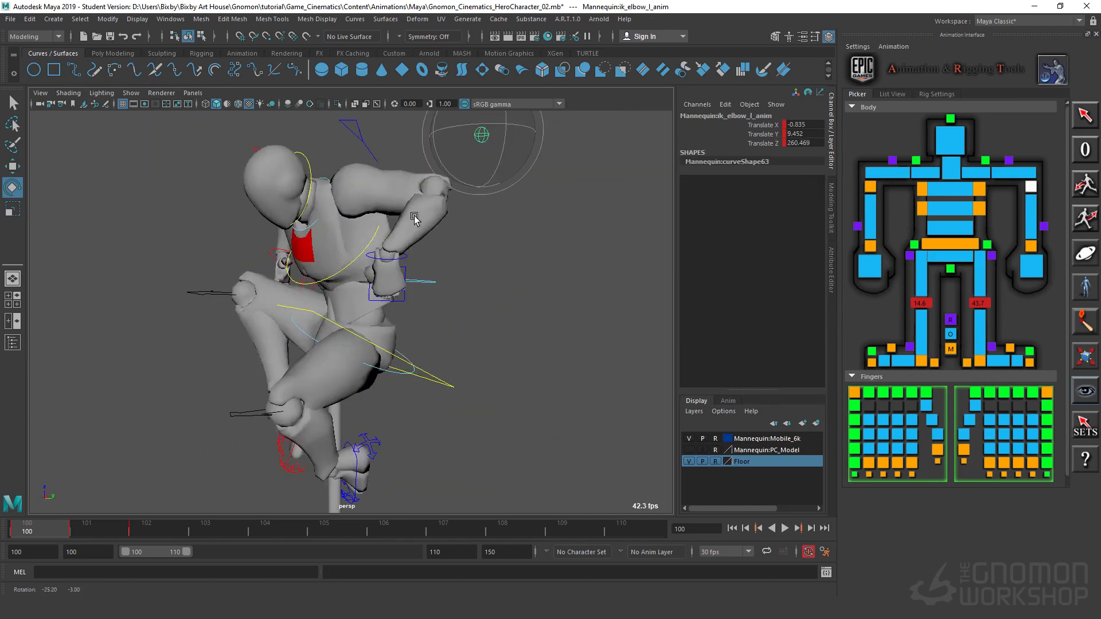
pyautogui.keyDown('alt'); pyautogui.moveTo(395, 229); pyautogui.dragTo(400, 292, button='middle'); pyautogui.keyUp('alt')
pyautogui.keyDown('alt'); pyautogui.moveTo(459, 263); pyautogui.dragTo(437, 226); pyautogui.keyUp('alt')
pyautogui.press('w')
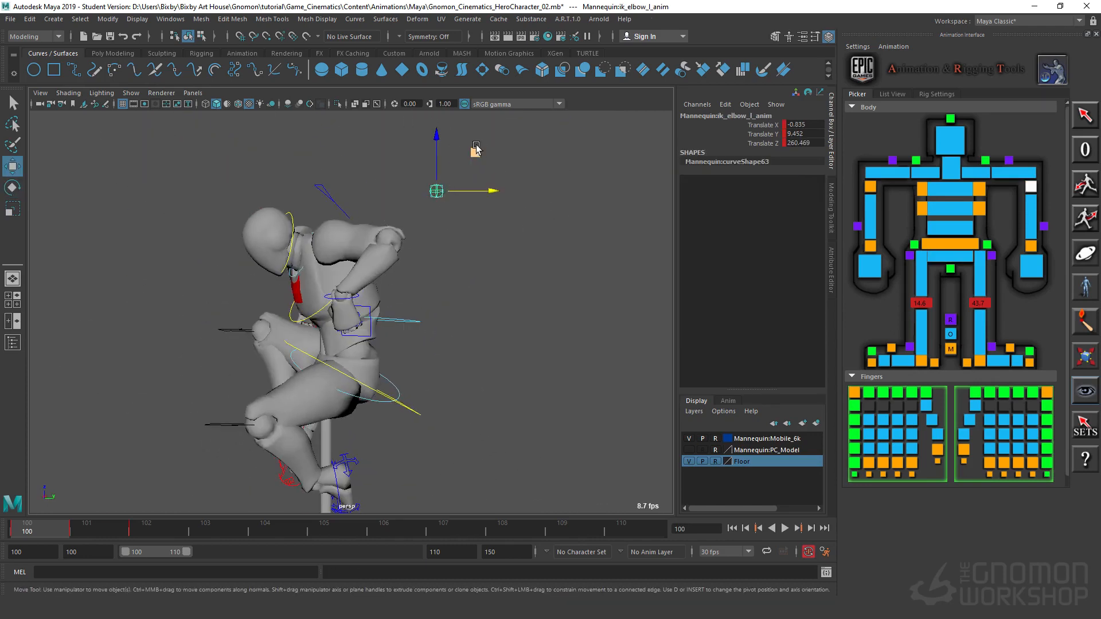
pyautogui.moveTo(476, 148); pyautogui.dragTo(449, 137)
# Step: Rotate the left IK wrist control to about X -190.5, Y 60.1, Z -171.1
pyautogui.keyDown('alt'); pyautogui.moveTo(423, 254); pyautogui.dragTo(362, 407); pyautogui.keyUp('alt')
pyautogui.click(540, 299)
pyautogui.press('e')
pyautogui.keyDown('alt'); pyautogui.moveTo(362, 408); pyautogui.dragTo(310, 243, button='middle'); pyautogui.keyUp('alt')
# Step: Rotate the heel control of the left foot slightly
pyautogui.keyDown('alt'); pyautogui.moveTo(410, 356); pyautogui.dragTo(486, 351); pyautogui.keyUp('alt')
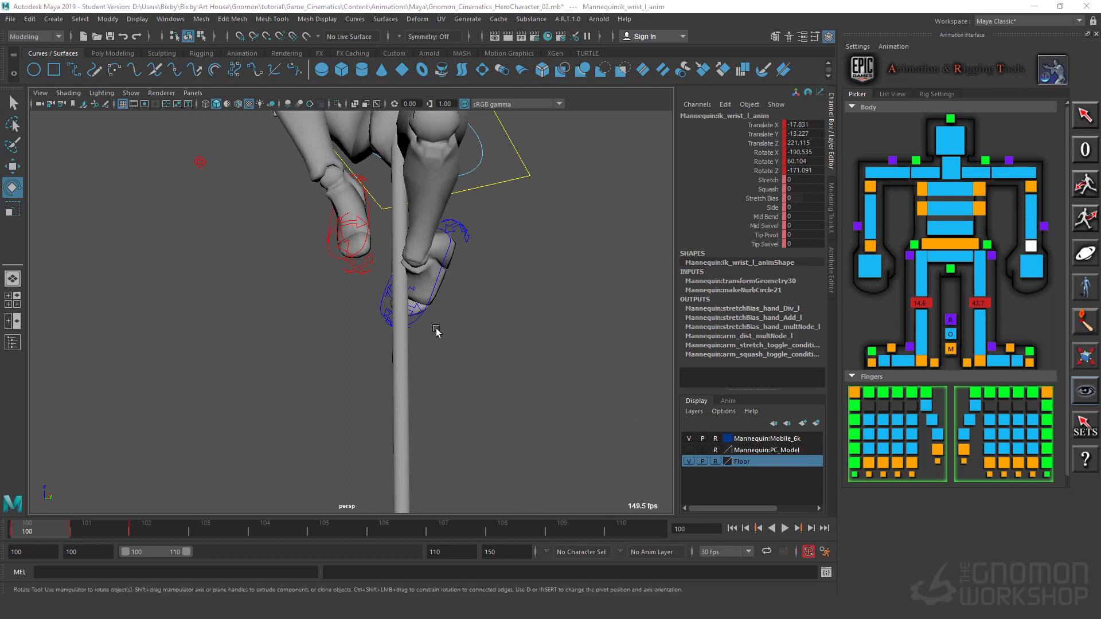
pyautogui.keyDown('alt'); pyautogui.moveTo(494, 329); pyautogui.dragTo(453, 300); pyautogui.keyUp('alt')
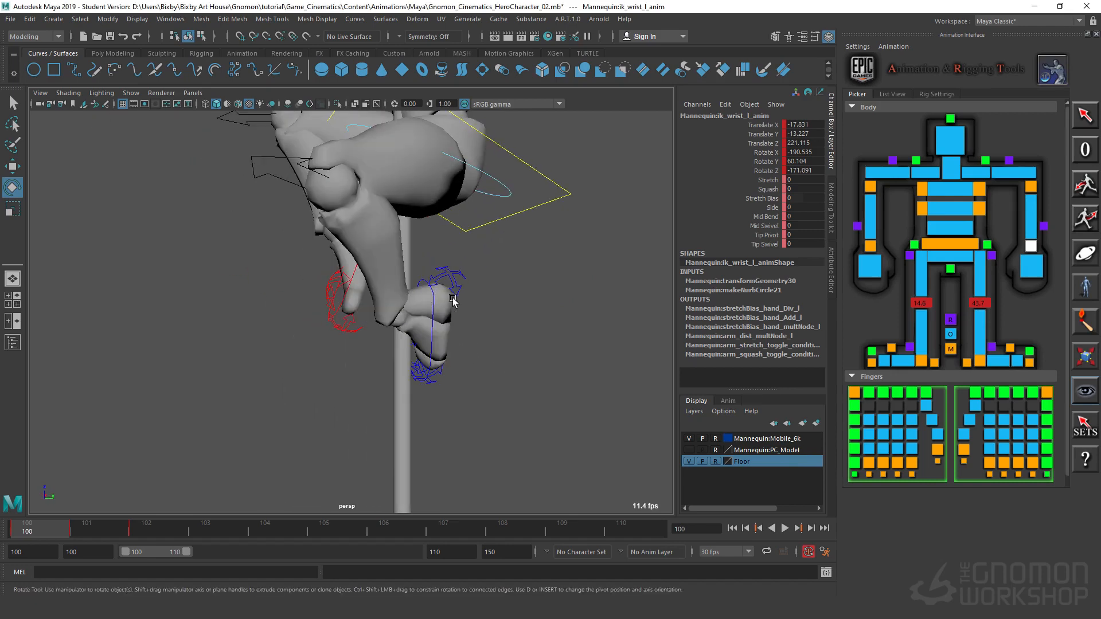
pyautogui.click(425, 275)
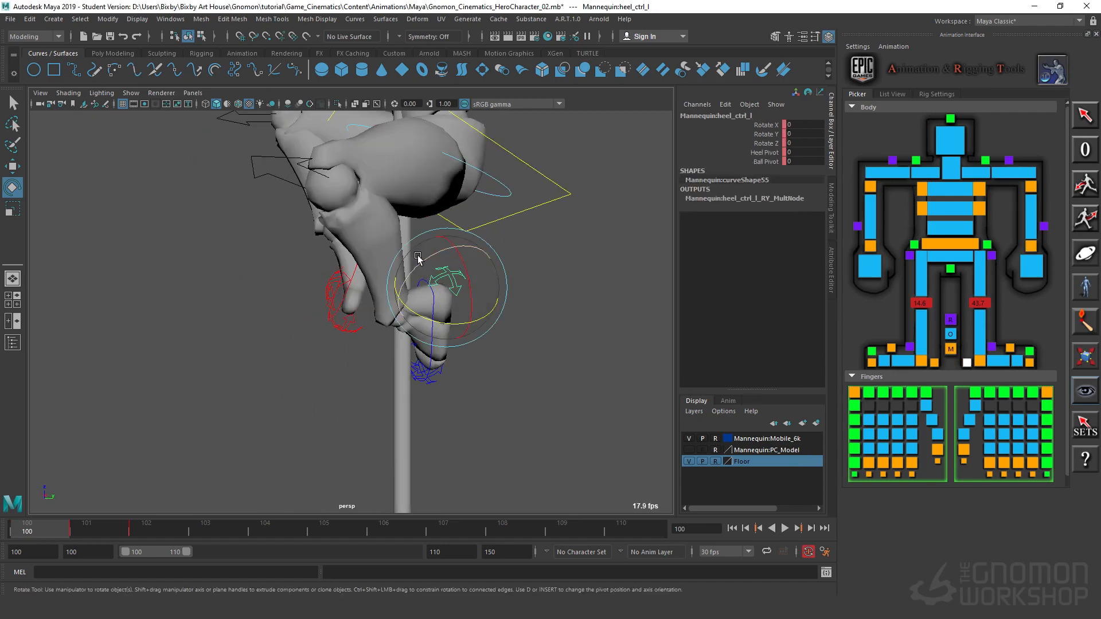
pyautogui.moveTo(418, 260); pyautogui.dragTo(416, 272)
# Step: Bend the left toes with the toe wiggle control to about Rotate X -16.7, Y -2.7, Z -48.5
pyautogui.keyDown('alt'); pyautogui.moveTo(442, 418); pyautogui.dragTo(418, 359); pyautogui.keyUp('alt')
pyautogui.click(420, 342)
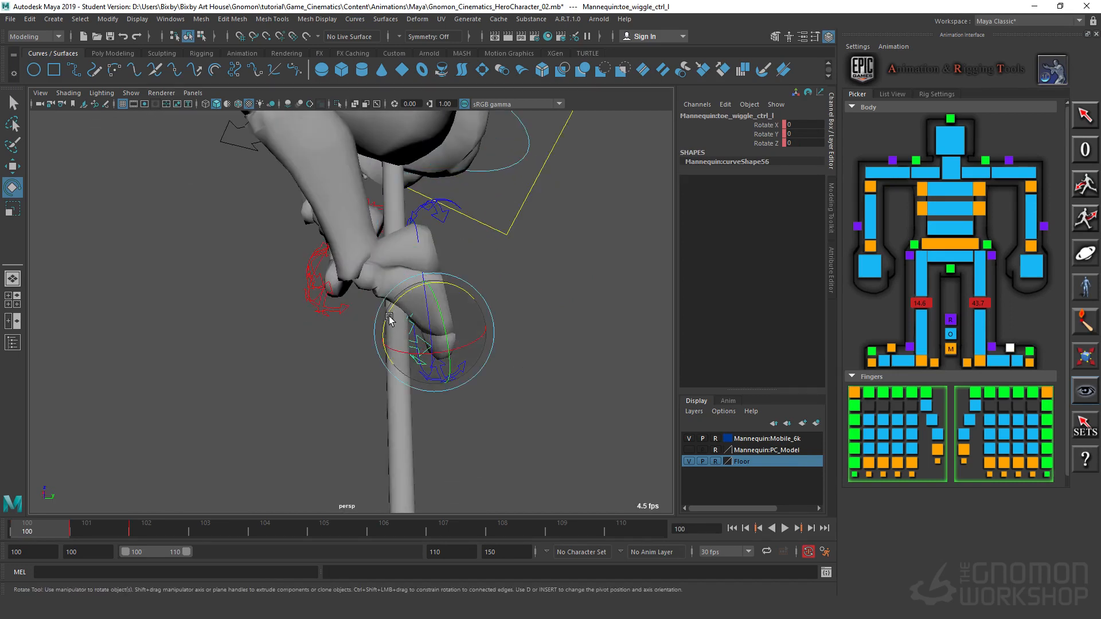
pyautogui.moveTo(386, 306); pyautogui.dragTo(378, 311)
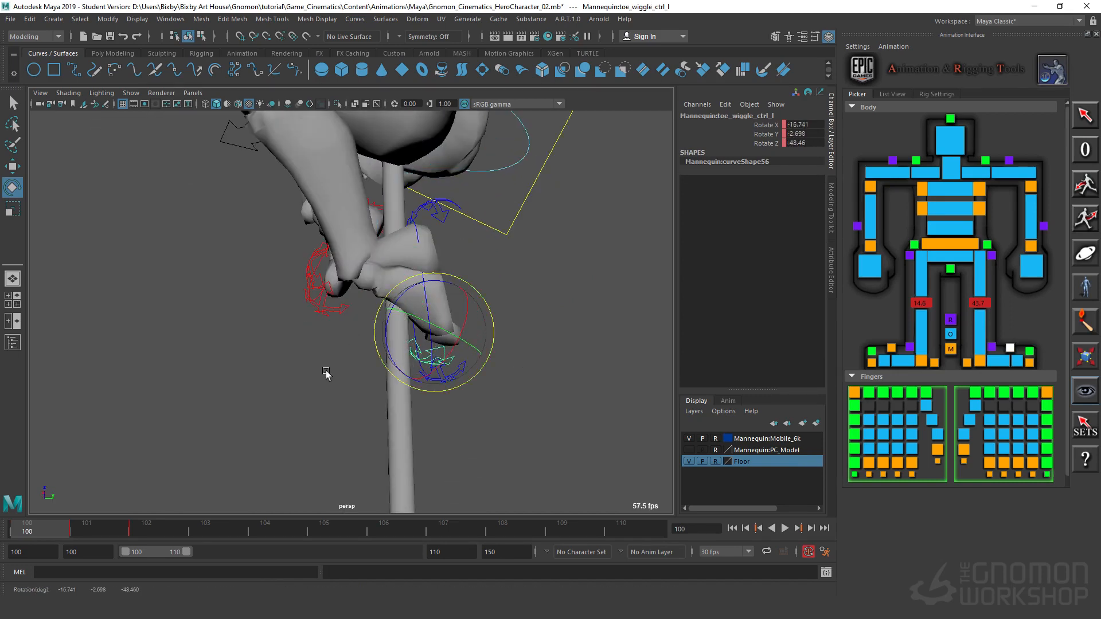
# Step: Bend the right toes with the toe wiggle control to about Rotate Z -33.7
pyautogui.keyDown('alt'); pyautogui.moveTo(326, 373); pyautogui.dragTo(439, 342); pyautogui.keyUp('alt')
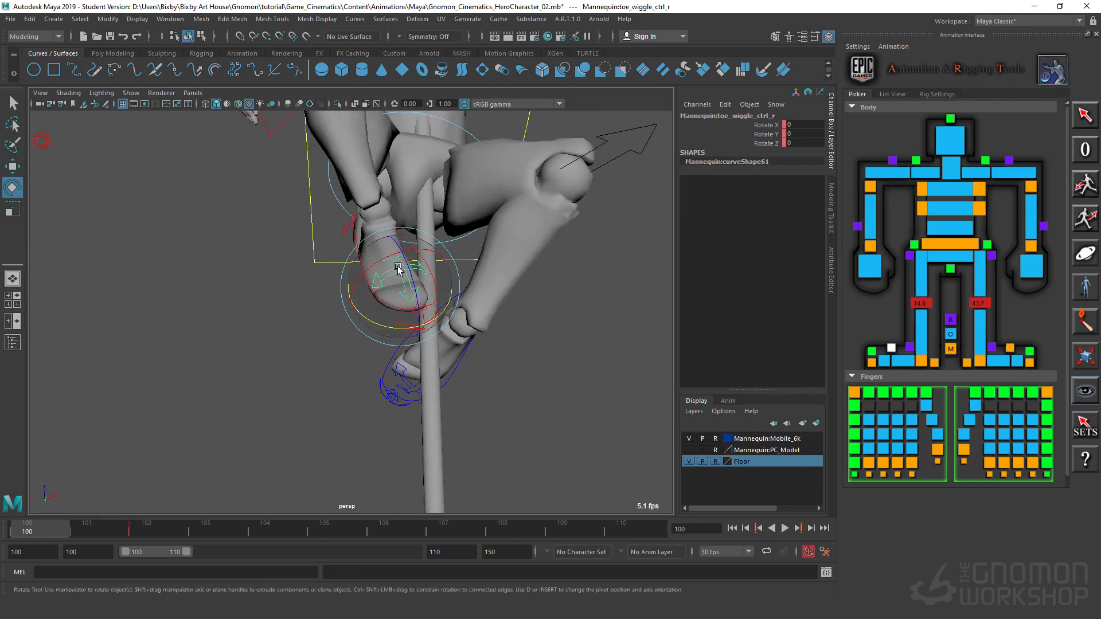
pyautogui.moveTo(398, 268); pyautogui.dragTo(363, 331)
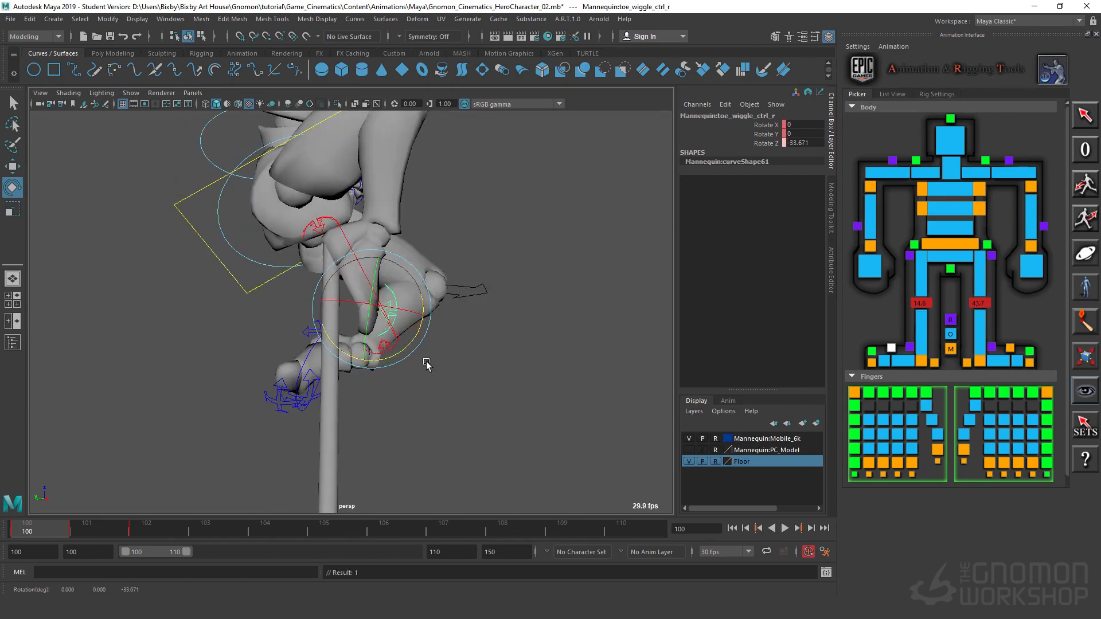
pyautogui.click(408, 351)
pyautogui.click(398, 346)
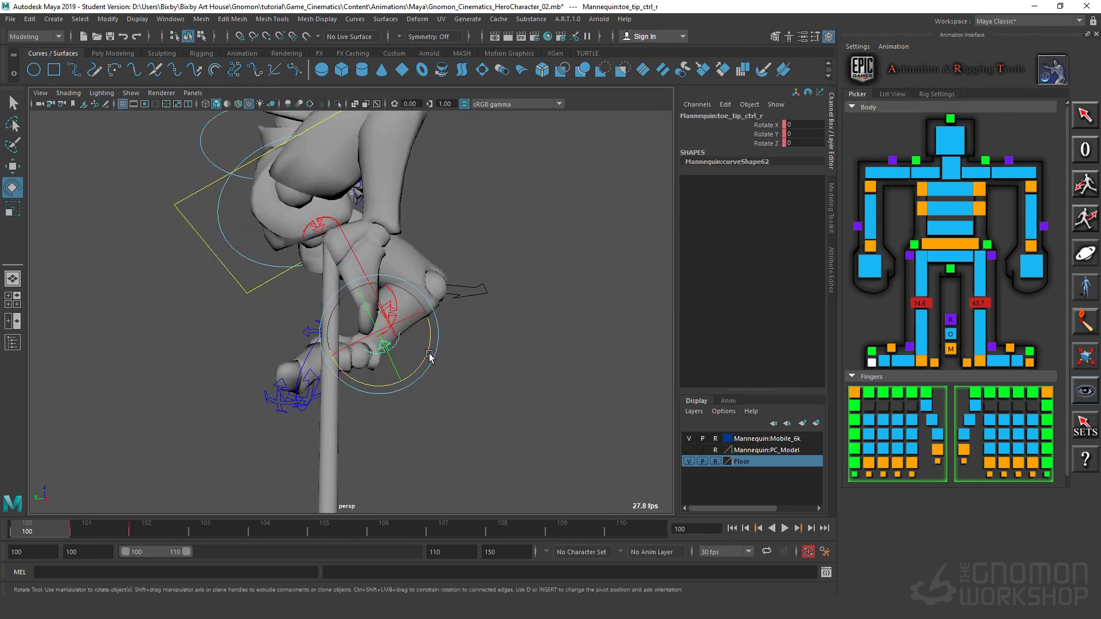
pyautogui.moveTo(430, 356); pyautogui.dragTo(491, 401)
pyautogui.keyDown('alt'); pyautogui.moveTo(491, 401); pyautogui.dragTo(406, 393, button='right'); pyautogui.keyUp('alt')
pyautogui.keyDown('alt'); pyautogui.moveTo(406, 394); pyautogui.dragTo(504, 307); pyautogui.keyUp('alt')
# Step: Set the left IK foot control's Knee Twist to 47 and check the legs from behind
pyautogui.click(398, 345)
pyautogui.click(369, 337)
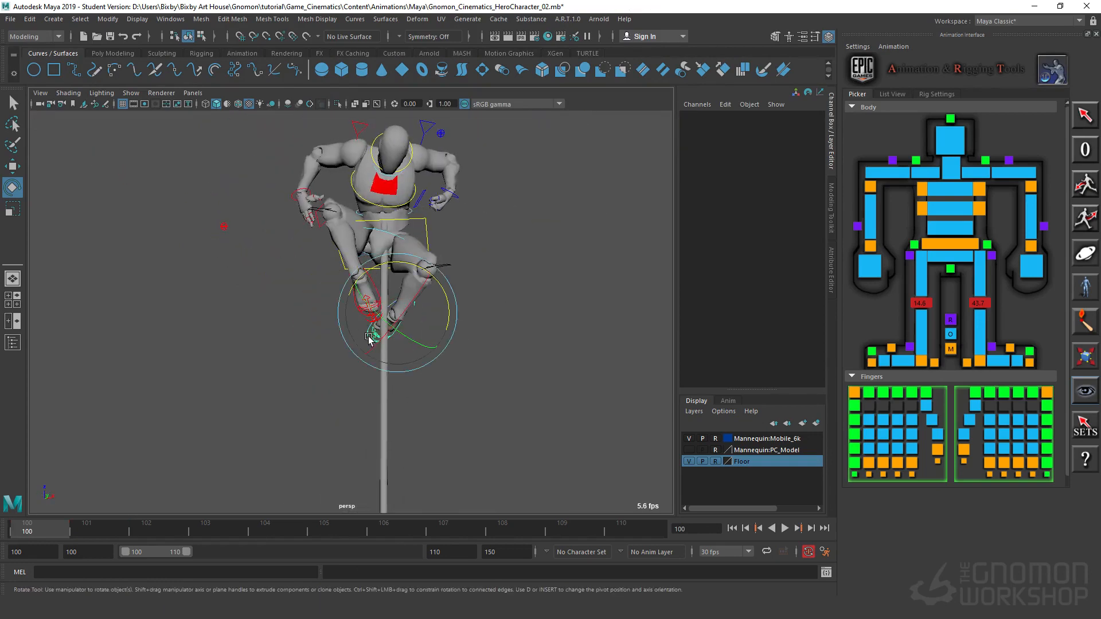
pyautogui.click(763, 180)
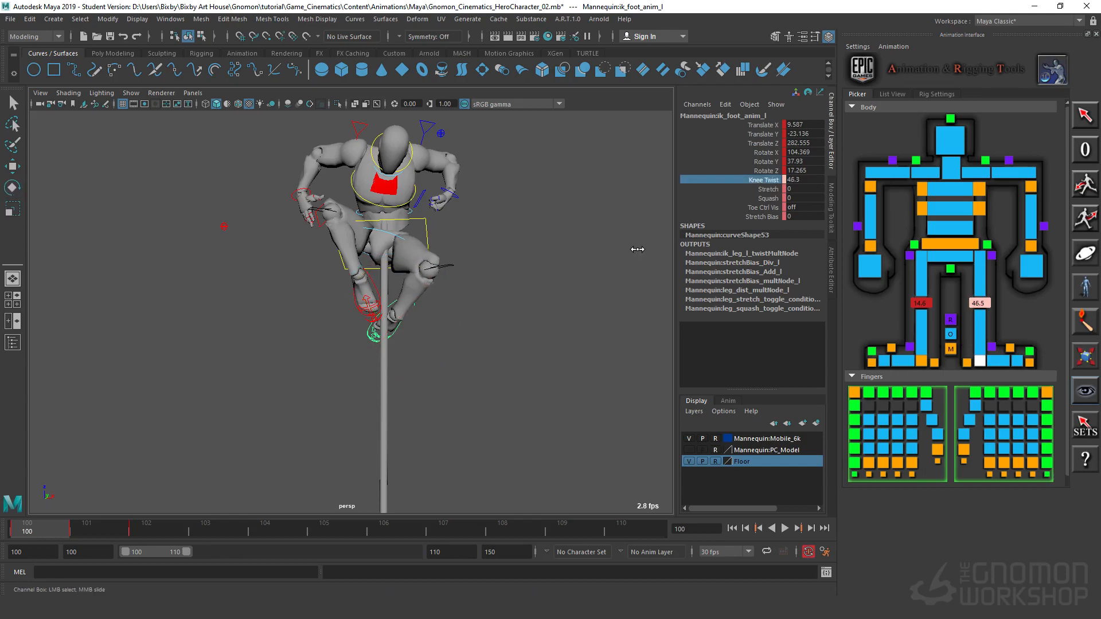
pyautogui.keyDown('alt'); pyautogui.moveTo(565, 301); pyautogui.dragTo(298, 336); pyautogui.keyUp('alt')
pyautogui.keyDown('alt'); pyautogui.moveTo(297, 336); pyautogui.dragTo(440, 290, button='right'); pyautogui.keyUp('alt')
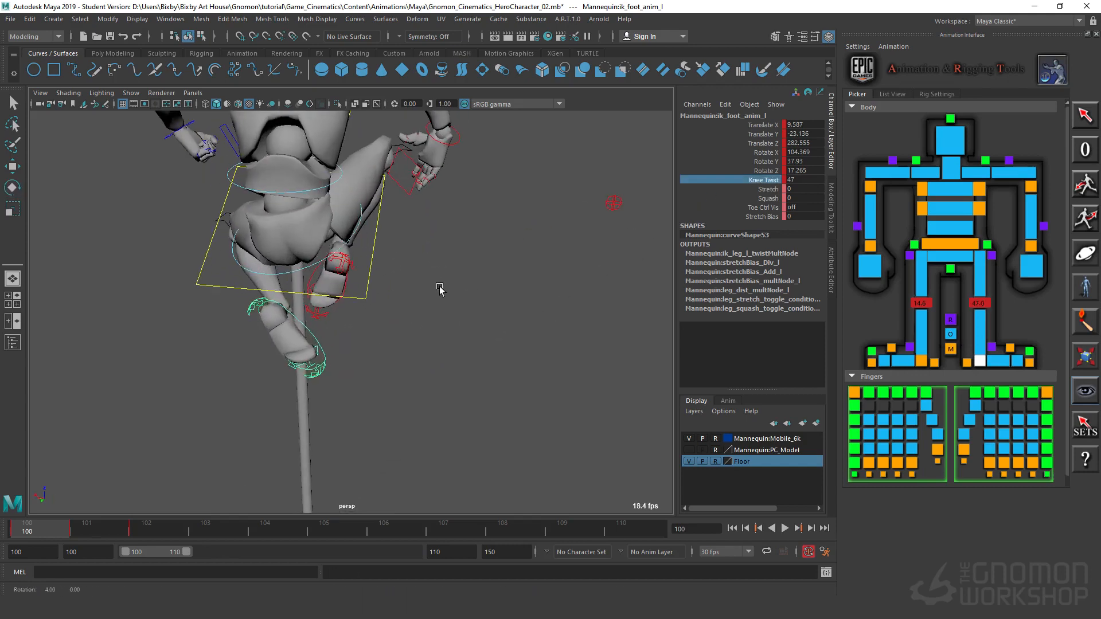
# Step: Rotate the hip control at frame 100 to about Rotate X -4.1, Y -13.2, Z -8.3
pyautogui.keyDown('alt'); pyautogui.moveTo(440, 290); pyautogui.dragTo(419, 397, button='middle'); pyautogui.keyUp('alt')
pyautogui.keyDown('alt'); pyautogui.moveTo(419, 398); pyautogui.dragTo(376, 359); pyautogui.keyUp('alt')
pyautogui.click(338, 322)
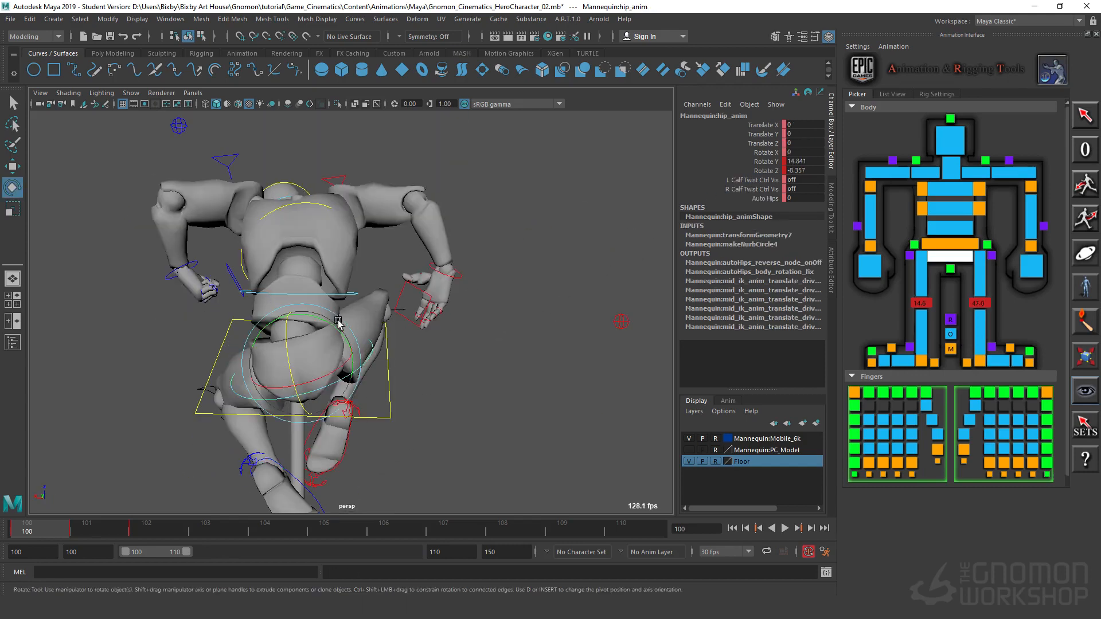
pyautogui.moveTo(331, 327); pyautogui.dragTo(341, 347)
pyautogui.moveTo(220, 417)
pyautogui.keyDown('alt'); pyautogui.mouseDown()
pyautogui.moveTo(439, 417)
pyautogui.moveTo(246, 418)
pyautogui.moveTo(214, 396)
pyautogui.mouseUp(); pyautogui.keyUp('alt')
pyautogui.moveTo(429, 376)
pyautogui.keyDown('alt'); pyautogui.mouseDown()
pyautogui.moveTo(438, 388)
pyautogui.moveTo(415, 389)
pyautogui.mouseUp(); pyautogui.keyUp('alt')
pyautogui.keyDown('alt'); pyautogui.moveTo(385, 298); pyautogui.dragTo(450, 383); pyautogui.keyUp('alt')
pyautogui.click(424, 378)
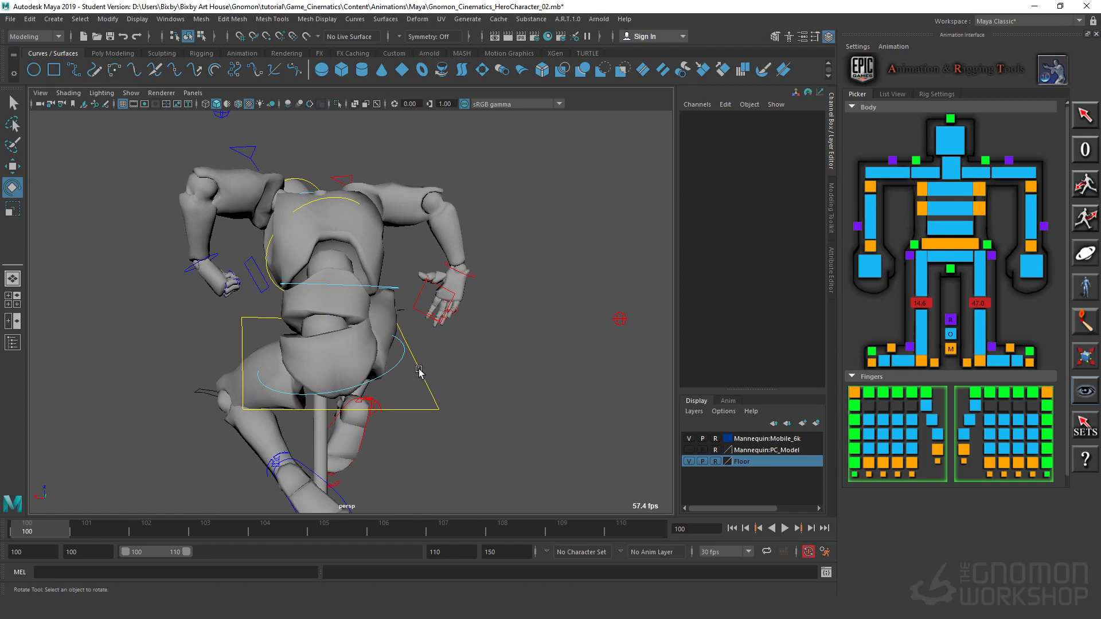
pyautogui.click(400, 362)
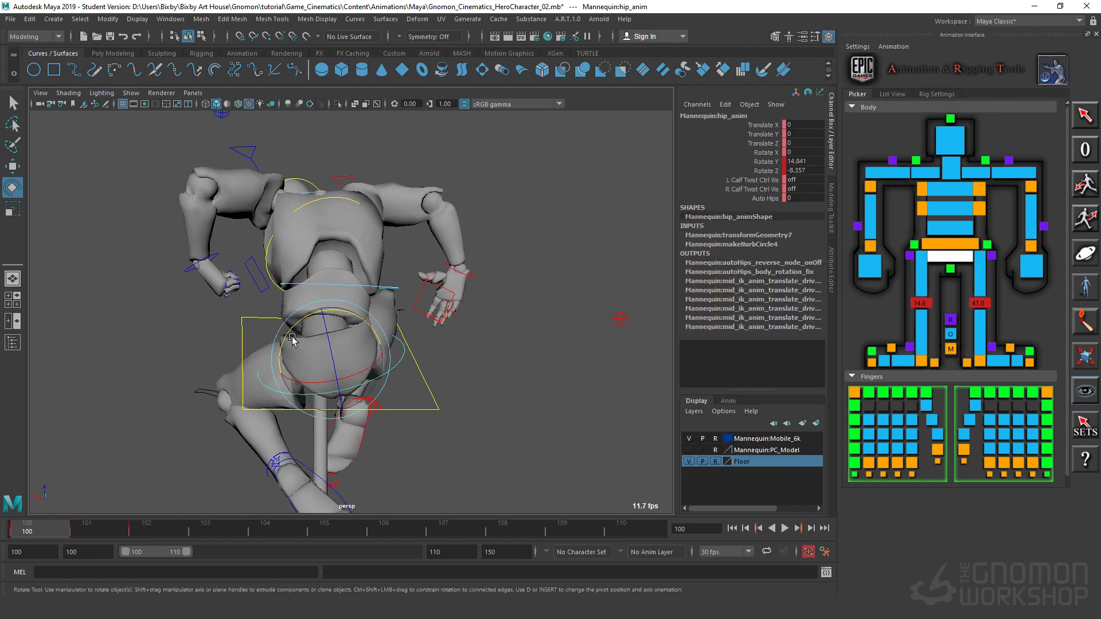
pyautogui.moveTo(287, 331)
pyautogui.mouseDown()
pyautogui.moveTo(303, 308)
pyautogui.moveTo(294, 320)
pyautogui.mouseUp()
pyautogui.keyDown('alt'); pyautogui.moveTo(418, 429); pyautogui.dragTo(465, 340); pyautogui.keyUp('alt')
# Step: Compare the neighbouring key poses, and at frame 101 rotate the hip control to about Rotate Y 28.6
pyautogui.press('.')
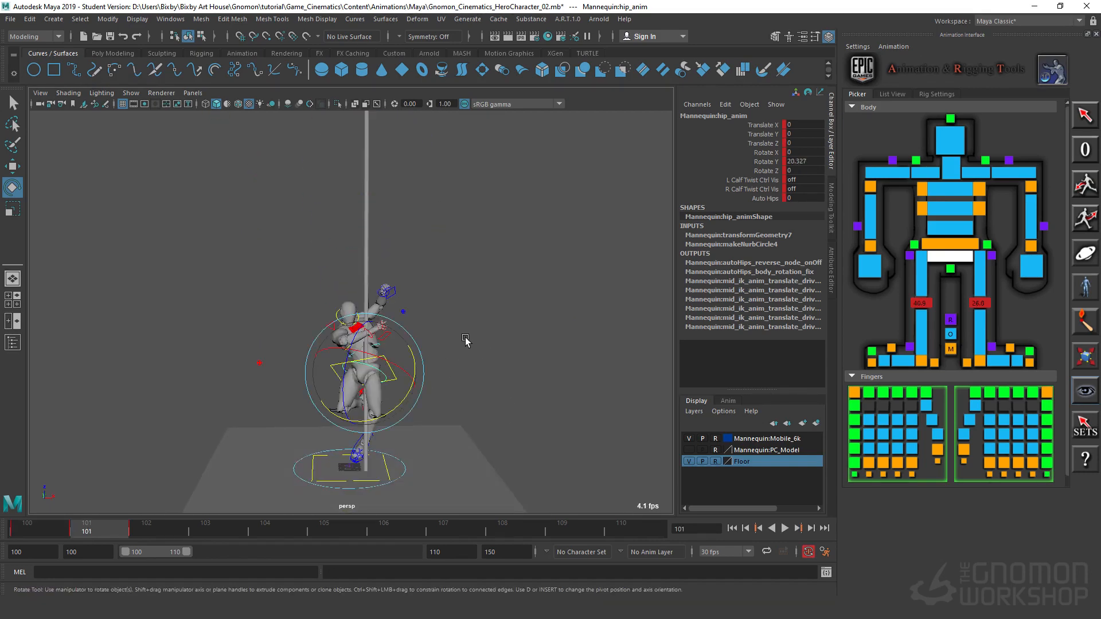
pyautogui.press(',')
pyautogui.press('.')
pyautogui.press('.')
pyautogui.press(',')
pyautogui.scroll(1, 498, 459)
pyautogui.keyDown('alt'); pyautogui.moveTo(480, 431); pyautogui.dragTo(467, 368, button='middle'); pyautogui.keyUp('alt')
pyautogui.scroll(6, 442, 275)
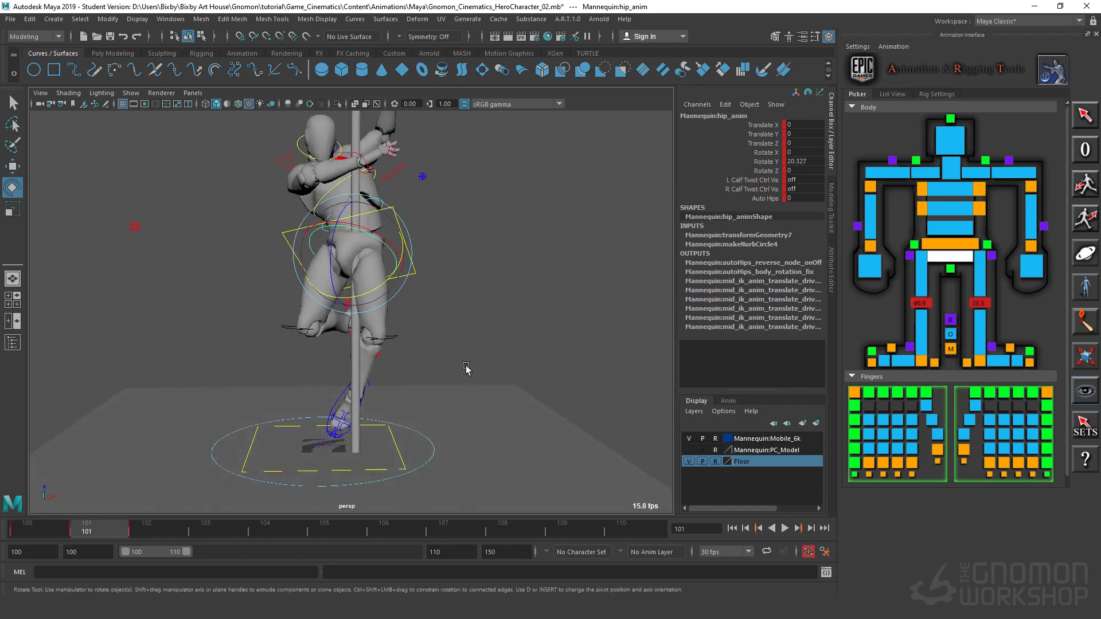
pyautogui.scroll(4, 467, 367)
pyautogui.keyDown('alt'); pyautogui.moveTo(502, 280); pyautogui.dragTo(484, 256); pyautogui.keyUp('alt')
pyautogui.keyDown('alt'); pyautogui.moveTo(484, 256); pyautogui.dragTo(512, 369, button='middle'); pyautogui.keyUp('alt')
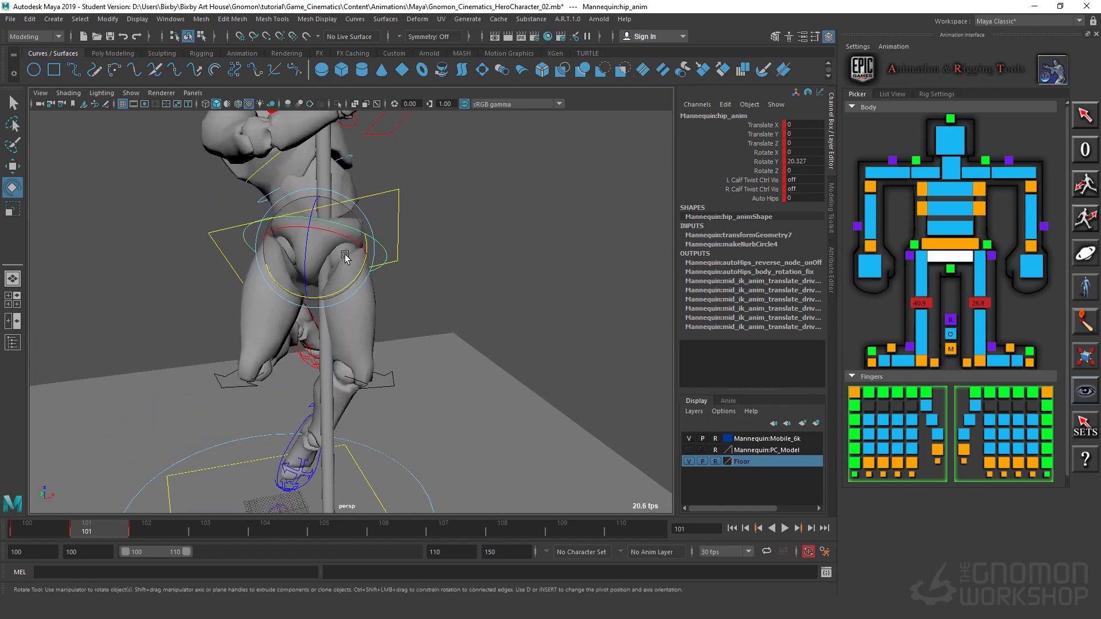
pyautogui.moveTo(345, 289); pyautogui.dragTo(332, 296)
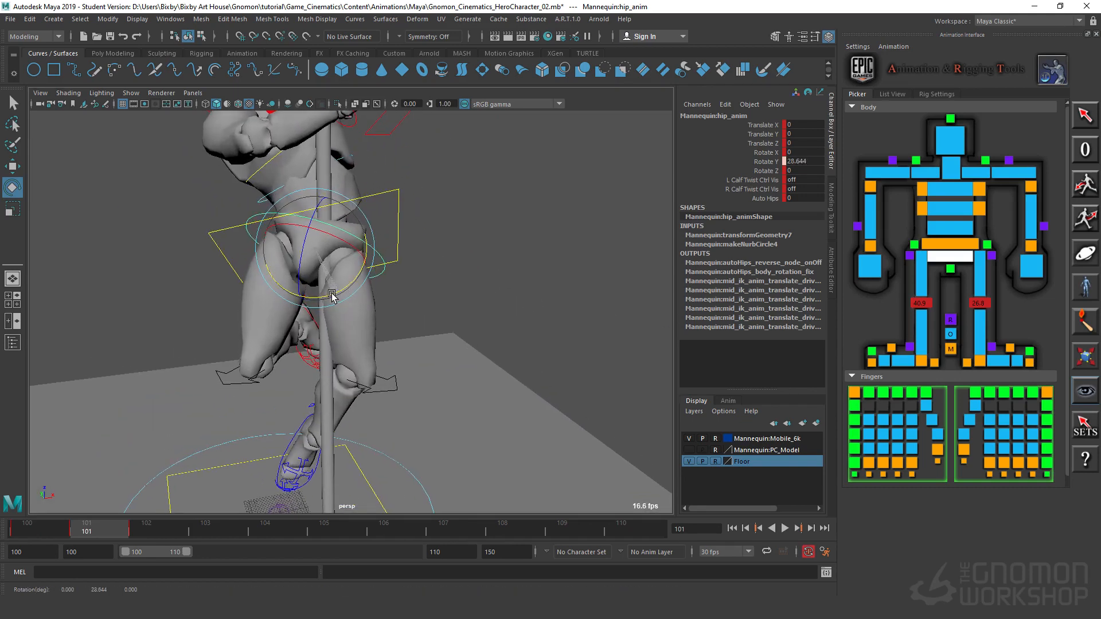
# Step: Tilt the hip control at frame 101 to about Rotate Z -18.2
pyautogui.keyDown('alt'); pyautogui.moveTo(435, 252); pyautogui.dragTo(315, 232); pyautogui.keyUp('alt')
pyautogui.keyDown('alt'); pyautogui.moveTo(390, 321); pyautogui.dragTo(324, 332, button='middle'); pyautogui.keyUp('alt')
pyautogui.scroll(-4, 324, 332)
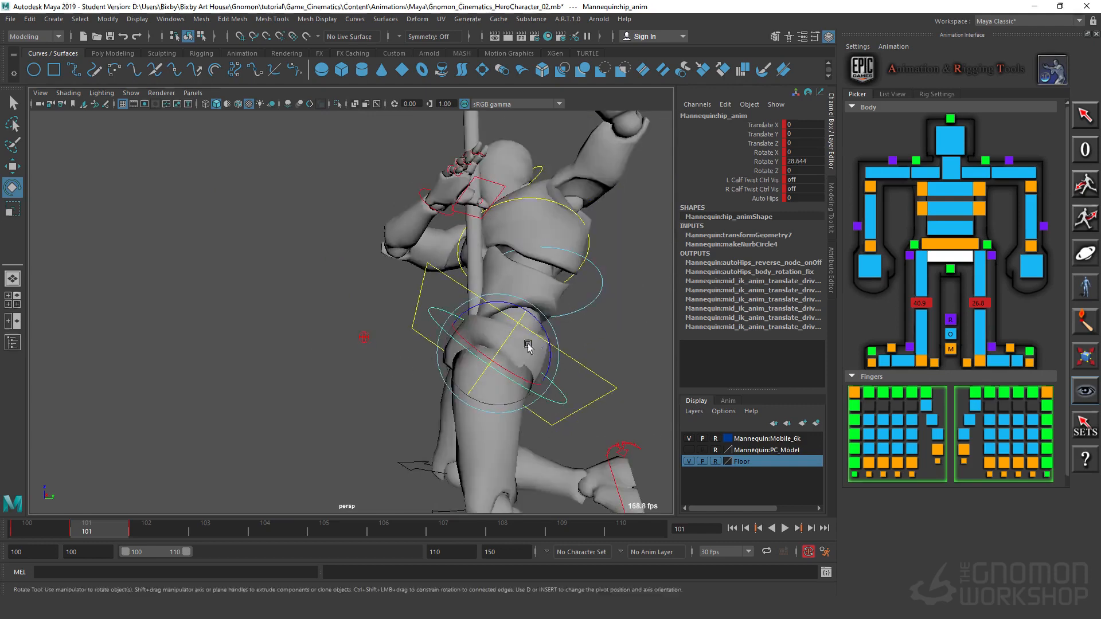
pyautogui.scroll(2, 534, 344)
pyautogui.keyDown('alt'); pyautogui.moveTo(529, 344); pyautogui.dragTo(544, 325); pyautogui.keyUp('alt')
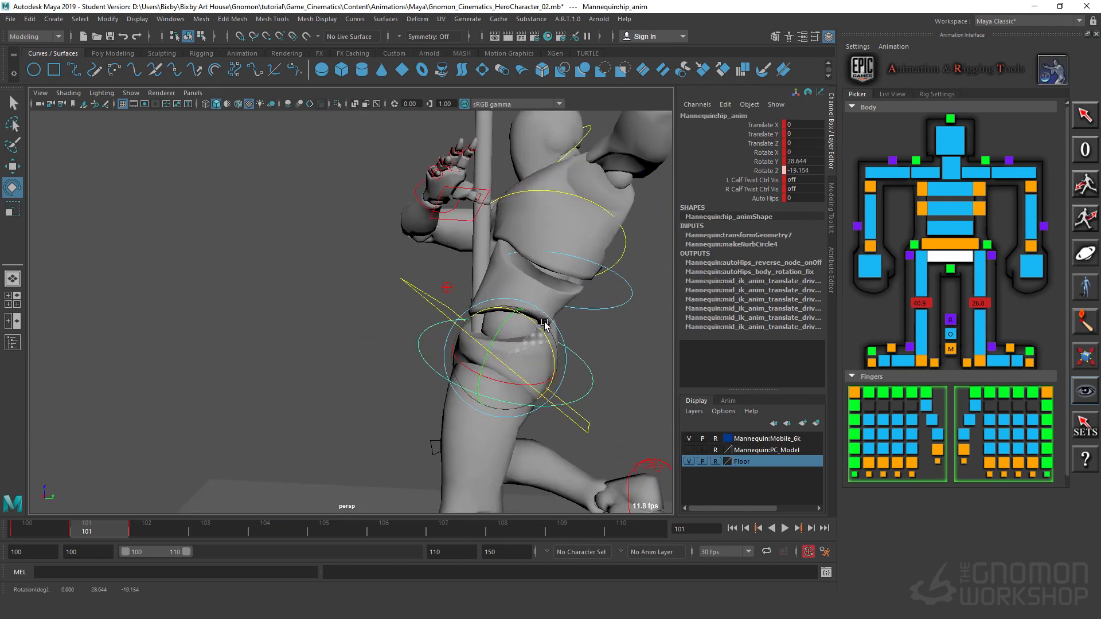
# Step: Examine the revised hip pose at frame 101 from several angles and compare it with the airborne pose at frame 100
pyautogui.scroll(-3, 436, 390)
pyautogui.keyDown('alt'); pyautogui.moveTo(405, 387); pyautogui.dragTo(560, 388); pyautogui.keyUp('alt')
pyautogui.keyDown('alt'); pyautogui.moveTo(559, 387); pyautogui.dragTo(395, 412, button='right'); pyautogui.keyUp('alt')
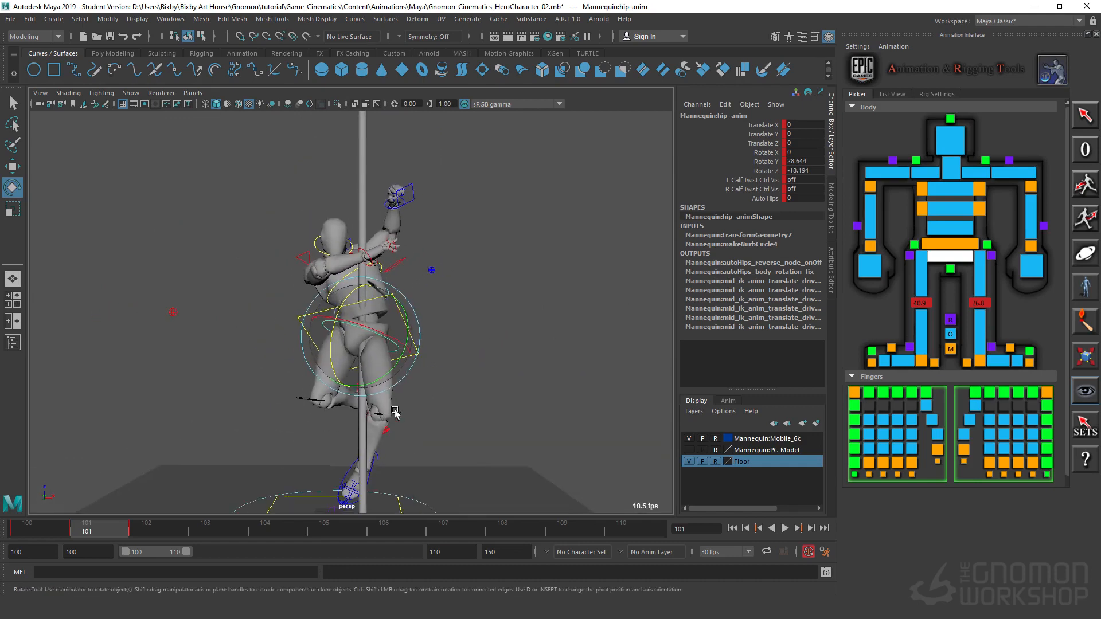
pyautogui.keyDown('alt'); pyautogui.moveTo(395, 412); pyautogui.dragTo(424, 343); pyautogui.keyUp('alt')
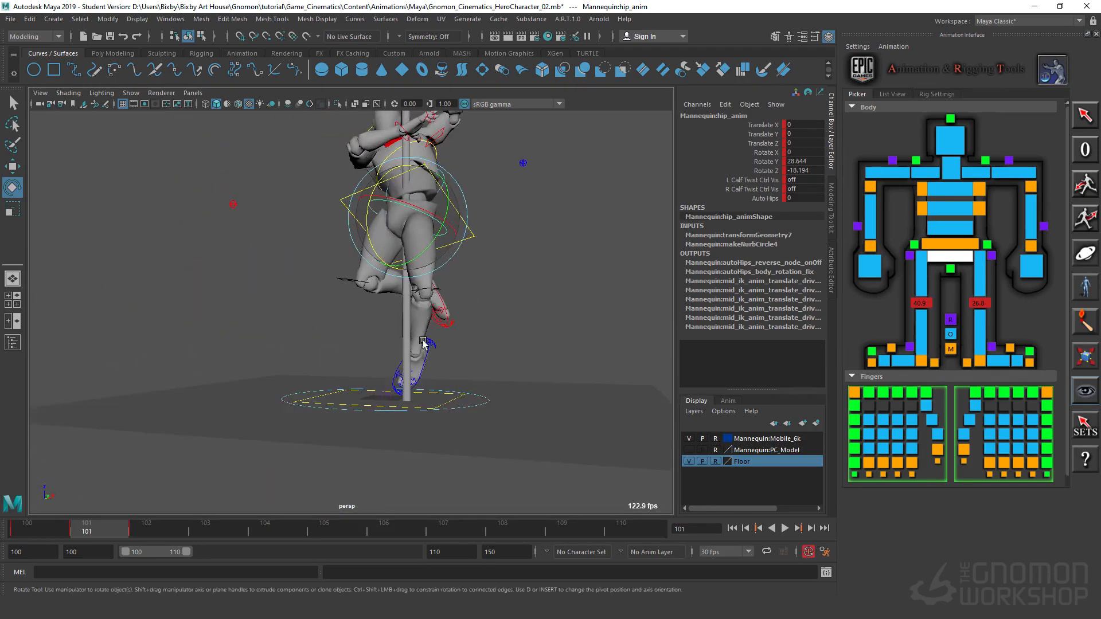
pyautogui.keyDown('alt'); pyautogui.moveTo(503, 371); pyautogui.dragTo(367, 344, button='right'); pyautogui.keyUp('alt')
pyautogui.keyDown('alt'); pyautogui.moveTo(367, 344); pyautogui.dragTo(312, 408); pyautogui.keyUp('alt')
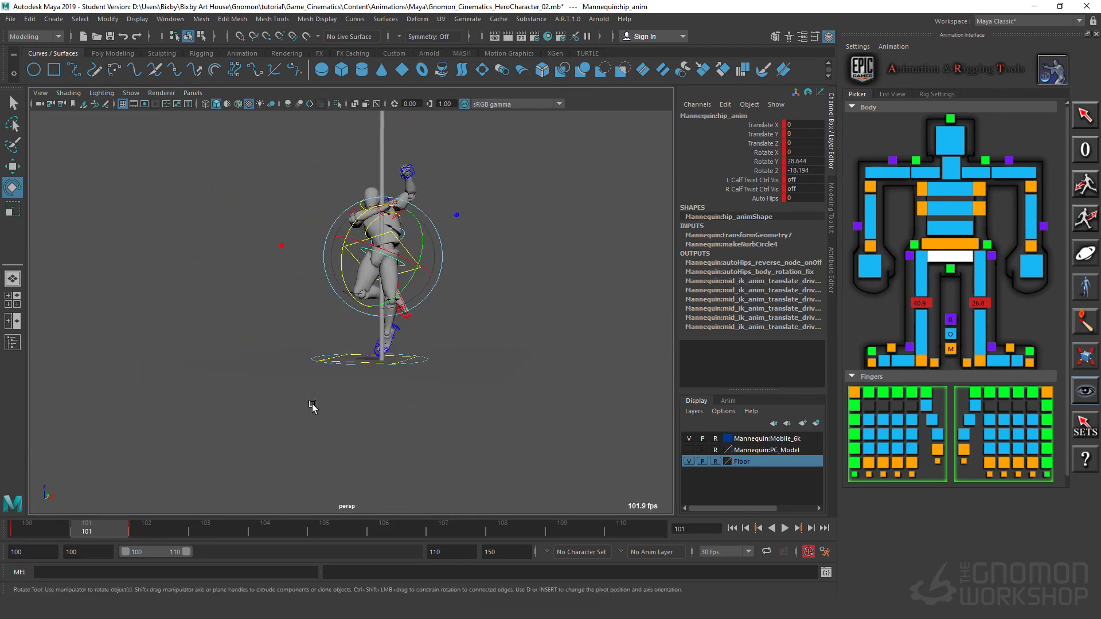
pyautogui.keyDown('alt'); pyautogui.moveTo(331, 340); pyautogui.dragTo(346, 373, button='middle'); pyautogui.keyUp('alt')
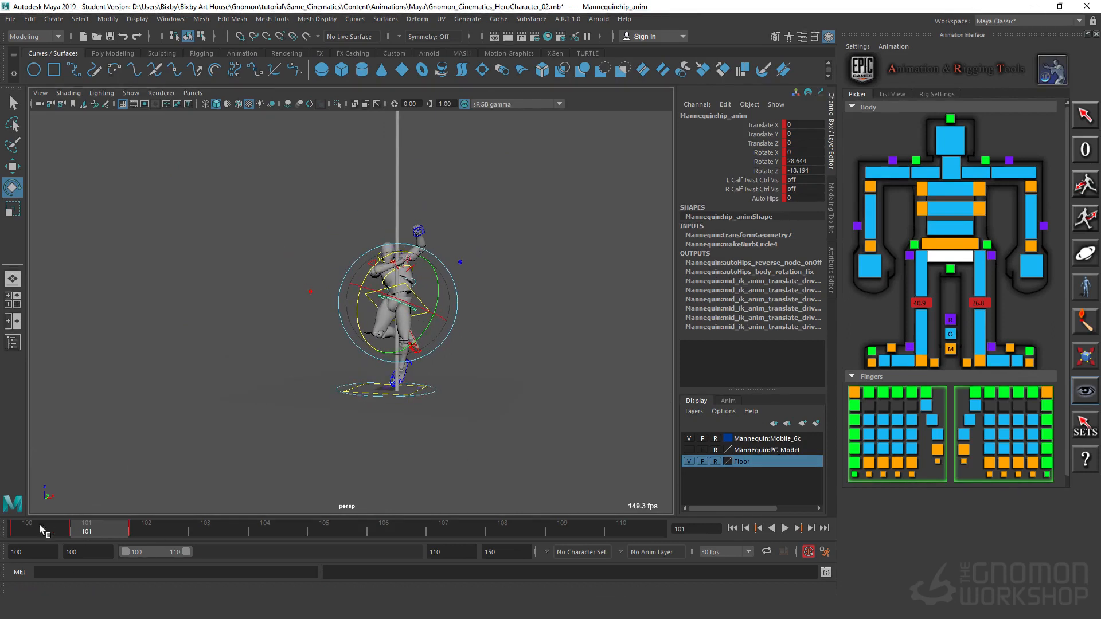
pyautogui.hotkey('alt', 'v')
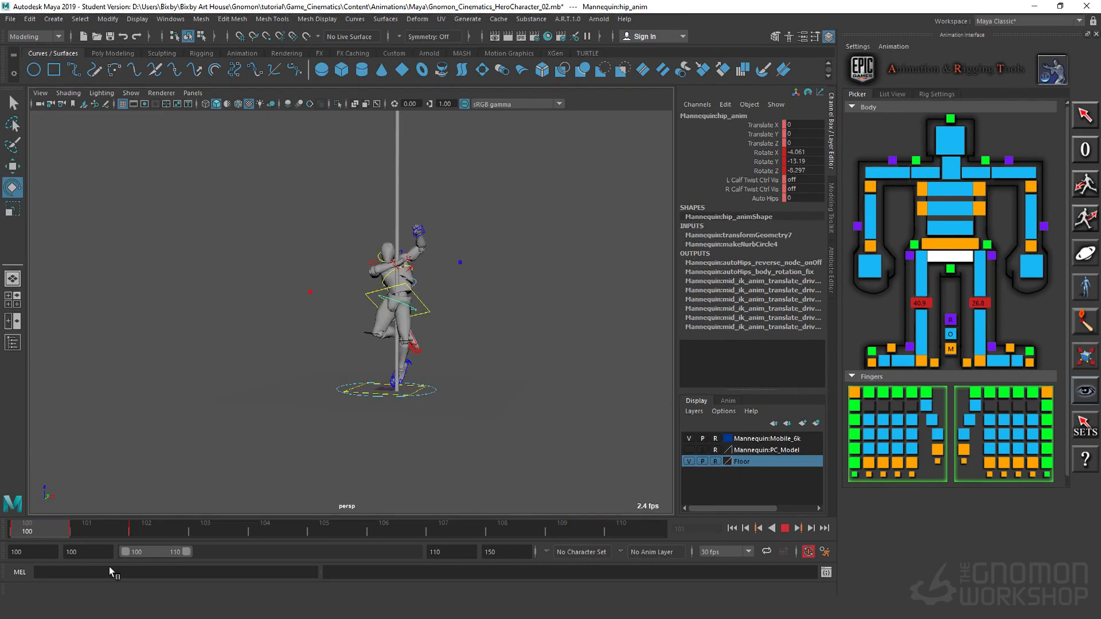
pyautogui.hotkey('alt', 'v')
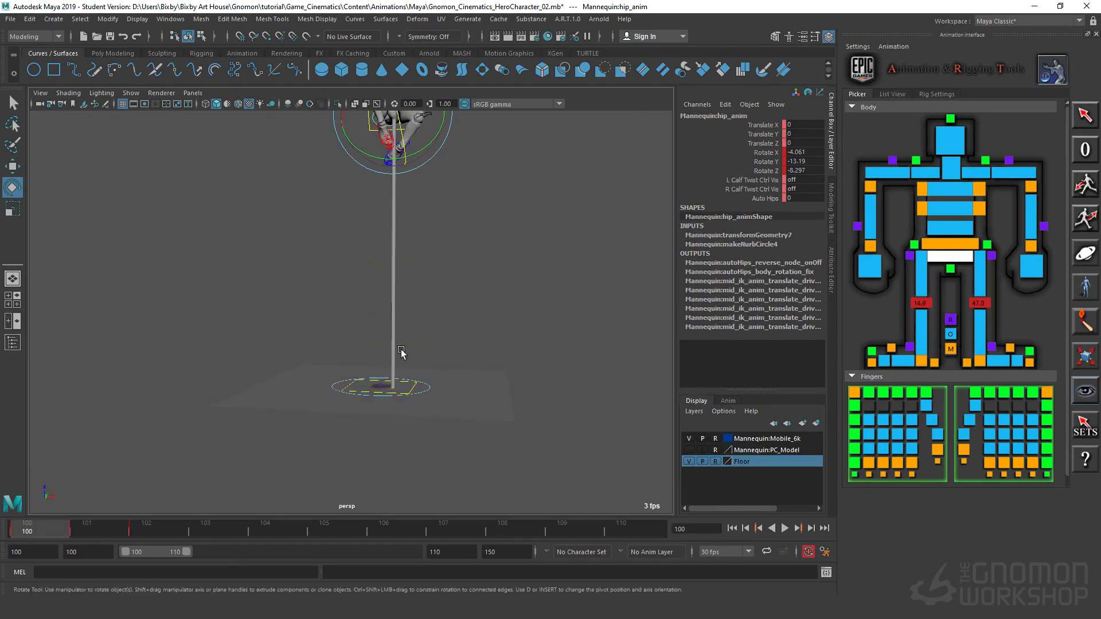
pyautogui.keyDown('alt'); pyautogui.moveTo(401, 353); pyautogui.dragTo(534, 388); pyautogui.keyUp('alt')
pyautogui.keyDown('alt'); pyautogui.moveTo(534, 388); pyautogui.dragTo(386, 163, button='right'); pyautogui.keyUp('alt')
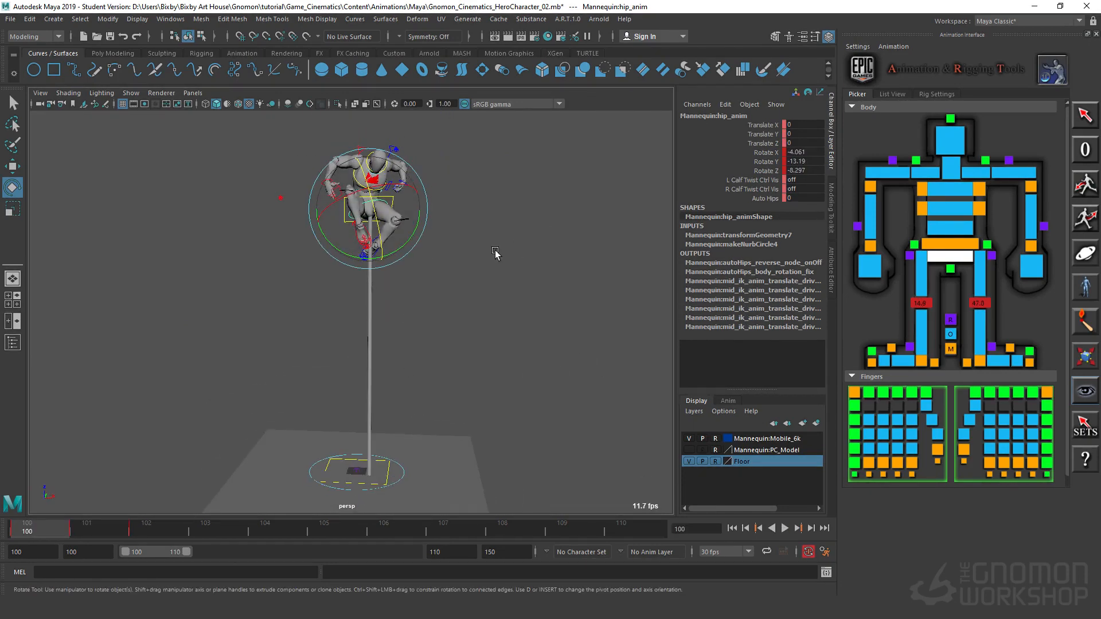
pyautogui.click(408, 177)
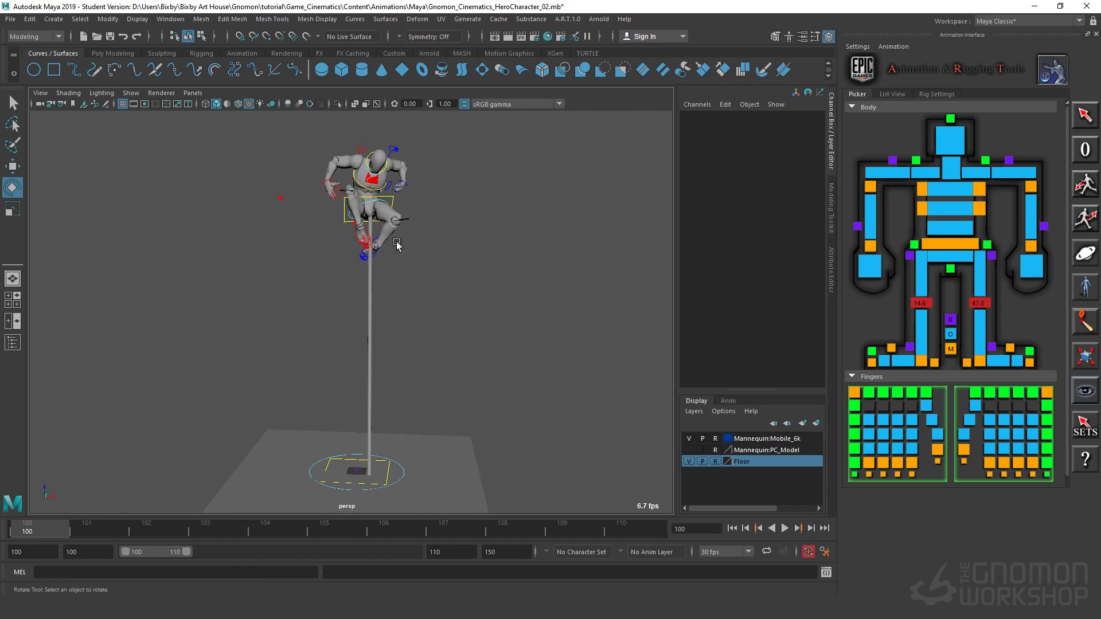
pyautogui.click(87, 529)
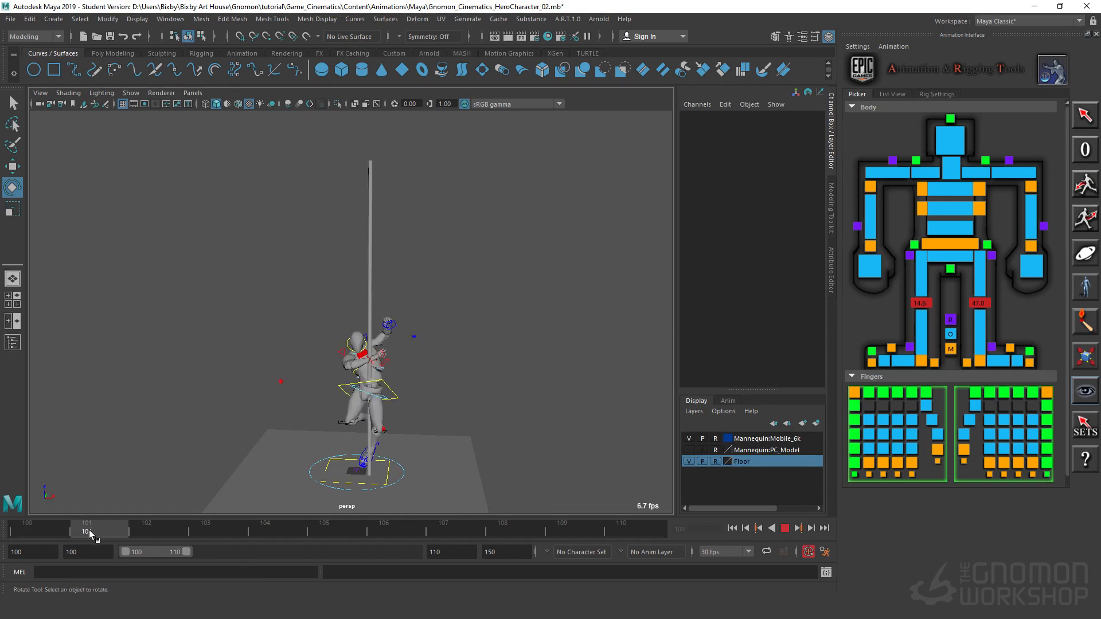
# Step: At frame 101, raise the left IK wrist control to about Translate X -44.0, Y 1.2, Z 55.8
pyautogui.keyDown('alt'); pyautogui.moveTo(483, 408); pyautogui.dragTo(463, 357, button='middle'); pyautogui.keyUp('alt')
pyautogui.keyDown('alt'); pyautogui.moveTo(463, 358); pyautogui.dragTo(553, 307, button='right'); pyautogui.keyUp('alt')
pyautogui.moveTo(410, 265); pyautogui.dragTo(524, 332)
pyautogui.press('w')
pyautogui.click(426, 261)
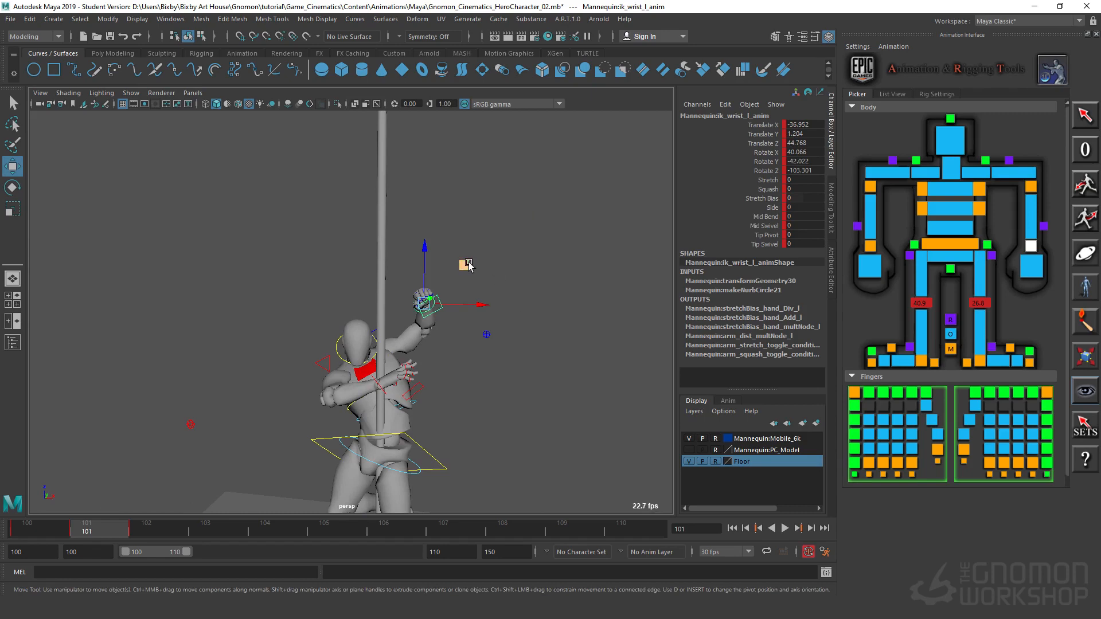
pyautogui.moveTo(468, 265); pyautogui.dragTo(456, 250)
# Step: Move the left IK elbow control at frame 101 to about Translate X 23.6, Y 9.8, Z 13.4
pyautogui.click(486, 334)
pyautogui.moveTo(486, 335)
pyautogui.keyDown('alt'); pyautogui.mouseDown()
pyautogui.moveTo(504, 353)
pyautogui.moveTo(499, 381)
pyautogui.moveTo(538, 346)
pyautogui.moveTo(484, 344)
pyautogui.mouseUp(); pyautogui.keyUp('alt')
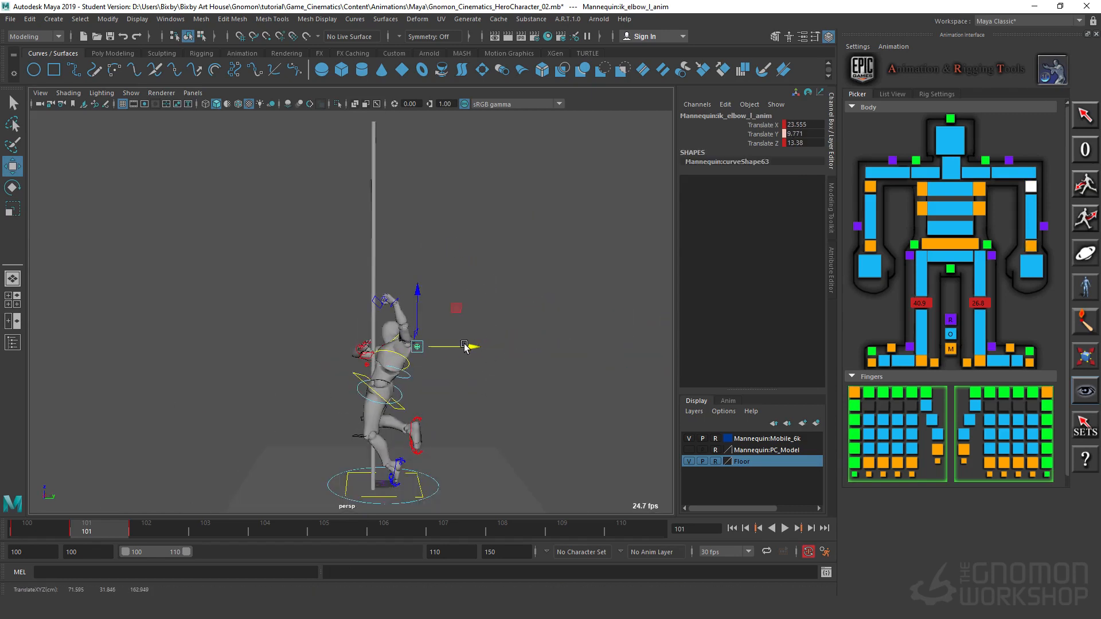
pyautogui.keyDown('alt'); pyautogui.moveTo(370, 414); pyautogui.dragTo(521, 404); pyautogui.keyUp('alt')
pyautogui.keyDown('alt'); pyautogui.moveTo(396, 400); pyautogui.dragTo(442, 319, button='right'); pyautogui.keyUp('alt')
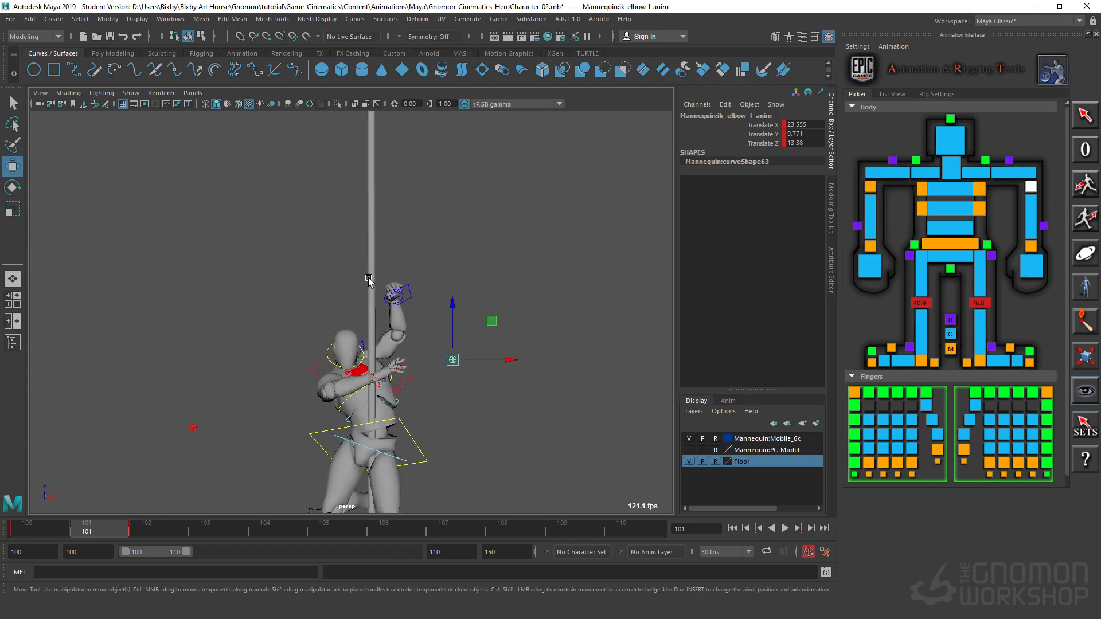
# Step: Rotate the left IK wrist control at frame 101 to about Rotate X 61.5, Y -42.7, Z -150.0
pyautogui.keyDown('alt'); pyautogui.moveTo(304, 300); pyautogui.dragTo(694, 323, button='right'); pyautogui.keyUp('alt')
pyautogui.click(365, 304)
pyautogui.click(435, 281)
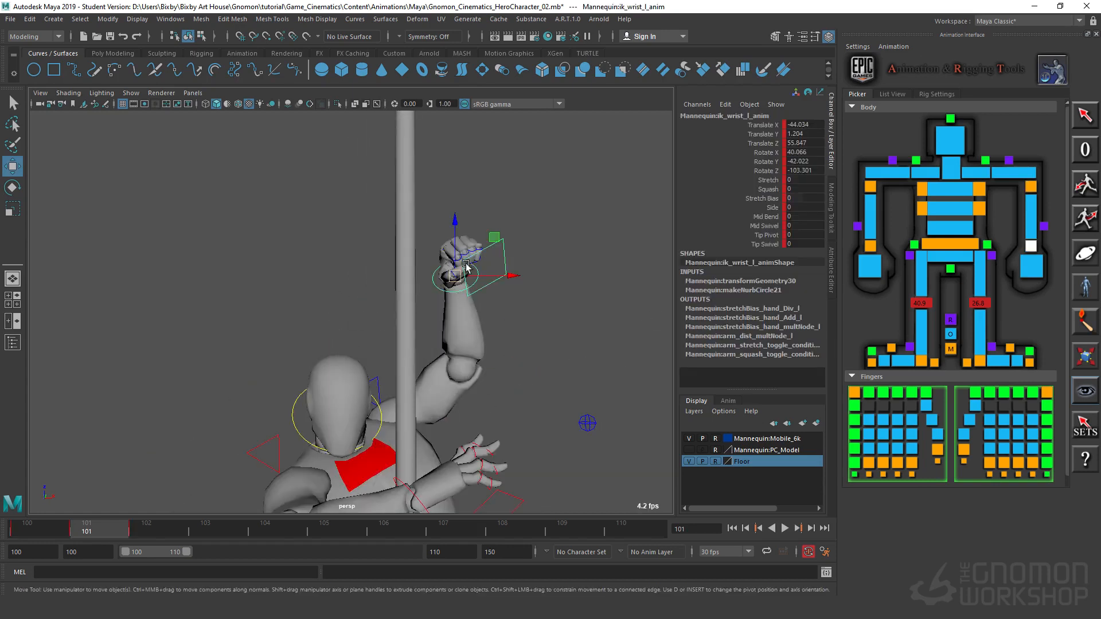
pyautogui.press('e')
pyautogui.moveTo(474, 268); pyautogui.dragTo(457, 307)
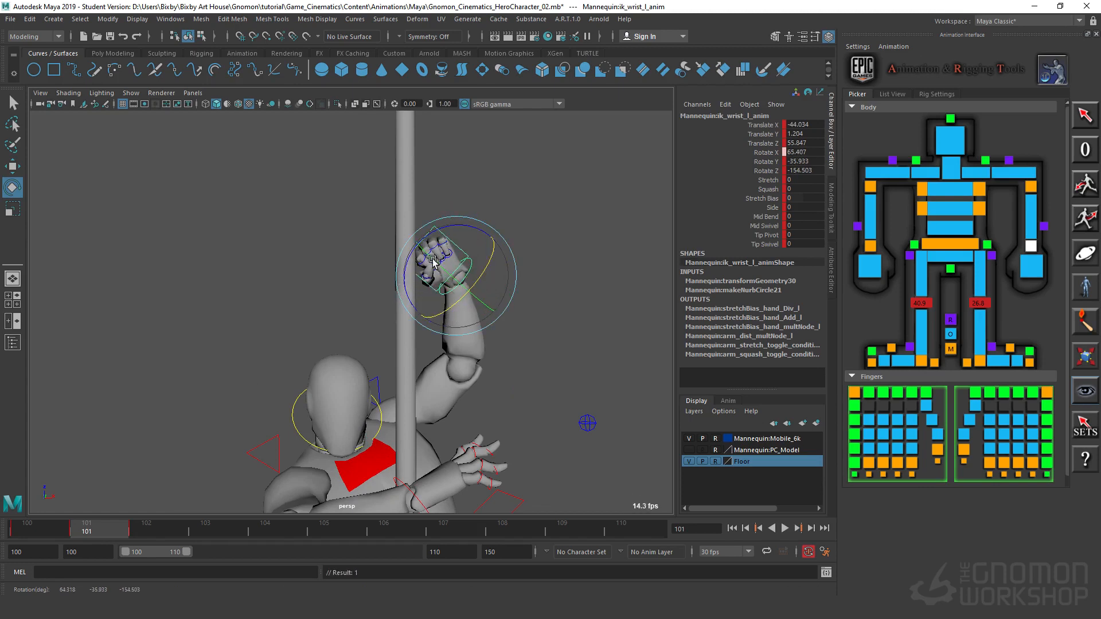
pyautogui.moveTo(449, 227); pyautogui.dragTo(465, 230)
# Step: Scrub between frames 100, 101 and 102 and examine the fall and landing poses from several angles
pyautogui.keyDown('alt'); pyautogui.moveTo(573, 368); pyautogui.dragTo(344, 381, button='right'); pyautogui.keyUp('alt')
pyautogui.keyDown('alt'); pyautogui.moveTo(344, 382); pyautogui.dragTo(268, 386); pyautogui.keyUp('alt')
pyautogui.keyDown('alt'); pyautogui.moveTo(268, 386); pyautogui.dragTo(479, 224, button='middle'); pyautogui.keyUp('alt')
pyautogui.keyDown('alt'); pyautogui.moveTo(479, 224); pyautogui.dragTo(390, 258); pyautogui.keyUp('alt')
pyautogui.keyDown('alt'); pyautogui.moveTo(390, 258); pyautogui.dragTo(334, 287, button='right'); pyautogui.keyUp('alt')
pyautogui.keyDown('alt'); pyautogui.moveTo(333, 287); pyautogui.dragTo(417, 228); pyautogui.keyUp('alt')
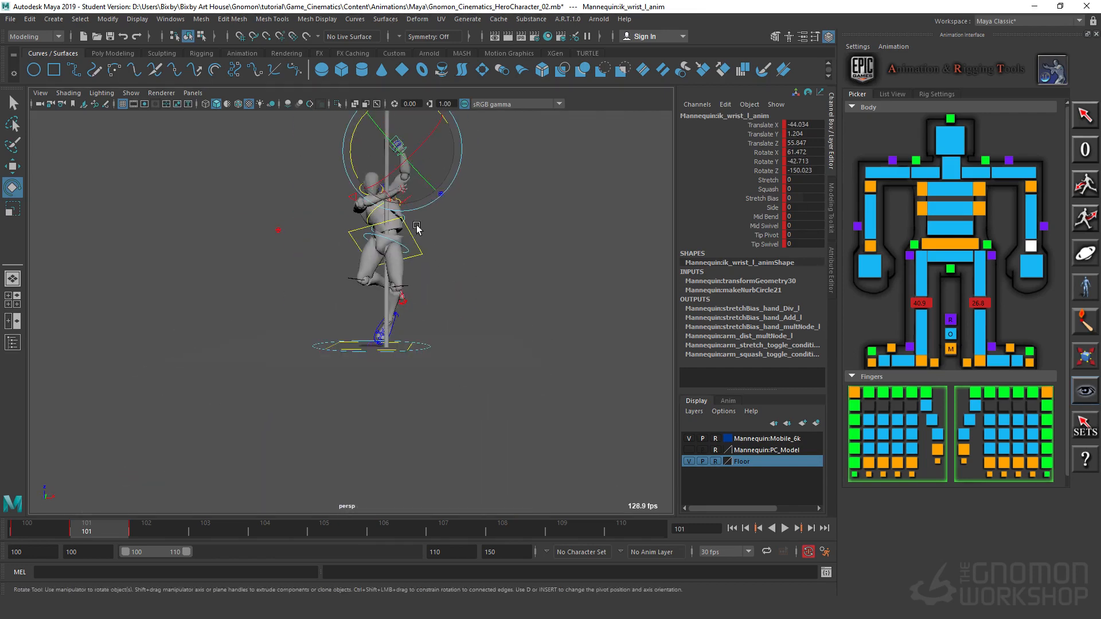
pyautogui.moveTo(109, 528)
pyautogui.mouseDown()
pyautogui.moveTo(139, 535)
pyautogui.moveTo(116, 530)
pyautogui.mouseUp()
pyautogui.click(148, 536)
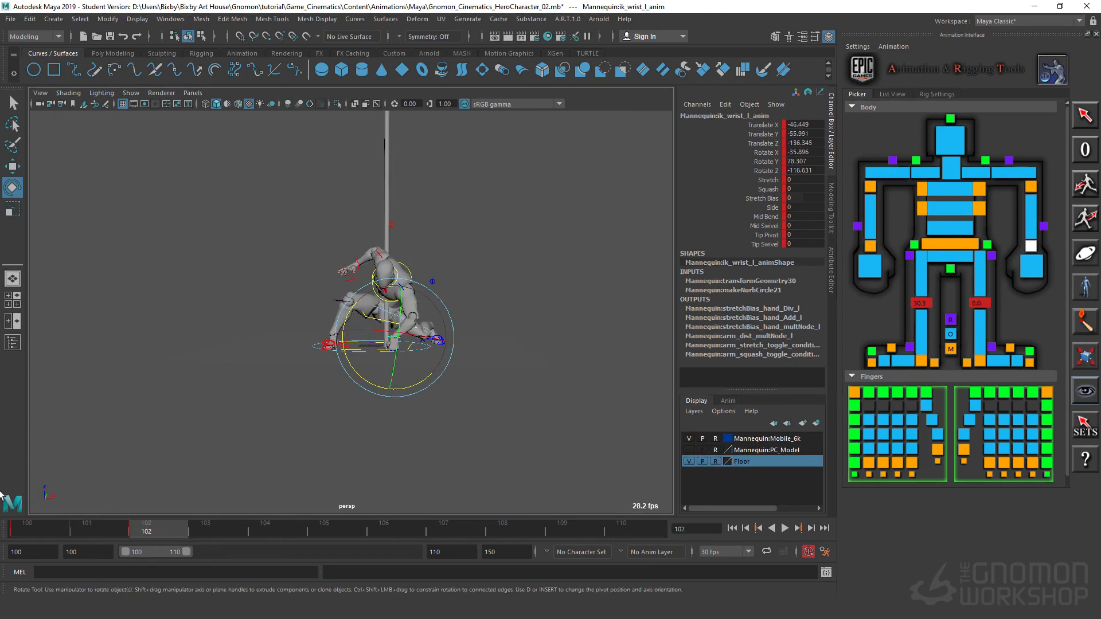
pyautogui.hotkey('alt', 'v')
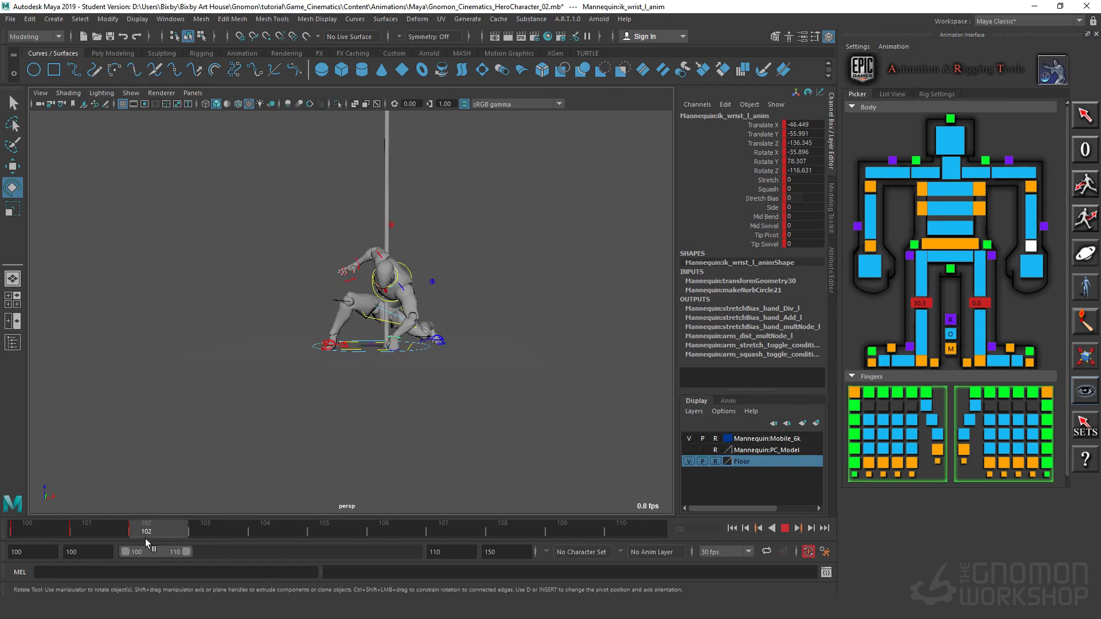
pyautogui.keyDown('alt'); pyautogui.moveTo(479, 349); pyautogui.dragTo(277, 263); pyautogui.keyUp('alt')
pyautogui.keyDown('alt'); pyautogui.moveTo(277, 264); pyautogui.dragTo(164, 508, button='right'); pyautogui.keyUp('alt')
pyautogui.moveTo(144, 532); pyautogui.dragTo(43, 541)
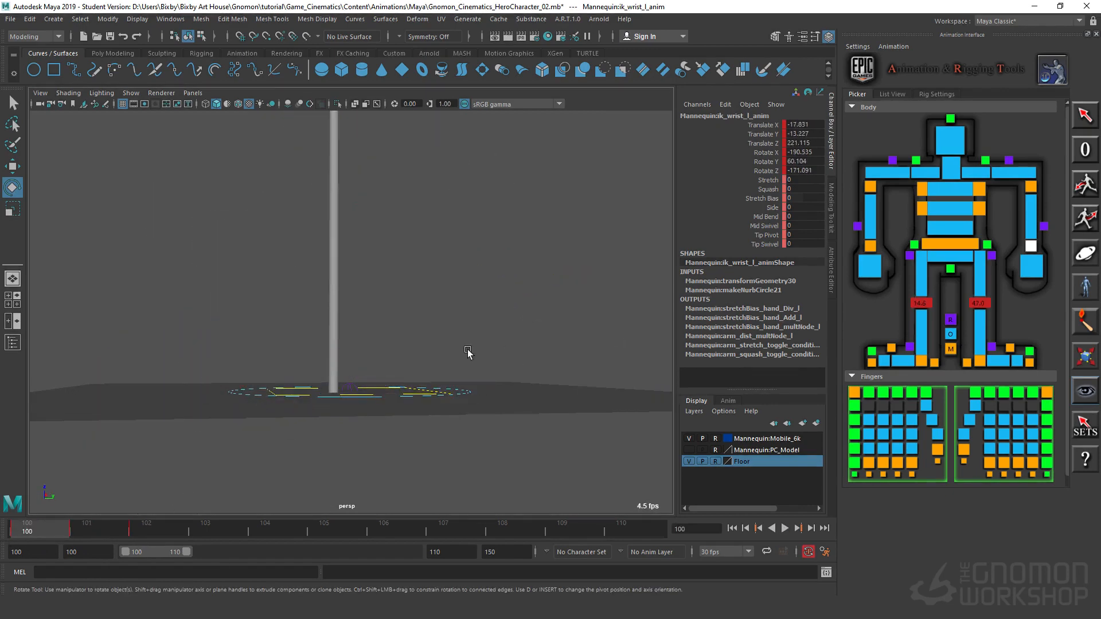
pyautogui.keyDown('alt'); pyautogui.moveTo(467, 352); pyautogui.dragTo(323, 357, button='right'); pyautogui.keyUp('alt')
pyautogui.keyDown('alt'); pyautogui.moveTo(323, 357); pyautogui.dragTo(514, 426); pyautogui.keyUp('alt')
pyautogui.keyDown('alt'); pyautogui.moveTo(513, 425); pyautogui.dragTo(220, 217, button='right'); pyautogui.keyUp('alt')
# Step: Select all of the mannequin's controls, set a key at frame 100, and advance to frame 102
pyautogui.moveTo(281, 229); pyautogui.dragTo(504, 341)
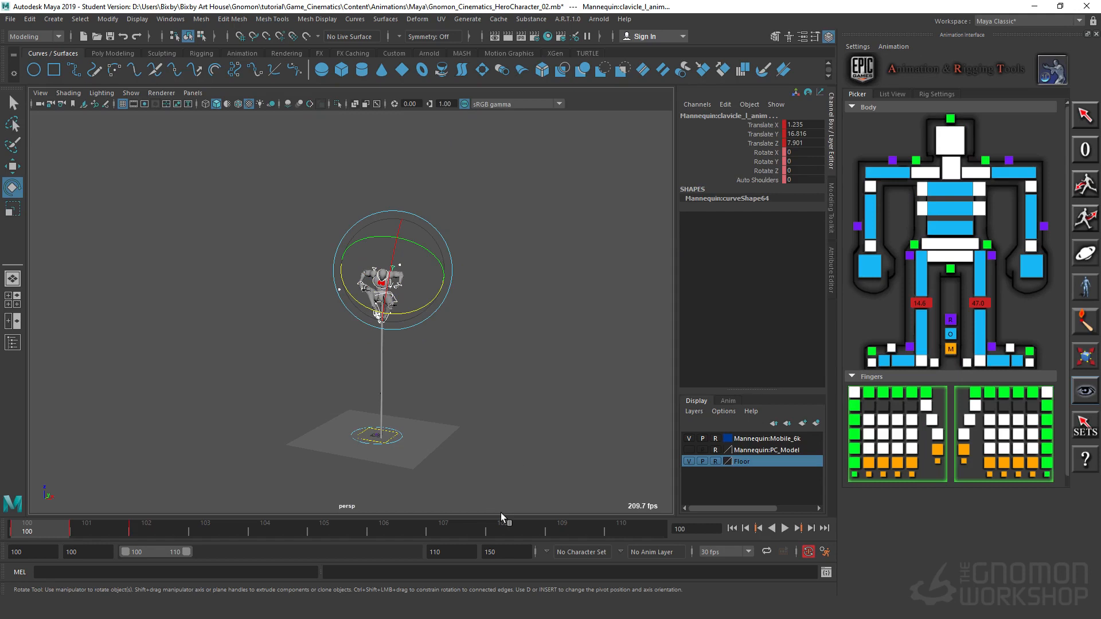
pyautogui.press('s')
pyautogui.press('.')
pyautogui.press('.')
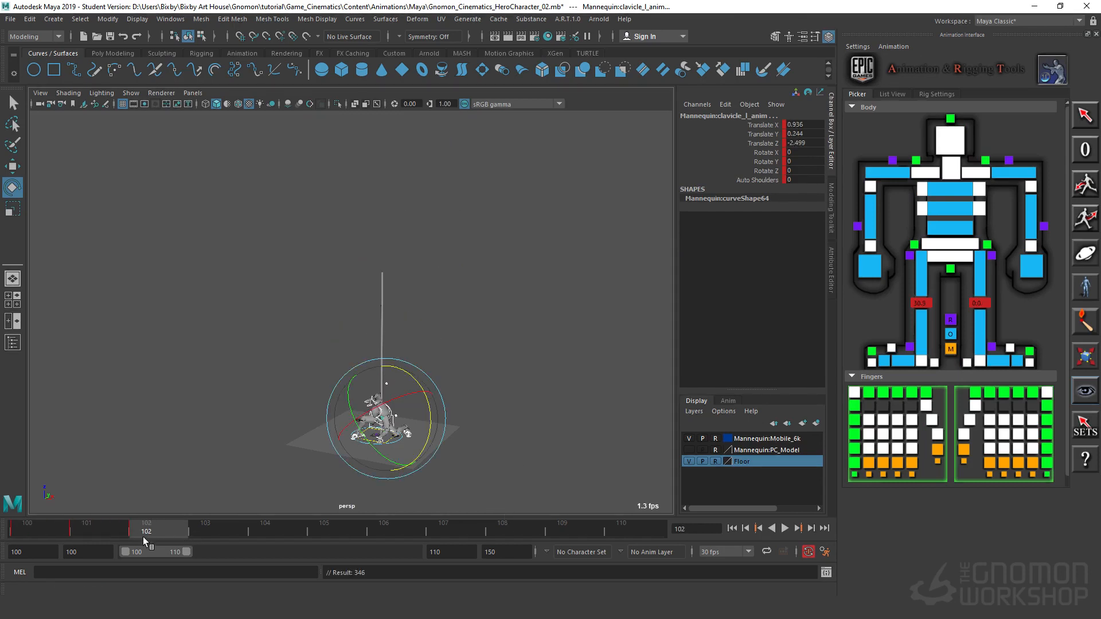
pyautogui.moveTo(143, 537); pyautogui.dragTo(150, 570)
# Step: Deselect the controls and examine the crouched landing pose at frame 102 from several angles up close
pyautogui.keyDown('alt'); pyautogui.moveTo(221, 499); pyautogui.dragTo(312, 413); pyautogui.keyUp('alt')
pyautogui.keyDown('alt'); pyautogui.moveTo(312, 413); pyautogui.dragTo(625, 376, button='right'); pyautogui.keyUp('alt')
pyautogui.keyDown('alt'); pyautogui.moveTo(624, 376); pyautogui.dragTo(381, 406); pyautogui.keyUp('alt')
pyautogui.keyDown('alt'); pyautogui.moveTo(381, 405); pyautogui.dragTo(404, 275, button='middle'); pyautogui.keyUp('alt')
pyautogui.keyDown('alt'); pyautogui.moveTo(404, 275); pyautogui.dragTo(746, 338, button='right'); pyautogui.keyUp('alt')
pyautogui.keyDown('alt'); pyautogui.moveTo(745, 338); pyautogui.dragTo(609, 363); pyautogui.keyUp('alt')
pyautogui.keyDown('alt'); pyautogui.moveTo(610, 363); pyautogui.dragTo(472, 322, button='right'); pyautogui.keyUp('alt')
pyautogui.keyDown('alt'); pyautogui.moveTo(472, 322); pyautogui.dragTo(593, 192); pyautogui.keyUp('alt')
pyautogui.click(575, 196)
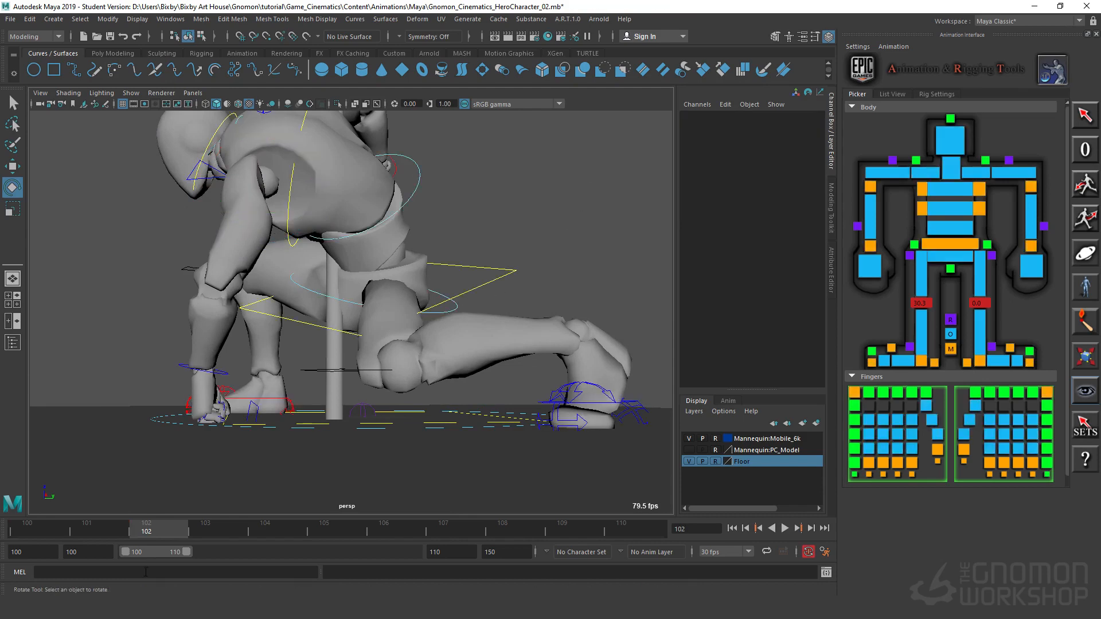
# Step: At frame 103, move the body control to about Translate X -55.1, Y 2.0 and rotate it to about Rotate Z -14.5
pyautogui.moveTo(182, 527); pyautogui.dragTo(203, 533)
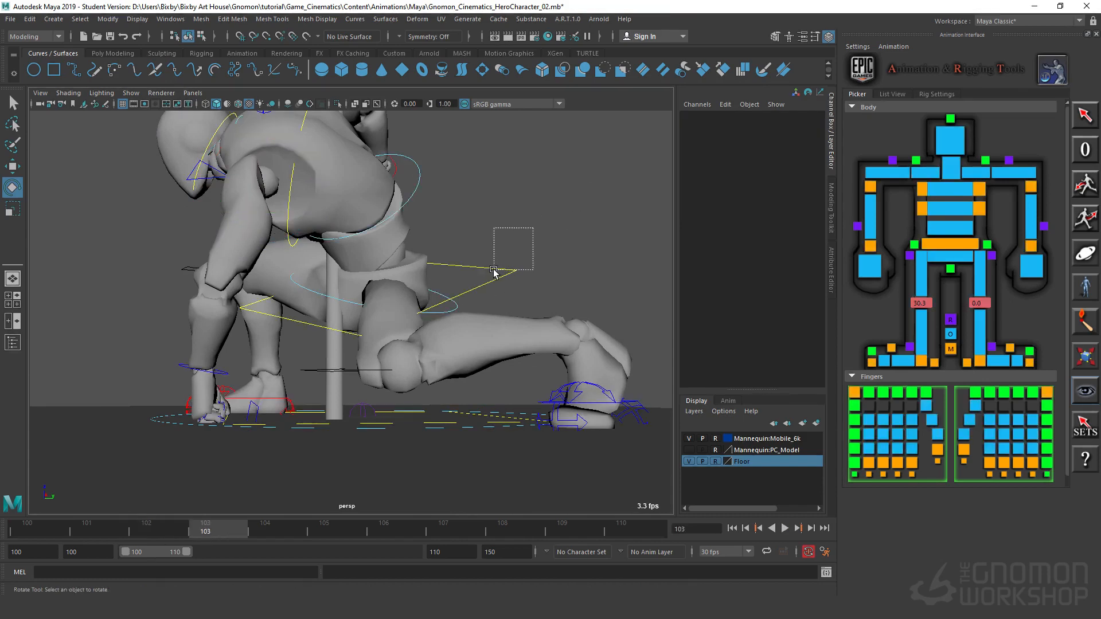
pyautogui.moveTo(494, 269); pyautogui.dragTo(493, 272)
pyautogui.keyDown('alt'); pyautogui.moveTo(457, 333); pyautogui.dragTo(423, 319); pyautogui.keyUp('alt')
pyautogui.keyDown('alt'); pyautogui.moveTo(422, 319); pyautogui.dragTo(493, 332, button='right'); pyautogui.keyUp('alt')
pyautogui.keyDown('alt'); pyautogui.moveTo(493, 333); pyautogui.dragTo(548, 364); pyautogui.keyUp('alt')
pyautogui.press('w')
pyautogui.keyDown('alt'); pyautogui.moveTo(405, 352); pyautogui.dragTo(352, 345, button='right'); pyautogui.keyUp('alt')
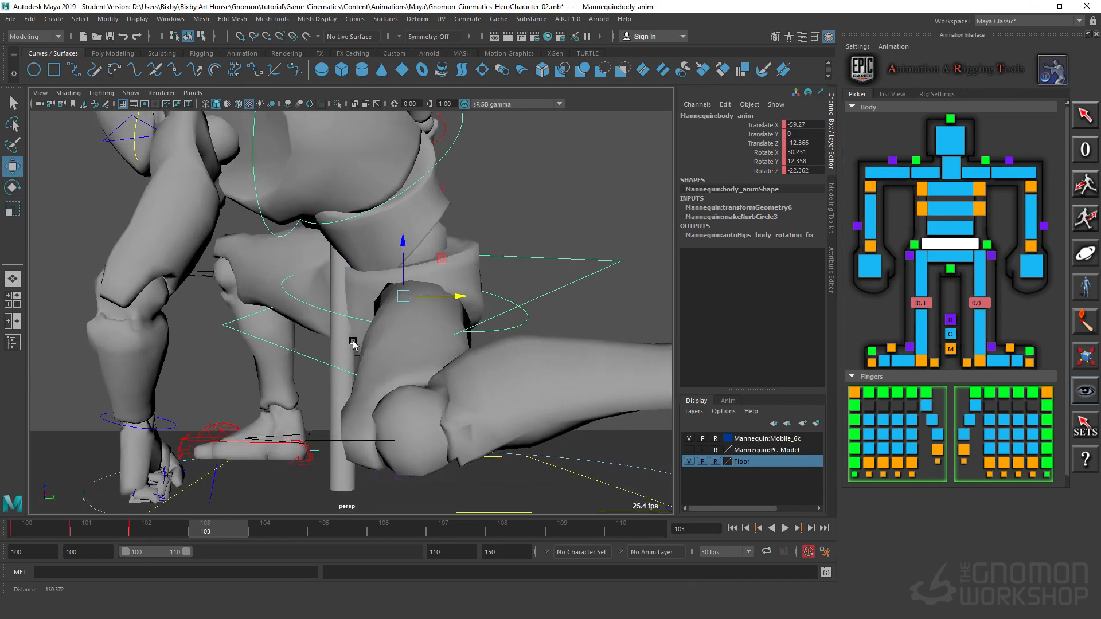
pyautogui.keyDown('alt'); pyautogui.moveTo(351, 344); pyautogui.dragTo(435, 258); pyautogui.keyUp('alt')
pyautogui.press('e')
pyautogui.moveTo(370, 269)
pyautogui.mouseDown()
pyautogui.moveTo(396, 257)
pyautogui.moveTo(375, 263)
pyautogui.mouseUp()
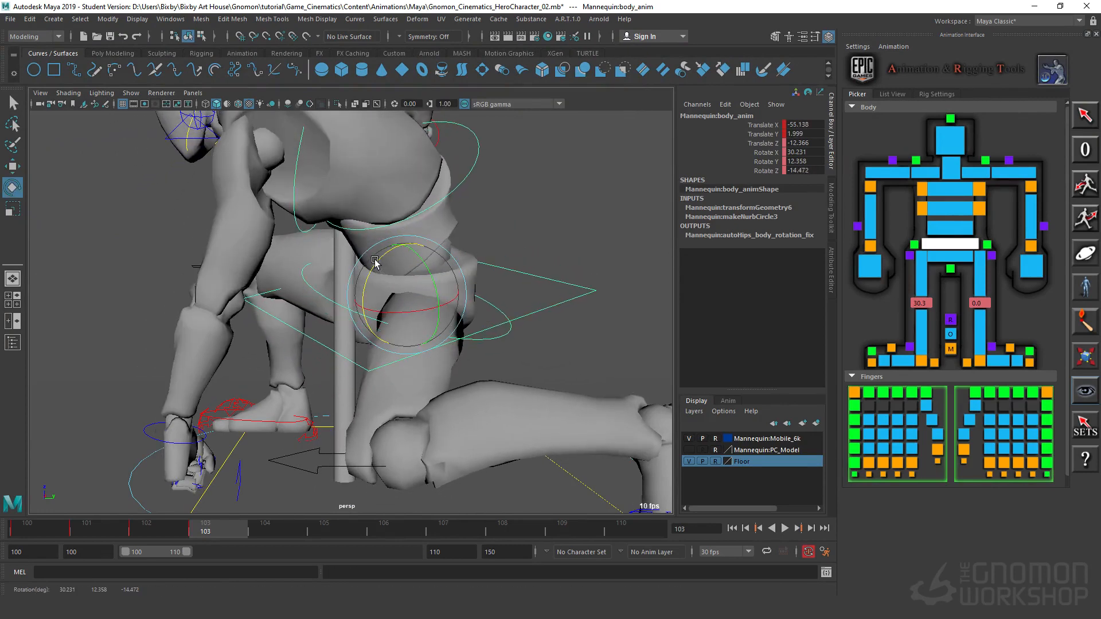
# Step: At frame 103, move the chest control to about Translate X -11.6, Y -15.3, Z 6.4 and rotate it to about Rotate Z -89.7
pyautogui.moveTo(481, 215); pyautogui.dragTo(458, 154)
pyautogui.keyDown('alt'); pyautogui.moveTo(542, 239); pyautogui.dragTo(593, 310, button='middle'); pyautogui.keyUp('alt')
pyautogui.keyDown('alt'); pyautogui.moveTo(593, 310); pyautogui.dragTo(323, 239, button='right'); pyautogui.keyUp('alt')
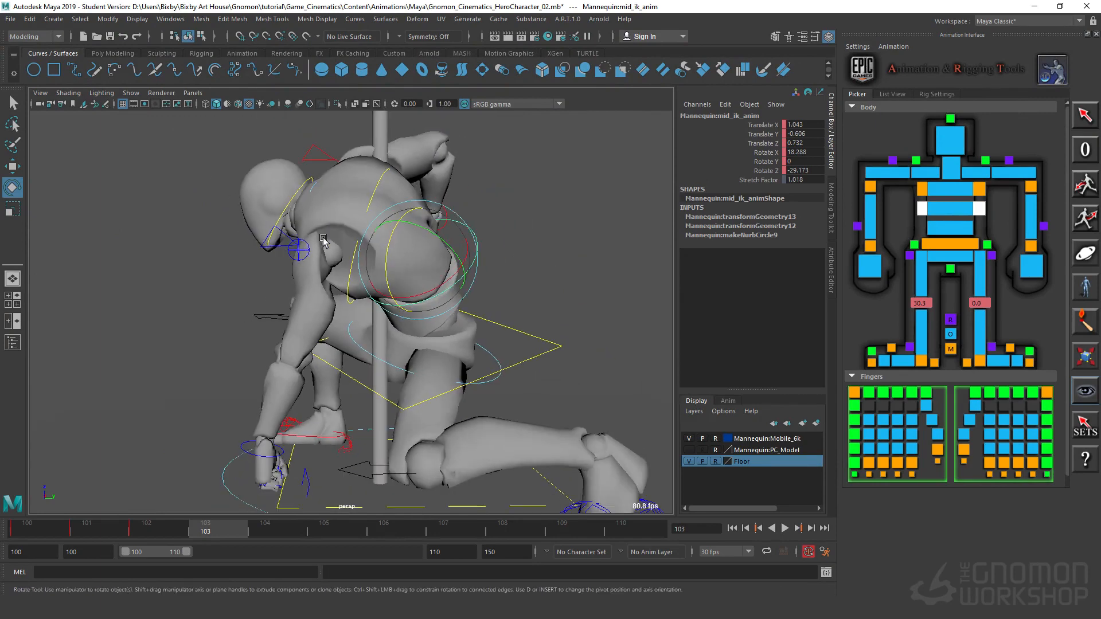
pyautogui.click(349, 287)
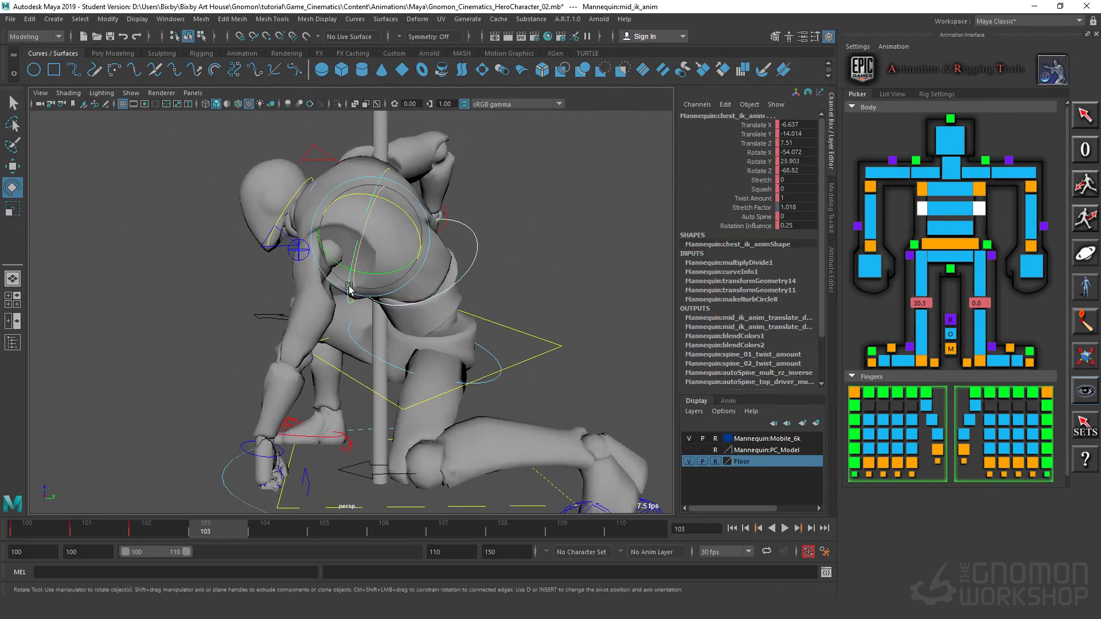
pyautogui.moveTo(407, 211)
pyautogui.mouseDown()
pyautogui.moveTo(385, 213)
pyautogui.moveTo(397, 220)
pyautogui.mouseUp()
pyautogui.click(534, 226)
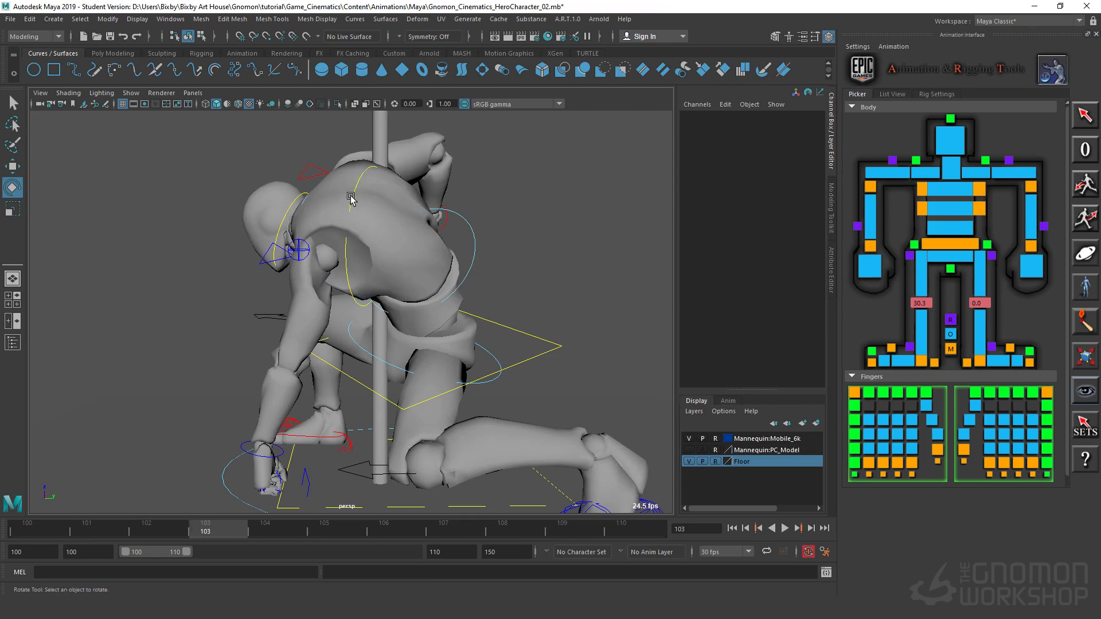
pyautogui.click(350, 198)
pyautogui.press('w')
pyautogui.moveTo(368, 199); pyautogui.dragTo(386, 214)
pyautogui.press('e')
pyautogui.keyDown('alt'); pyautogui.moveTo(241, 395); pyautogui.dragTo(340, 343); pyautogui.keyUp('alt')
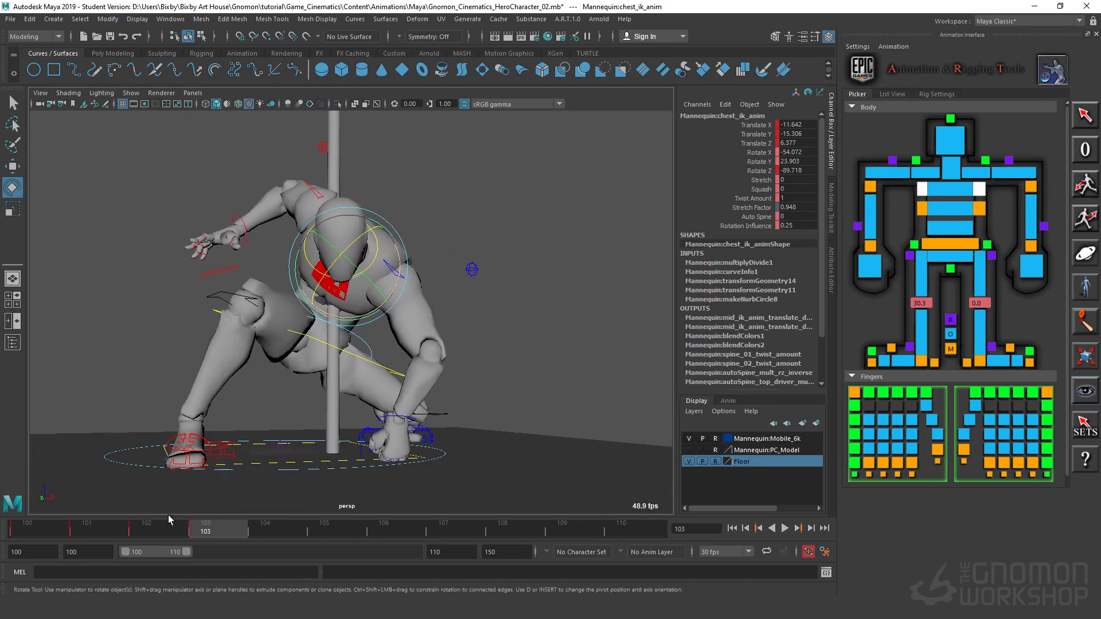
pyautogui.moveTo(166, 534); pyautogui.dragTo(200, 529)
# Step: Rotate the body control at frame 103 to about Rotate X 32.2, Y 19.7, Z -15.0, comparing the motion with frame 102
pyautogui.keyDown('alt'); pyautogui.moveTo(453, 370); pyautogui.dragTo(354, 373); pyautogui.keyUp('alt')
pyautogui.scroll(3, 425, 394)
pyautogui.click(388, 376)
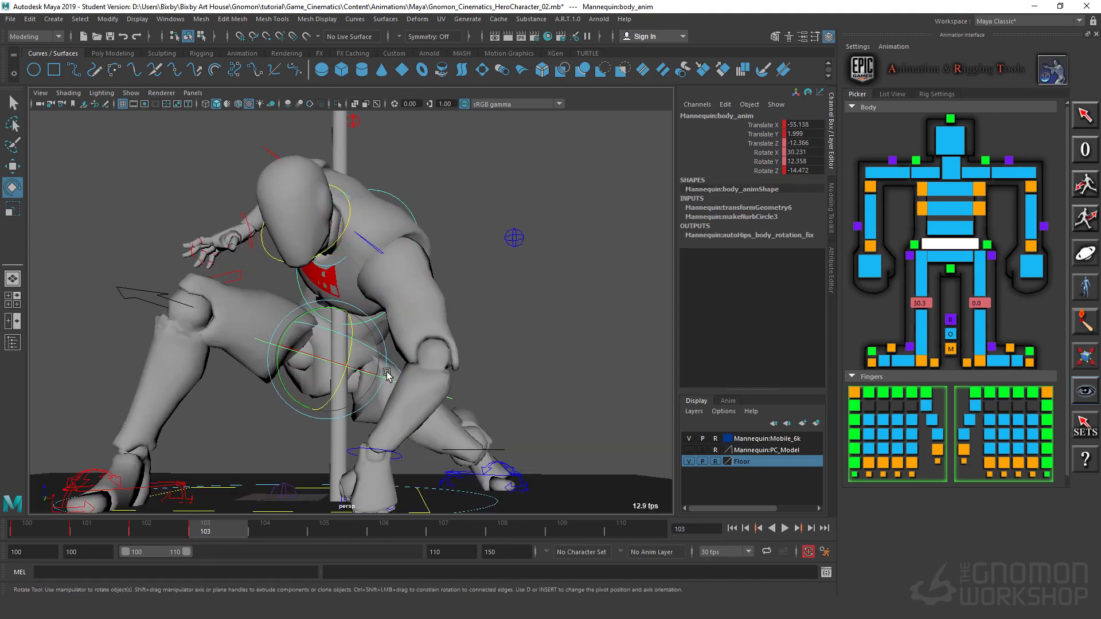
pyautogui.click(289, 332)
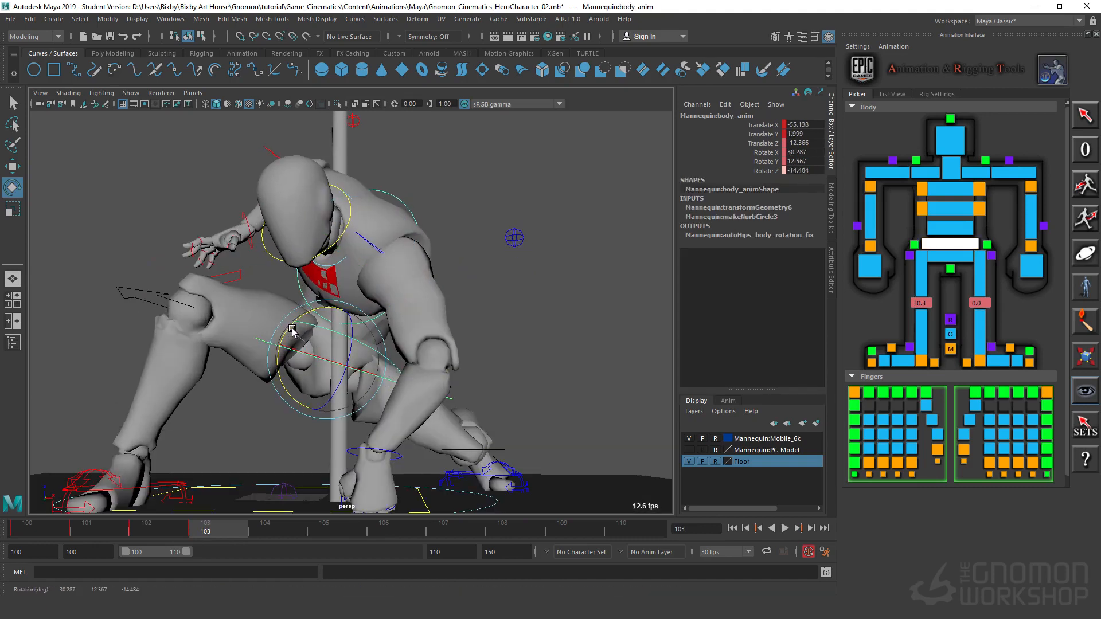
pyautogui.moveTo(293, 332); pyautogui.dragTo(296, 332)
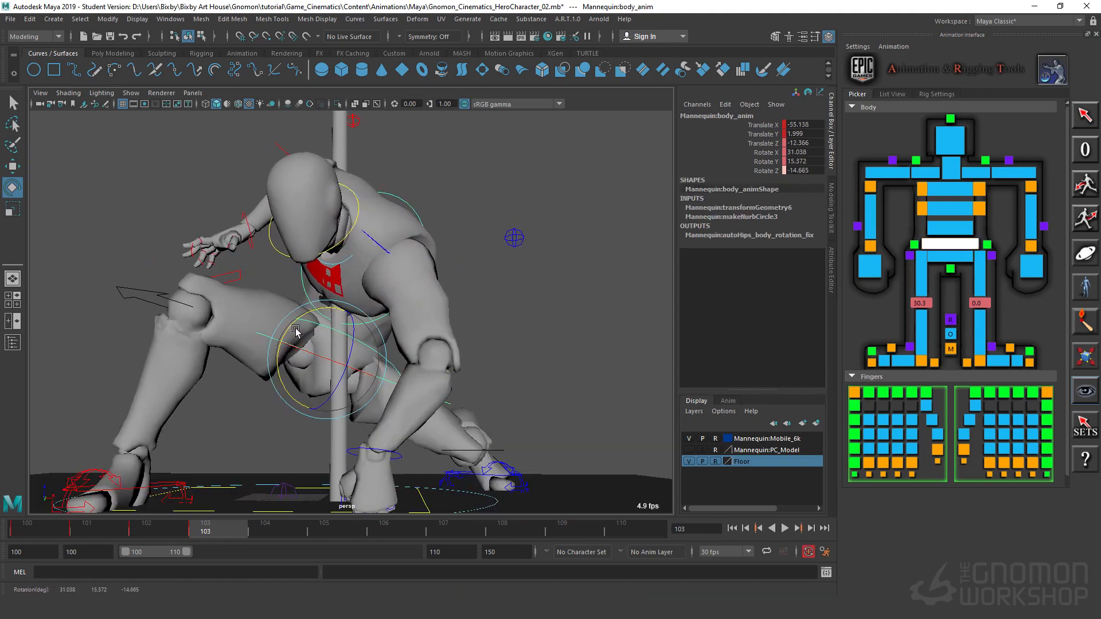
pyautogui.click(156, 536)
pyautogui.hotkey('alt', 'v')
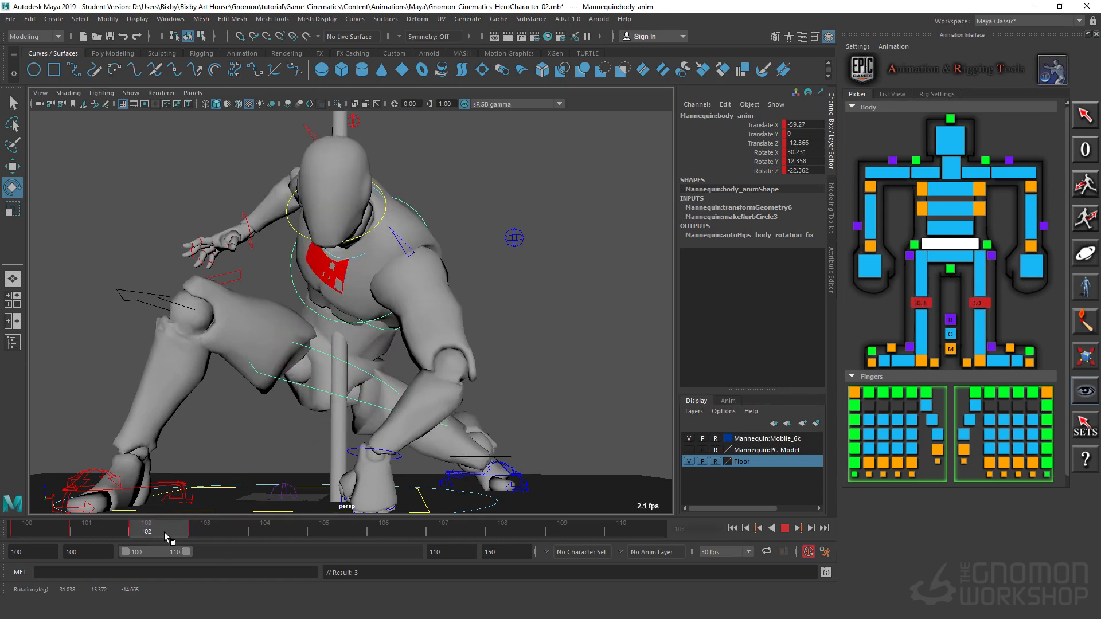
pyautogui.hotkey('alt', 'v')
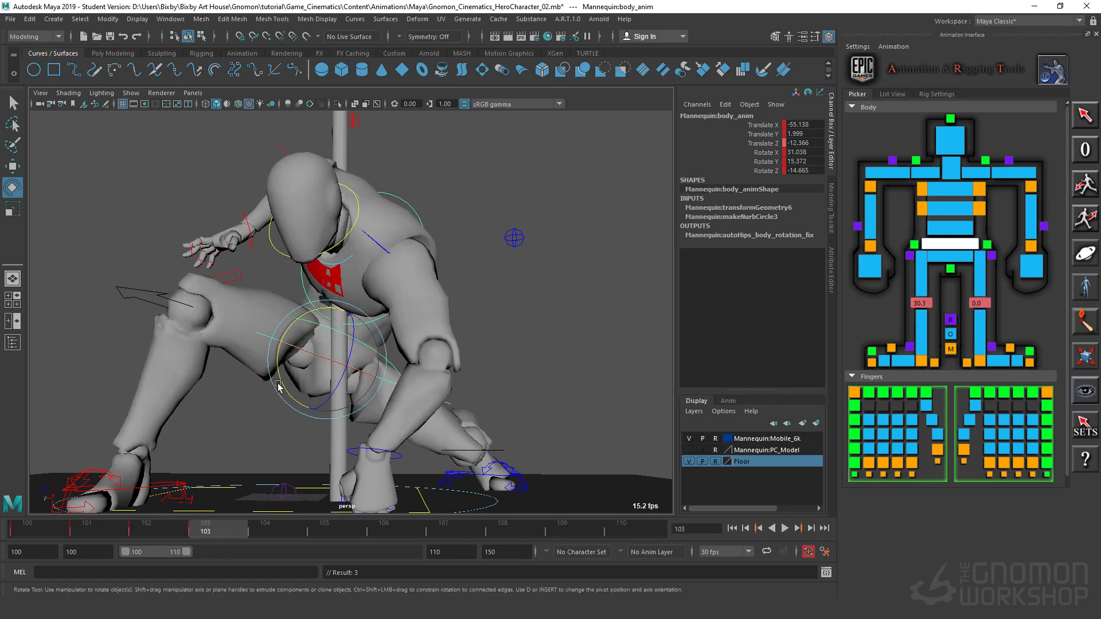
pyautogui.moveTo(278, 381); pyautogui.dragTo(274, 409)
pyautogui.moveTo(171, 528); pyautogui.dragTo(216, 528)
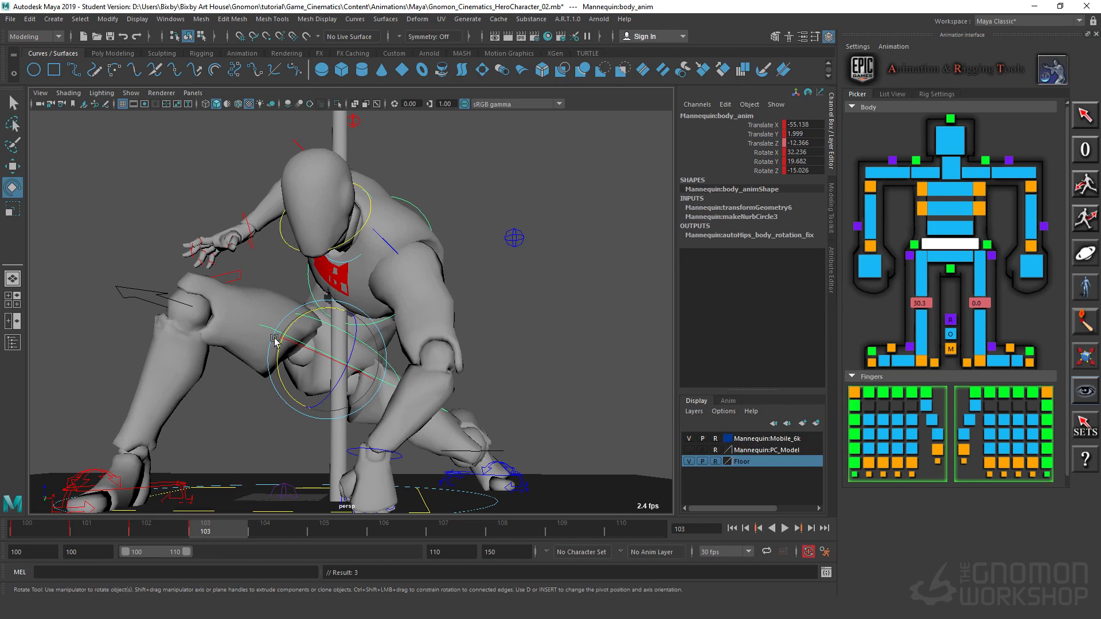
# Step: Select all of the mannequin's controls, copy the frame 102 pose to a key at frame 104, and play back the result
pyautogui.click(272, 529)
pyautogui.keyDown('alt'); pyautogui.moveTo(527, 365); pyautogui.dragTo(219, 236, button='right'); pyautogui.keyUp('alt')
pyautogui.moveTo(213, 162); pyautogui.dragTo(505, 452)
pyautogui.keyDown('alt'); pyautogui.moveTo(591, 382); pyautogui.dragTo(605, 384); pyautogui.keyUp('alt')
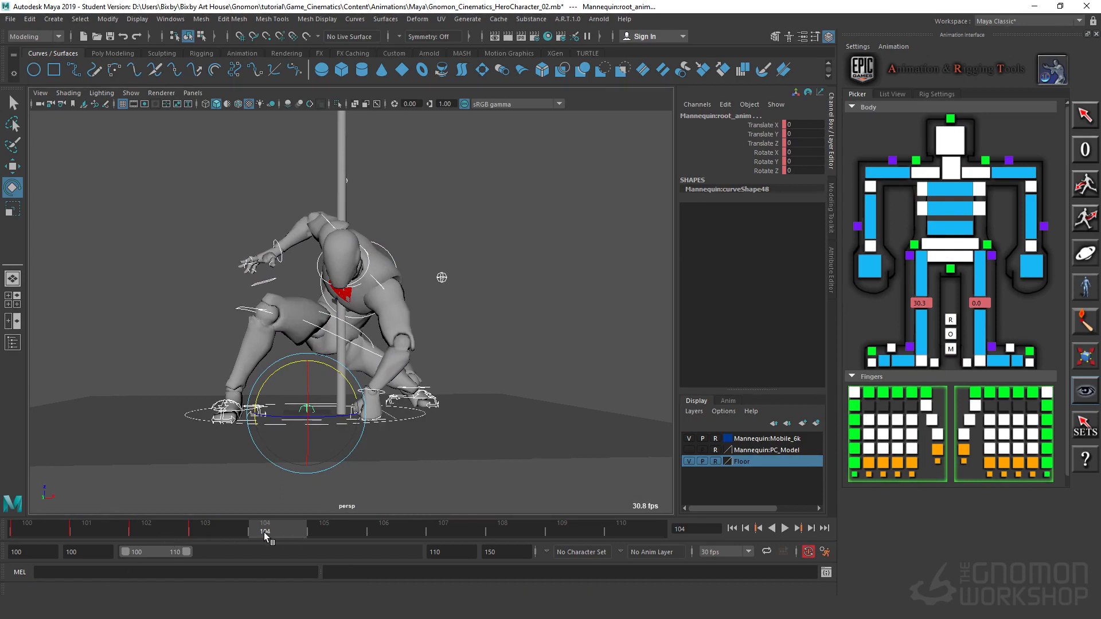
pyautogui.moveTo(205, 536); pyautogui.dragTo(168, 538)
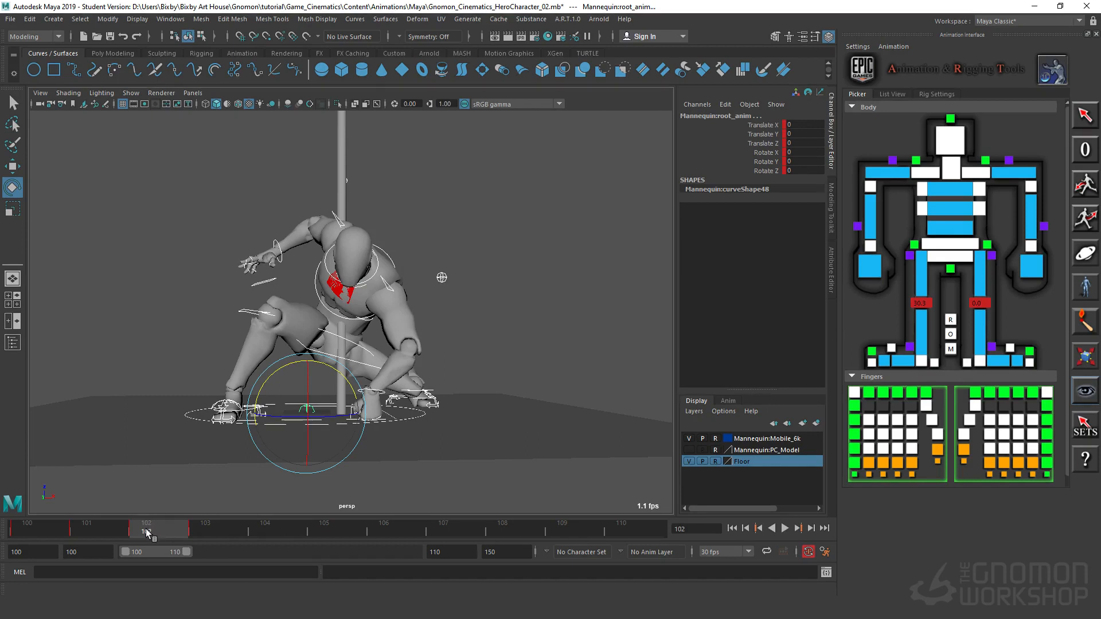
pyautogui.moveTo(146, 529); pyautogui.dragTo(269, 531)
pyautogui.hotkey('alt', 'v')
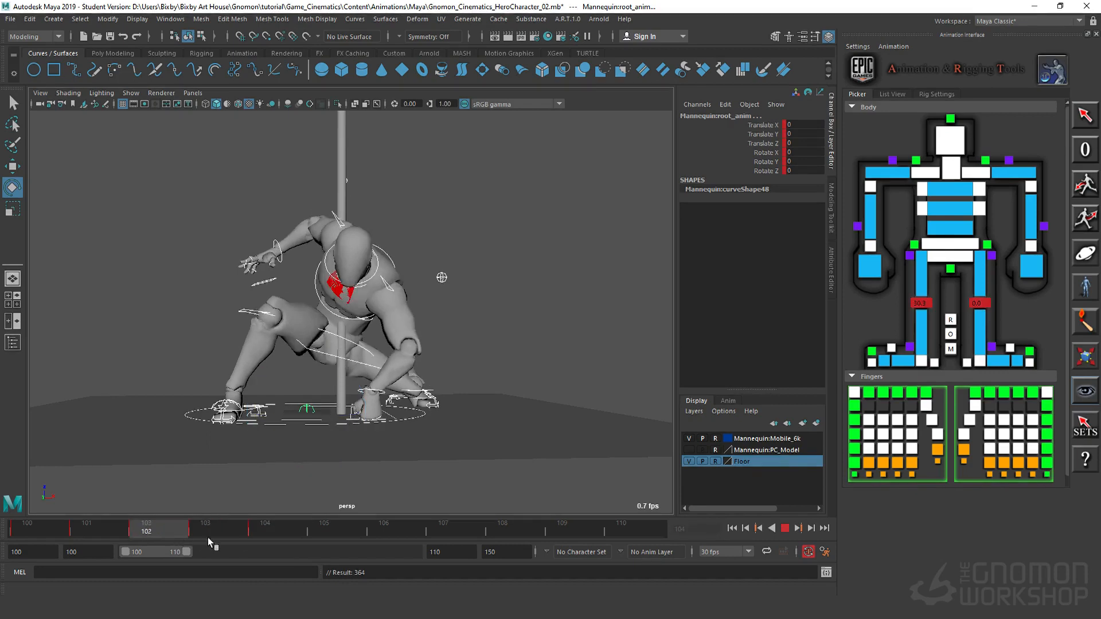
pyautogui.moveTo(256, 539); pyautogui.dragTo(129, 542)
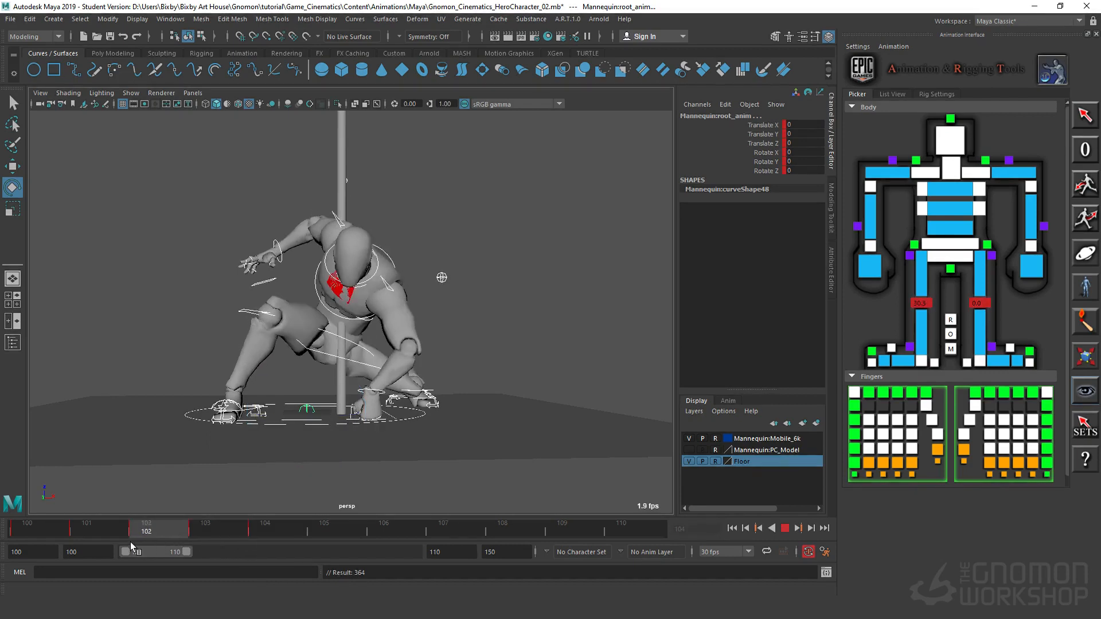
pyautogui.hotkey('alt', 'v')
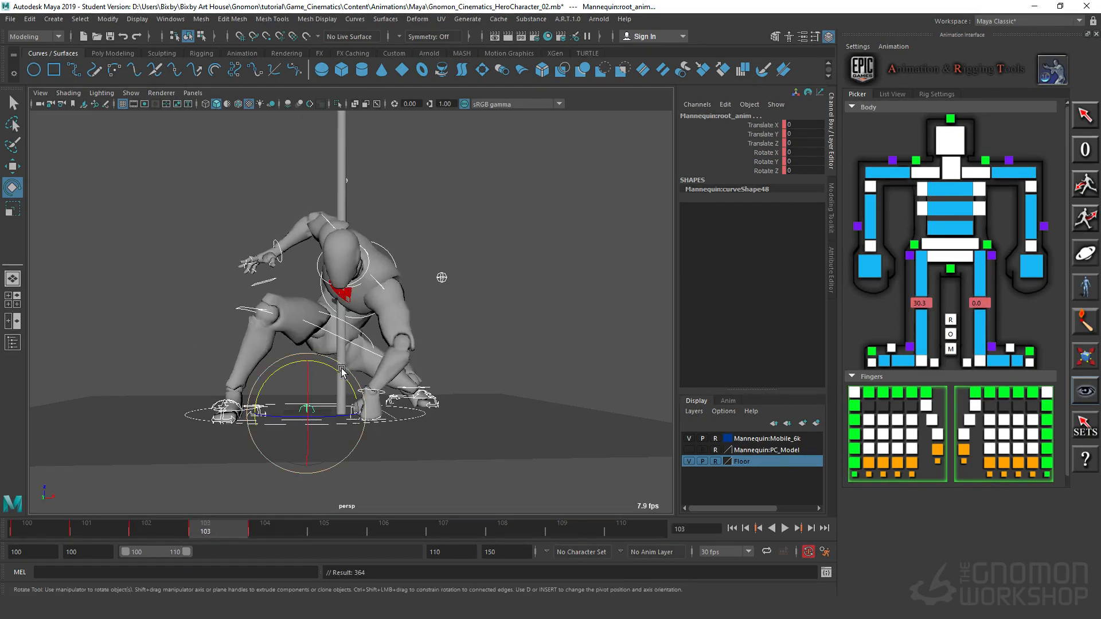
# Step: At frame 103, rotate the right wrist control to about Rotate Y -53.2 and move it to about Translate X 56.5, Z -58.2
pyautogui.keyDown('alt'); pyautogui.moveTo(510, 290); pyautogui.dragTo(740, 255, button='right'); pyautogui.keyUp('alt')
pyautogui.keyDown('alt'); pyautogui.moveTo(218, 264); pyautogui.dragTo(303, 296, button='middle'); pyautogui.keyUp('alt')
pyautogui.click(305, 230)
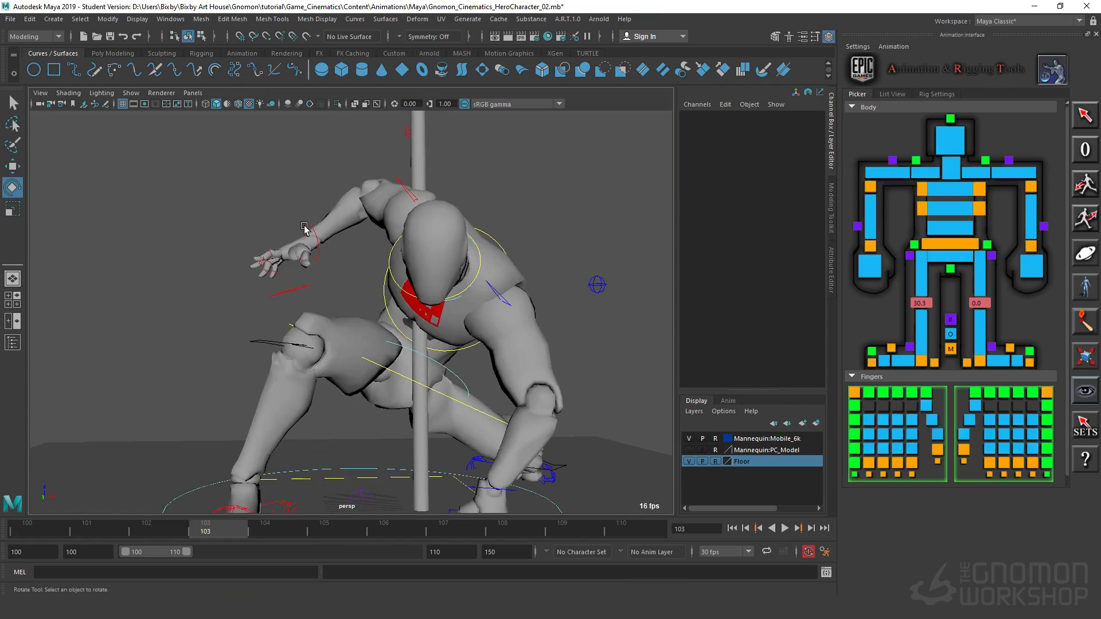
pyautogui.click(305, 231)
pyautogui.moveTo(274, 276); pyautogui.dragTo(297, 293)
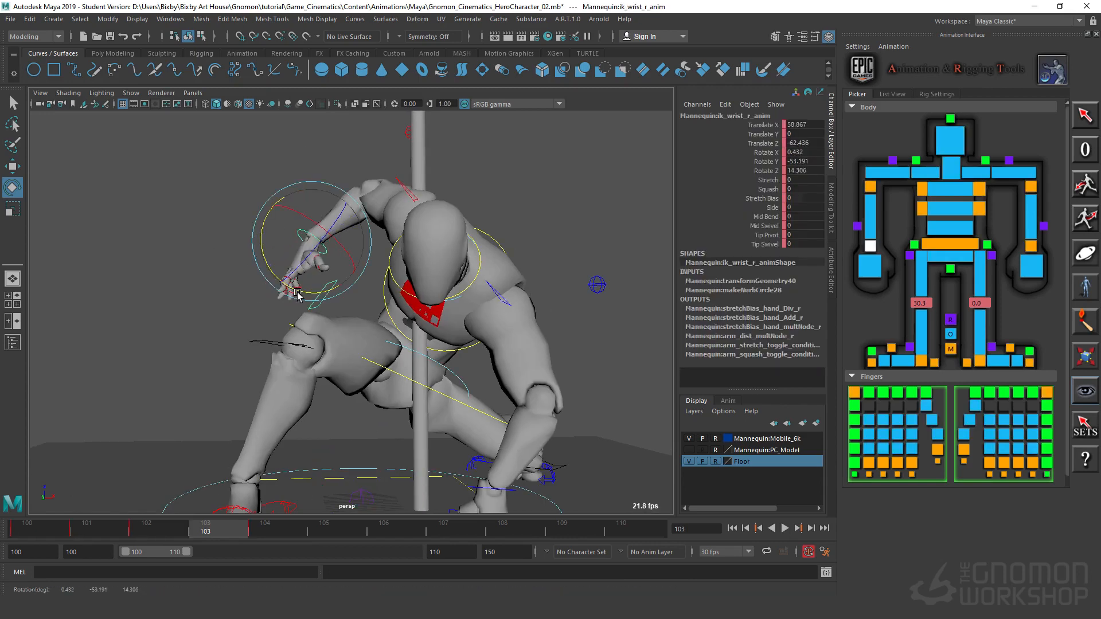
pyautogui.press('w')
pyautogui.moveTo(347, 206); pyautogui.dragTo(342, 205)
pyautogui.moveTo(213, 533); pyautogui.dragTo(142, 539)
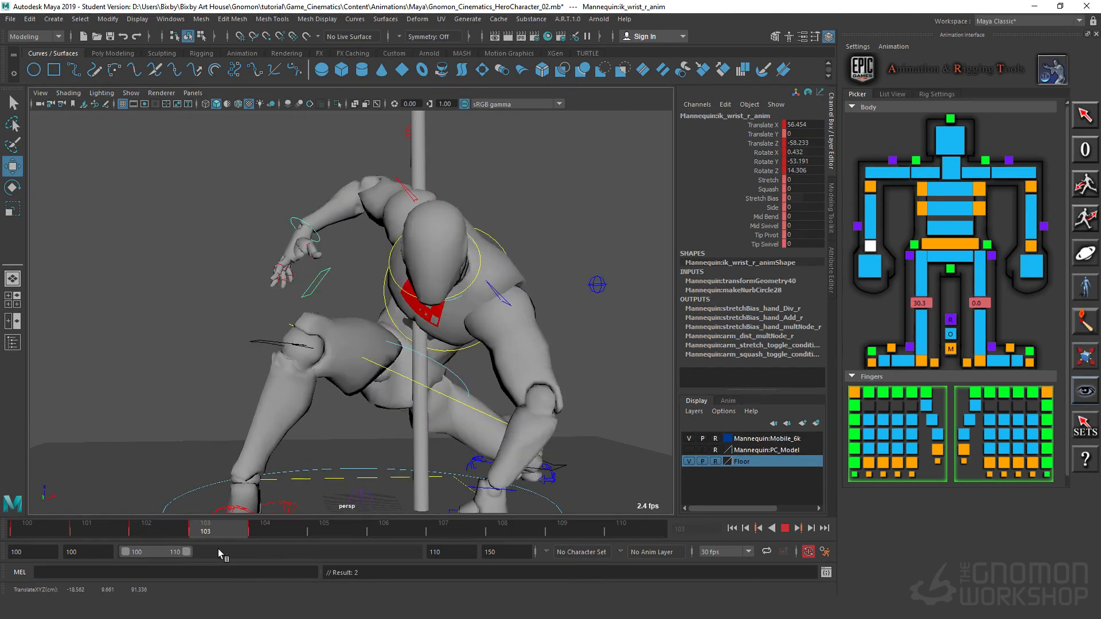
pyautogui.press('Escape')
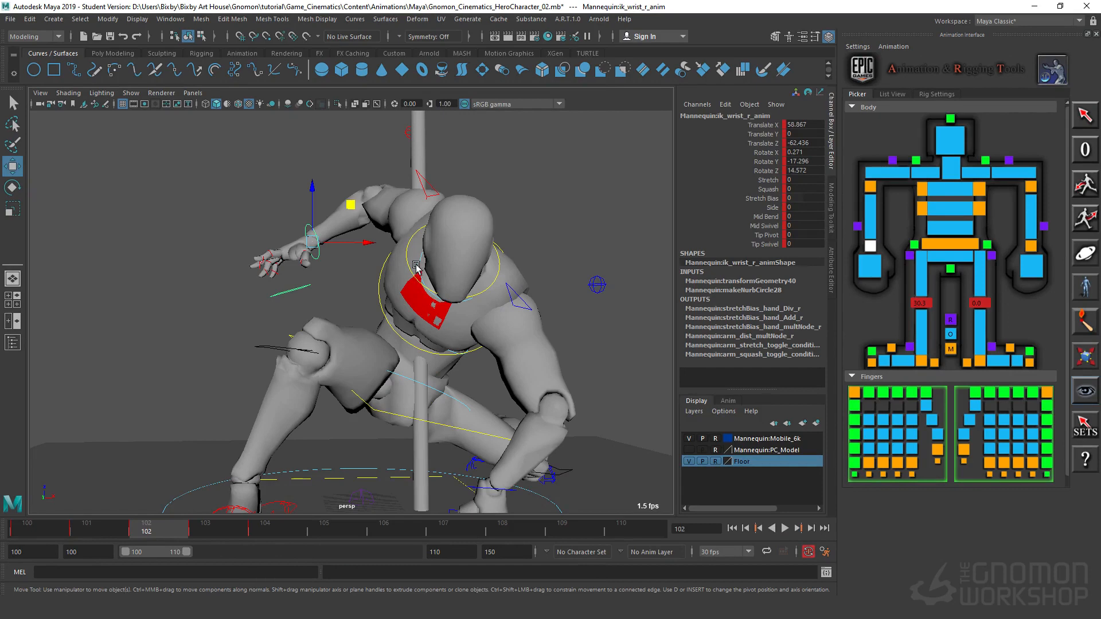
# Step: At frame 102, rotate the neck to about Rotate Y 10.4, Z -13.7 and the head to about Rotate X 41.4, Y 10.2, Z 40.4
pyautogui.click(417, 267)
pyautogui.press('e')
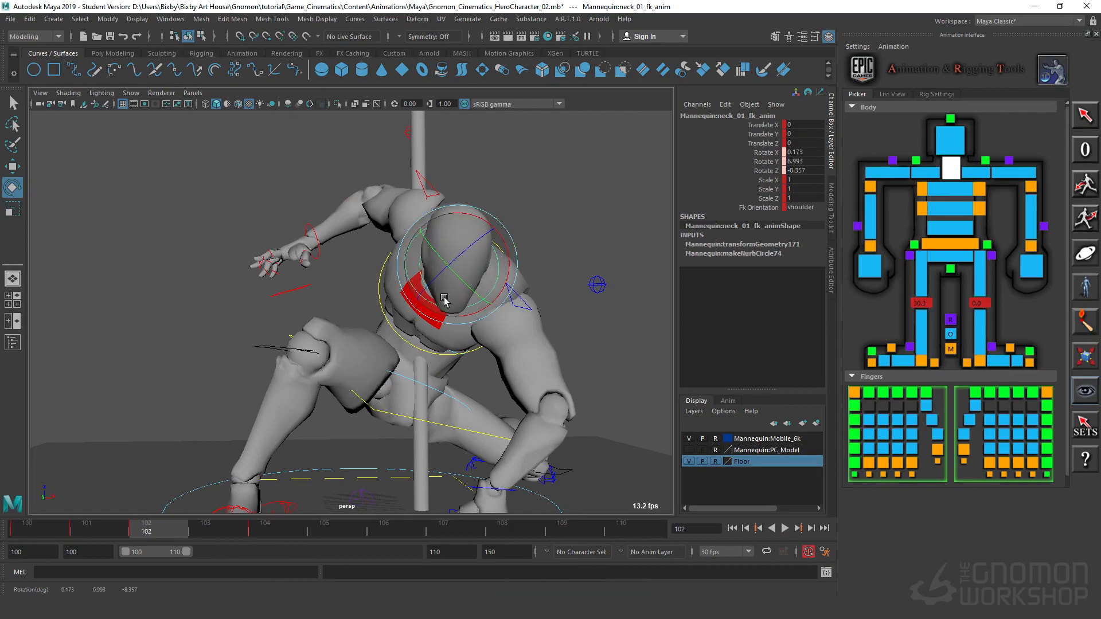
pyautogui.click(393, 245)
pyautogui.click(409, 251)
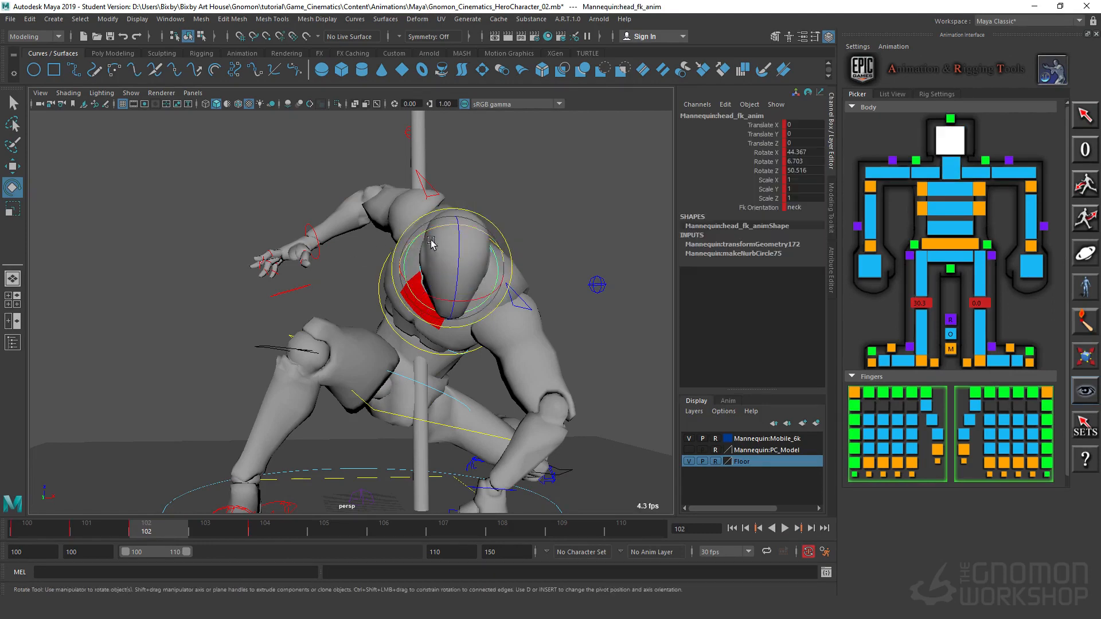
pyautogui.moveTo(408, 337)
pyautogui.keyDown('alt'); pyautogui.mouseDown()
pyautogui.moveTo(484, 335)
pyautogui.moveTo(391, 336)
pyautogui.moveTo(405, 343)
pyautogui.mouseUp(); pyautogui.keyUp('alt')
pyautogui.moveTo(487, 252); pyautogui.dragTo(489, 253)
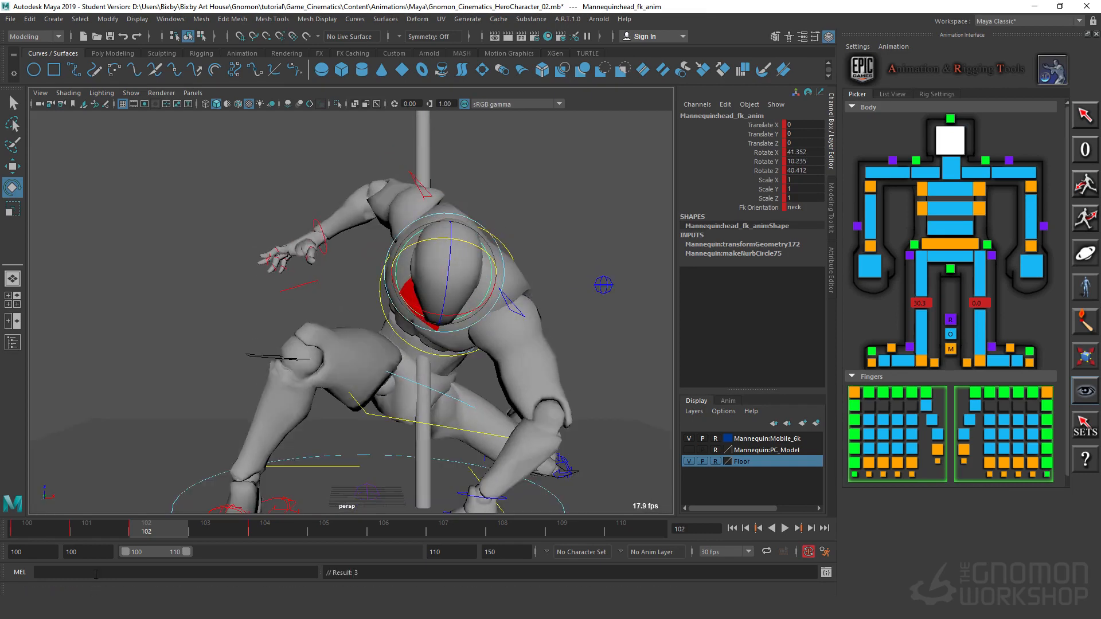
pyautogui.moveTo(156, 534); pyautogui.dragTo(187, 525)
# Step: Select the head and neck controls, copy their frame 102 pose to a key at frame 104, and review the motion
pyautogui.keyDown('alt'); pyautogui.moveTo(385, 335); pyautogui.dragTo(373, 262); pyautogui.keyUp('alt')
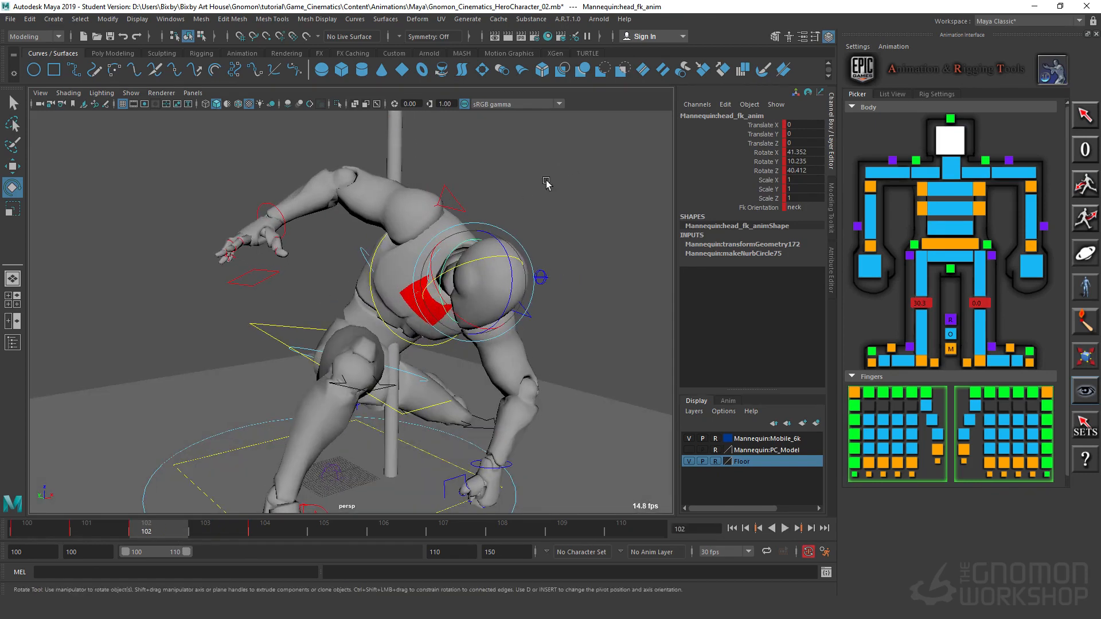
pyautogui.press('q')
pyautogui.press('Up')
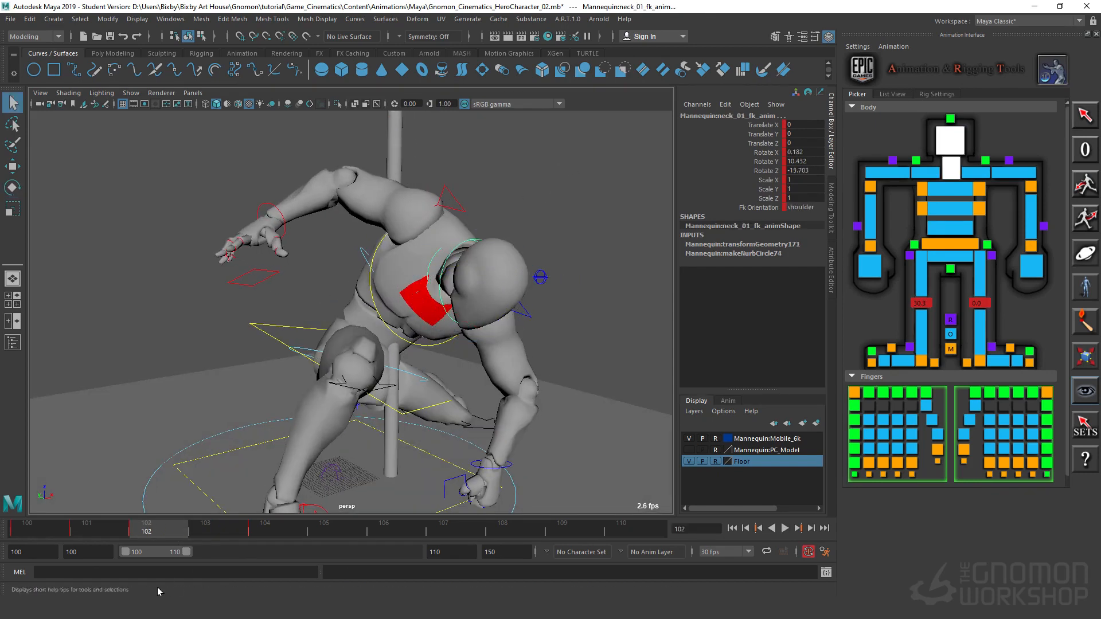
pyautogui.press('.')
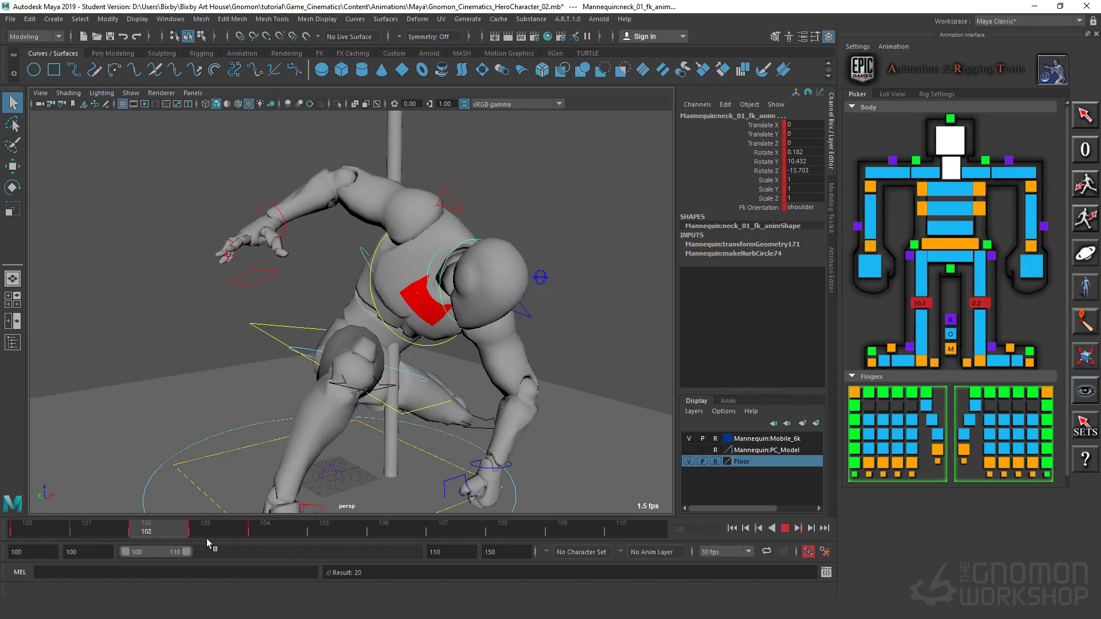
pyautogui.keyDown('alt'); pyautogui.moveTo(413, 356); pyautogui.dragTo(459, 367); pyautogui.keyUp('alt')
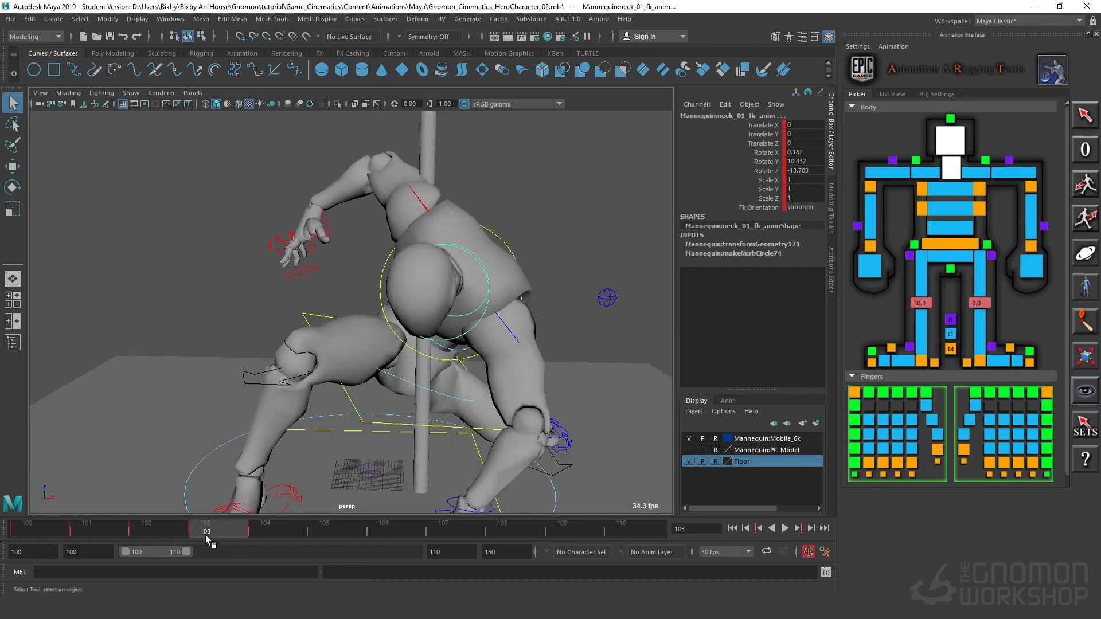
pyautogui.hotkey('alt', 'v')
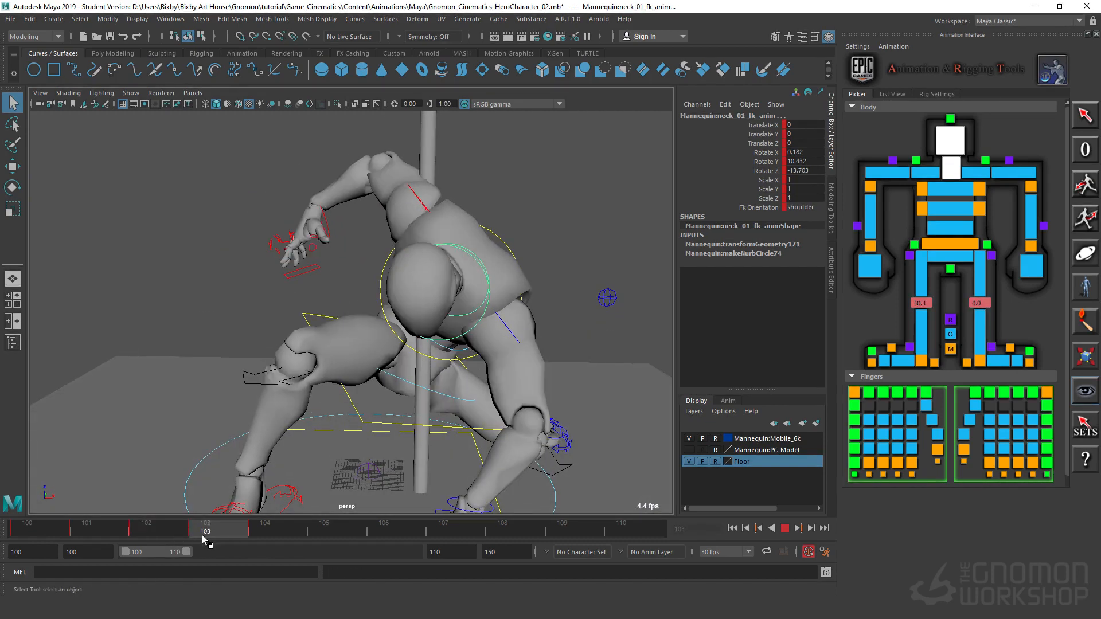
pyautogui.hotkey('alt', 'v')
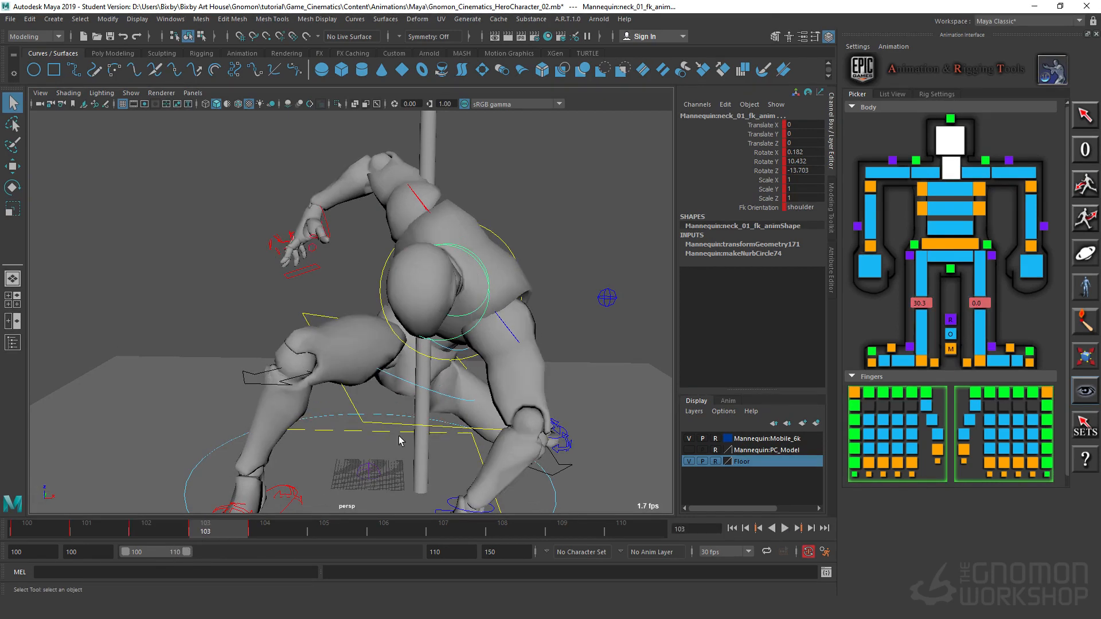
# Step: At frame 103, shift the left clavicle control slightly and move the right clavicle to about Translate X -3.2, Y 6.4, Z 0.1
pyautogui.click(503, 325)
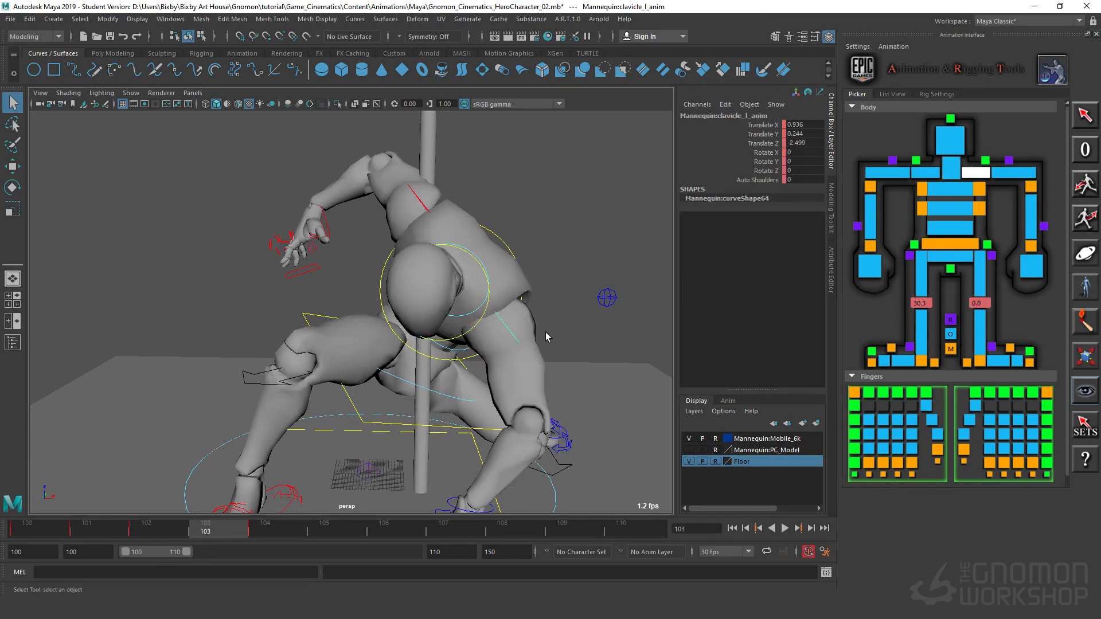
pyautogui.press('w')
pyautogui.moveTo(546, 284); pyautogui.dragTo(538, 287)
pyautogui.click(422, 206)
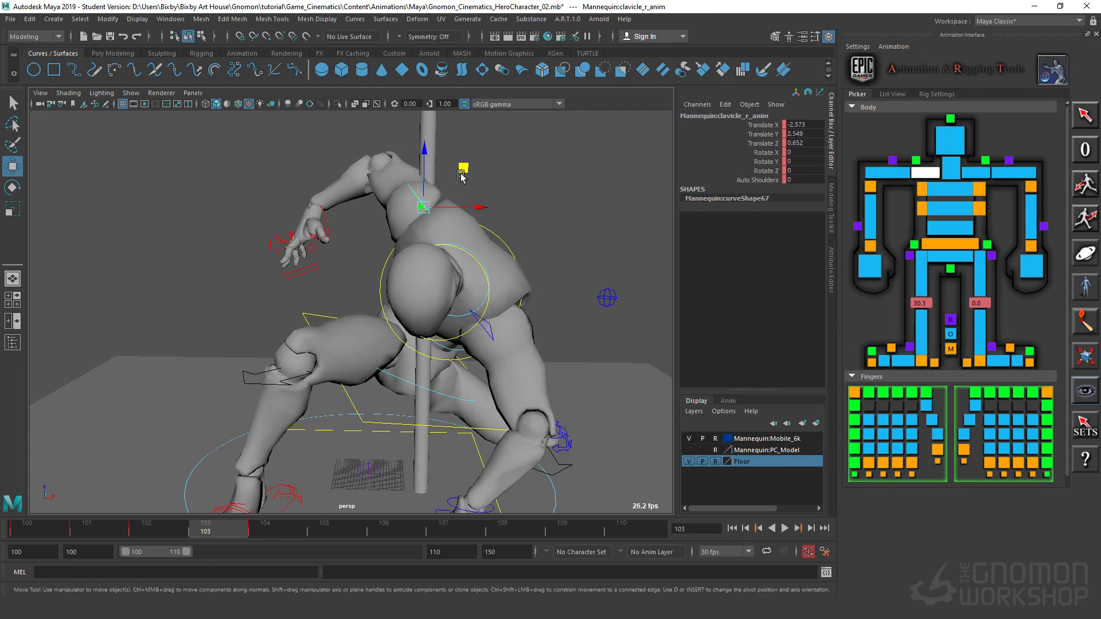
pyautogui.moveTo(465, 172); pyautogui.dragTo(474, 162, button='middle')
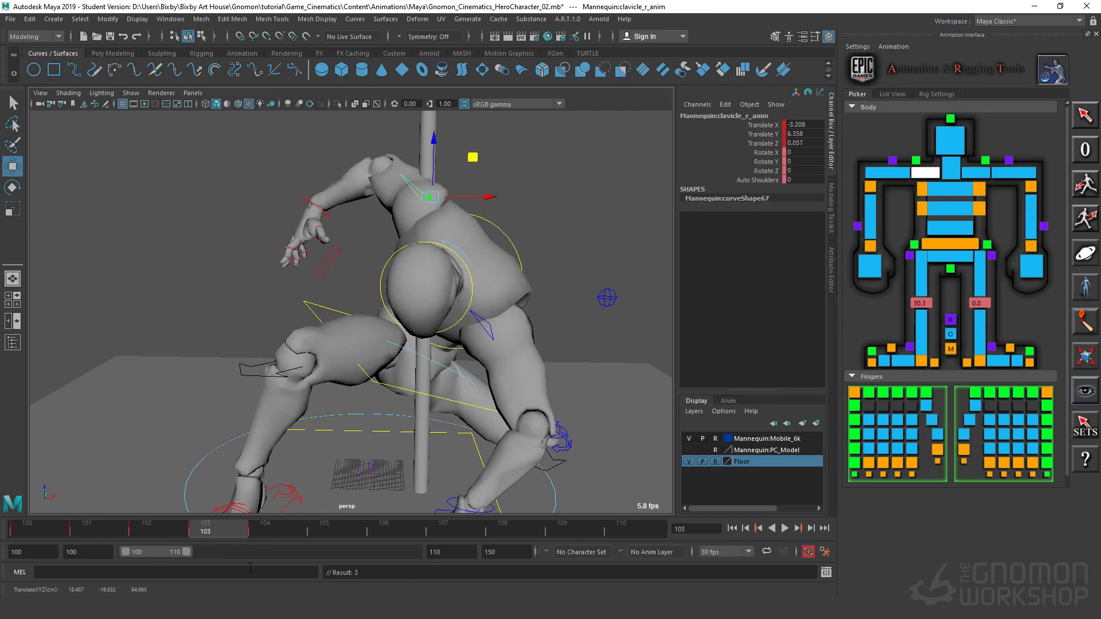
pyautogui.click(156, 536)
pyautogui.moveTo(201, 545); pyautogui.dragTo(215, 543)
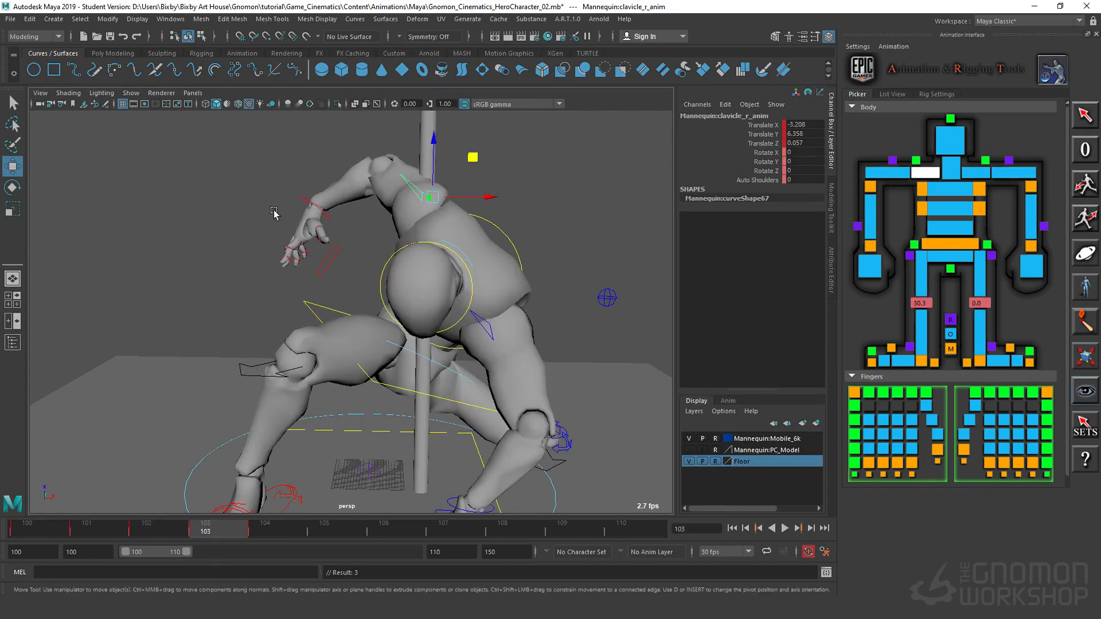
# Step: Nudge the right wrist control at frame 103, and at frame 104 move it to about Translate X 56.1, Z -65.3
pyautogui.click(303, 201)
pyautogui.moveTo(365, 174); pyautogui.dragTo(367, 177, button='middle')
pyautogui.moveTo(220, 533); pyautogui.dragTo(270, 549)
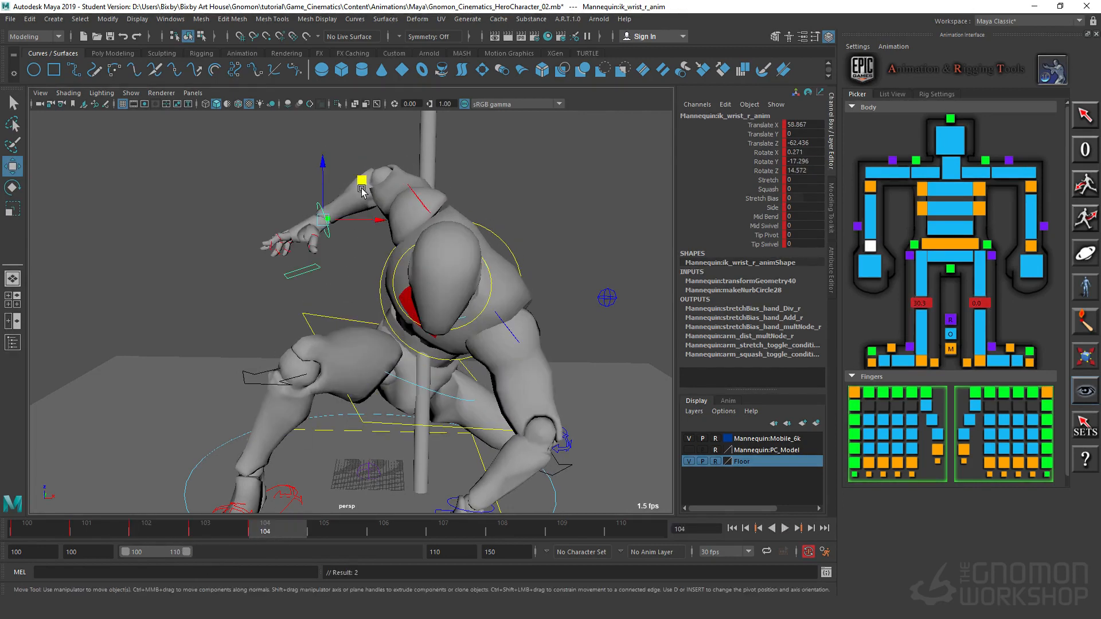
pyautogui.moveTo(362, 179); pyautogui.dragTo(353, 188, button='middle')
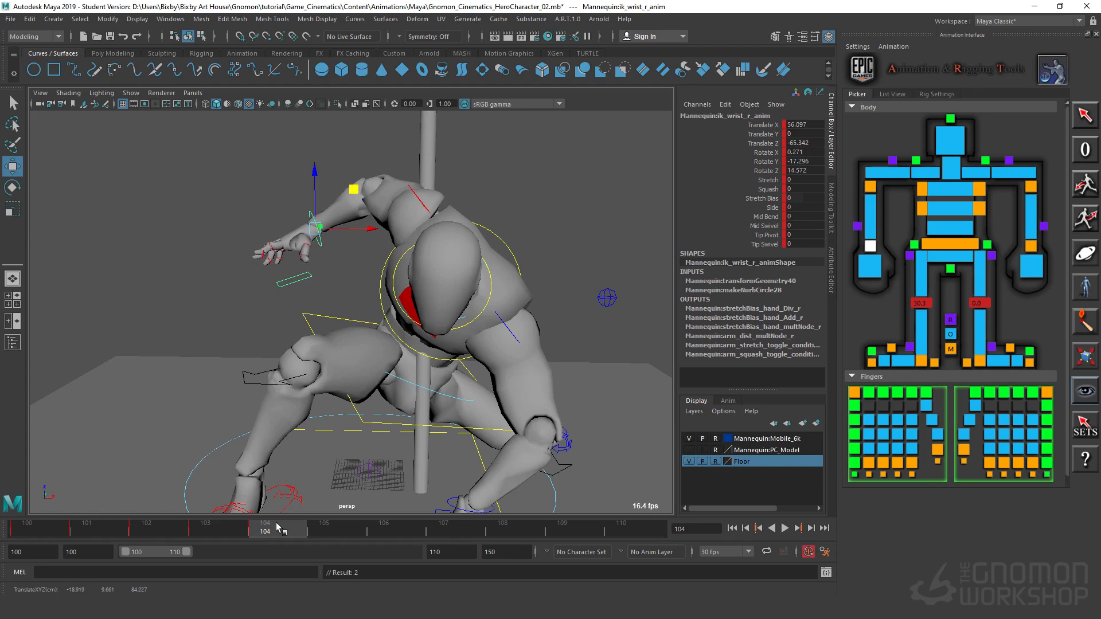
pyautogui.moveTo(222, 531); pyautogui.dragTo(283, 537)
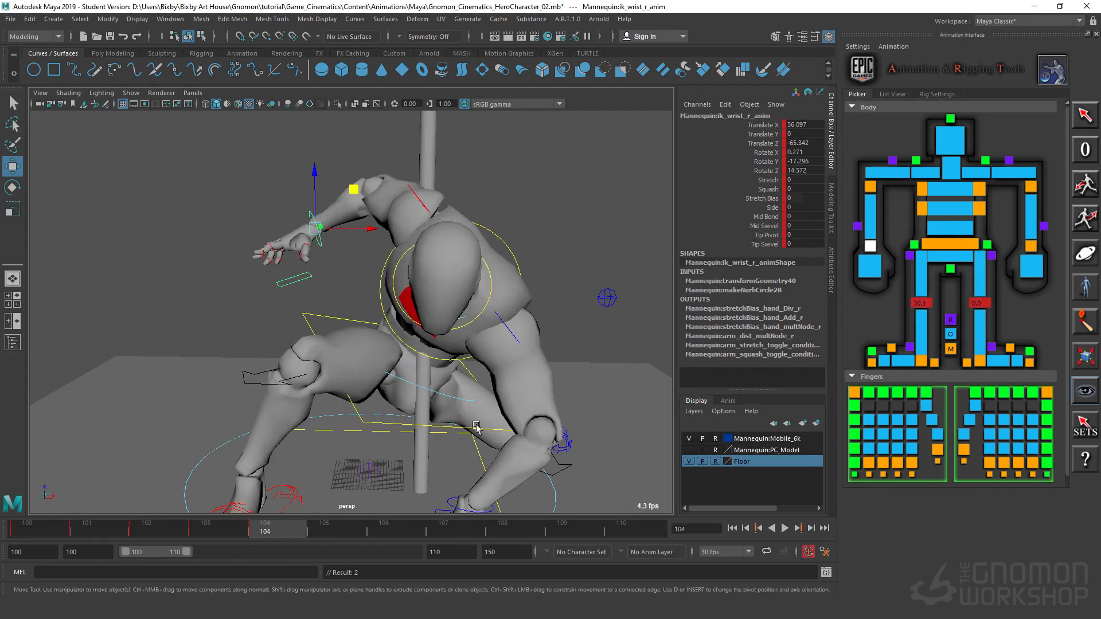
# Step: Select all the body controls and review the landing motion, stopping at frame 103
pyautogui.keyDown('alt'); pyautogui.moveTo(417, 402); pyautogui.dragTo(346, 364); pyautogui.keyUp('alt')
pyautogui.moveTo(269, 530)
pyautogui.mouseDown()
pyautogui.moveTo(228, 528)
pyautogui.moveTo(262, 535)
pyautogui.mouseUp()
pyautogui.click(205, 178)
pyautogui.moveTo(170, 137); pyautogui.dragTo(563, 474)
pyautogui.hotkey('alt', 'v')
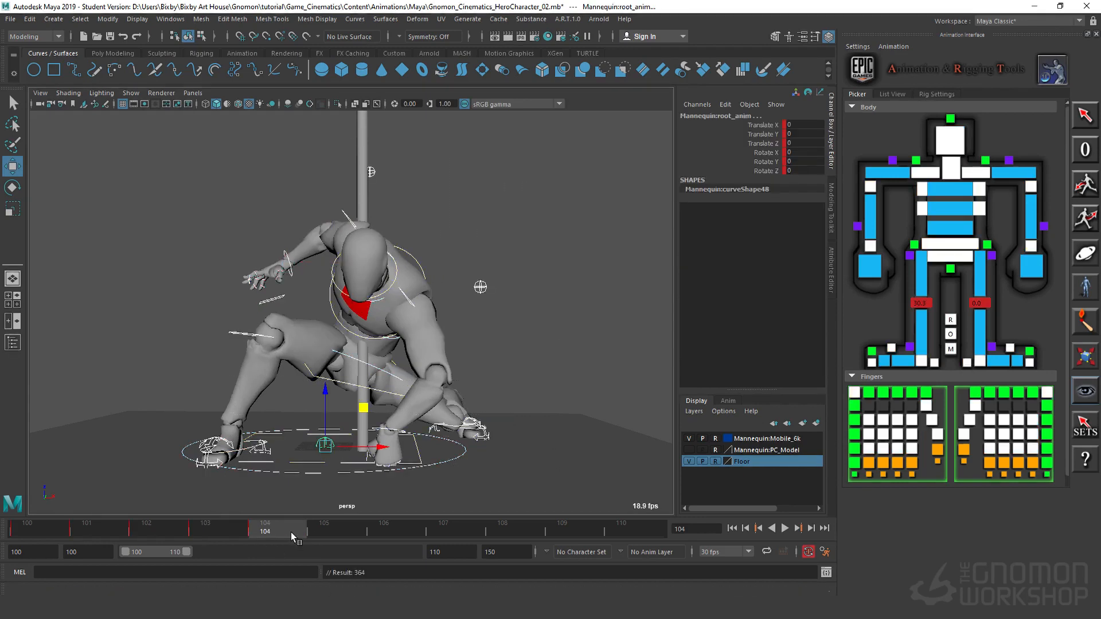
pyautogui.moveTo(291, 542); pyautogui.dragTo(221, 538)
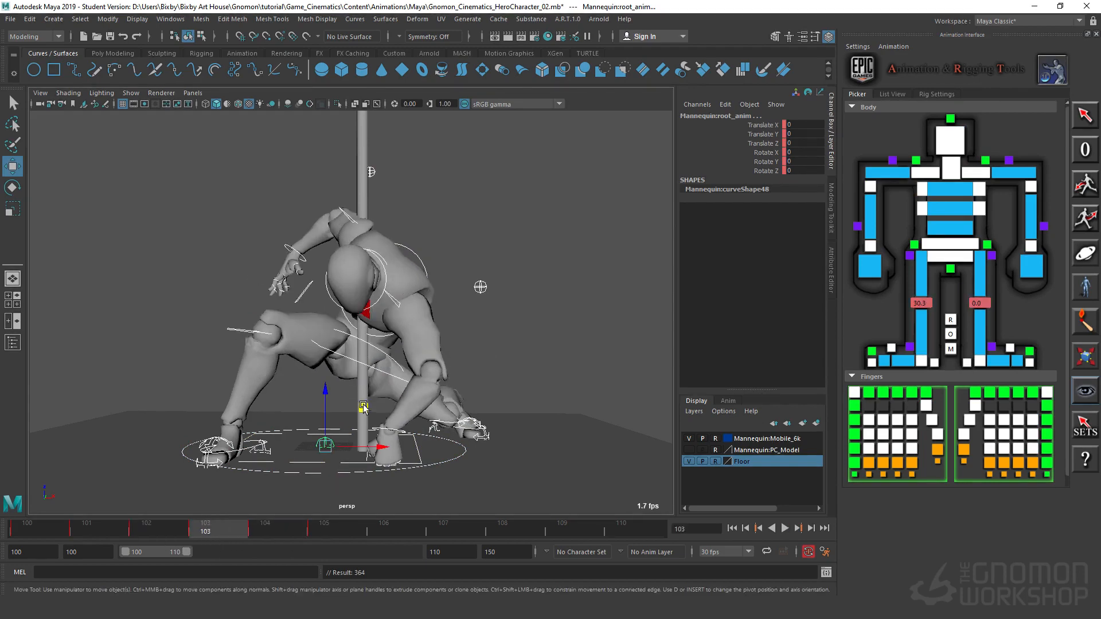
# Step: Deselect the controls, switch to the front orthographic view and frame the mannequin's landing pose in it
pyautogui.scroll(3, 466, 387)
pyautogui.click(512, 154)
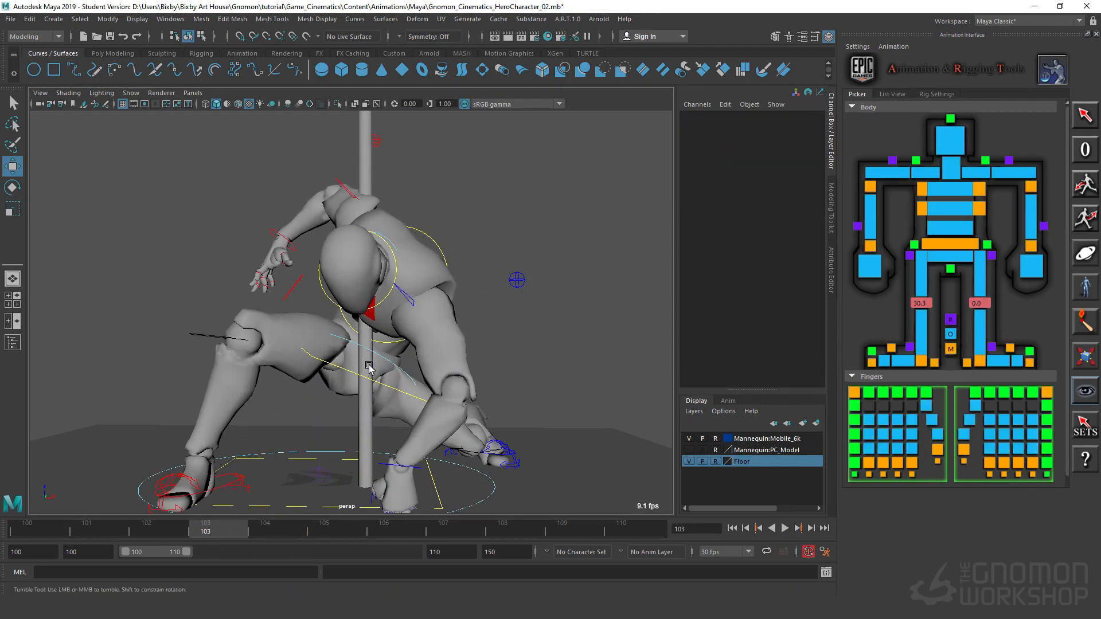
pyautogui.scroll(2, 373, 370)
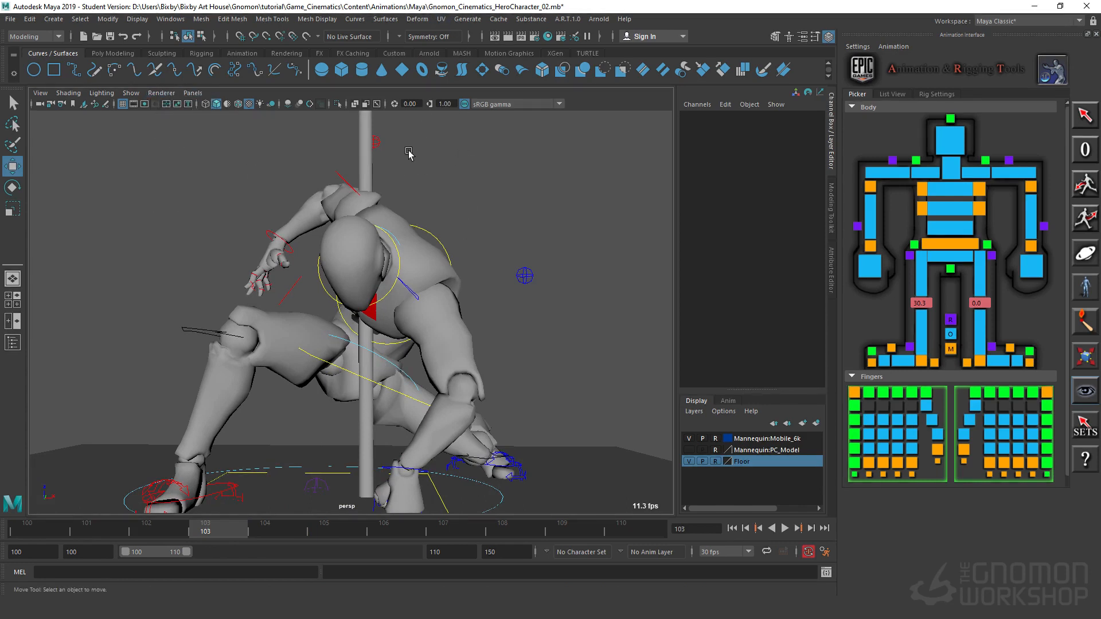
pyautogui.click(193, 92)
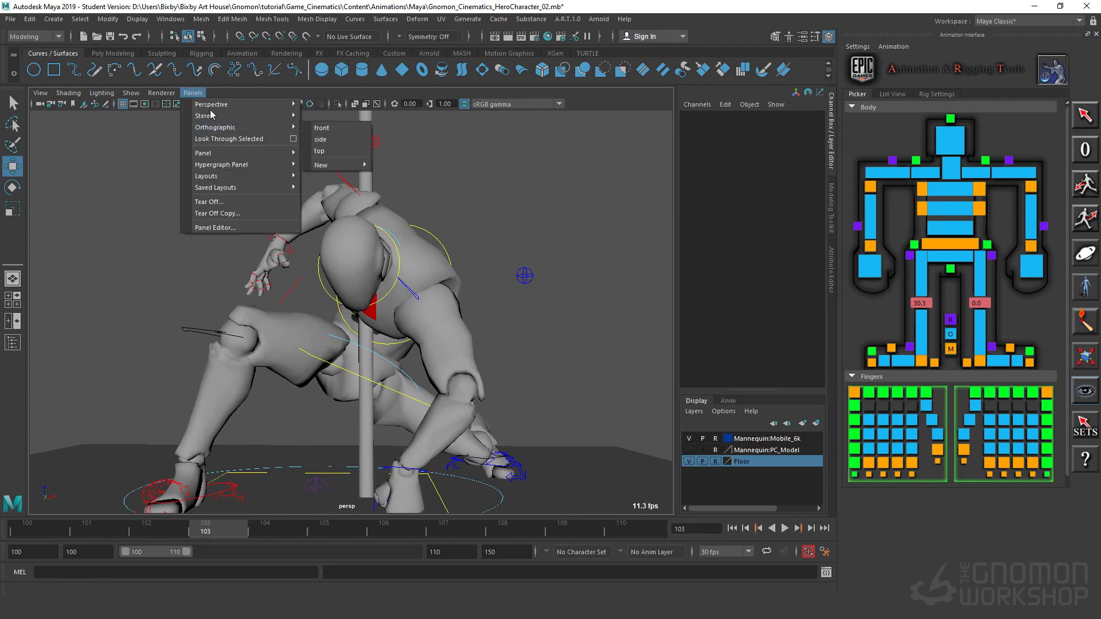
pyautogui.click(332, 138)
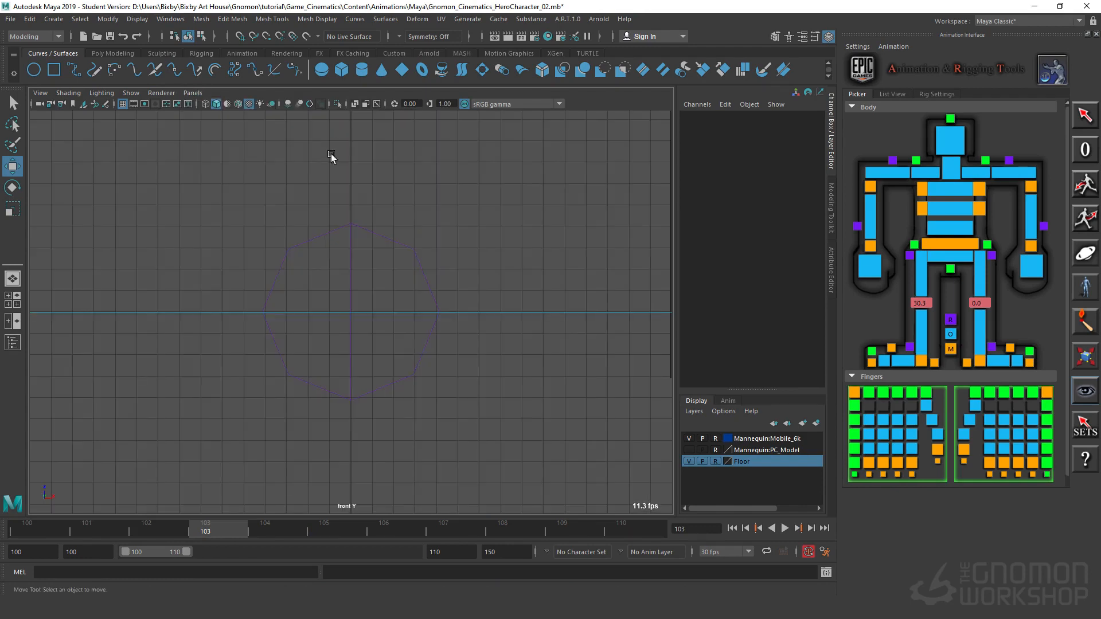
pyautogui.scroll(-15, 391, 343)
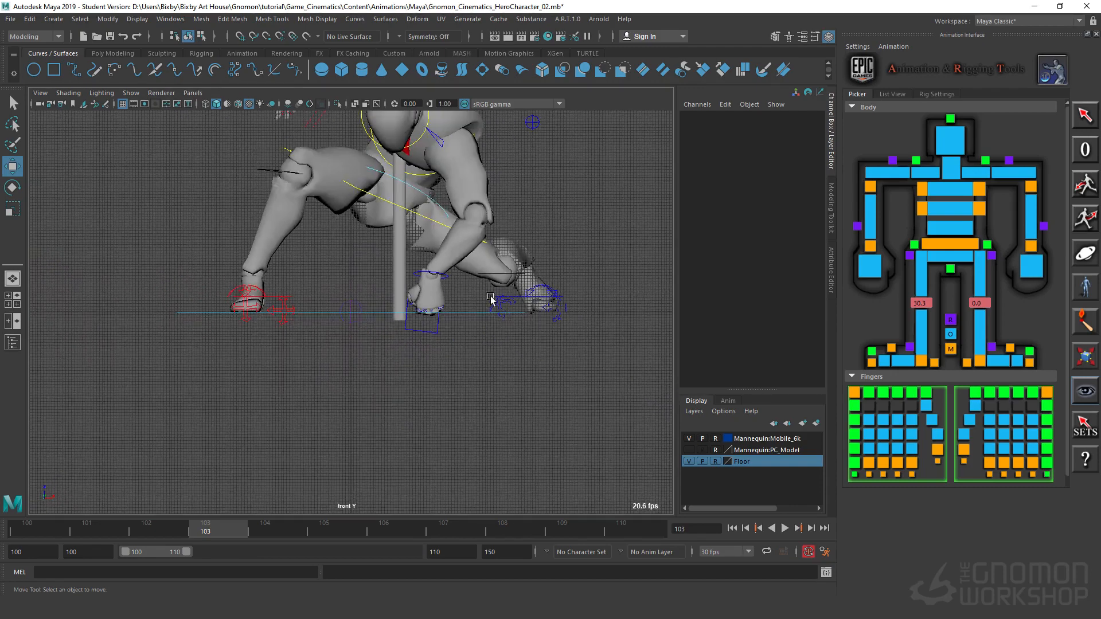
pyautogui.keyDown('alt'); pyautogui.moveTo(509, 198); pyautogui.dragTo(512, 358, button='middle'); pyautogui.keyUp('alt')
pyautogui.scroll(5, 512, 358)
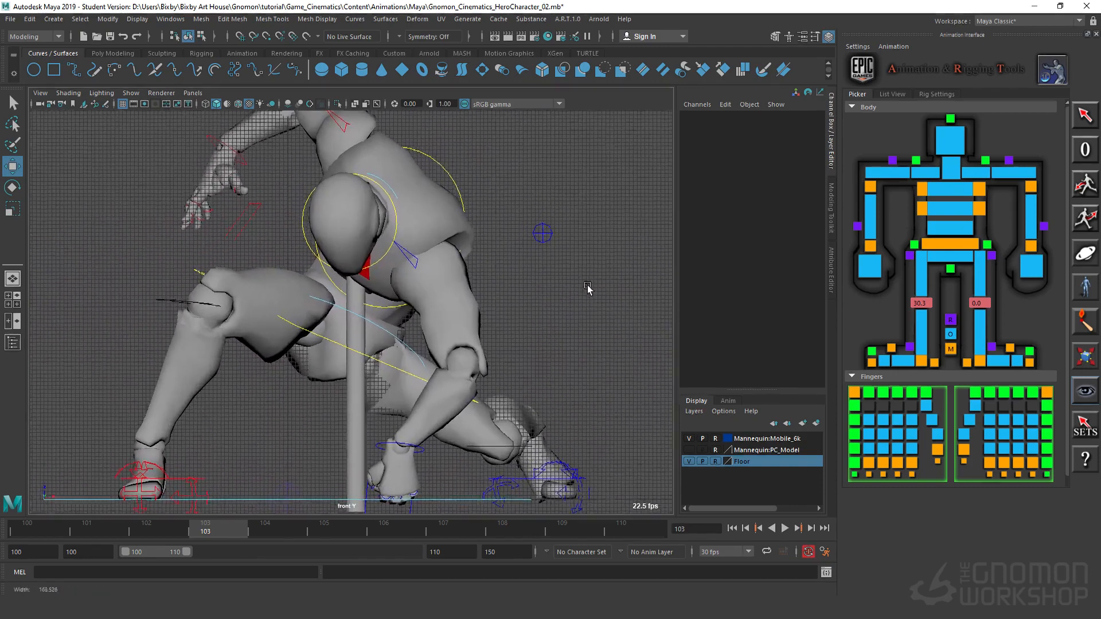
pyautogui.keyDown('alt'); pyautogui.moveTo(559, 295); pyautogui.dragTo(593, 319, button='middle'); pyautogui.keyUp('alt')
pyautogui.scroll(-1, 510, 302)
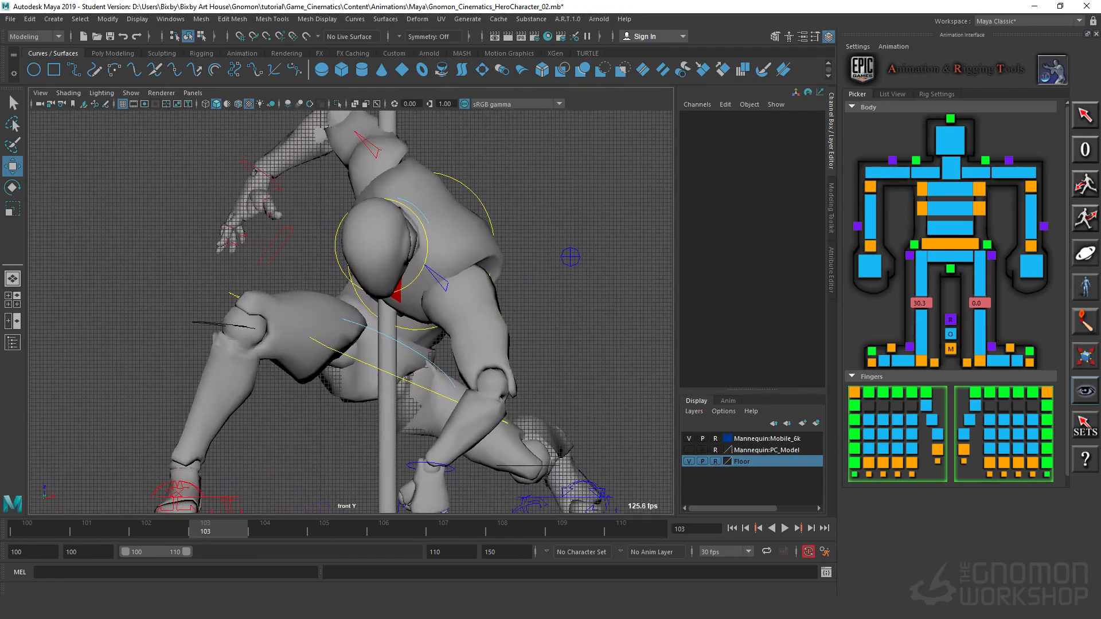
# Step: At frame 103, rotate the hip control to about Rotate X -14.9, Y 7.0, Z -8.9
pyautogui.click(362, 330)
pyautogui.press('e')
pyautogui.moveTo(367, 350)
pyautogui.mouseDown()
pyautogui.moveTo(341, 336)
pyautogui.moveTo(378, 360)
pyautogui.mouseUp()
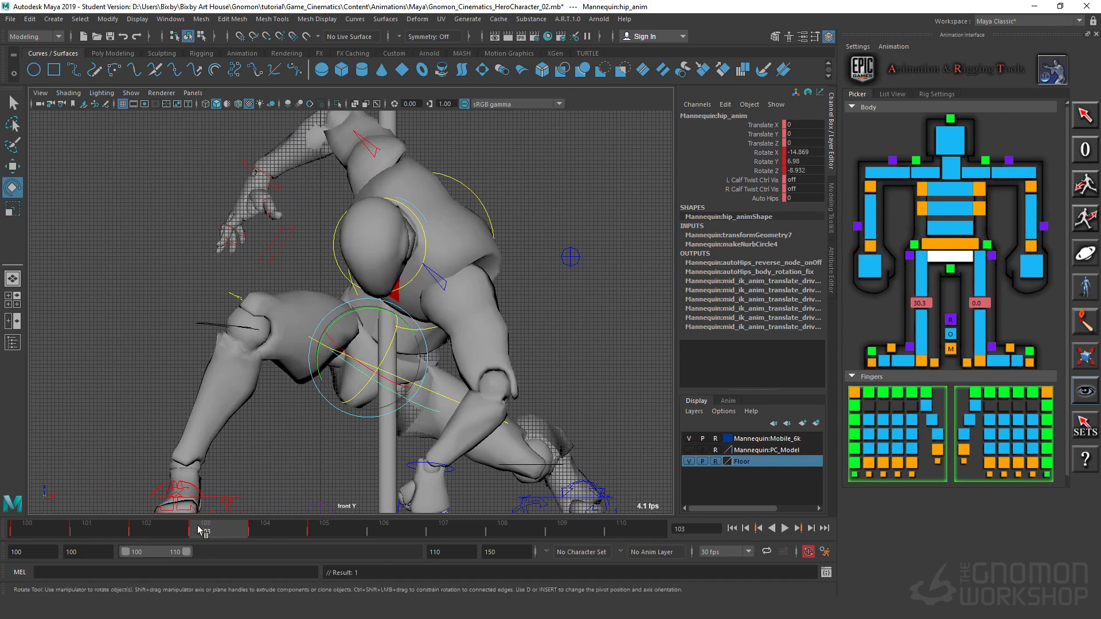
# Step: At frame 104, rotate the hip control to about Rotate X -13.4, Y 8.8, Z 4.7 and review the motion
pyautogui.moveTo(195, 533); pyautogui.dragTo(250, 543)
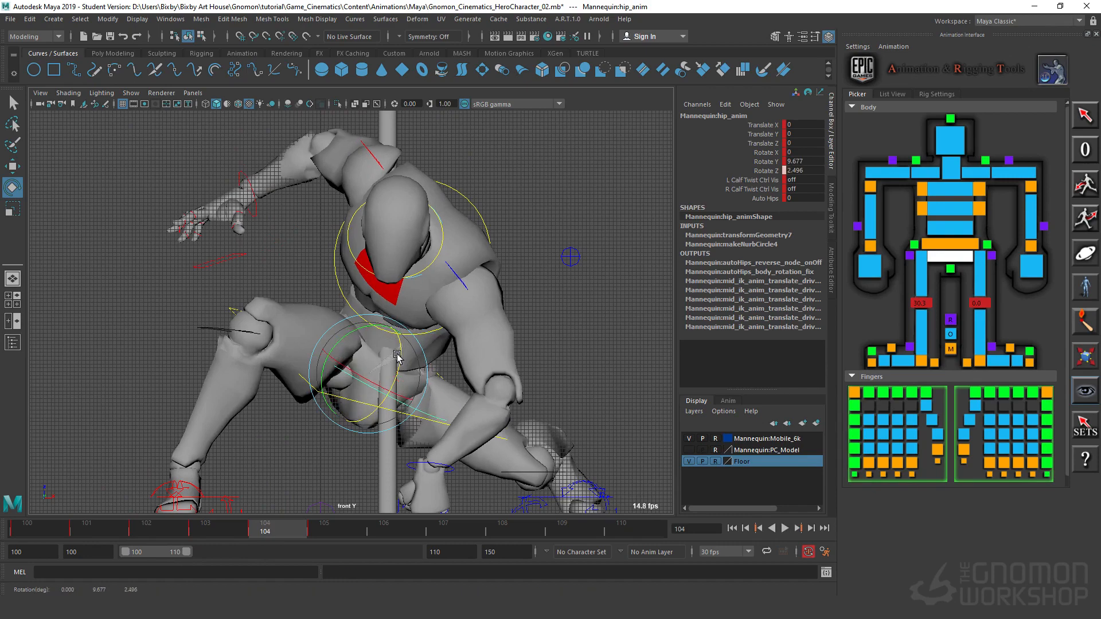
pyautogui.moveTo(397, 357); pyautogui.dragTo(351, 384)
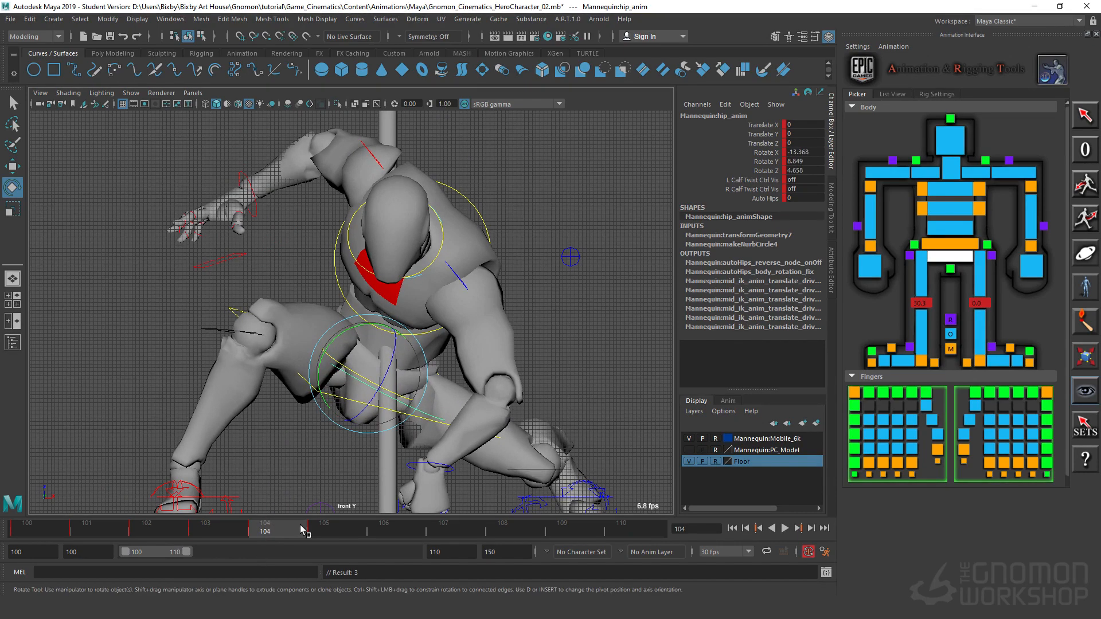
pyautogui.moveTo(301, 526); pyautogui.dragTo(266, 530)
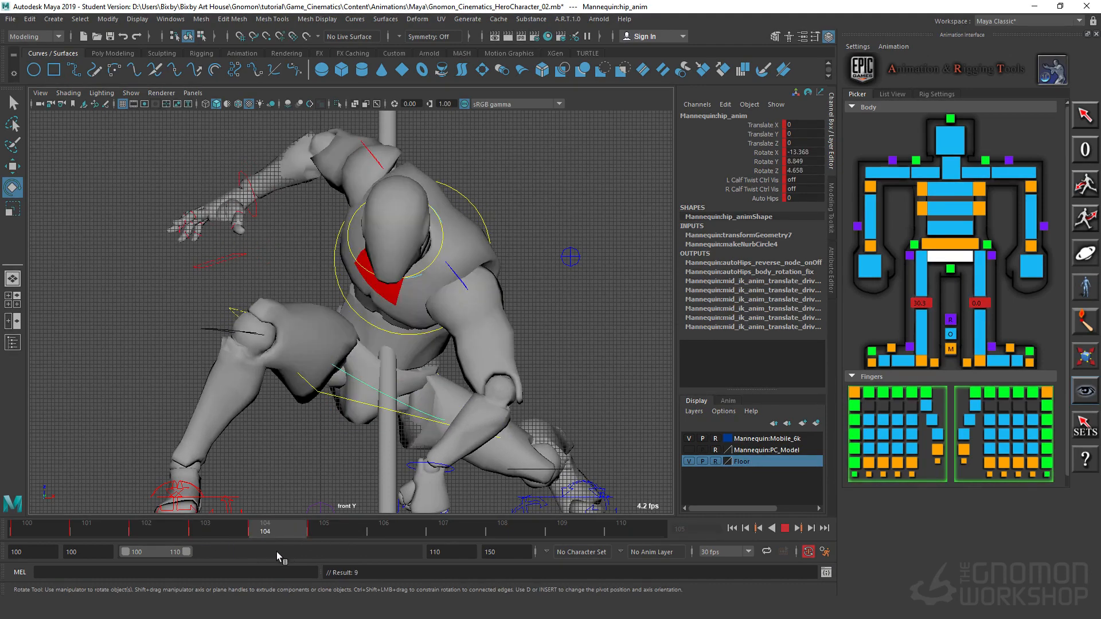
pyautogui.moveTo(313, 532); pyautogui.dragTo(198, 543)
# Step: At frame 103, rotate the head control to about Rotate X 54.6, Y 1.7, Z 35.6
pyautogui.click(479, 238)
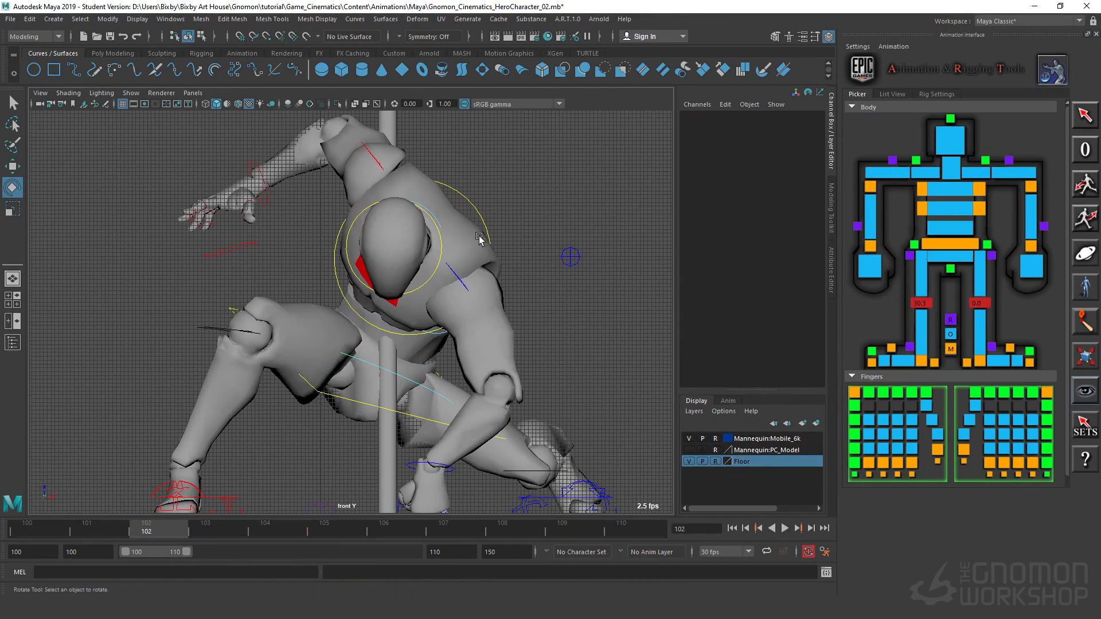
pyautogui.click(440, 225)
pyautogui.moveTo(170, 526); pyautogui.dragTo(218, 534)
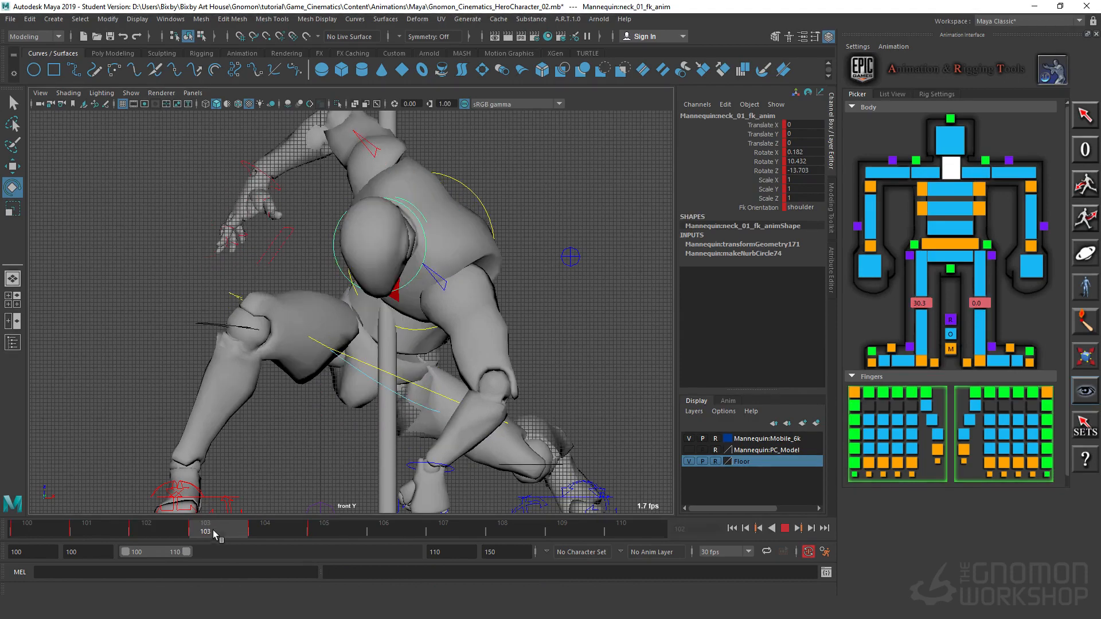
pyautogui.moveTo(405, 276); pyautogui.dragTo(381, 211)
pyautogui.click(288, 256)
pyautogui.click(362, 202)
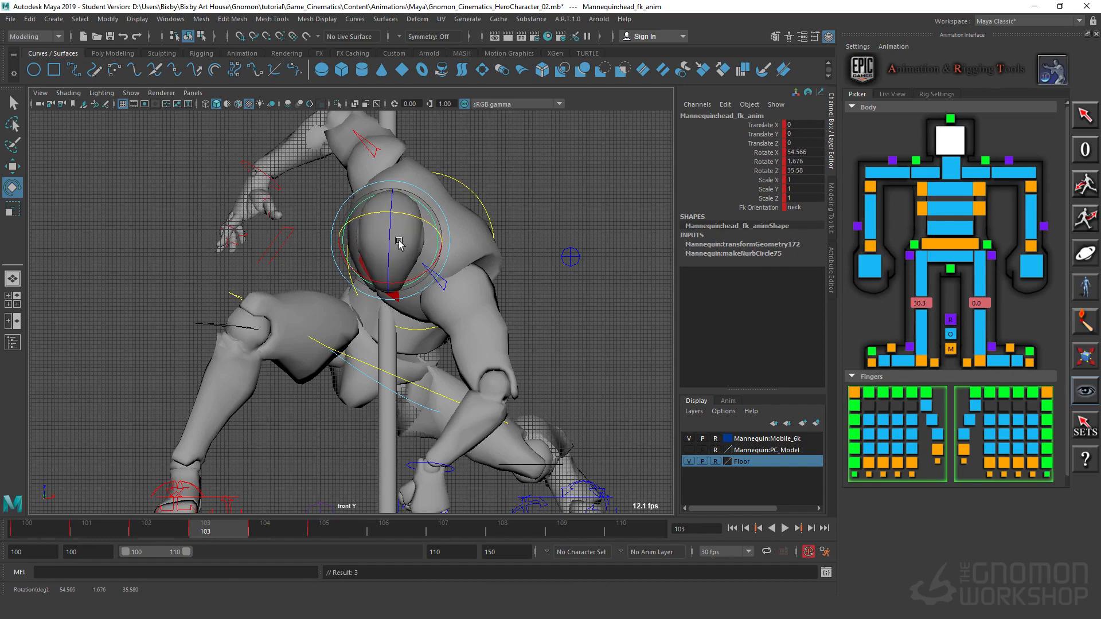
# Step: Compare the head pose across frames 102, 103 and 104 by stepping back and forth between them
pyautogui.press(',')
pyautogui.press('.')
pyautogui.press(',')
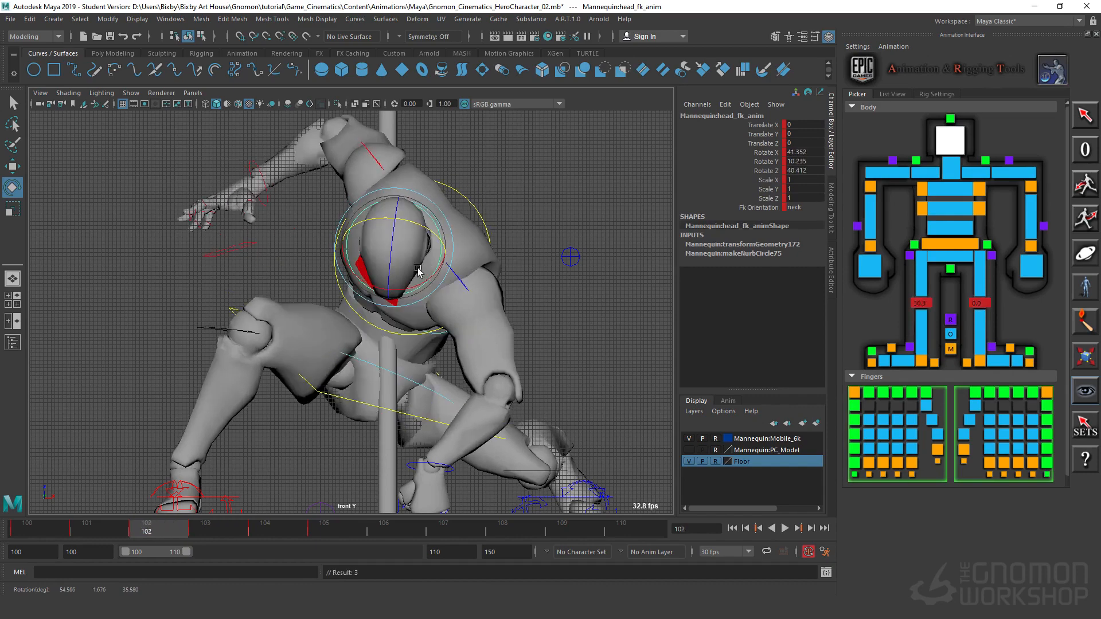
pyautogui.press('.')
pyautogui.press(',')
pyautogui.press('.')
pyautogui.press('.')
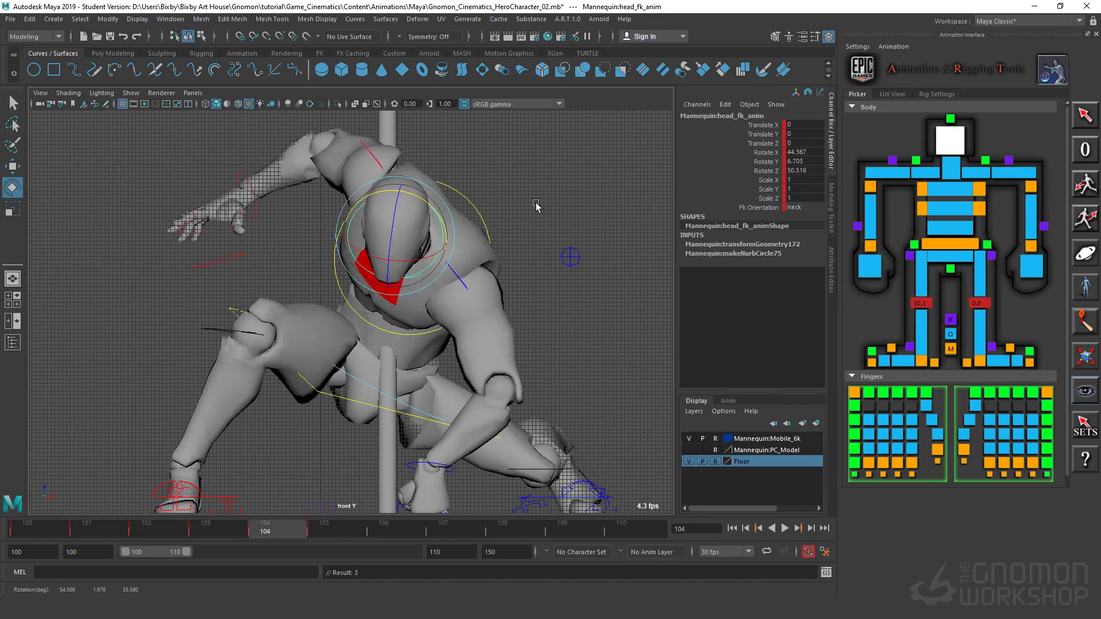
pyautogui.click(557, 182)
pyautogui.click(382, 267)
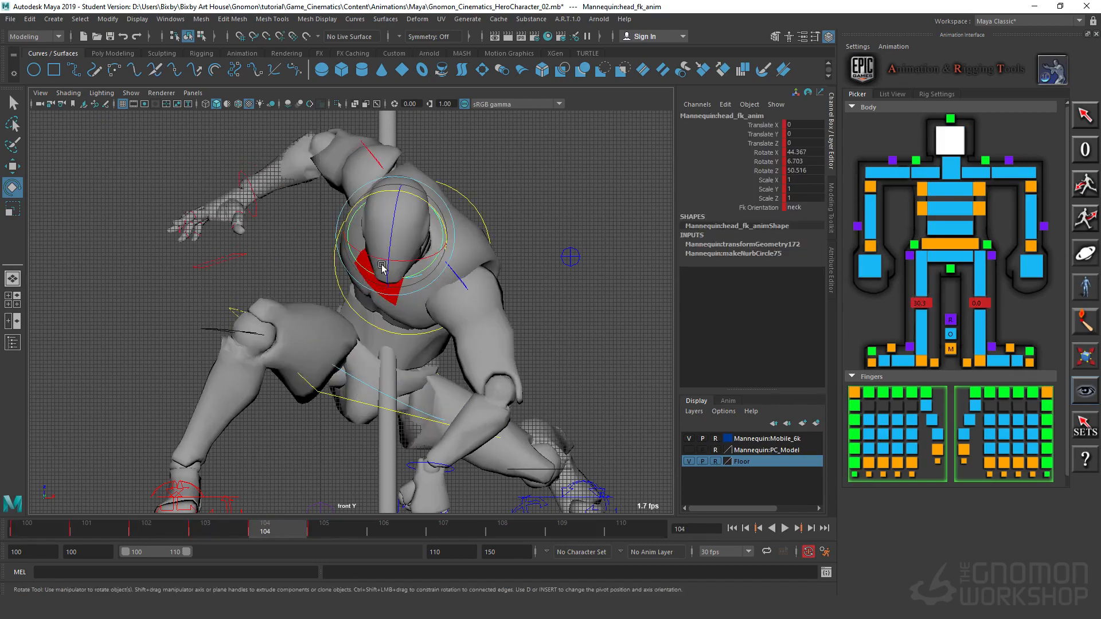
pyautogui.press('q')
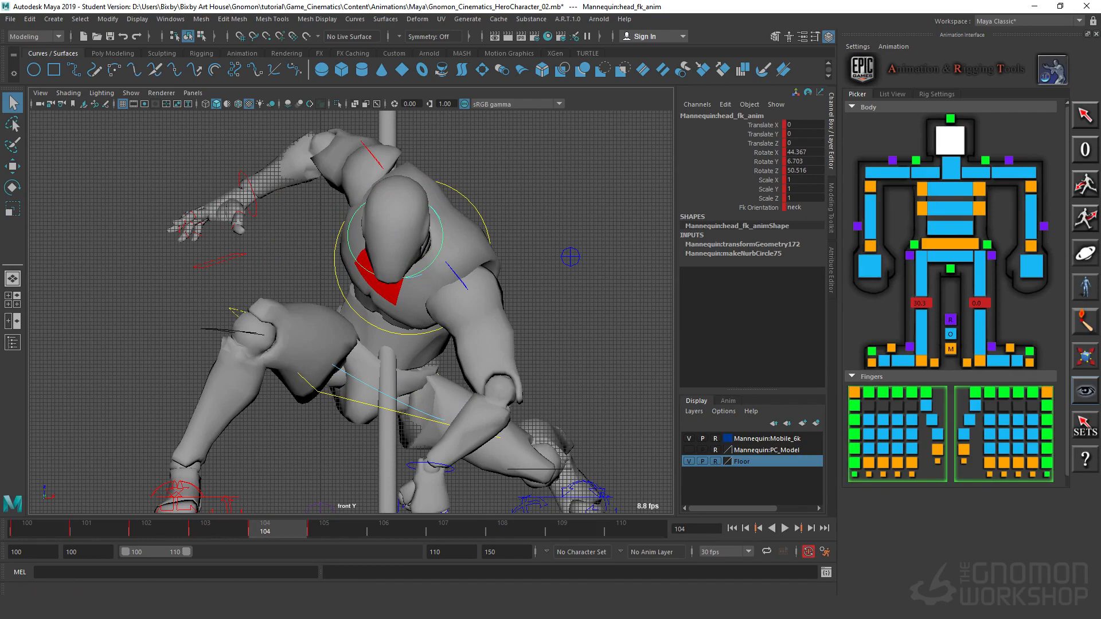
# Step: Review the head motion, return to frame 102 and select both the head and neck controls
pyautogui.moveTo(280, 532)
pyautogui.mouseDown()
pyautogui.moveTo(370, 540)
pyautogui.moveTo(183, 532)
pyautogui.moveTo(276, 534)
pyautogui.mouseUp()
pyautogui.moveTo(148, 533)
pyautogui.mouseDown()
pyautogui.moveTo(316, 550)
pyautogui.moveTo(168, 529)
pyautogui.mouseUp()
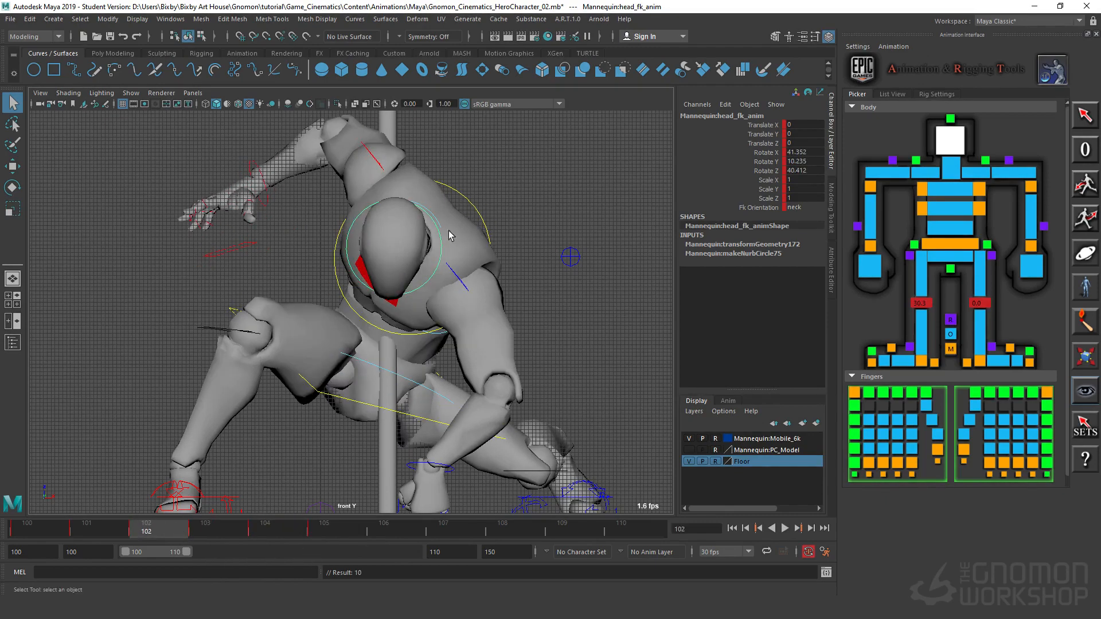
pyautogui.click(440, 229)
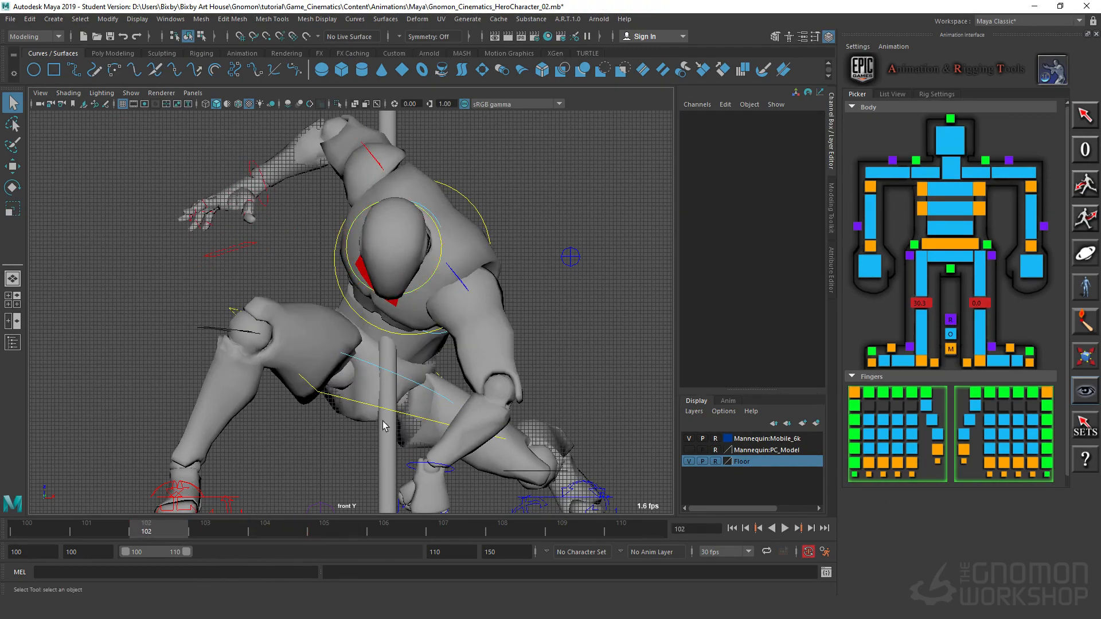
pyautogui.click(458, 198)
pyautogui.click(437, 225)
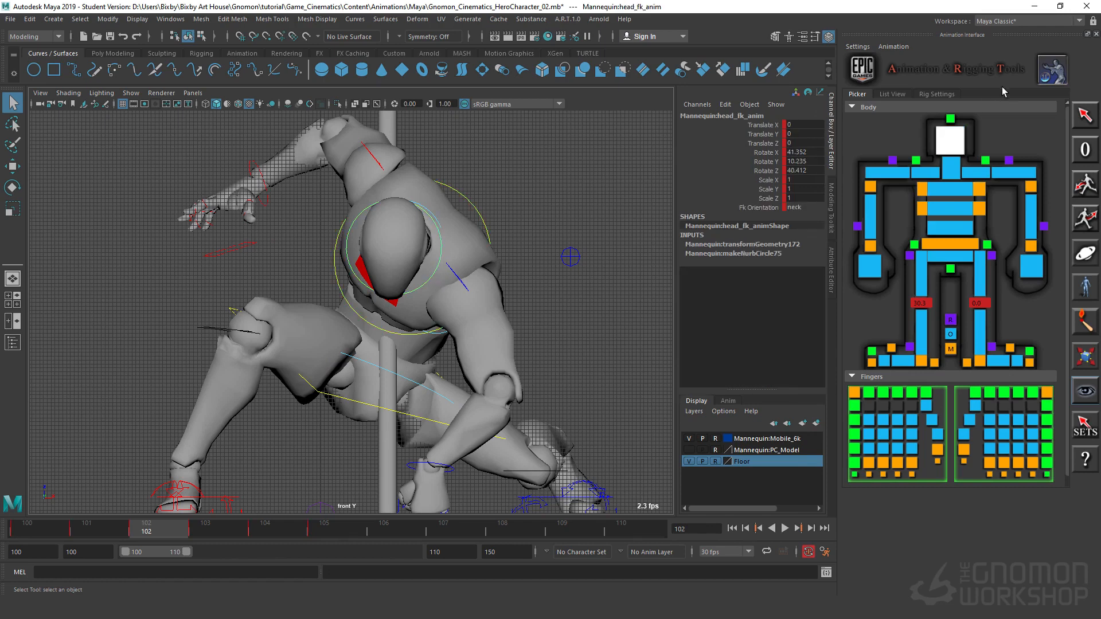
pyautogui.click(953, 119)
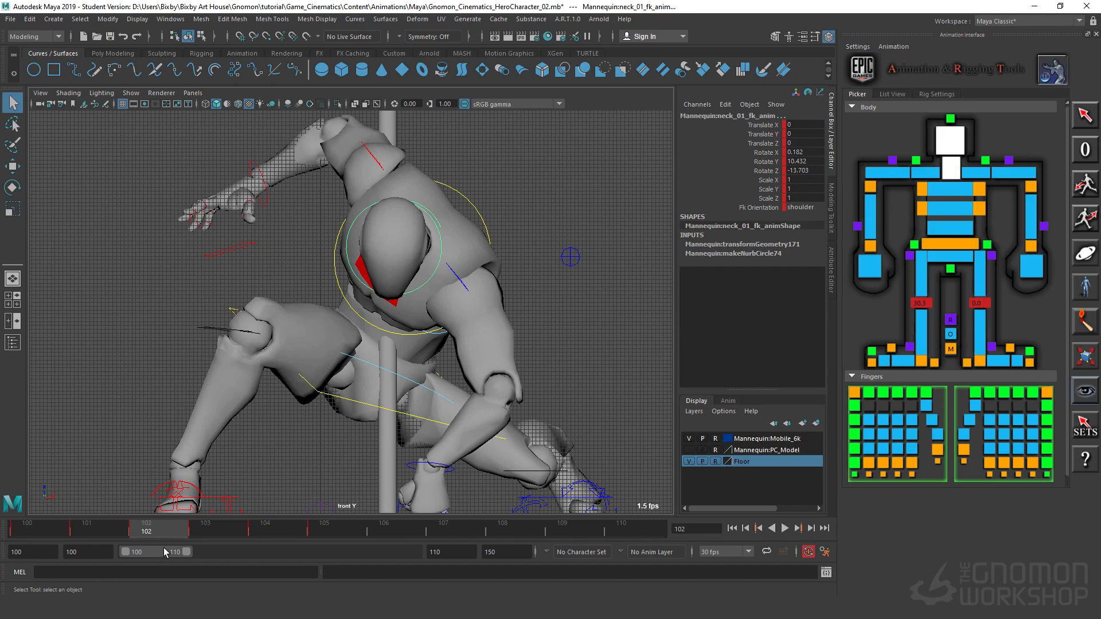
# Step: Copy the head and neck pose from frame 102 to frame 104, key it and compare both frames
pyautogui.click(215, 527)
pyautogui.click(159, 525)
pyautogui.moveTo(164, 534); pyautogui.dragTo(274, 533)
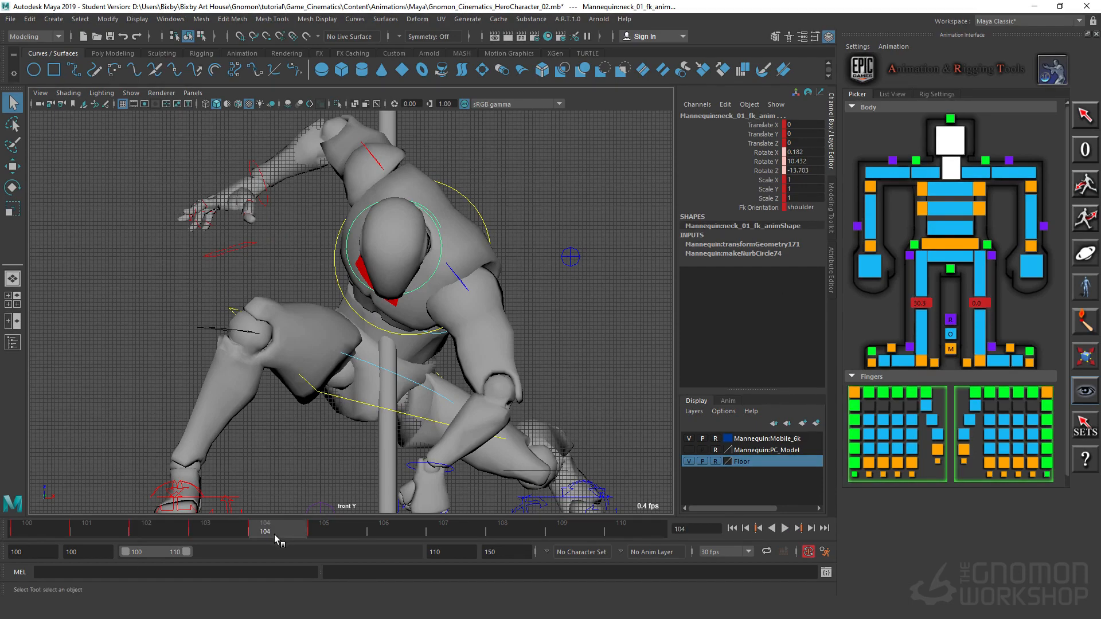
pyautogui.click(167, 531)
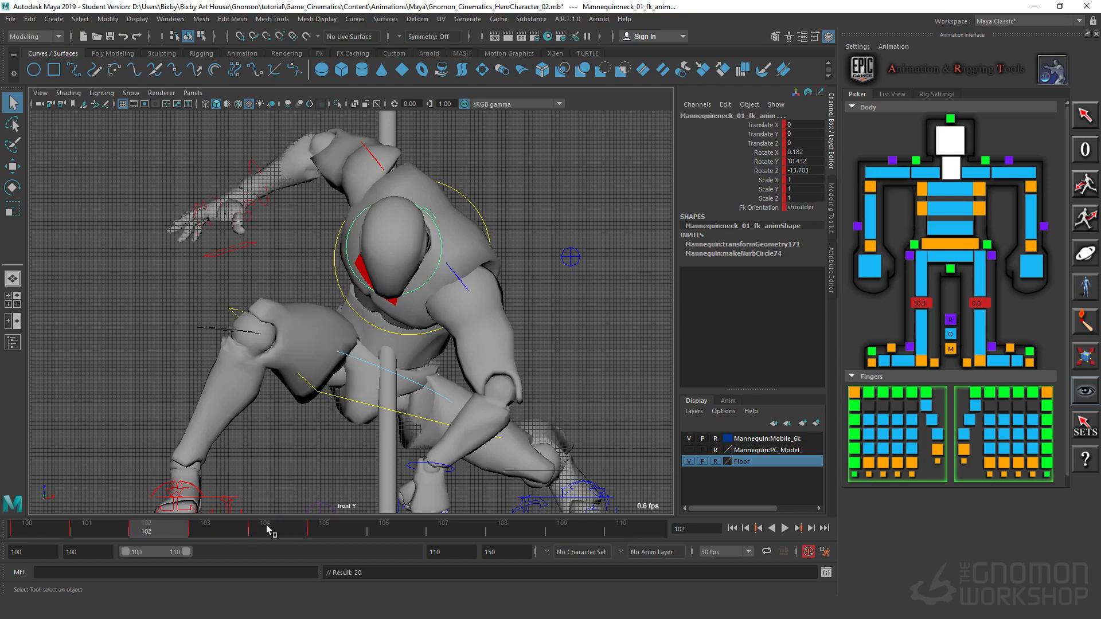
pyautogui.click(268, 530)
pyautogui.click(179, 533)
pyautogui.click(260, 531)
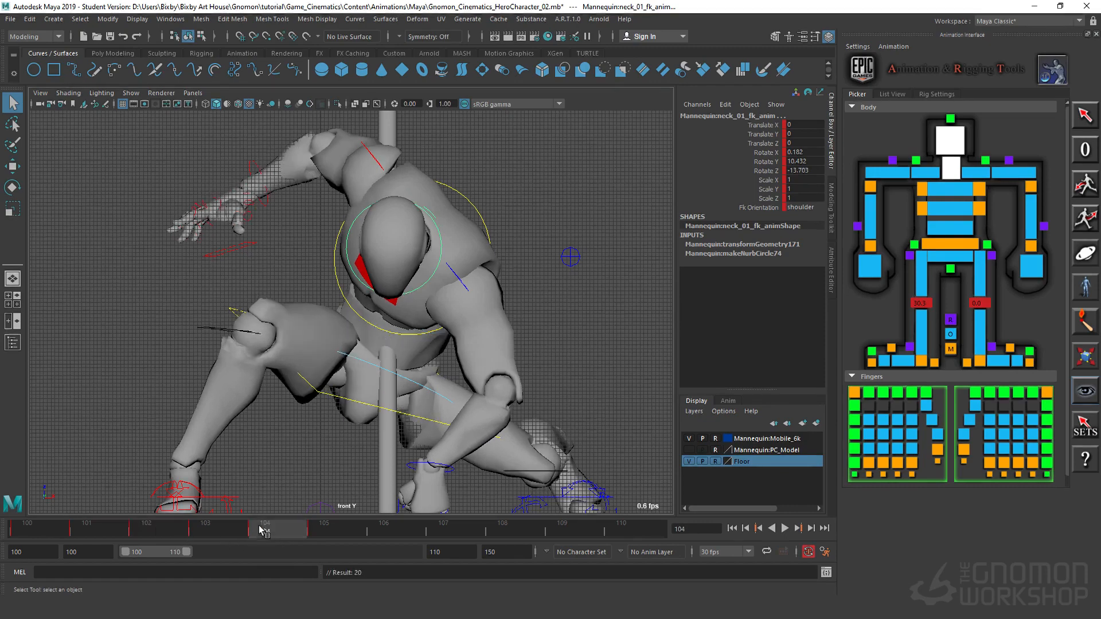
# Step: At frame 105, select the body control and lower it to about Translate X -60.8
pyautogui.moveTo(172, 528); pyautogui.dragTo(312, 573)
pyautogui.click(431, 374)
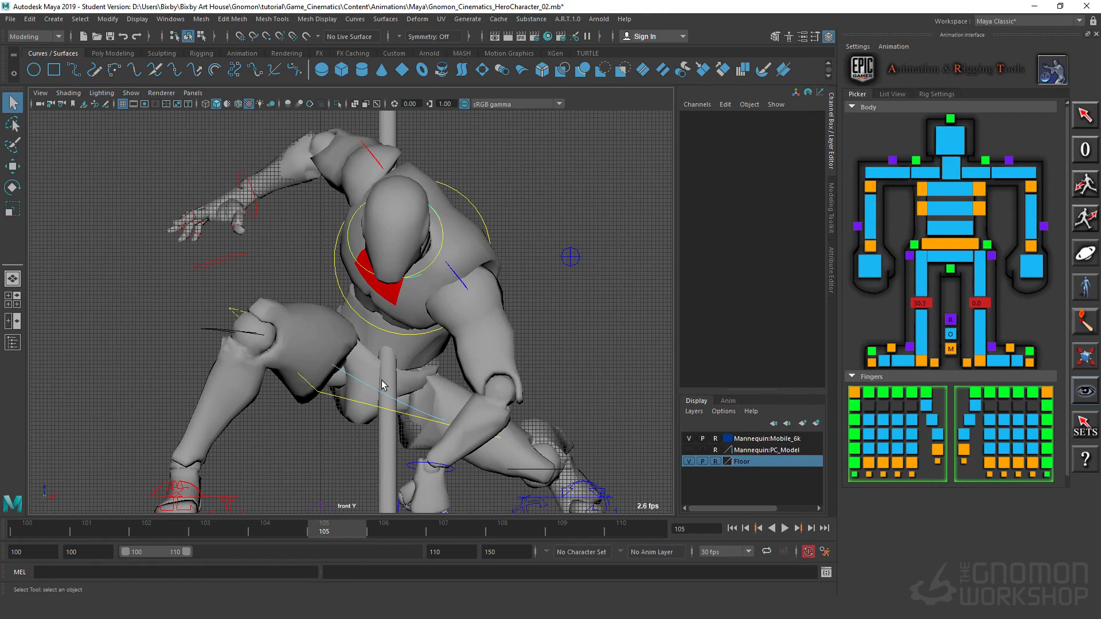
pyautogui.click(337, 401)
pyautogui.press('w')
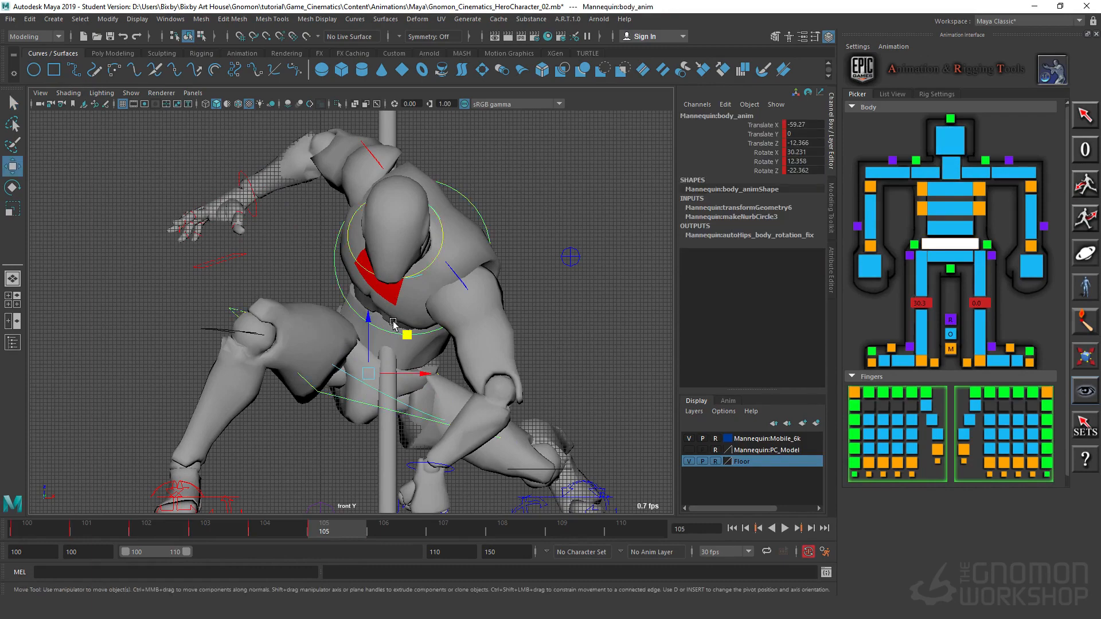
pyautogui.moveTo(366, 328); pyautogui.dragTo(366, 336)
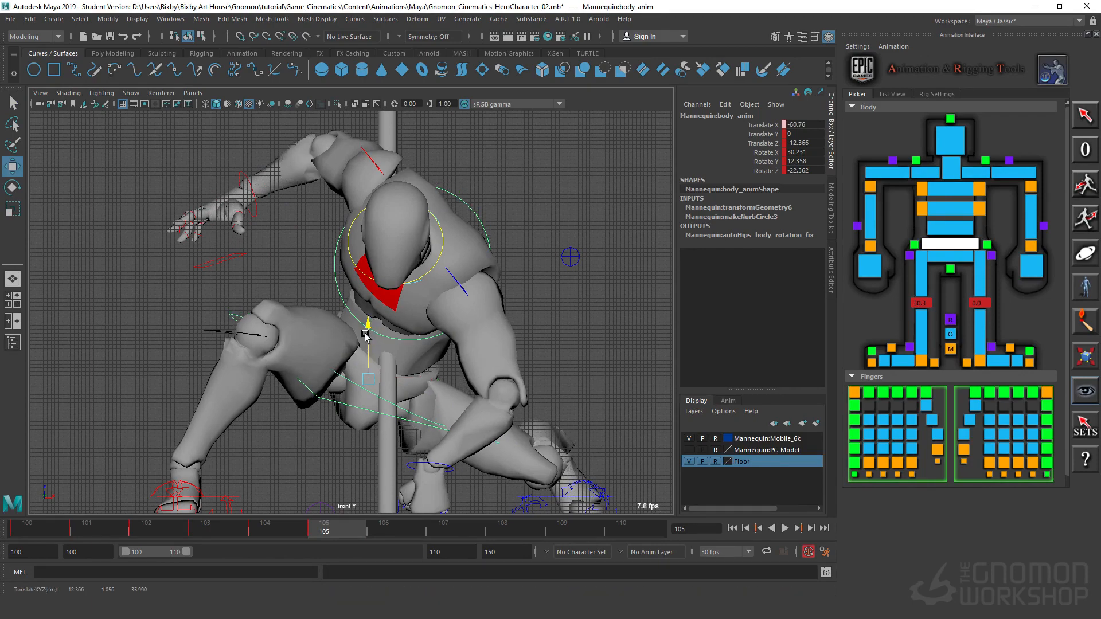
# Step: At frame 105, rotate the chest control to about Rotate X -54.4, Y 19.6, Z -61.6 and check the motion
pyautogui.click(375, 285)
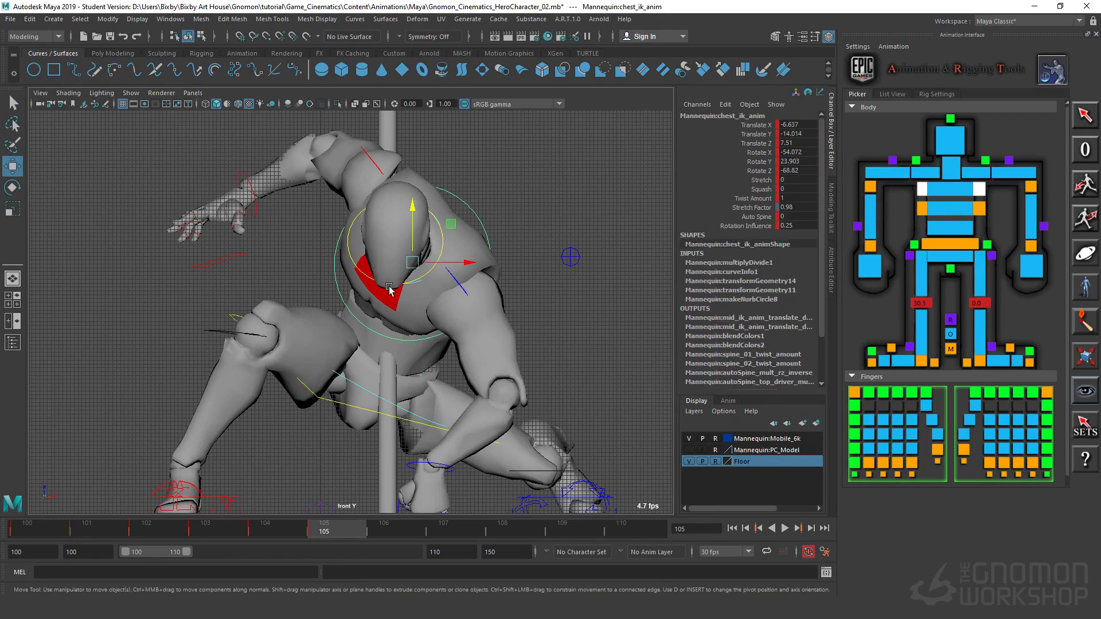
pyautogui.press('e')
pyautogui.moveTo(406, 288); pyautogui.dragTo(413, 277)
pyautogui.moveTo(284, 528); pyautogui.dragTo(317, 533)
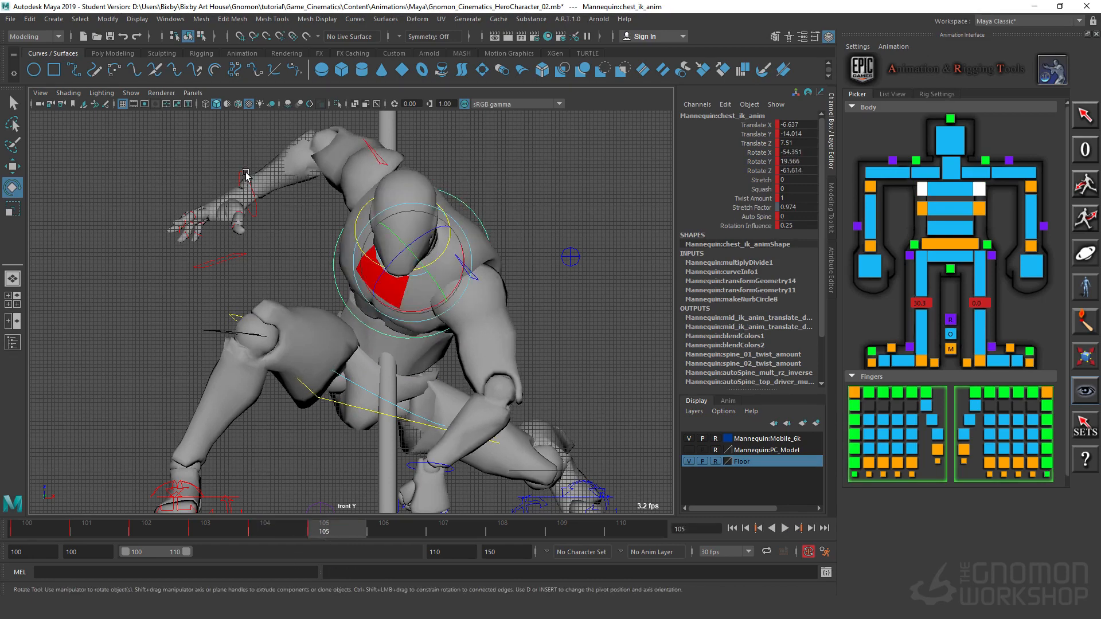
# Step: At frame 105, pose the right wrist at about Translate X 60.0, Z -75.0 and Rotate X -35.1, Y -44.0, Z 14.4
pyautogui.click(197, 210)
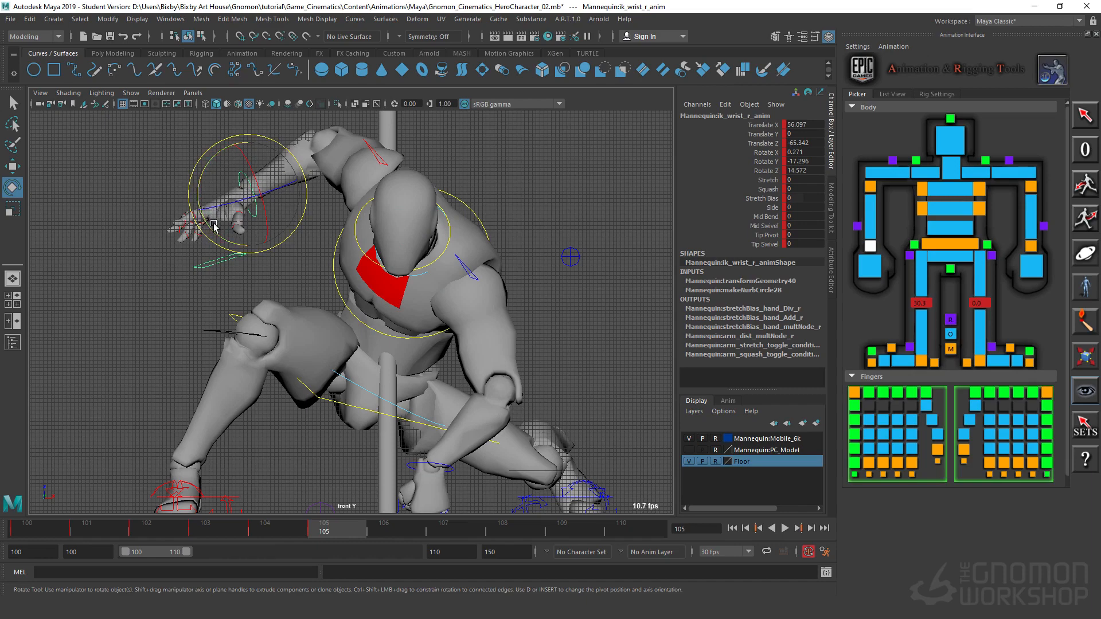
pyautogui.moveTo(213, 224); pyautogui.dragTo(230, 242)
pyautogui.moveTo(281, 218); pyautogui.dragTo(227, 256)
pyautogui.press('w')
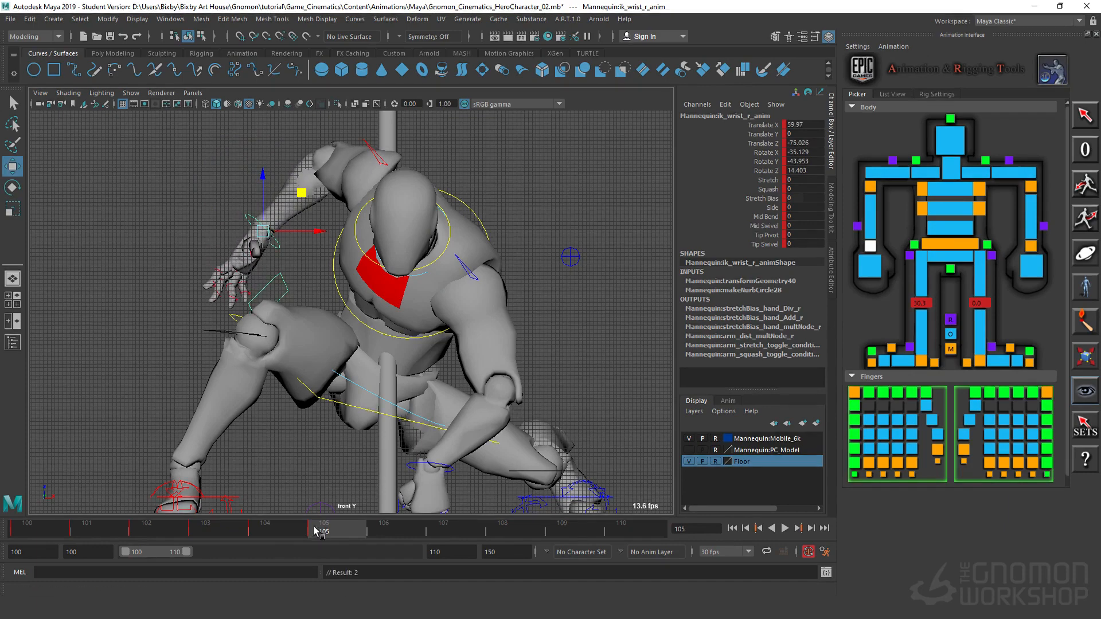
pyautogui.moveTo(315, 531)
pyautogui.mouseDown()
pyautogui.moveTo(266, 535)
pyautogui.moveTo(333, 532)
pyautogui.mouseUp()
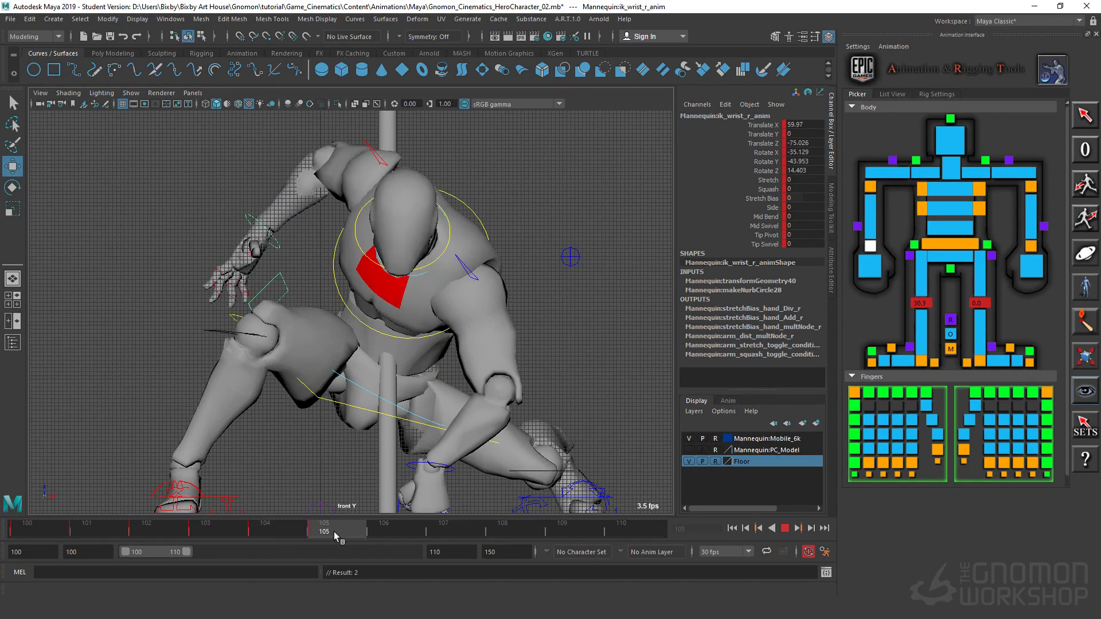
# Step: At frame 105, move the left elbow control down and slightly inward toward the arm
pyautogui.click(571, 252)
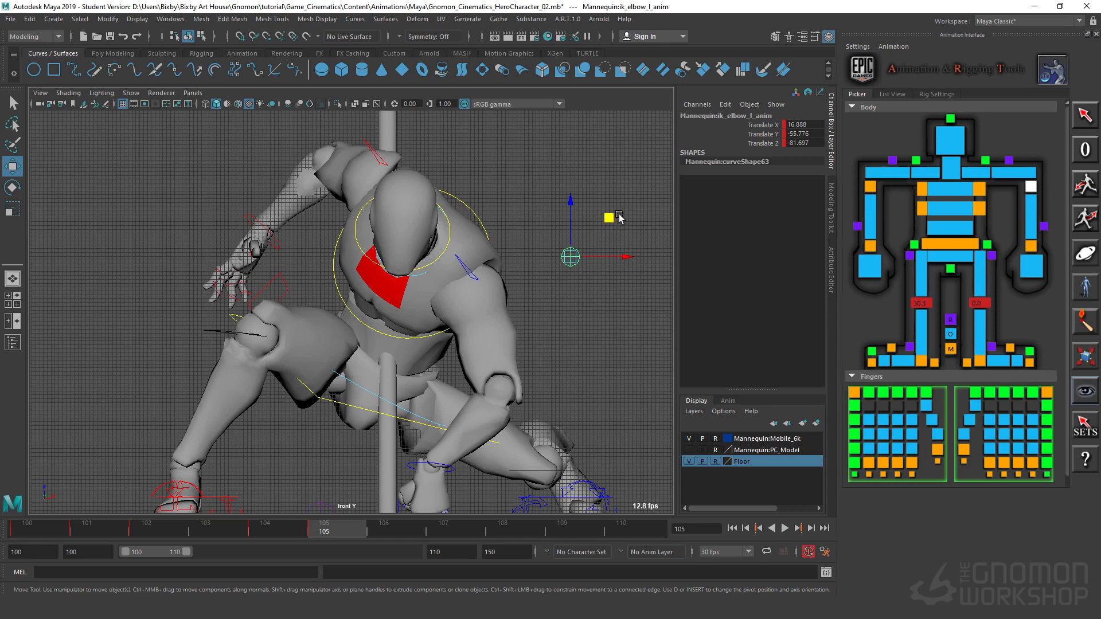
pyautogui.moveTo(635, 279); pyautogui.dragTo(638, 282)
pyautogui.moveTo(537, 249); pyautogui.dragTo(613, 302)
pyautogui.moveTo(609, 217); pyautogui.dragTo(585, 281)
# Step: Lower the left clavicle to about Translate X 3.5, Y -2.1, Z -3.6 and the right clavicle to about X -3.1, Y -0.2, Z 0.5
pyautogui.click(478, 283)
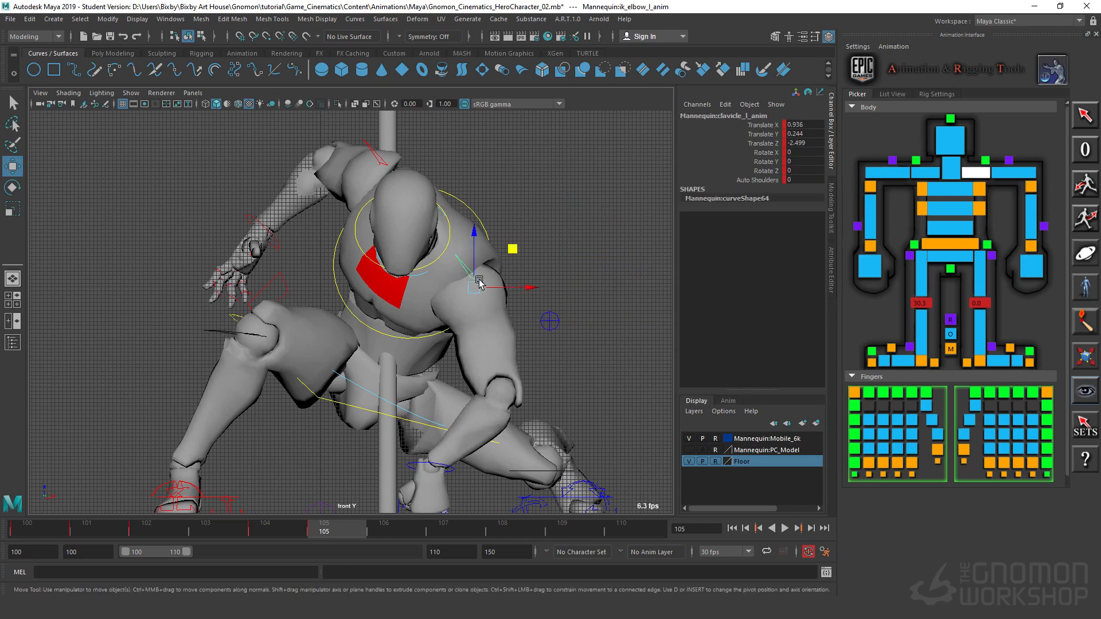
pyautogui.moveTo(512, 248); pyautogui.dragTo(513, 262)
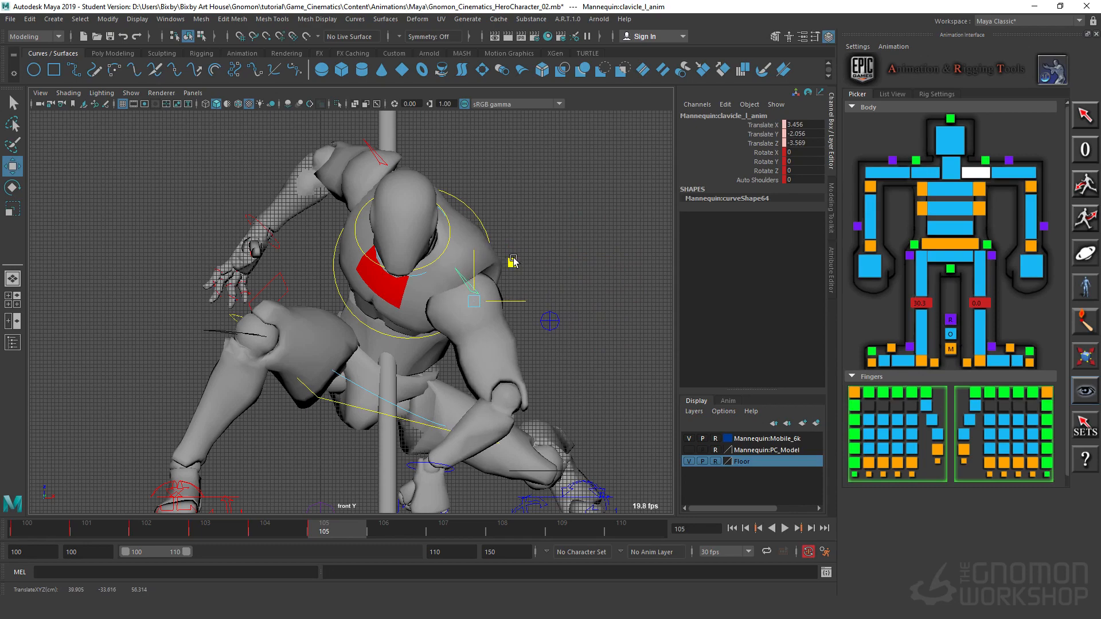
pyautogui.click(388, 162)
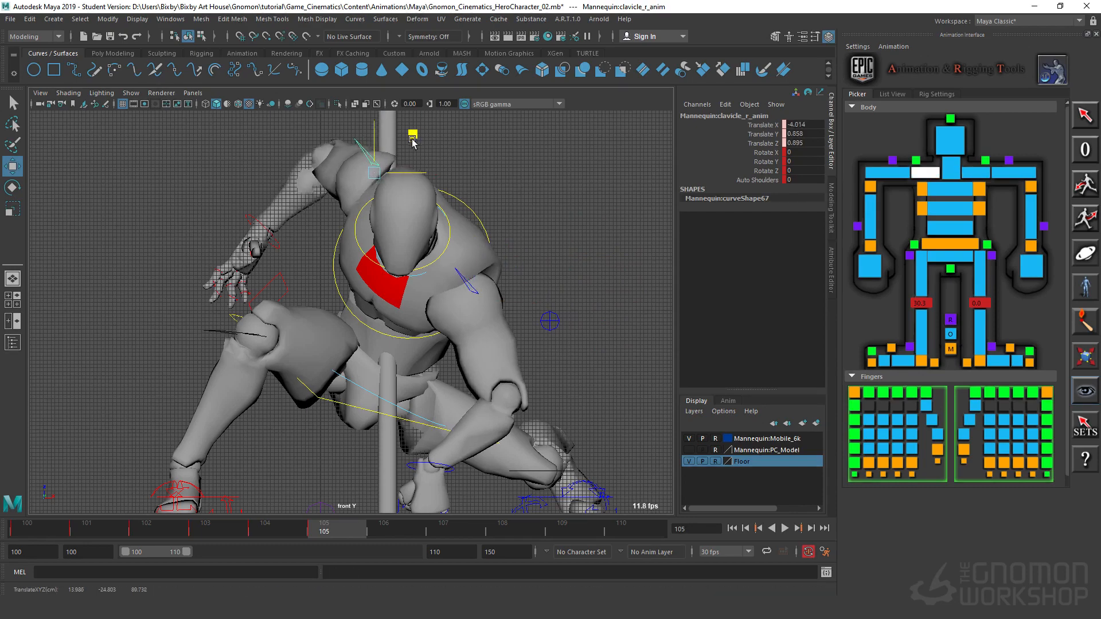
pyautogui.moveTo(412, 140); pyautogui.dragTo(415, 145)
# Step: At frame 106, rotate the right wrist control to about Rotate X -50.1, Y -64.9, Z 64.6
pyautogui.moveTo(331, 532); pyautogui.dragTo(384, 520)
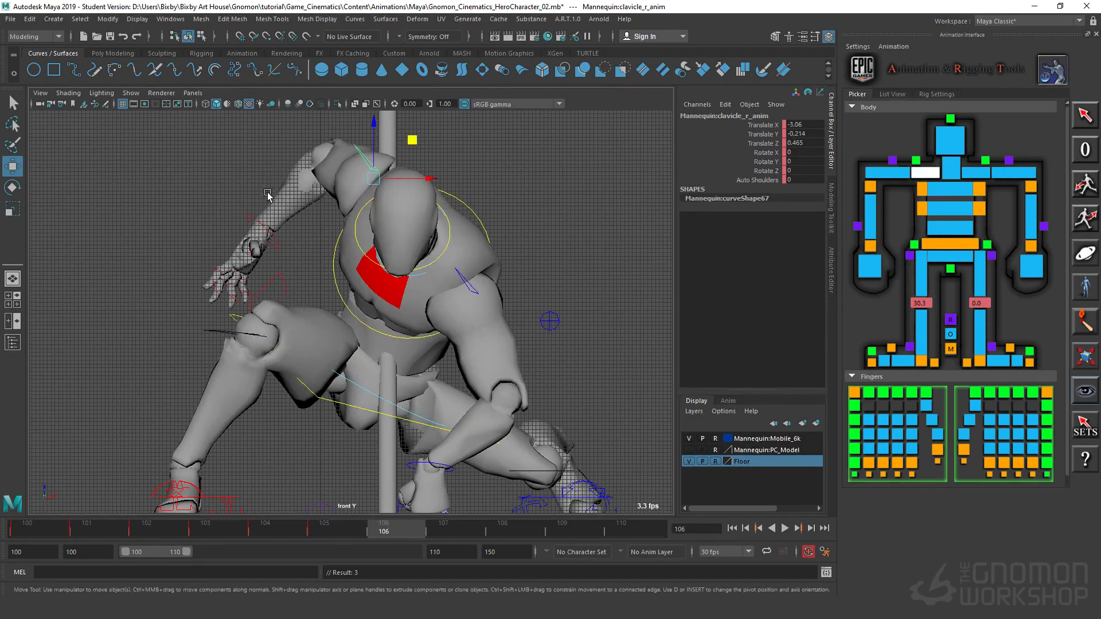
pyautogui.click(281, 241)
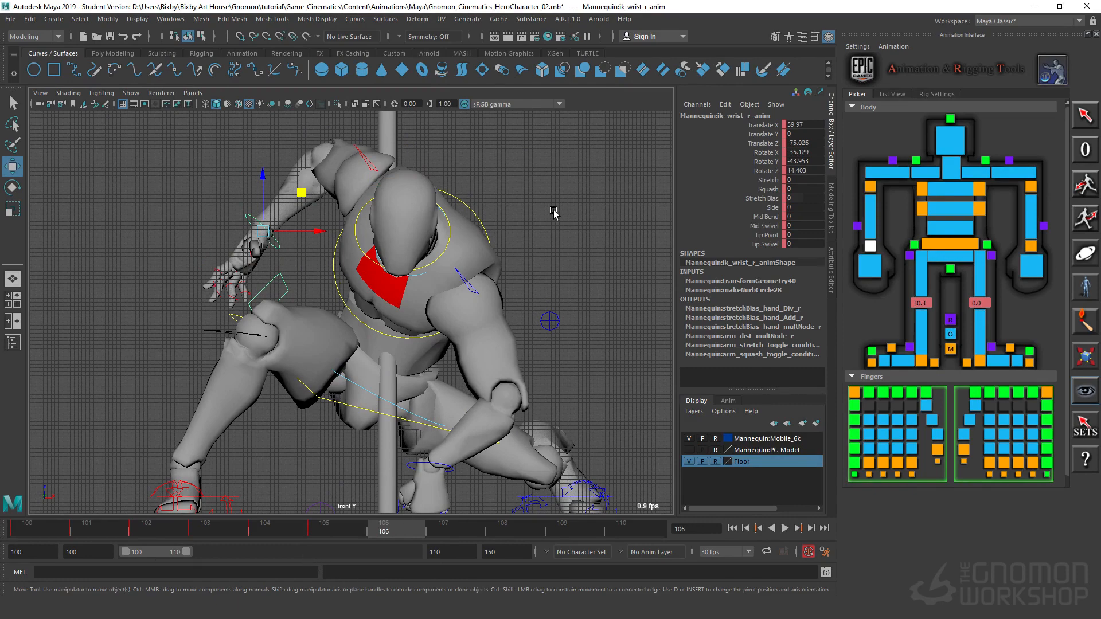
pyautogui.press('e')
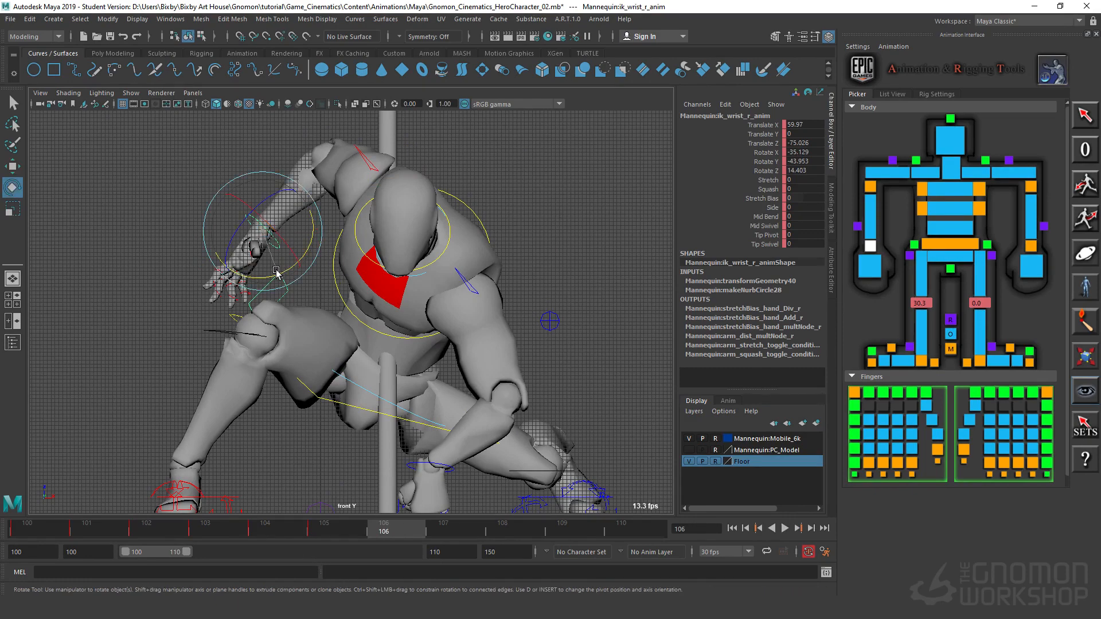
pyautogui.moveTo(276, 271); pyautogui.dragTo(363, 165)
pyautogui.keyDown('alt'); pyautogui.moveTo(582, 221); pyautogui.dragTo(446, 237, button='right'); pyautogui.keyUp('alt')
# Step: At frame 106, lower the right elbow control to about Translate X 67.0, Z -33.8
pyautogui.keyDown('alt'); pyautogui.moveTo(500, 184); pyautogui.dragTo(511, 320, button='middle'); pyautogui.keyUp('alt')
pyautogui.keyDown('alt'); pyautogui.moveTo(511, 320); pyautogui.dragTo(425, 222, button='right'); pyautogui.keyUp('alt')
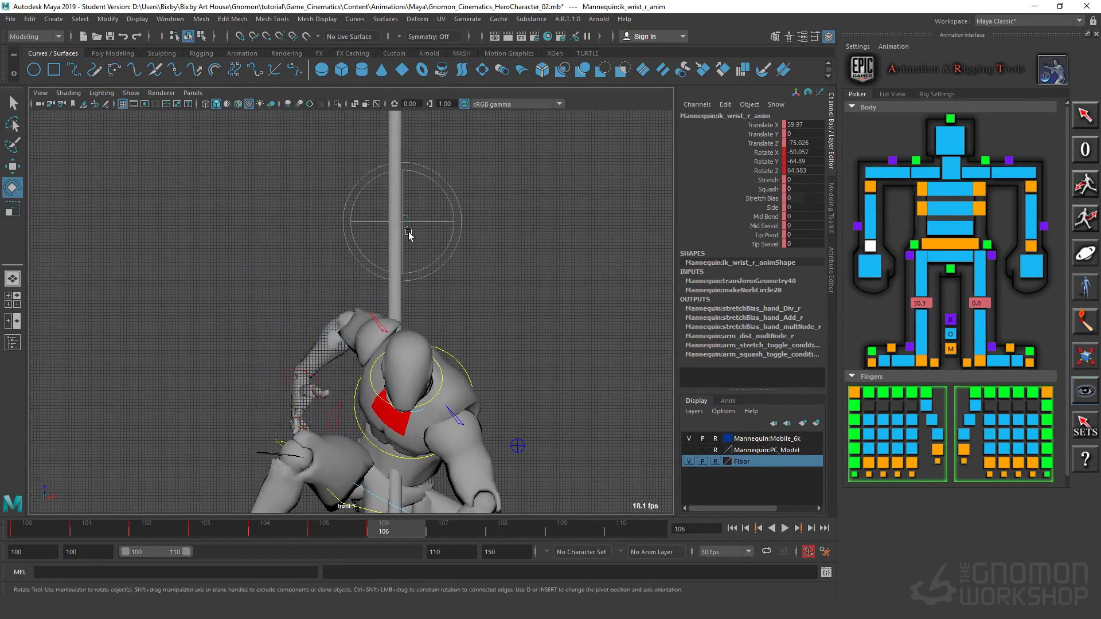
pyautogui.click(405, 219)
pyautogui.press('w')
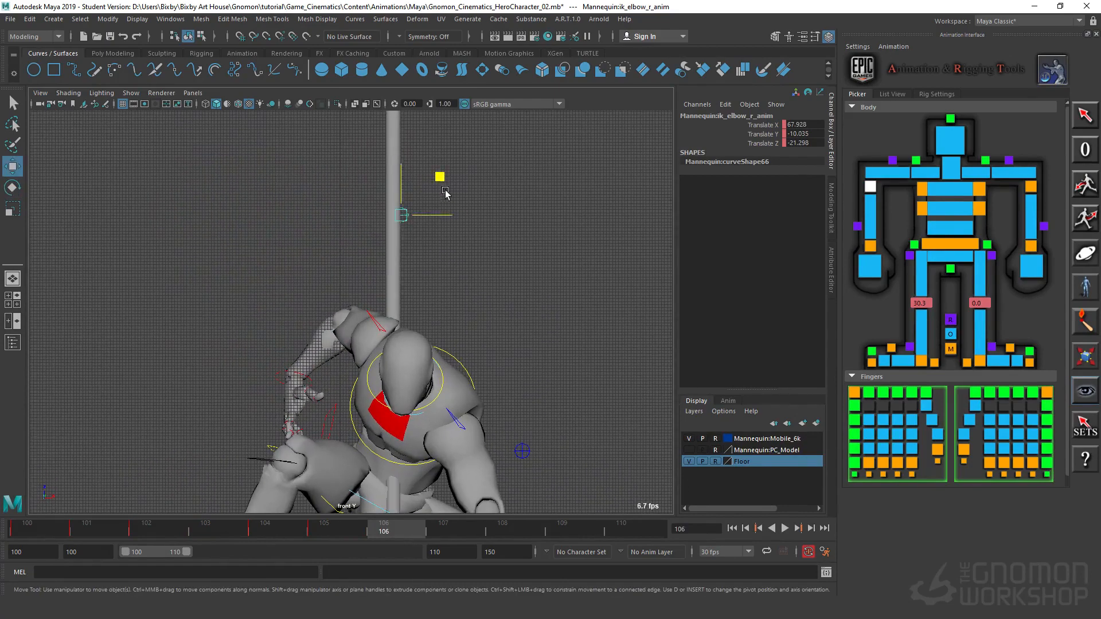
pyautogui.moveTo(445, 191); pyautogui.dragTo(441, 215)
# Step: At frame 106, raise the right wrist control to about Translate X 60.6, Z -70.9
pyautogui.keyDown('alt'); pyautogui.moveTo(394, 346); pyautogui.dragTo(410, 240, button='middle'); pyautogui.keyUp('alt')
pyautogui.keyDown('alt'); pyautogui.moveTo(409, 240); pyautogui.dragTo(400, 333, button='right'); pyautogui.keyUp('alt')
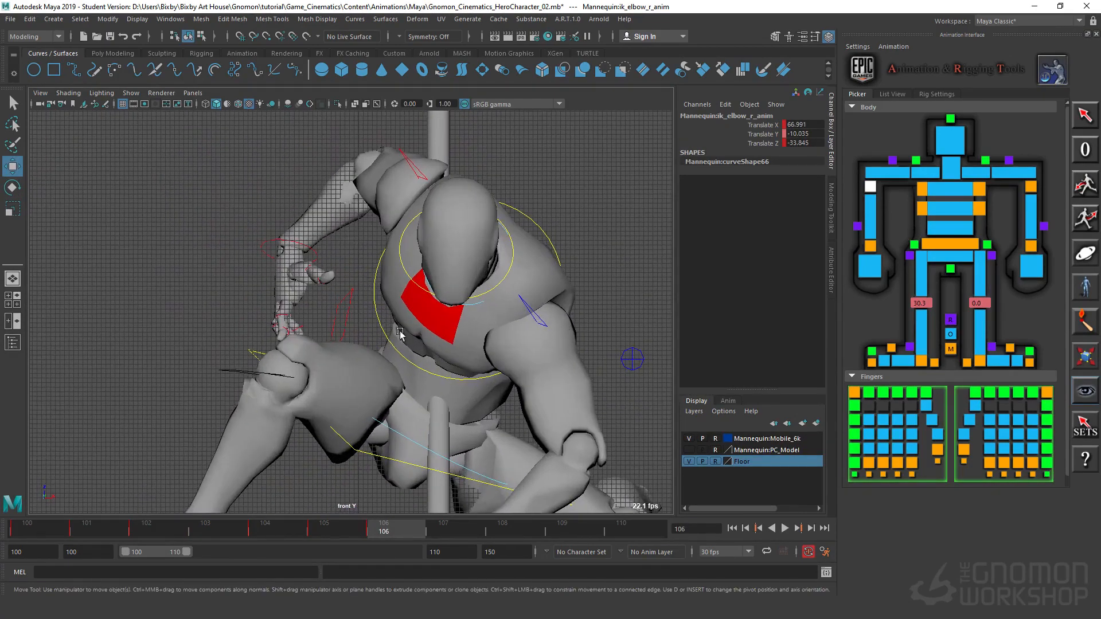
pyautogui.click(319, 256)
pyautogui.moveTo(325, 218); pyautogui.dragTo(329, 199)
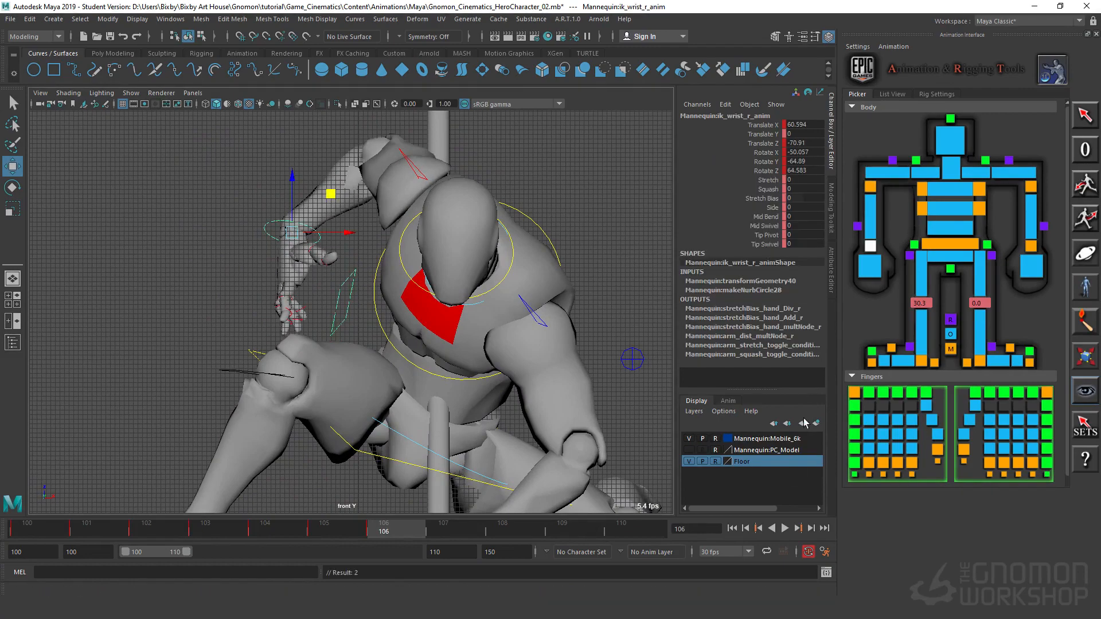
# Step: Select all right-hand finger and thumb controls at frame 106 and set their Rotate X, Y and Z to 0
pyautogui.click(884, 393)
pyautogui.keyDown('shift'); pyautogui.click(899, 395); pyautogui.keyUp('shift')
pyautogui.keyDown('shift'); pyautogui.click(913, 394); pyautogui.keyUp('shift')
pyautogui.keyDown('shift'); pyautogui.click(927, 396); pyautogui.keyUp('shift')
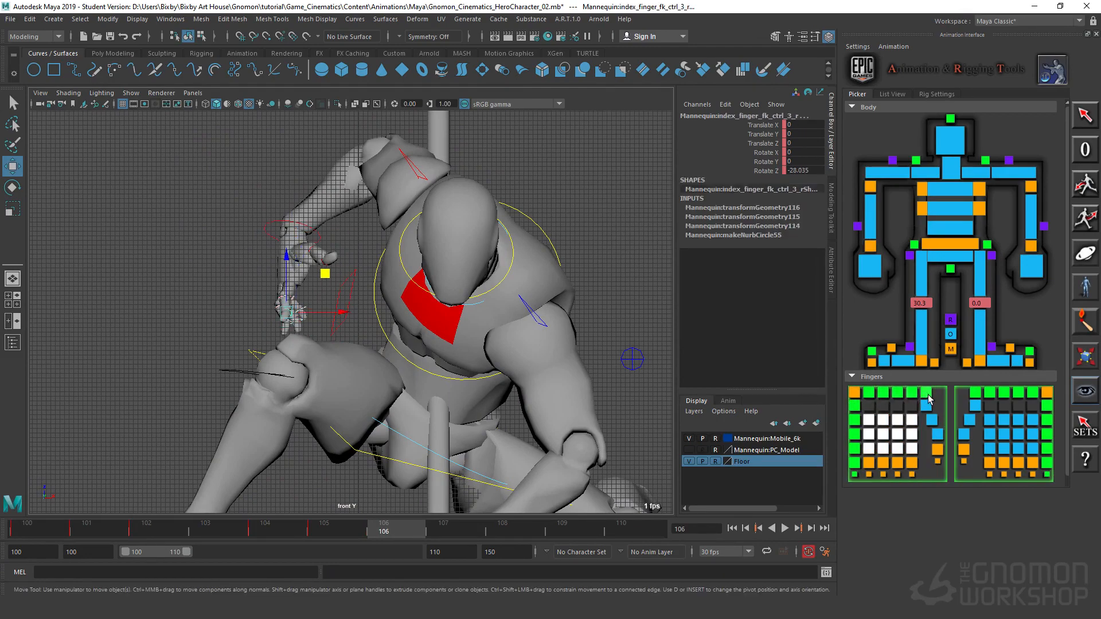
pyautogui.keyDown('shift'); pyautogui.click(929, 396); pyautogui.keyUp('shift')
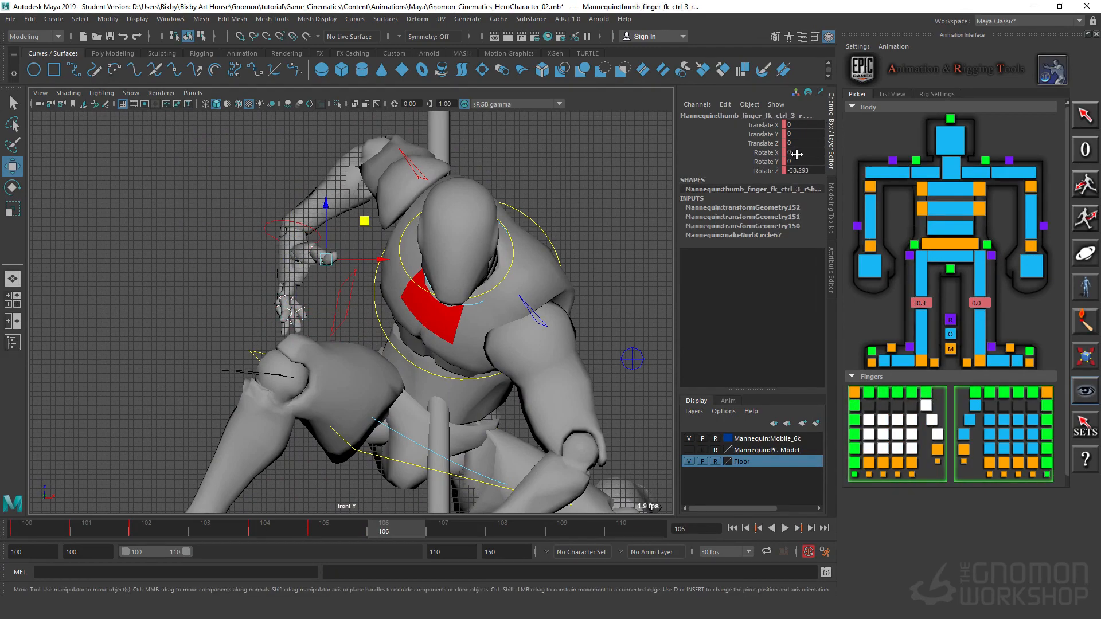
pyautogui.moveTo(809, 166)
pyautogui.mouseDown()
pyautogui.moveTo(809, 122)
pyautogui.moveTo(809, 162)
pyautogui.moveTo(812, 150)
pyautogui.mouseUp()
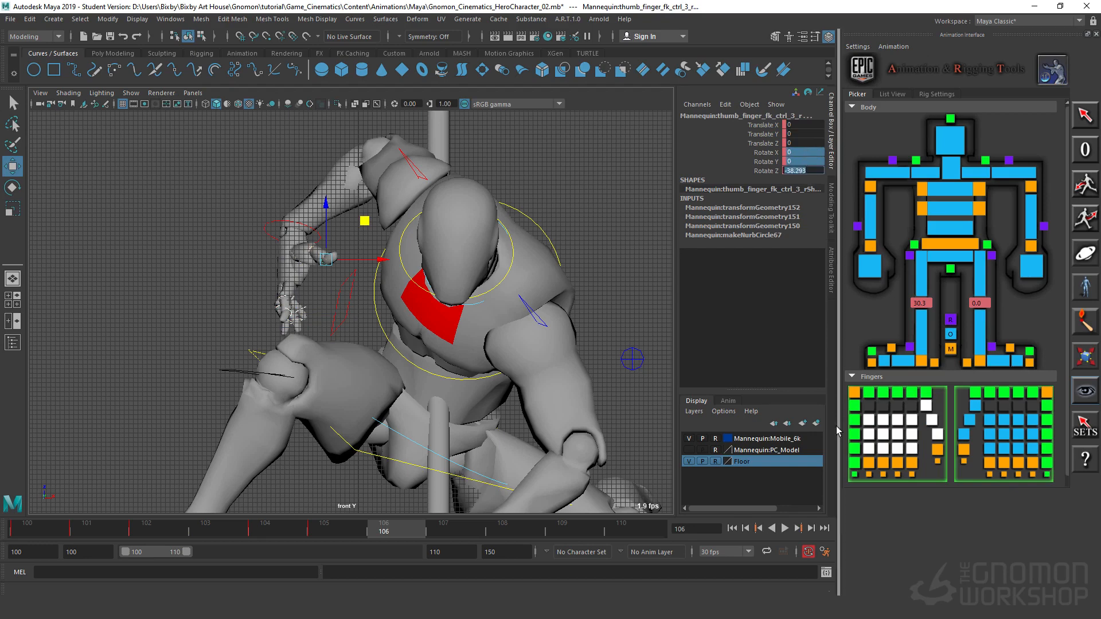
pyautogui.write('0')
pyautogui.press('Return')
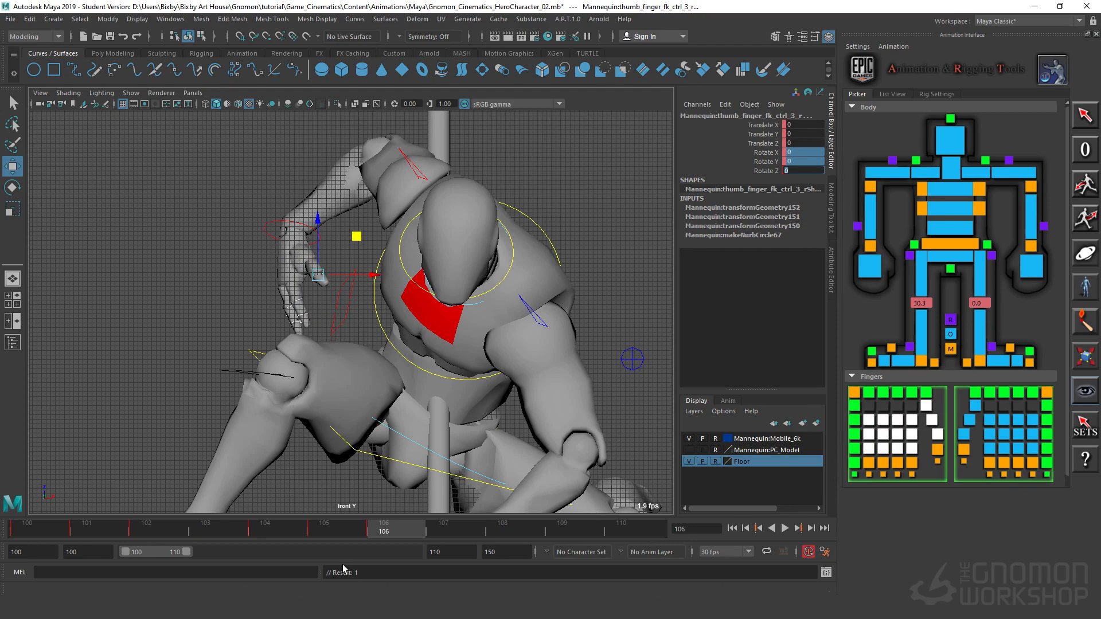
# Step: Copy the right wrist and finger poses from frame 106 back to frame 105 and play the animation
pyautogui.moveTo(347, 529); pyautogui.dragTo(403, 539)
pyautogui.click(221, 196)
pyautogui.click(277, 235)
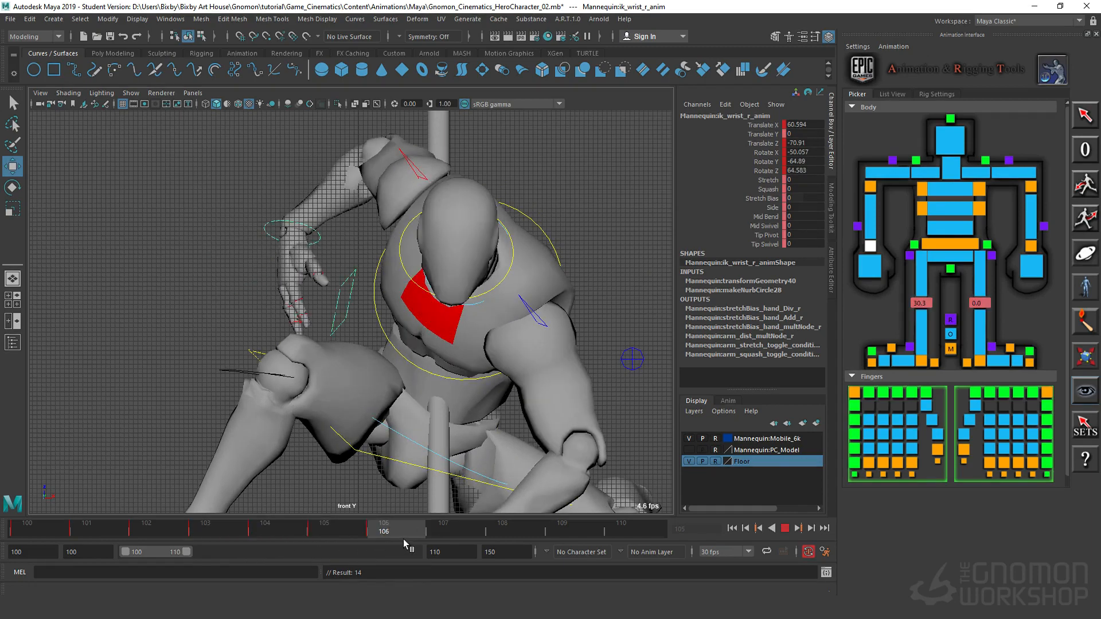
pyautogui.click(870, 394)
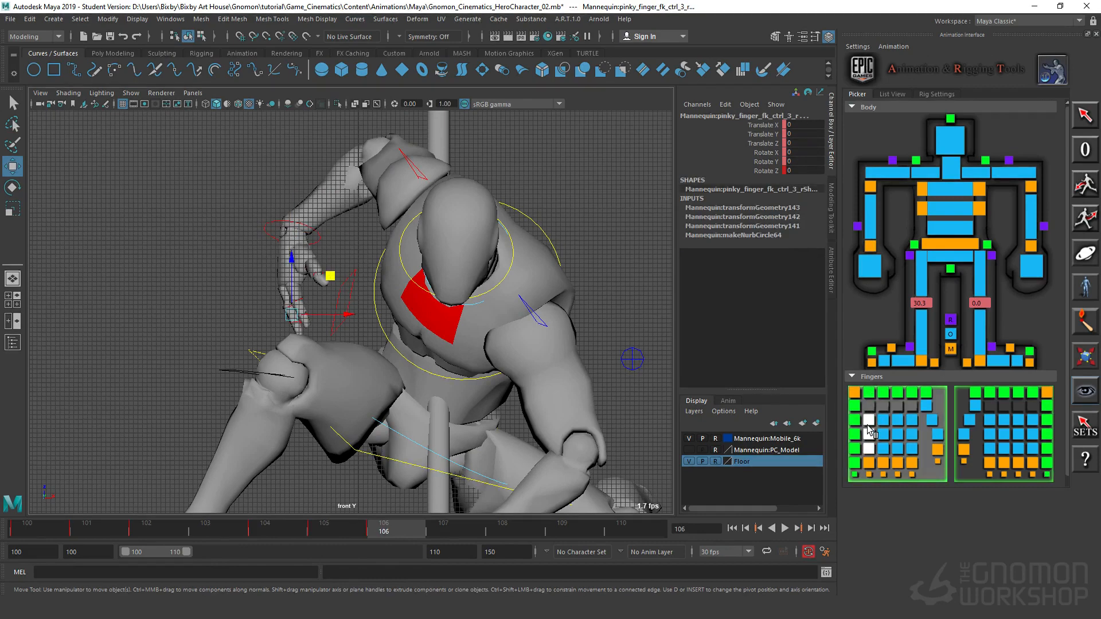
pyautogui.click(875, 426)
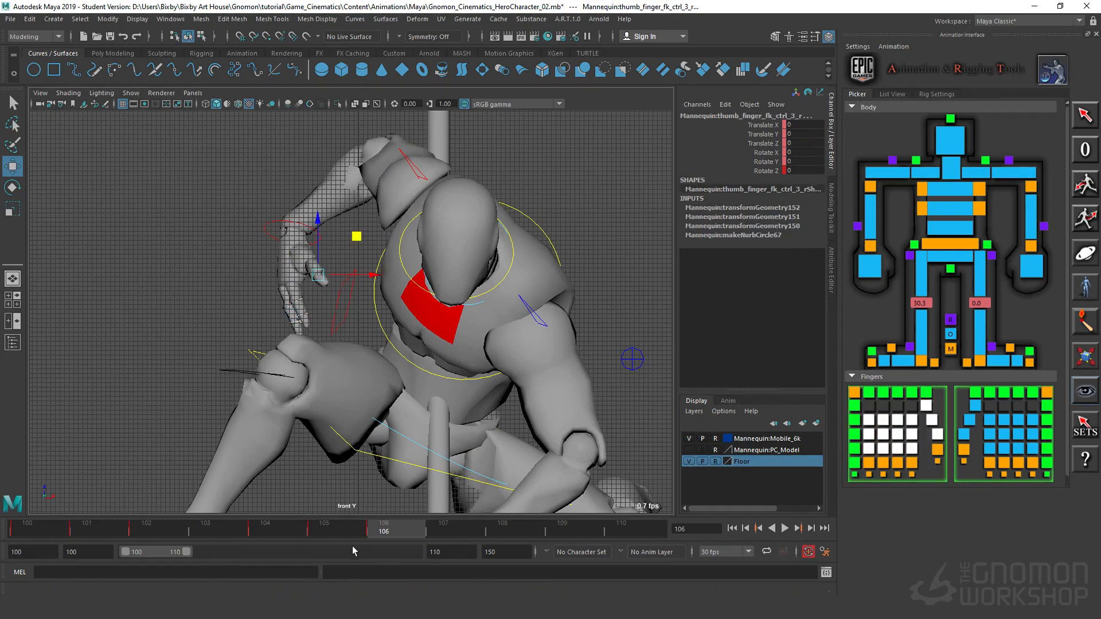
pyautogui.moveTo(401, 536); pyautogui.dragTo(356, 546)
pyautogui.hotkey('alt', 'v')
# Step: Copy the right elbow control's position from frame 106 back to frame 105, and clear the selection
pyautogui.scroll(-4, 435, 322)
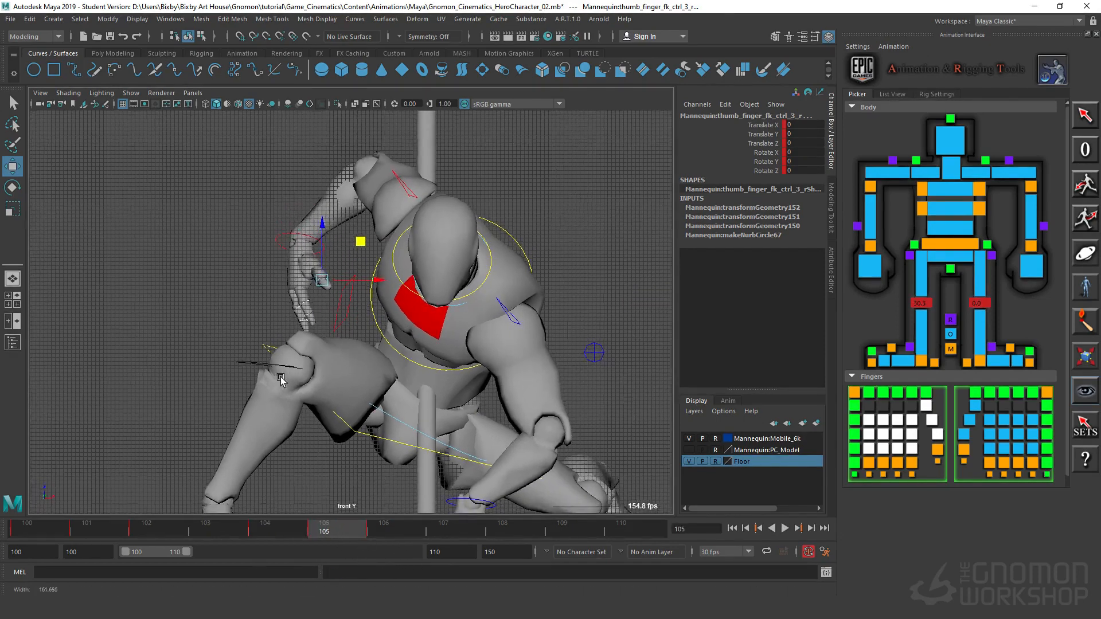
pyautogui.scroll(-3, 321, 275)
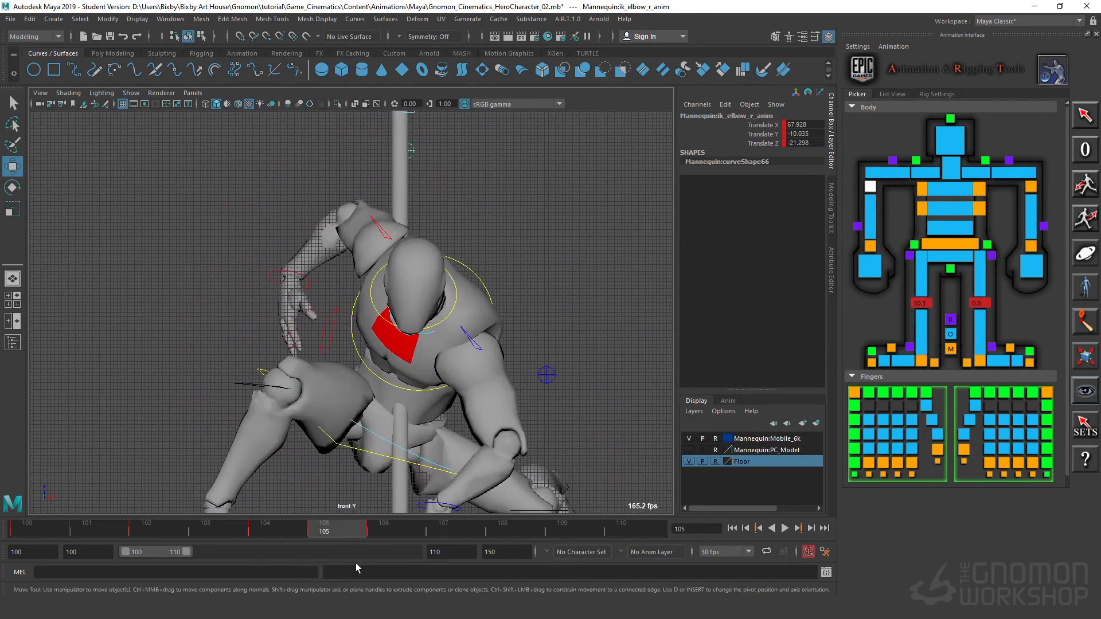
pyautogui.moveTo(373, 525); pyautogui.dragTo(322, 549)
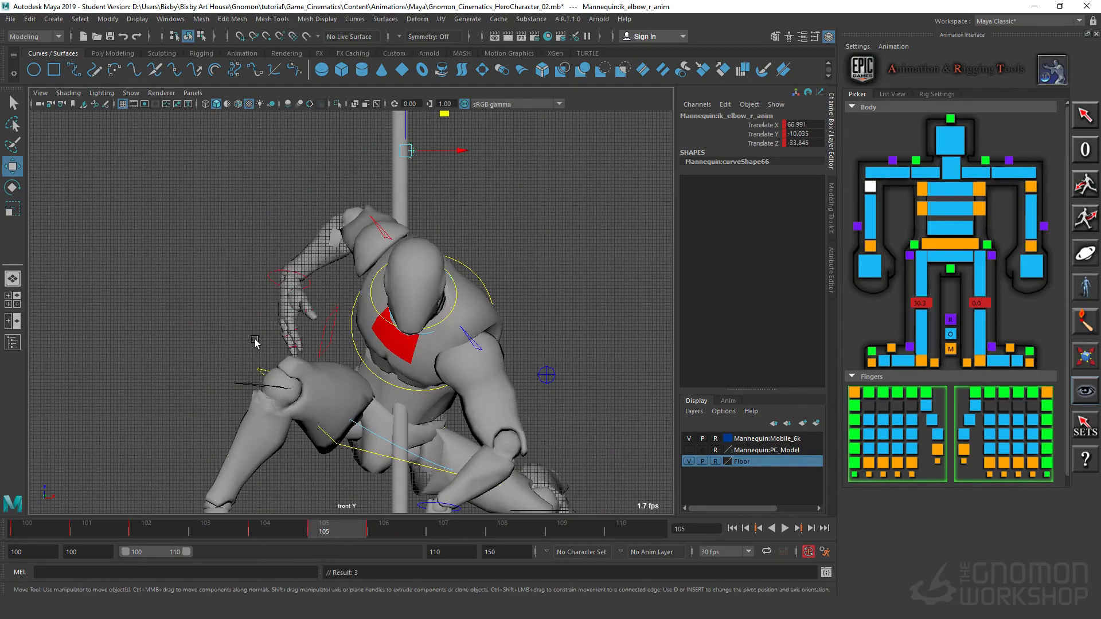
pyautogui.click(208, 273)
# Step: At frame 105, curl all three joints of the right pinky to about Rotate Z 61.3
pyautogui.press('space')
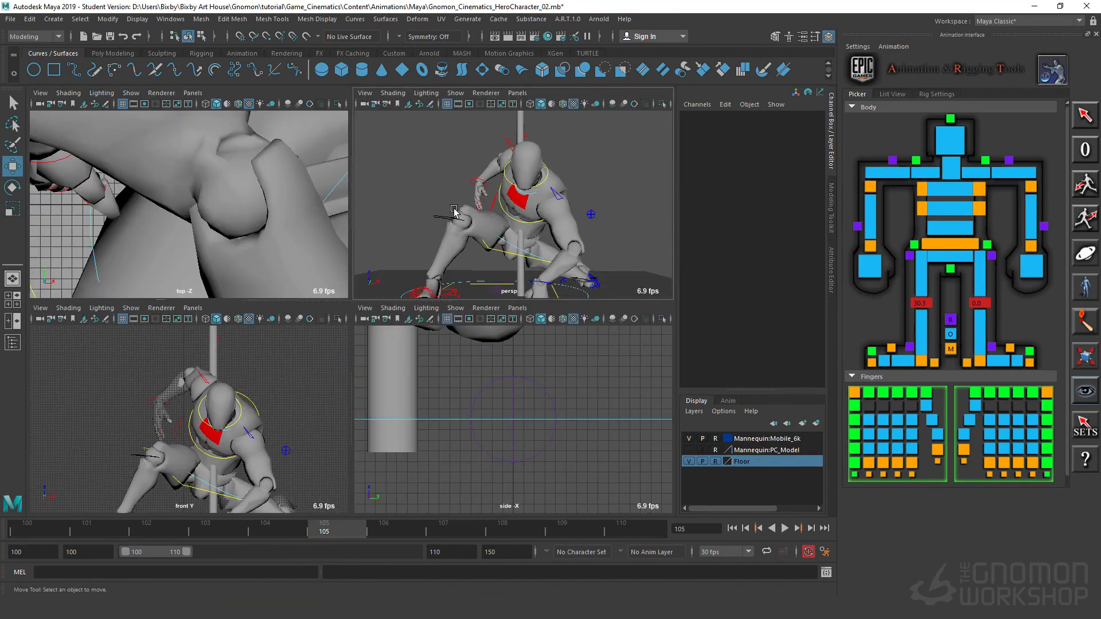
pyautogui.press('space')
pyautogui.keyDown('alt'); pyautogui.moveTo(454, 211); pyautogui.dragTo(529, 297); pyautogui.keyUp('alt')
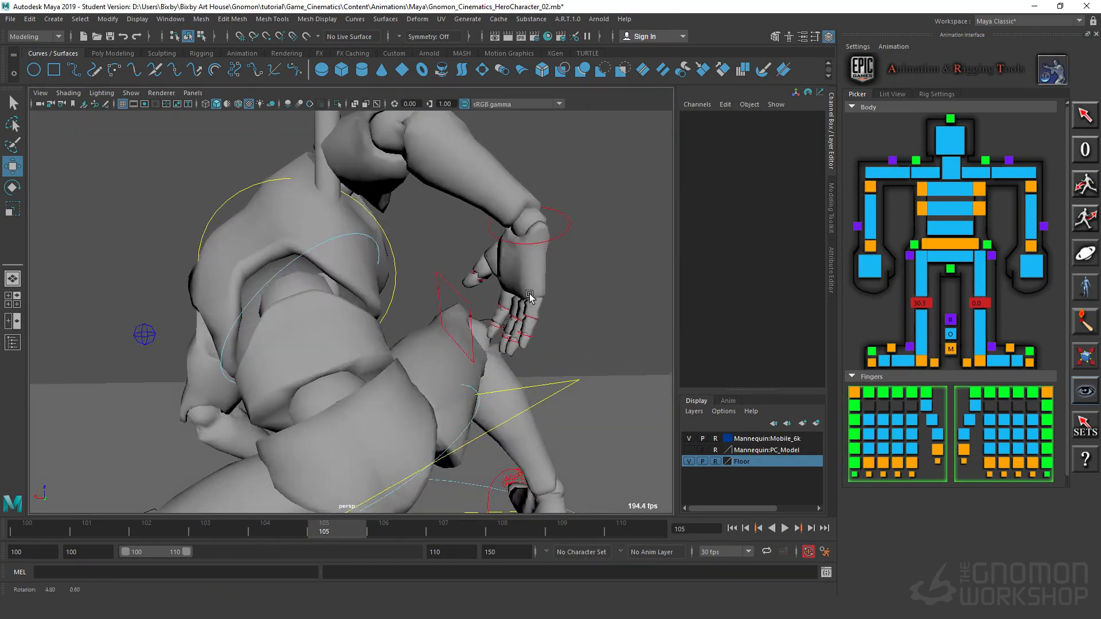
pyautogui.keyDown('alt'); pyautogui.moveTo(529, 296); pyautogui.dragTo(574, 344, button='right'); pyautogui.keyUp('alt')
pyautogui.keyDown('alt'); pyautogui.moveTo(573, 344); pyautogui.dragTo(559, 326); pyautogui.keyUp('alt')
pyautogui.keyDown('alt'); pyautogui.moveTo(559, 327); pyautogui.dragTo(417, 337, button='middle'); pyautogui.keyUp('alt')
pyautogui.keyDown('alt'); pyautogui.moveTo(417, 336); pyautogui.dragTo(506, 304, button='right'); pyautogui.keyUp('alt')
pyautogui.keyDown('alt'); pyautogui.moveTo(506, 304); pyautogui.dragTo(576, 372, button='middle'); pyautogui.keyUp('alt')
pyautogui.keyDown('alt'); pyautogui.moveTo(528, 312); pyautogui.dragTo(512, 266, button='right'); pyautogui.keyUp('alt')
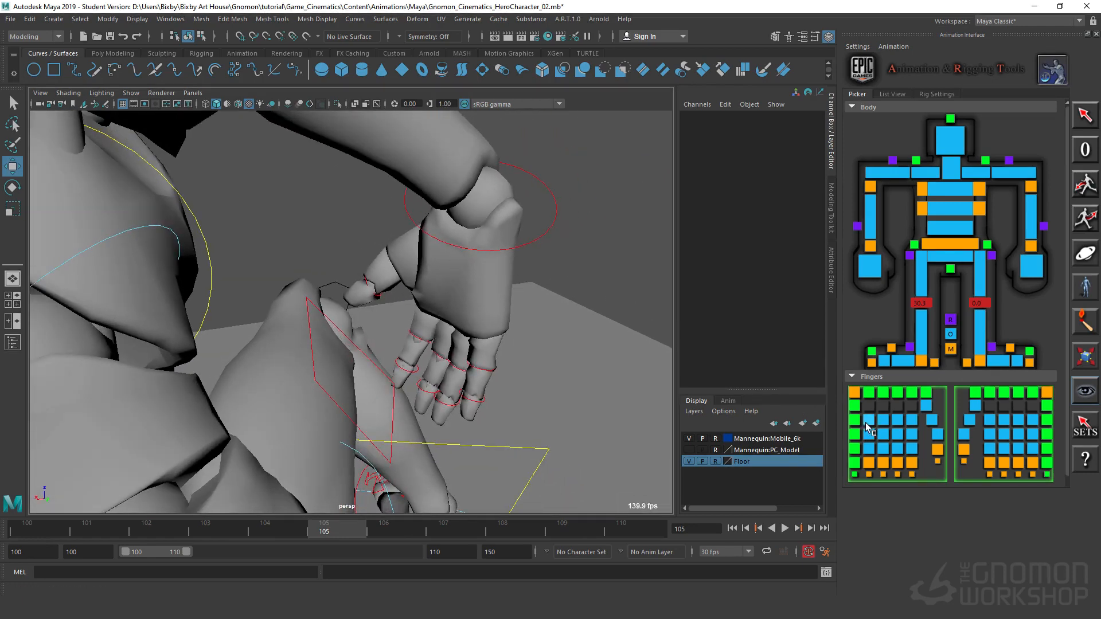
pyautogui.click(870, 393)
pyautogui.press('e')
pyautogui.moveTo(457, 363); pyautogui.dragTo(386, 348)
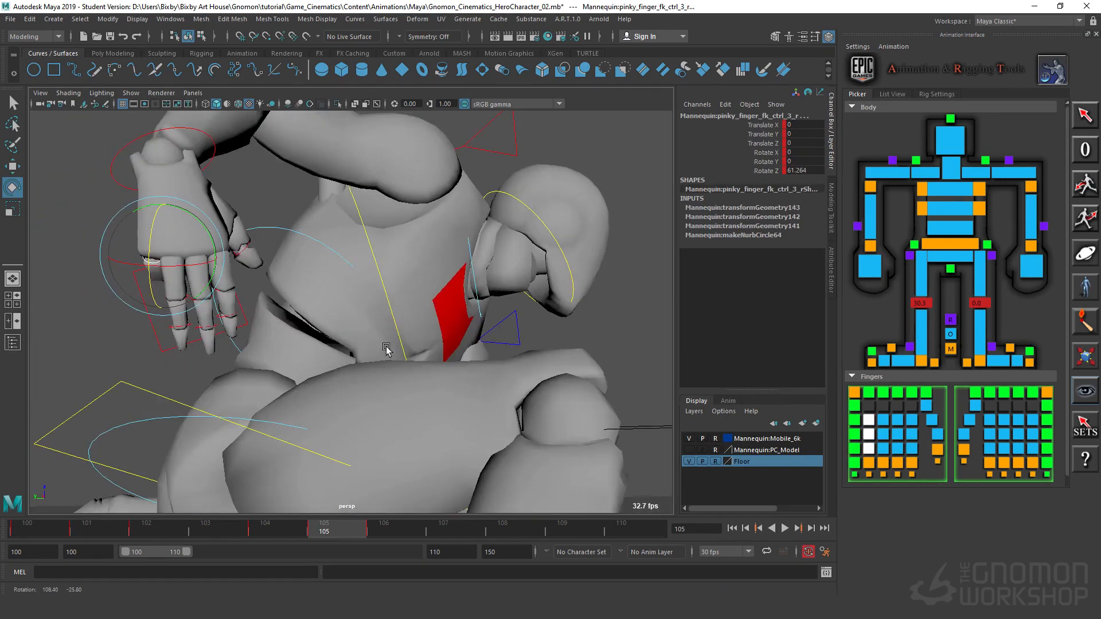
# Step: Rotate the right pinky's base joint to about Rotate Y -20.1 and its middle joint to about Rotate Z 82.2
pyautogui.keyDown('alt'); pyautogui.moveTo(124, 367); pyautogui.dragTo(253, 381); pyautogui.keyUp('alt')
pyautogui.keyDown('alt'); pyautogui.moveTo(253, 380); pyautogui.dragTo(484, 297, button='right'); pyautogui.keyUp('alt')
pyautogui.keyDown('alt'); pyautogui.moveTo(484, 298); pyautogui.dragTo(474, 325, button='middle'); pyautogui.keyUp('alt')
pyautogui.keyDown('alt'); pyautogui.moveTo(475, 324); pyautogui.dragTo(376, 322, button='right'); pyautogui.keyUp('alt')
pyautogui.keyDown('alt'); pyautogui.moveTo(376, 321); pyautogui.dragTo(365, 359, button='middle'); pyautogui.keyUp('alt')
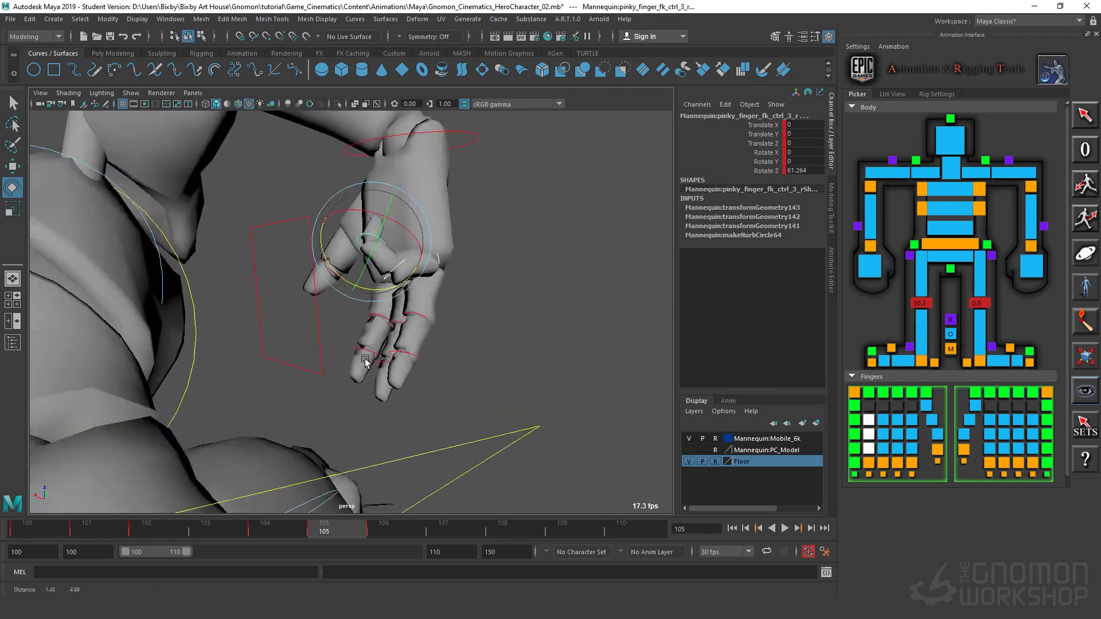
pyautogui.keyDown('alt'); pyautogui.moveTo(364, 359); pyautogui.dragTo(570, 342, button='right'); pyautogui.keyUp('alt')
pyautogui.keyDown('alt'); pyautogui.moveTo(570, 342); pyautogui.dragTo(387, 276); pyautogui.keyUp('alt')
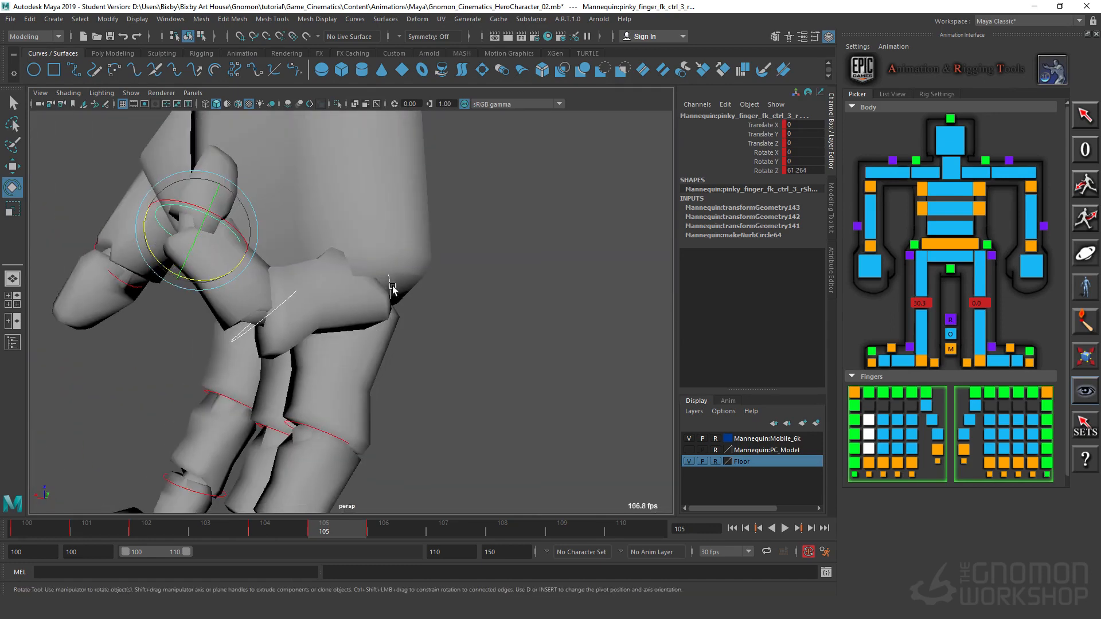
pyautogui.click(392, 286)
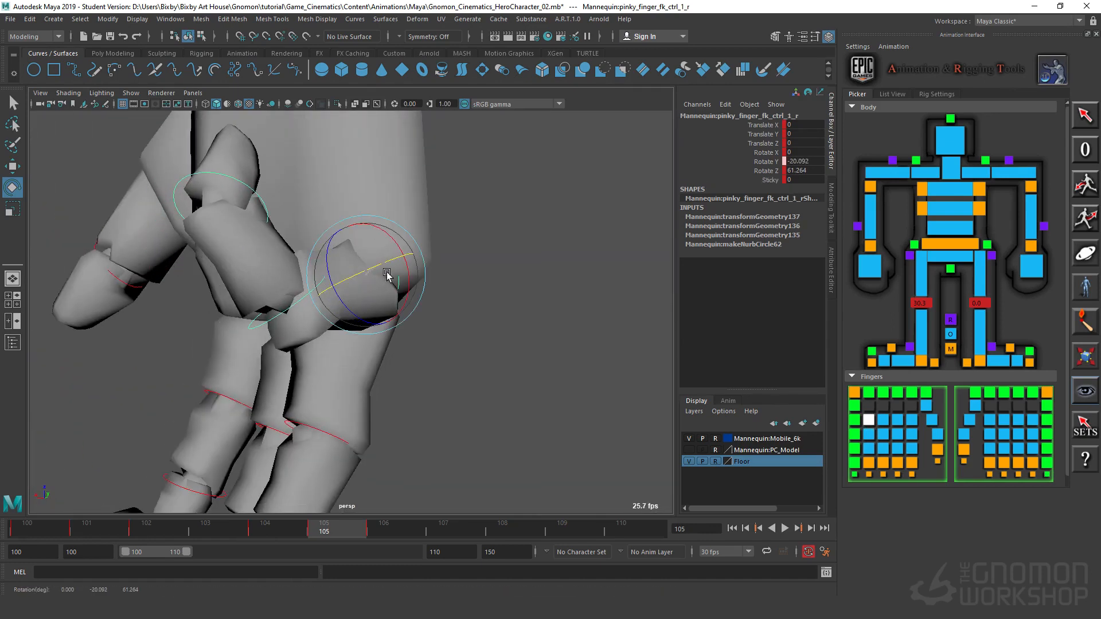
pyautogui.click(259, 331)
pyautogui.moveTo(252, 326); pyautogui.dragTo(305, 384)
pyautogui.keyDown('alt'); pyautogui.moveTo(305, 384); pyautogui.dragTo(472, 305, button='middle'); pyautogui.keyUp('alt')
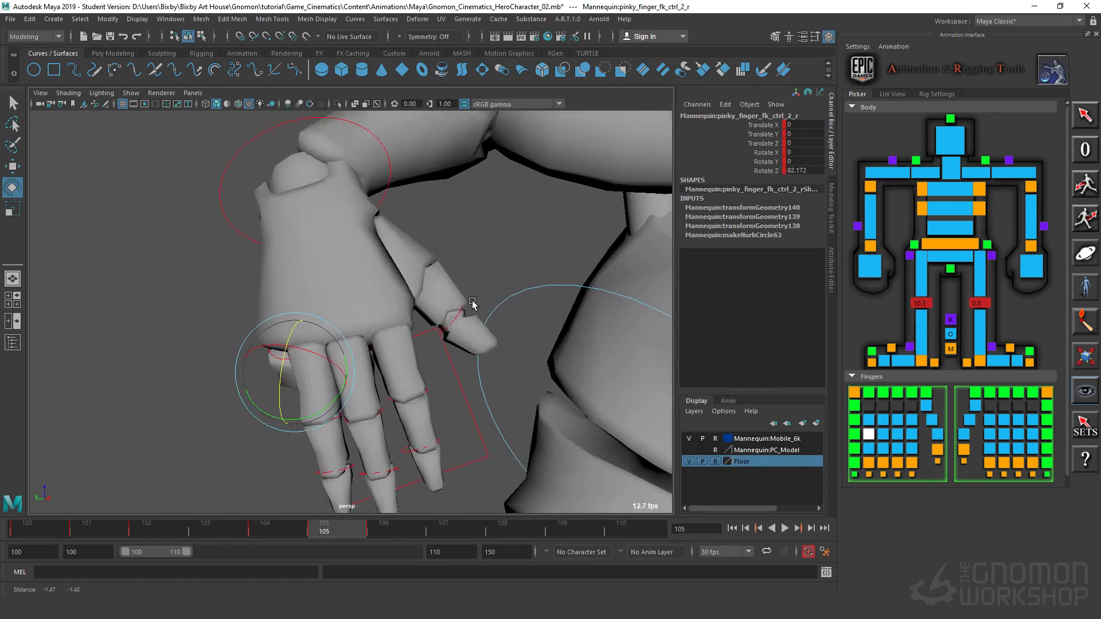
# Step: Curl all three joints of the right ring finger to about Rotate Z 69 and those of the middle finger to about 73.7
pyautogui.keyDown('alt'); pyautogui.moveTo(472, 304); pyautogui.dragTo(626, 339, button='right'); pyautogui.keyUp('alt')
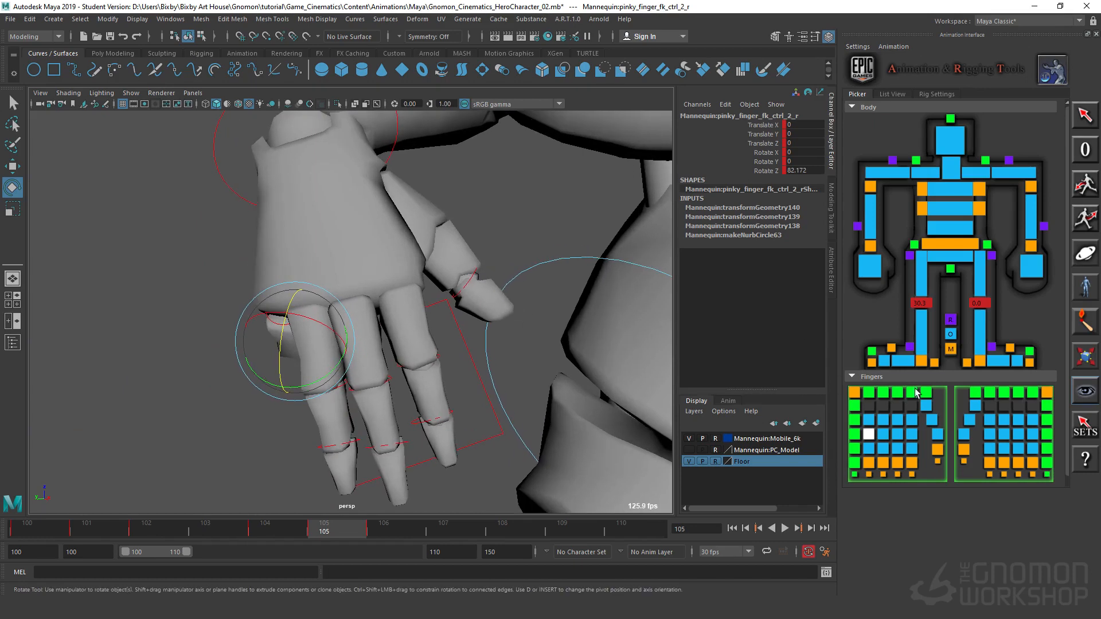
pyautogui.click(882, 394)
pyautogui.moveTo(317, 411); pyautogui.dragTo(339, 387)
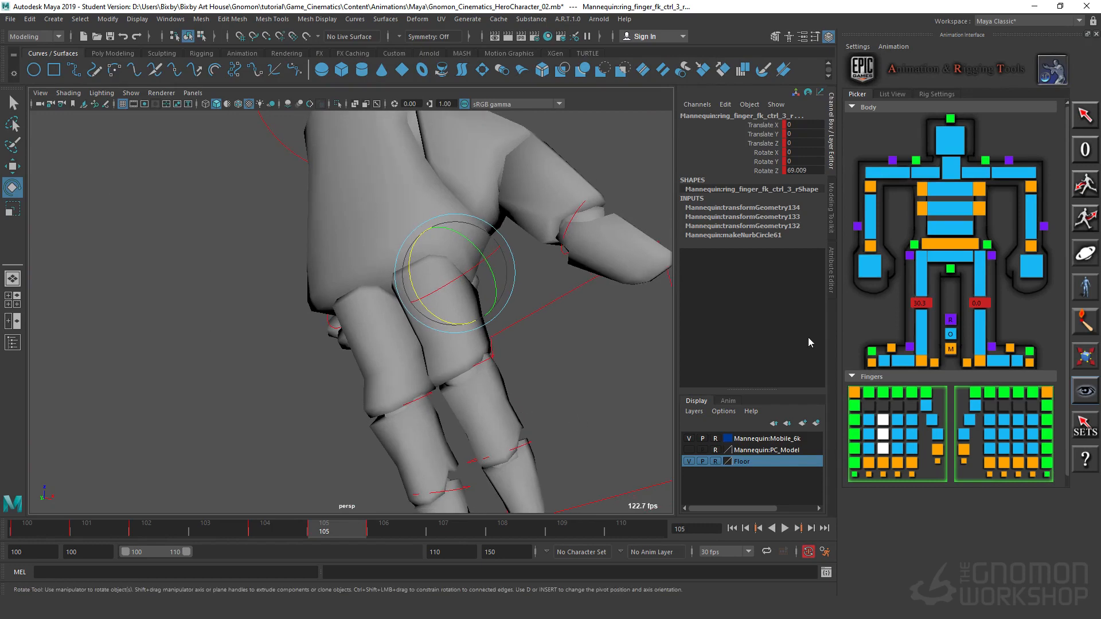
pyautogui.click(899, 392)
pyautogui.keyDown('alt'); pyautogui.moveTo(417, 374); pyautogui.dragTo(382, 310); pyautogui.keyUp('alt')
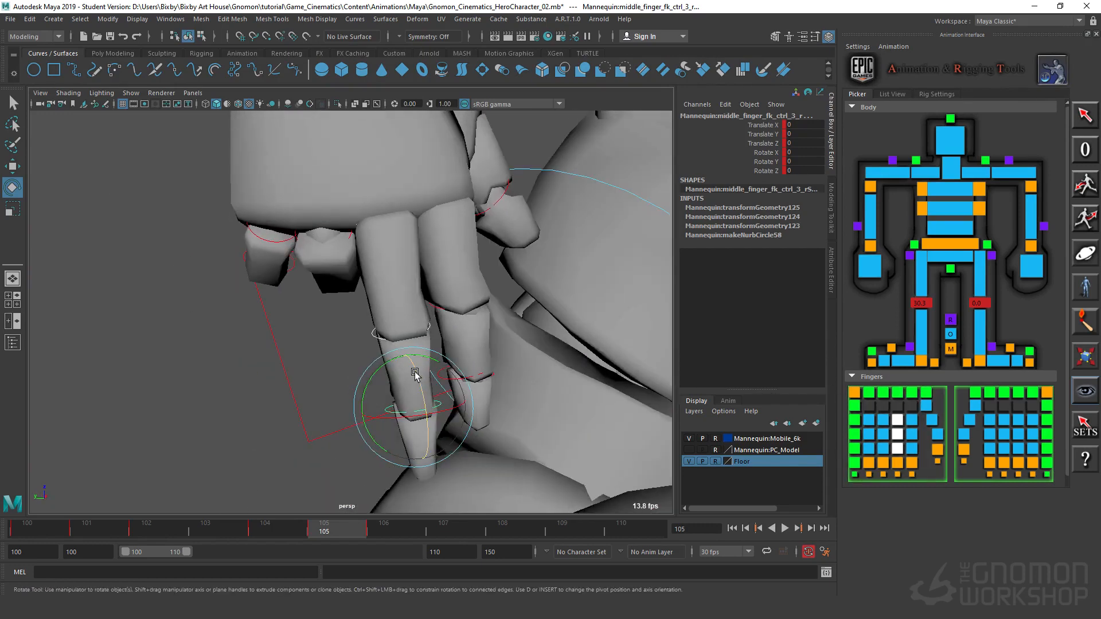
pyautogui.moveTo(416, 373); pyautogui.dragTo(155, 312)
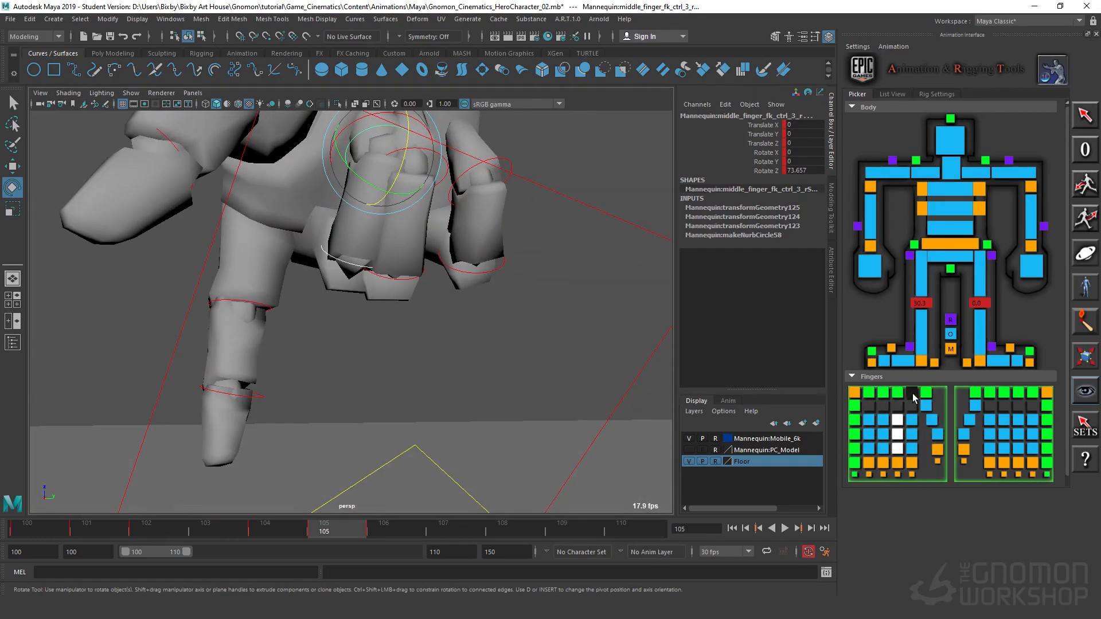
# Step: Curl all three joints of the right index finger to about Rotate Z 66.4, keying the rotation
pyautogui.click(912, 393)
pyautogui.moveTo(255, 382); pyautogui.dragTo(291, 195)
pyautogui.hotkey('shift', 'e')
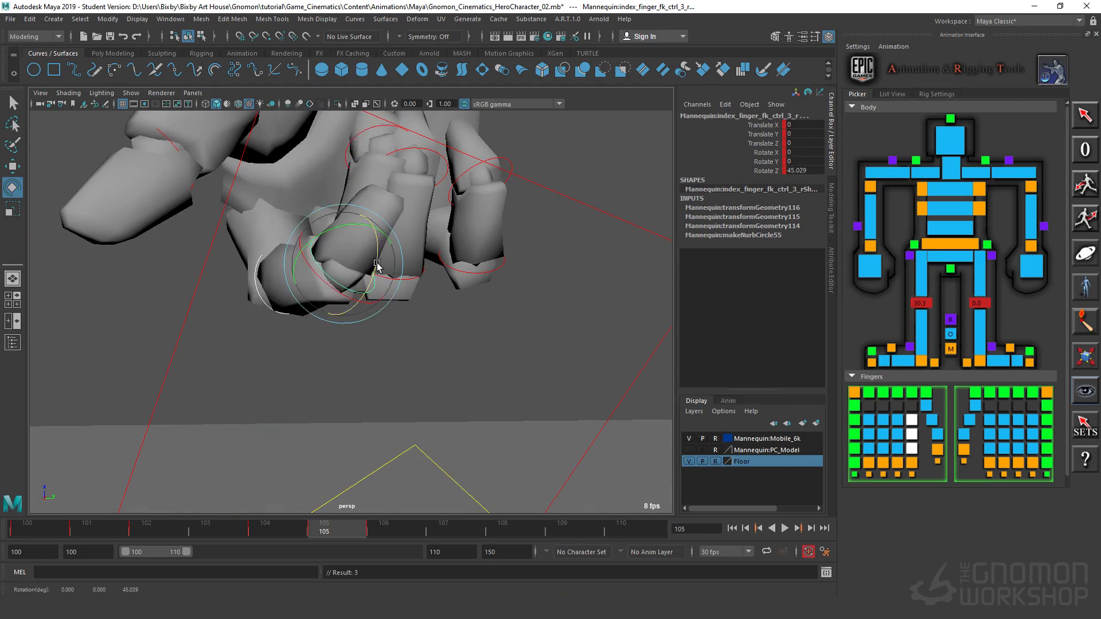
pyautogui.moveTo(377, 265); pyautogui.dragTo(451, 334)
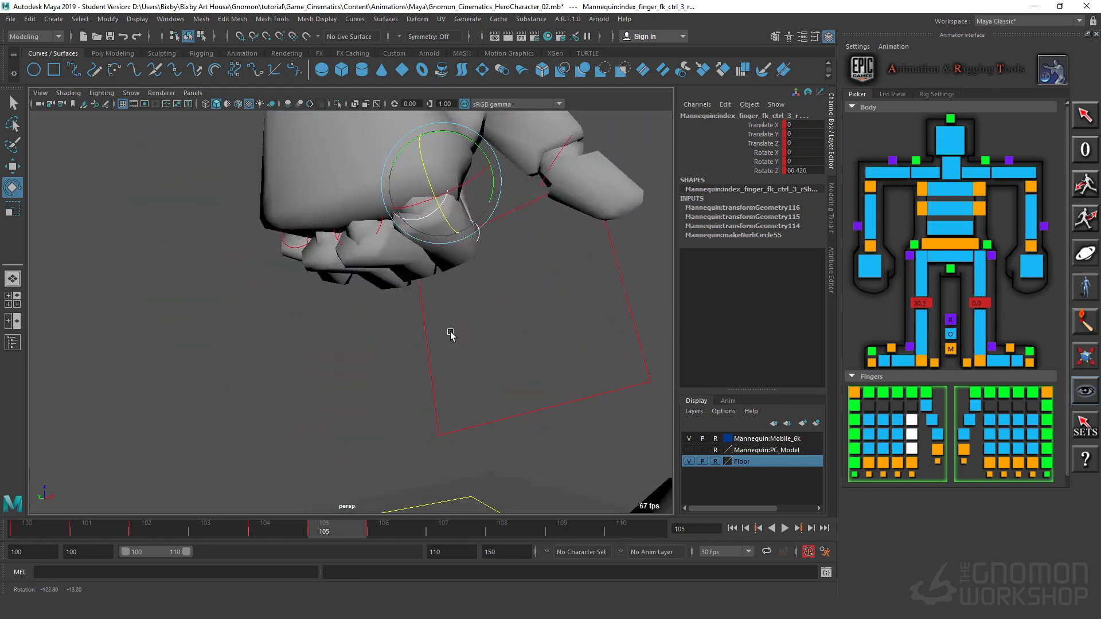
# Step: Rotate the base joint of the right thumb to about X 2.8, Y 30.6 and Z 8.5
pyautogui.keyDown('alt'); pyautogui.moveTo(452, 327); pyautogui.dragTo(386, 371, button='middle'); pyautogui.keyUp('alt')
pyautogui.keyDown('alt'); pyautogui.moveTo(547, 404); pyautogui.dragTo(513, 474, button='middle'); pyautogui.keyUp('alt')
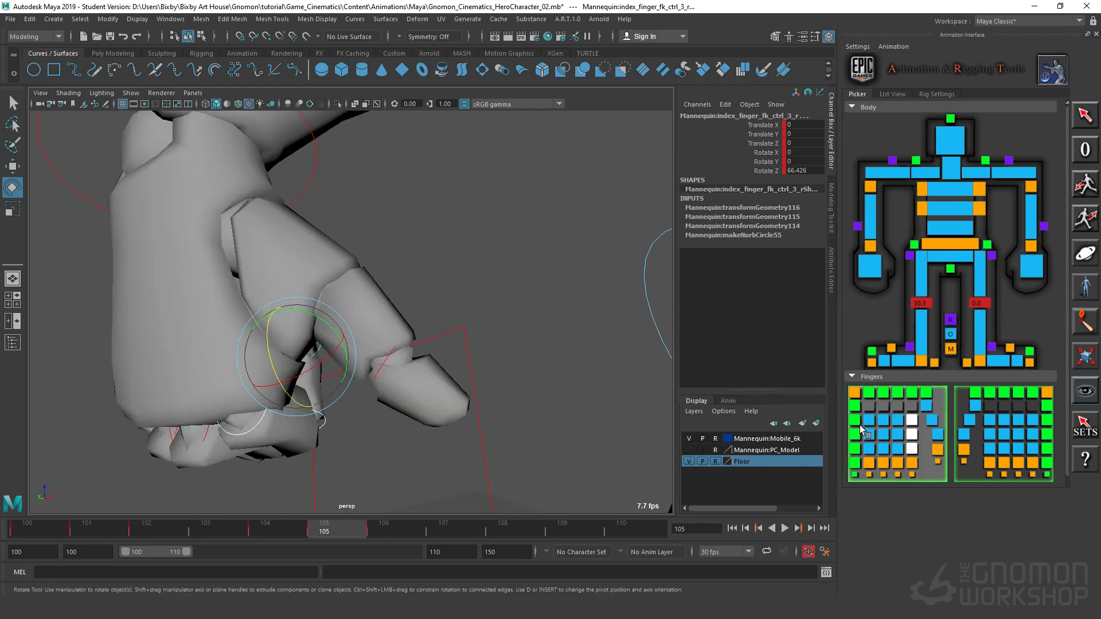
pyautogui.click(927, 407)
pyautogui.moveTo(278, 266); pyautogui.dragTo(280, 282)
pyautogui.moveTo(300, 226); pyautogui.dragTo(292, 258)
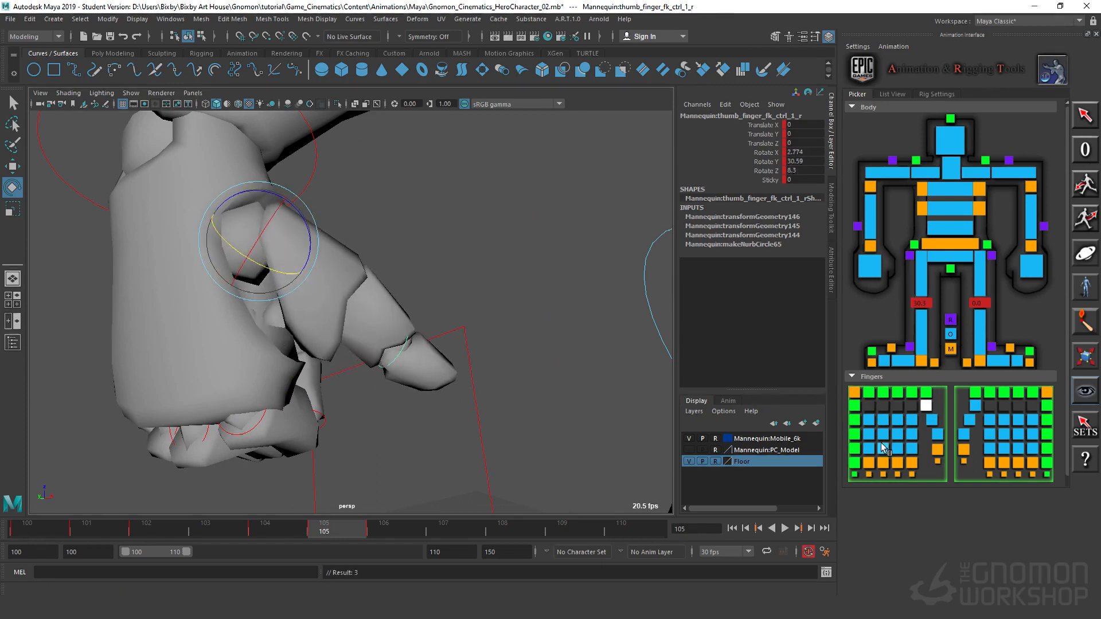
# Step: Curl the right thumb's middle and tip joints together to about Rotate Z 61, and clear the selection
pyautogui.keyDown('shift'); pyautogui.click(937, 434); pyautogui.keyUp('shift')
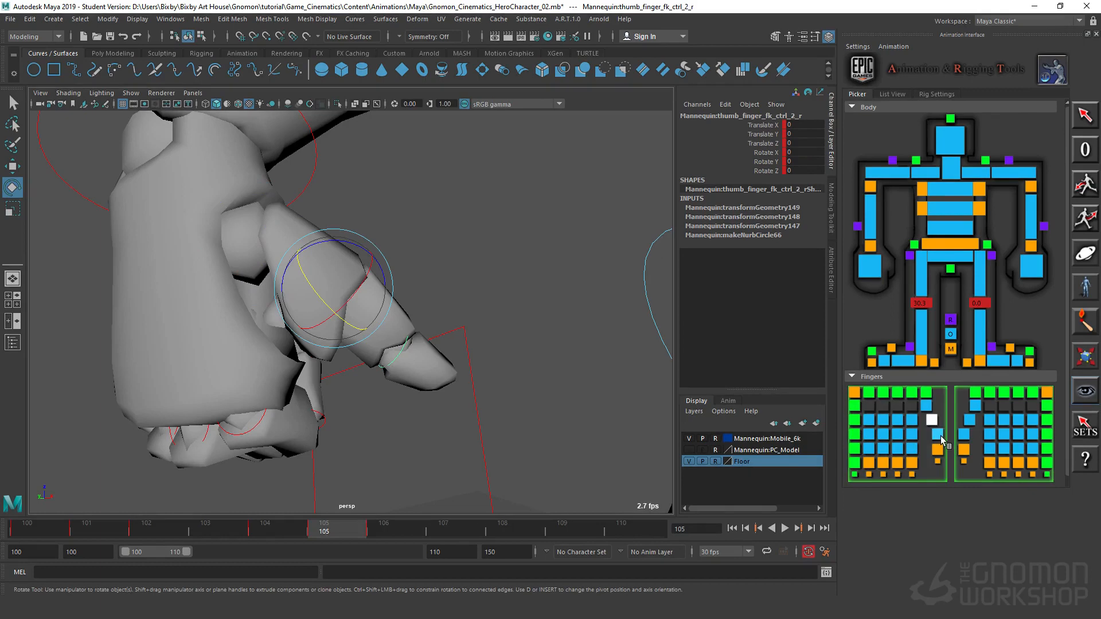
pyautogui.moveTo(389, 300); pyautogui.dragTo(381, 388)
pyautogui.keyDown('alt'); pyautogui.moveTo(381, 388); pyautogui.dragTo(516, 346, button='middle'); pyautogui.keyUp('alt')
pyautogui.keyDown('alt'); pyautogui.moveTo(517, 347); pyautogui.dragTo(554, 347); pyautogui.keyUp('alt')
pyautogui.click(565, 348)
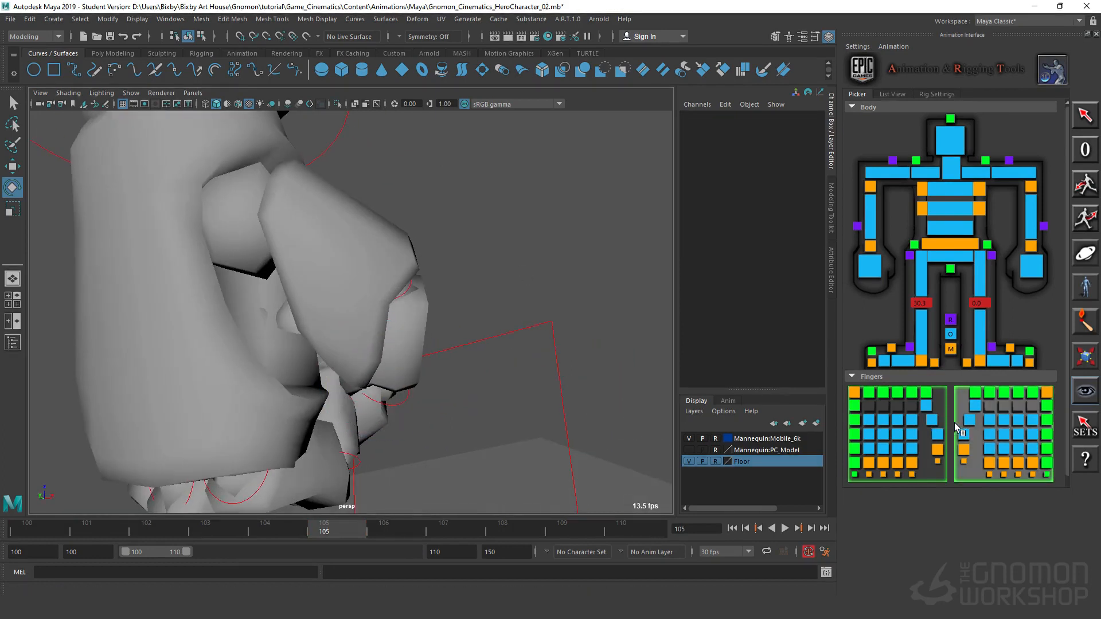
# Step: Bring the right thumb's base joint further in over the fist, to about Rotate X 5.7, Y 49.4, Z 12.3
pyautogui.click(926, 405)
pyautogui.moveTo(265, 242); pyautogui.dragTo(386, 403)
pyautogui.keyDown('alt'); pyautogui.moveTo(387, 404); pyautogui.dragTo(327, 305, button='middle'); pyautogui.keyUp('alt')
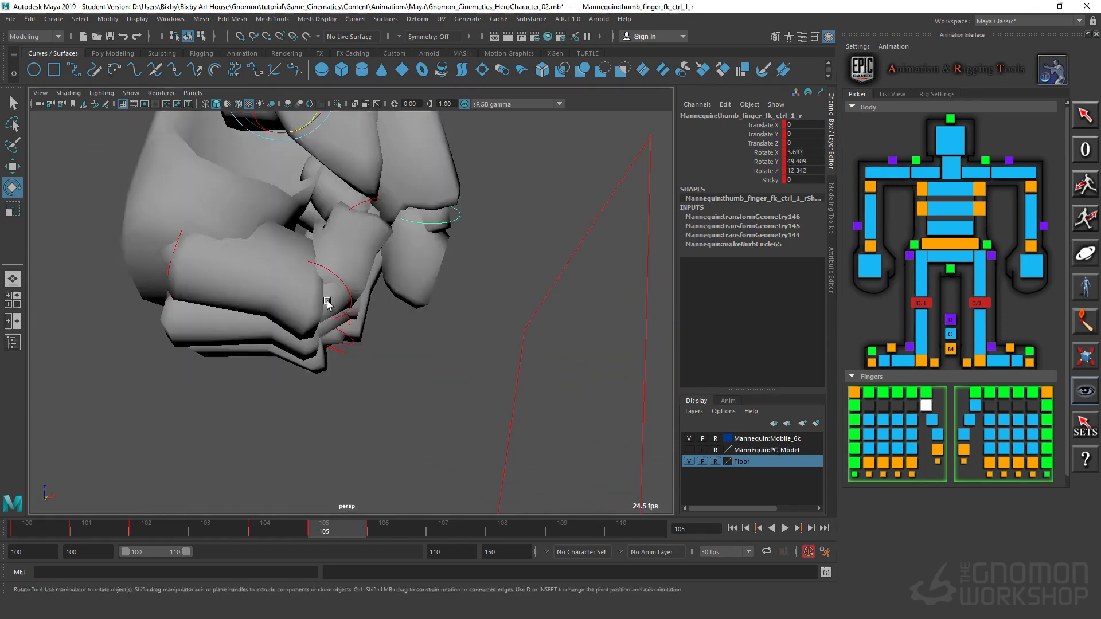
# Step: Rotate the right index finger's base joint to about Y 7.3, Z 44.6 and its middle joint to about Z 86
pyautogui.keyDown('alt'); pyautogui.moveTo(327, 305); pyautogui.dragTo(344, 272); pyautogui.keyUp('alt')
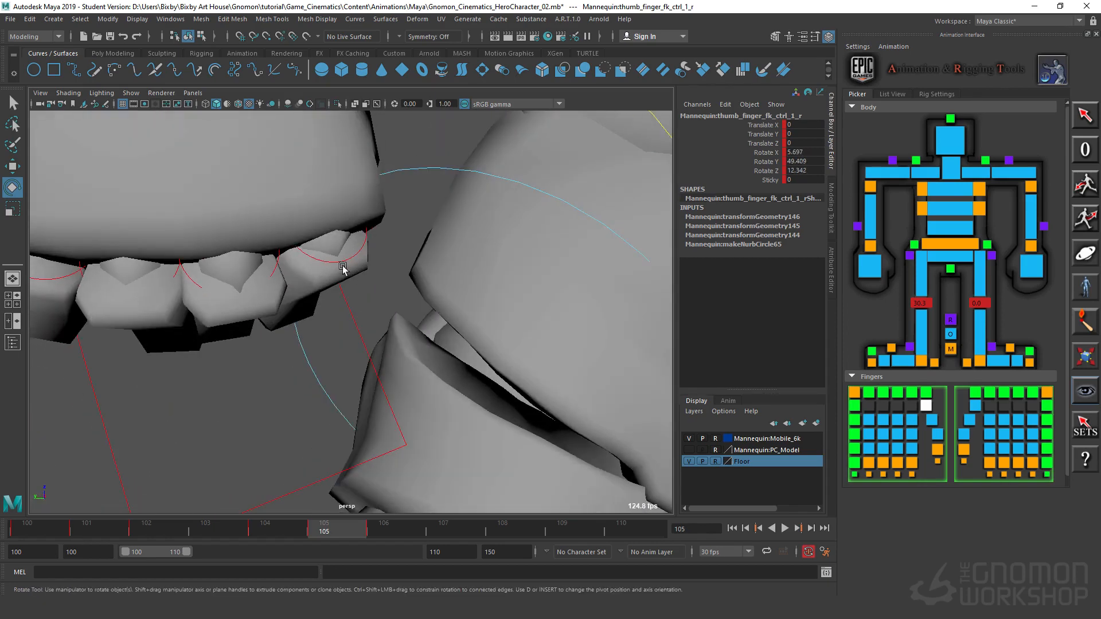
pyautogui.click(343, 263)
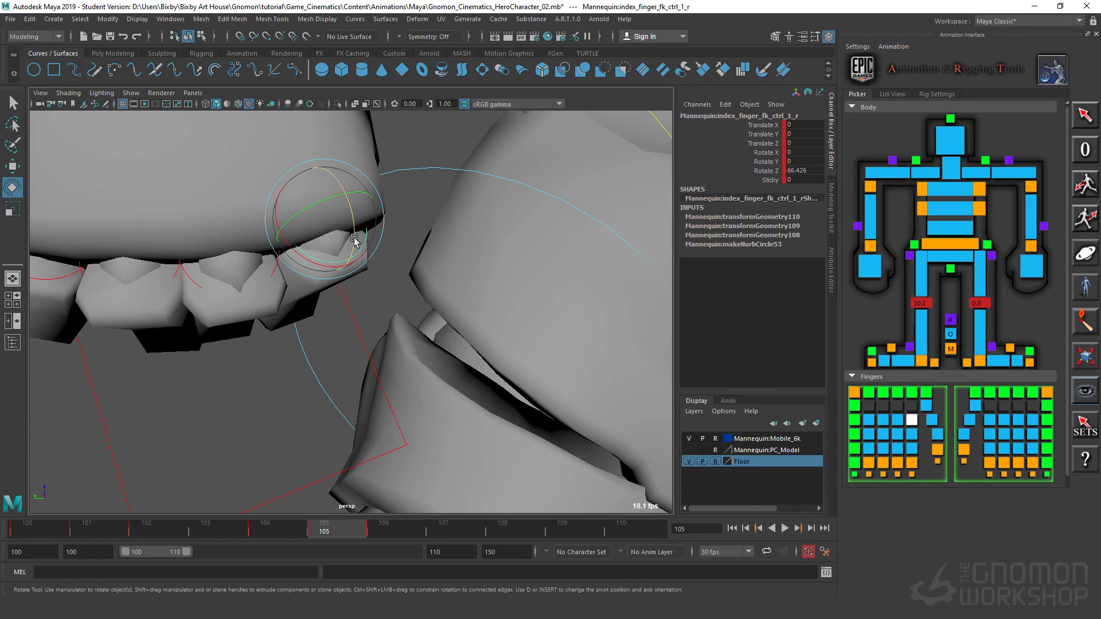
pyautogui.moveTo(353, 240); pyautogui.dragTo(291, 218)
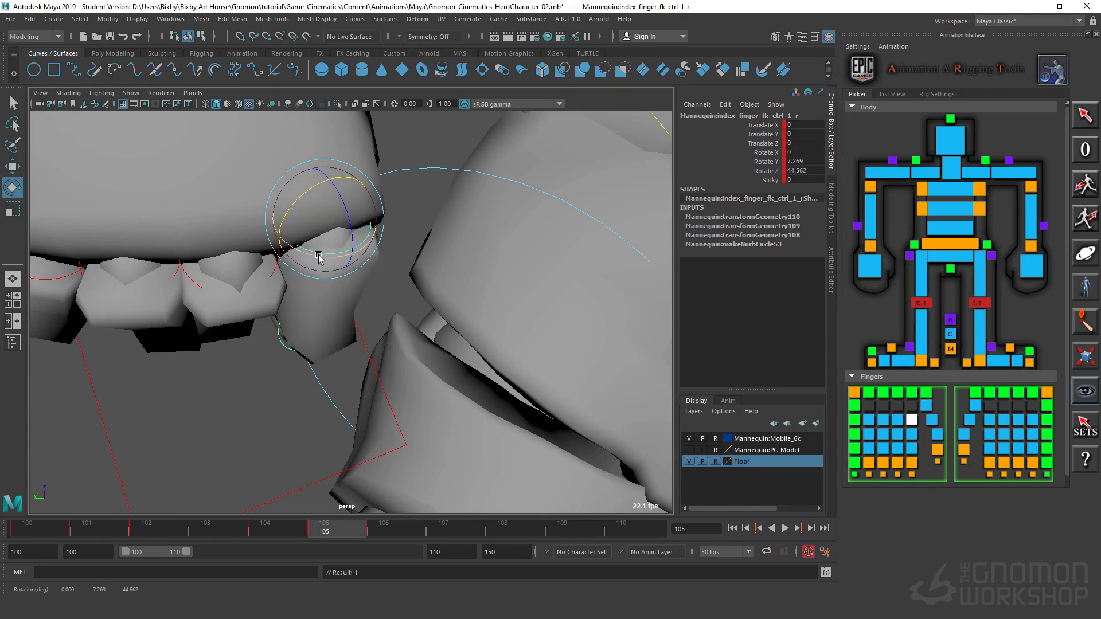
pyautogui.moveTo(319, 258); pyautogui.dragTo(341, 442)
pyautogui.click(357, 400)
pyautogui.keyDown('alt'); pyautogui.moveTo(263, 334); pyautogui.dragTo(317, 227); pyautogui.keyUp('alt')
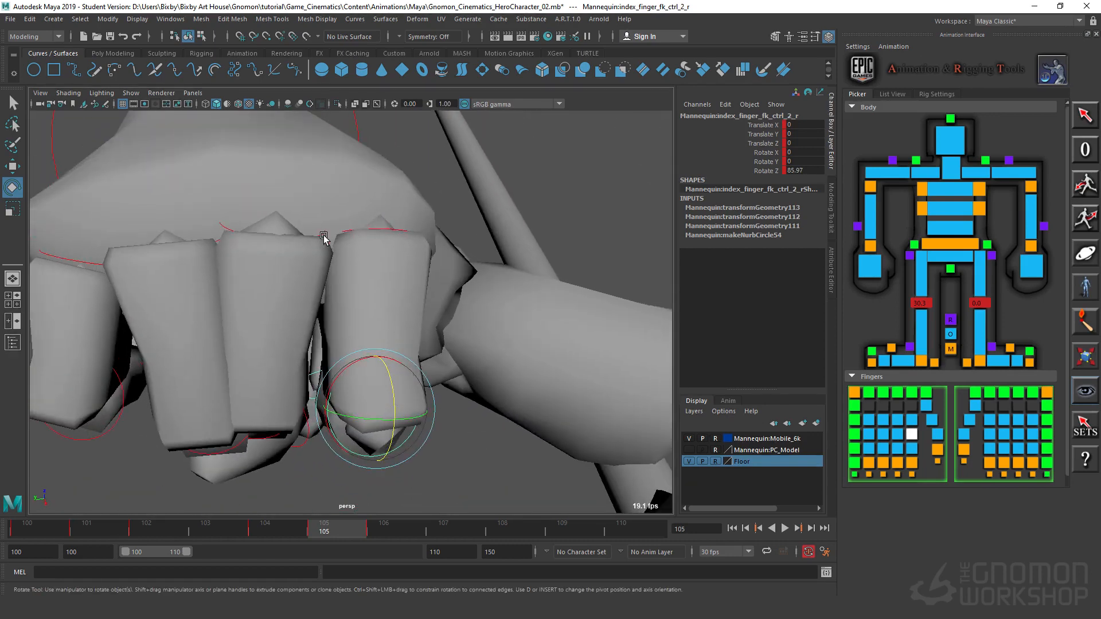
# Step: Rotate the base joint of the right middle finger to about X 7.7, Y 3.5 and Z 64.5
pyautogui.click(302, 236)
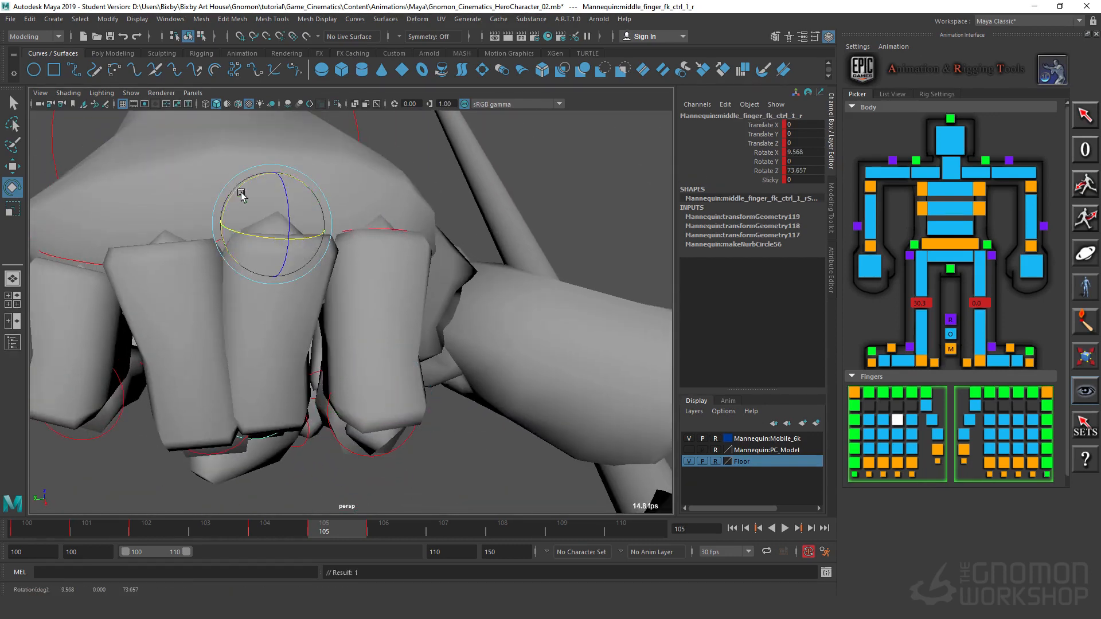
pyautogui.moveTo(242, 196); pyautogui.dragTo(224, 210)
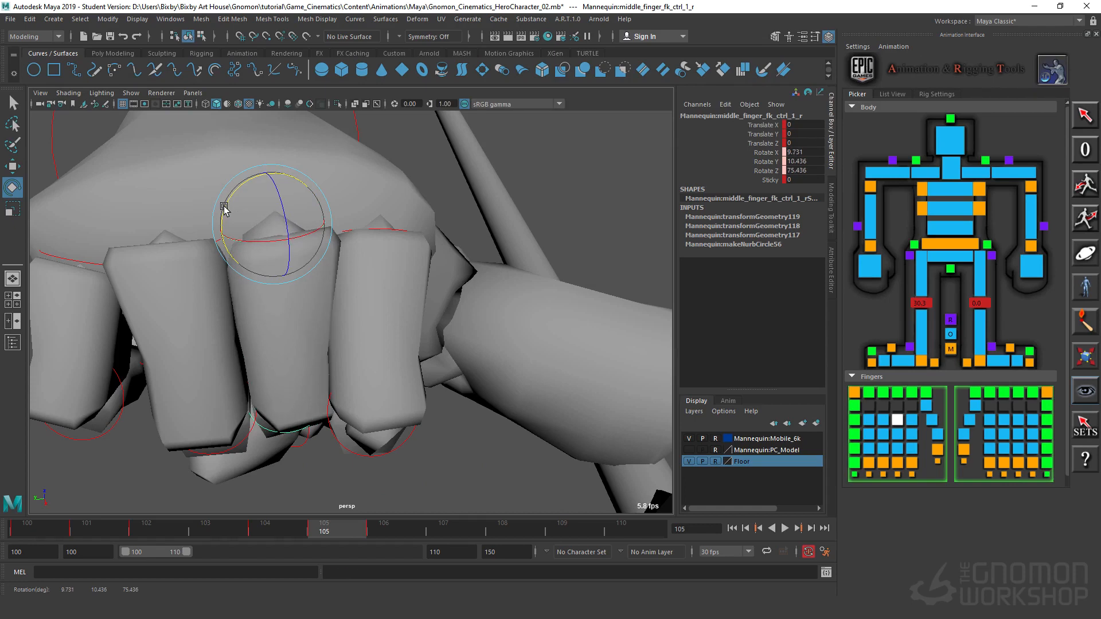
pyautogui.moveTo(288, 226); pyautogui.dragTo(226, 205)
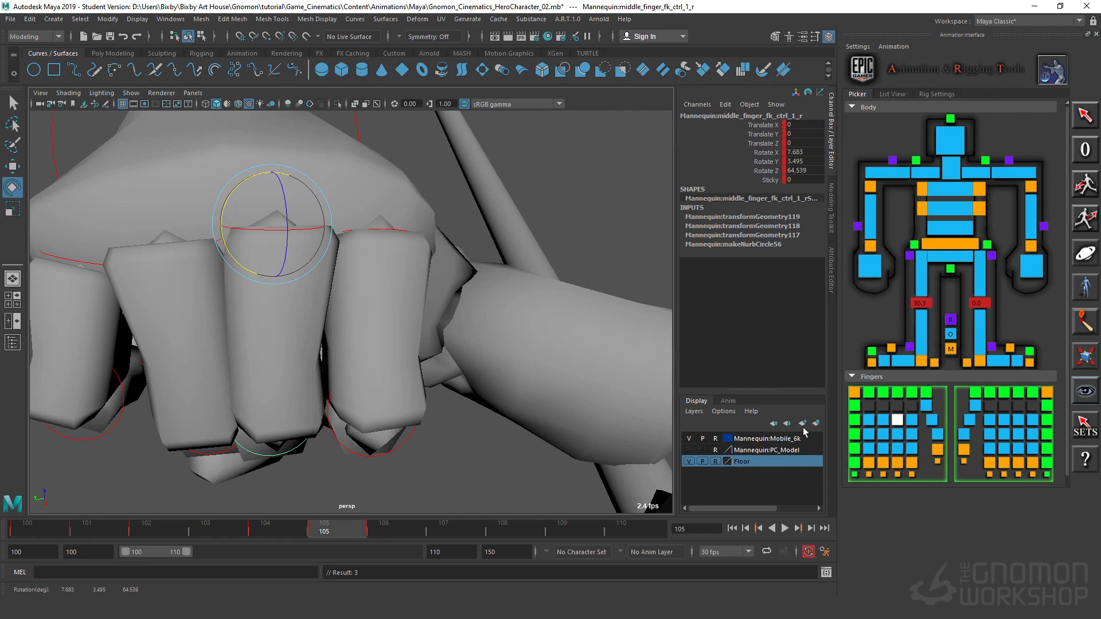
# Step: Adjust the rotation of the right ring finger's base joint to fit the fist, and clear the selection
pyautogui.click(884, 420)
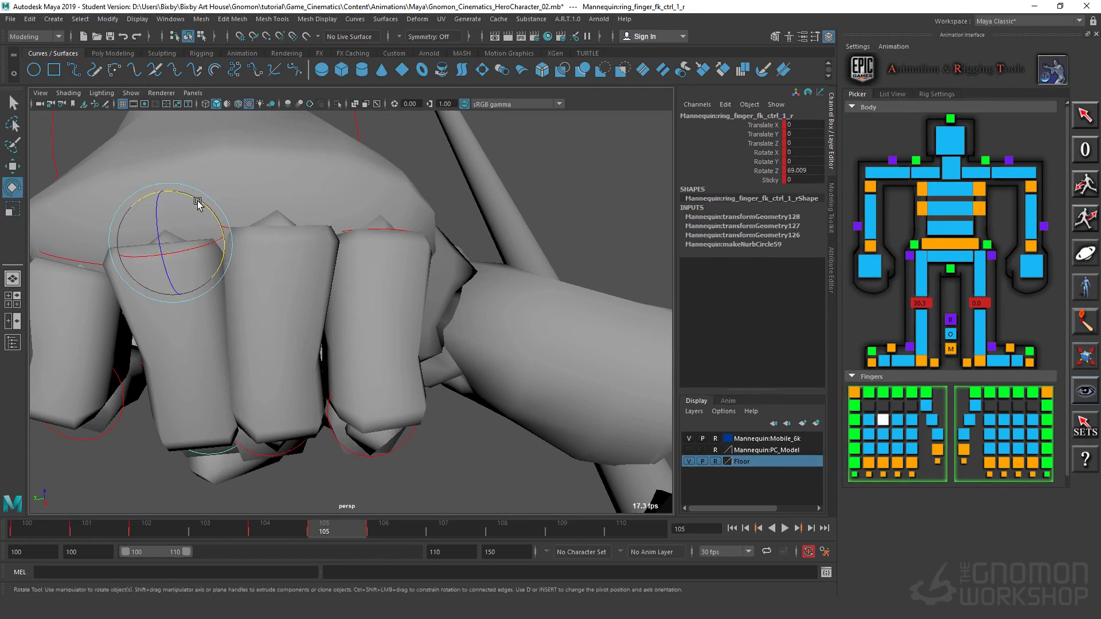
pyautogui.moveTo(197, 202); pyautogui.dragTo(428, 315)
pyautogui.keyDown('alt'); pyautogui.moveTo(427, 315); pyautogui.dragTo(686, 259, button='right'); pyautogui.keyUp('alt')
pyautogui.click(319, 308)
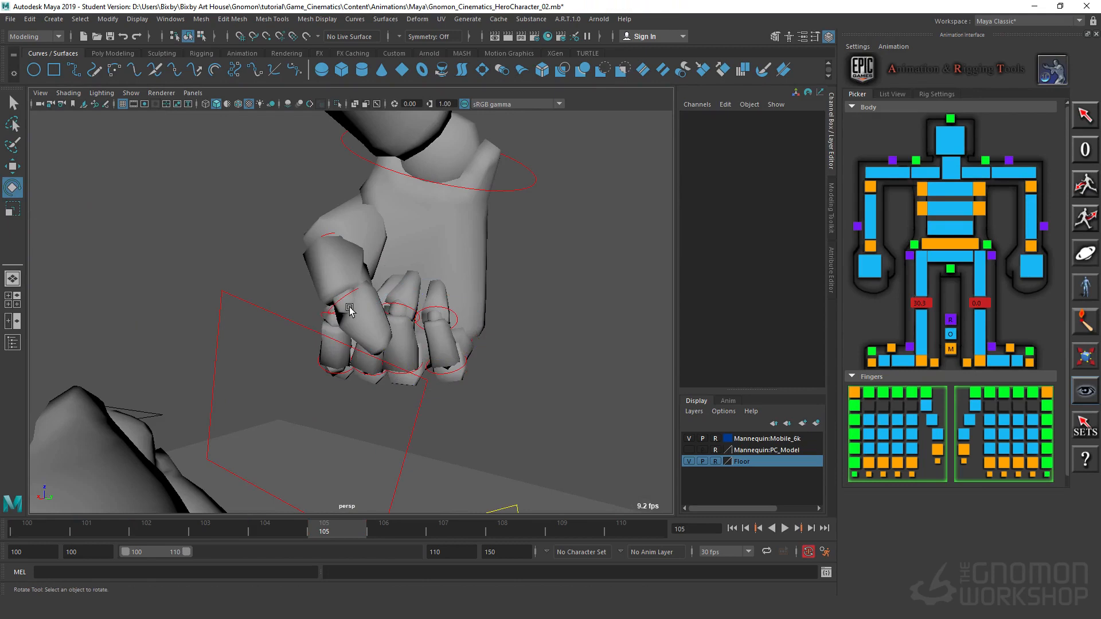
# Step: Rotate the right wrist control to about X -65.2, Y -59.9 and Z 55.2 at frame 105
pyautogui.click(340, 301)
pyautogui.moveTo(340, 303); pyautogui.dragTo(182, 339)
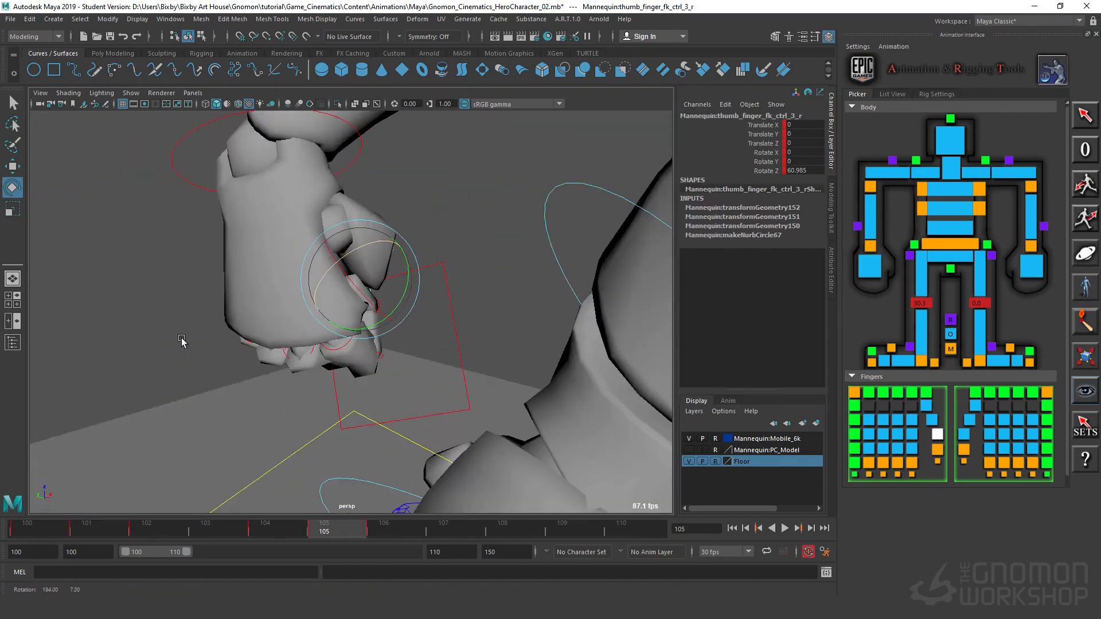
pyautogui.keyDown('alt'); pyautogui.moveTo(182, 339); pyautogui.dragTo(225, 307, button='right'); pyautogui.keyUp('alt')
pyautogui.keyDown('alt'); pyautogui.moveTo(225, 308); pyautogui.dragTo(226, 232); pyautogui.keyUp('alt')
pyautogui.click(310, 237)
pyautogui.click(309, 235)
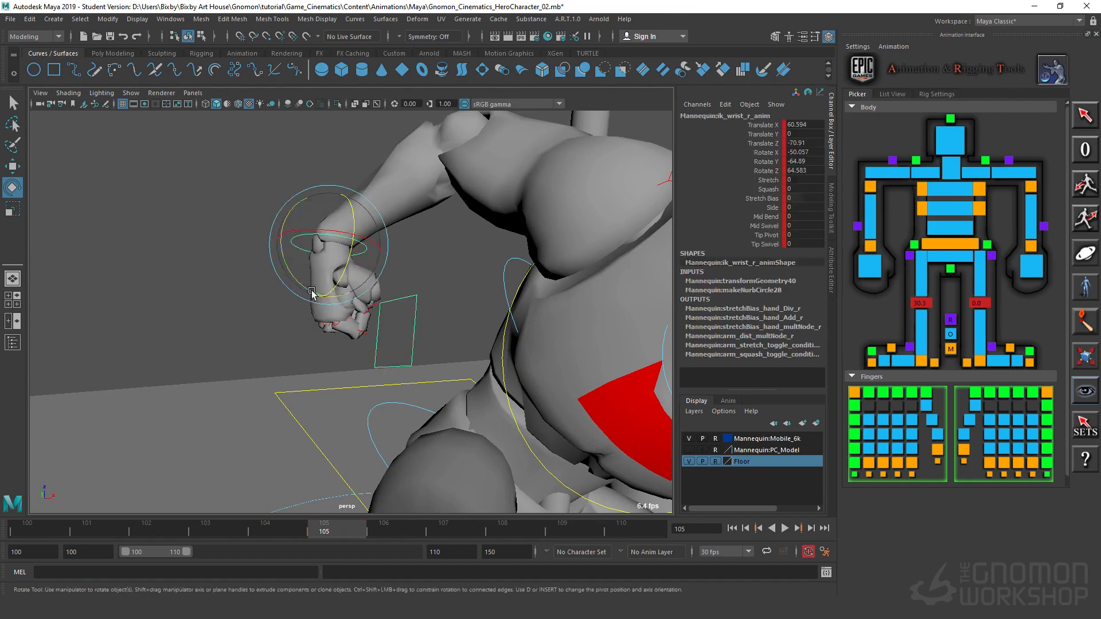
pyautogui.moveTo(341, 281); pyautogui.dragTo(336, 214)
# Step: In the front view, set the right wrist to about Translate X 63.4, Z -72.9 and Rotate X -44.5, Y -26.8, Z 66.4, and go to frame 106
pyautogui.press('space')
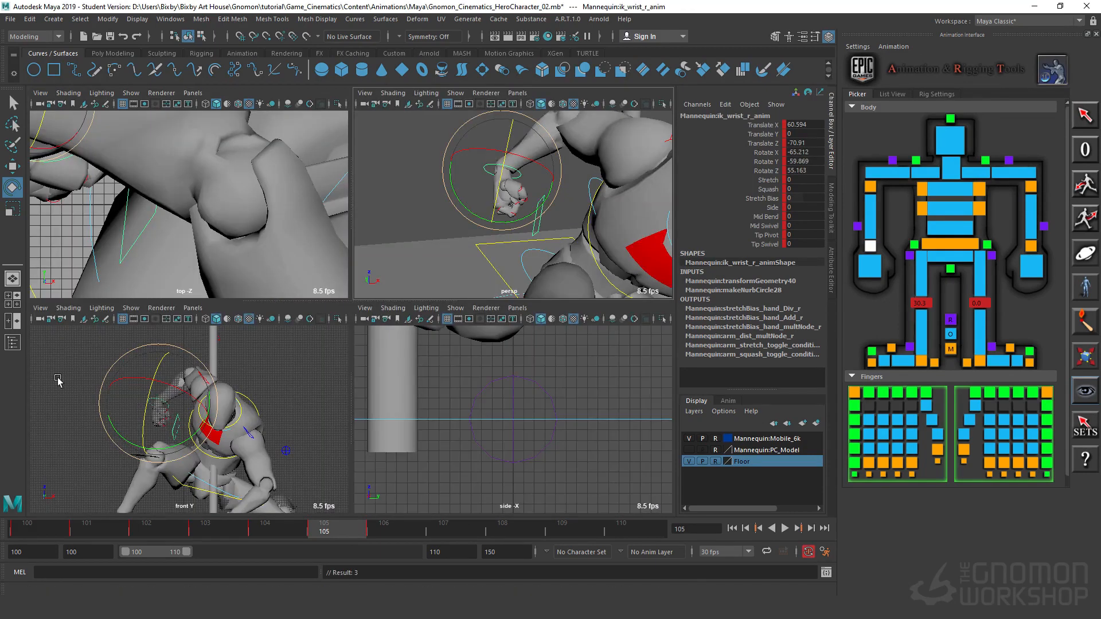
pyautogui.press('space')
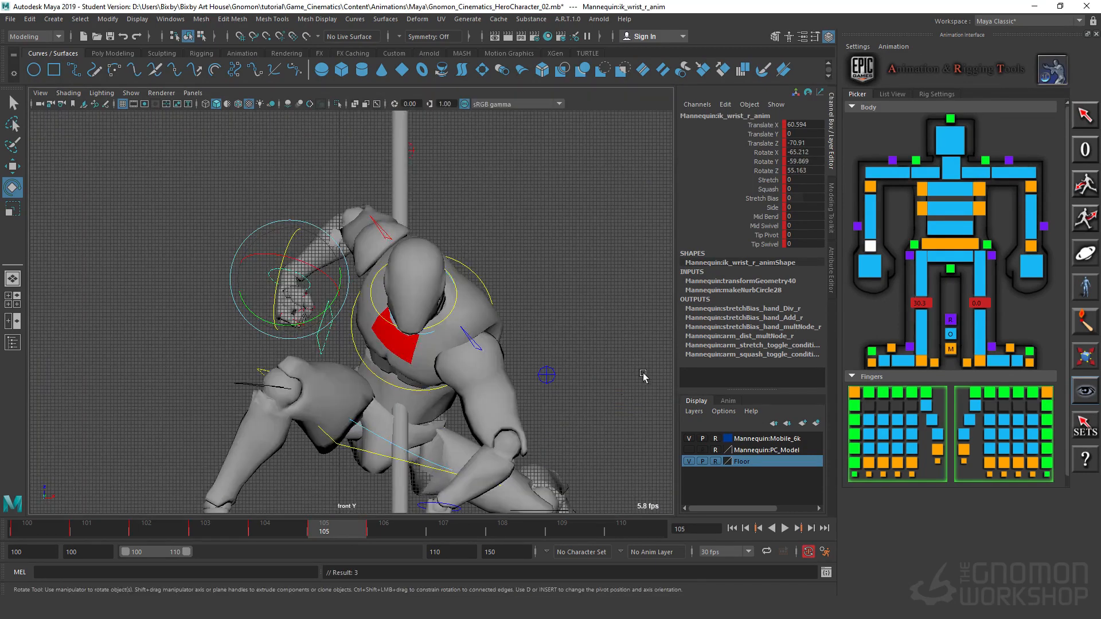
pyautogui.click(551, 188)
pyautogui.click(308, 282)
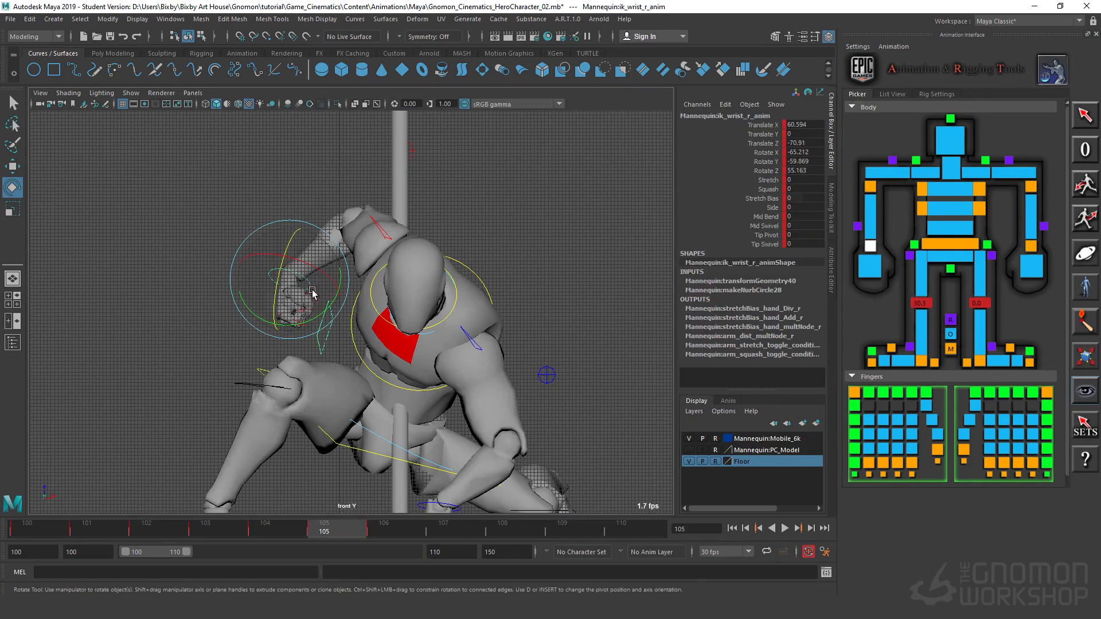
pyautogui.press('w')
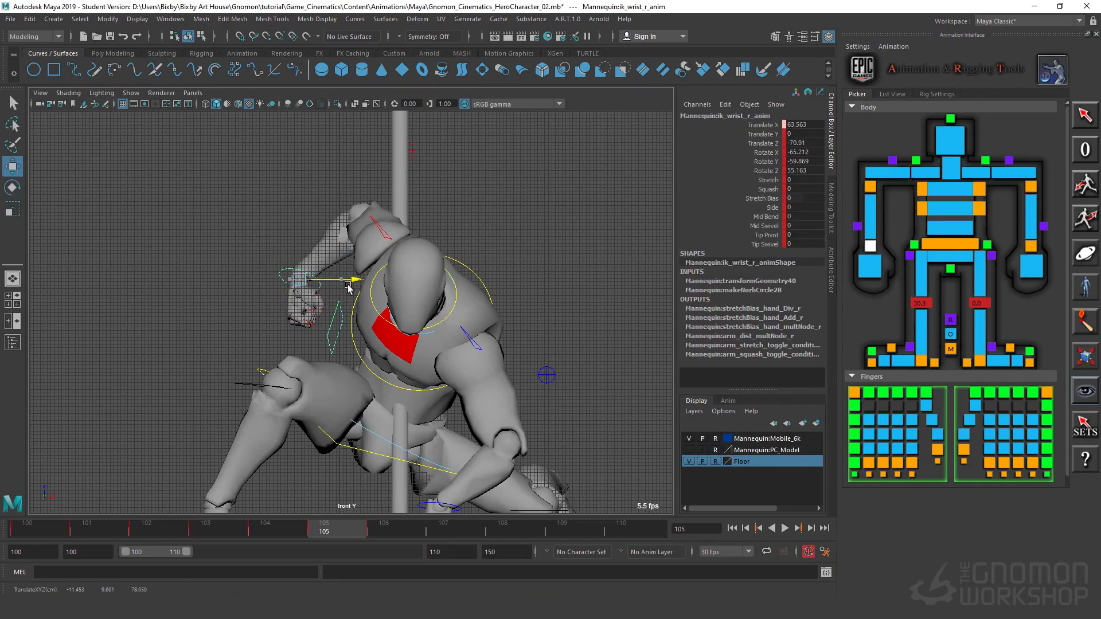
pyautogui.press('e')
pyautogui.moveTo(319, 277)
pyautogui.mouseDown()
pyautogui.moveTo(304, 252)
pyautogui.moveTo(330, 242)
pyautogui.moveTo(344, 266)
pyautogui.moveTo(302, 284)
pyautogui.mouseUp()
pyautogui.press('w')
pyautogui.moveTo(336, 245); pyautogui.dragTo(335, 253)
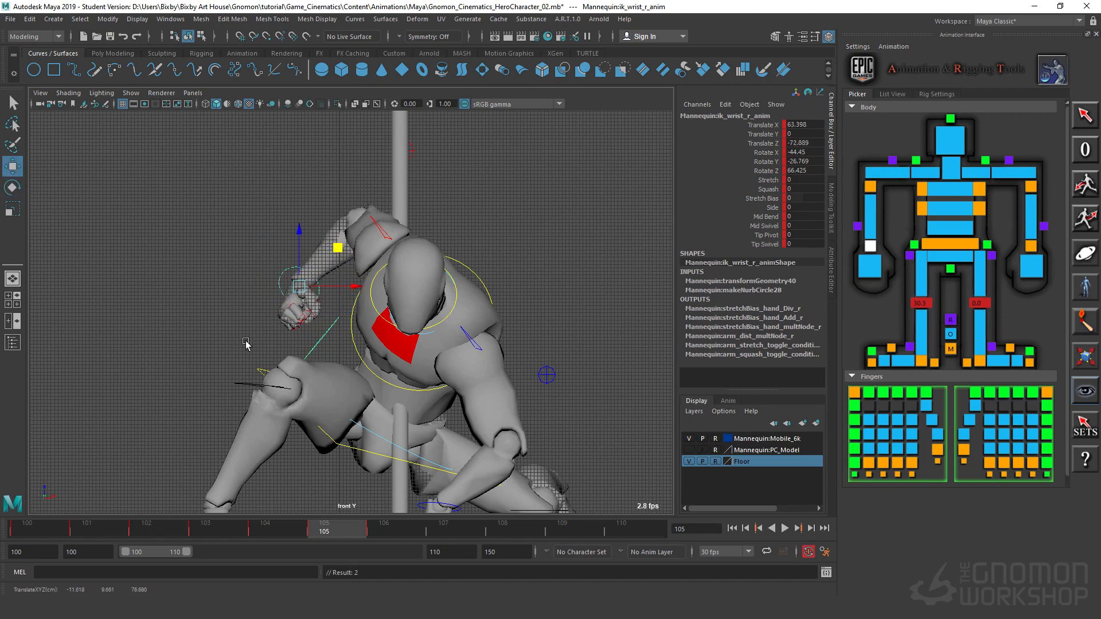
pyautogui.moveTo(346, 533); pyautogui.dragTo(370, 547)
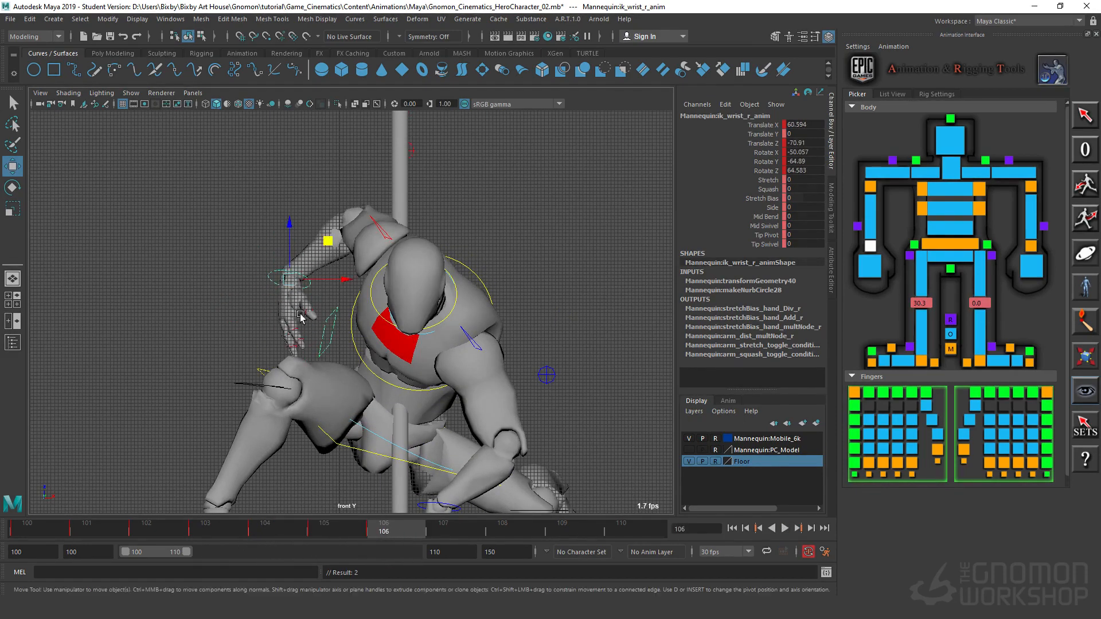
# Step: Select the right wrist and all right finger controls and delete their keys at frame 106
pyautogui.moveTo(208, 207); pyautogui.dragTo(339, 372)
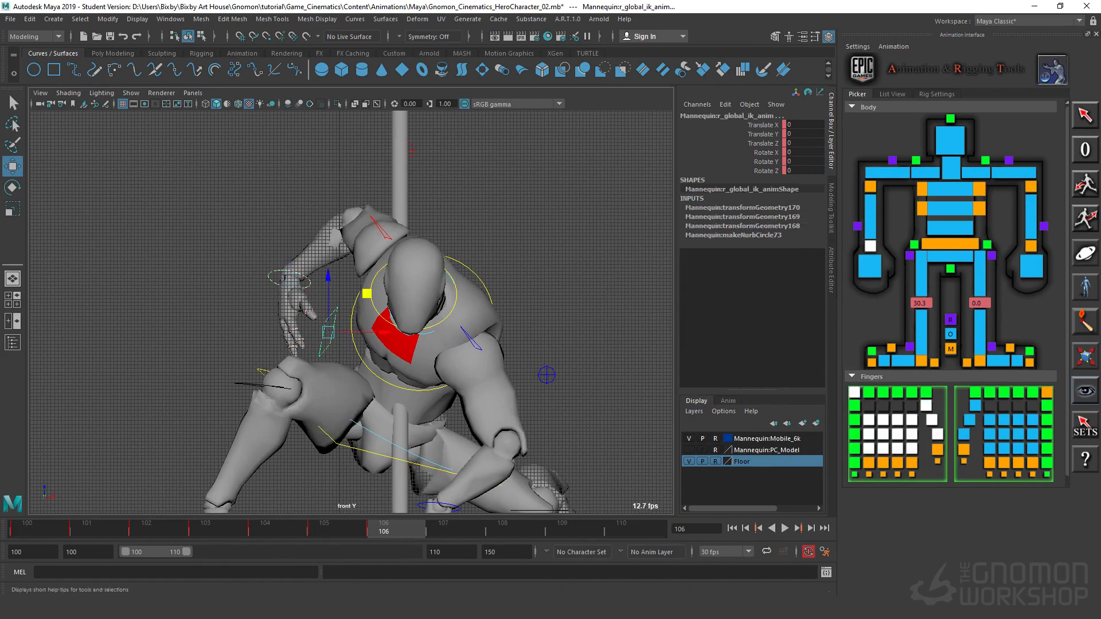
pyautogui.press('s')
pyautogui.keyDown('shift'); pyautogui.click(381, 530); pyautogui.keyUp('shift')
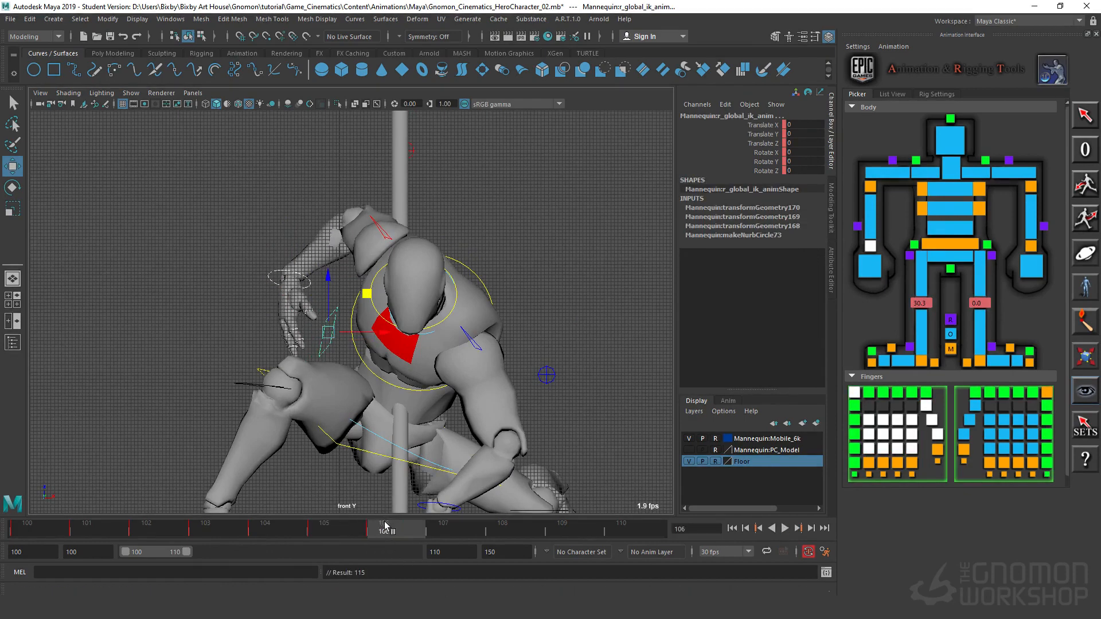
pyautogui.rightClick(387, 532)
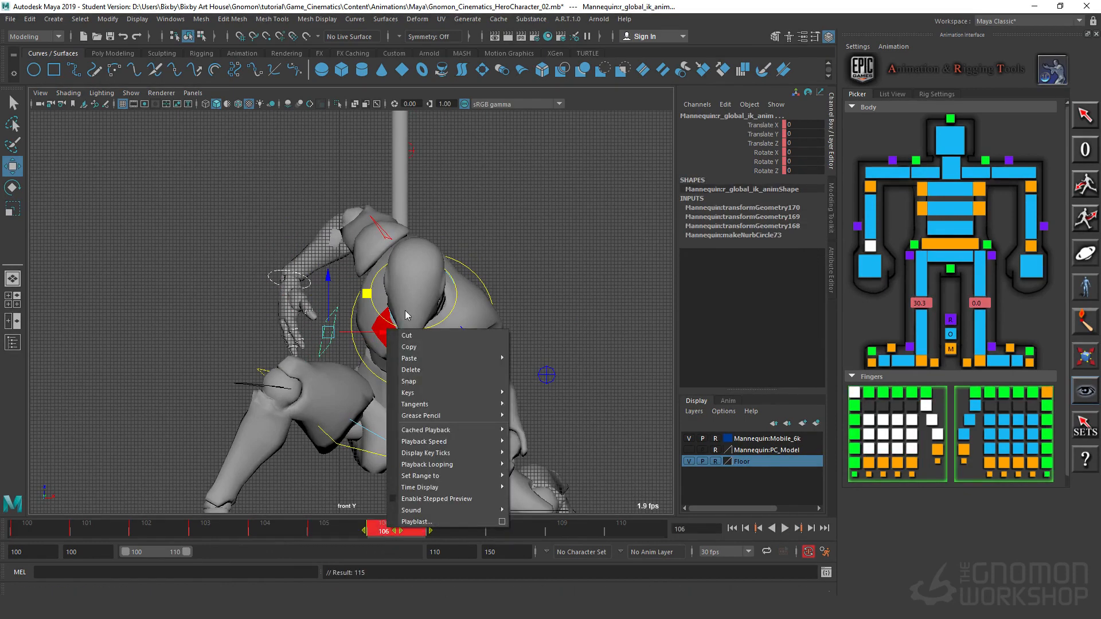
pyautogui.click(427, 378)
pyautogui.moveTo(388, 536); pyautogui.dragTo(229, 524)
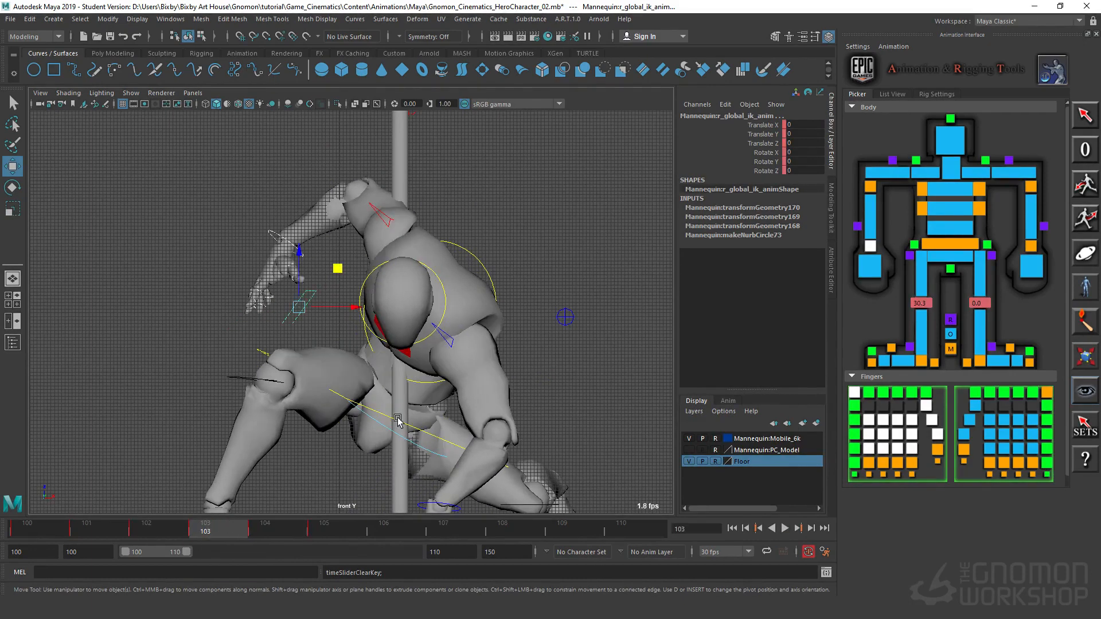
# Step: At frame 103, raise the body control to about Translate X -48.9, and nudge it slightly higher together with the right wrist
pyautogui.click(384, 421)
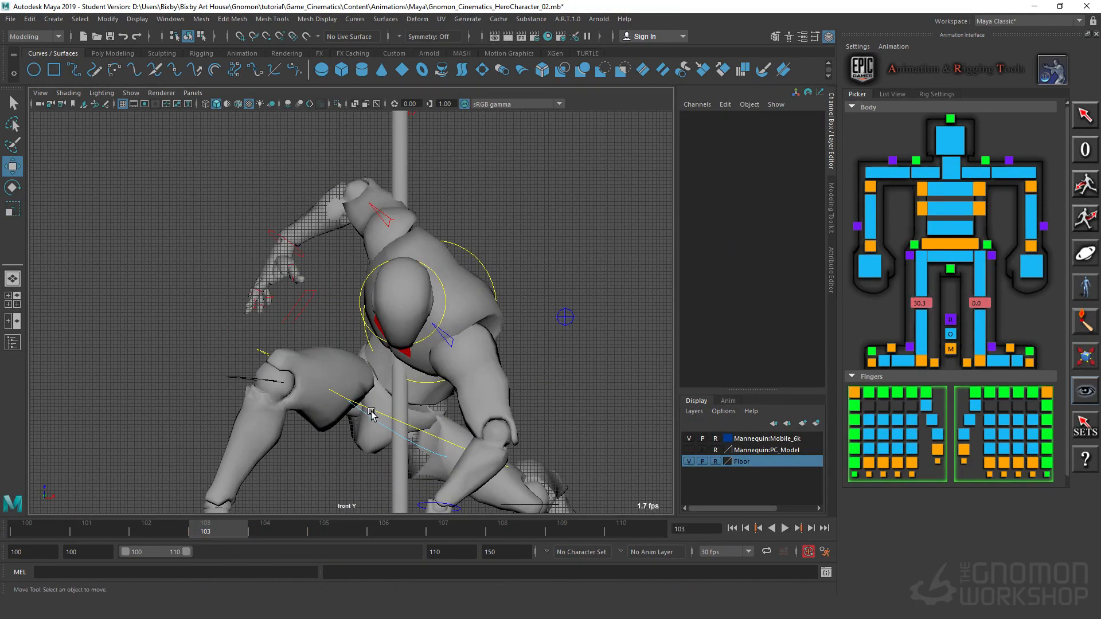
pyautogui.click(371, 413)
pyautogui.moveTo(236, 523); pyautogui.dragTo(204, 534)
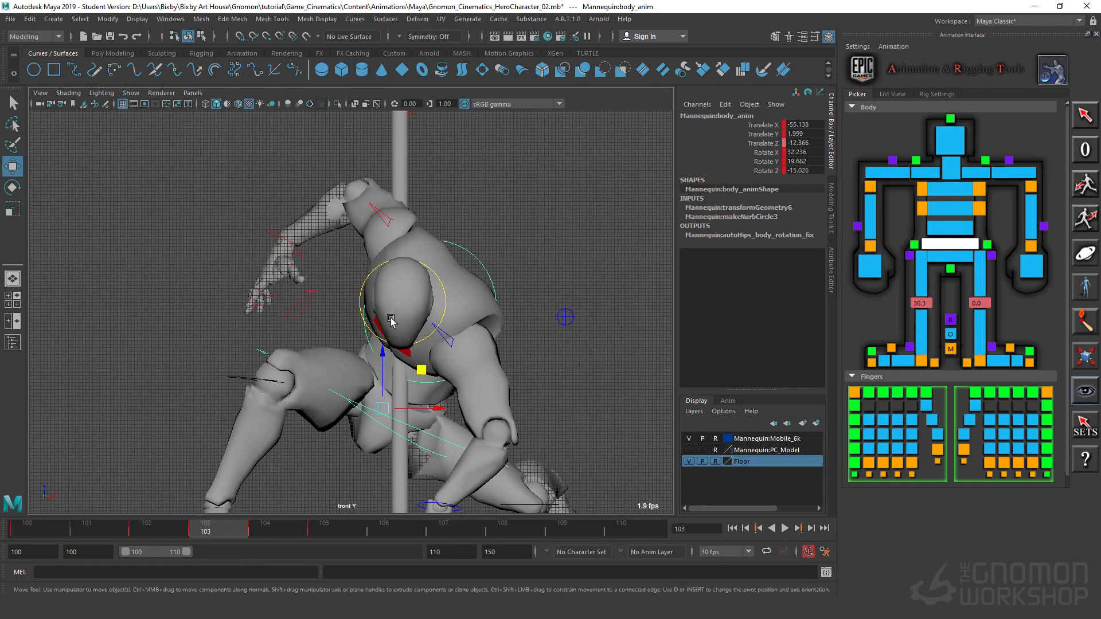
pyautogui.moveTo(379, 352); pyautogui.dragTo(385, 331)
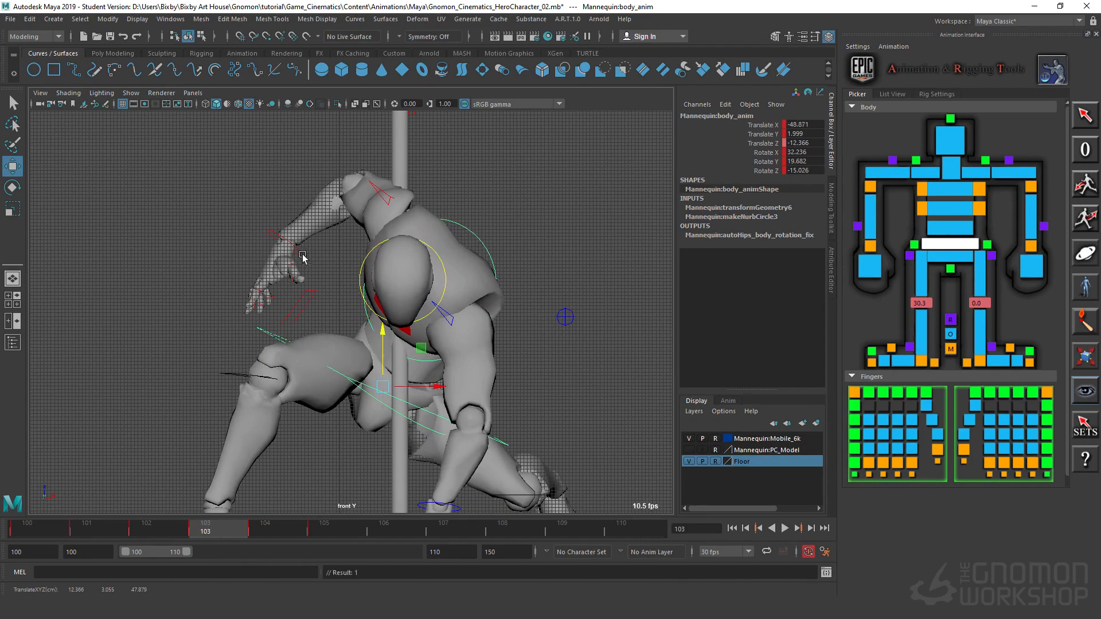
pyautogui.click(315, 281)
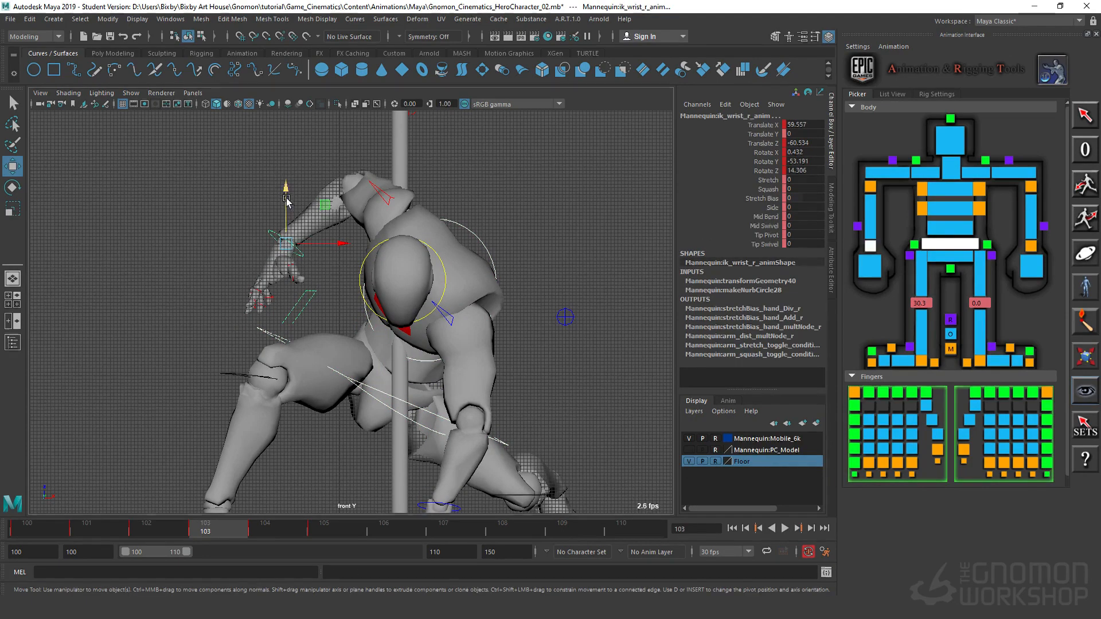
pyautogui.moveTo(287, 199); pyautogui.dragTo(287, 196)
pyautogui.click(224, 253)
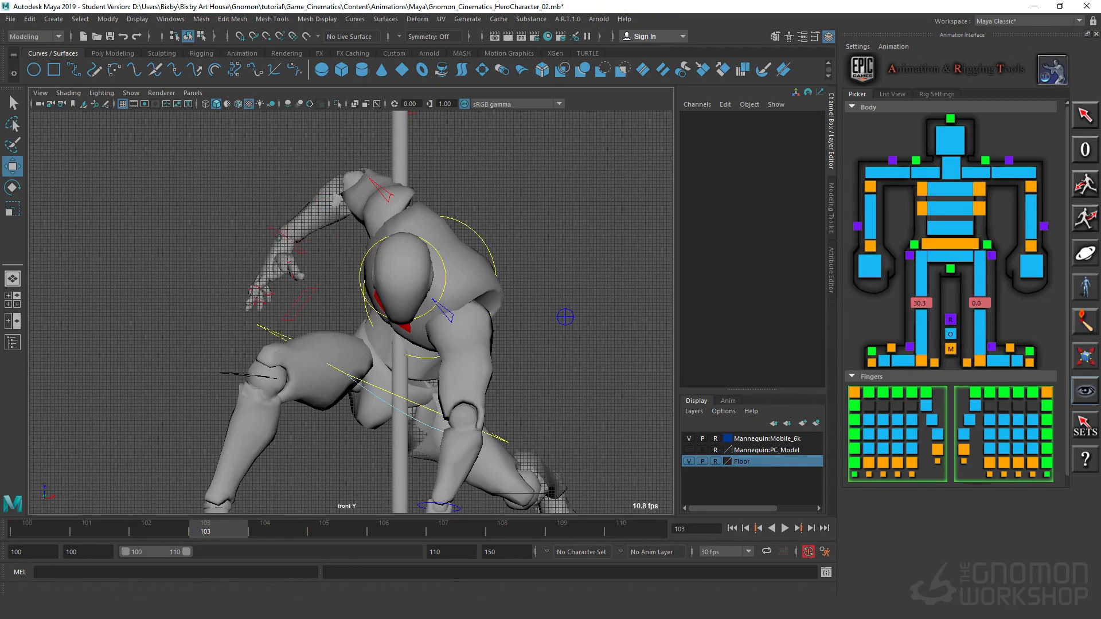
# Step: Play back the landing, and at frame 102 set the body control to about Translate X -64.4 and Rotate X 24.1, Y 21.8, Z -28.1
pyautogui.hotkey('alt', 'v')
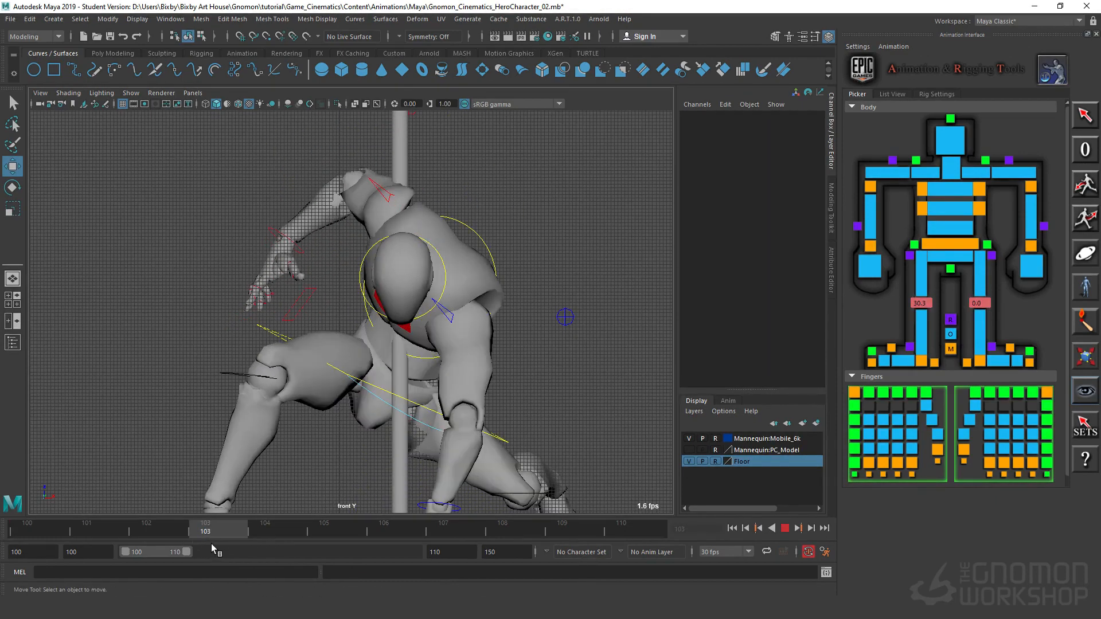
pyautogui.hotkey('alt', 'v')
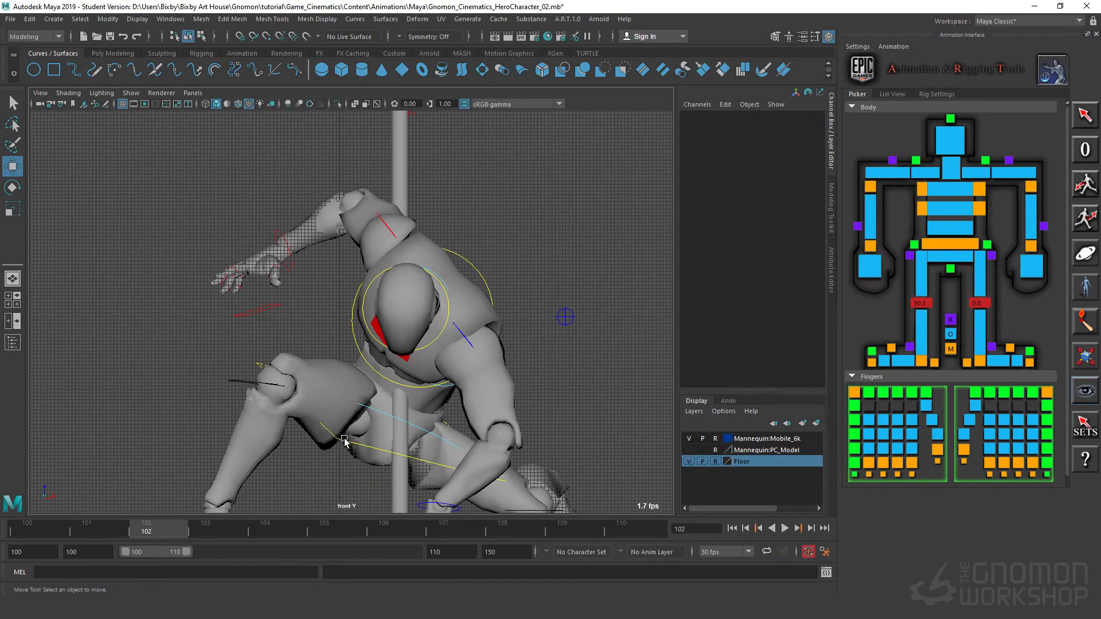
pyautogui.click(341, 441)
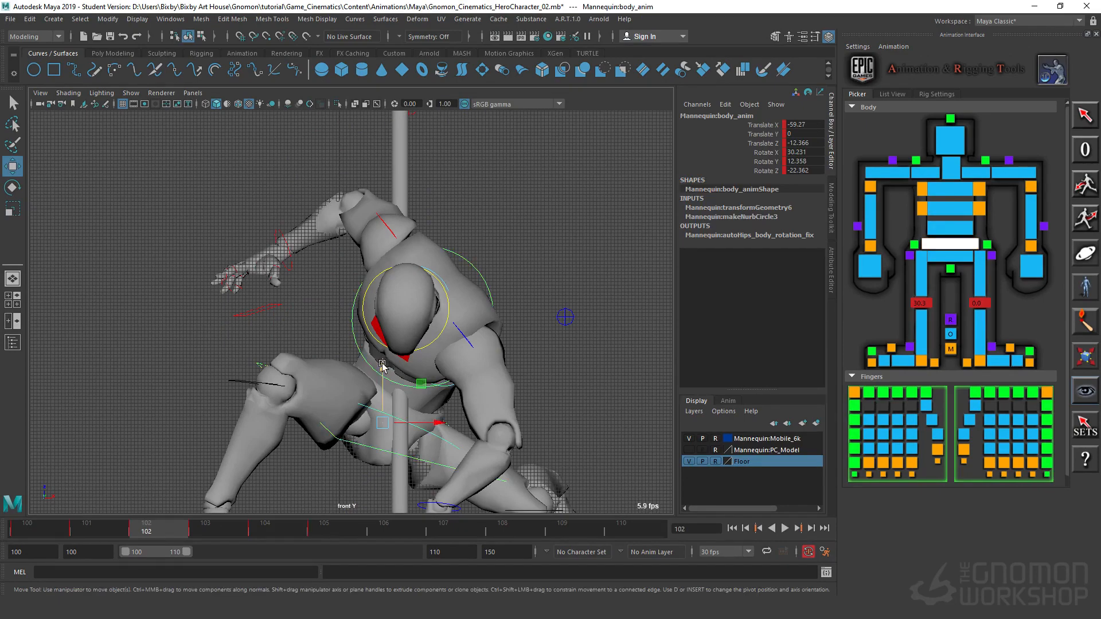
pyautogui.moveTo(382, 365); pyautogui.dragTo(378, 388)
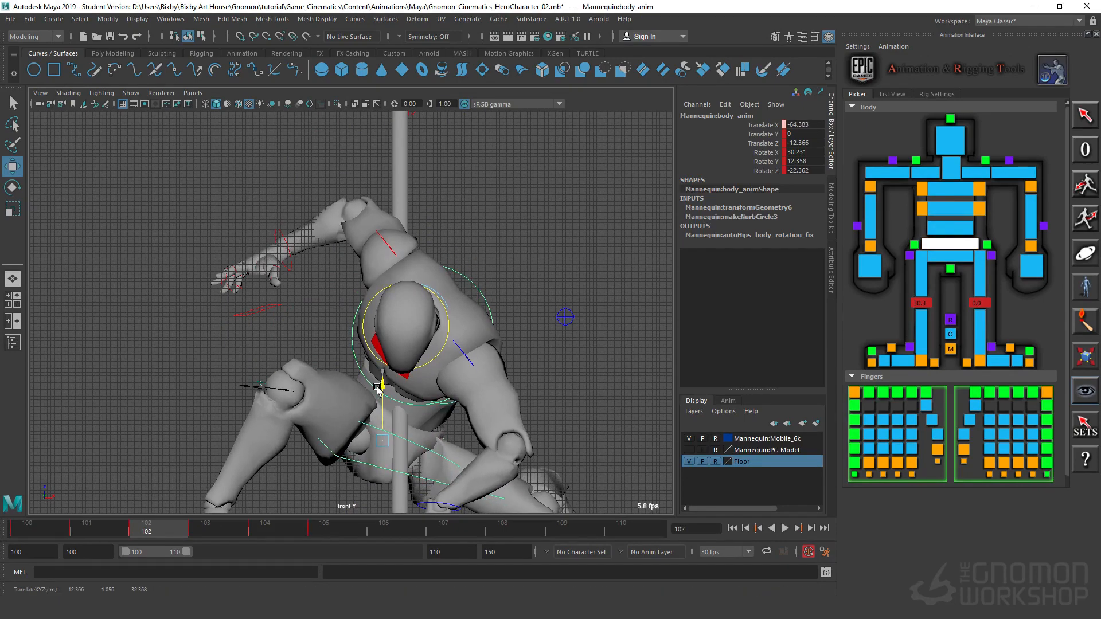
pyautogui.press('e')
pyautogui.moveTo(351, 429); pyautogui.dragTo(356, 439)
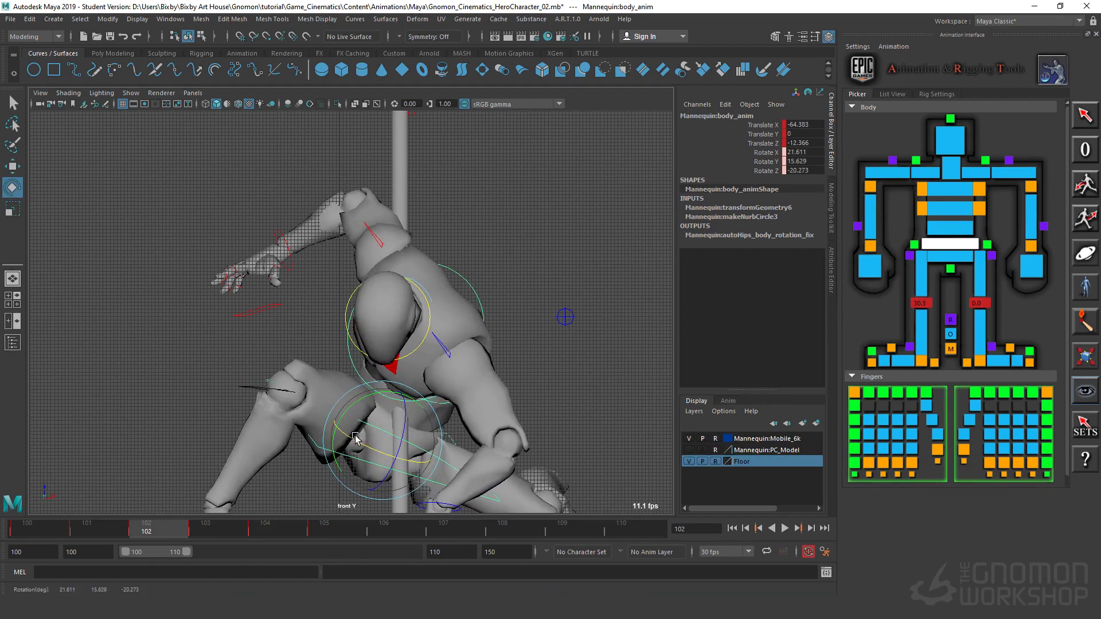
pyautogui.moveTo(414, 396); pyautogui.dragTo(403, 433)
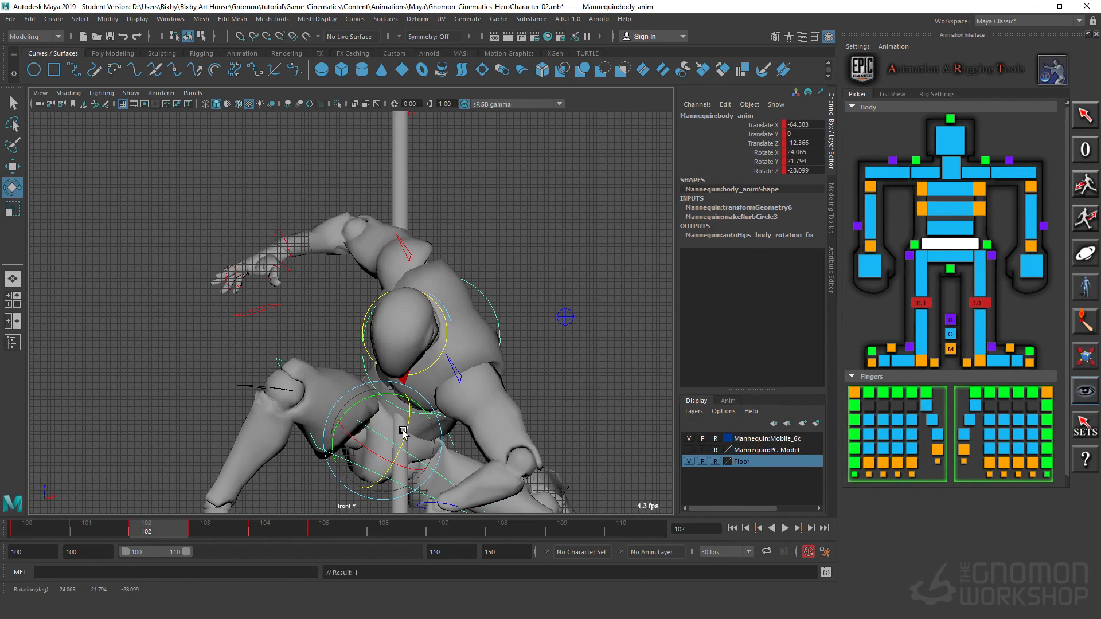
# Step: Rotate the head control at frame 102 to about X 50.3, Y 21.4 and Z 37, and review the neighbouring frames
pyautogui.click(274, 531)
pyautogui.click(156, 532)
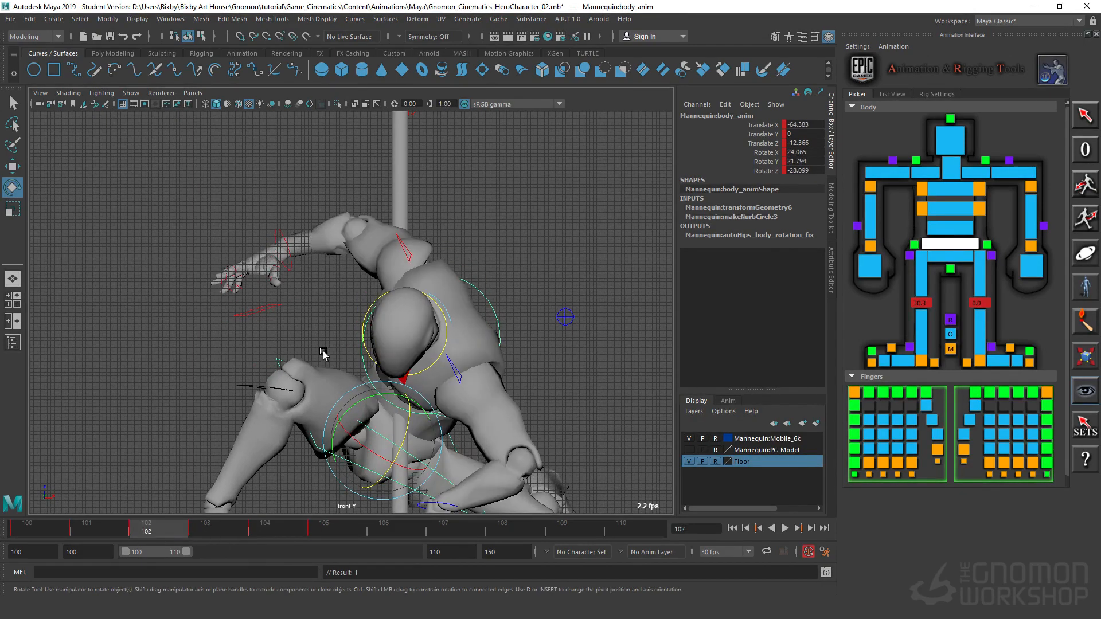
pyautogui.click(447, 338)
pyautogui.moveTo(423, 312); pyautogui.dragTo(428, 313)
pyautogui.moveTo(390, 365); pyautogui.dragTo(420, 322)
pyautogui.hotkey('alt', 'v')
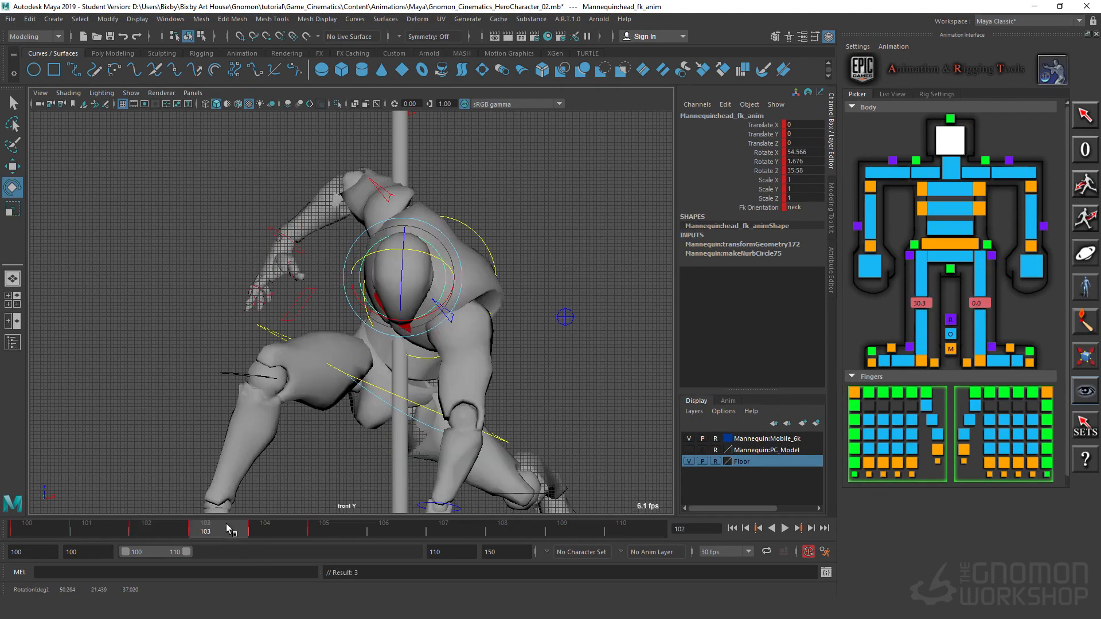
pyautogui.moveTo(269, 525); pyautogui.dragTo(135, 546)
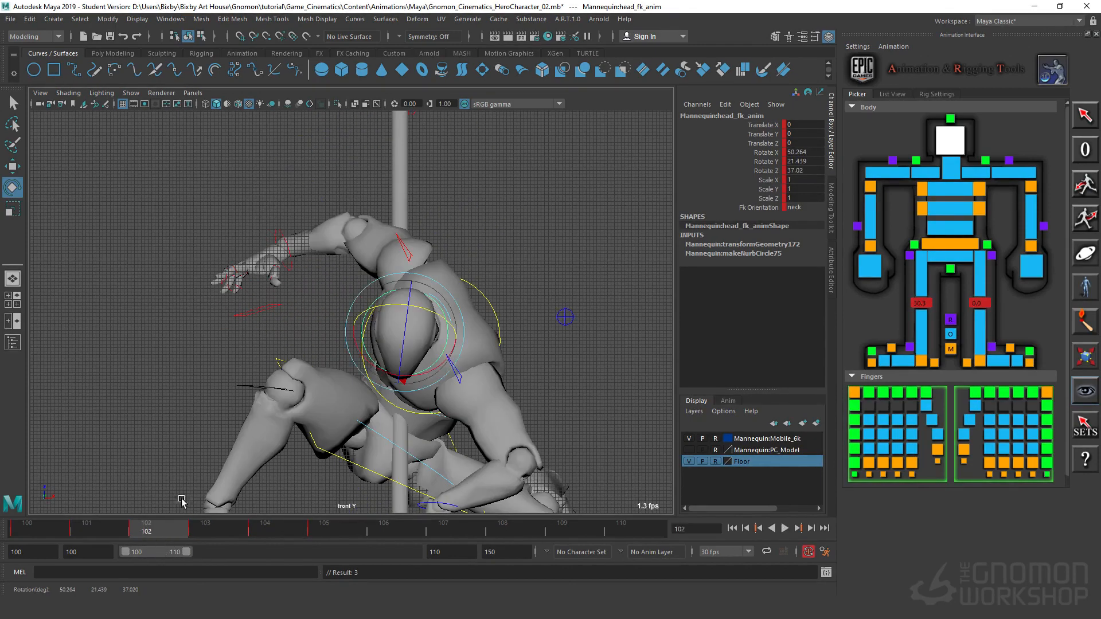
# Step: At frame 102, move the right wrist control to about Translate X 68.6 and Z -54.2, adjust its rotation, and clear the selection
pyautogui.click(280, 236)
pyautogui.press('w')
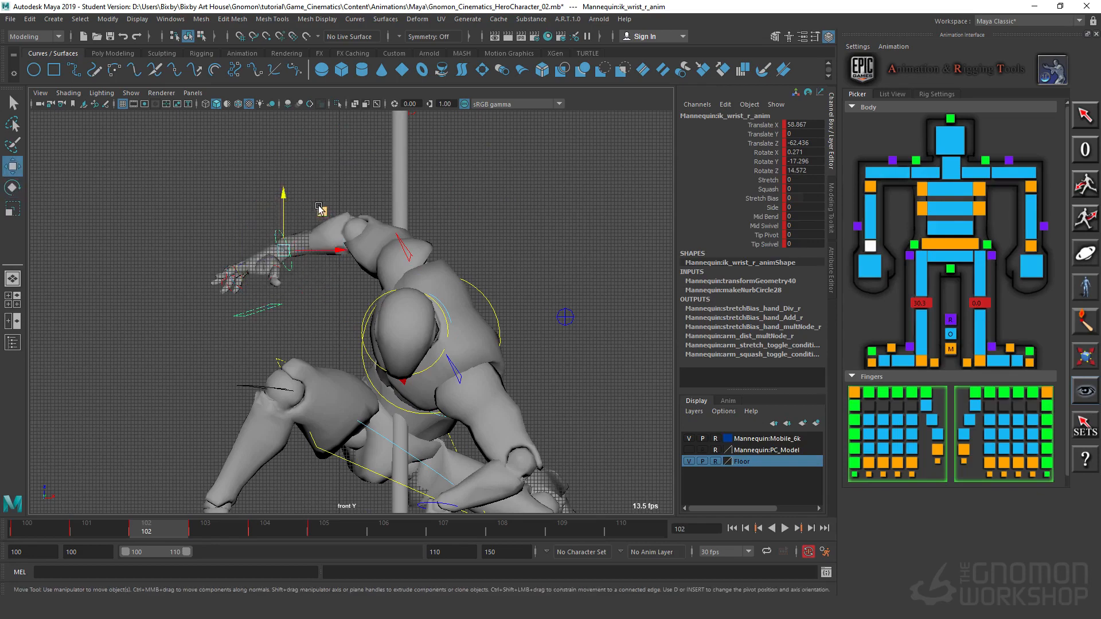
pyautogui.moveTo(320, 209); pyautogui.dragTo(352, 180, button='middle')
pyautogui.press('e')
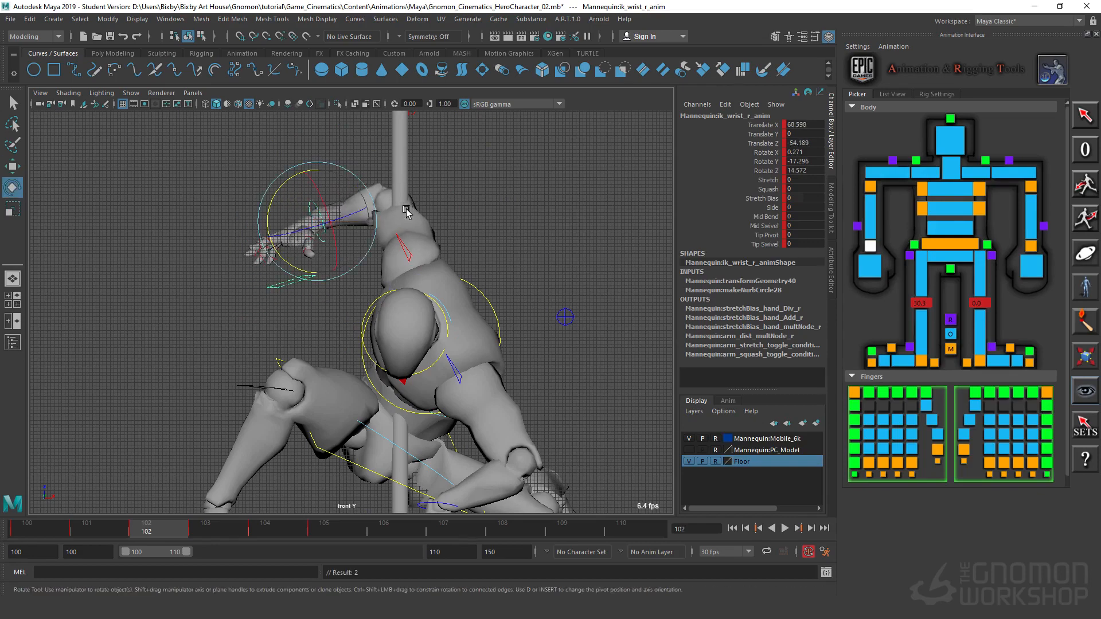
pyautogui.moveTo(275, 195); pyautogui.dragTo(336, 367)
pyautogui.keyDown('alt'); pyautogui.moveTo(337, 367); pyautogui.dragTo(352, 389, button='middle'); pyautogui.keyUp('alt')
pyautogui.click(159, 254)
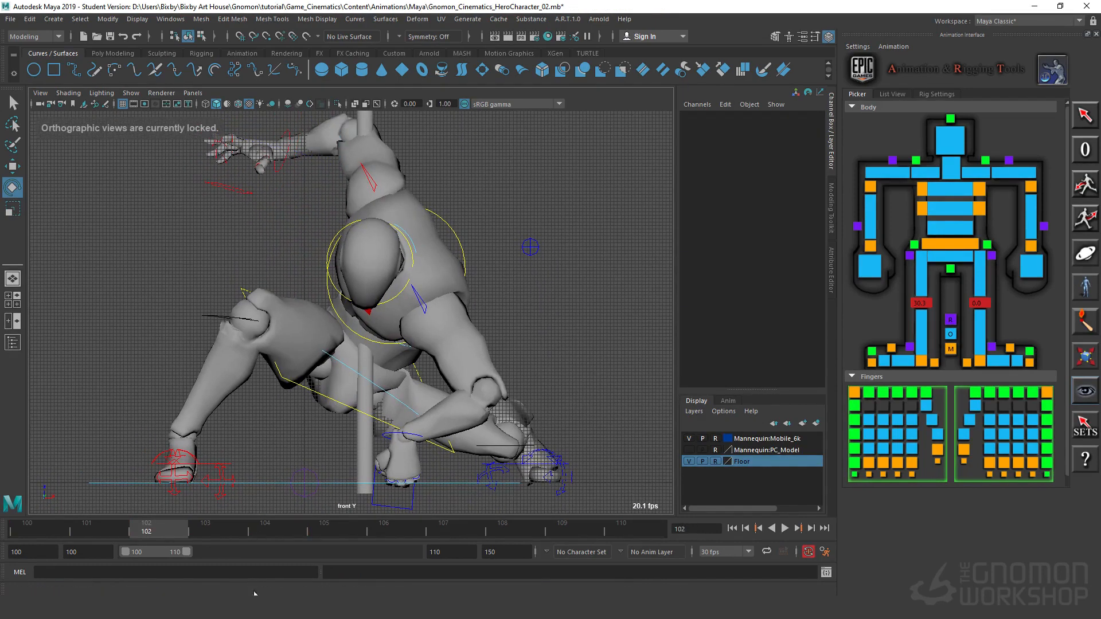
# Step: At frame 102, lower the left wrist to about Translate Z -138.2 and rotate it to about X -64.6, Y 71.9 and Z -144.4
pyautogui.moveTo(161, 528); pyautogui.dragTo(148, 562)
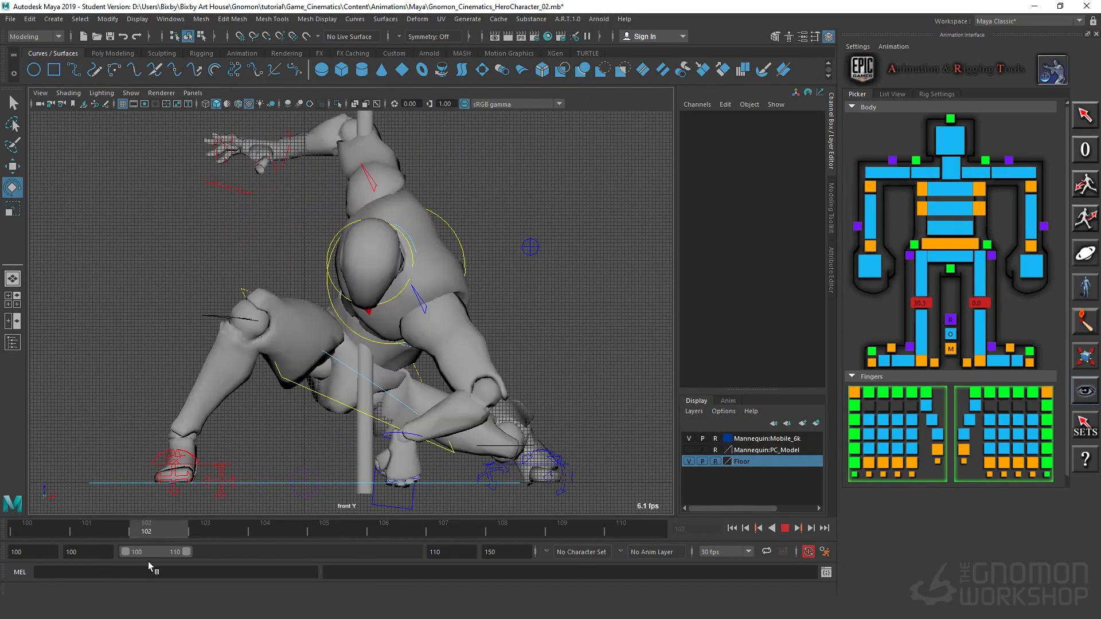
pyautogui.click(407, 433)
pyautogui.press('w')
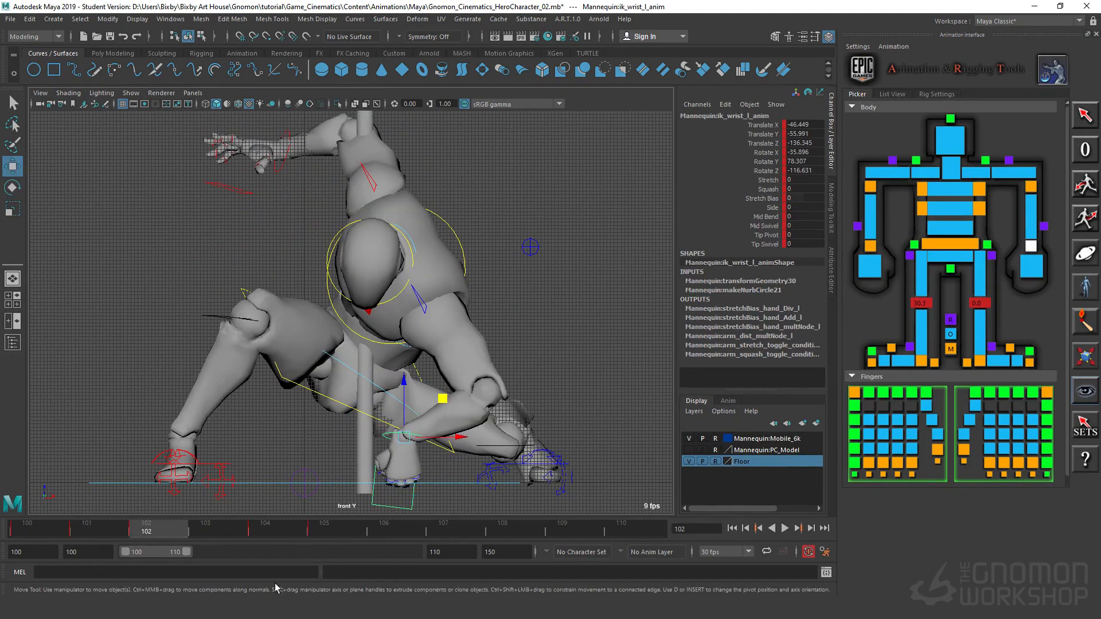
pyautogui.press('s')
pyautogui.moveTo(403, 390); pyautogui.dragTo(403, 397)
pyautogui.press('e')
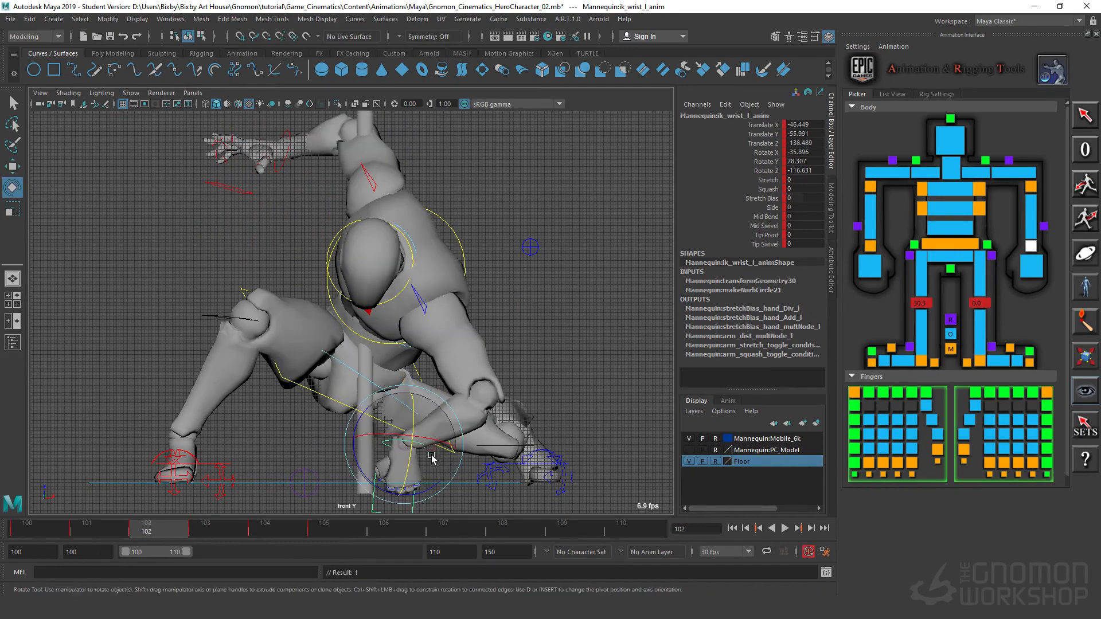
pyautogui.moveTo(355, 481); pyautogui.dragTo(369, 487)
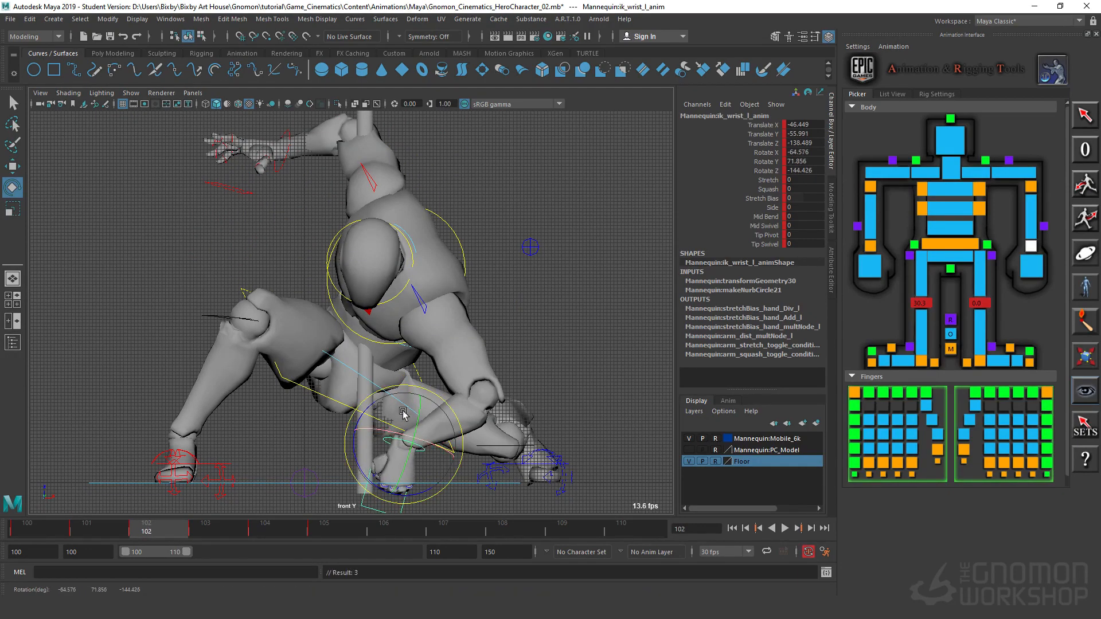
pyautogui.press('w')
pyautogui.moveTo(406, 417); pyautogui.dragTo(397, 406)
# Step: Play back the motion, and at frame 104 set the left wrist to about Translate X -47.1 and Rotate X -53.2, Y 74.1, Z -134.4
pyautogui.hotkey('alt', 'v')
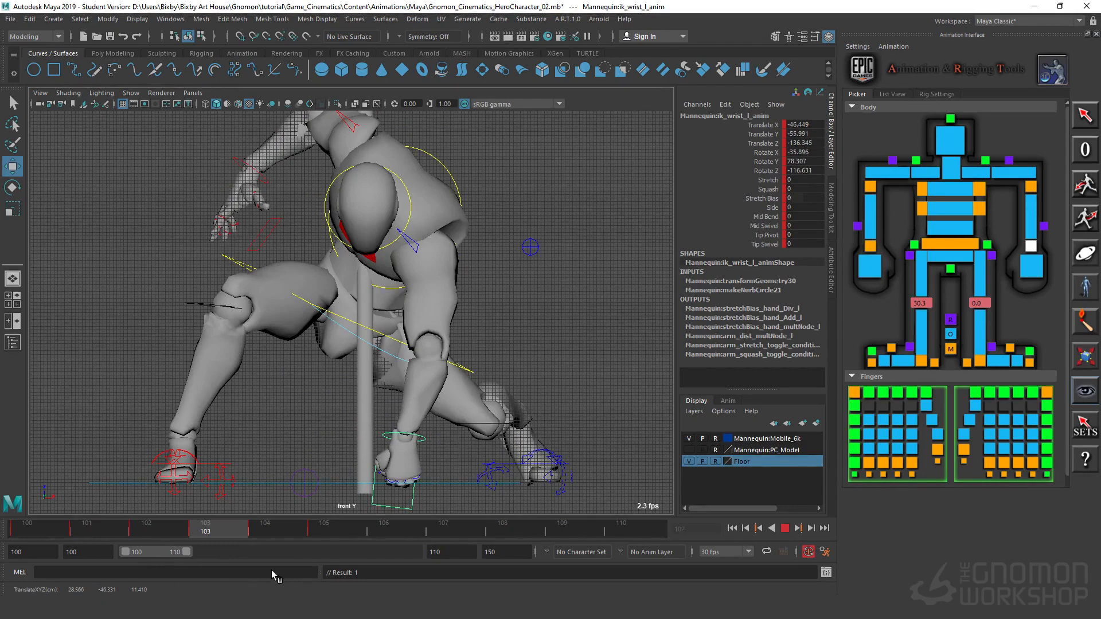
pyautogui.hotkey('alt', 'v')
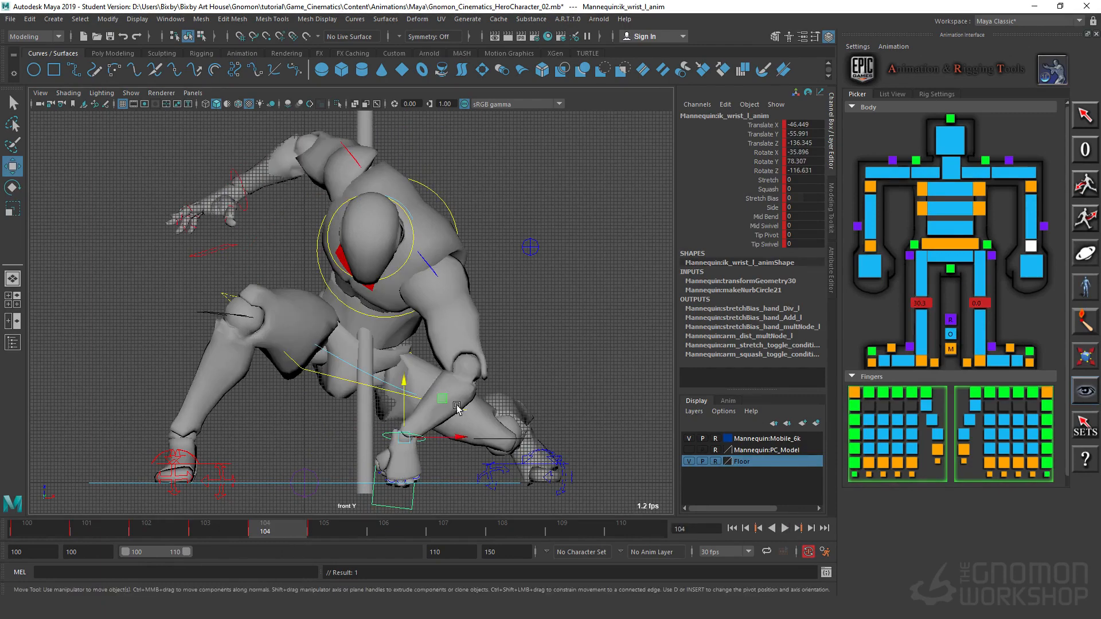
pyautogui.moveTo(458, 437); pyautogui.dragTo(455, 437)
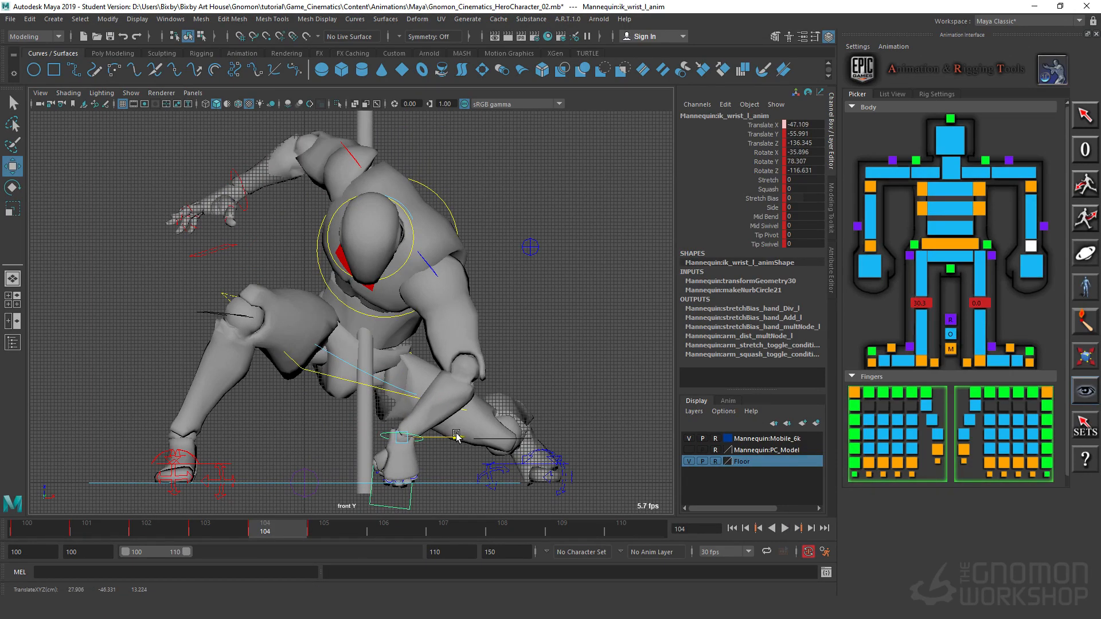
pyautogui.press('e')
pyautogui.moveTo(365, 407); pyautogui.dragTo(385, 425)
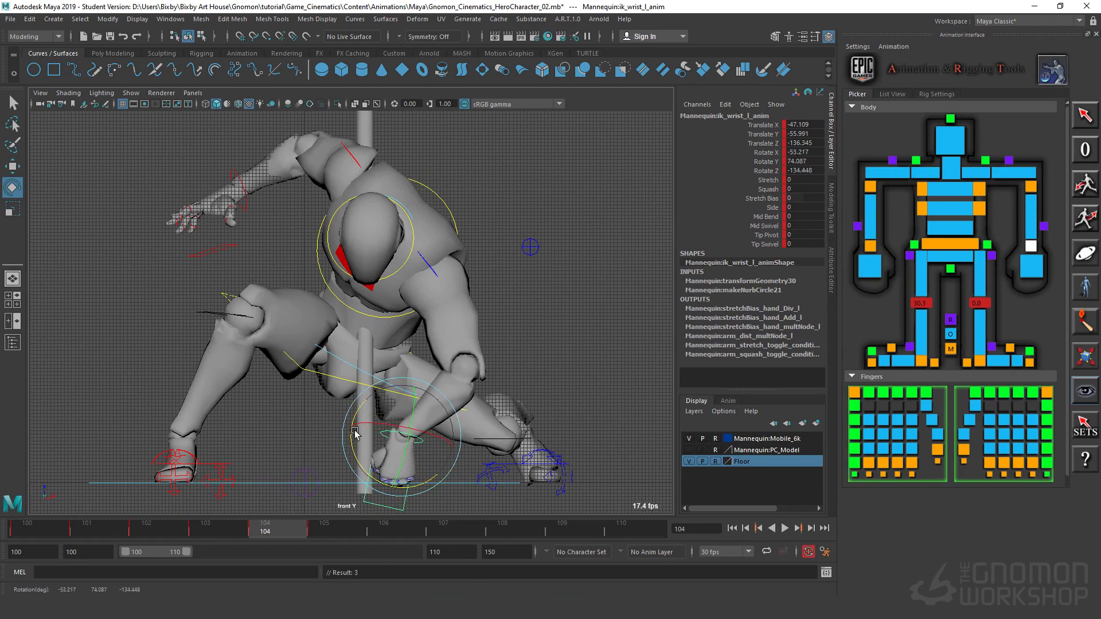
pyautogui.press('w')
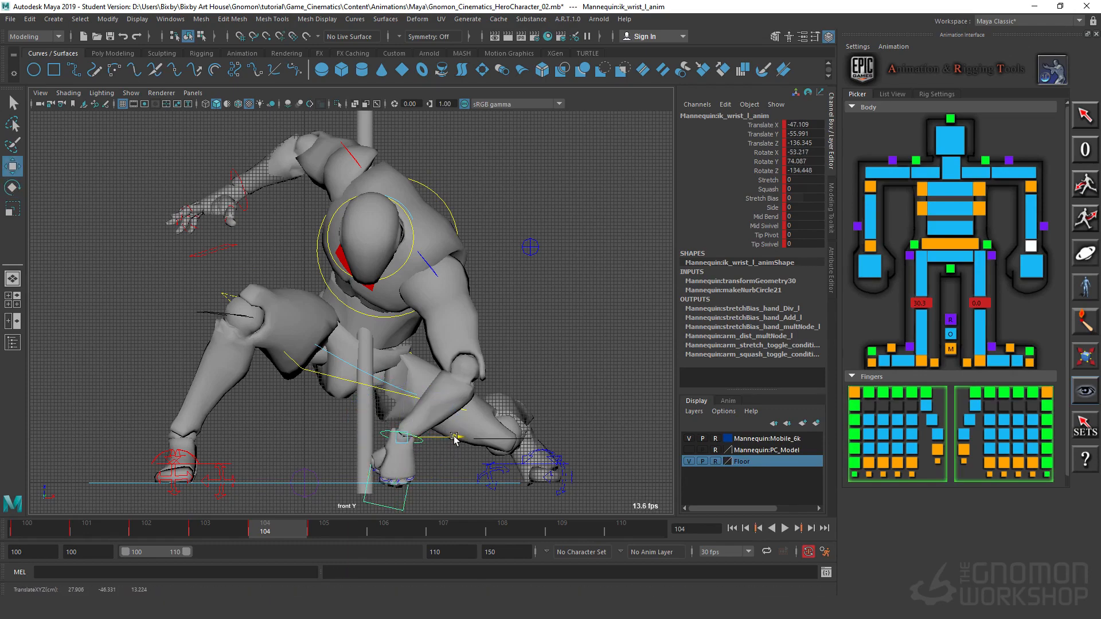
# Step: Compare the left hand's planted position across frames and shift its wrist to about Translate X -45 at frame 104
pyautogui.click(225, 532)
pyautogui.moveTo(225, 531); pyautogui.dragTo(258, 529)
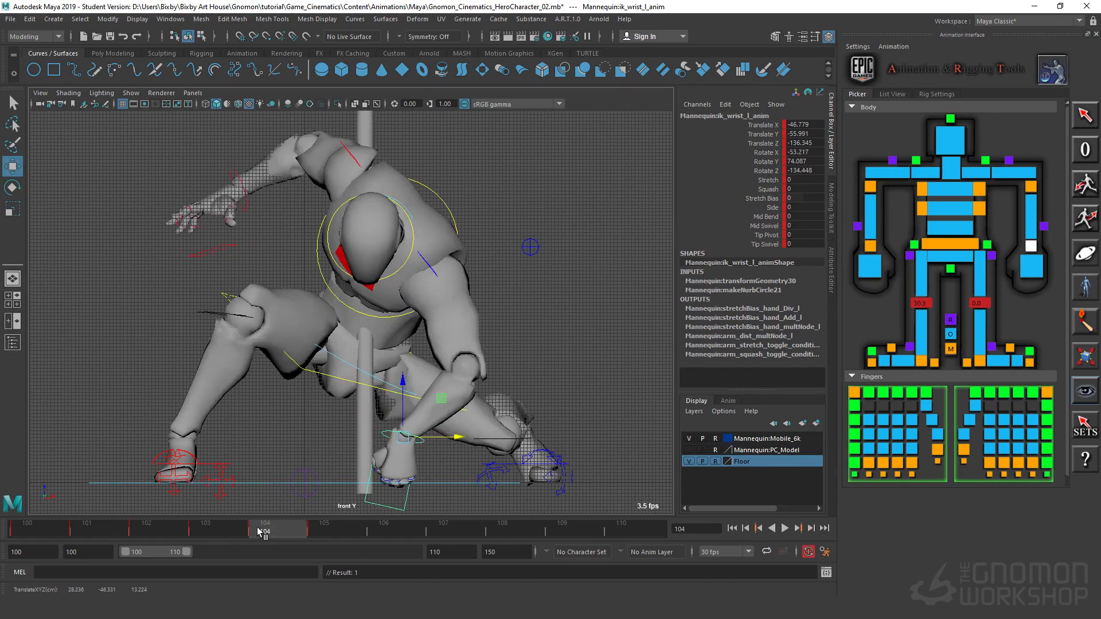
pyautogui.moveTo(457, 436); pyautogui.dragTo(462, 437)
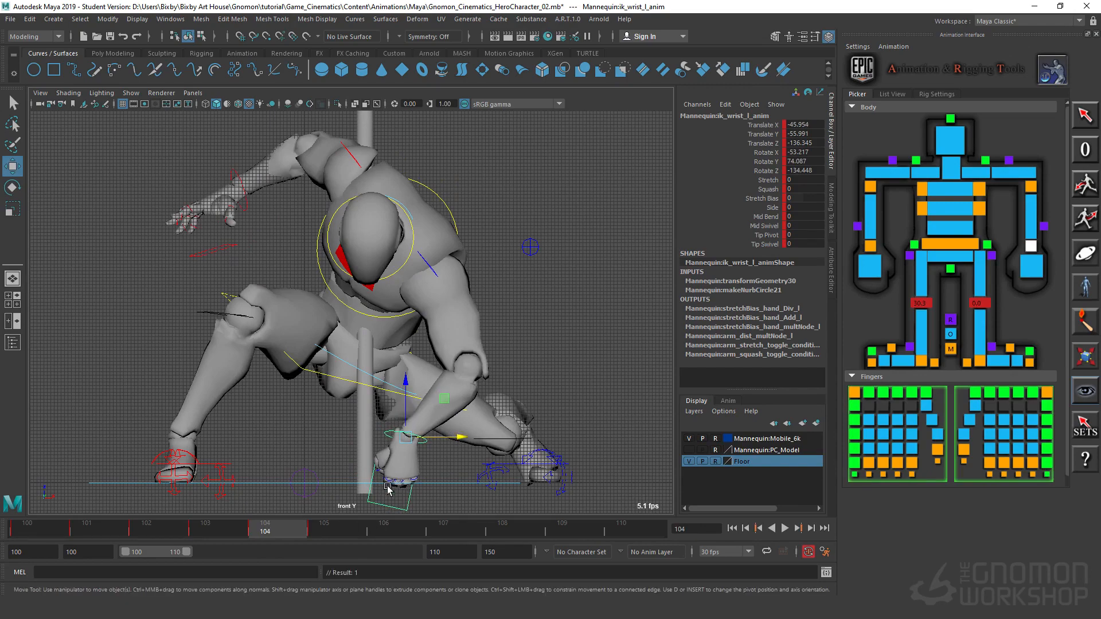
pyautogui.moveTo(576, 608)
pyautogui.hotkey('alt', 'v')
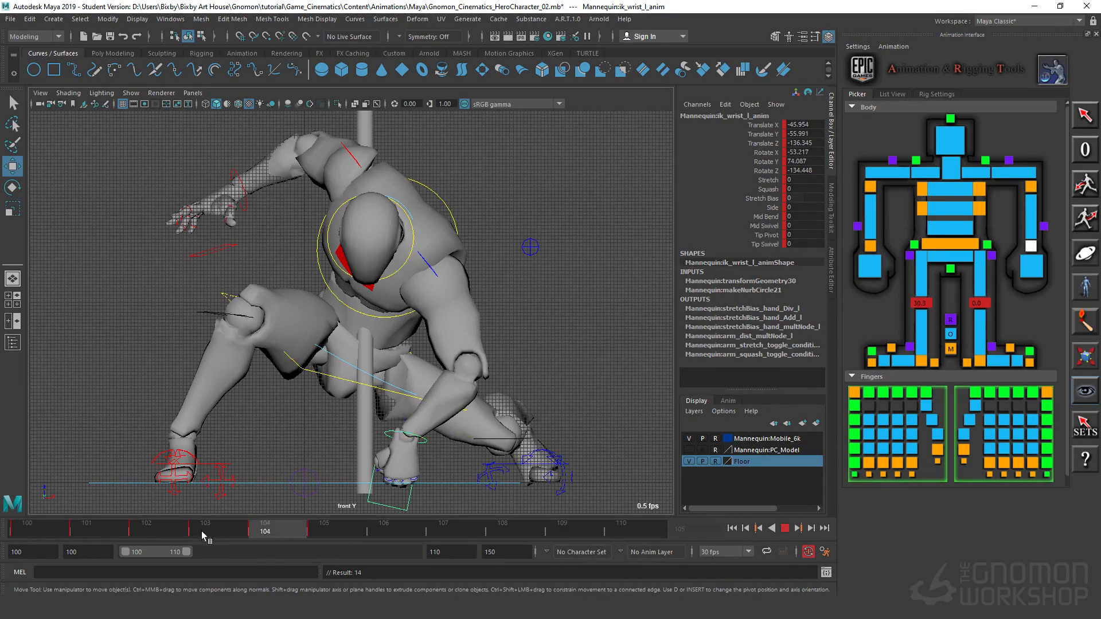
pyautogui.moveTo(238, 541); pyautogui.dragTo(251, 539)
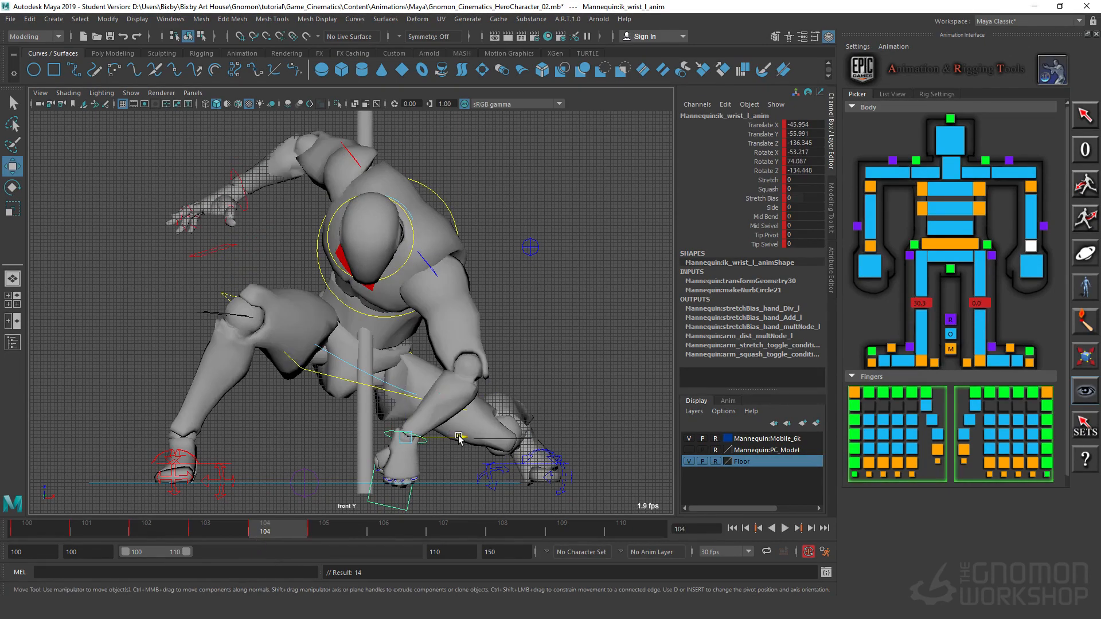
pyautogui.moveTo(459, 439); pyautogui.dragTo(462, 439)
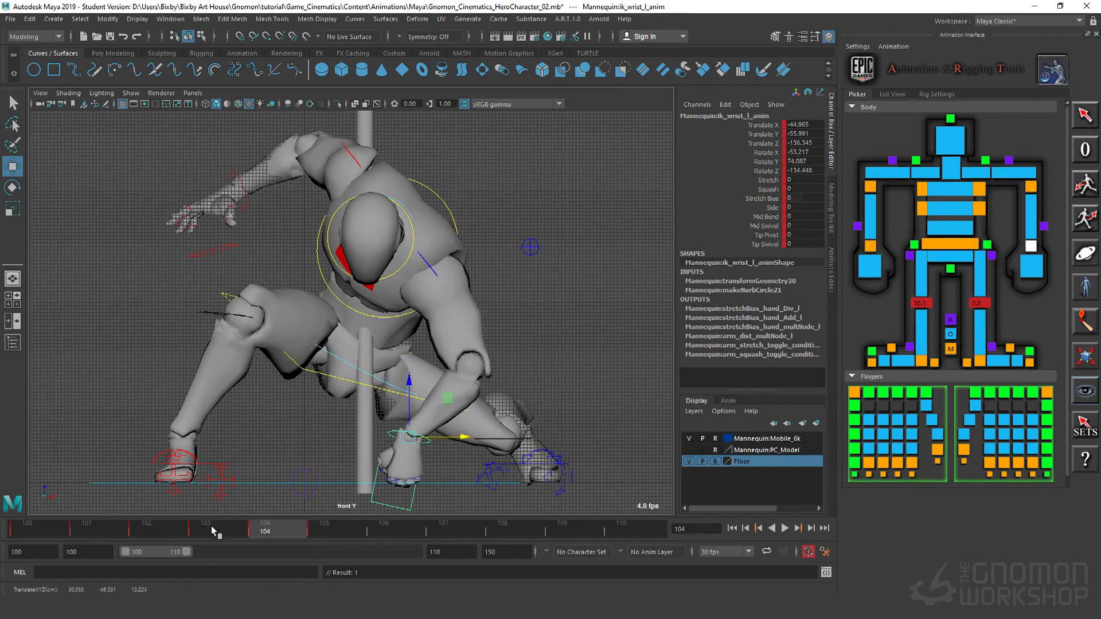
# Step: Return to frame 102, shift the left wrist to about Translate X -44.6, and check the adjacent frames
pyautogui.hotkey('alt', 'v')
pyautogui.moveTo(229, 535); pyautogui.dragTo(158, 531)
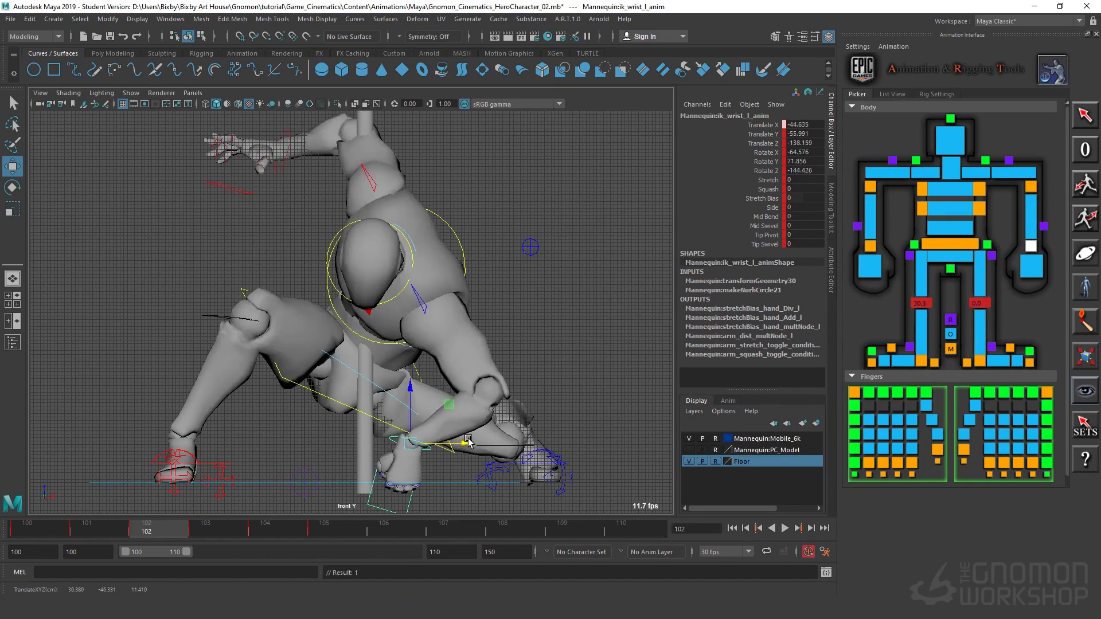
pyautogui.moveTo(185, 530)
pyautogui.mouseDown()
pyautogui.moveTo(213, 526)
pyautogui.moveTo(175, 525)
pyautogui.mouseUp()
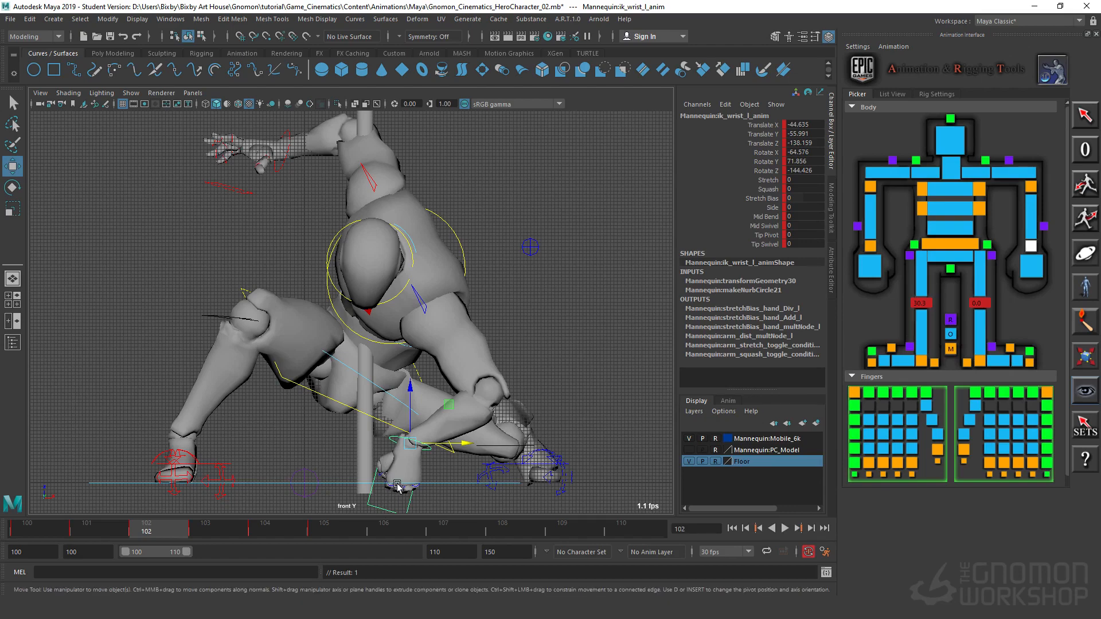
# Step: Scrub between frames 101 and 103 and play back the landing to review the left hand's contact
pyautogui.moveTo(196, 536); pyautogui.dragTo(170, 525)
pyautogui.moveTo(172, 537); pyautogui.dragTo(218, 562)
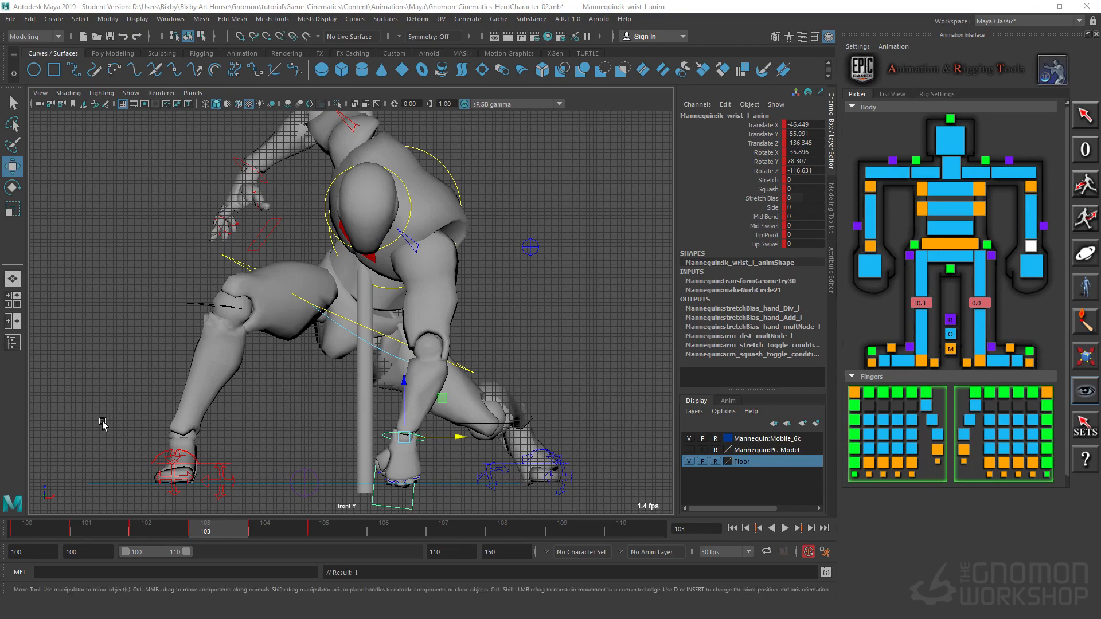
pyautogui.hotkey('alt', 'v')
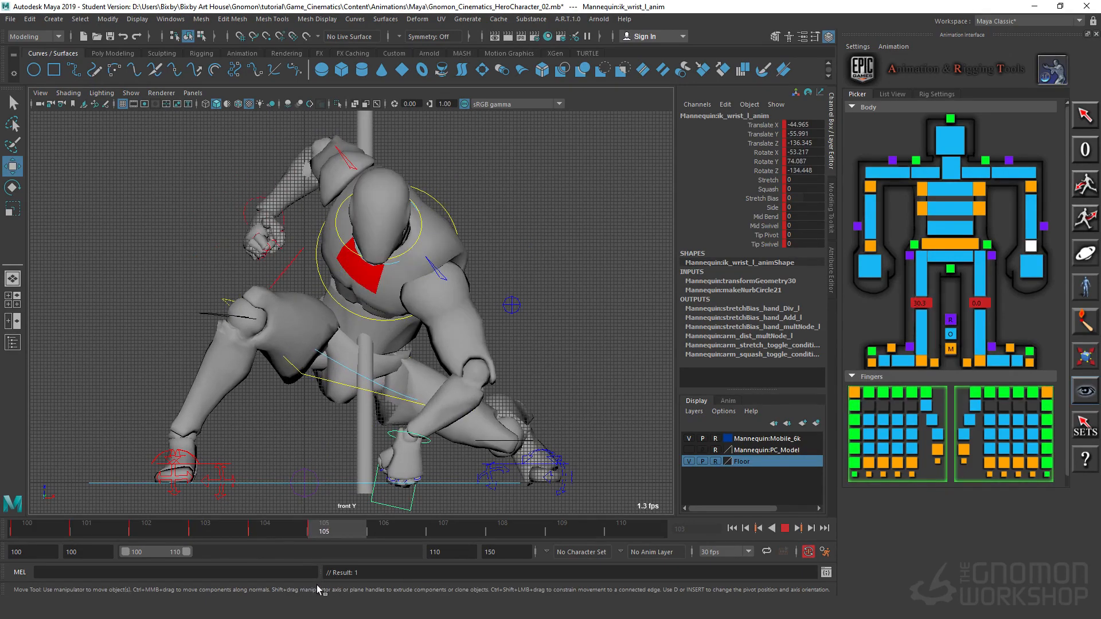
pyautogui.hotkey('alt', 'v')
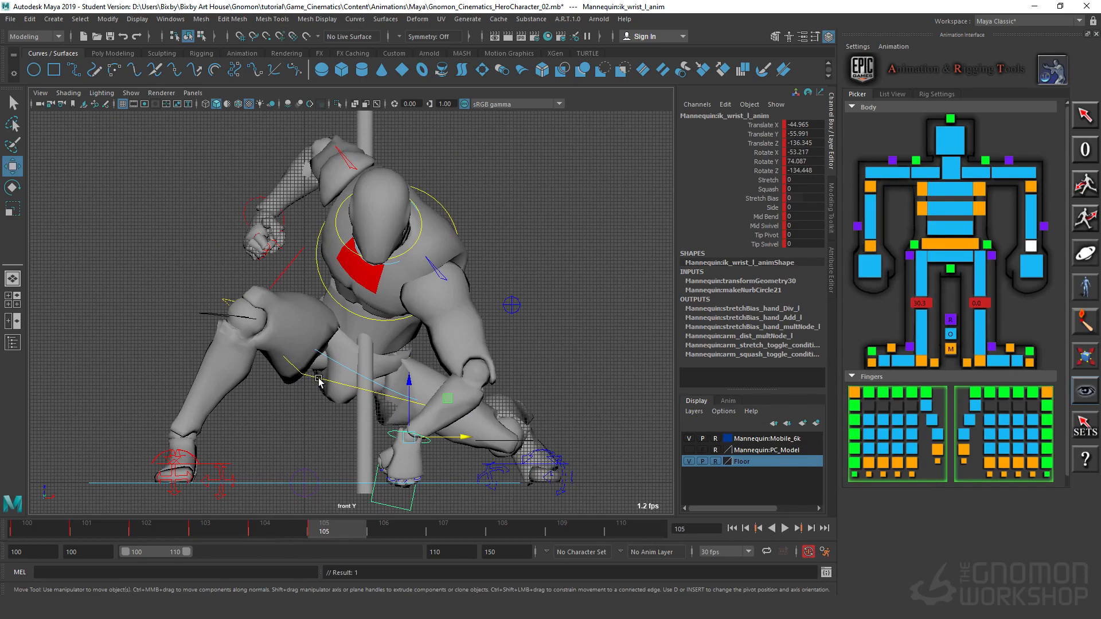
# Step: Select all of the mannequin's controls at frame 104, key them, and check the change into frame 105
pyautogui.click(318, 379)
pyautogui.moveTo(315, 526); pyautogui.dragTo(279, 528)
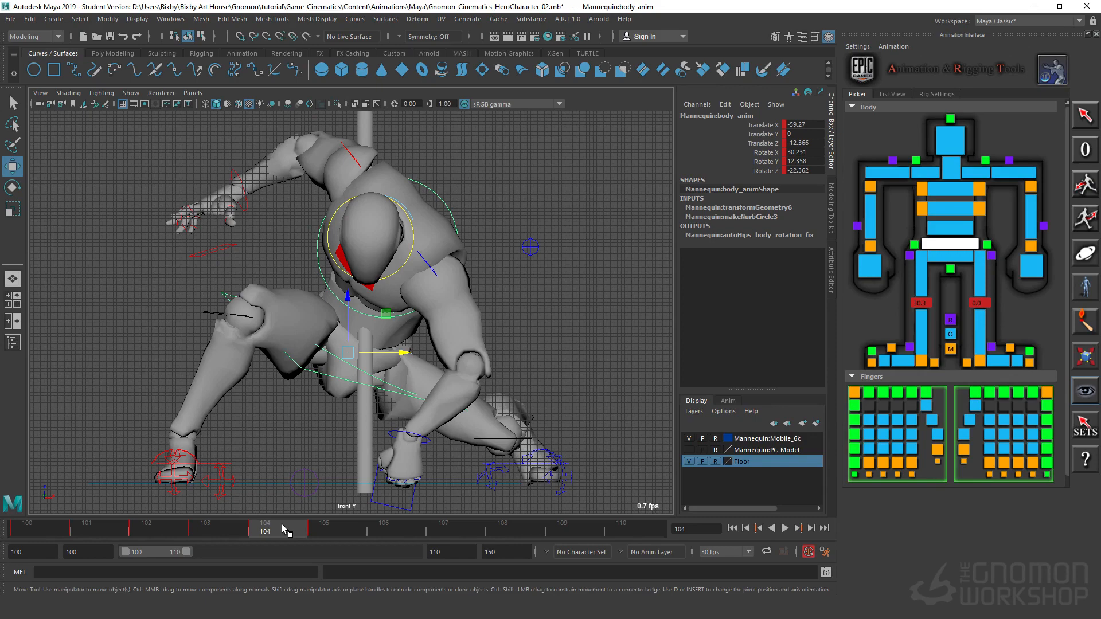
pyautogui.moveTo(272, 533)
pyautogui.mouseDown()
pyautogui.moveTo(373, 545)
pyautogui.moveTo(220, 541)
pyautogui.moveTo(275, 534)
pyautogui.mouseUp()
pyautogui.moveTo(83, 124); pyautogui.dragTo(650, 522)
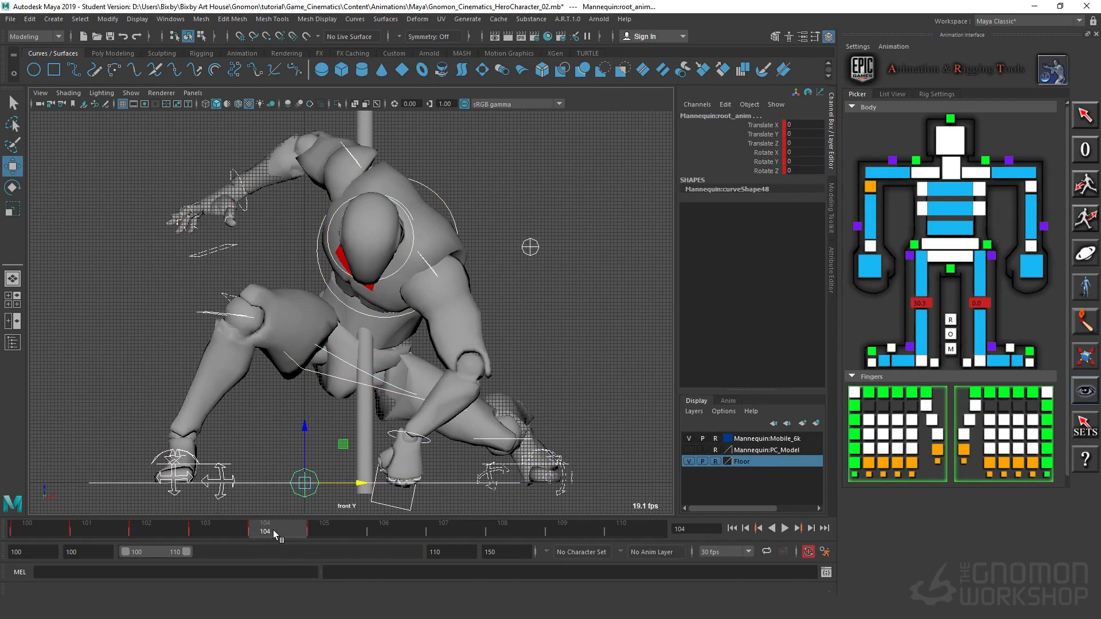
pyautogui.hotkey('alt', 'v')
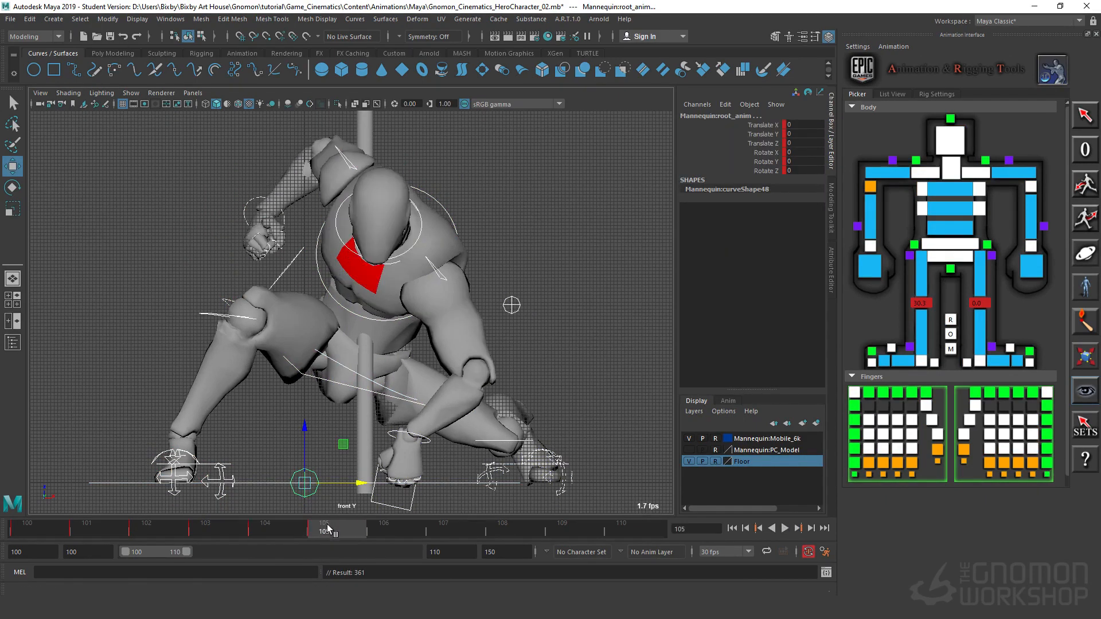
# Step: Play back the whole landing from frame 100 and stop on the airborne pose at frame 101
pyautogui.moveTo(234, 539); pyautogui.dragTo(56, 526)
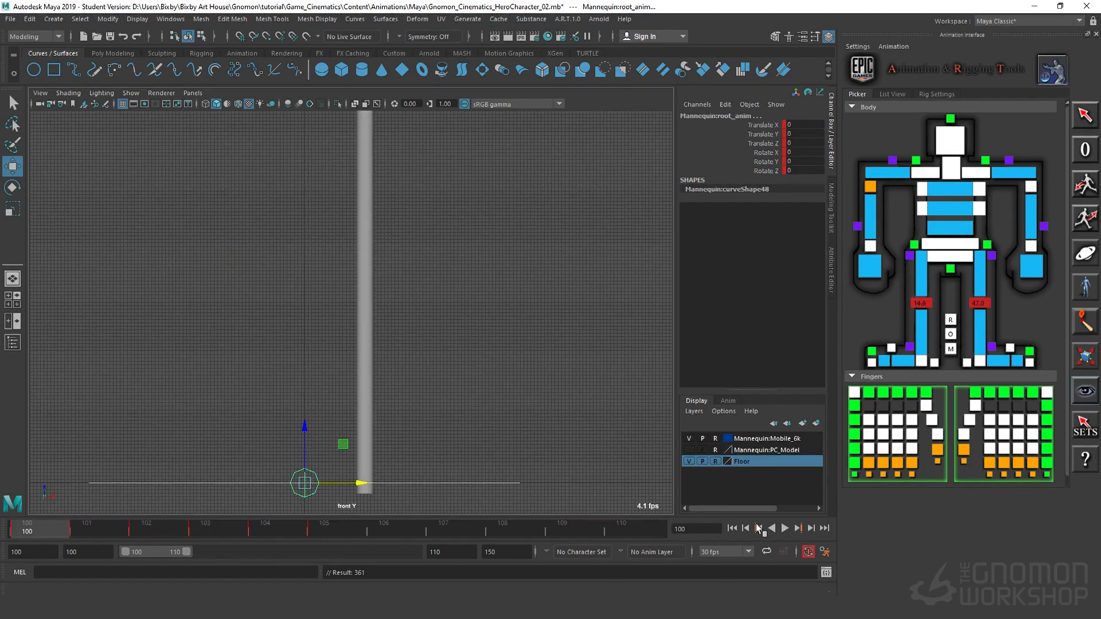
pyautogui.click(782, 528)
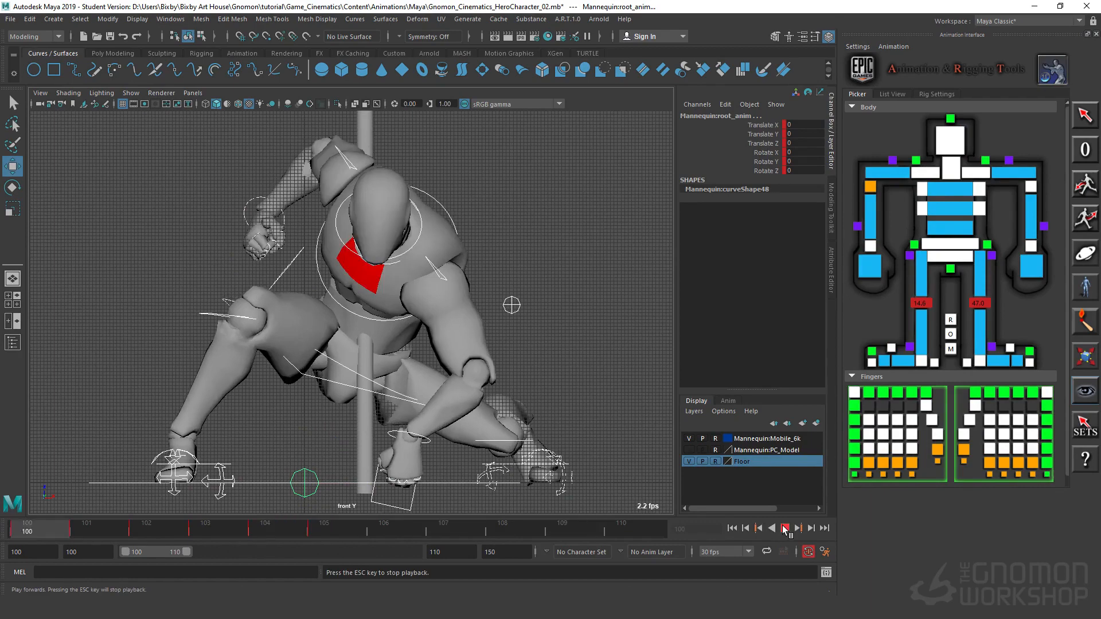
pyautogui.press('Escape')
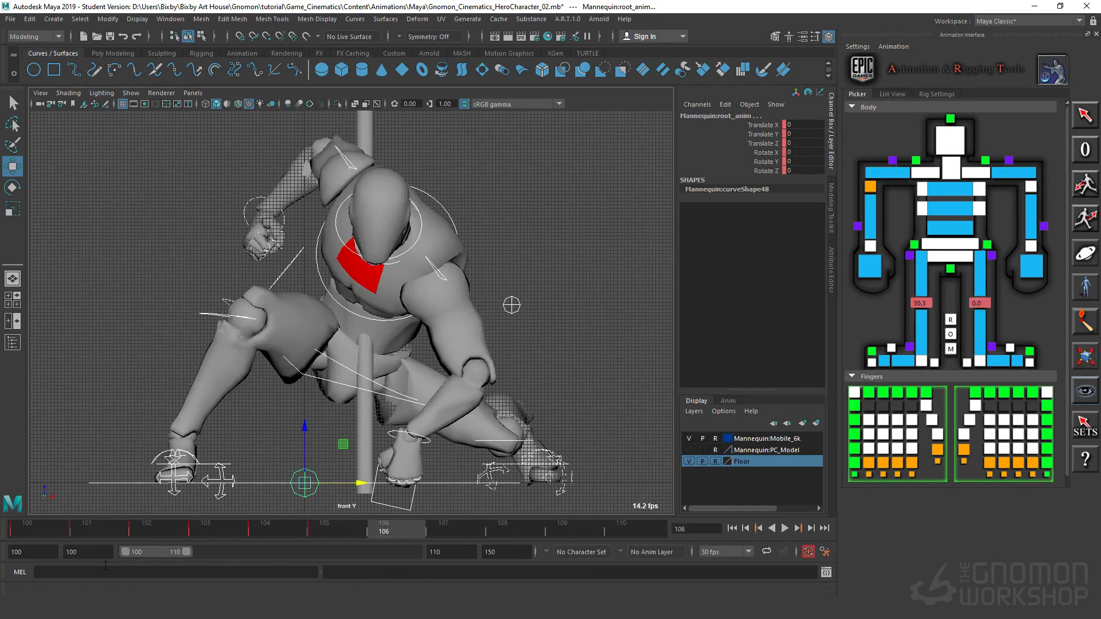
pyautogui.hotkey('alt', 'v')
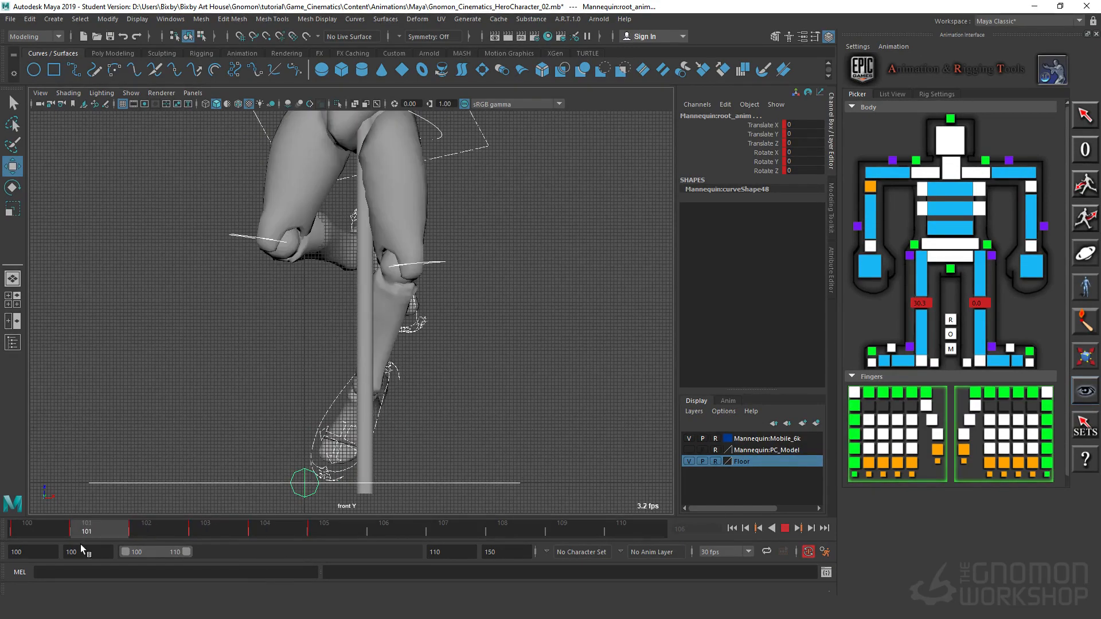
pyautogui.press('Escape')
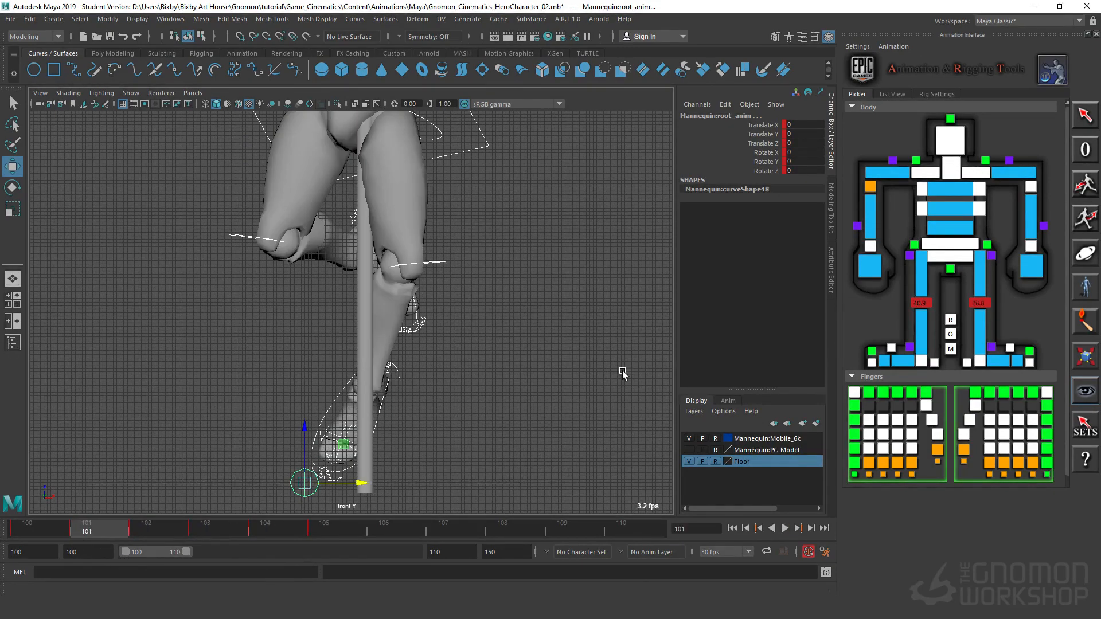
# Step: At frame 101, rotate the left foot to about X 80.9, Y 0.9 and Z -2.4, and check the motion into frame 102
pyautogui.click(401, 431)
pyautogui.click(372, 430)
pyautogui.press('e')
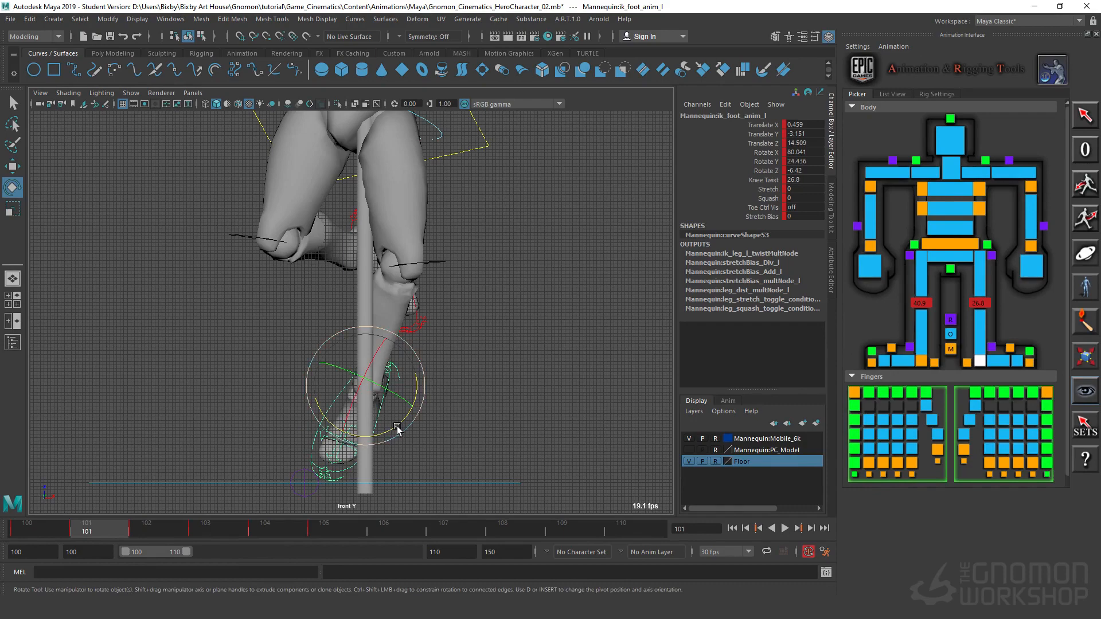
pyautogui.moveTo(399, 429)
pyautogui.mouseDown()
pyautogui.moveTo(427, 423)
pyautogui.moveTo(417, 424)
pyautogui.mouseUp()
pyautogui.hotkey('alt', 'v')
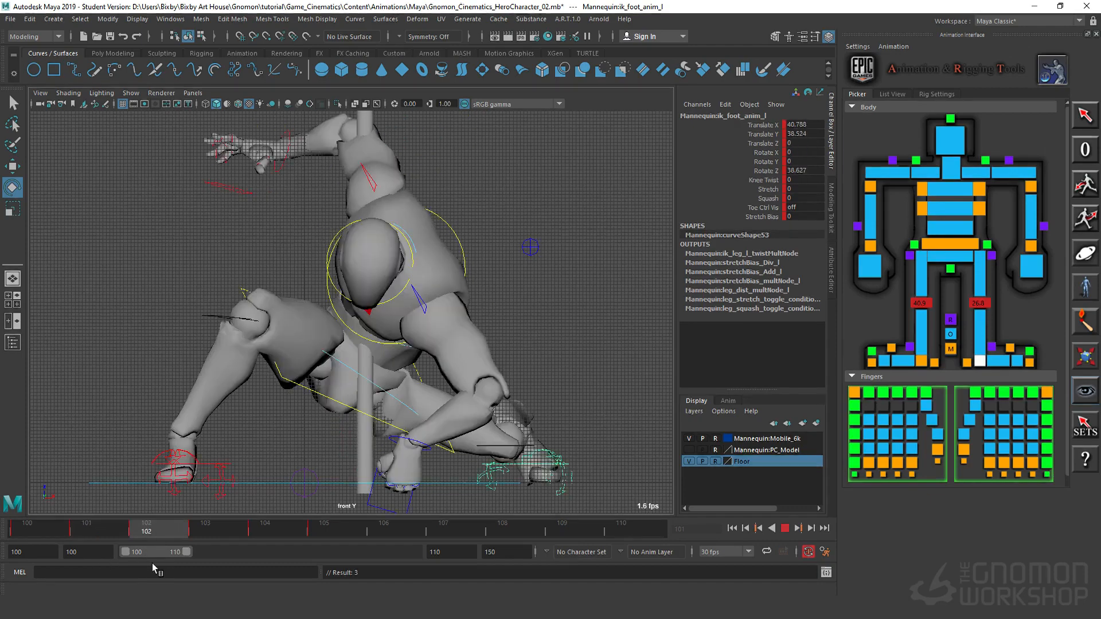
pyautogui.hotkey('alt', 'v')
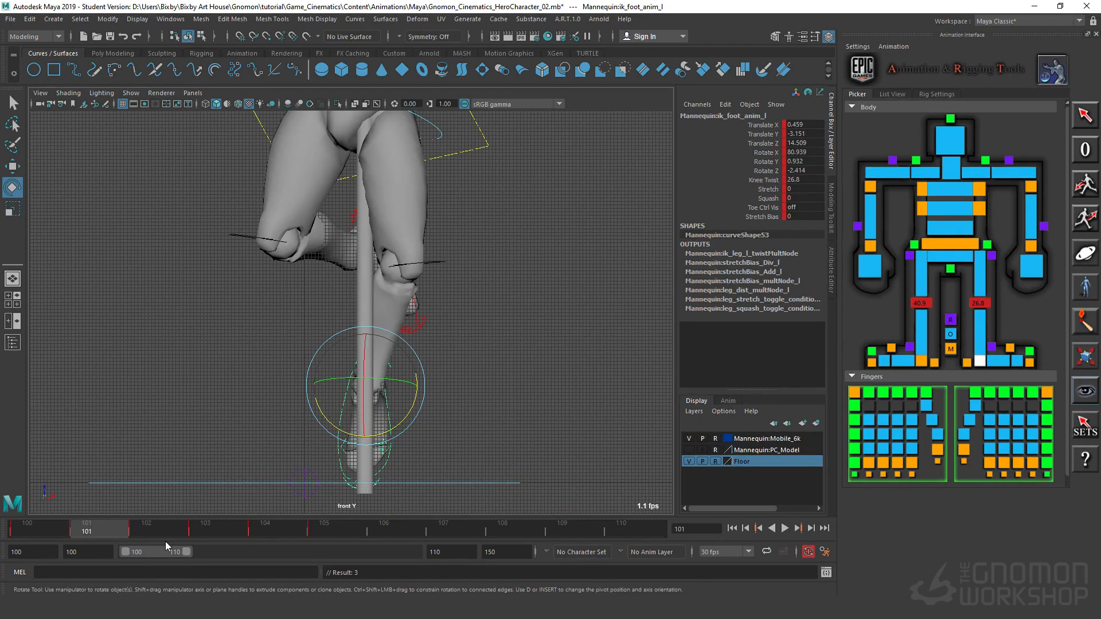
pyautogui.click(150, 532)
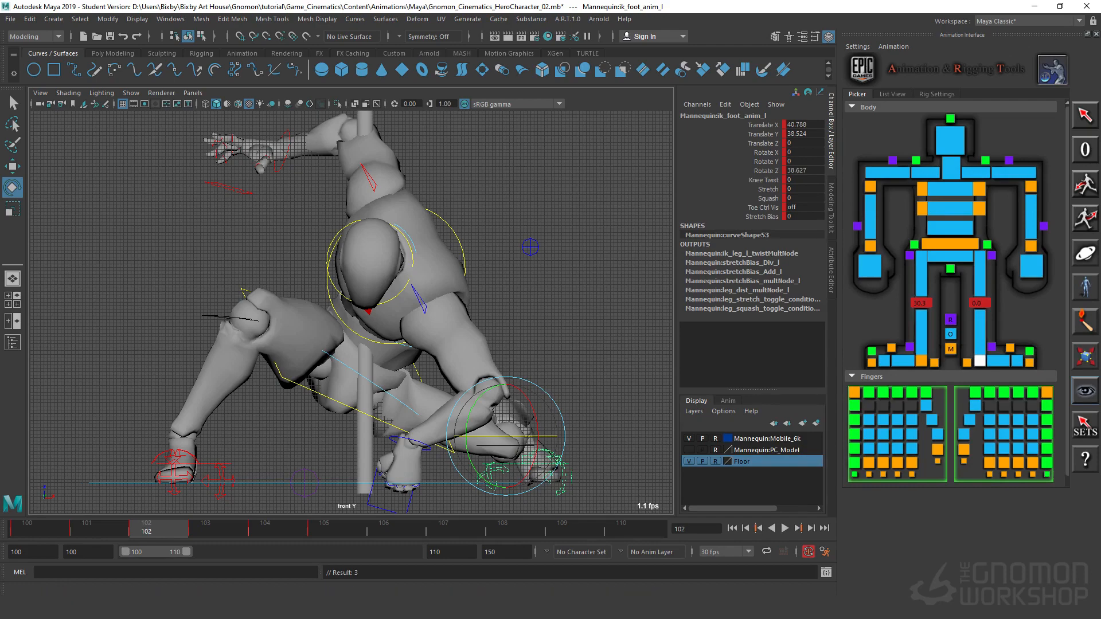
# Step: At frame 103, curl all four right-hand fingers together until the pinky's tip joint reaches about Rotate Z 7.5, and key them
pyautogui.moveTo(163, 532); pyautogui.dragTo(209, 542)
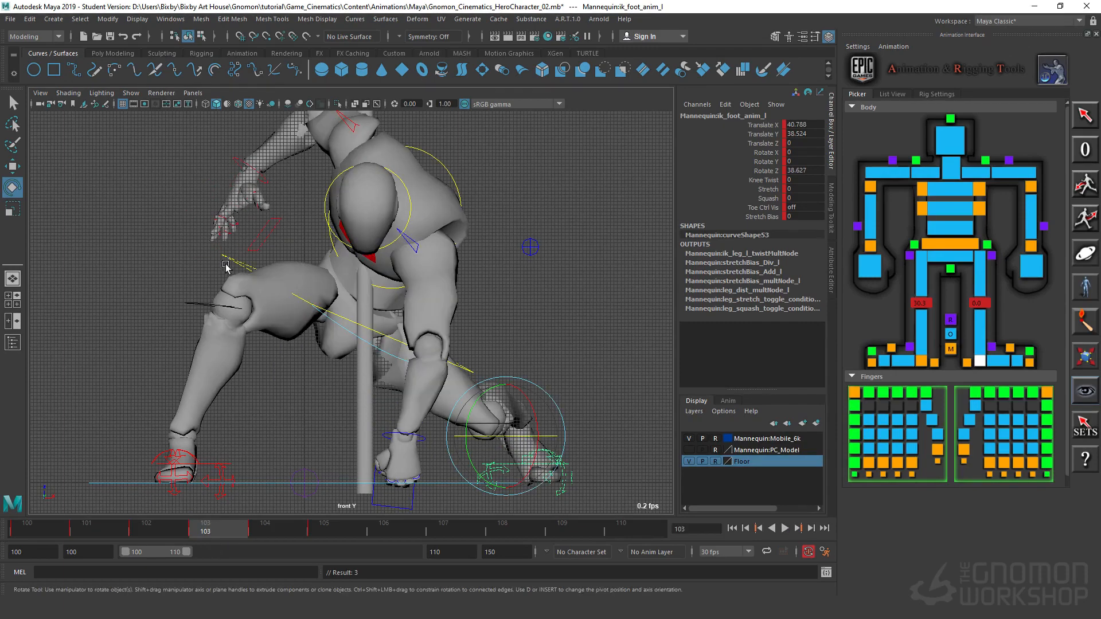
pyautogui.click(998, 403)
pyautogui.click(912, 393)
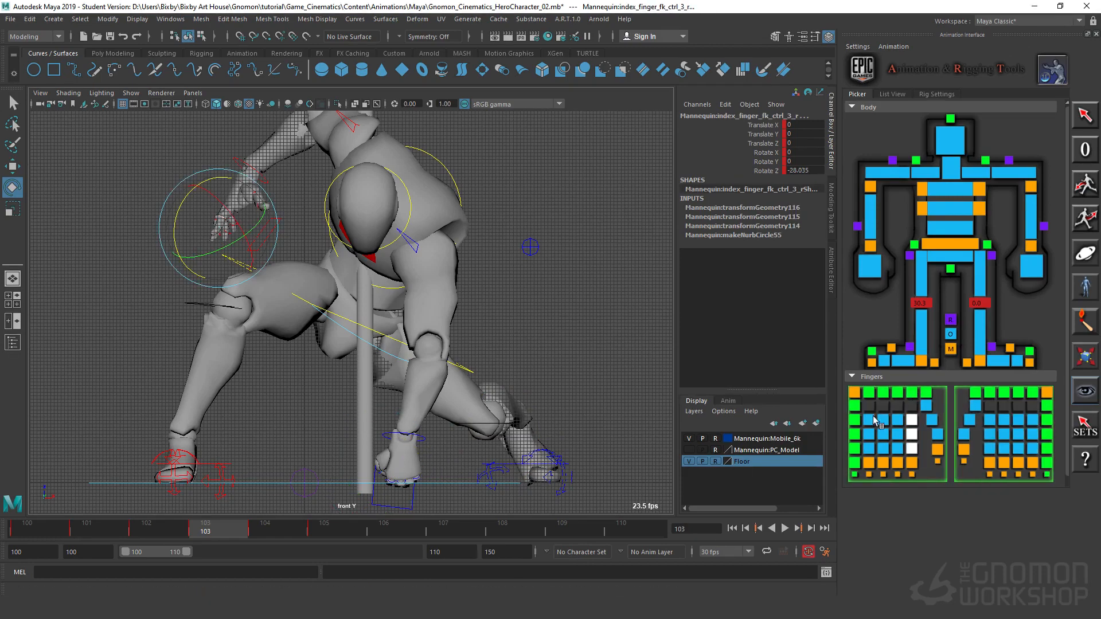
pyautogui.keyDown('shift'); pyautogui.click(898, 393); pyautogui.keyUp('shift')
pyautogui.keyDown('shift'); pyautogui.click(884, 393); pyautogui.keyUp('shift')
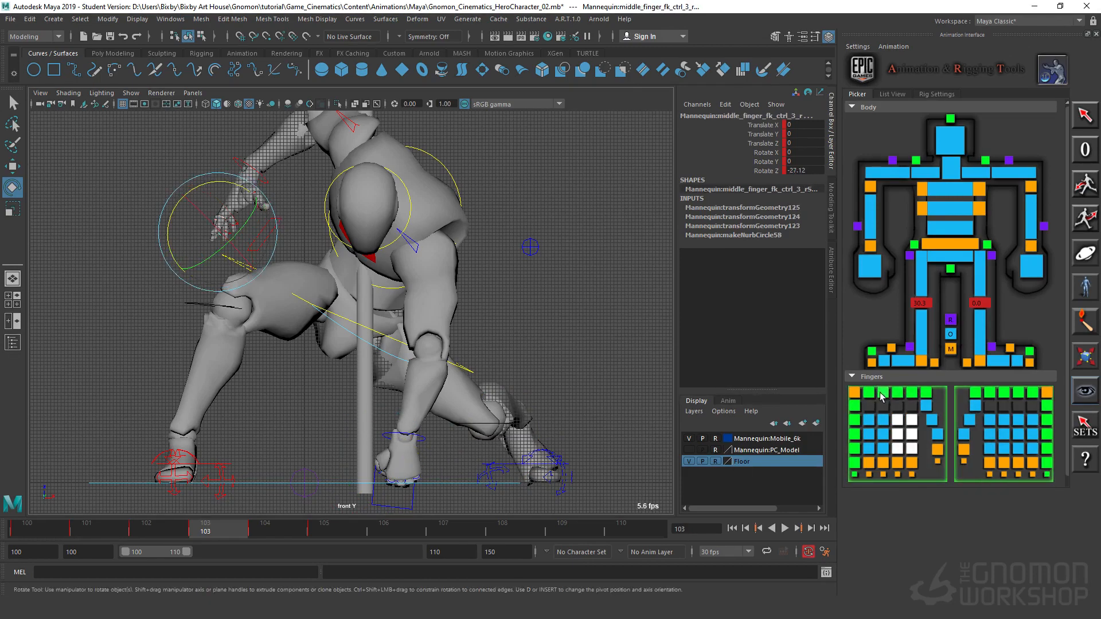
pyautogui.keyDown('shift'); pyautogui.click(869, 393); pyautogui.keyUp('shift')
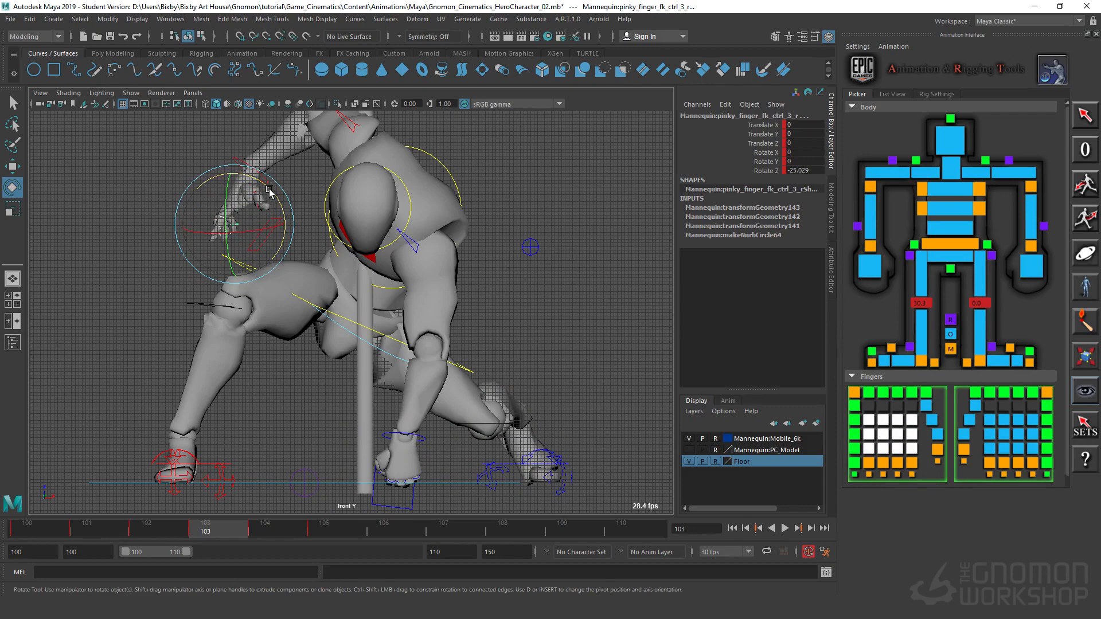
pyautogui.moveTo(269, 191); pyautogui.dragTo(248, 165)
pyautogui.press('s')
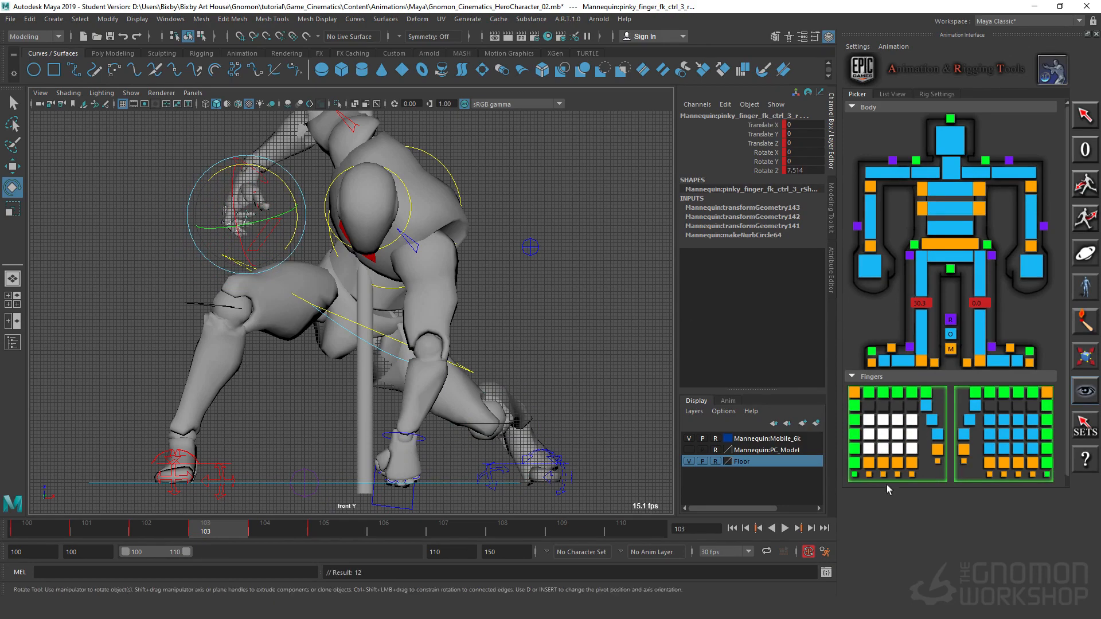
# Step: Curl the right thumb's joints together, and in the perspective view bend its tip joint to about Rotate Z 59.2
pyautogui.moveTo(923, 396); pyautogui.dragTo(943, 440)
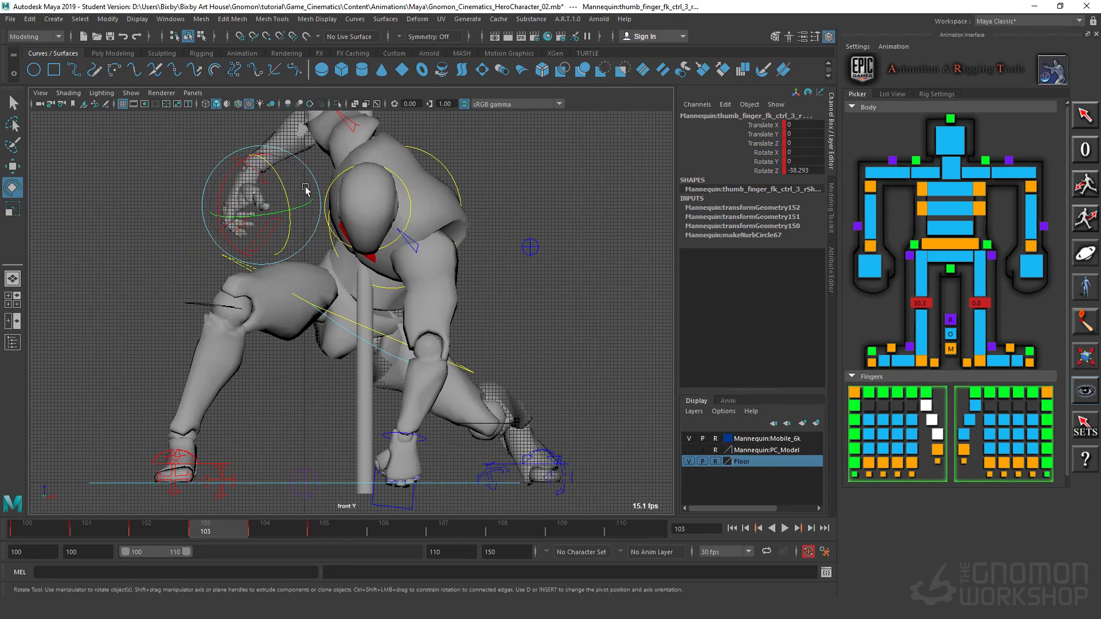
pyautogui.moveTo(290, 195); pyautogui.dragTo(294, 209)
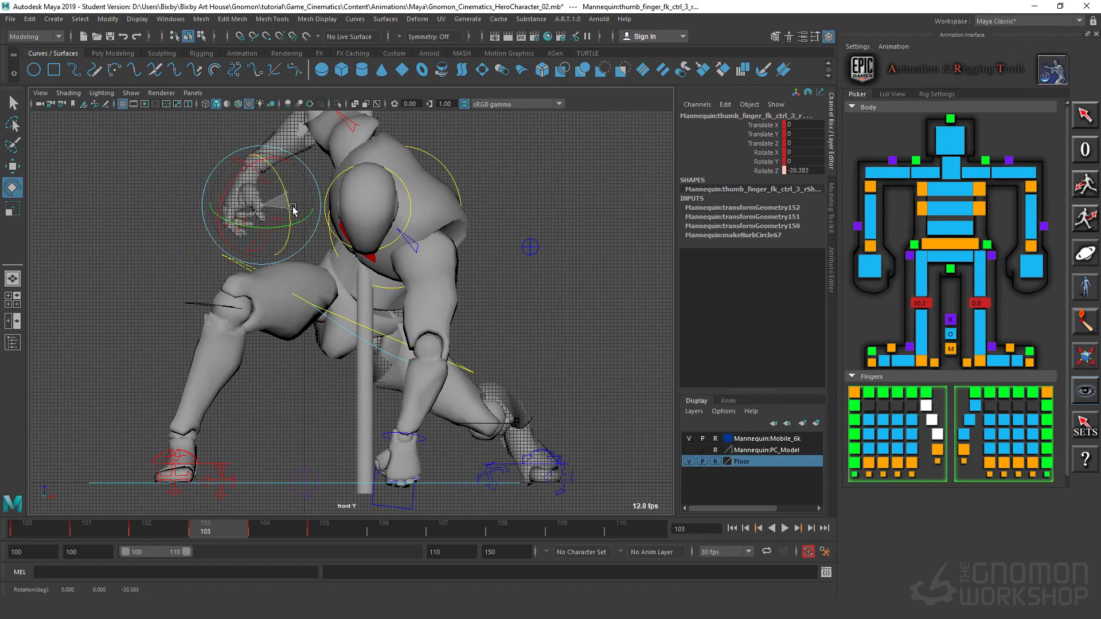
pyautogui.click(101, 245)
pyautogui.press('space')
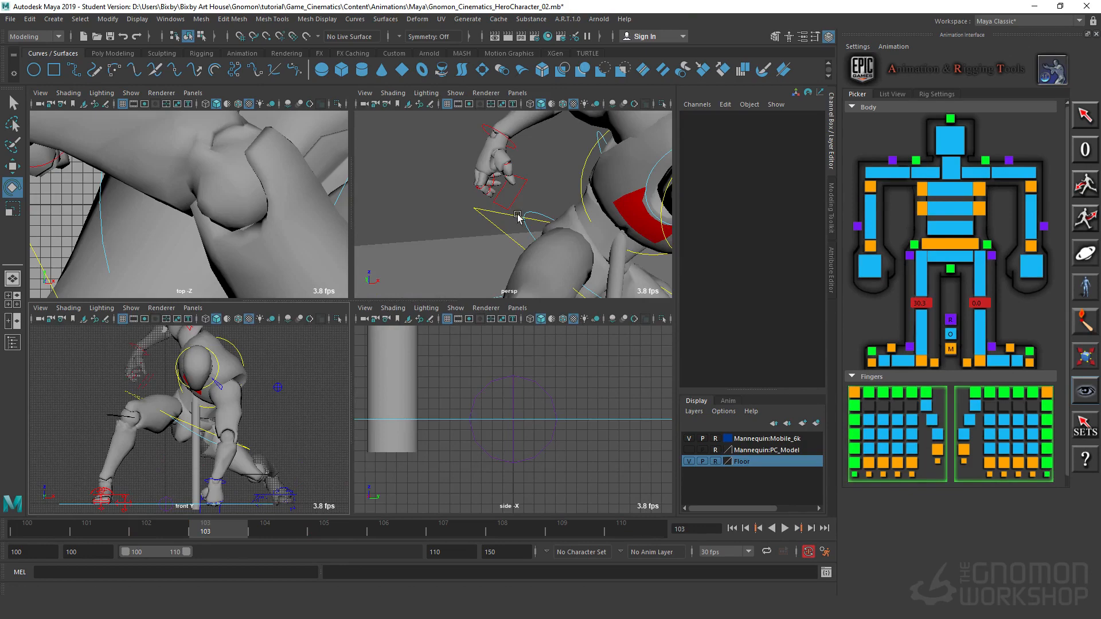
pyautogui.press('space')
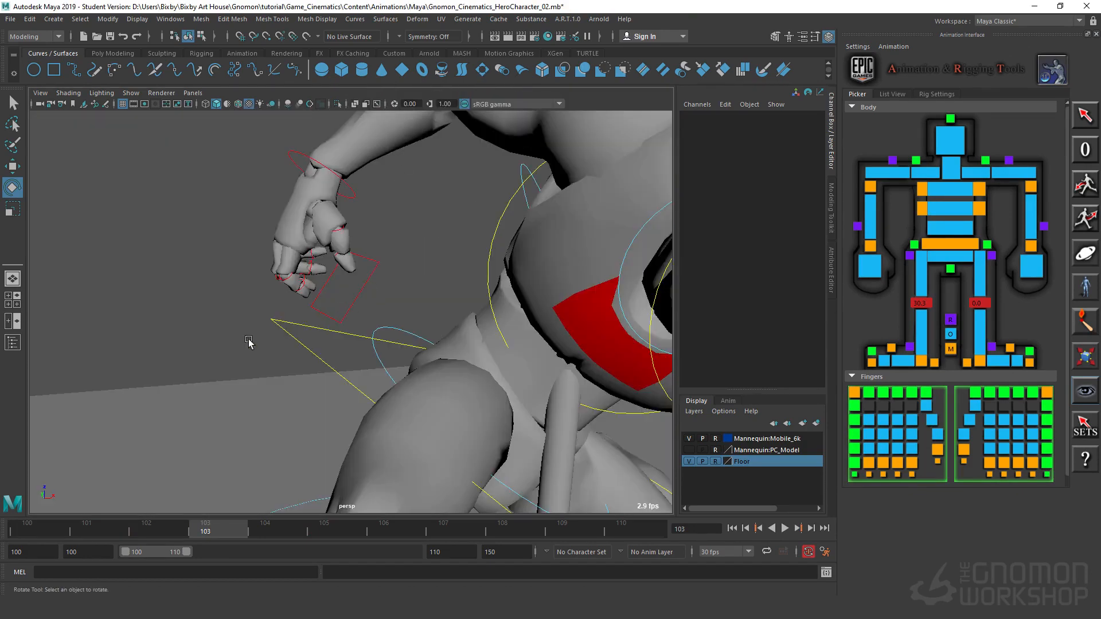
pyautogui.keyDown('alt'); pyautogui.moveTo(249, 343); pyautogui.dragTo(452, 293); pyautogui.keyUp('alt')
pyautogui.click(431, 239)
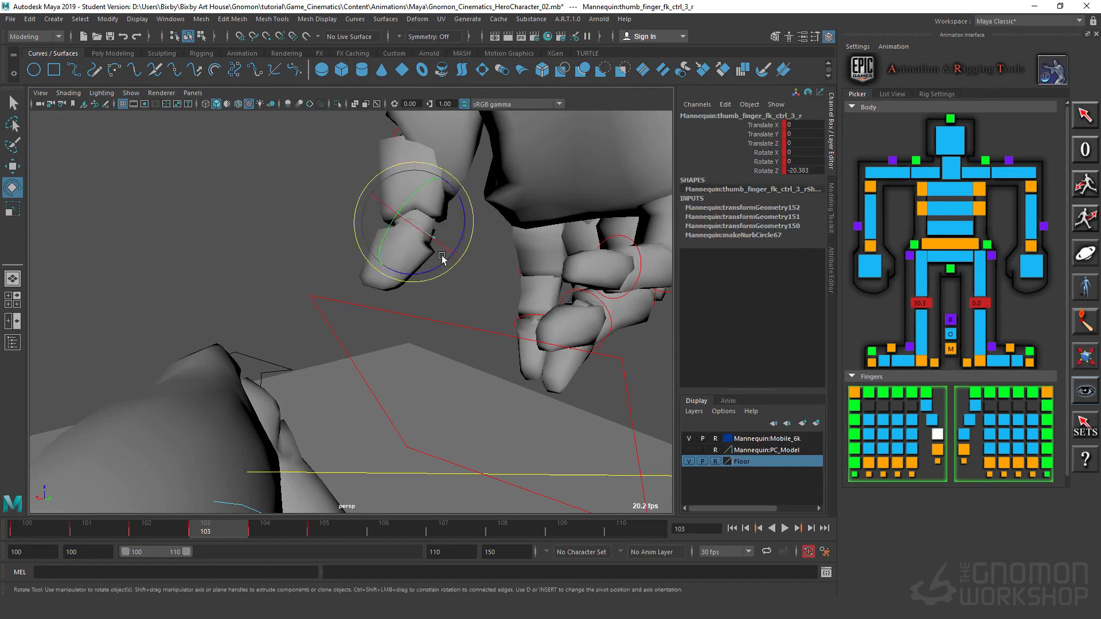
pyautogui.moveTo(462, 235); pyautogui.dragTo(398, 289)
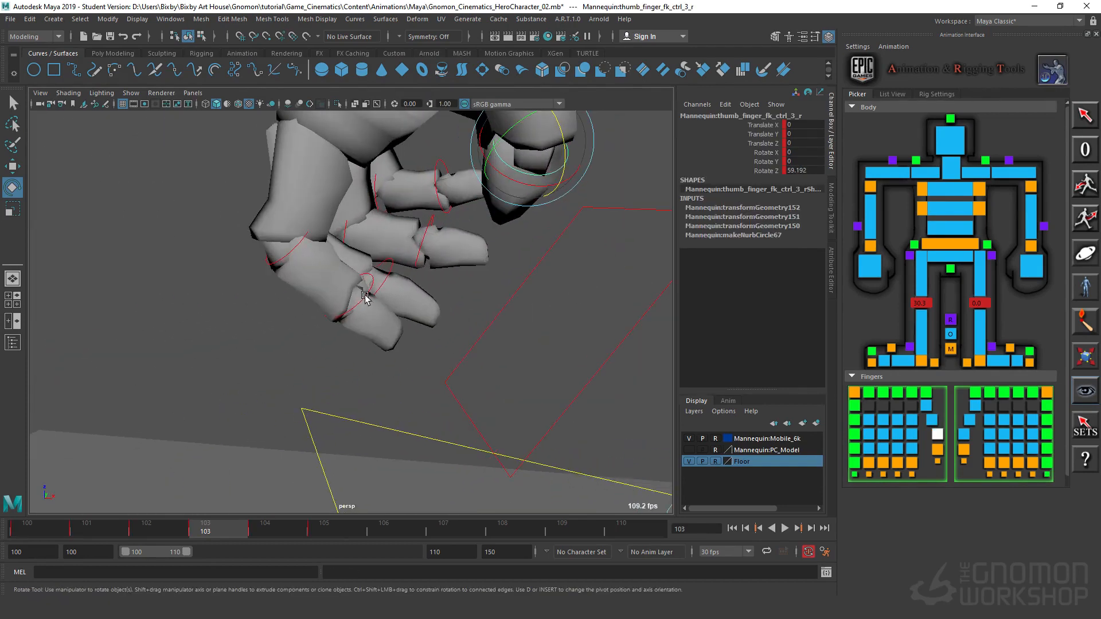
# Step: Inspect the right fingertips up close and bend the middle finger's tip joint to about Rotate Z 47.7
pyautogui.click(370, 284)
pyautogui.moveTo(346, 236); pyautogui.dragTo(585, 275)
pyautogui.click(351, 328)
pyautogui.click(346, 347)
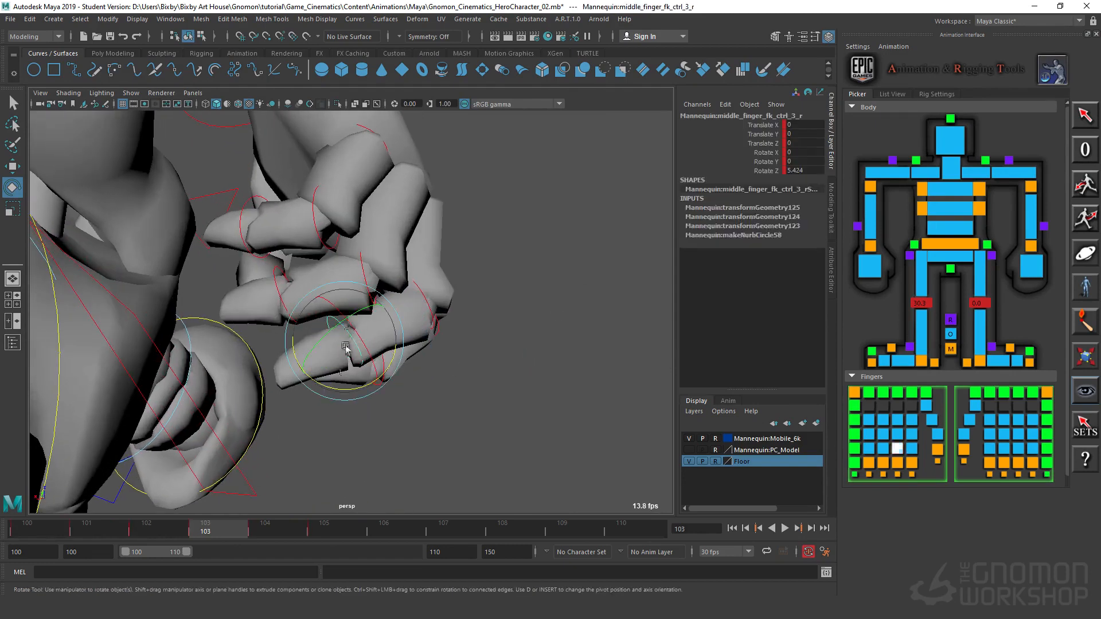
pyautogui.moveTo(333, 395); pyautogui.dragTo(298, 393)
pyautogui.keyDown('alt'); pyautogui.moveTo(298, 393); pyautogui.dragTo(503, 338); pyautogui.keyUp('alt')
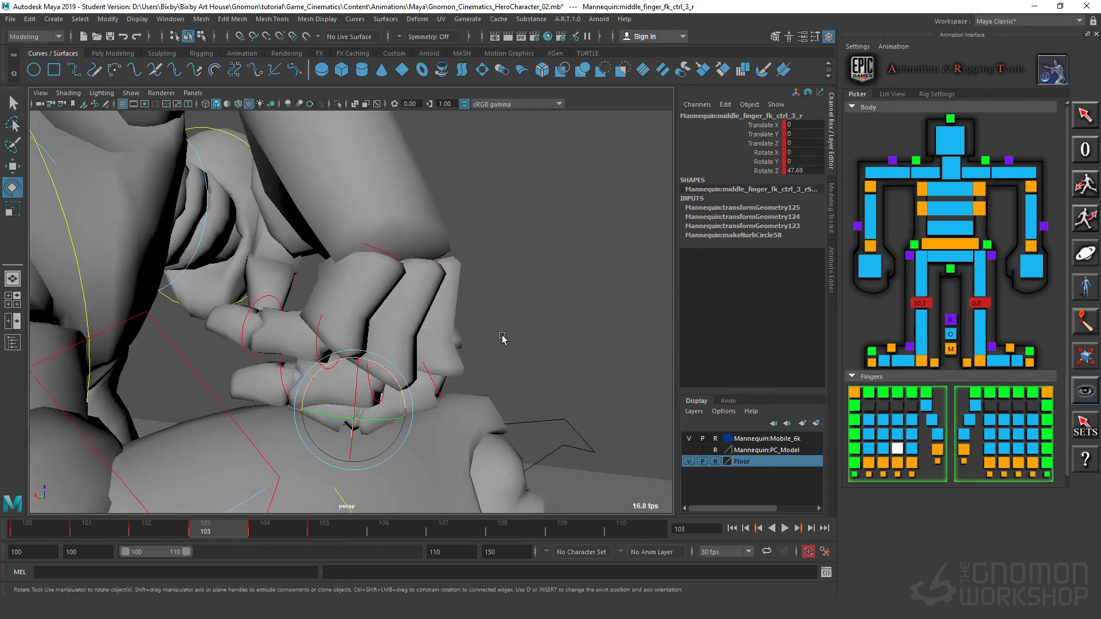
# Step: Curl the right pinky's base joint to about Rotate Z 63.4 and the ring finger's base joint to about 43.4
pyautogui.click(390, 256)
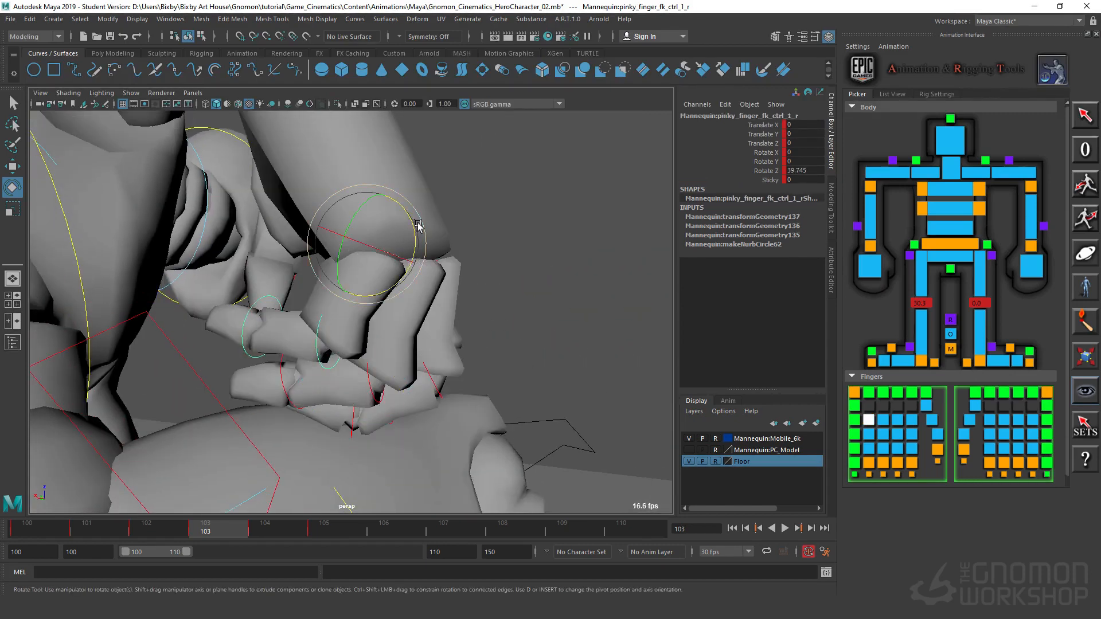
pyautogui.moveTo(418, 226); pyautogui.dragTo(585, 276)
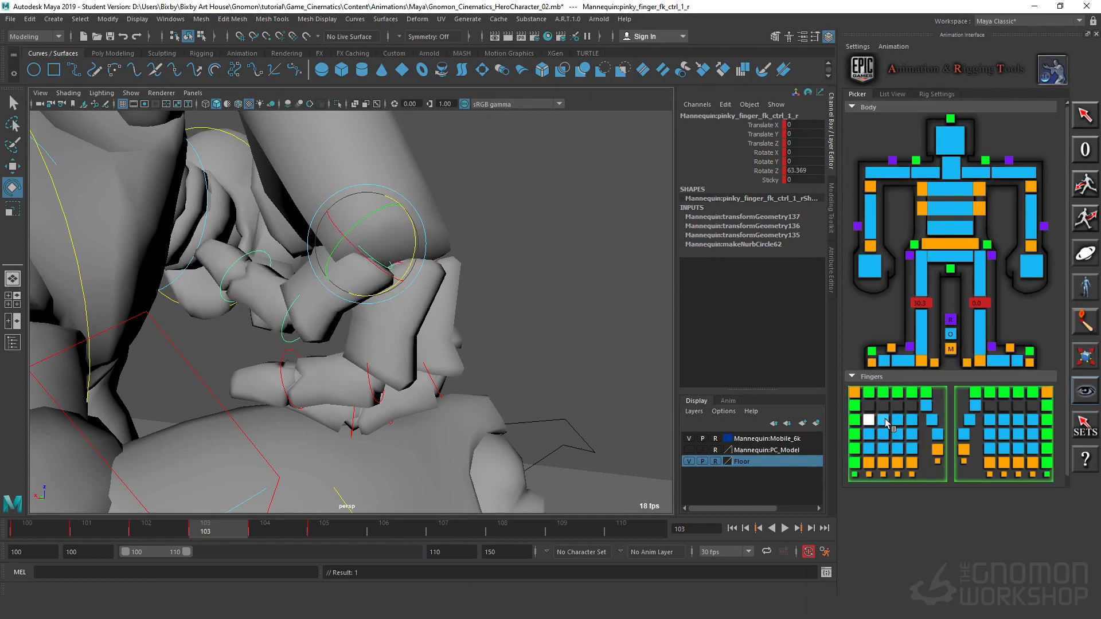
pyautogui.click(884, 420)
pyautogui.moveTo(445, 237); pyautogui.dragTo(596, 396)
pyautogui.press('f')
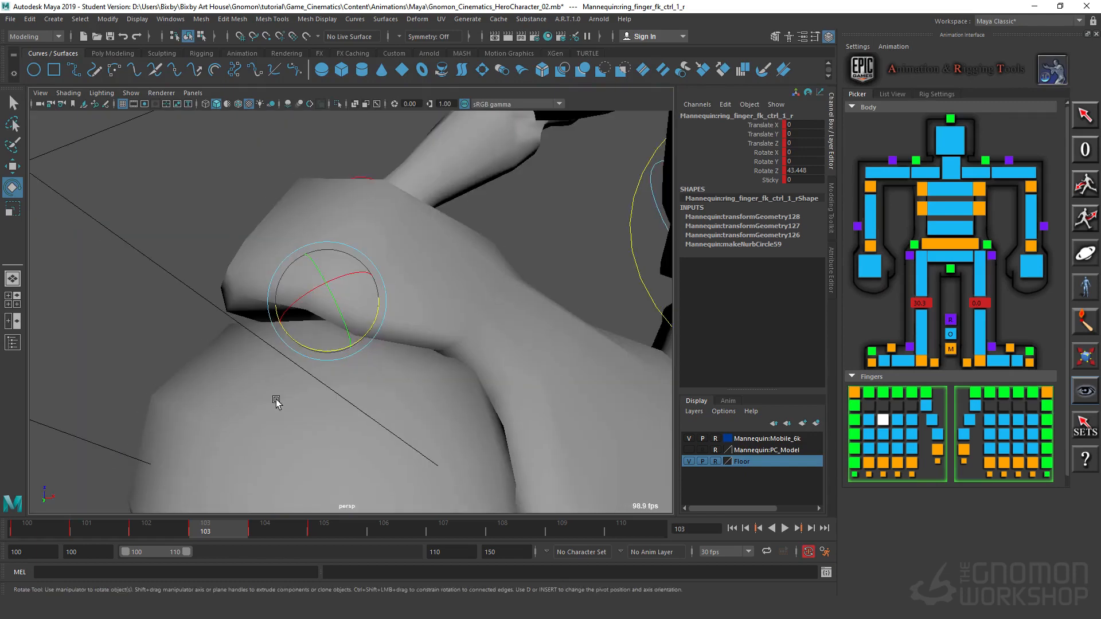
# Step: Return to the front view, clear the selection and play back the landing to review the curled right hand
pyautogui.press('space')
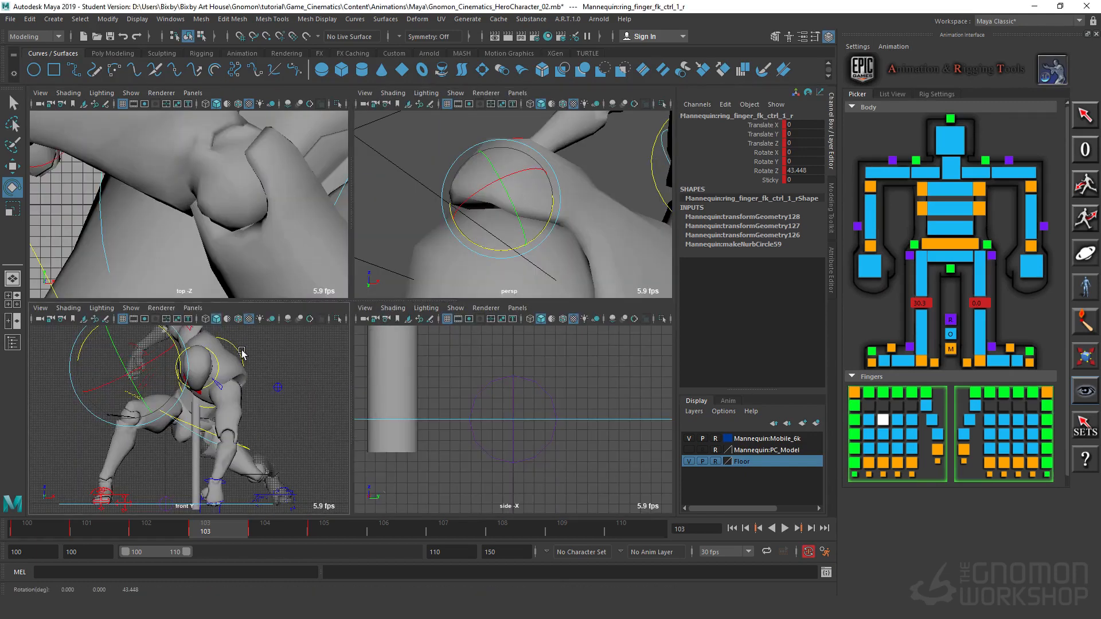
pyautogui.press('space')
pyautogui.click(566, 326)
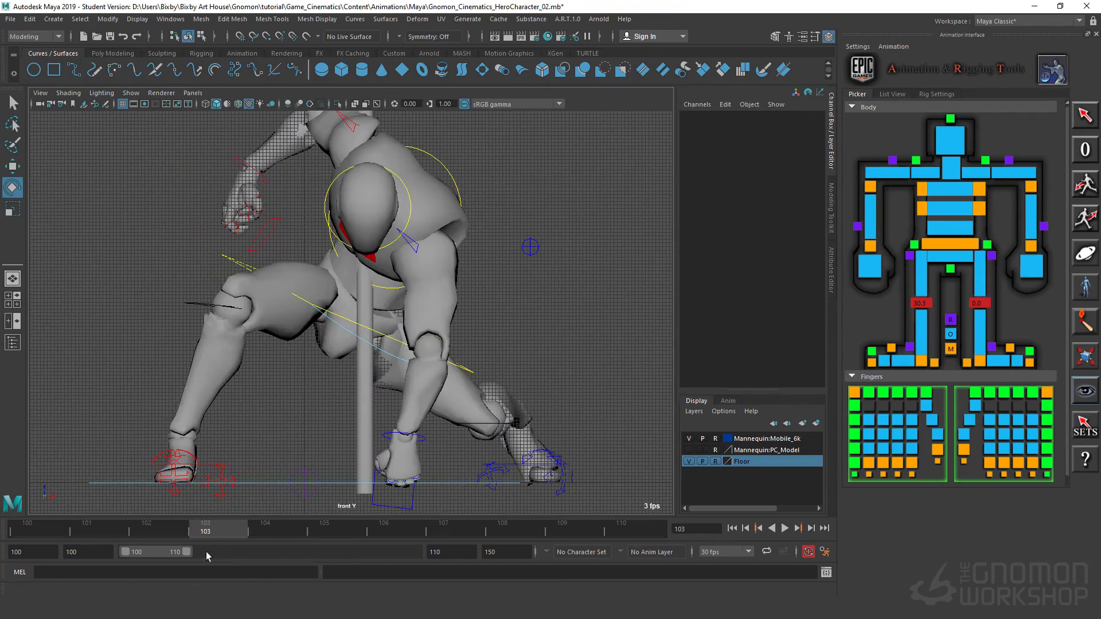
pyautogui.hotkey('alt', 'v')
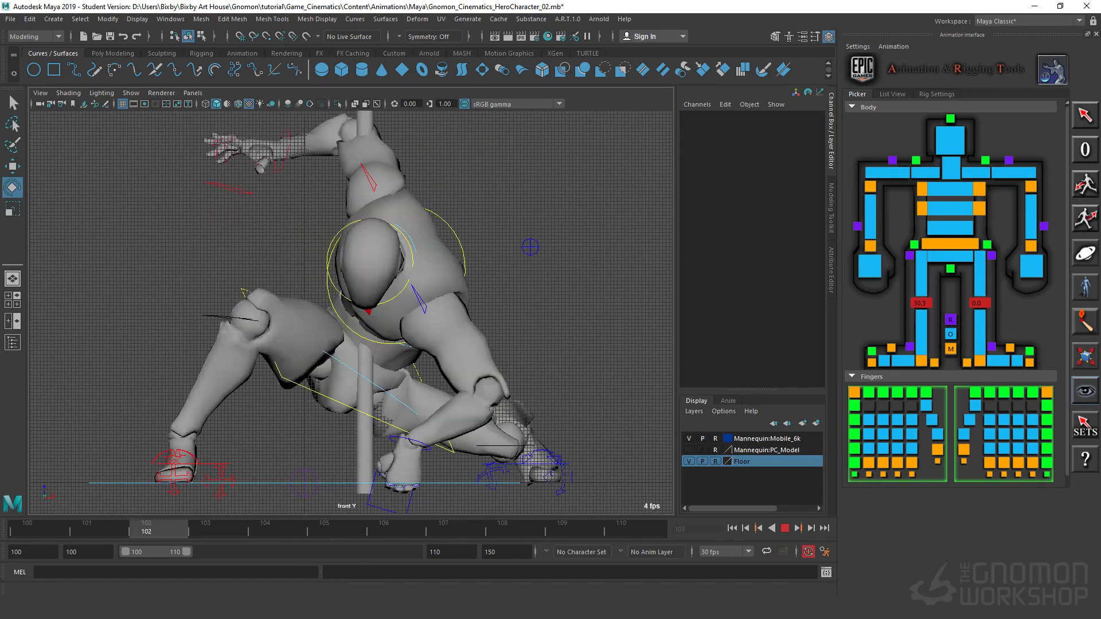
pyautogui.hotkey('alt', 'v')
# Step: At frame 103, move the left clavicle control to about Translate X 0.04, Y -2.91, Z -1.46
pyautogui.click(415, 247)
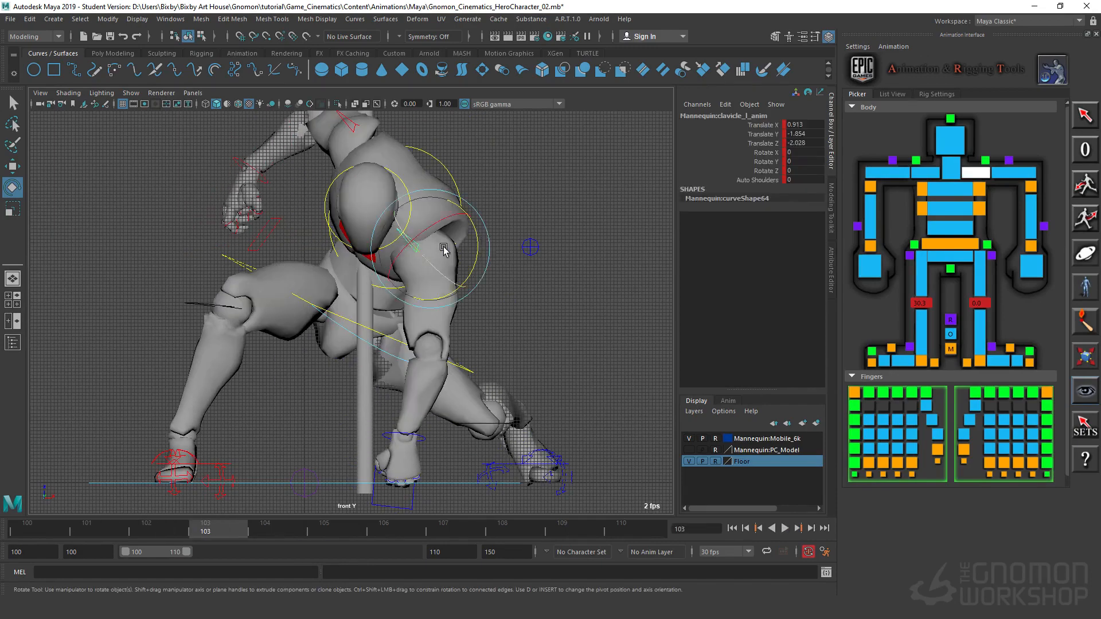
pyautogui.press('w')
pyautogui.moveTo(483, 248); pyautogui.dragTo(479, 249)
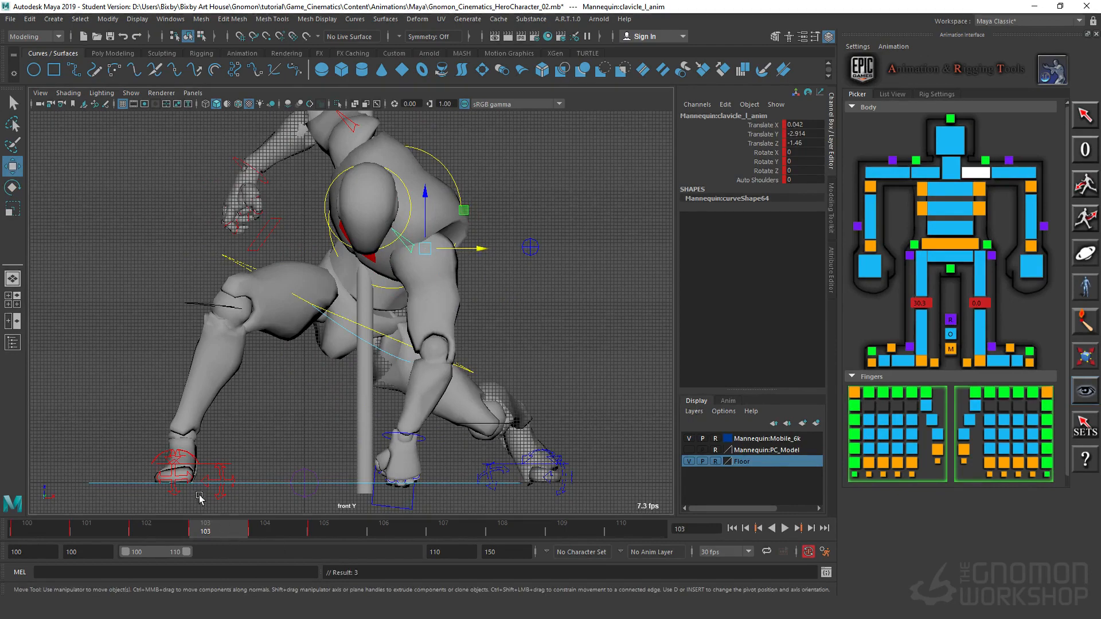
# Step: At frame 105, raise the left clavicle control to about Translate X 2.71, Y 2.4, Z -2.79
pyautogui.click(265, 533)
pyautogui.moveTo(267, 533); pyautogui.dragTo(324, 532)
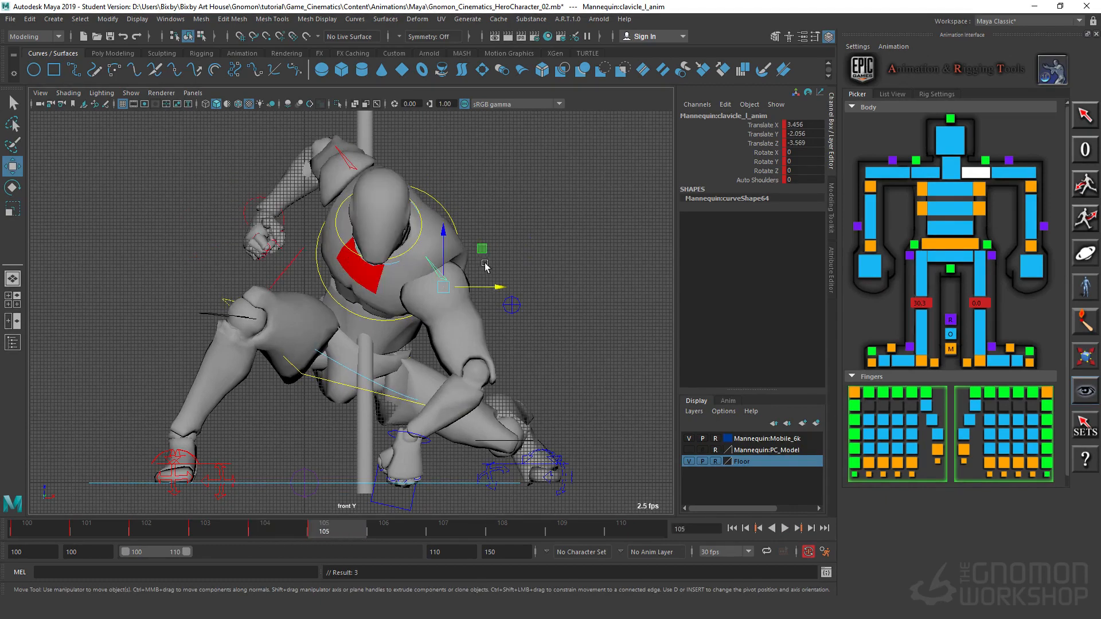
pyautogui.moveTo(485, 250); pyautogui.dragTo(495, 237)
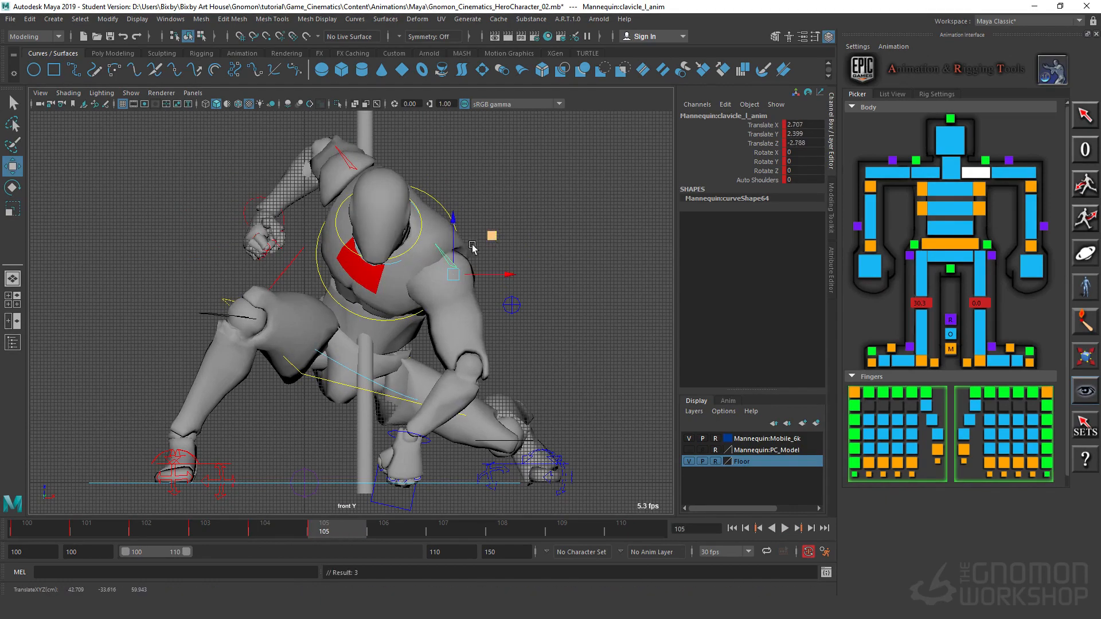
# Step: At frame 106, lower the body control slightly to about Translate X -61.6 and key it
pyautogui.moveTo(325, 534); pyautogui.dragTo(387, 539)
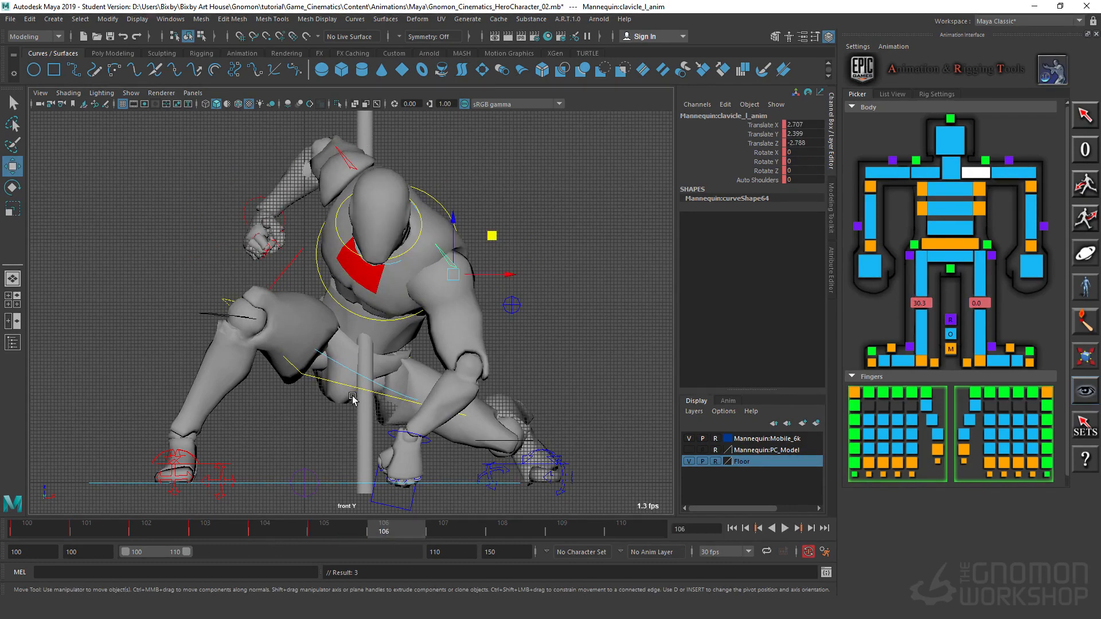
pyautogui.click(313, 381)
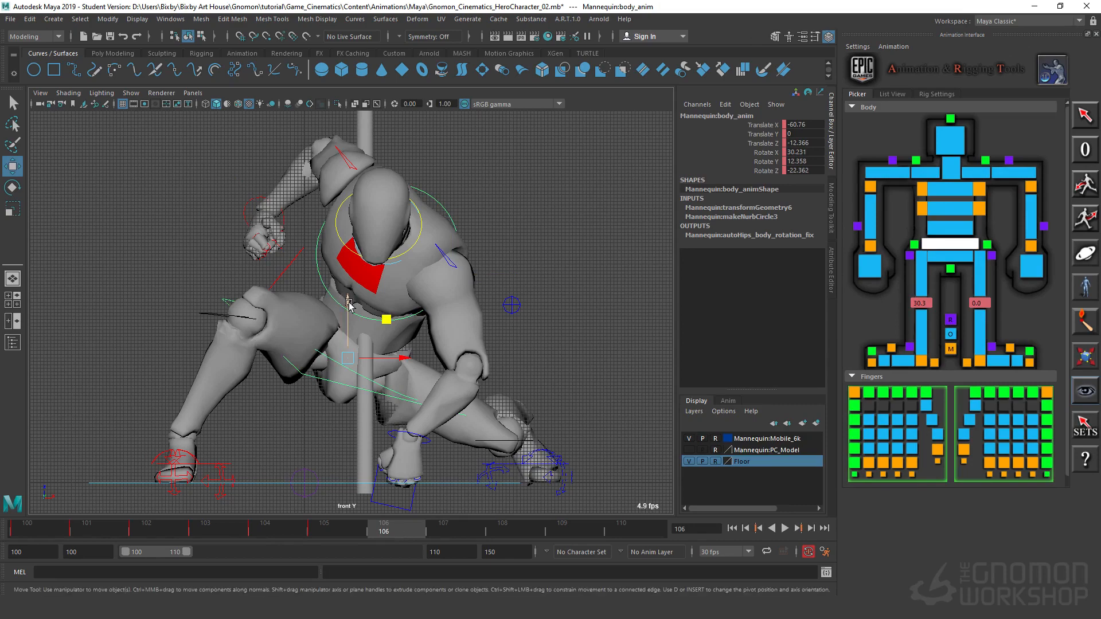
pyautogui.moveTo(349, 303); pyautogui.dragTo(349, 311)
pyautogui.press('s')
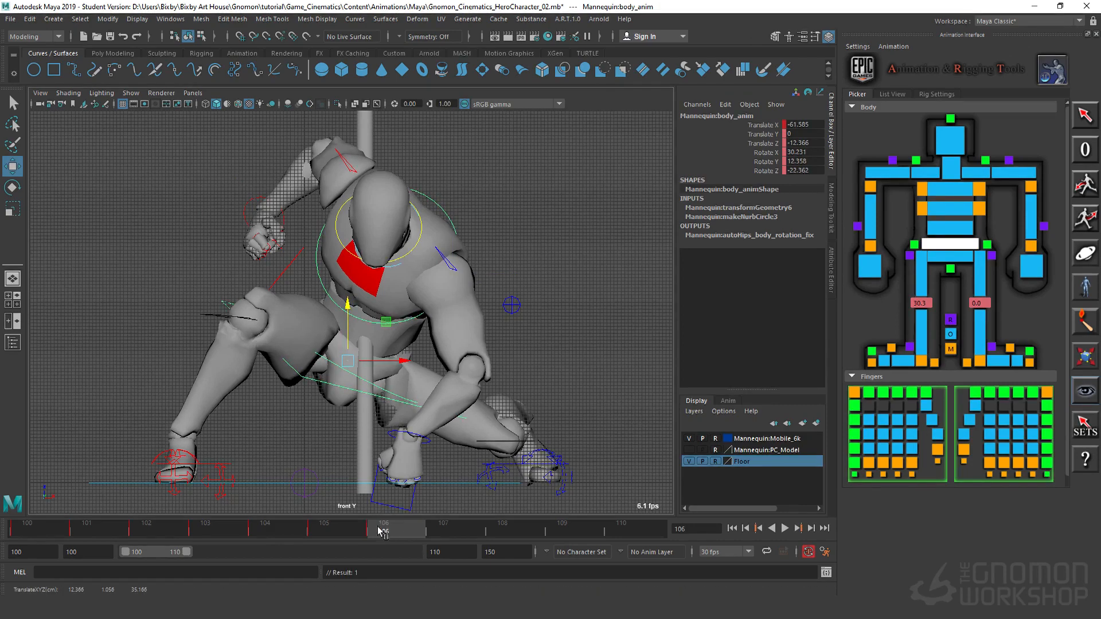
pyautogui.moveTo(373, 526); pyautogui.dragTo(383, 550)
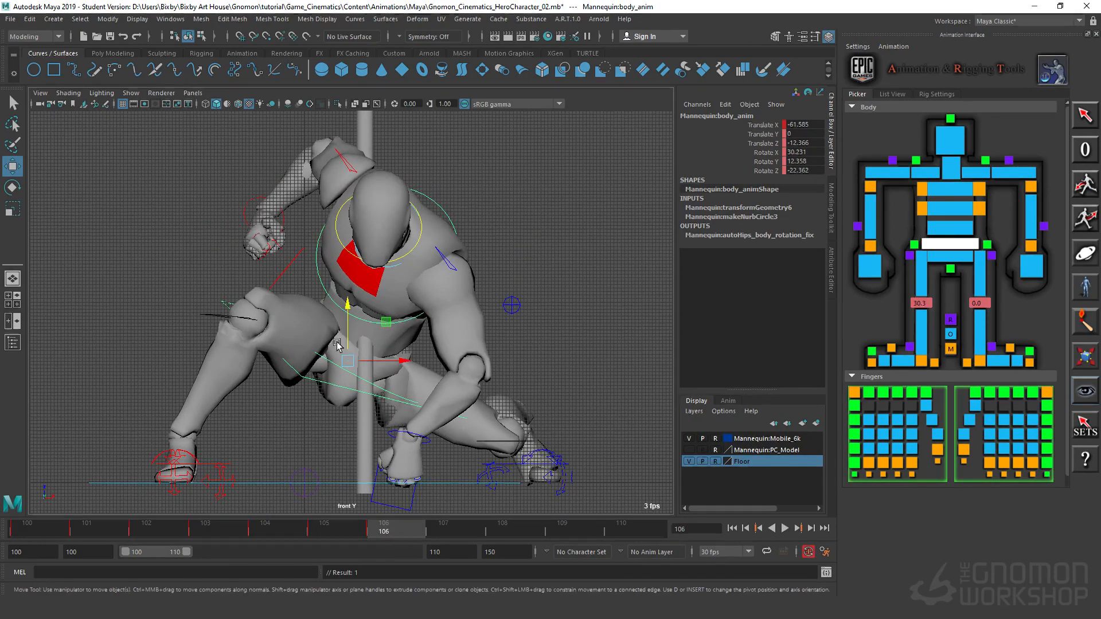
pyautogui.click(336, 530)
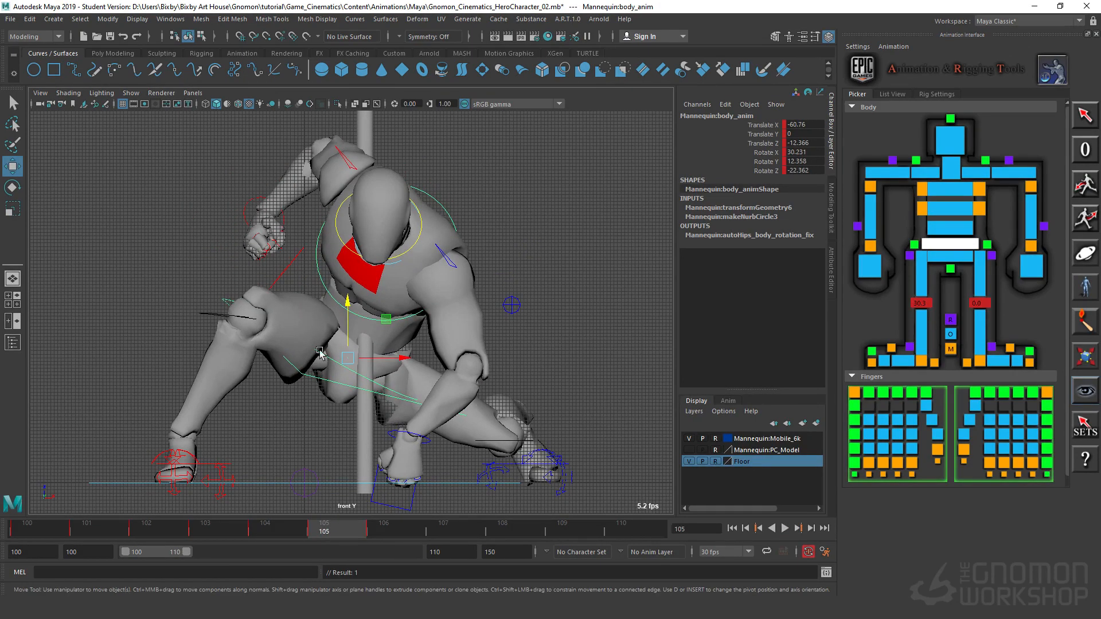
pyautogui.click(308, 274)
pyautogui.click(323, 279)
pyautogui.press('e')
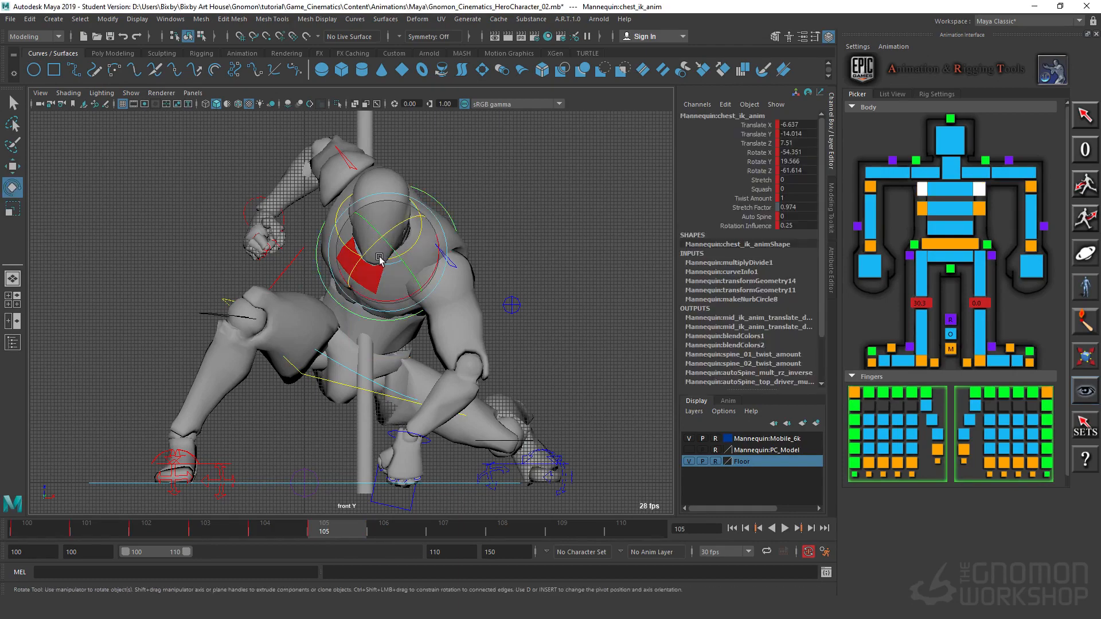
pyautogui.moveTo(379, 259); pyautogui.dragTo(382, 255)
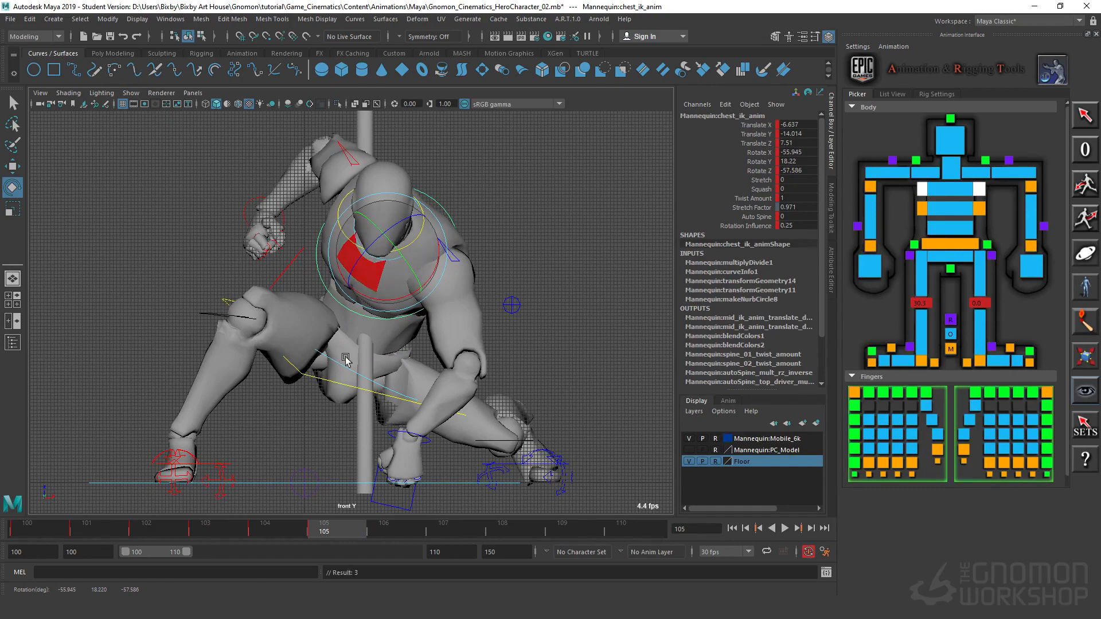
pyautogui.hotkey('ctrl', 'z')
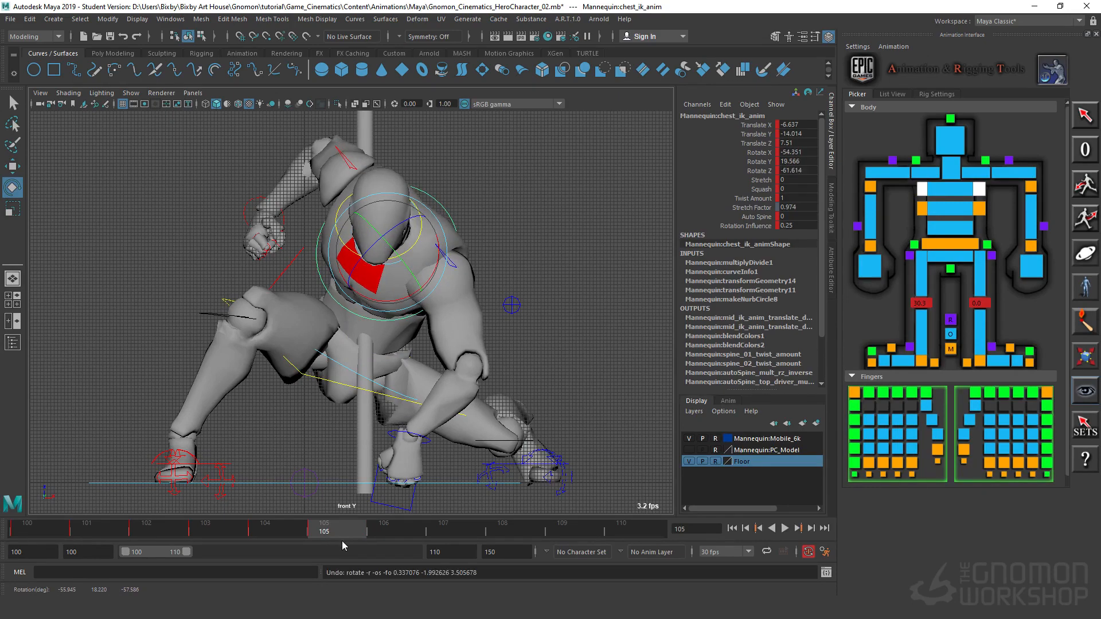
pyautogui.hotkey('ctrl', 'z')
# Step: Key the chest IK control at frame 106, and at frame 105 rotate it to about X -54.3, Y 18.3, Z -60.1
pyautogui.moveTo(351, 530); pyautogui.dragTo(386, 529)
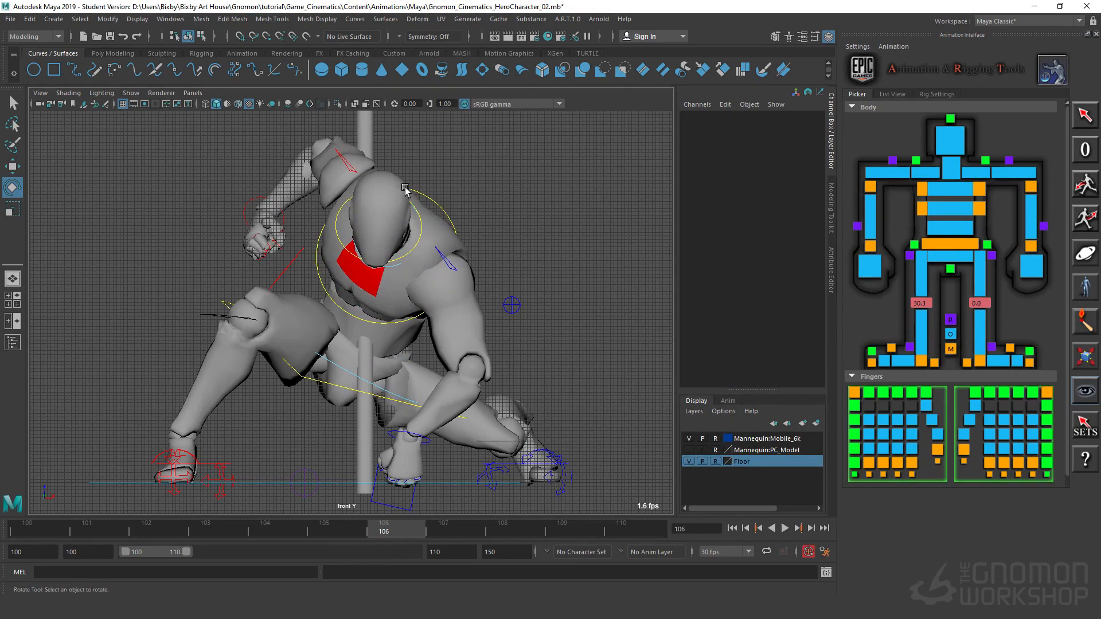
pyautogui.click(447, 218)
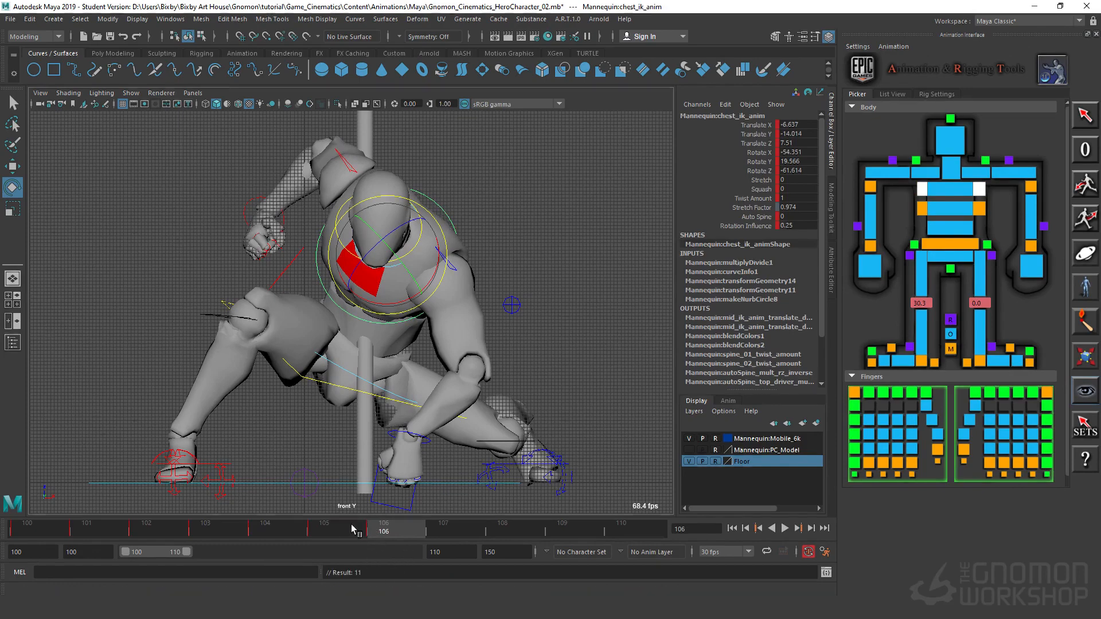
pyautogui.moveTo(390, 280); pyautogui.dragTo(389, 281)
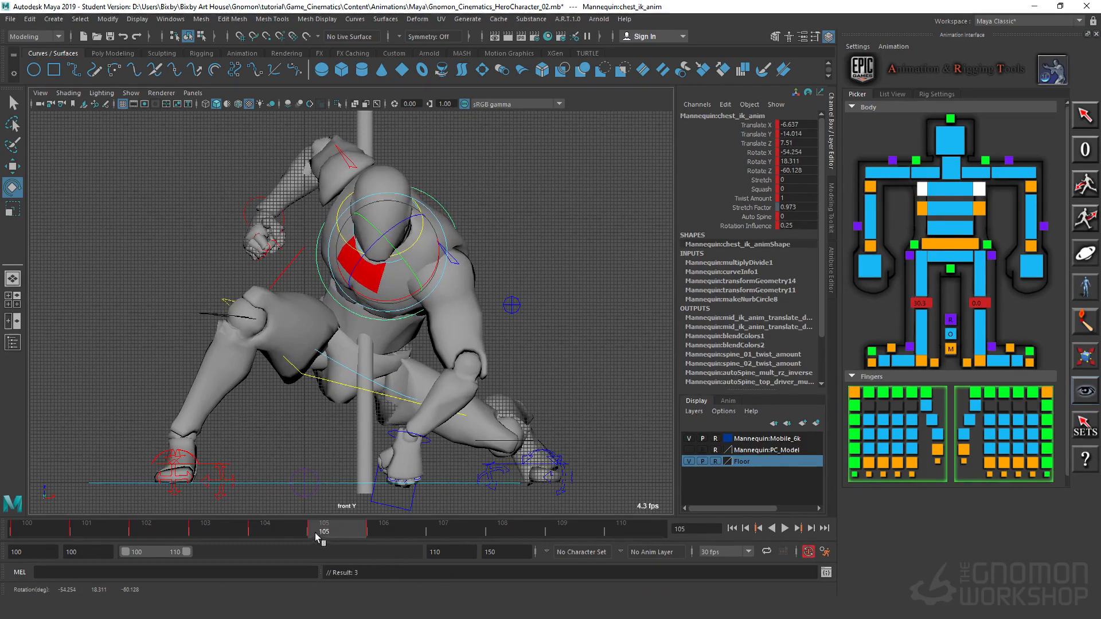
pyautogui.moveTo(316, 537); pyautogui.dragTo(380, 541)
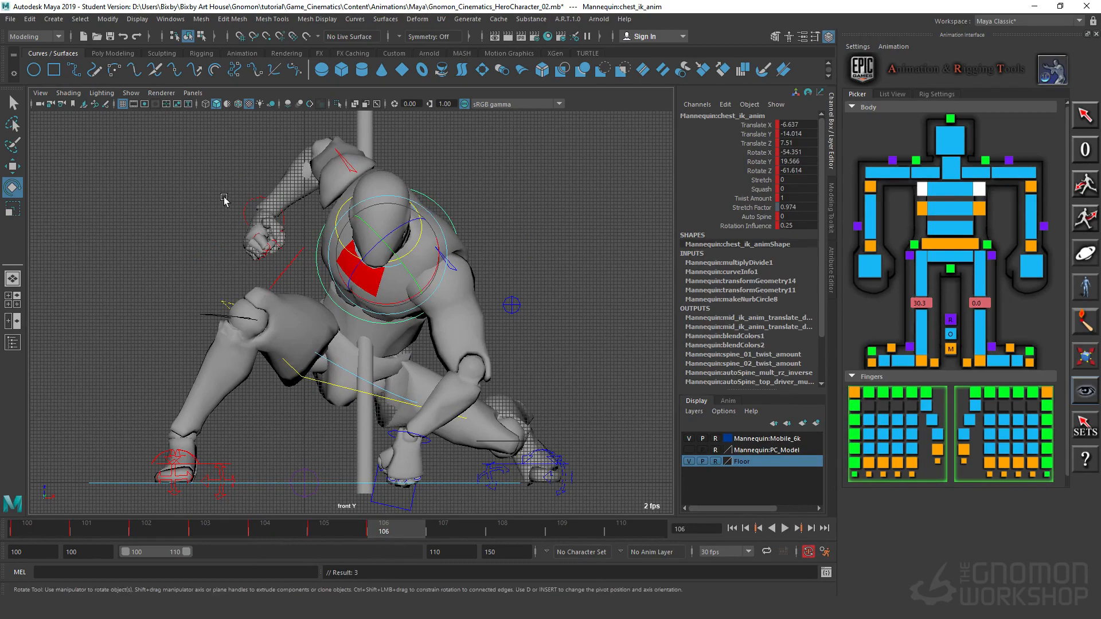
# Step: At frame 106, lower the right wrist control to about Translate Z -76.2 and rotate it to about X -53.2, Y -20.6, Z 71.6
pyautogui.click(248, 208)
pyautogui.click(248, 207)
pyautogui.press('w')
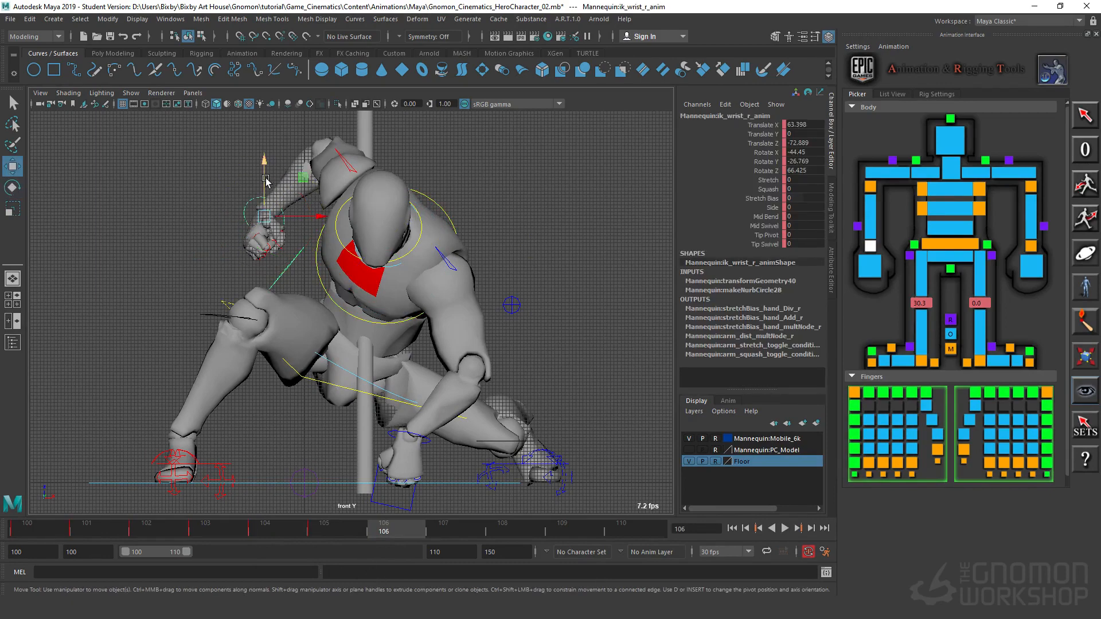
pyautogui.moveTo(266, 181); pyautogui.dragTo(265, 193)
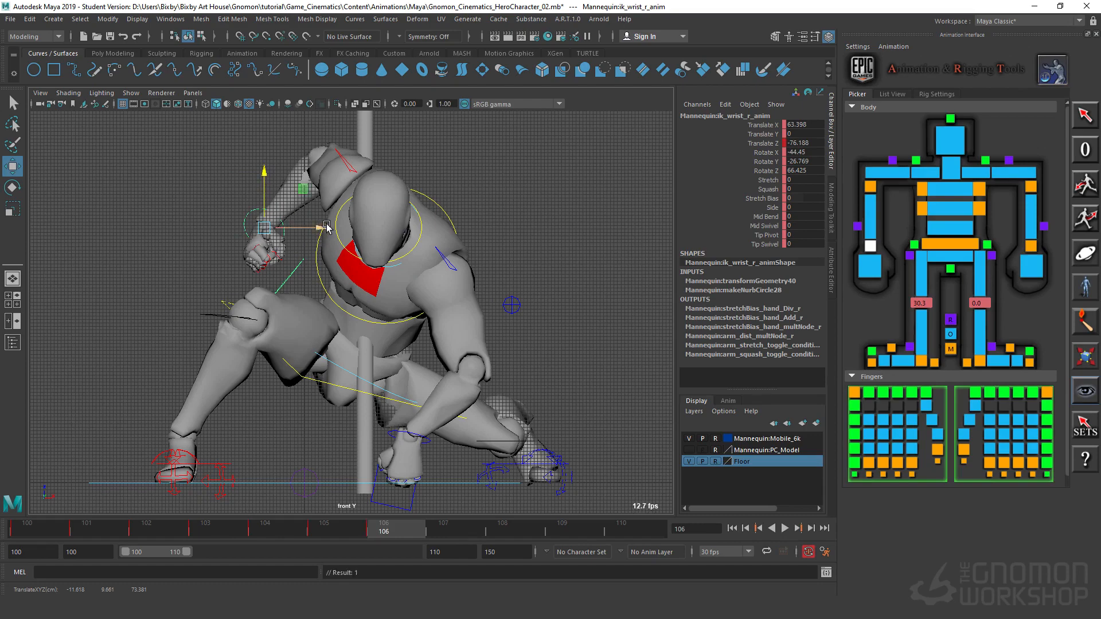
pyautogui.moveTo(327, 223); pyautogui.dragTo(263, 224)
pyautogui.press('e')
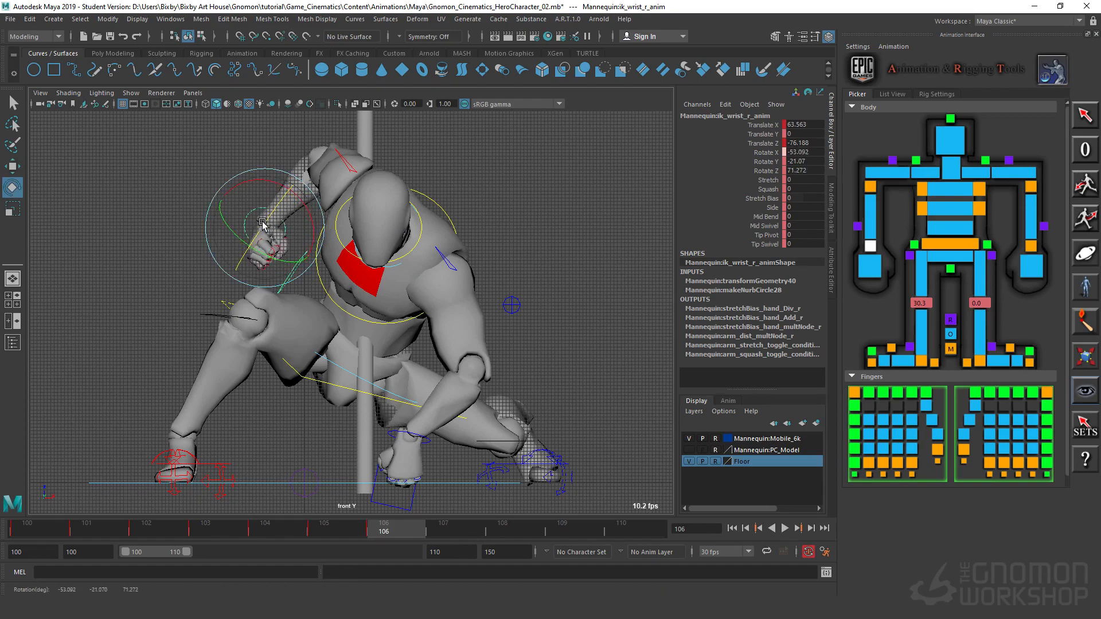
# Step: At frame 106, shift the right elbow control sideways to about Translate X 65.6
pyautogui.scroll(-1, 506, 320)
pyautogui.keyDown('alt'); pyautogui.moveTo(399, 242); pyautogui.dragTo(421, 433, button='middle'); pyautogui.keyUp('alt')
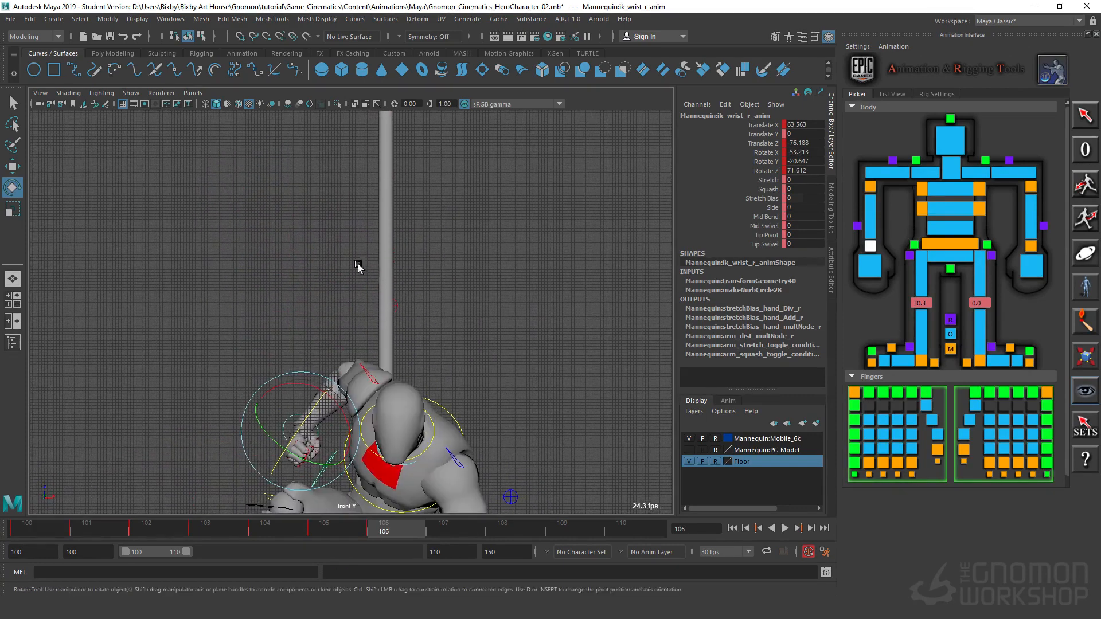
pyautogui.click(395, 307)
pyautogui.press('w')
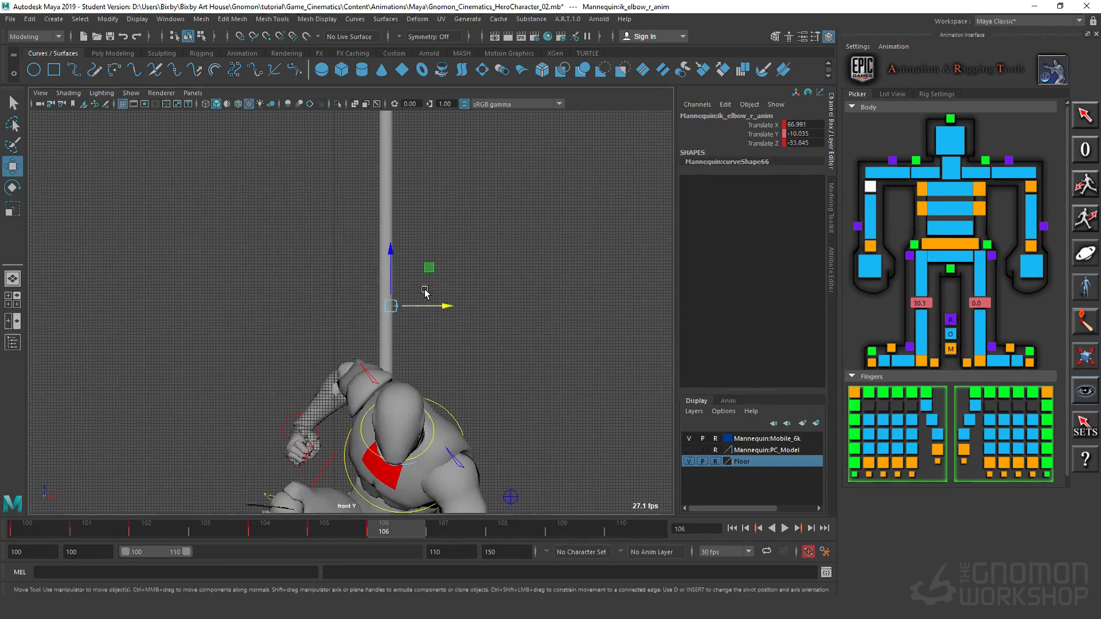
pyautogui.moveTo(448, 306); pyautogui.dragTo(444, 307)
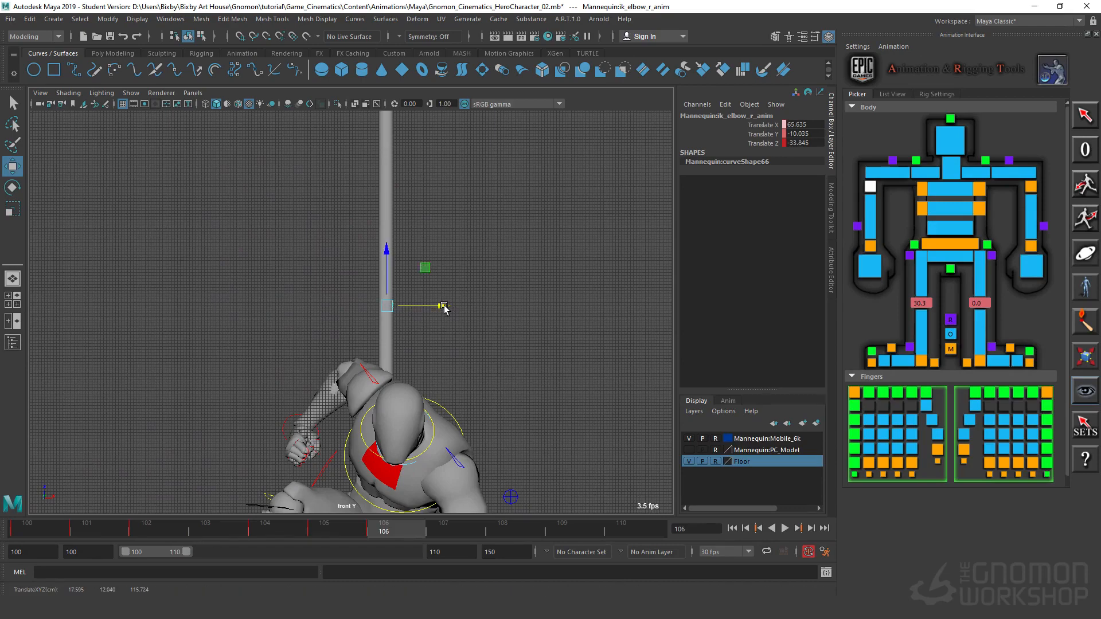
# Step: Reframe the full figure and play back the landing to review the settling body and right arm
pyautogui.keyDown('alt'); pyautogui.moveTo(478, 385); pyautogui.dragTo(451, 265, button='middle'); pyautogui.keyUp('alt')
pyautogui.keyDown('alt'); pyautogui.moveTo(451, 265); pyautogui.dragTo(565, 373, button='right'); pyautogui.keyUp('alt')
pyautogui.keyDown('alt'); pyautogui.moveTo(566, 373); pyautogui.dragTo(510, 261, button='middle'); pyautogui.keyUp('alt')
pyautogui.keyDown('alt'); pyautogui.moveTo(511, 260); pyautogui.dragTo(401, 277, button='right'); pyautogui.keyUp('alt')
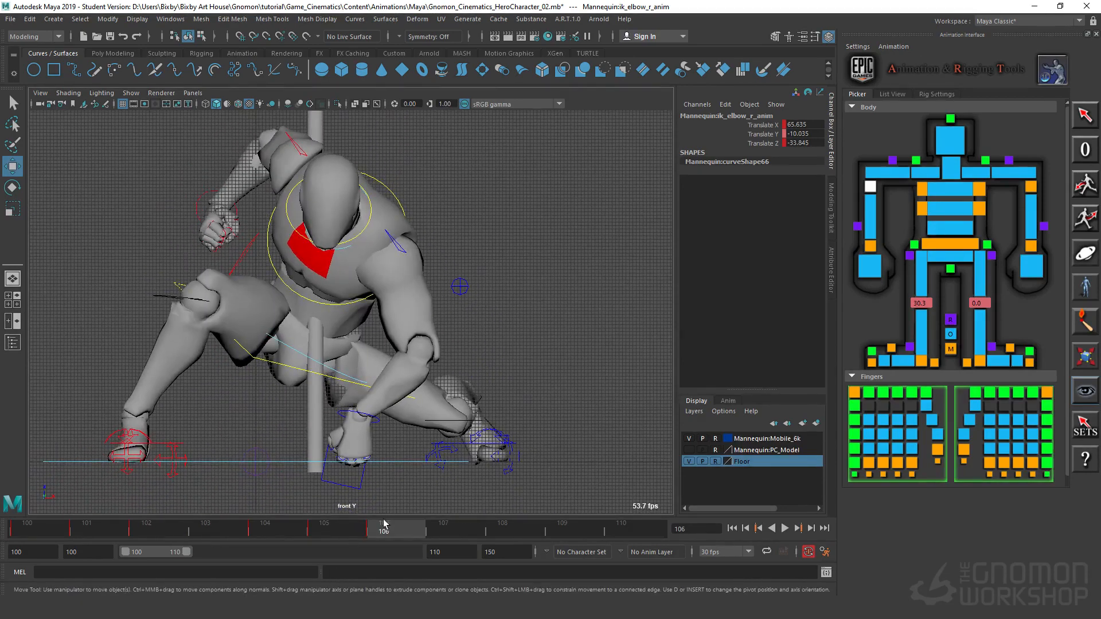
pyautogui.hotkey('alt', 'v')
pyautogui.hotkey('alt', 'v')
pyautogui.hotkey('alt', 'v')
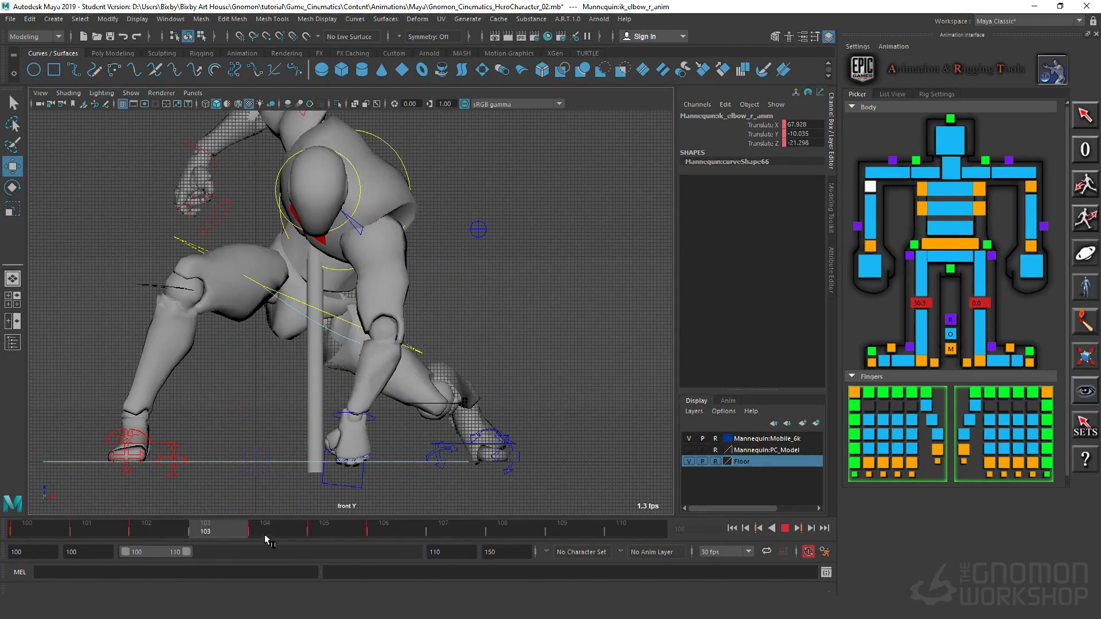
pyautogui.hotkey('alt', 'v')
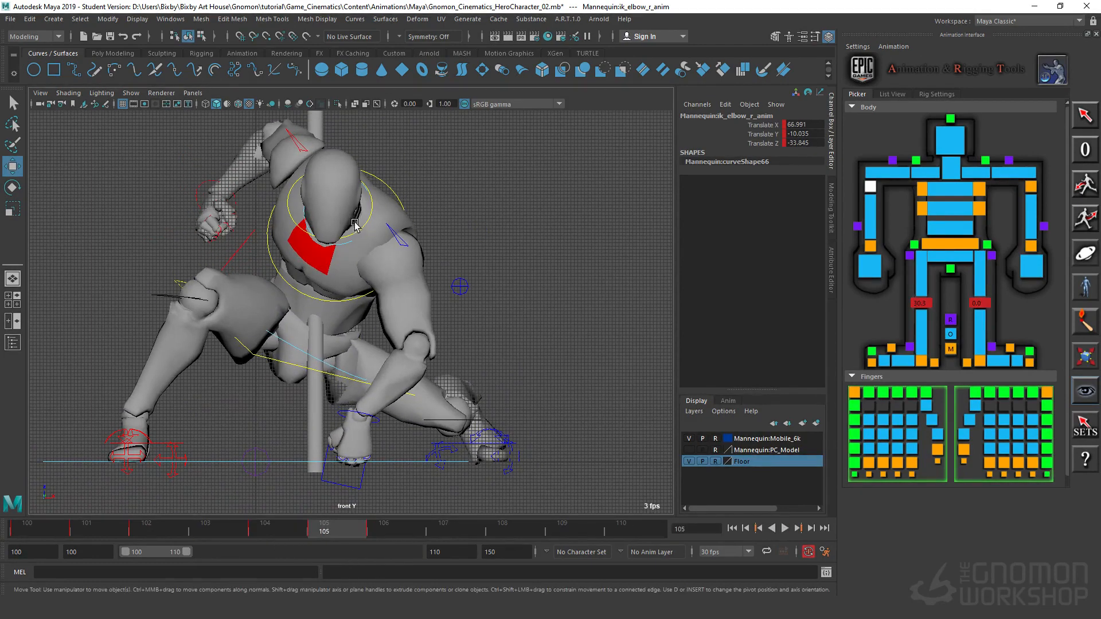
# Step: Rotate the head to about X 45, Y 6.2, Z 61.1 at frame 105, and to about Rotate Z 55.6 at frame 106
pyautogui.click(371, 202)
pyautogui.press('e')
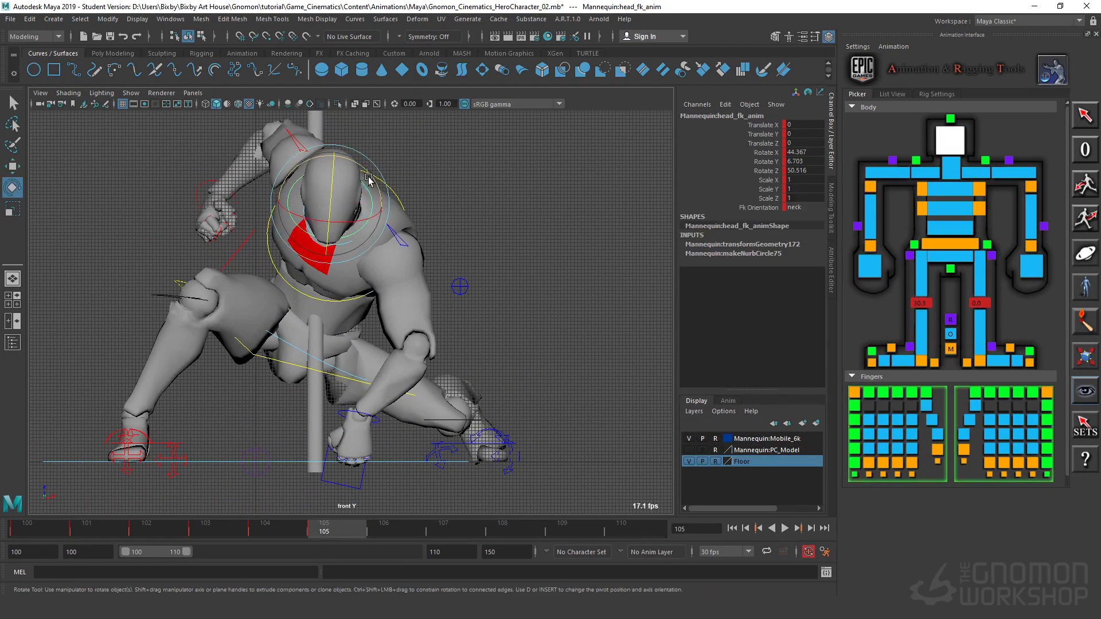
pyautogui.click(370, 171)
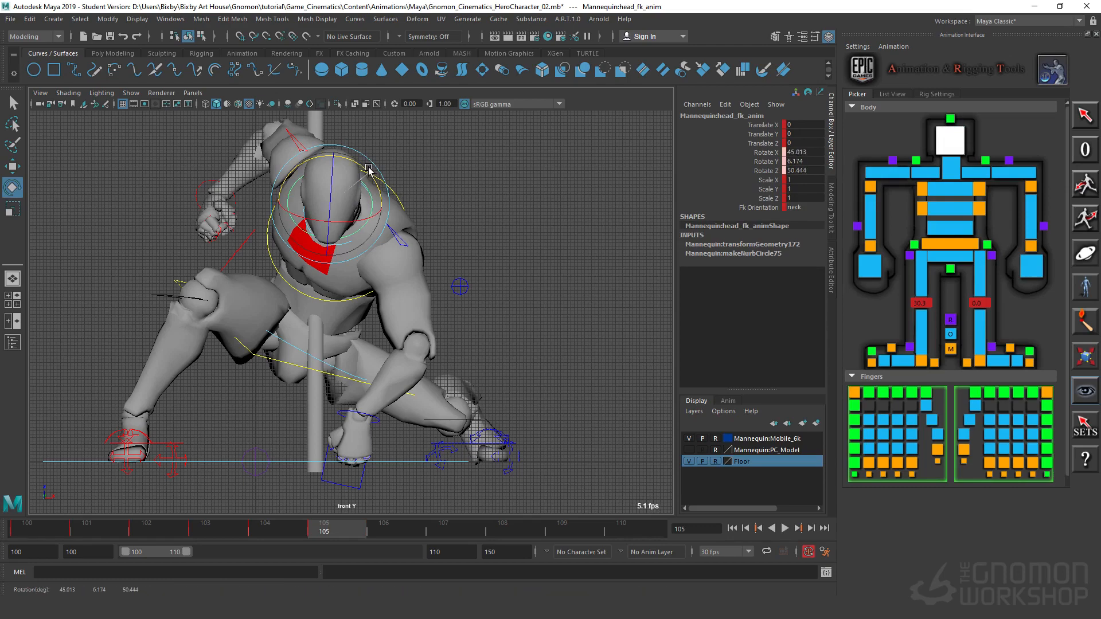
pyautogui.moveTo(369, 170); pyautogui.dragTo(335, 195)
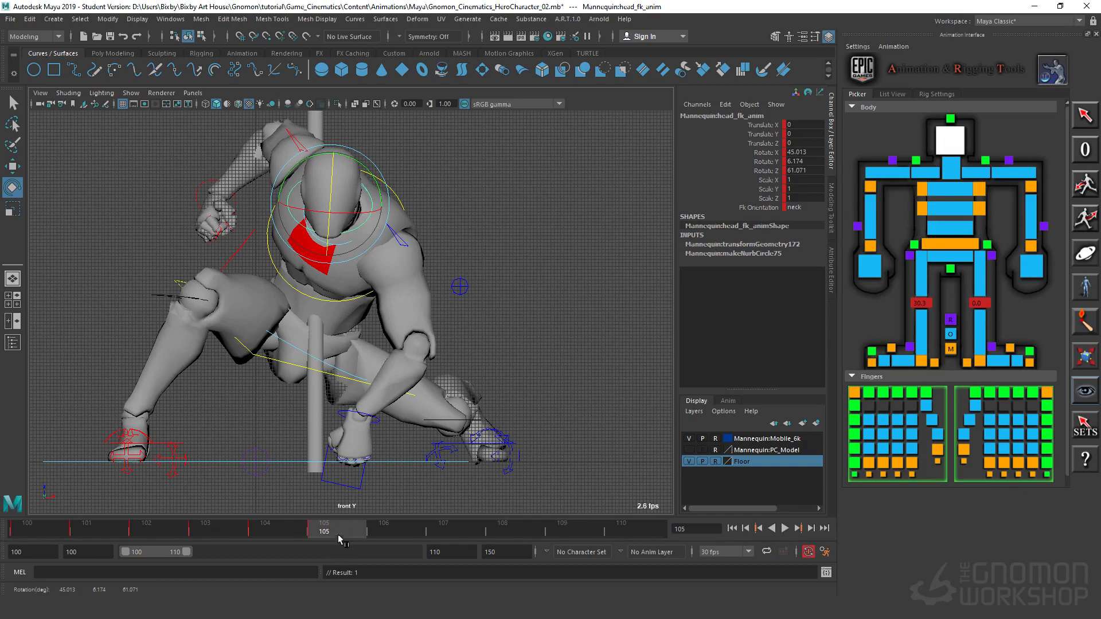
pyautogui.click(374, 528)
pyautogui.moveTo(330, 187); pyautogui.dragTo(331, 189)
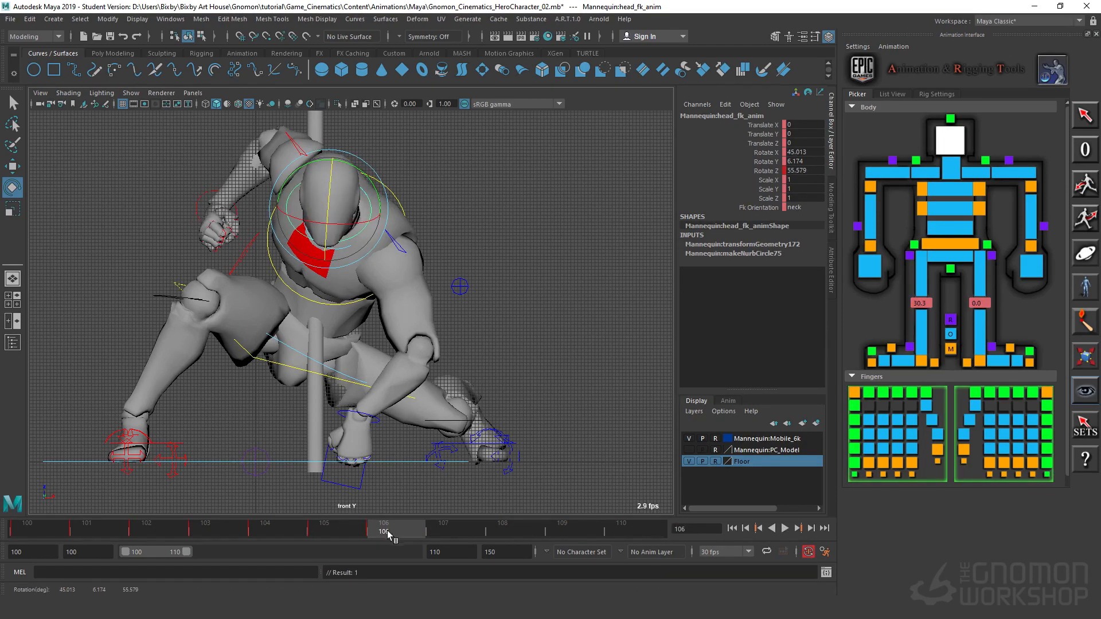
# Step: Play the landing from frame 100 to review the head's motion
pyautogui.click(732, 529)
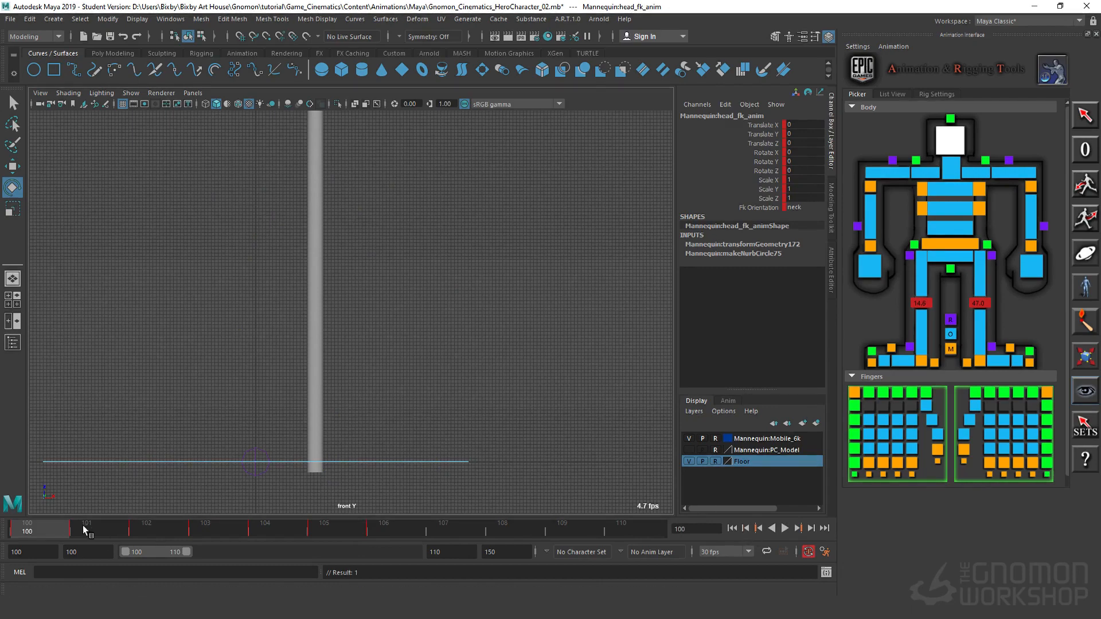
pyautogui.hotkey('alt', 'v')
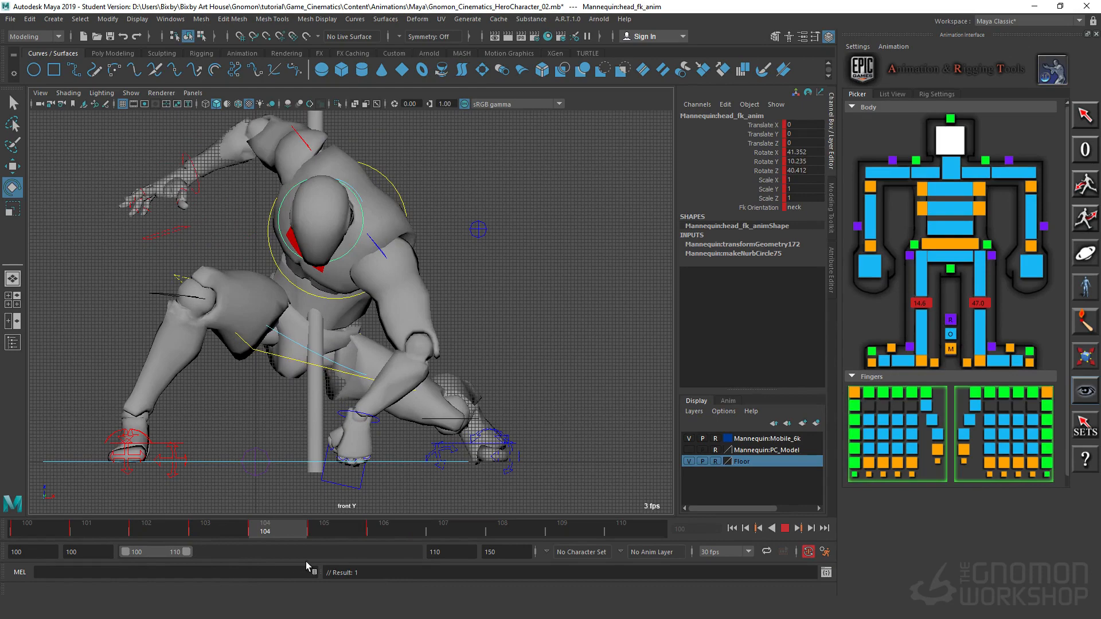
pyautogui.press('Escape')
# Step: At frame 102, pivot the right foot with its heel control to about Rotate Y 17.3
pyautogui.click(132, 437)
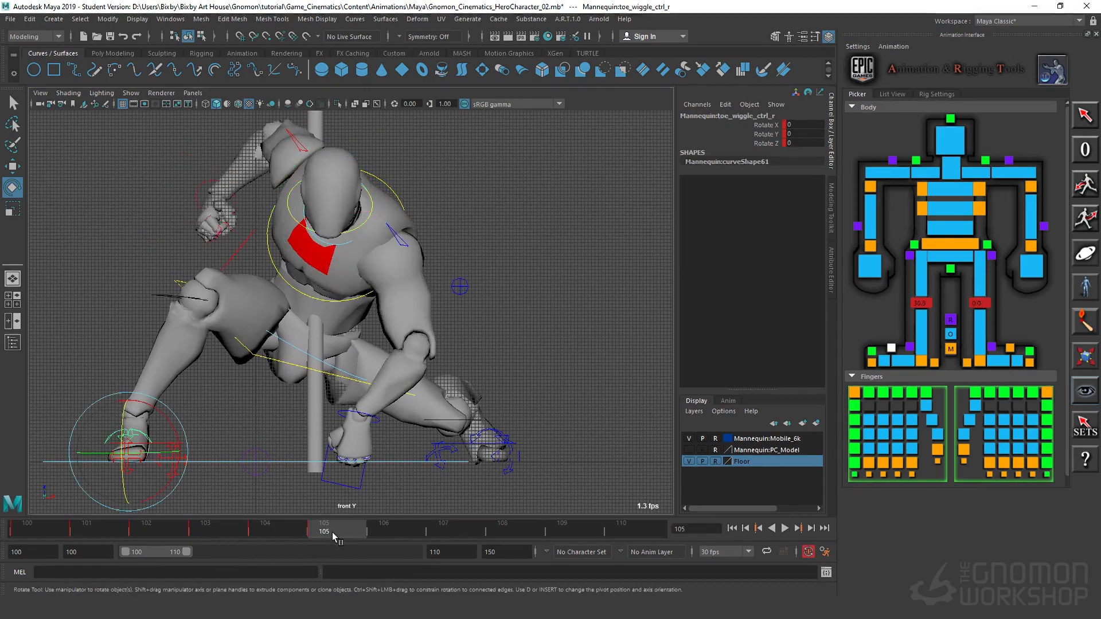
pyautogui.moveTo(330, 532); pyautogui.dragTo(186, 536)
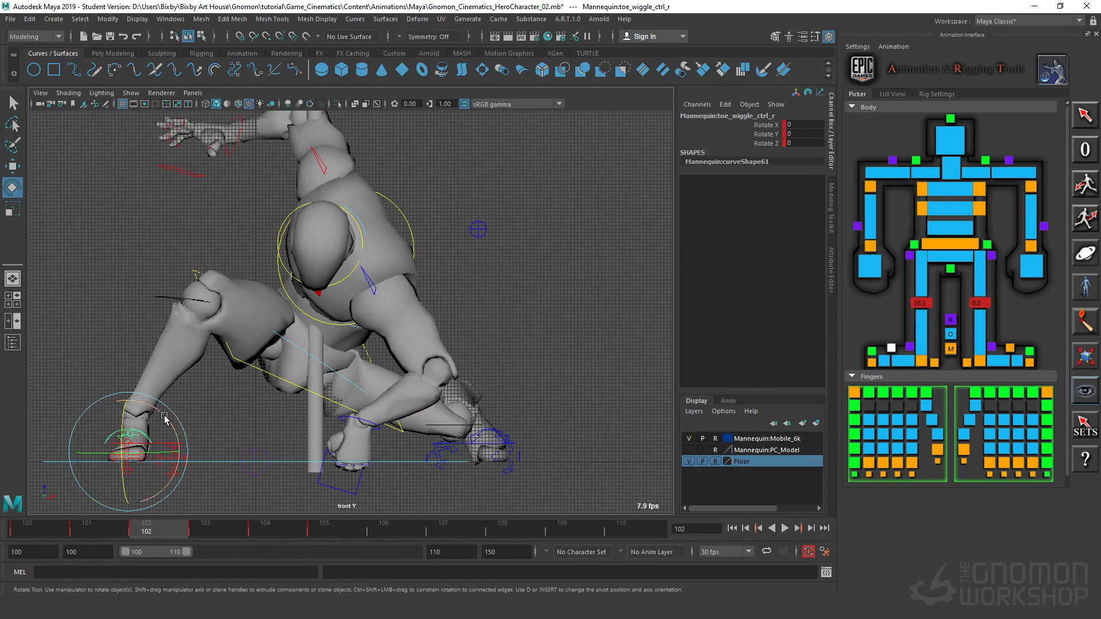
pyautogui.click(139, 467)
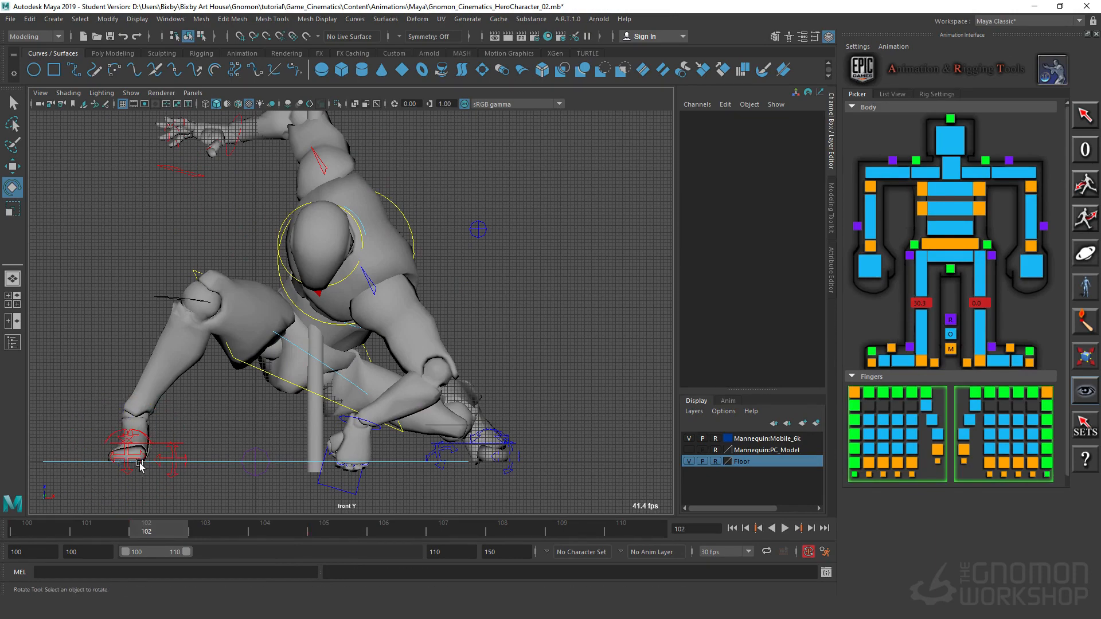
pyautogui.click(139, 457)
pyautogui.moveTo(154, 412); pyautogui.dragTo(206, 450)
pyautogui.hotkey('ctrl', 'z')
pyautogui.click(236, 443)
pyautogui.click(174, 458)
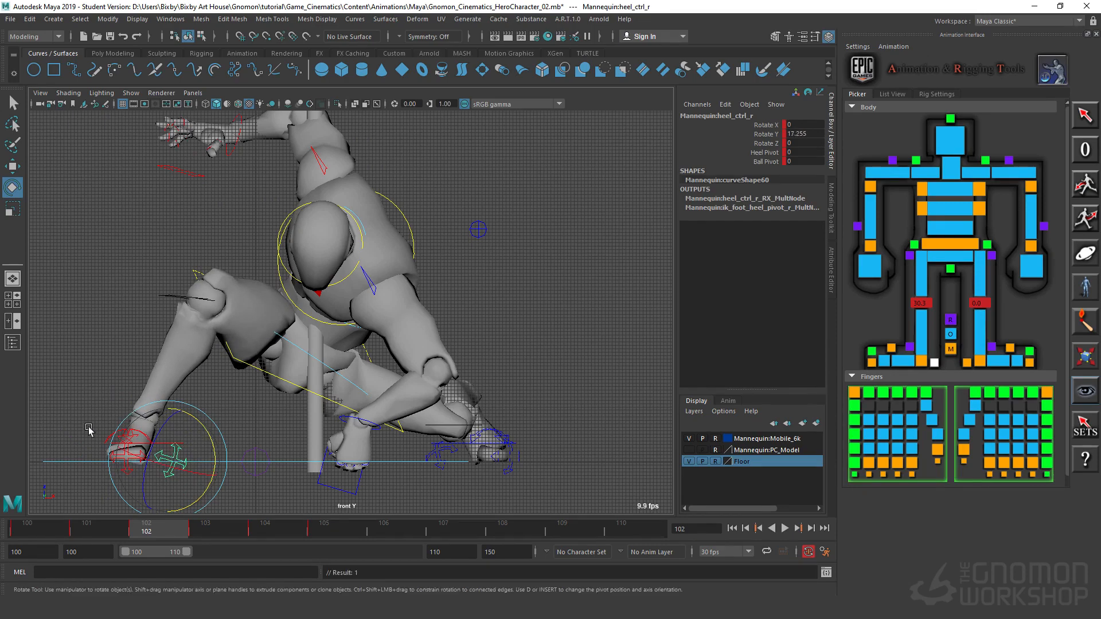
# Step: At frame 102, set the right foot's Knee Twist to 16.3 in the perspective view
pyautogui.click(133, 449)
pyautogui.click(150, 463)
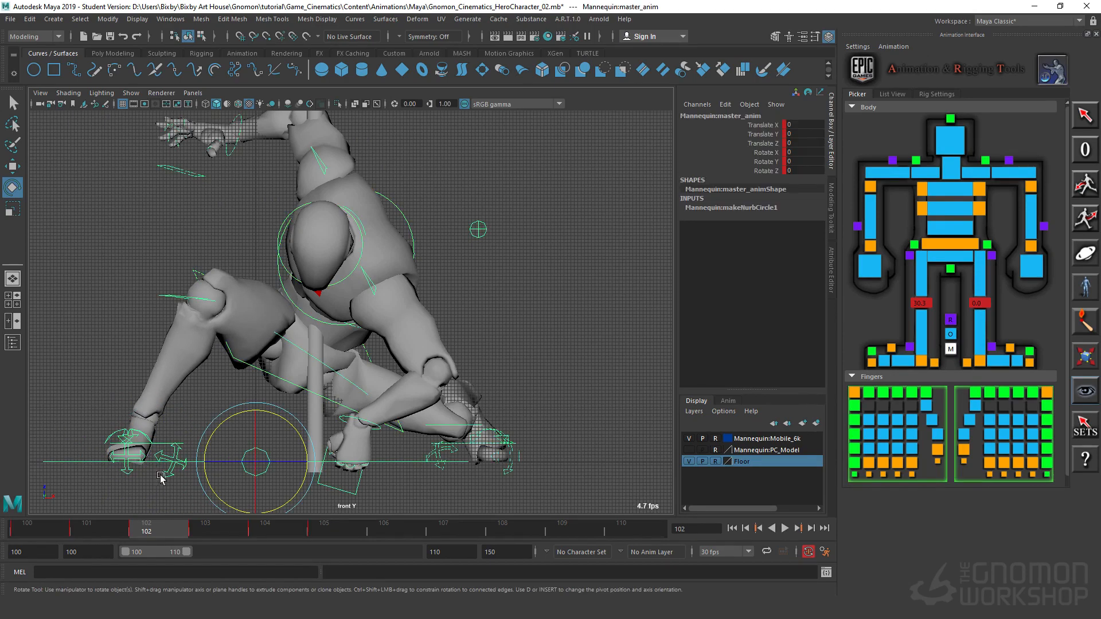
pyautogui.click(134, 365)
pyautogui.press('space')
pyautogui.press('space')
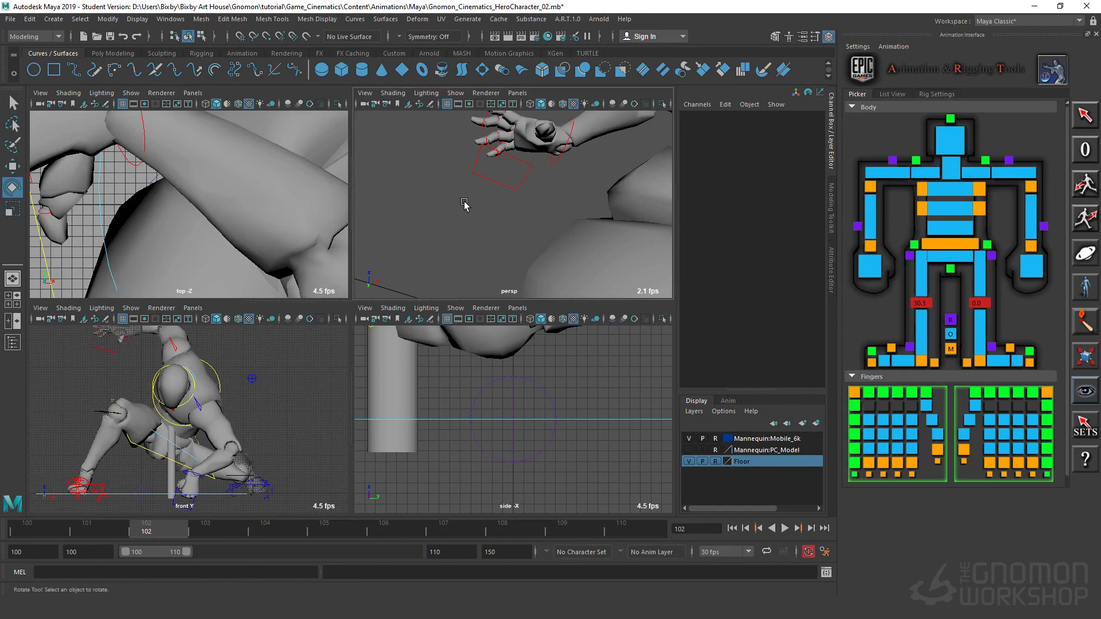
pyautogui.scroll(-10, 402, 444)
pyautogui.keyDown('alt'); pyautogui.moveTo(512, 427); pyautogui.dragTo(386, 362); pyautogui.keyUp('alt')
pyautogui.keyDown('alt'); pyautogui.moveTo(386, 361); pyautogui.dragTo(308, 501, button='right'); pyautogui.keyUp('alt')
pyautogui.keyDown('alt'); pyautogui.moveTo(307, 501); pyautogui.dragTo(229, 367, button='middle'); pyautogui.keyUp('alt')
pyautogui.keyDown('alt'); pyautogui.moveTo(229, 367); pyautogui.dragTo(134, 361, button='right'); pyautogui.keyUp('alt')
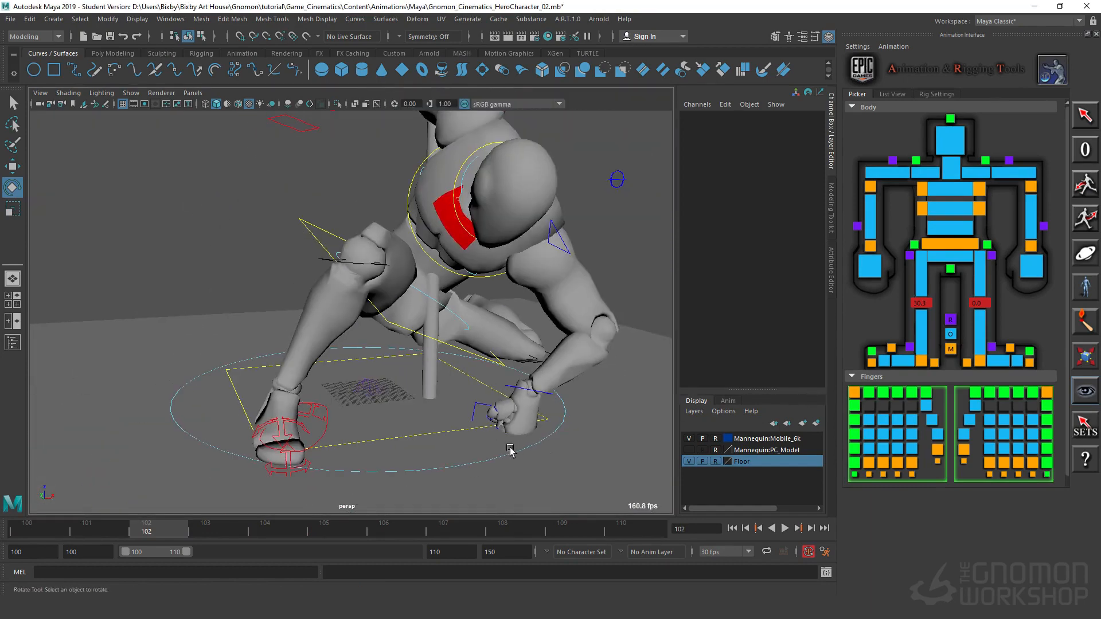
pyautogui.click(325, 436)
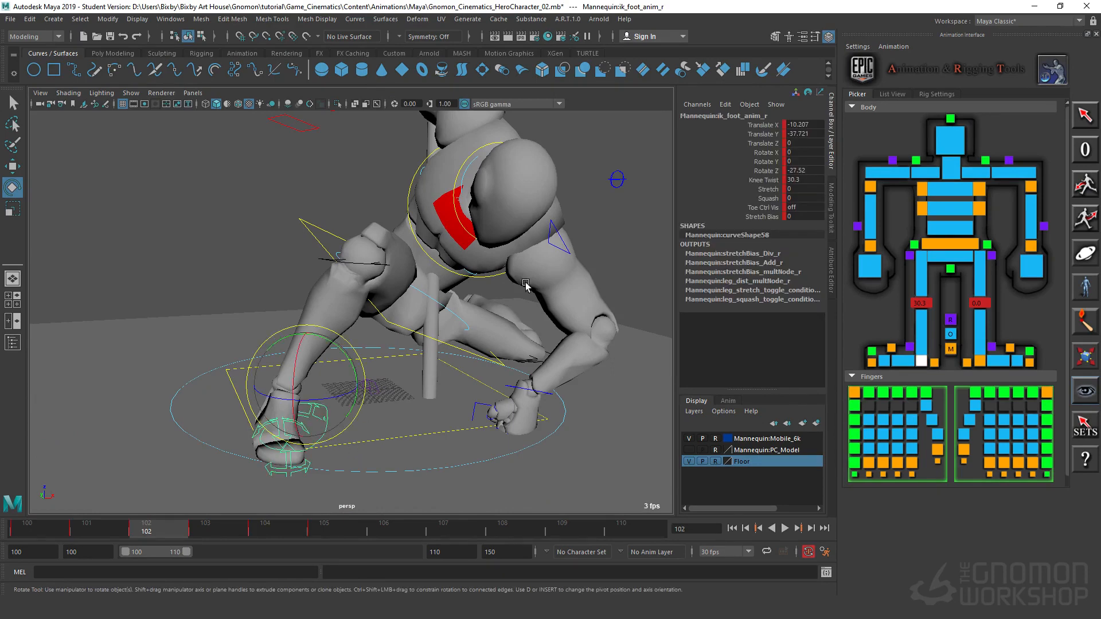
pyautogui.click(758, 181)
pyautogui.moveTo(387, 330); pyautogui.dragTo(360, 335, button='middle')
# Step: At frame 102, set the left foot's Knee Twist to -11
pyautogui.keyDown('alt'); pyautogui.moveTo(359, 334); pyautogui.dragTo(468, 367); pyautogui.keyUp('alt')
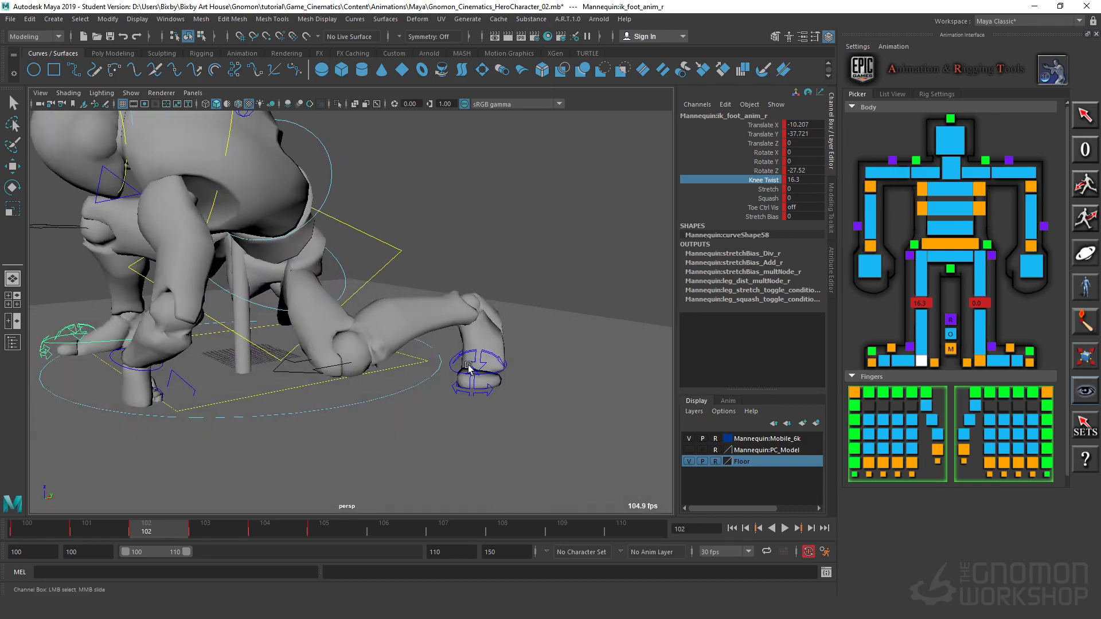
pyautogui.click(451, 370)
pyautogui.keyDown('alt'); pyautogui.moveTo(356, 368); pyautogui.dragTo(436, 367); pyautogui.keyUp('alt')
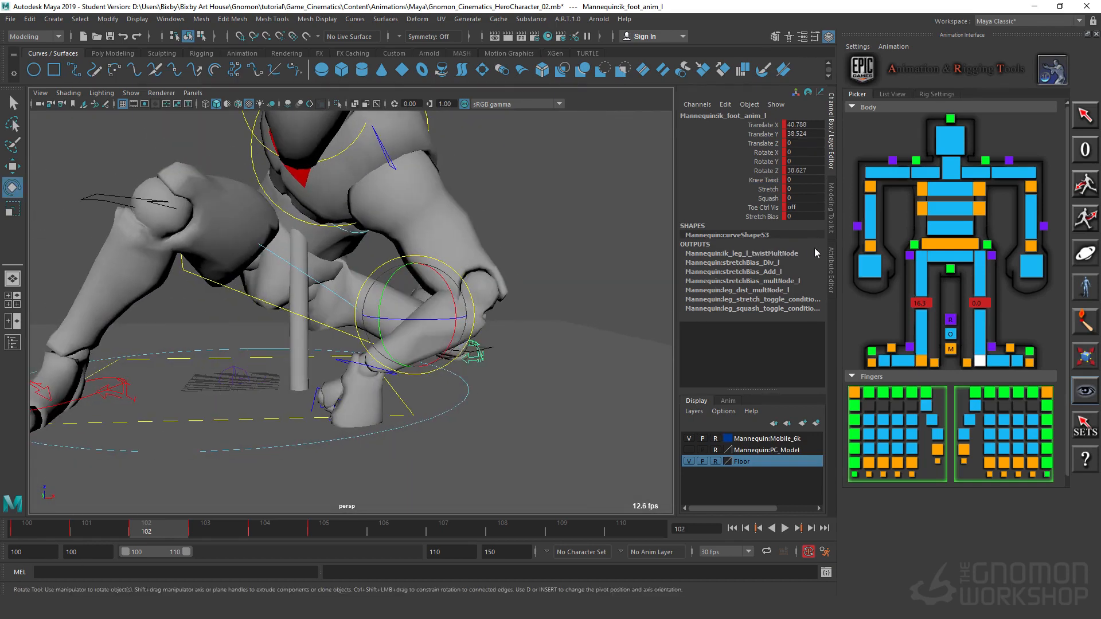
pyautogui.click(765, 182)
pyautogui.moveTo(626, 298); pyautogui.dragTo(562, 301, button='middle')
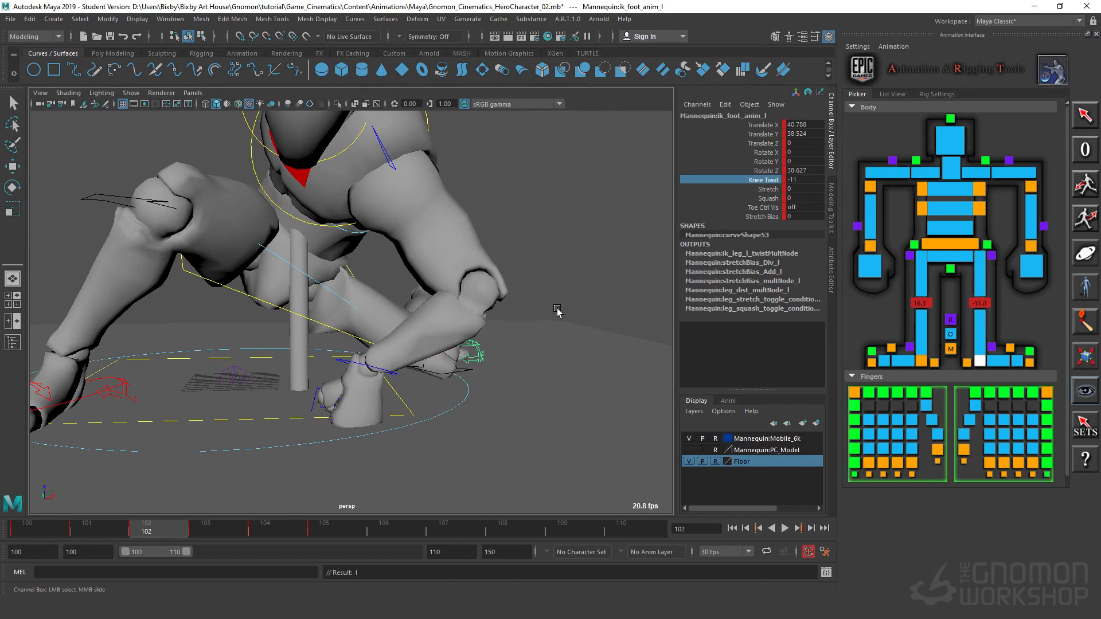
# Step: At frame 103, try a Knee Twist of about 9.3 on the left foot and undo it
pyautogui.keyDown('alt'); pyautogui.moveTo(560, 353); pyautogui.dragTo(313, 349, button='right'); pyautogui.keyUp('alt')
pyautogui.keyDown('alt'); pyautogui.moveTo(313, 349); pyautogui.dragTo(418, 344); pyautogui.keyUp('alt')
pyautogui.keyDown('alt'); pyautogui.moveTo(418, 344); pyautogui.dragTo(383, 380, button='right'); pyautogui.keyUp('alt')
pyautogui.keyDown('alt'); pyautogui.moveTo(383, 380); pyautogui.dragTo(394, 423, button='middle'); pyautogui.keyUp('alt')
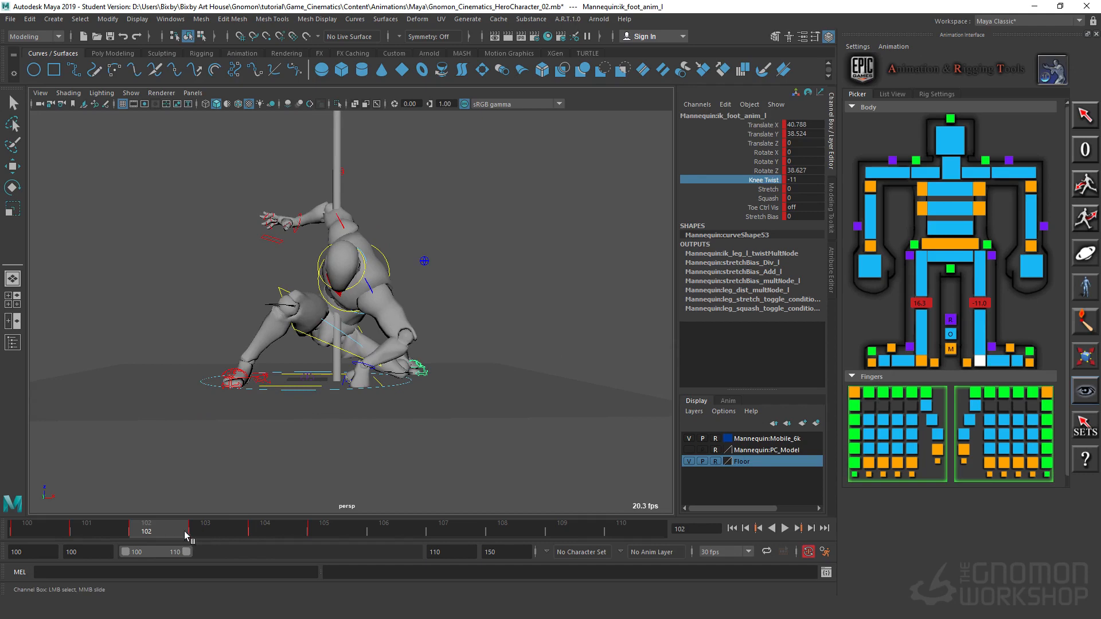
pyautogui.moveTo(185, 534); pyautogui.dragTo(200, 538)
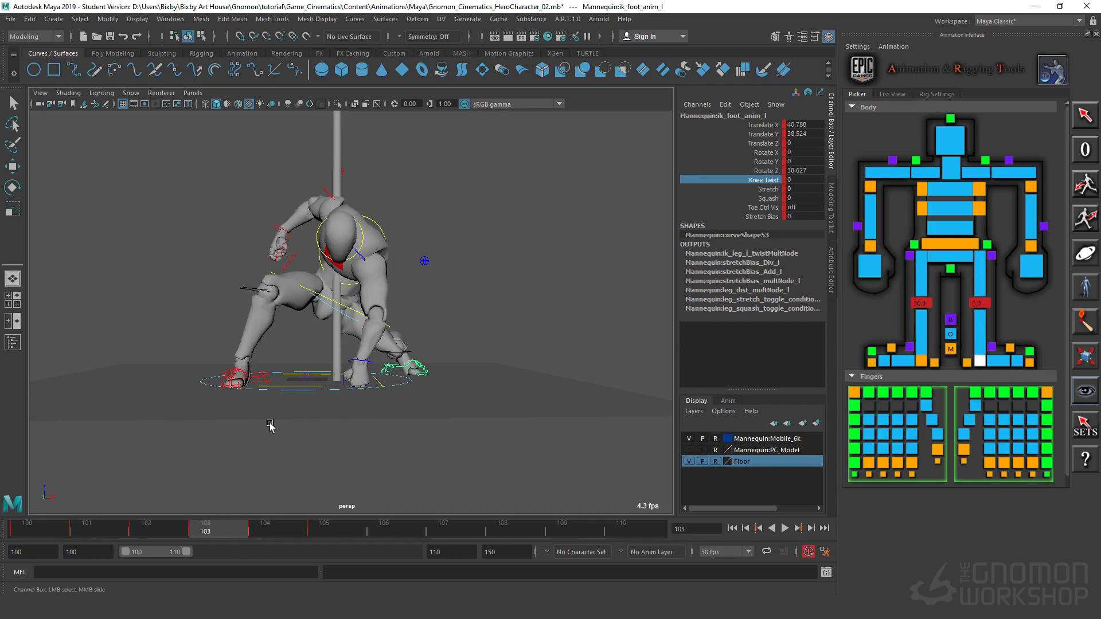
pyautogui.keyDown('alt'); pyautogui.moveTo(432, 410); pyautogui.dragTo(631, 396, button='right'); pyautogui.keyUp('alt')
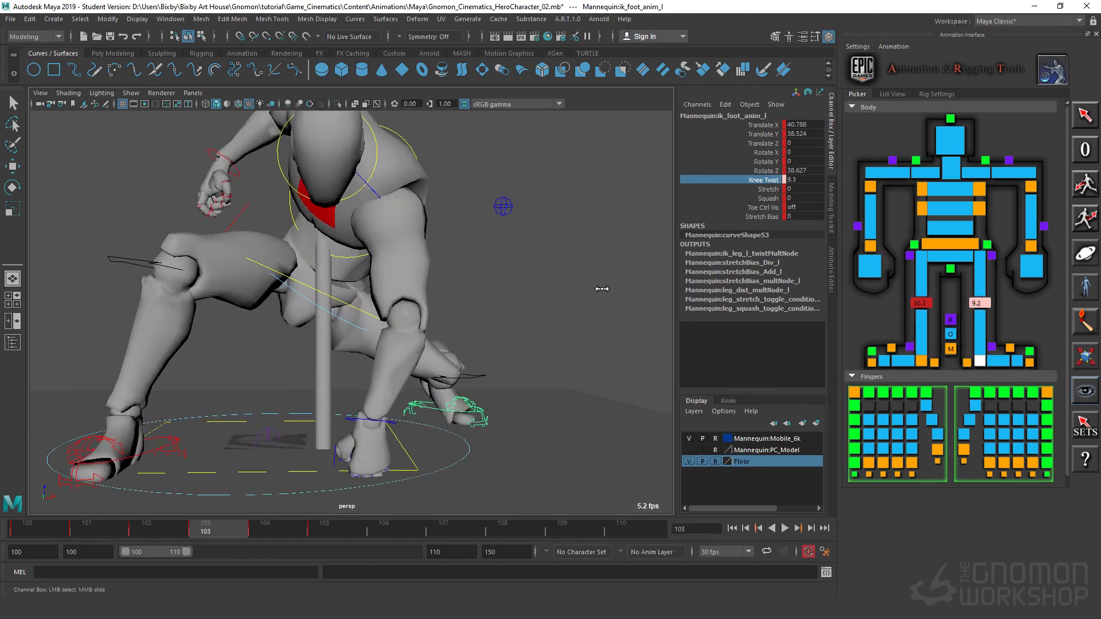
pyautogui.hotkey('ctrl', 'z')
pyautogui.click(555, 322)
# Step: At frame 103, rotate the left toe tip control to about Rotate X 20.5 and Rotate Z -17.1
pyautogui.press('e')
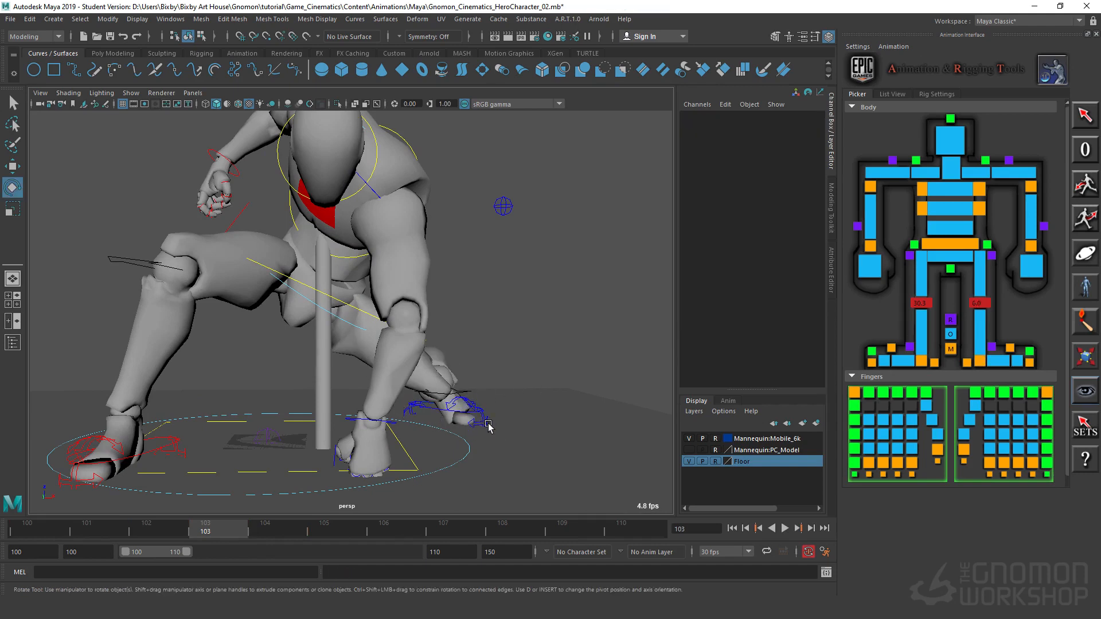
pyautogui.click(482, 422)
pyautogui.moveTo(502, 387); pyautogui.dragTo(522, 404)
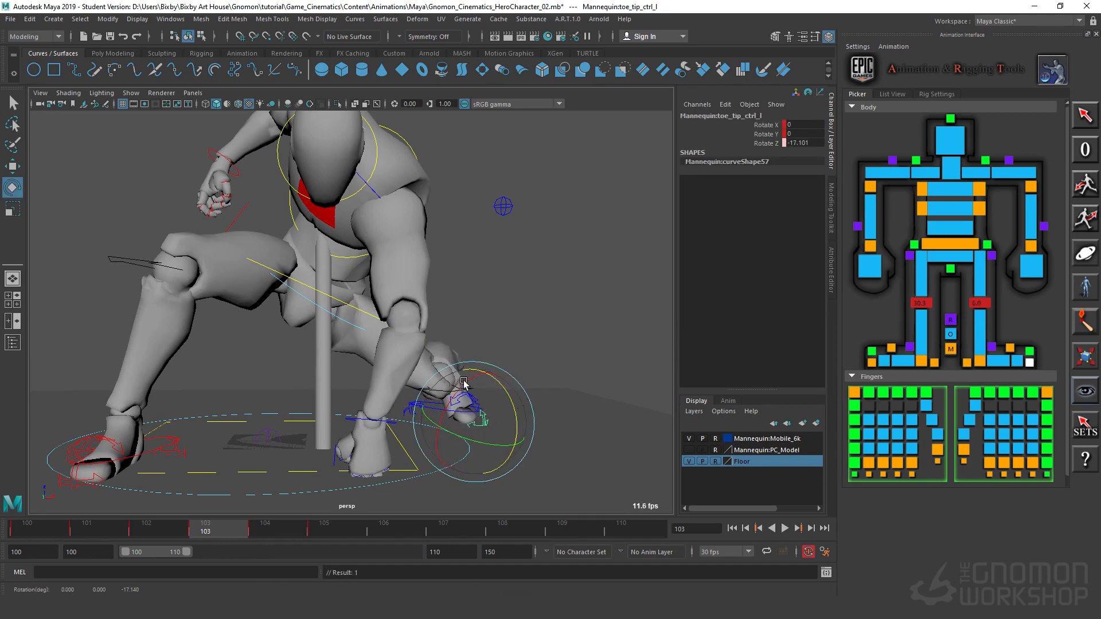
pyautogui.moveTo(465, 384); pyautogui.dragTo(457, 401)
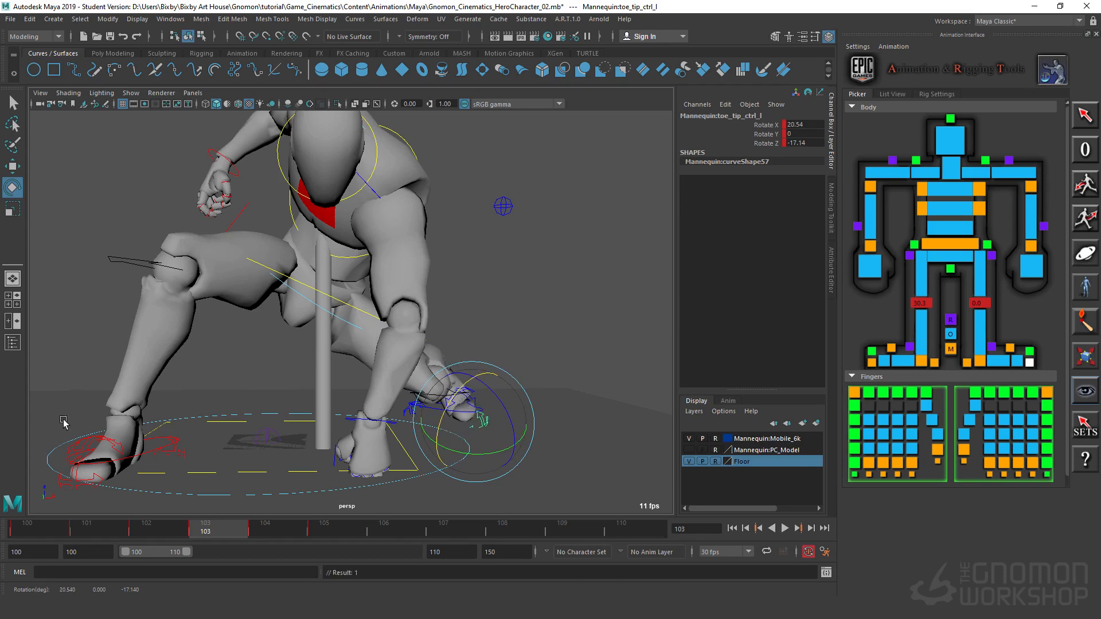
# Step: At frame 103, rotate the right toe tip control to about X 14.3, Y -19.8, Z -5.5
pyautogui.click(89, 466)
pyautogui.keyDown('alt'); pyautogui.moveTo(89, 465); pyautogui.dragTo(221, 400); pyautogui.keyUp('alt')
pyautogui.keyDown('alt'); pyautogui.moveTo(220, 400); pyautogui.dragTo(219, 401, button='right'); pyautogui.keyUp('alt')
pyautogui.click(224, 428)
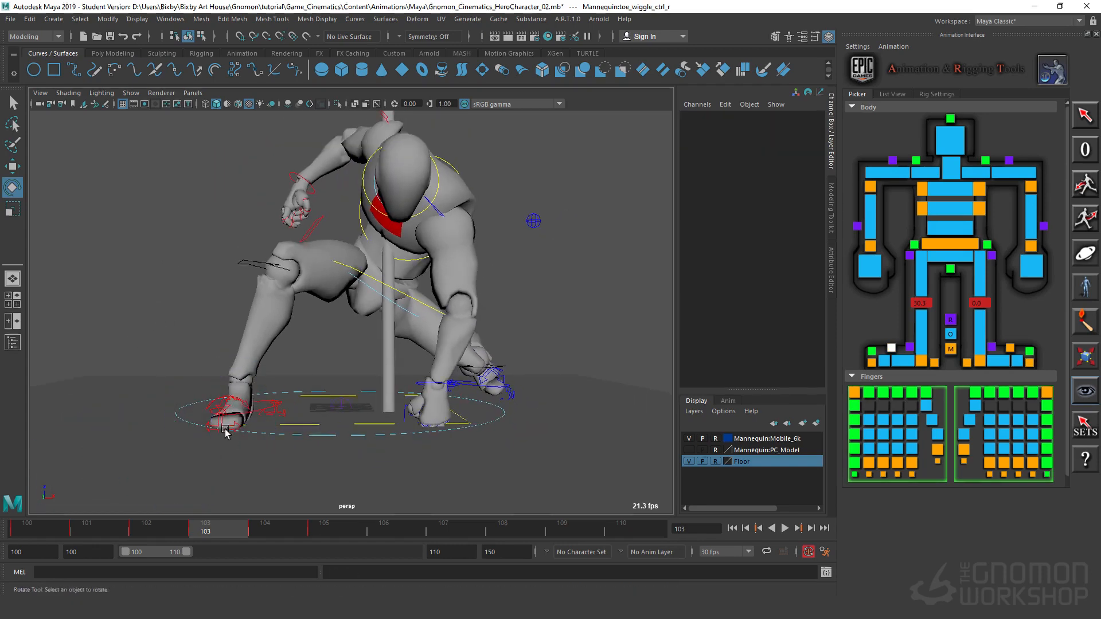
pyautogui.click(220, 423)
pyautogui.moveTo(212, 398); pyautogui.dragTo(261, 395)
pyautogui.moveTo(225, 539)
pyautogui.mouseDown()
pyautogui.moveTo(284, 542)
pyautogui.moveTo(53, 562)
pyautogui.moveTo(134, 589)
pyautogui.moveTo(270, 551)
pyautogui.moveTo(221, 537)
pyautogui.mouseUp()
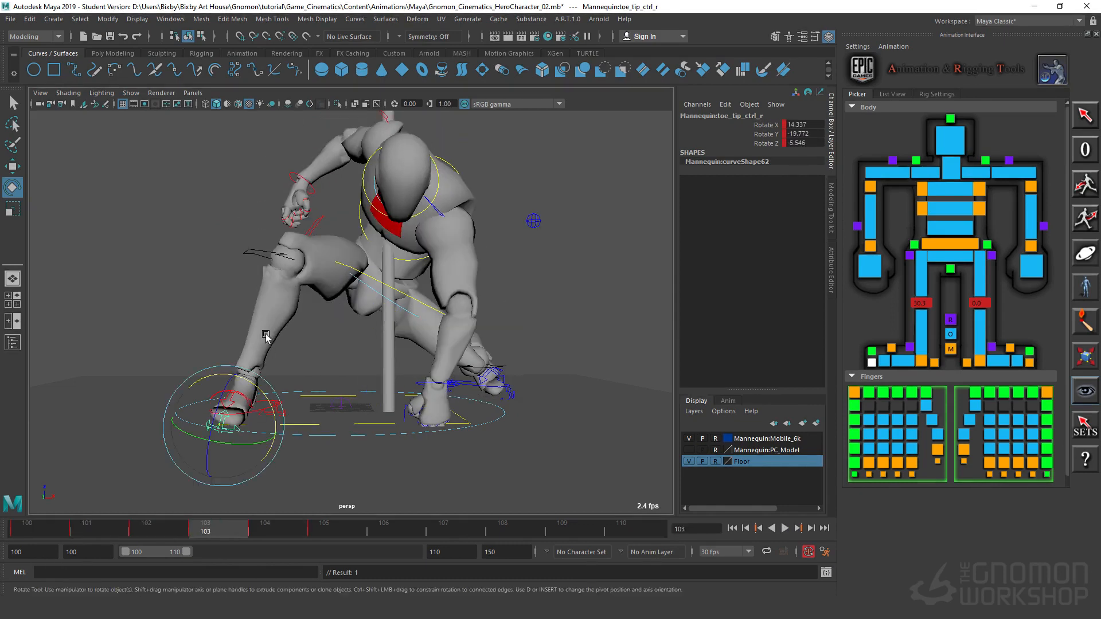
pyautogui.click(204, 314)
# Step: At frame 103, reduce the right foot's Knee Twist to 6.4 and play back the landing
pyautogui.click(262, 404)
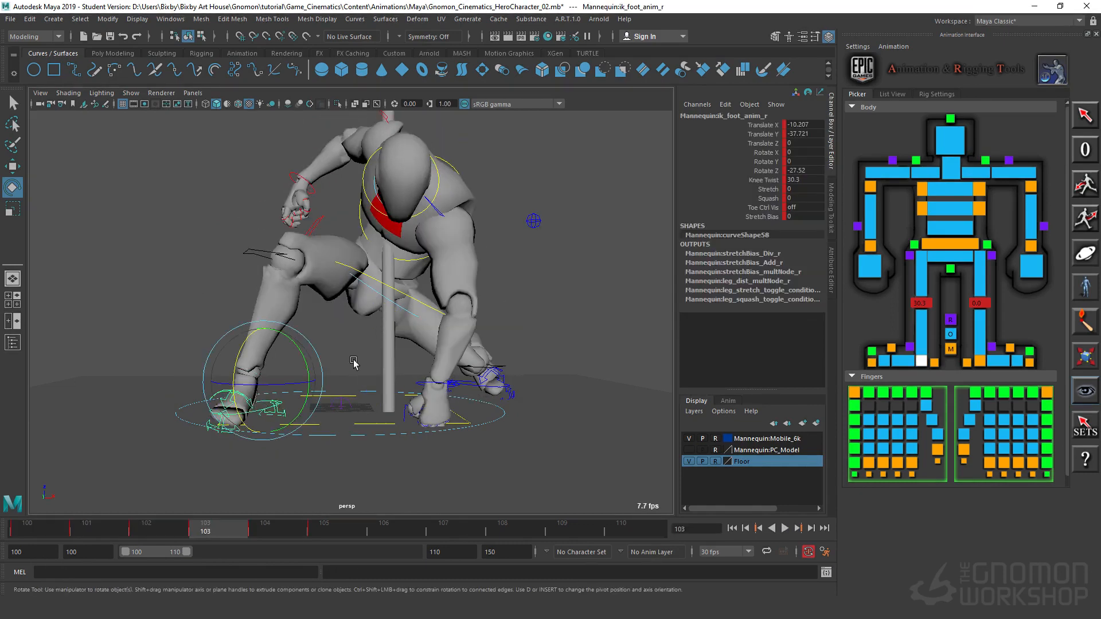
pyautogui.click(766, 179)
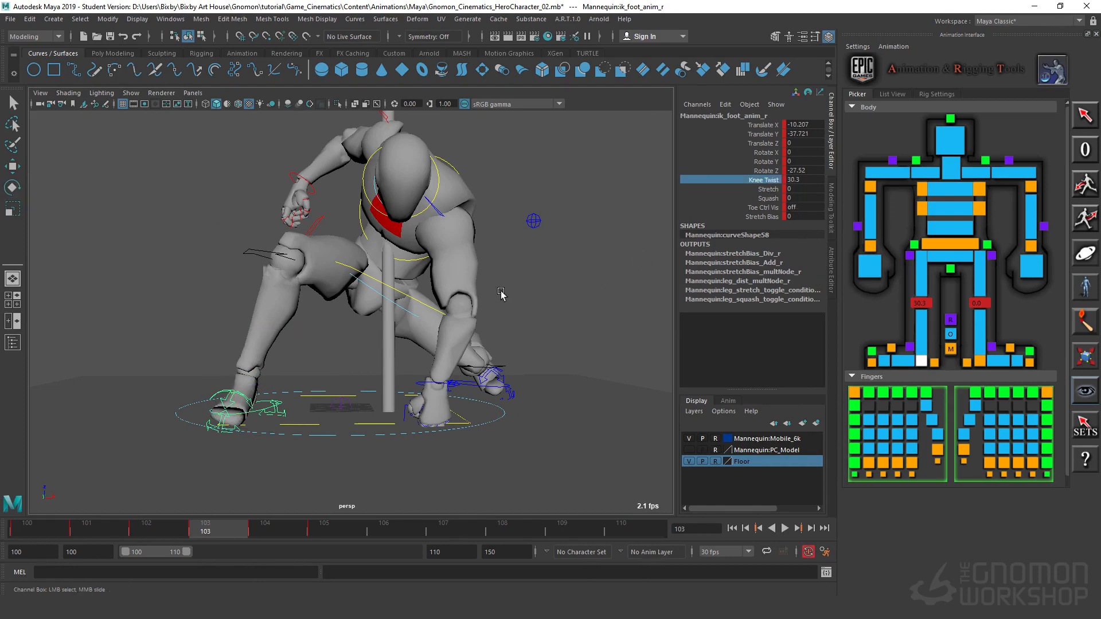
pyautogui.moveTo(766, 180); pyautogui.dragTo(202, 556, button='middle')
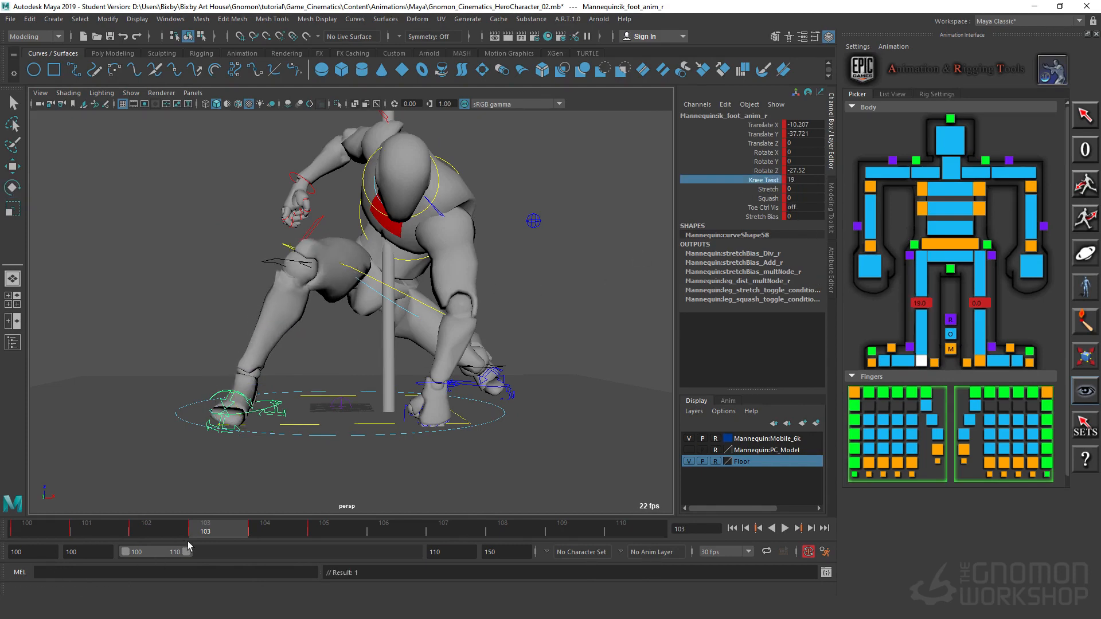
pyautogui.moveTo(175, 530); pyautogui.dragTo(197, 535)
pyautogui.moveTo(367, 360); pyautogui.dragTo(189, 533, button='middle')
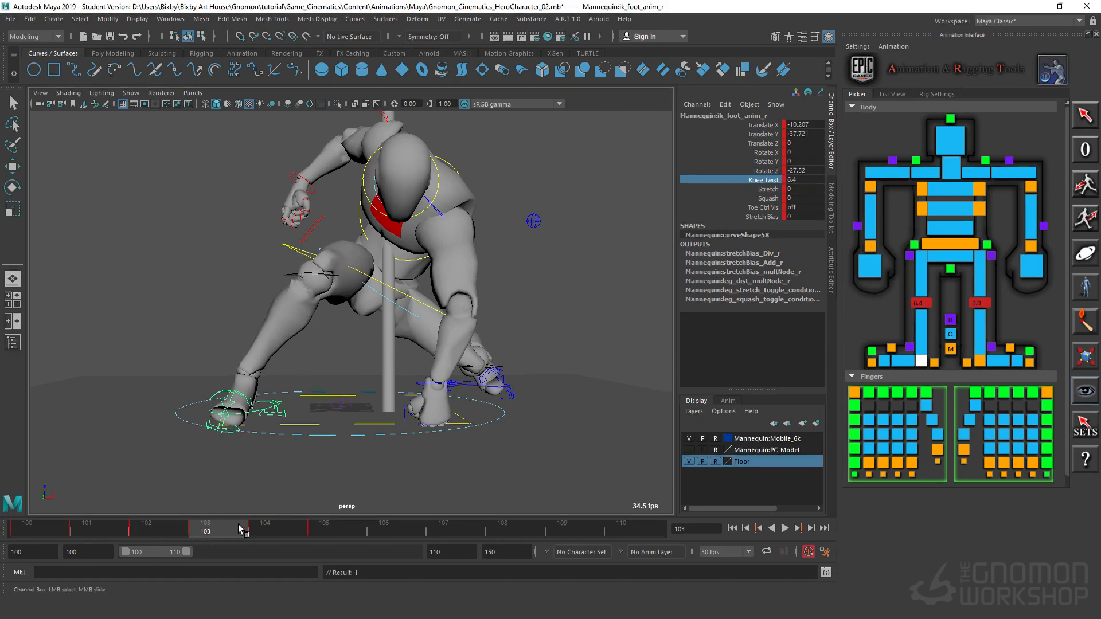
pyautogui.hotkey('alt', 'v')
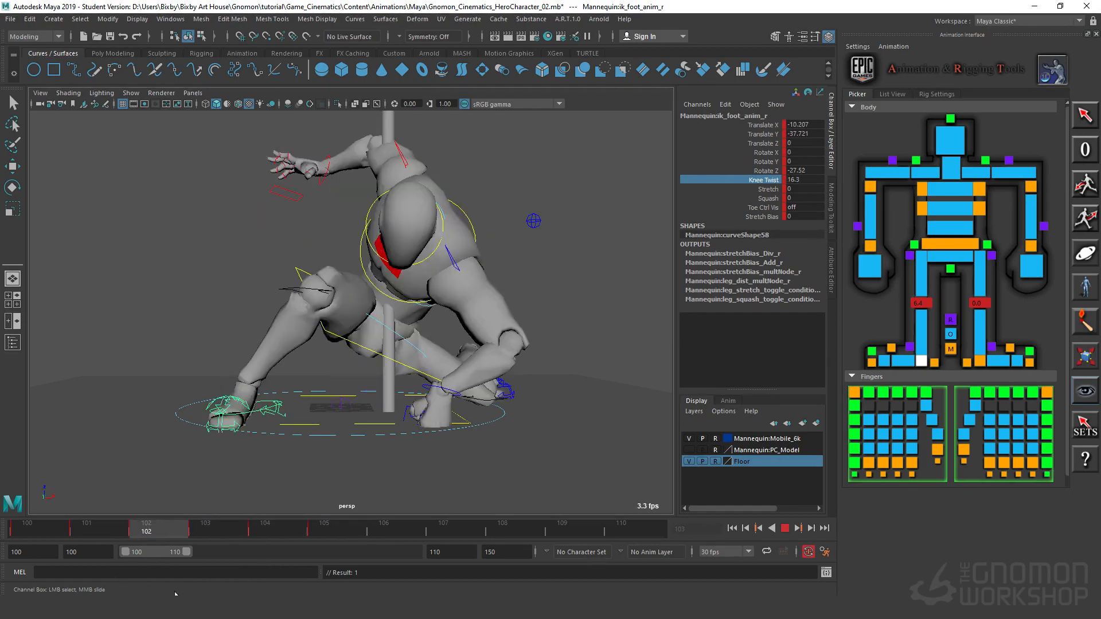
# Step: At frame 103, shift the body control to about Translate Y -2.7 and scrub frames 102 to 103 to compare the poses
pyautogui.keyDown('alt'); pyautogui.moveTo(295, 399); pyautogui.dragTo(376, 418); pyautogui.keyUp('alt')
pyautogui.moveTo(313, 529); pyautogui.dragTo(226, 574)
pyautogui.click(436, 288)
pyautogui.press('e')
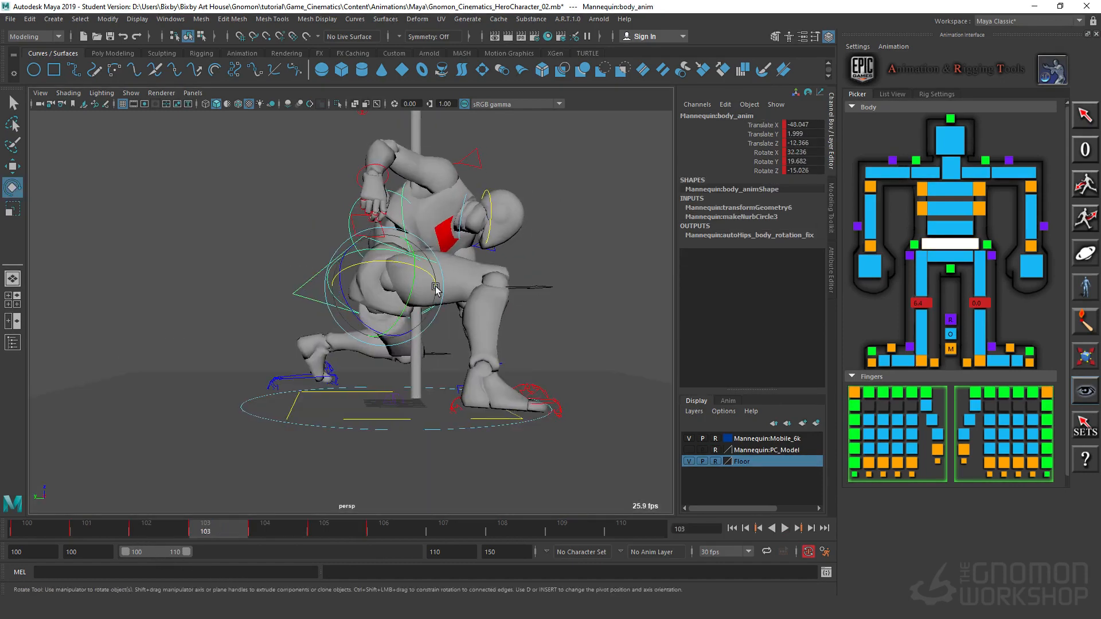
pyautogui.press('w')
pyautogui.moveTo(325, 287); pyautogui.dragTo(344, 288)
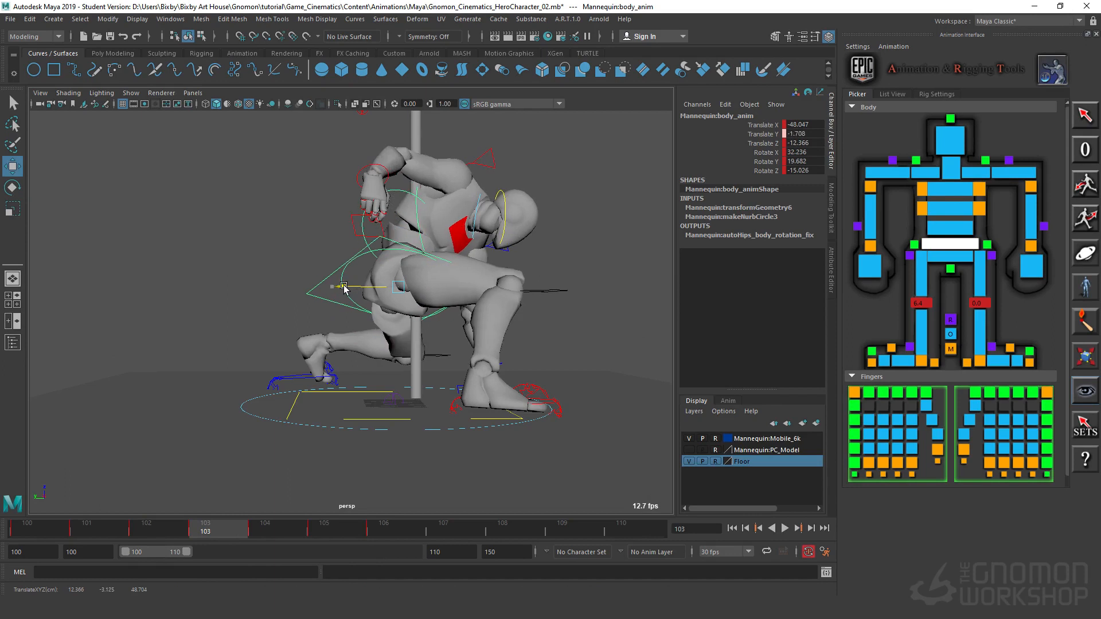
pyautogui.click(175, 528)
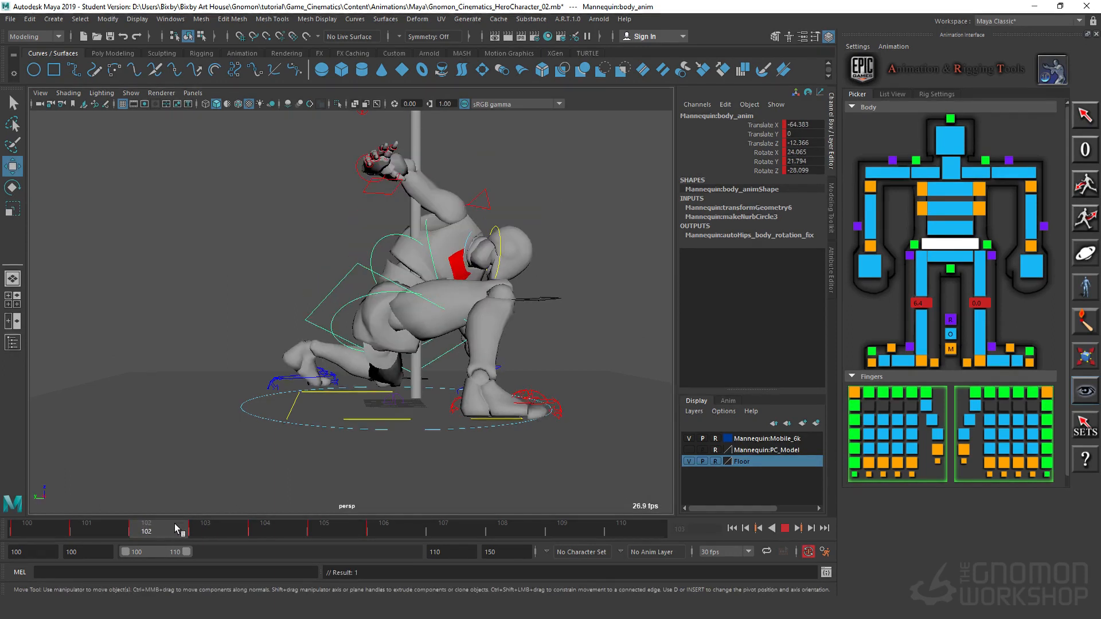
pyautogui.moveTo(175, 529); pyautogui.dragTo(211, 526)
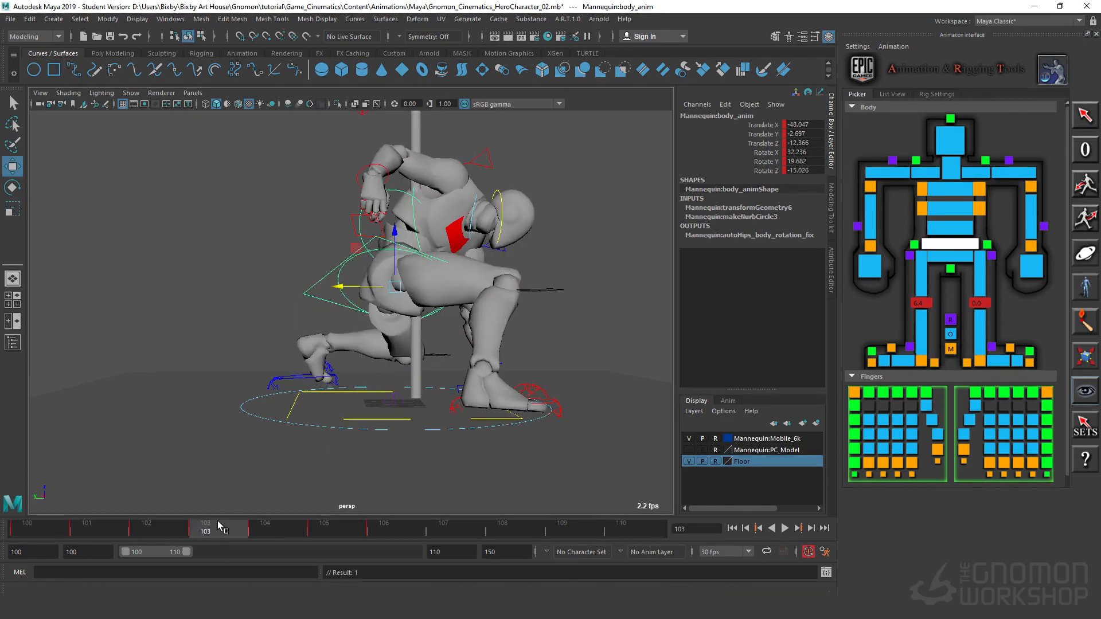
# Step: At frame 103, reposition the right hand with its IK wrist control, and scrub back to frame 101 to review the pose
pyautogui.click(372, 169)
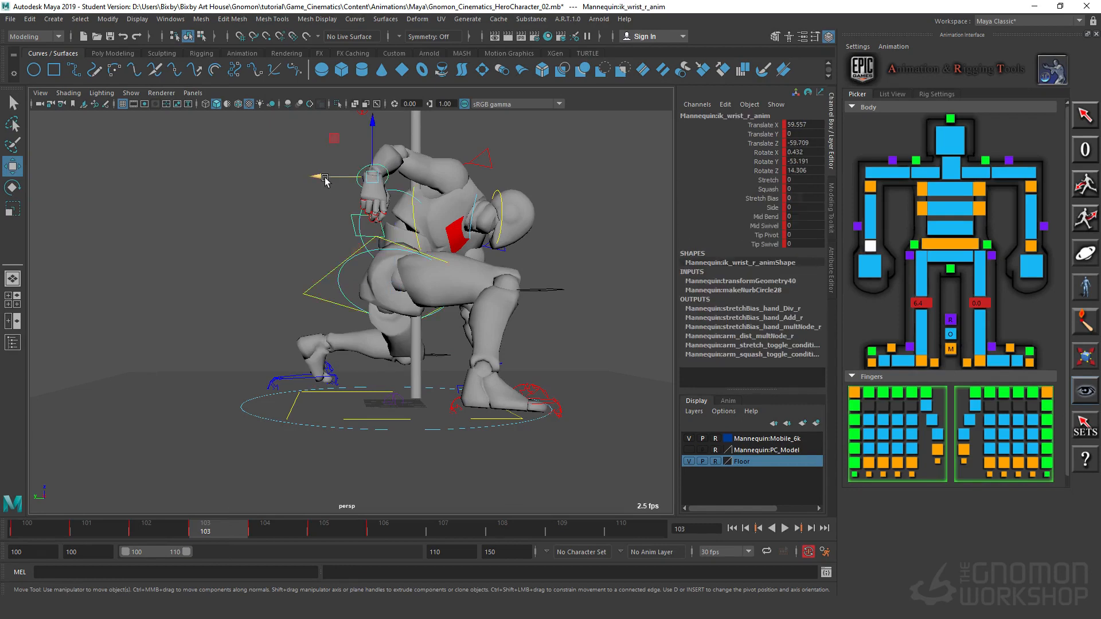
pyautogui.moveTo(325, 179); pyautogui.dragTo(327, 335)
pyautogui.moveTo(227, 529); pyautogui.dragTo(92, 553)
pyautogui.keyDown('alt'); pyautogui.moveTo(459, 344); pyautogui.dragTo(155, 362); pyautogui.keyUp('alt')
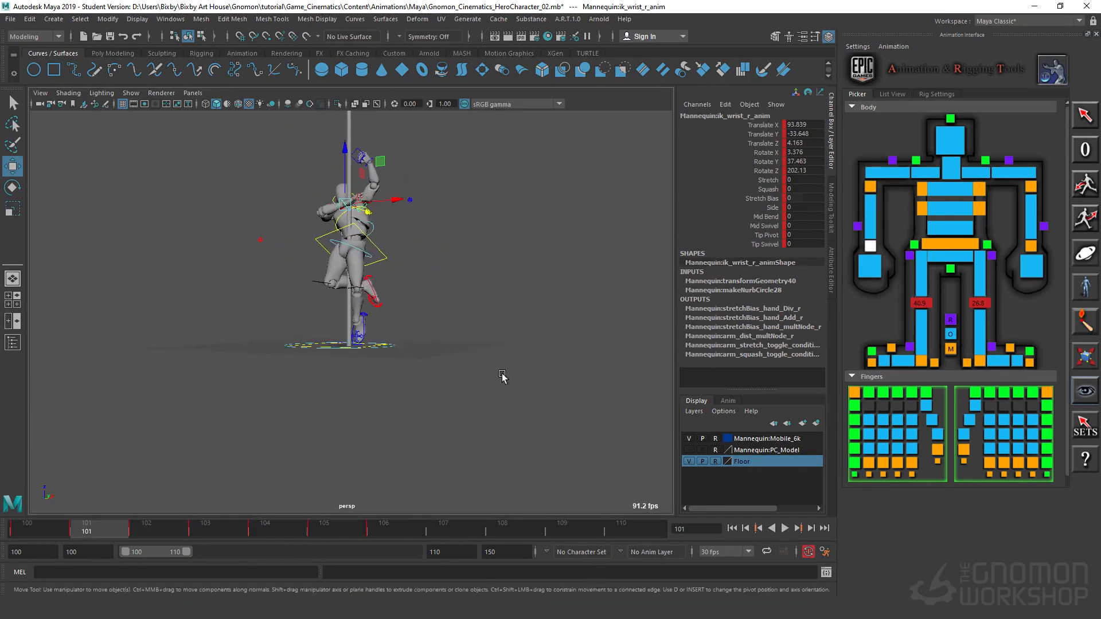
pyautogui.keyDown('alt'); pyautogui.moveTo(502, 376); pyautogui.dragTo(486, 239); pyautogui.keyUp('alt')
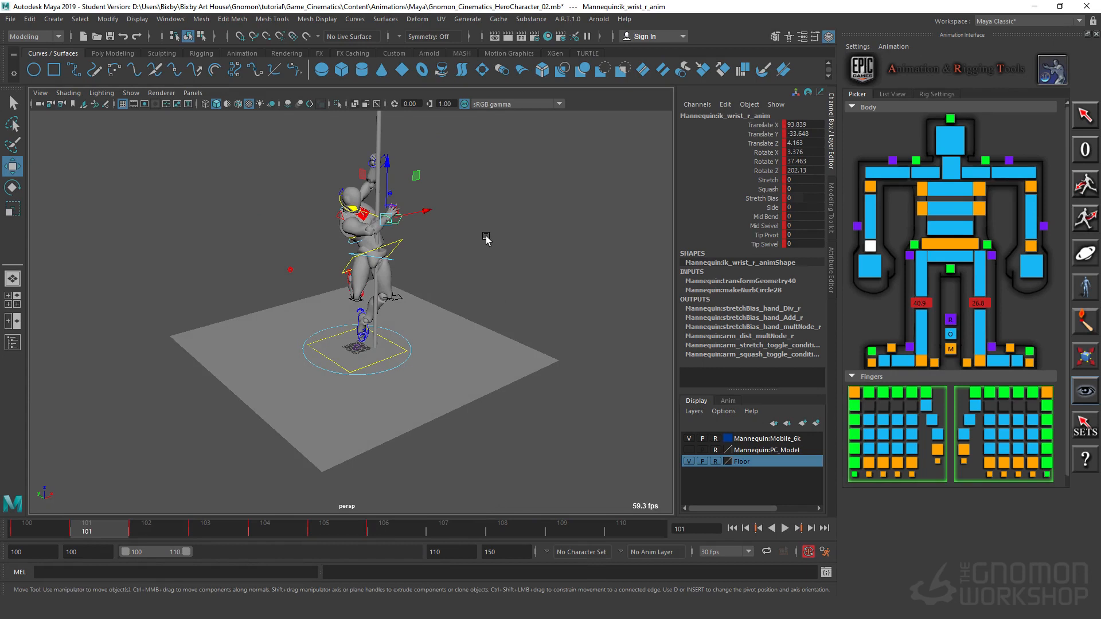